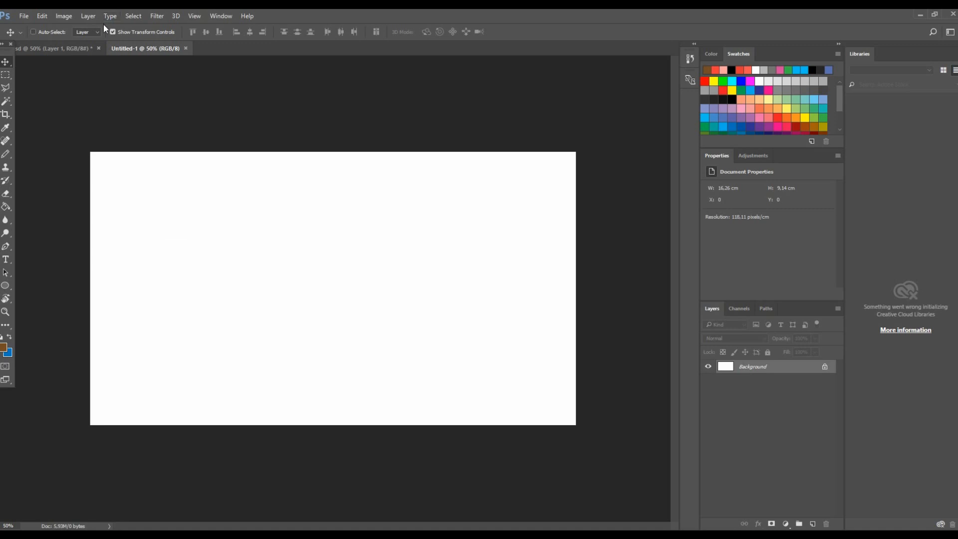
{"action": "left_click", "coordinate": [30, 17]}
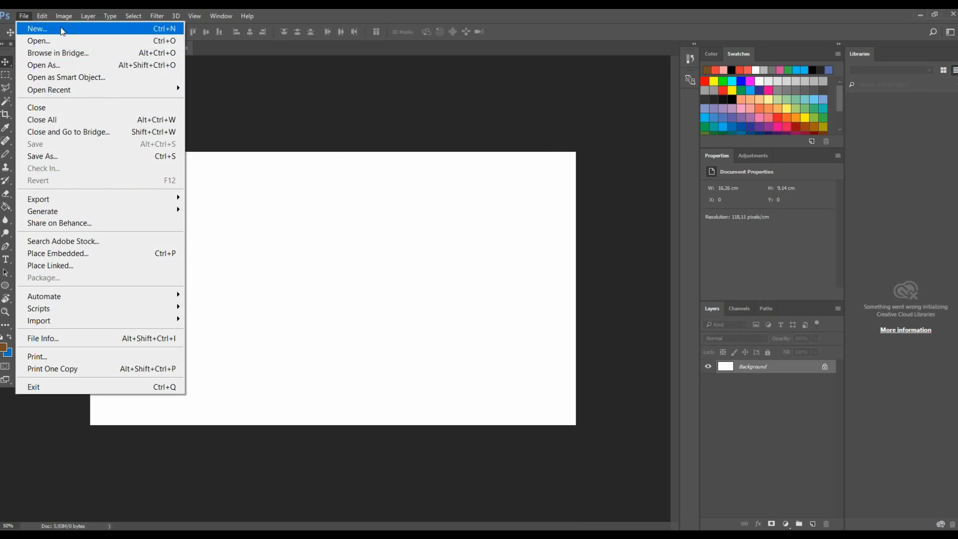
{"action": "left_click", "coordinate": [61, 30]}
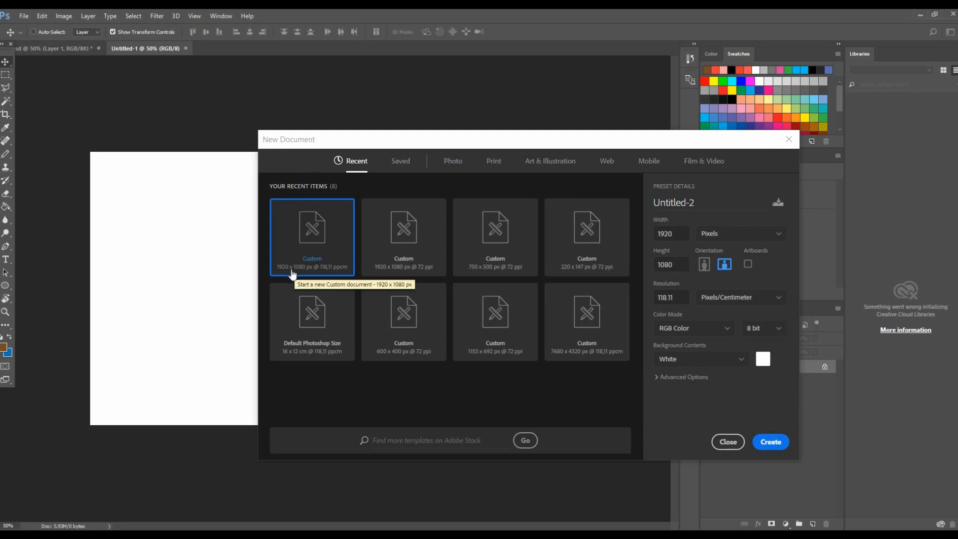
{"action": "left_click", "coordinate": [796, 143]}
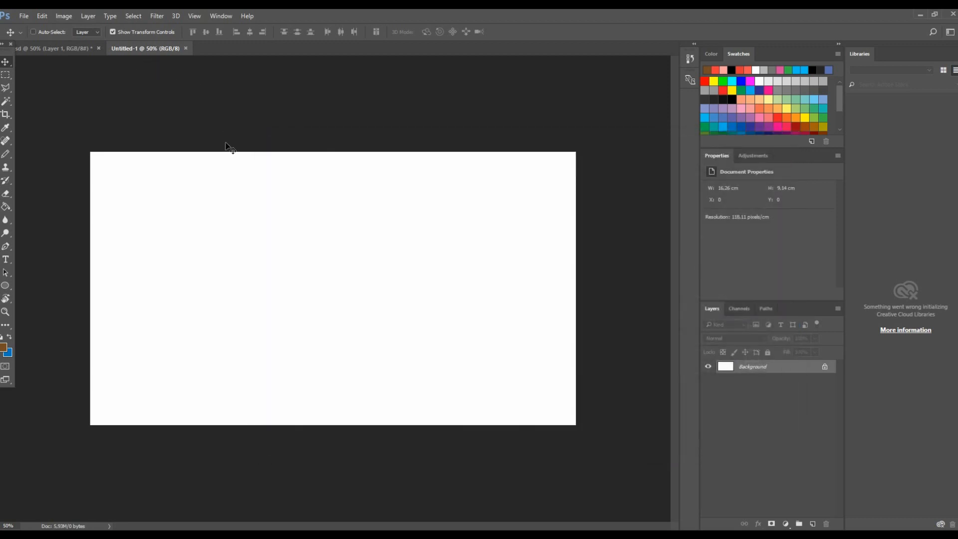
- Open the Keyboard Shortcuts and Menus dialog to review the tool shortcuts, then close it
{"action": "left_click", "coordinate": [4, 209]}
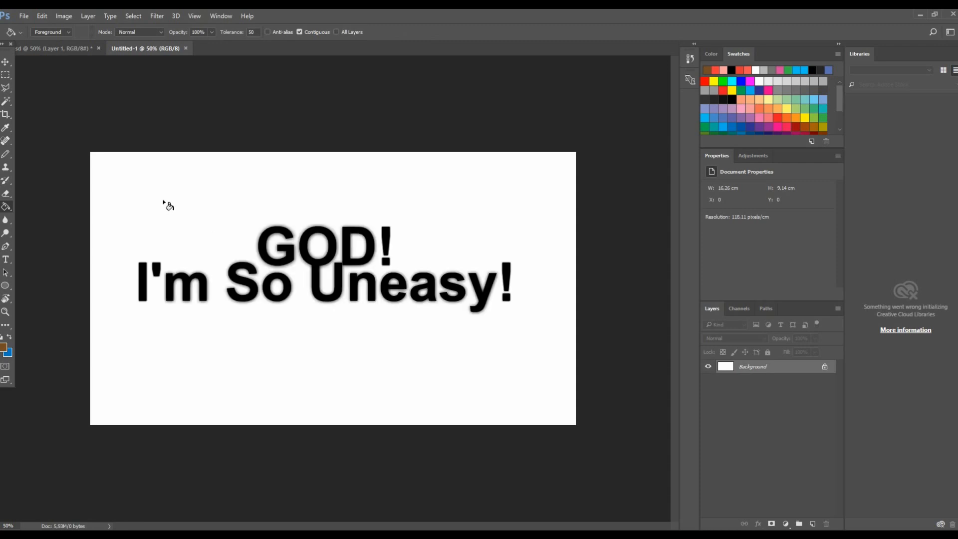
{"action": "left_click", "coordinate": [42, 16]}
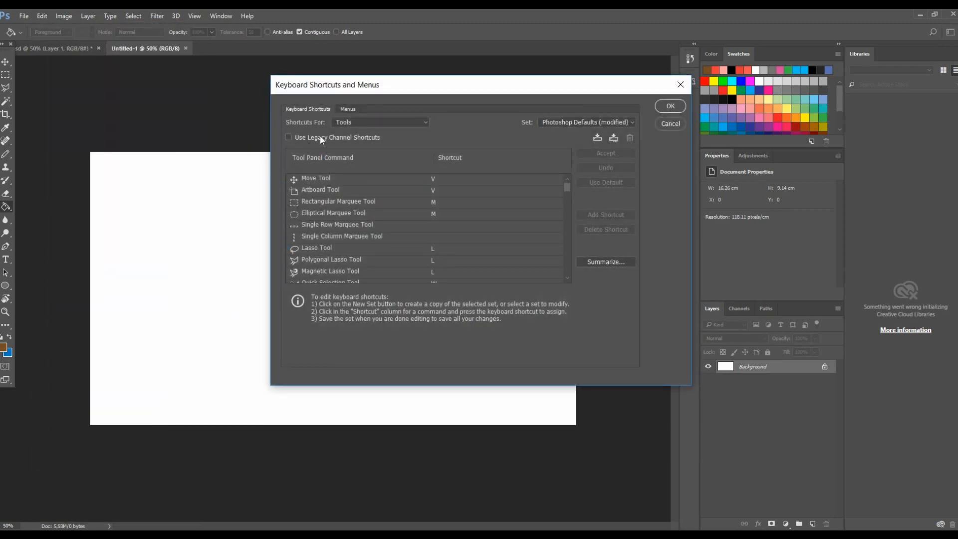
{"action": "left_click", "coordinate": [363, 124]}
{"action": "left_click", "coordinate": [675, 90]}
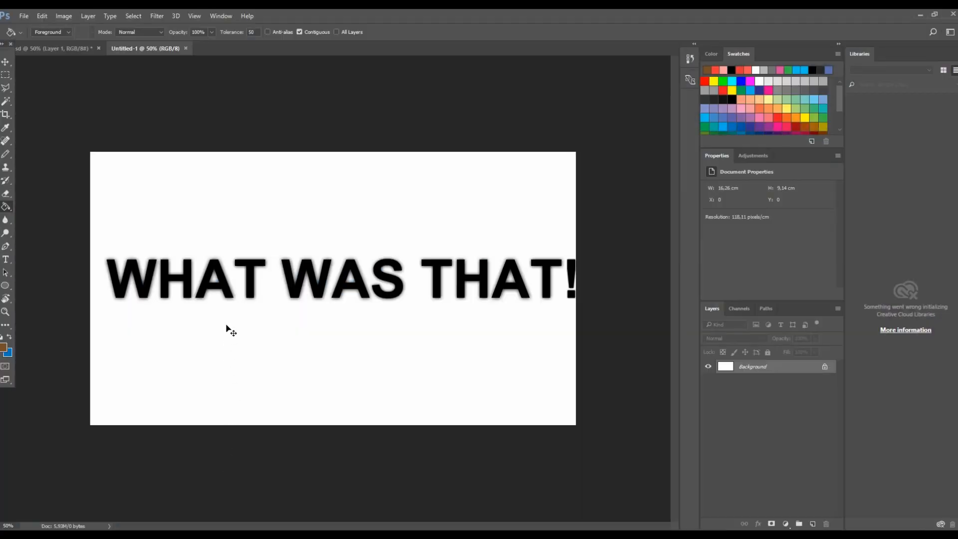
- Draw a freehand pencil stroke across the canvas's upper left, then undo it
{"action": "key", "text": "b"}
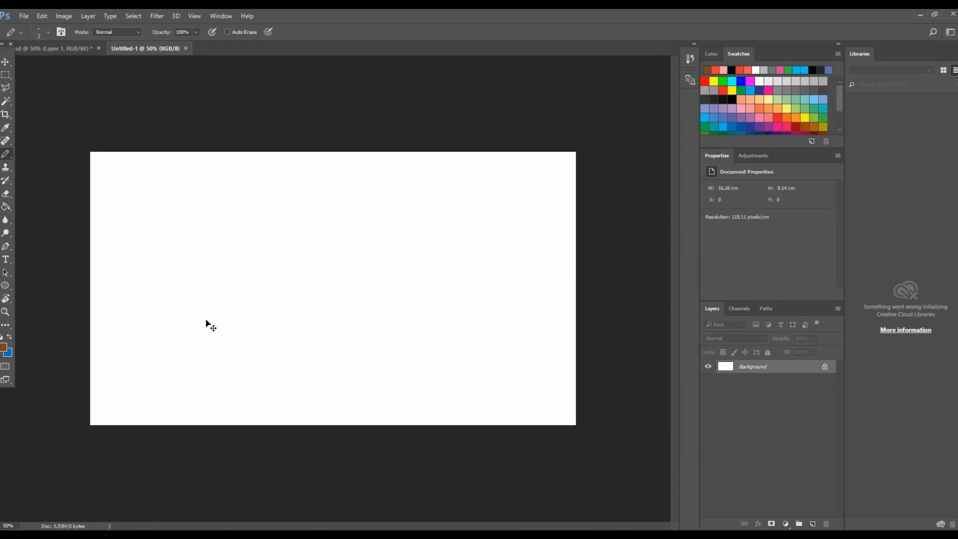
{"action": "key", "text": "z"}
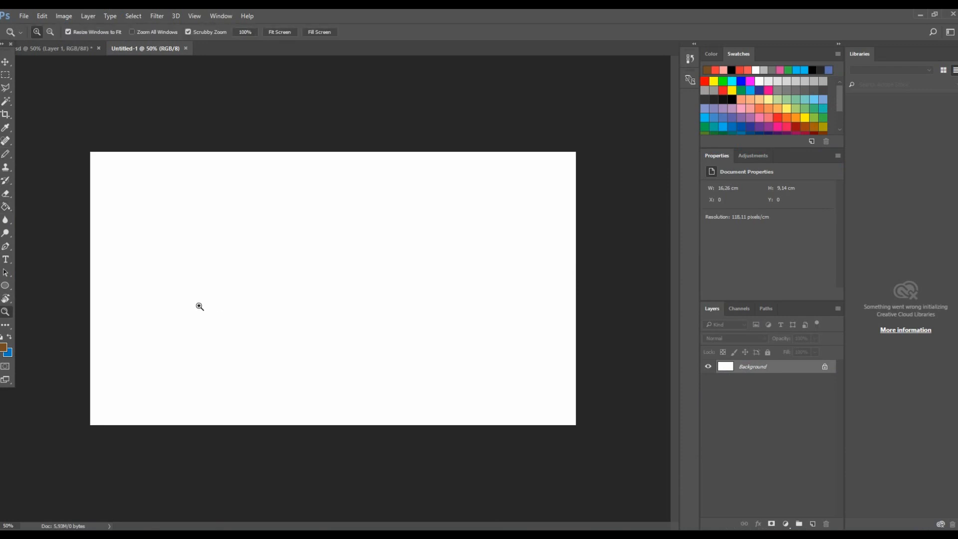
{"action": "key", "text": "b"}
{"action": "key", "text": "x"}
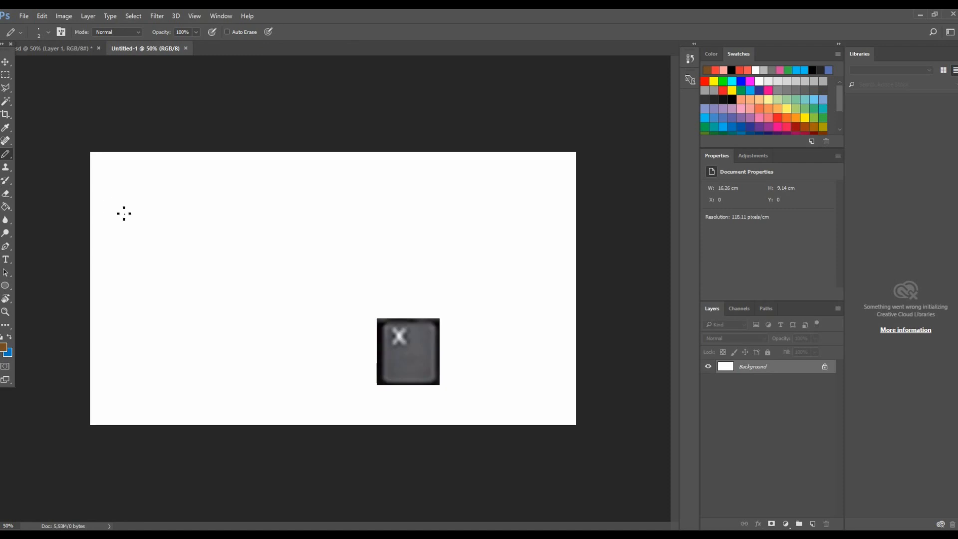
{"action": "mouse_move", "coordinate": [117, 203]}
{"action": "left_mouse_down"}
{"action": "mouse_move", "coordinate": [203, 196]}
{"action": "mouse_move", "coordinate": [327, 223]}
{"action": "left_mouse_up"}
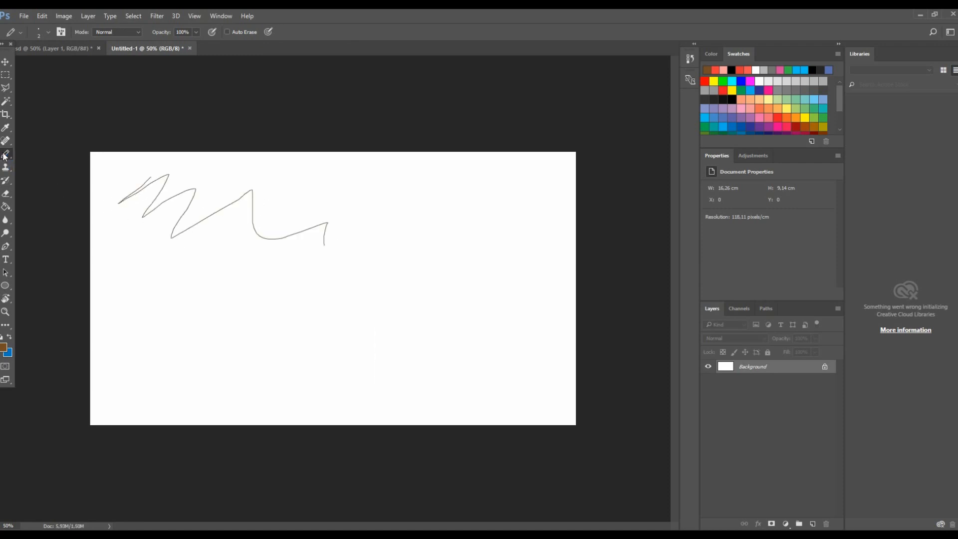
{"action": "key", "text": "ctrl+z"}
- Fill the canvas with the brown foreground color using the Paint Bucket, then undo the fill
{"action": "key", "text": "g"}
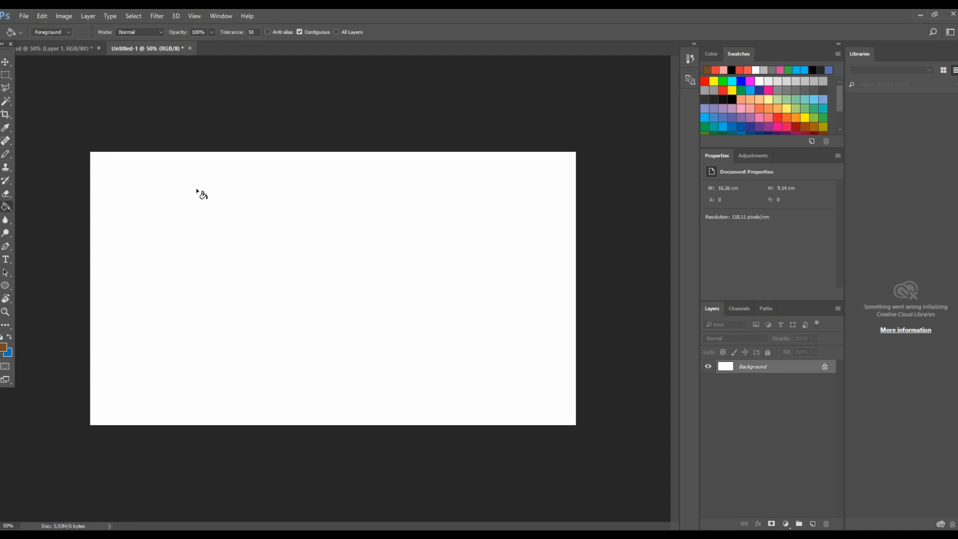
{"action": "left_click", "coordinate": [183, 214]}
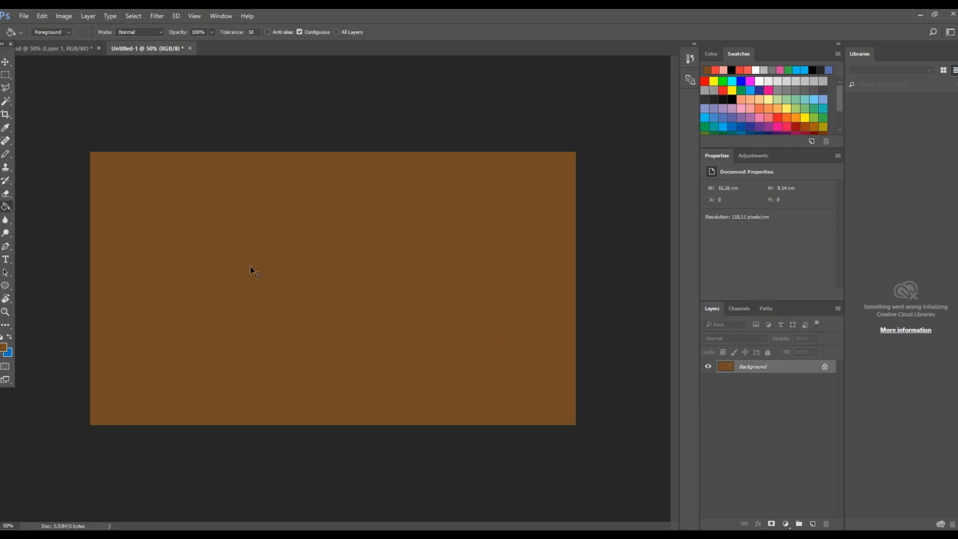
{"action": "key", "text": "ctrl+z"}
- Start a text layer on the canvas with the Type tool and cancel it
{"action": "key", "text": "s"}
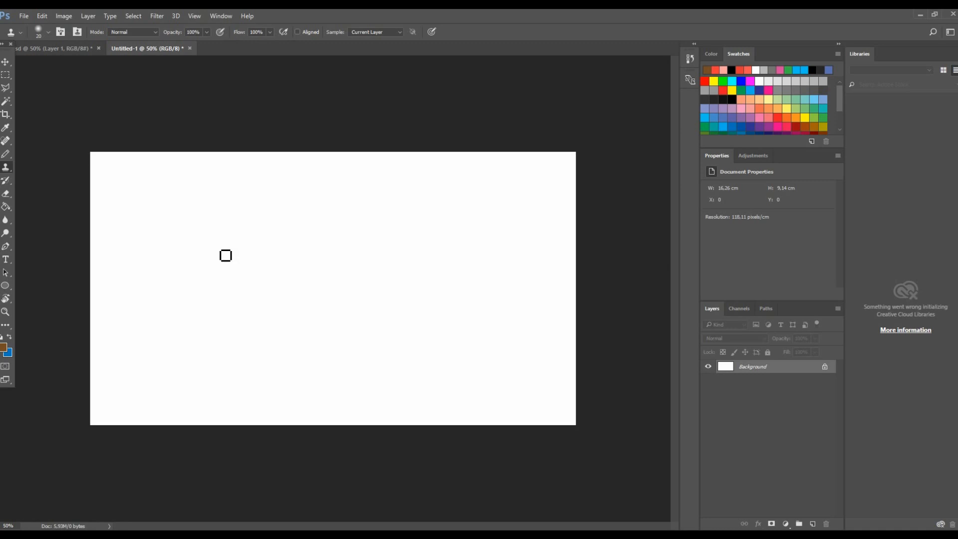
{"action": "key", "text": "t"}
{"action": "left_click", "coordinate": [150, 239]}
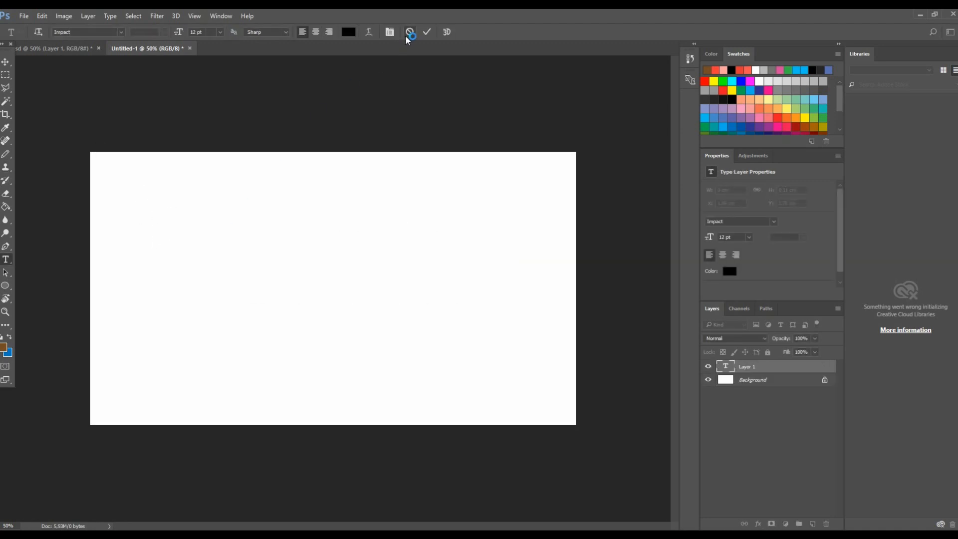
{"action": "left_click", "coordinate": [409, 31]}
- Select the white canvas with the Magic Wand, then deselect it
{"action": "key", "text": "i"}
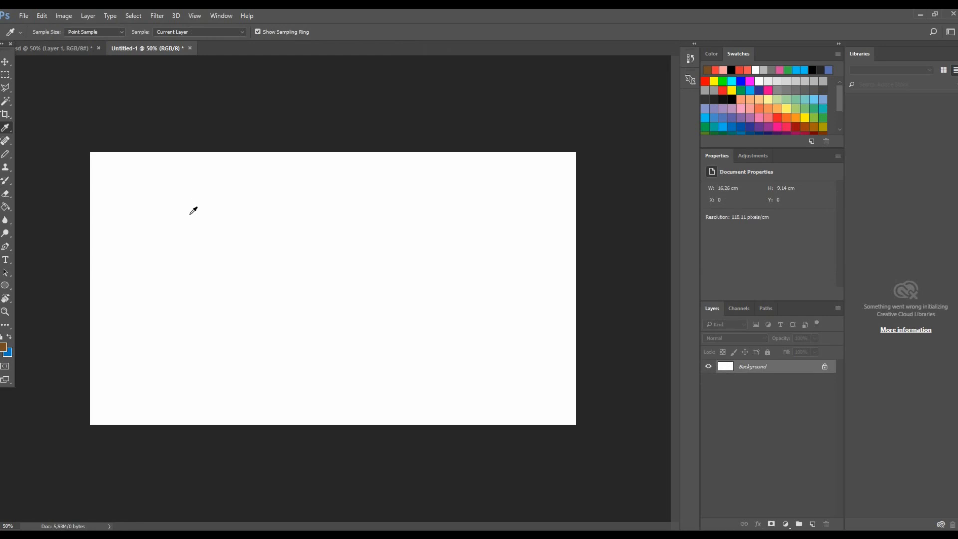
{"action": "key", "text": "w"}
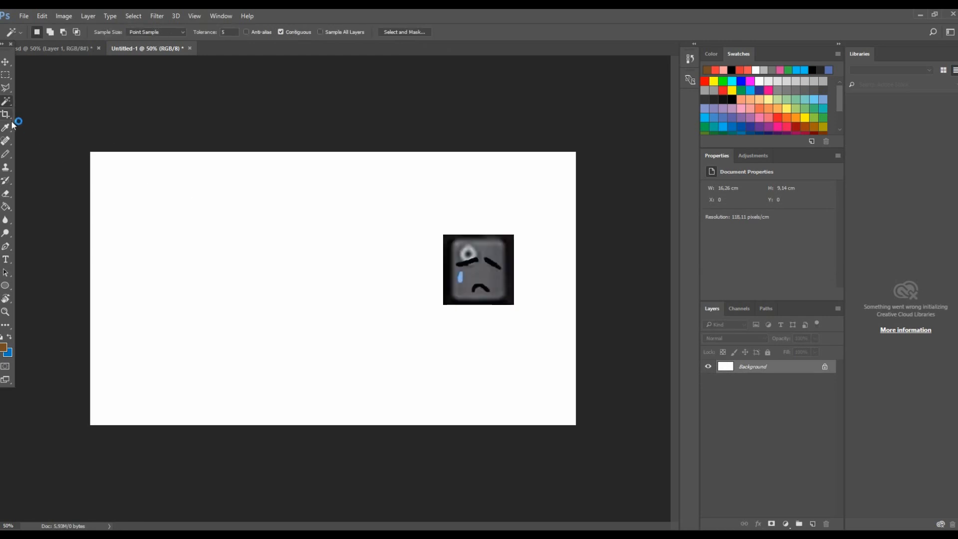
{"action": "left_click", "coordinate": [199, 219]}
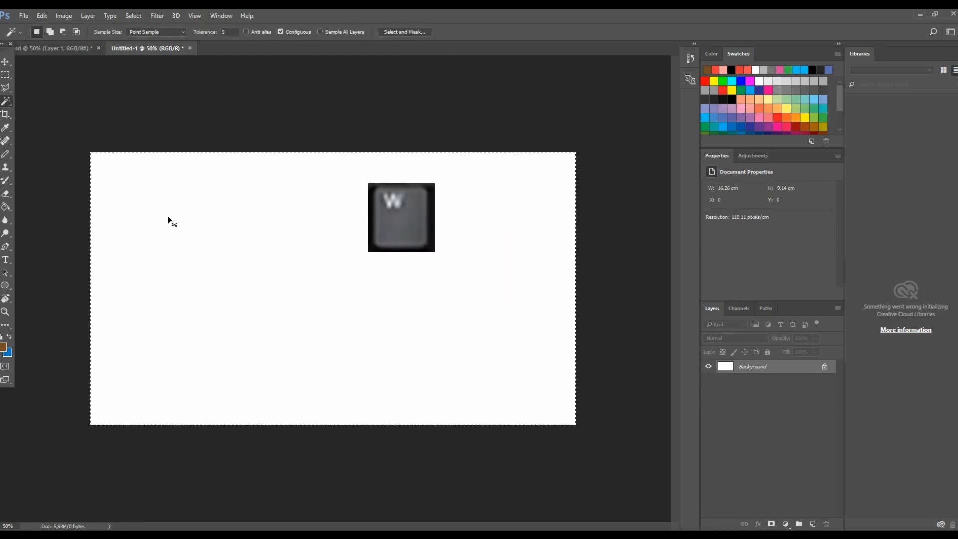
{"action": "key", "text": "ctrl+d"}
- Erase a zigzag stroke in the canvas's upper left with the Eraser, then undo it
{"action": "key", "text": "e"}
{"action": "mouse_move", "coordinate": [169, 183]}
{"action": "left_mouse_down"}
{"action": "mouse_move", "coordinate": [160, 218]}
{"action": "mouse_move", "coordinate": [233, 198]}
{"action": "mouse_move", "coordinate": [223, 209]}
{"action": "left_mouse_up"}
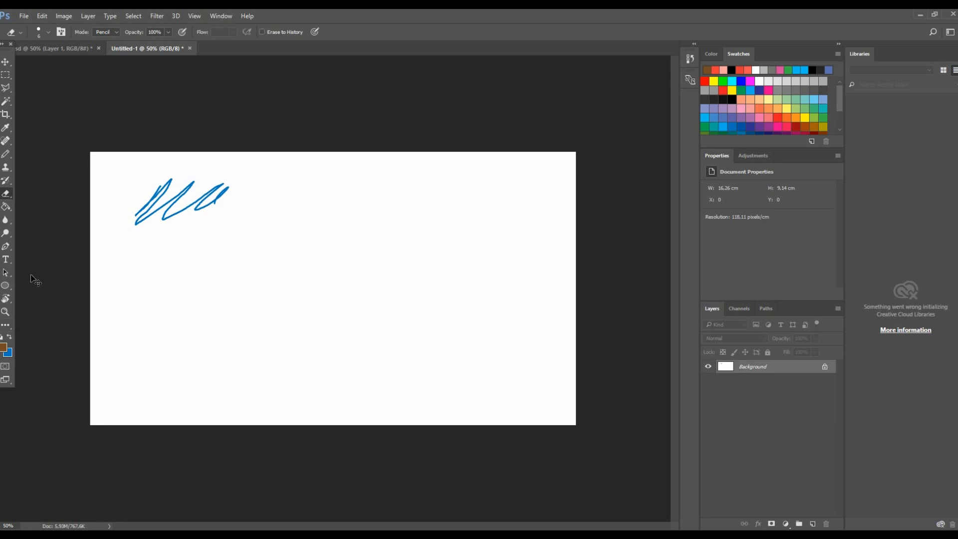
{"action": "key", "text": "ctrl+z"}
- Reset the foreground and background colors to default black and white and cycle through the screen modes
{"action": "key", "text": "r"}
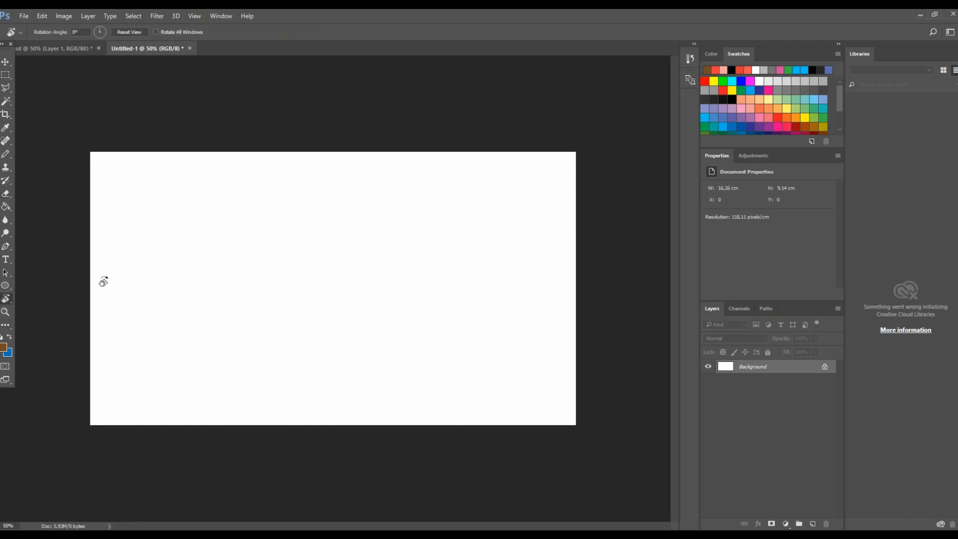
{"action": "key", "text": "g"}
{"action": "key", "text": "d"}
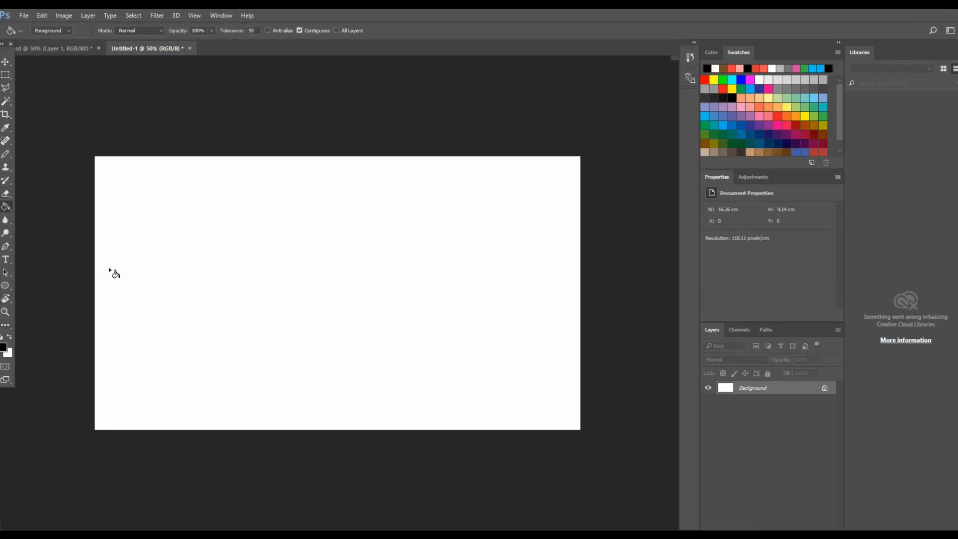
{"action": "key", "text": "f"}
{"action": "key", "text": "f"}
{"action": "key", "text": "f"}
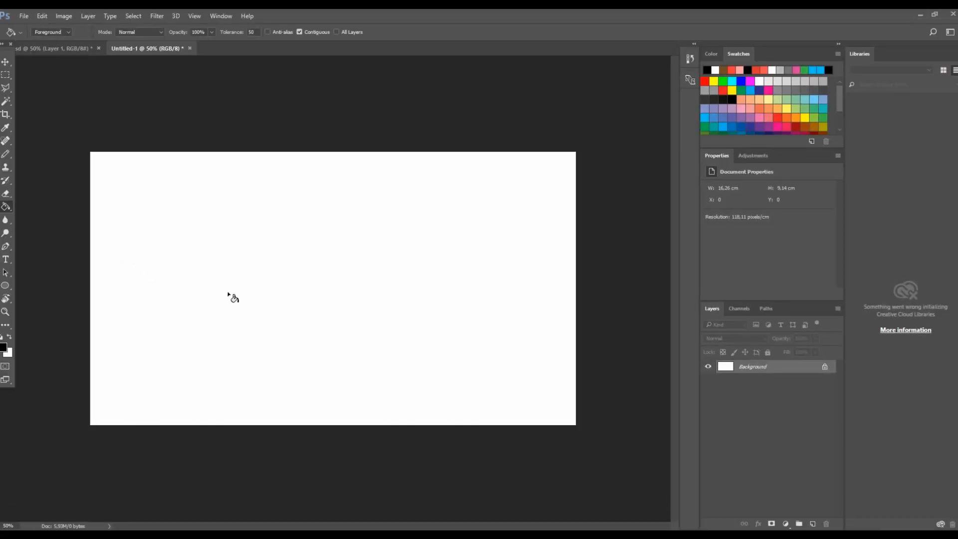
{"action": "scroll", "coordinate": [235, 289], "scroll_direction": "down", "scroll_amount": 2}
{"action": "scroll", "coordinate": [239, 287], "scroll_direction": "up", "scroll_amount": 5}
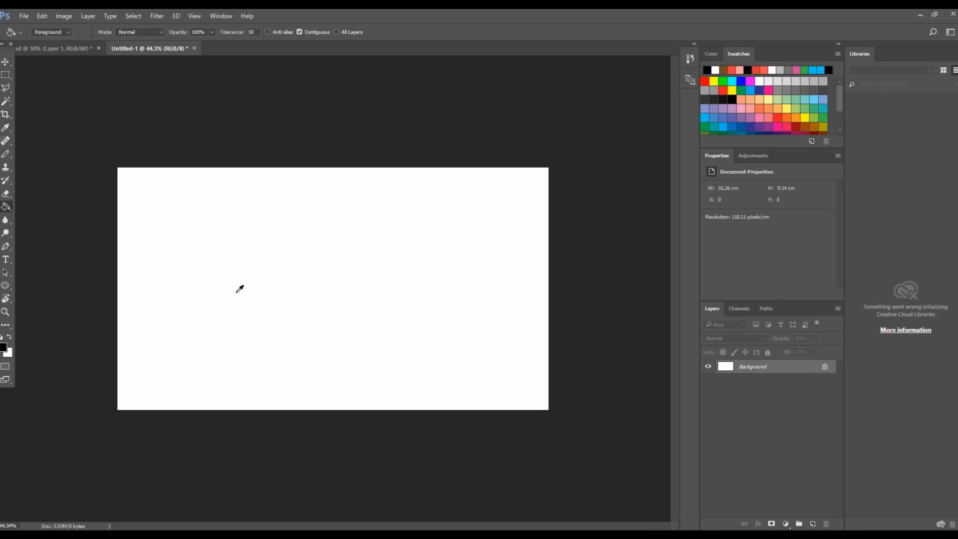
{"action": "scroll", "coordinate": [291, 281], "scroll_direction": "down", "scroll_amount": 4}
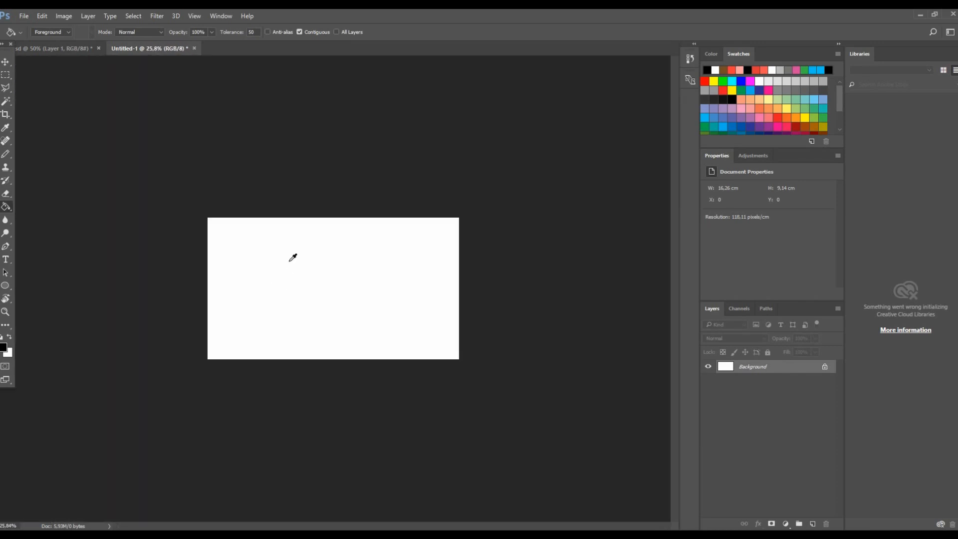
{"action": "scroll", "coordinate": [315, 269], "scroll_direction": "up", "scroll_amount": 3}
{"action": "scroll", "coordinate": [316, 270], "scroll_direction": "up", "scroll_amount": 2}
{"action": "scroll", "coordinate": [315, 270], "scroll_direction": "down", "scroll_amount": 3}
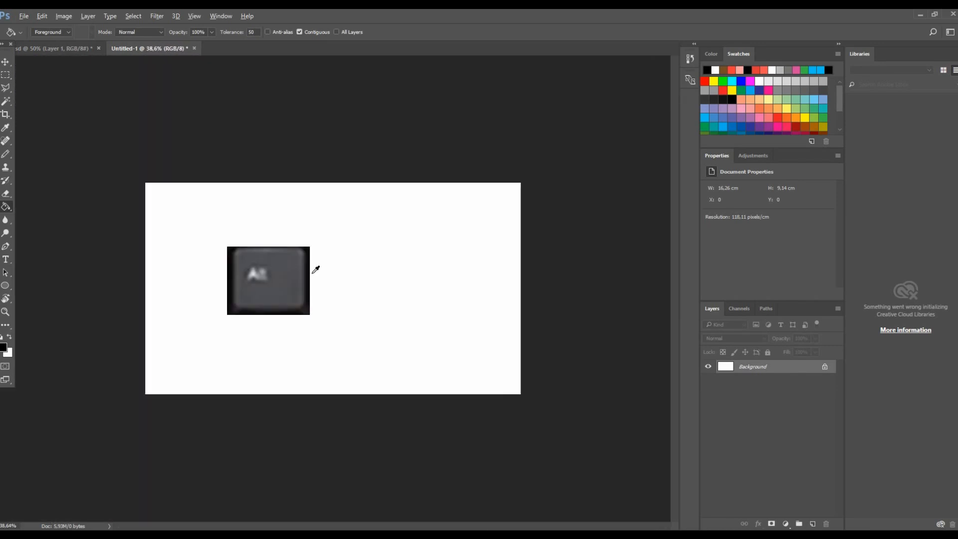
{"action": "scroll", "coordinate": [315, 270], "scroll_direction": "up", "scroll_amount": 3}
{"action": "scroll", "coordinate": [315, 270], "scroll_direction": "down", "scroll_amount": 3}
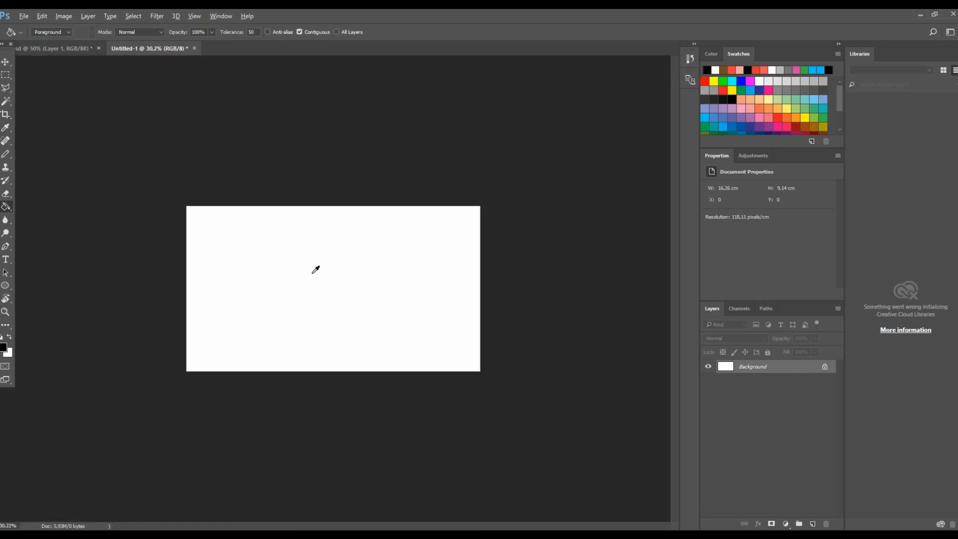
{"action": "scroll", "coordinate": [315, 270], "scroll_direction": "up", "scroll_amount": 2}
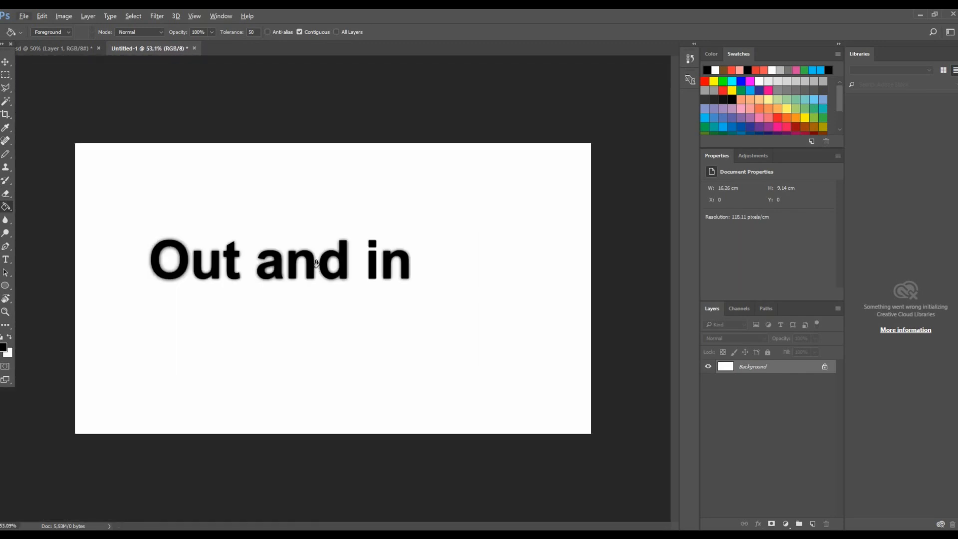
{"action": "key", "text": "o"}
{"action": "key", "text": "ctrl+s"}
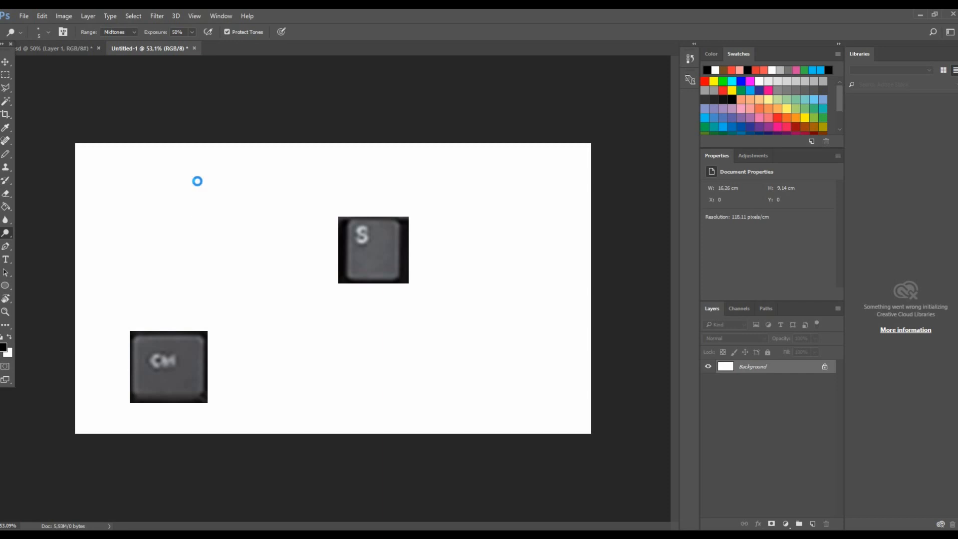
{"action": "left_click", "coordinate": [952, 71]}
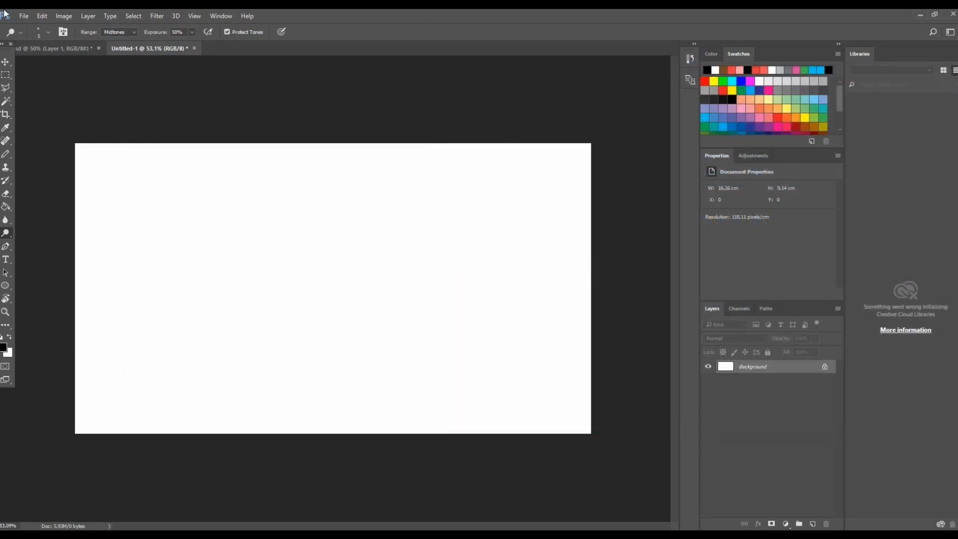
{"action": "left_click", "coordinate": [23, 16]}
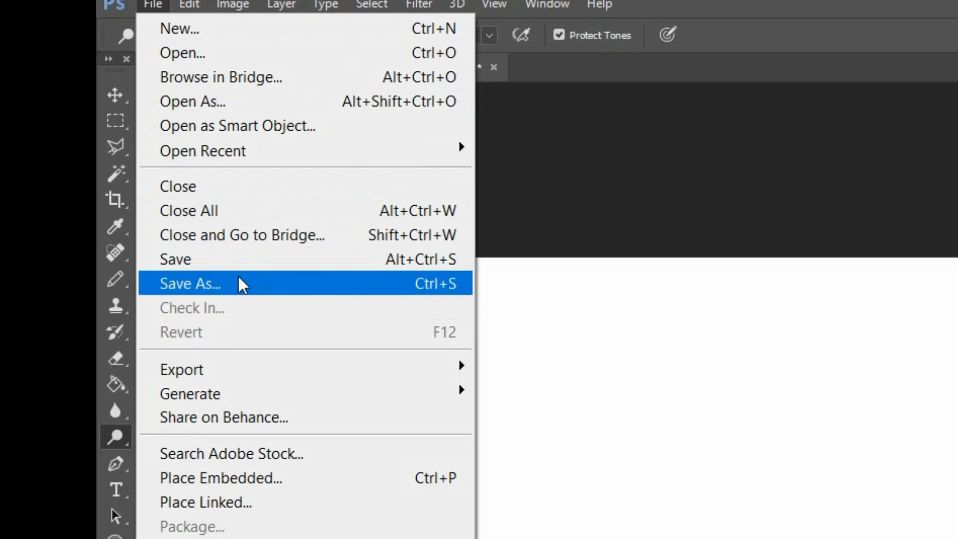
{"action": "left_click", "coordinate": [218, 60]}
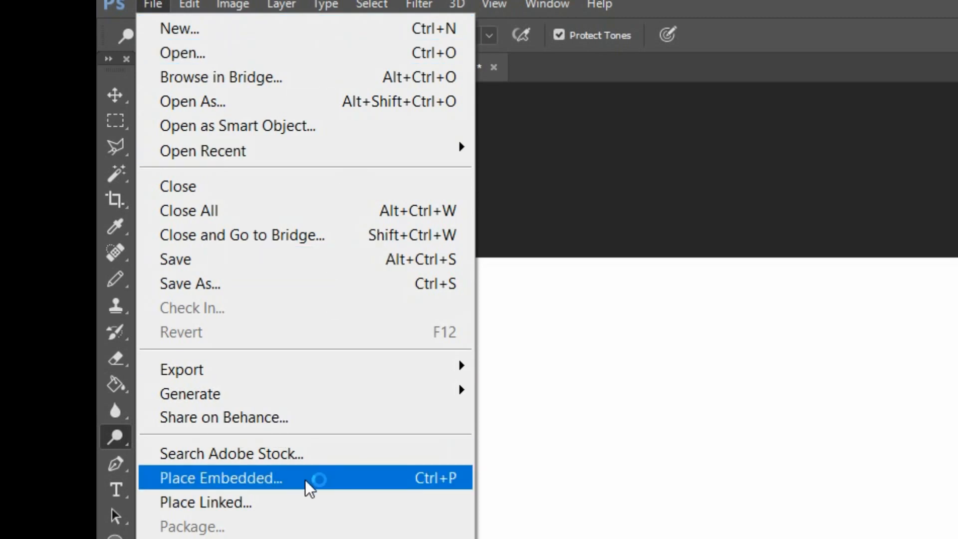
{"action": "left_click", "coordinate": [684, 429]}
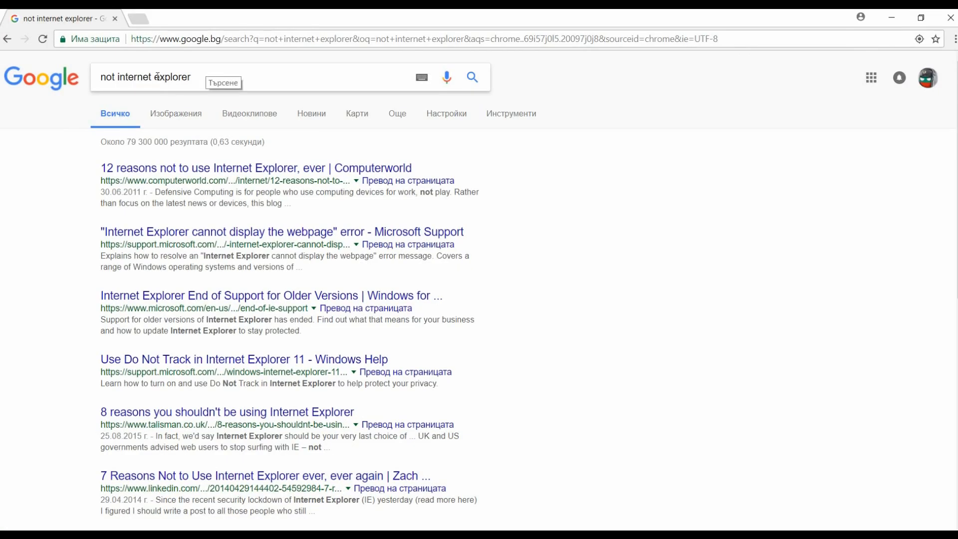
- Switch to the browser and search Google Images for map of europe
{"action": "left_click_drag", "start_coordinate": [207, 84], "coordinate": [42, 93]}
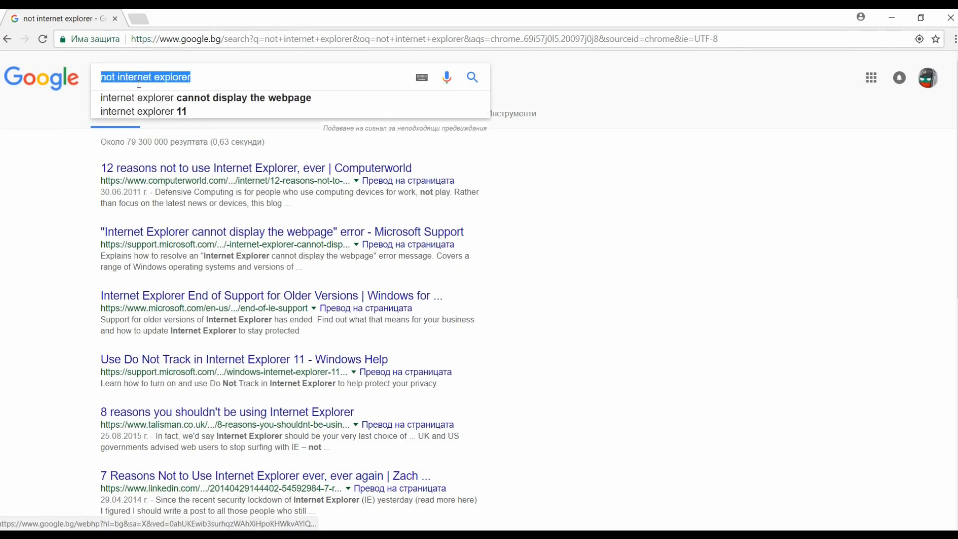
{"action": "type", "text": "map of europe"}
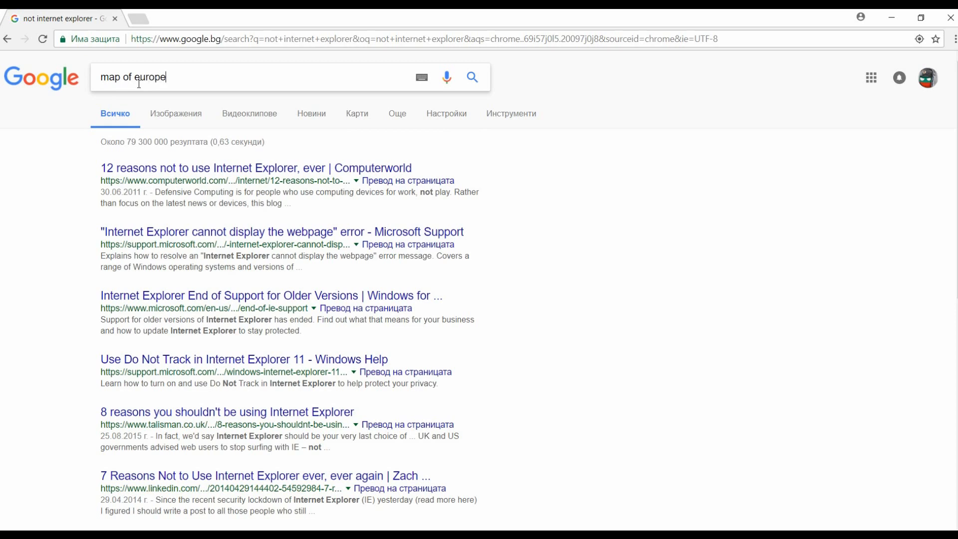
{"action": "key", "text": "Return"}
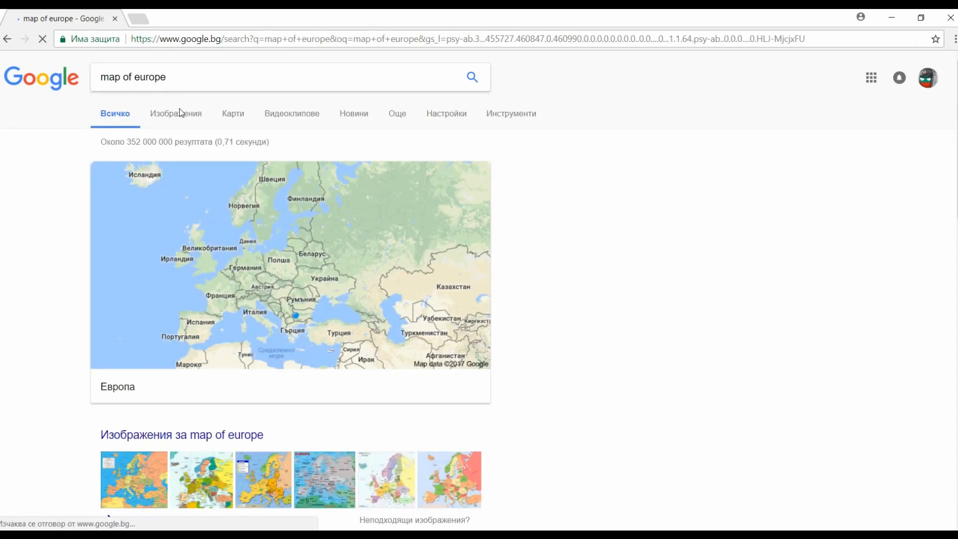
{"action": "left_click", "coordinate": [186, 118]}
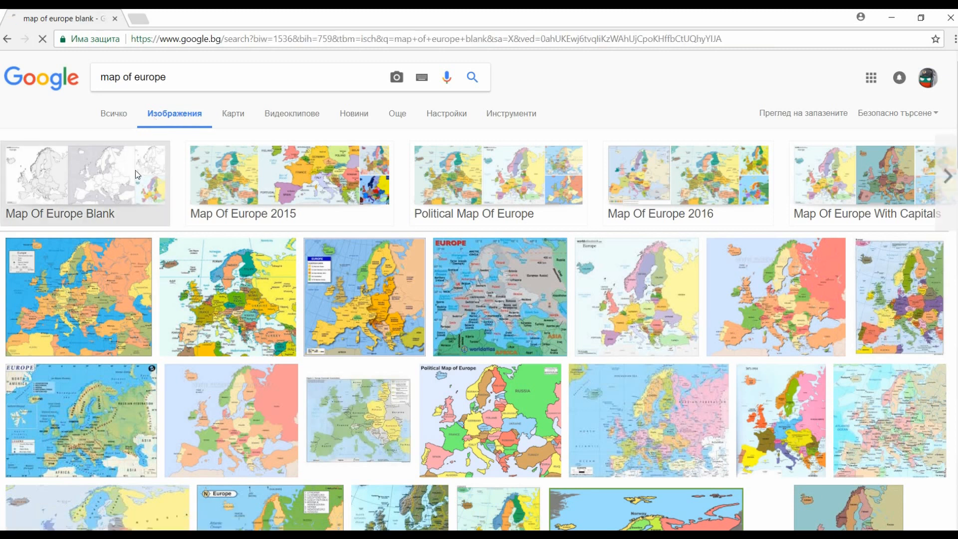
- Refine the image search to map of europe blank, browse the general web results, and return to image results
{"action": "left_click", "coordinate": [136, 170]}
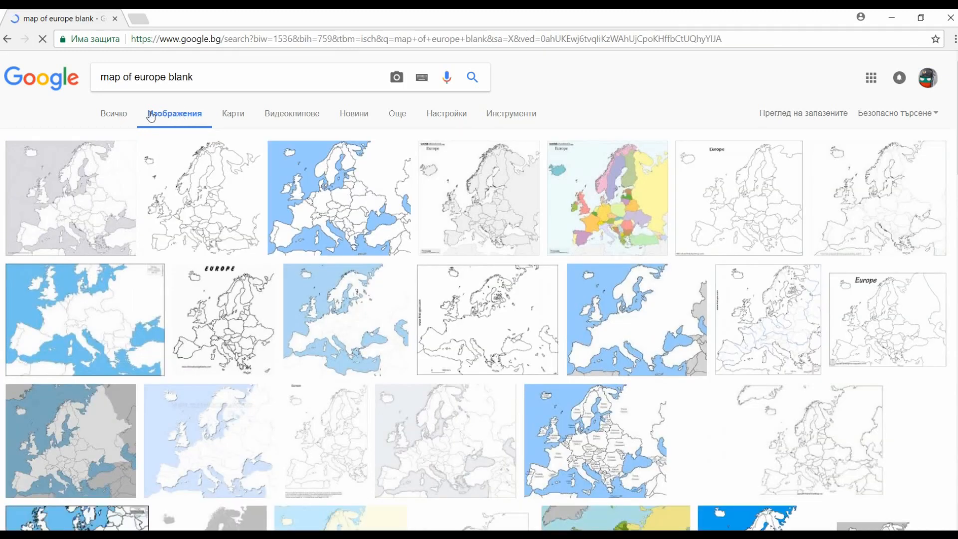
{"action": "left_click", "coordinate": [122, 118]}
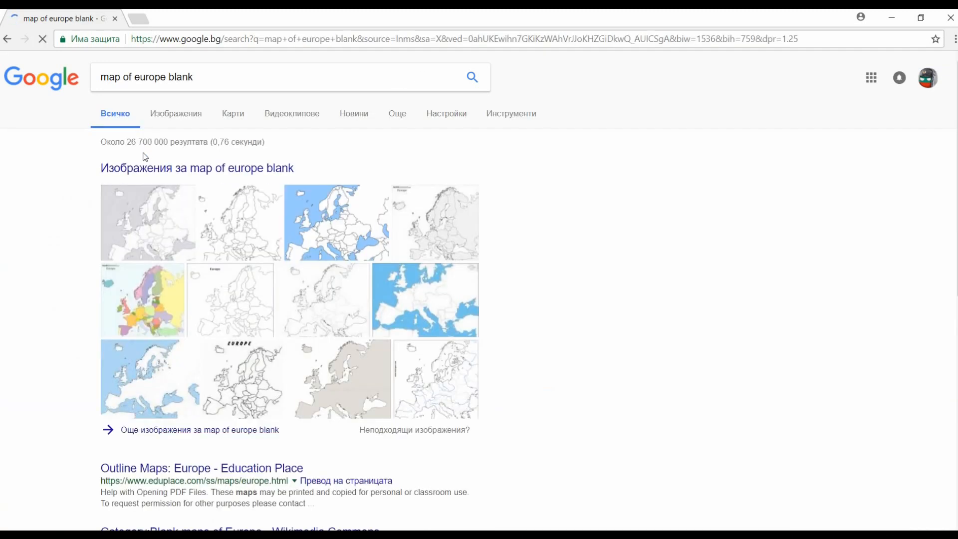
{"action": "scroll", "coordinate": [155, 162], "scroll_direction": "down", "scroll_amount": 2}
{"action": "scroll", "coordinate": [155, 162], "scroll_direction": "down", "scroll_amount": 1}
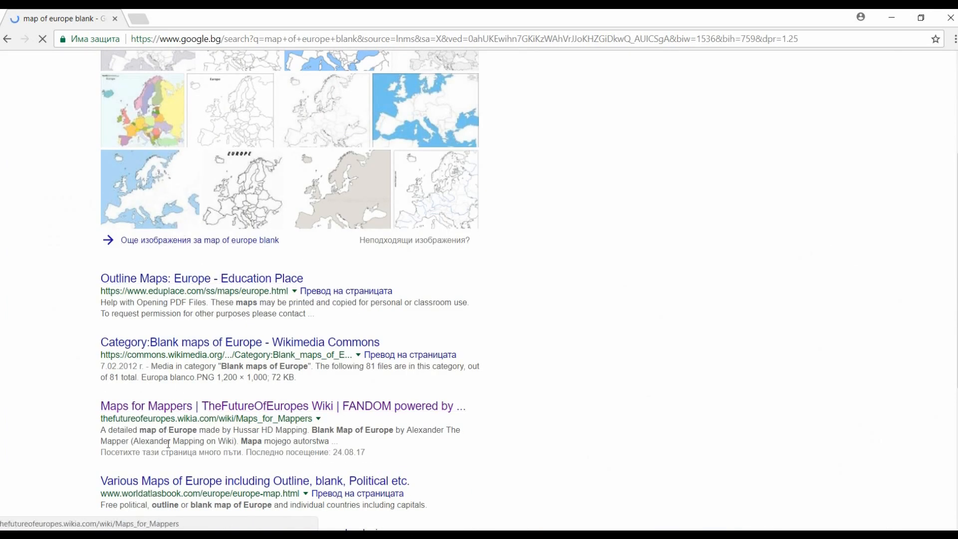
{"action": "left_click_drag", "start_coordinate": [86, 405], "coordinate": [199, 408]}
{"action": "left_click", "coordinate": [647, 410]}
{"action": "left_click", "coordinate": [190, 116]}
- Preview the first few blank map images, ending on the blue Blank Digital Map of Europe
{"action": "left_click", "coordinate": [125, 177]}
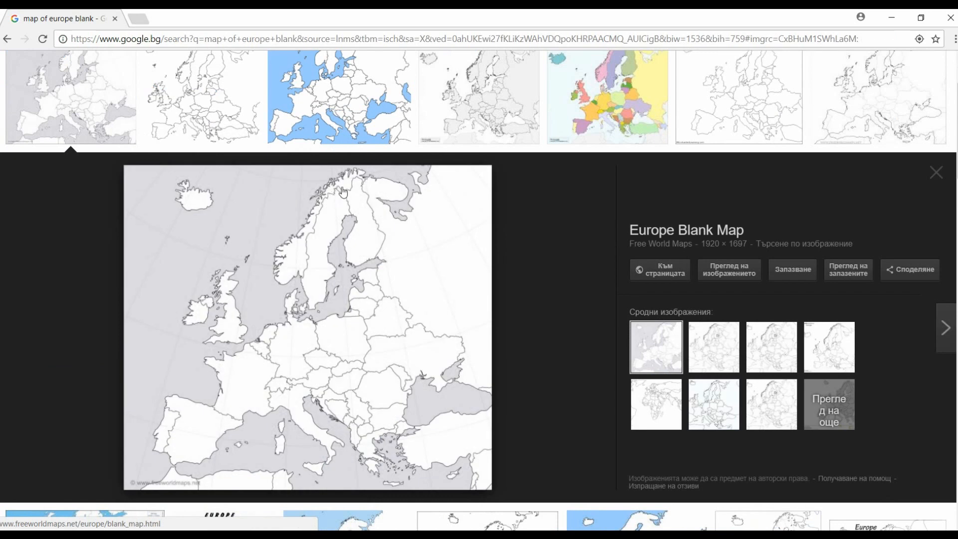
{"action": "left_click", "coordinate": [235, 84]}
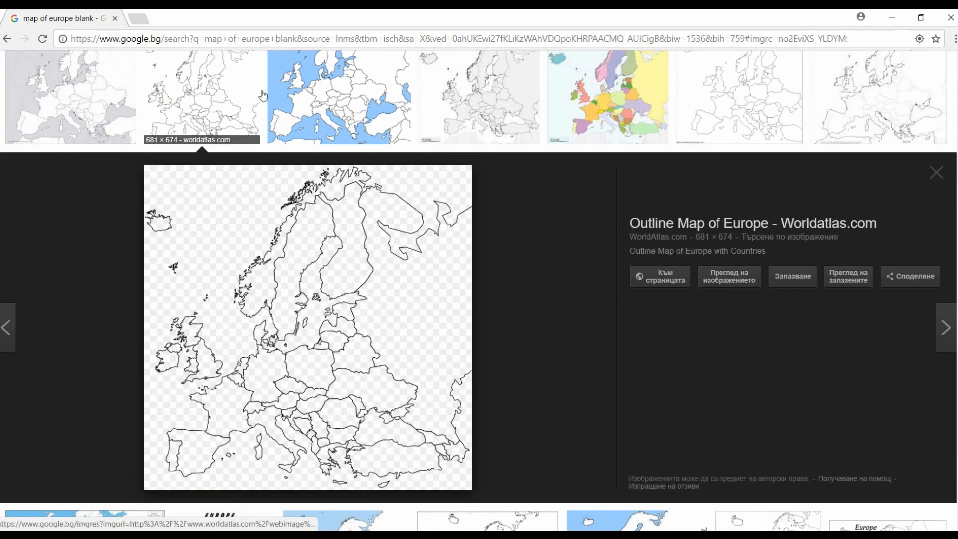
{"action": "left_click", "coordinate": [299, 117]}
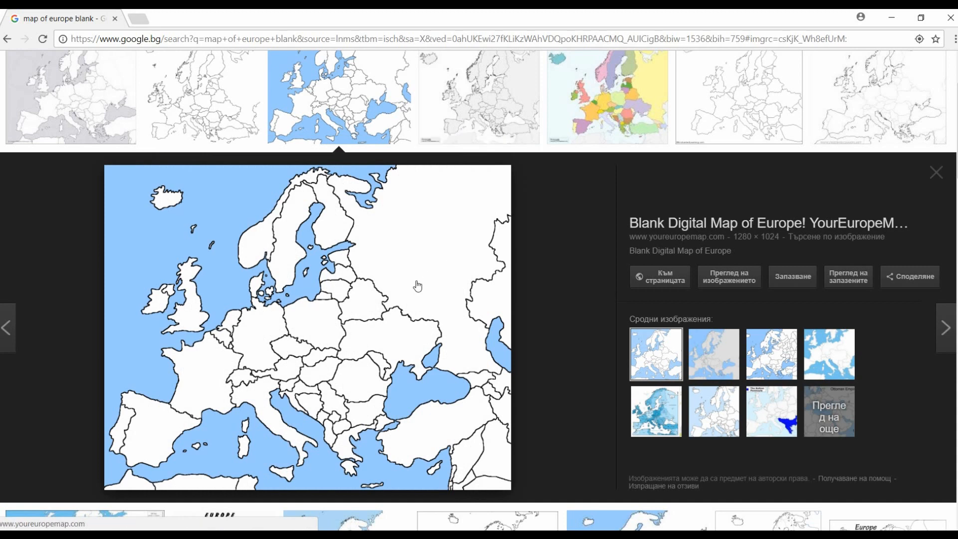
{"action": "right_click", "coordinate": [349, 263]}
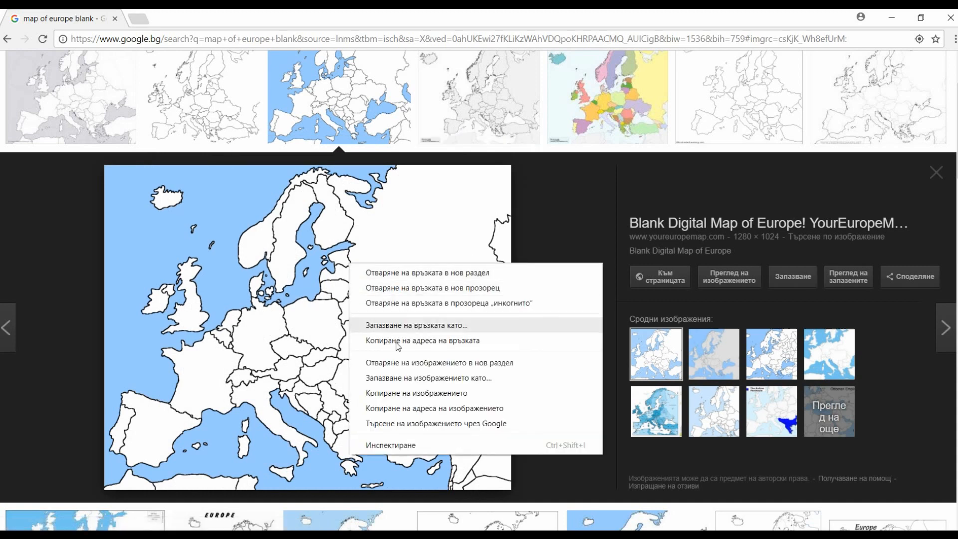
{"action": "left_click", "coordinate": [408, 378]}
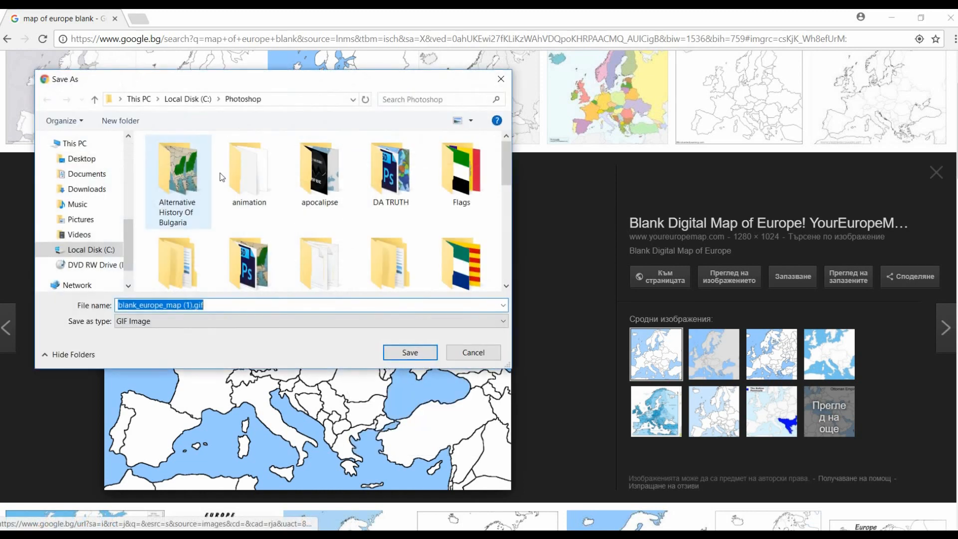
{"action": "left_click", "coordinate": [501, 79]}
- Copy the blue blank Europe map image and paste it into the open Photoshop canvas
{"action": "right_click", "coordinate": [326, 288]}
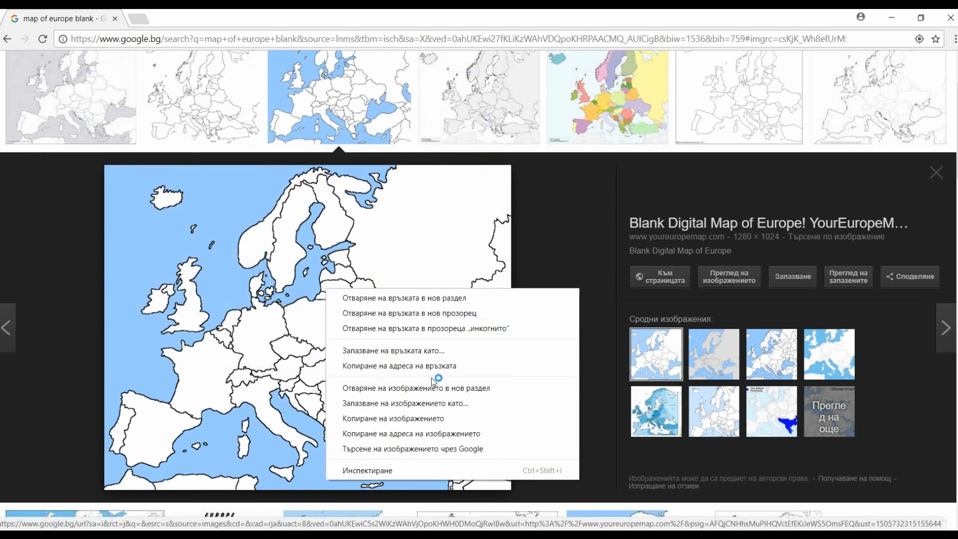
{"action": "left_click", "coordinate": [388, 419]}
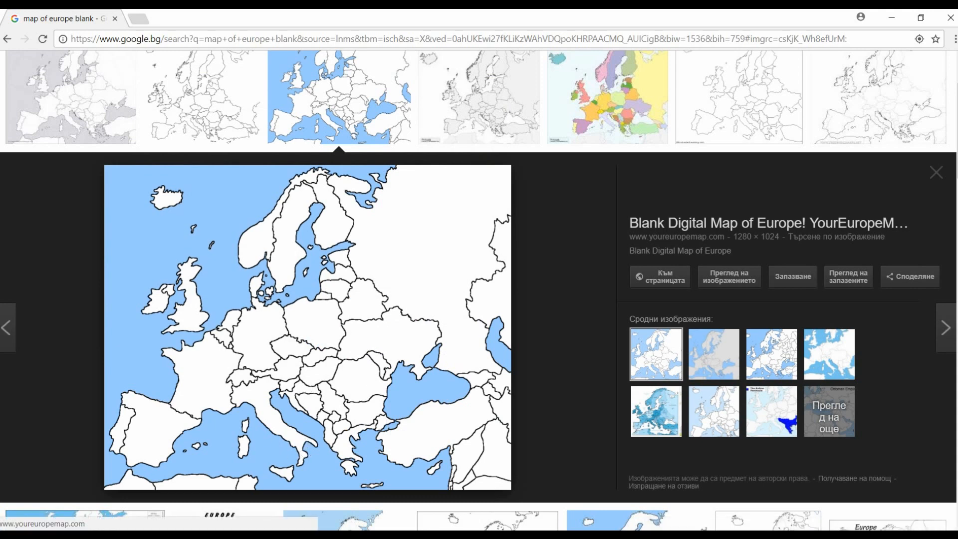
{"action": "key", "text": "alt+Tab"}
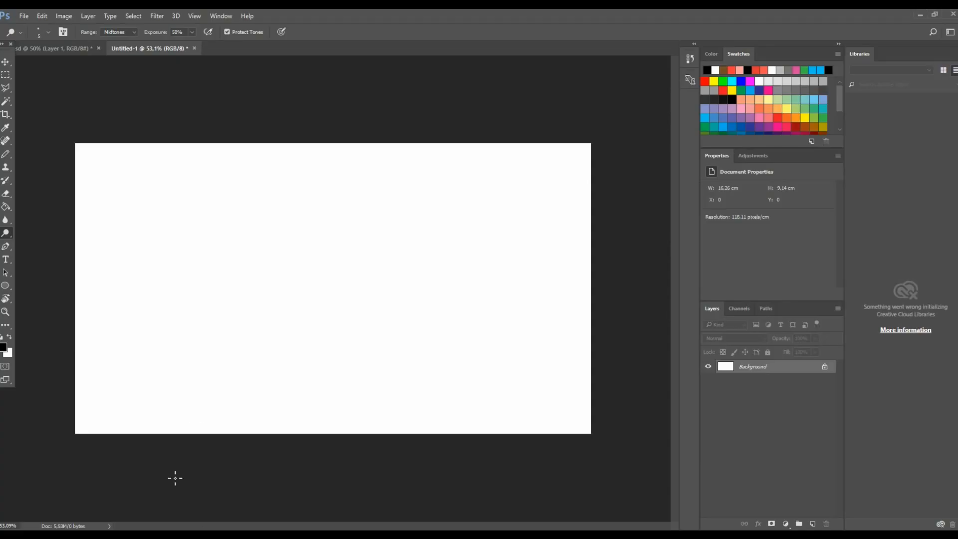
{"action": "key", "text": "ctrl+v"}
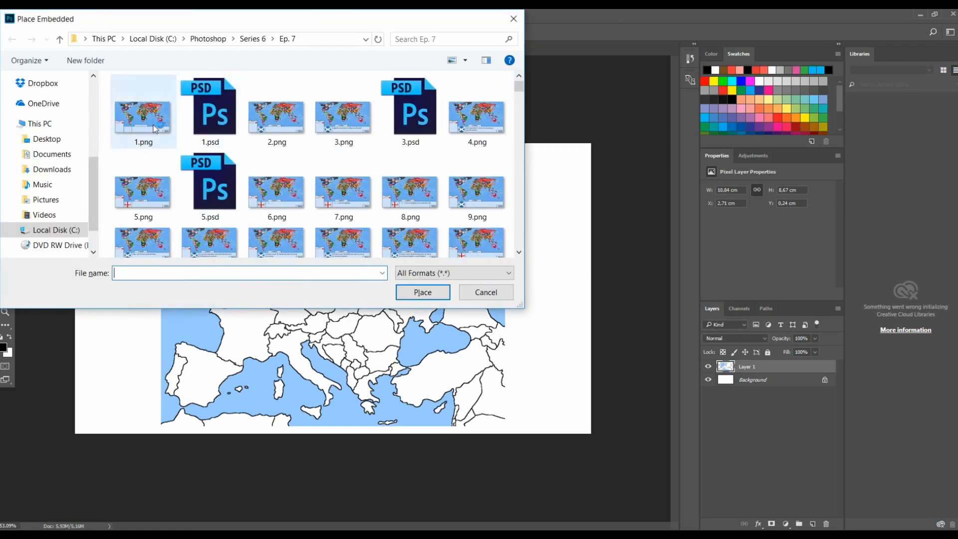
{"action": "left_click", "coordinate": [154, 125]}
{"action": "left_click", "coordinate": [423, 292]}
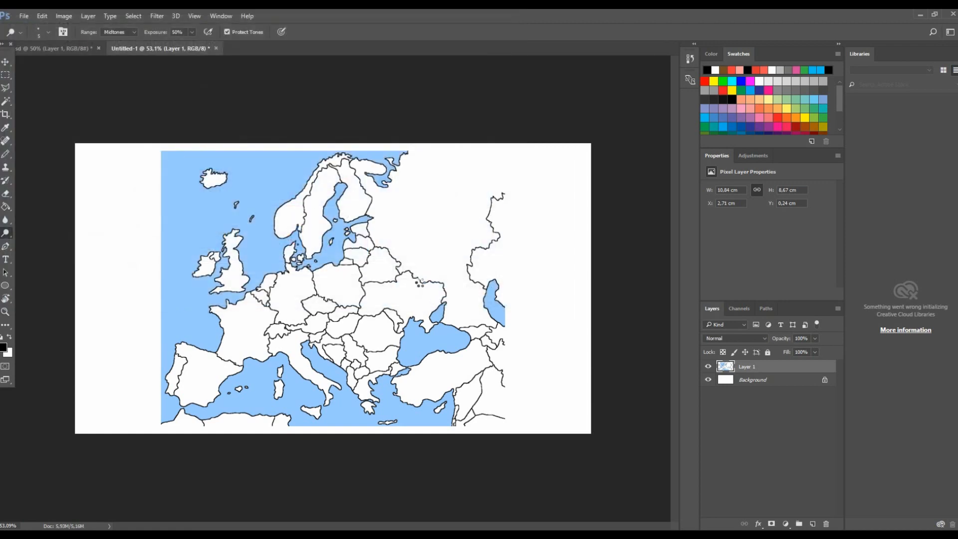
{"action": "left_click", "coordinate": [323, 32]}
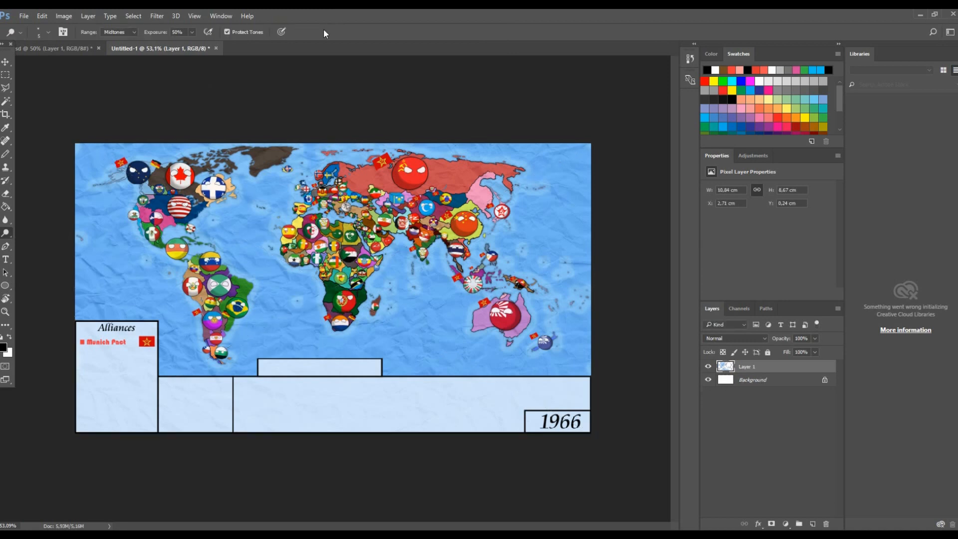
- Scale the pasted map with the Move tool's transform handles to about 111% wide and 107% high, spanning the canvas height, and commit
{"action": "left_click", "coordinate": [5, 61]}
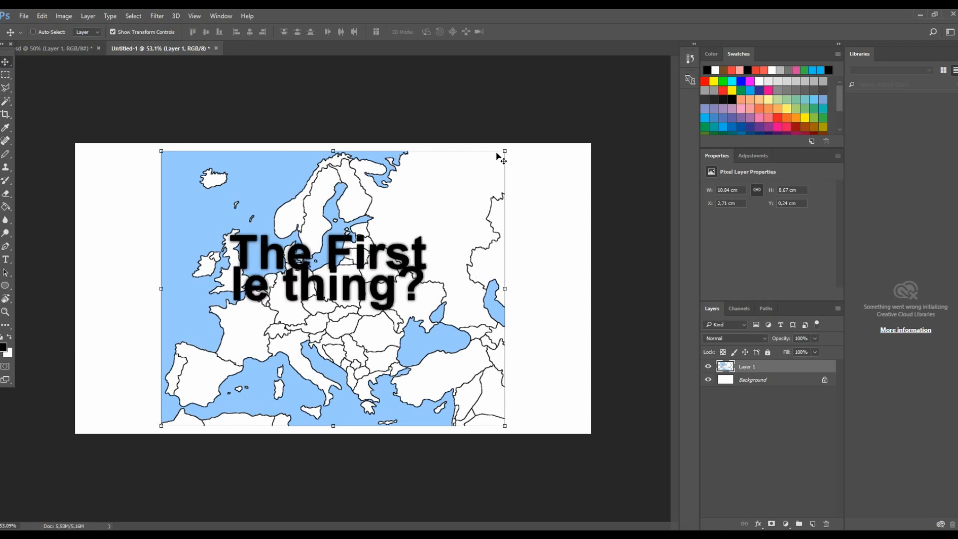
{"action": "right_click", "coordinate": [6, 62]}
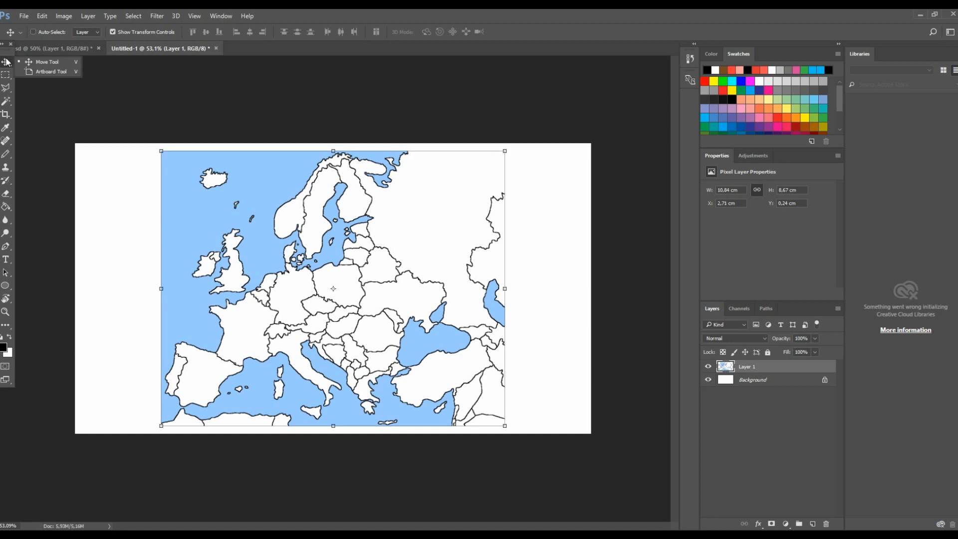
{"action": "left_click", "coordinate": [7, 62]}
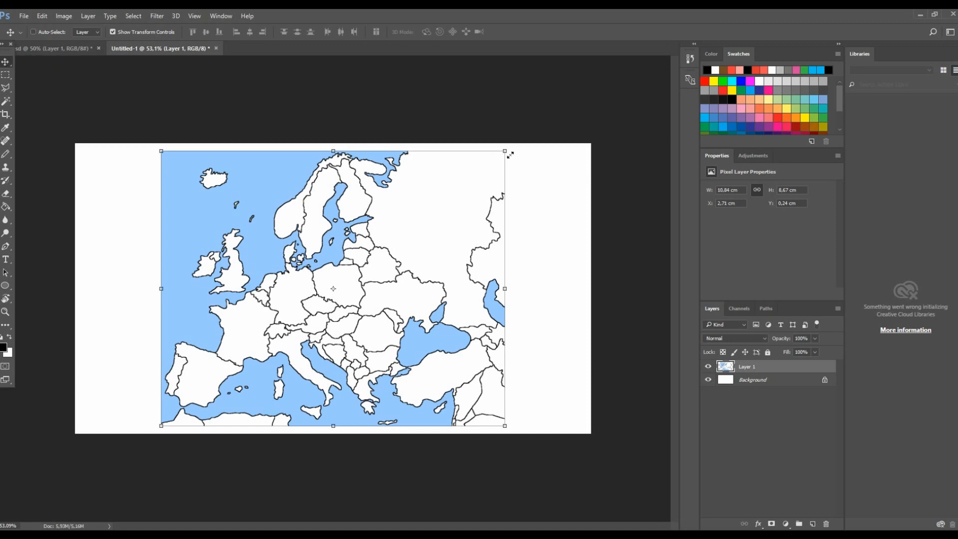
{"action": "left_click_drag", "start_coordinate": [510, 155], "coordinate": [728, 219]}
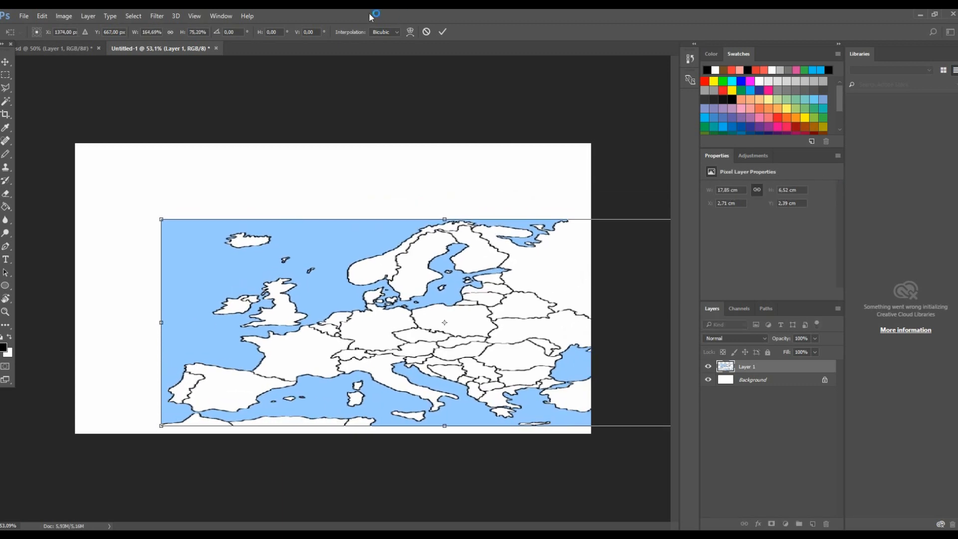
{"action": "left_click", "coordinate": [426, 32]}
{"action": "left_click_drag", "start_coordinate": [511, 153], "coordinate": [523, 144]}
{"action": "left_click_drag", "start_coordinate": [520, 429], "coordinate": [537, 437]}
{"action": "mouse_move", "coordinate": [489, 379]}
{"action": "left_mouse_down"}
{"action": "mouse_move", "coordinate": [569, 371]}
{"action": "mouse_move", "coordinate": [498, 383]}
{"action": "left_mouse_up"}
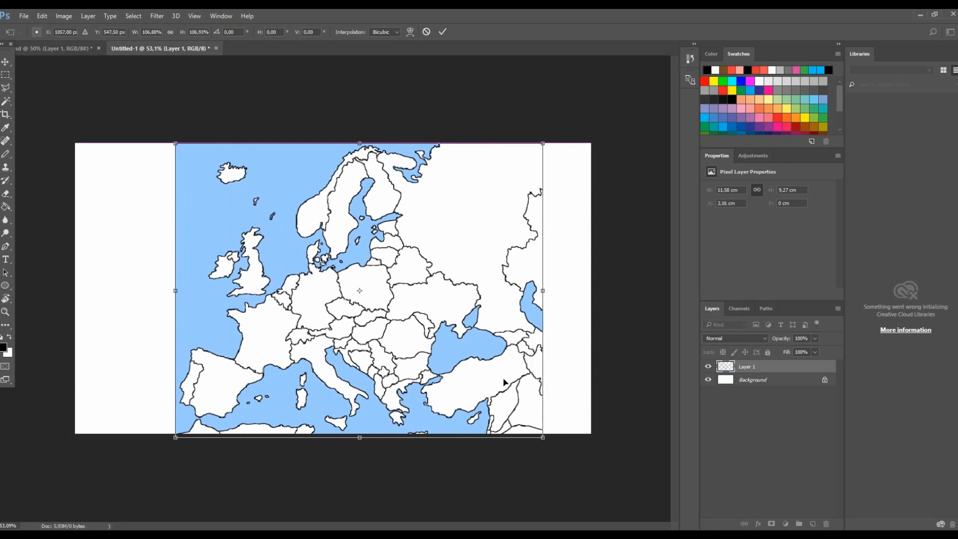
{"action": "left_click_drag", "start_coordinate": [184, 293], "coordinate": [171, 293]}
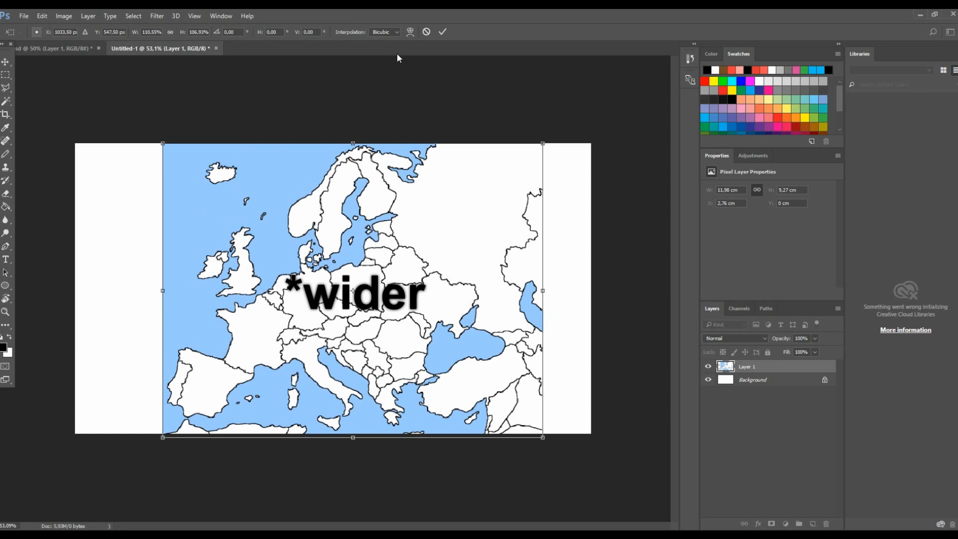
{"action": "left_click", "coordinate": [443, 31]}
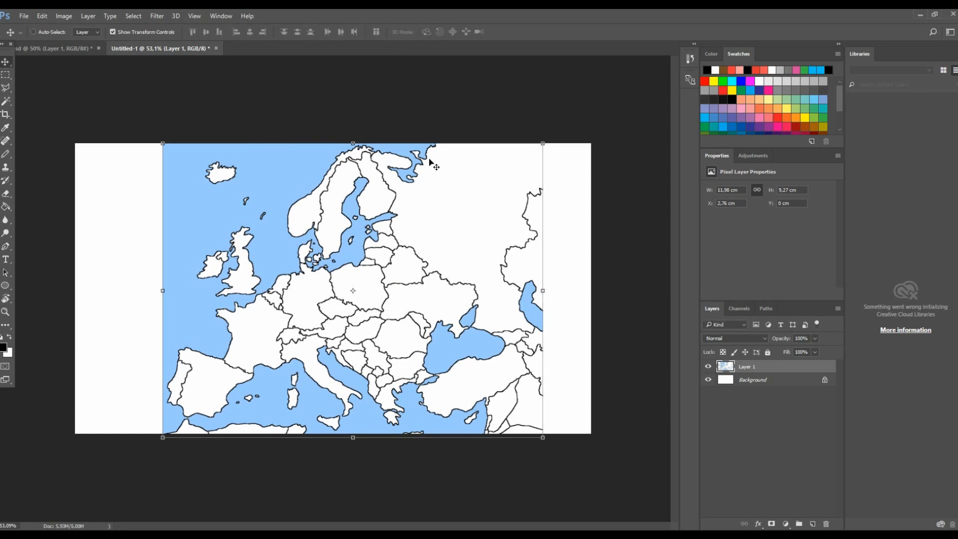
- Fill Russia pink and the far-eastern region salmon with the Paint Bucket
{"action": "key", "text": "g"}
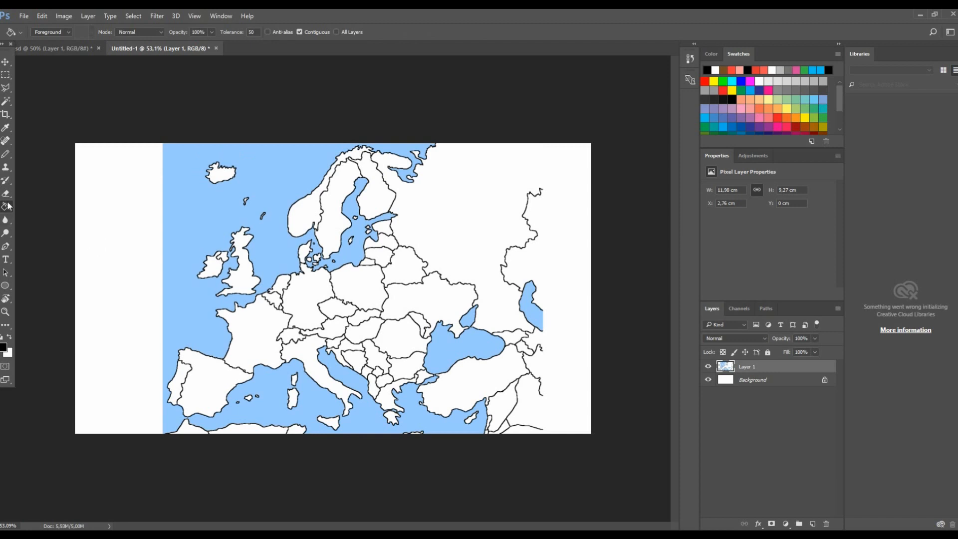
{"action": "left_click", "coordinate": [771, 91]}
{"action": "left_click", "coordinate": [461, 205]}
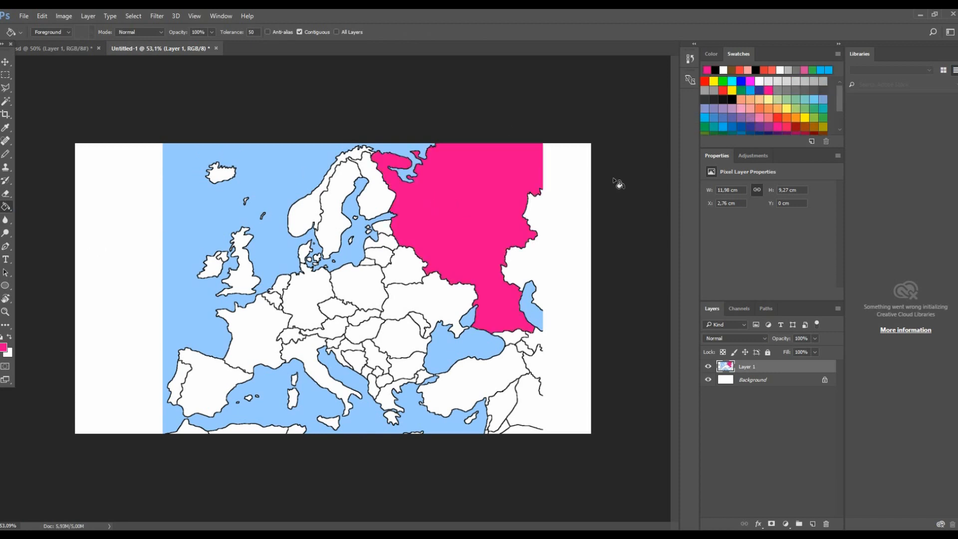
{"action": "left_click", "coordinate": [750, 118]}
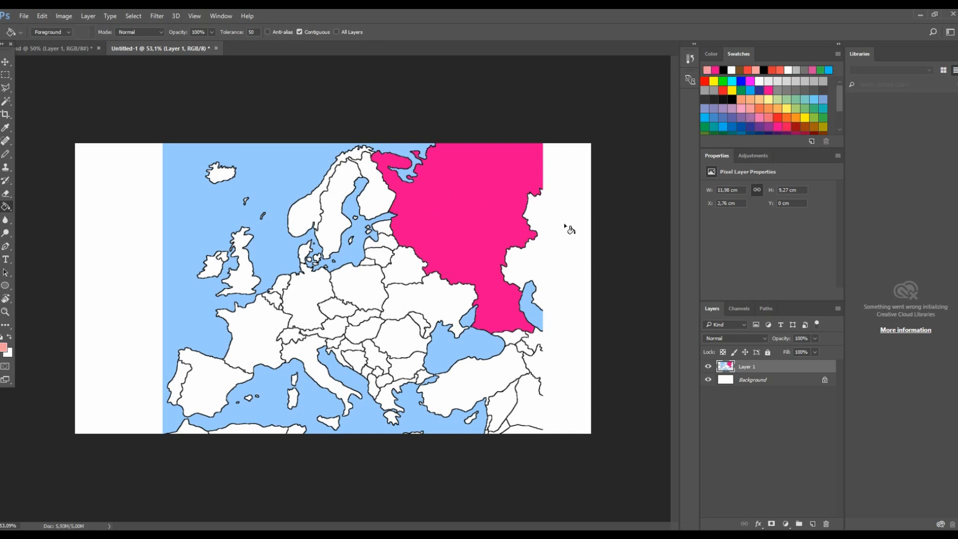
{"action": "left_click", "coordinate": [538, 270]}
- Fill Belarus blue and Ukraine light orange
{"action": "left_click", "coordinate": [717, 120]}
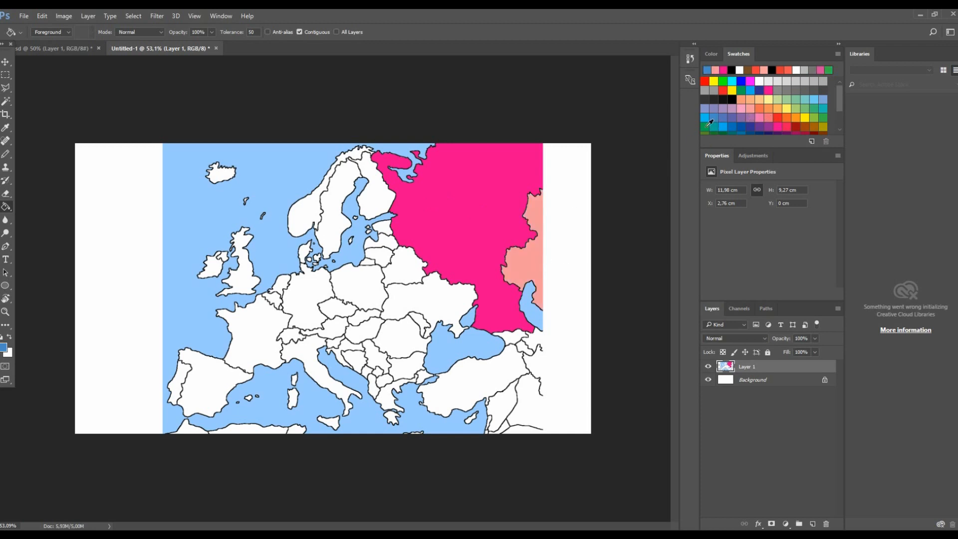
{"action": "left_click", "coordinate": [409, 268]}
{"action": "left_click", "coordinate": [754, 108]}
{"action": "left_click", "coordinate": [452, 303]}
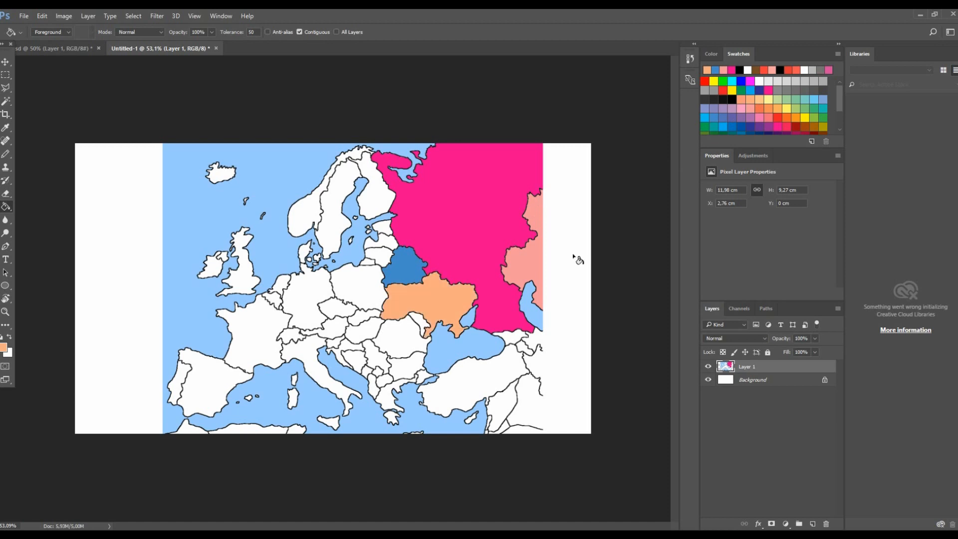
- Fill Romania dark blue and Bulgaria green
{"action": "scroll", "coordinate": [790, 128], "scroll_direction": "down", "scroll_amount": 3}
{"action": "left_click", "coordinate": [800, 122]}
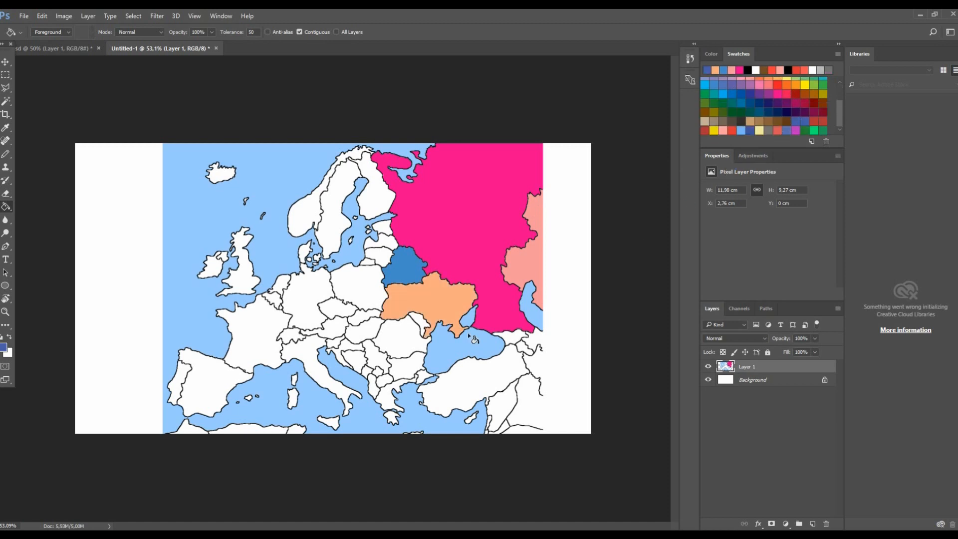
{"action": "left_click", "coordinate": [401, 339]}
{"action": "scroll", "coordinate": [378, 319], "scroll_direction": "up", "scroll_amount": 3}
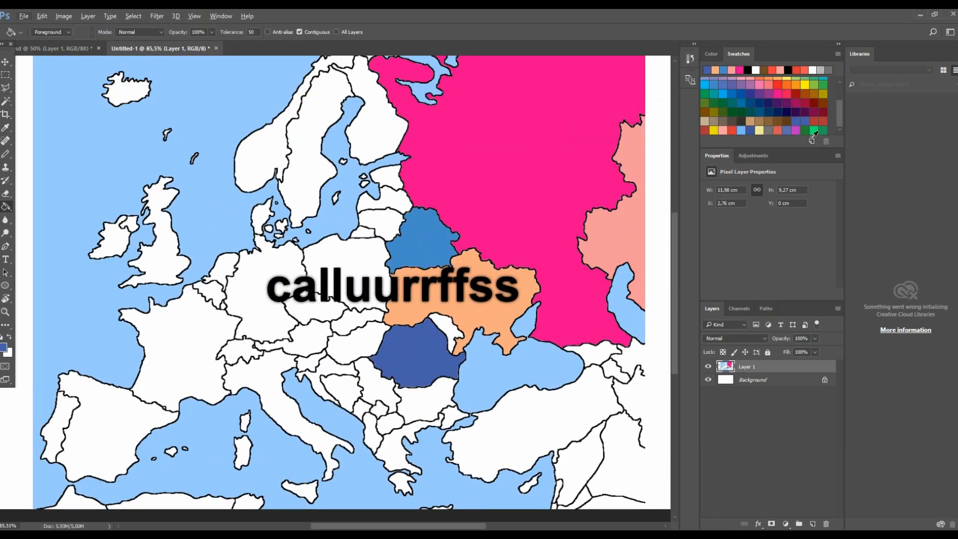
{"action": "left_click", "coordinate": [813, 132]}
{"action": "left_click", "coordinate": [417, 405]}
- Fill Hungary salmon red
{"action": "scroll", "coordinate": [777, 122], "scroll_direction": "up", "scroll_amount": 3}
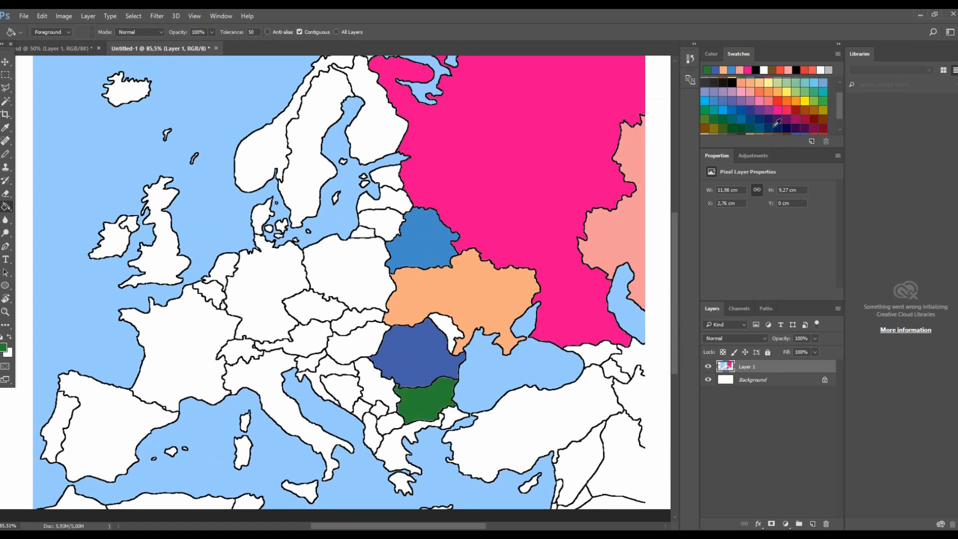
{"action": "scroll", "coordinate": [777, 123], "scroll_direction": "up", "scroll_amount": 1}
{"action": "left_click", "coordinate": [777, 111]}
{"action": "left_click", "coordinate": [392, 324]}
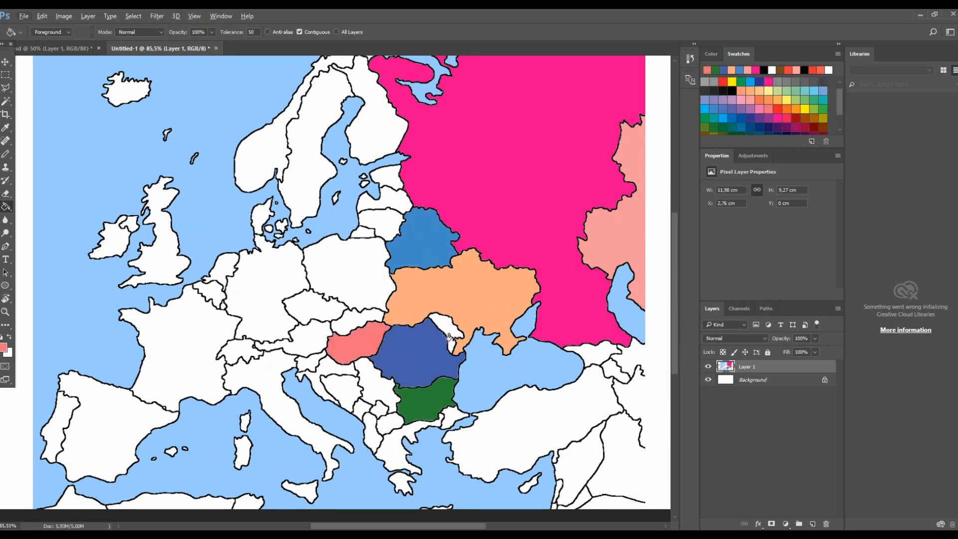
- Try a fill at the Hungary–Romania border, then undo the recent country fills
{"action": "scroll", "coordinate": [372, 344], "scroll_direction": "up", "scroll_amount": 3}
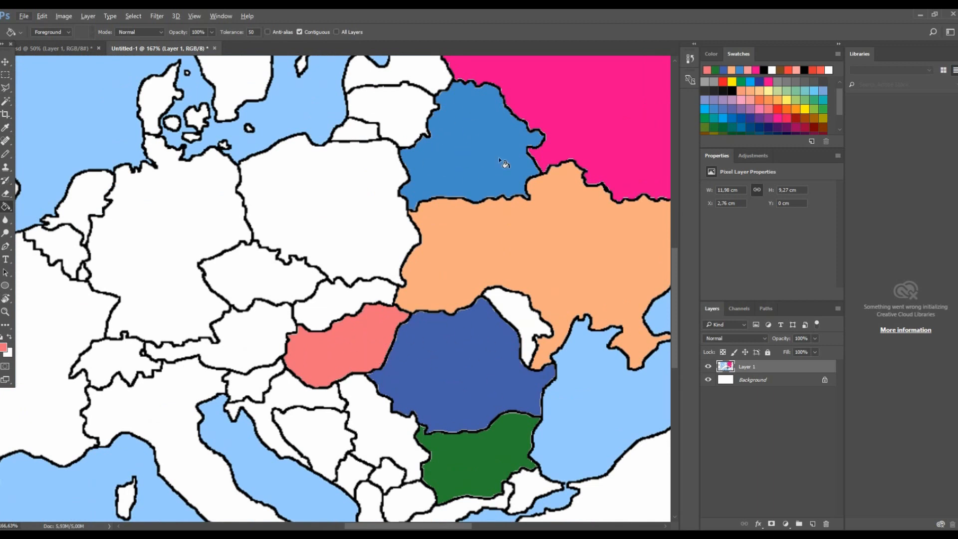
{"action": "scroll", "coordinate": [449, 342], "scroll_direction": "up", "scroll_amount": 5}
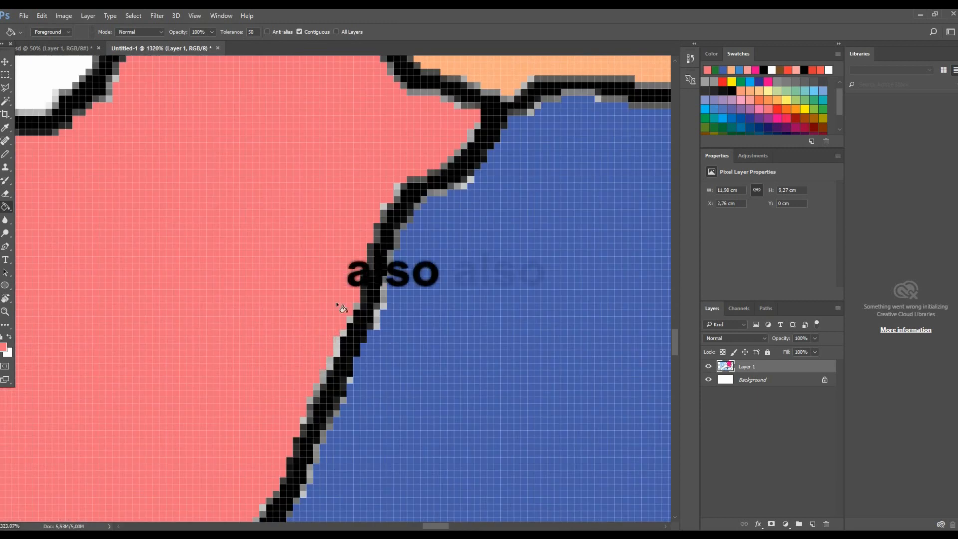
{"action": "left_click", "coordinate": [384, 299]}
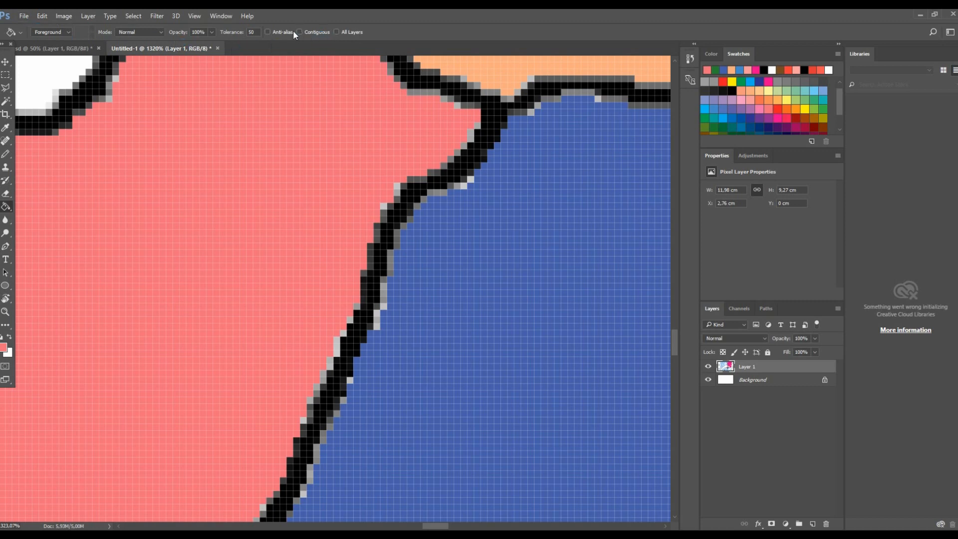
{"action": "key", "text": "ctrl+alt+z"}
{"action": "key", "text": "ctrl+alt+z"}
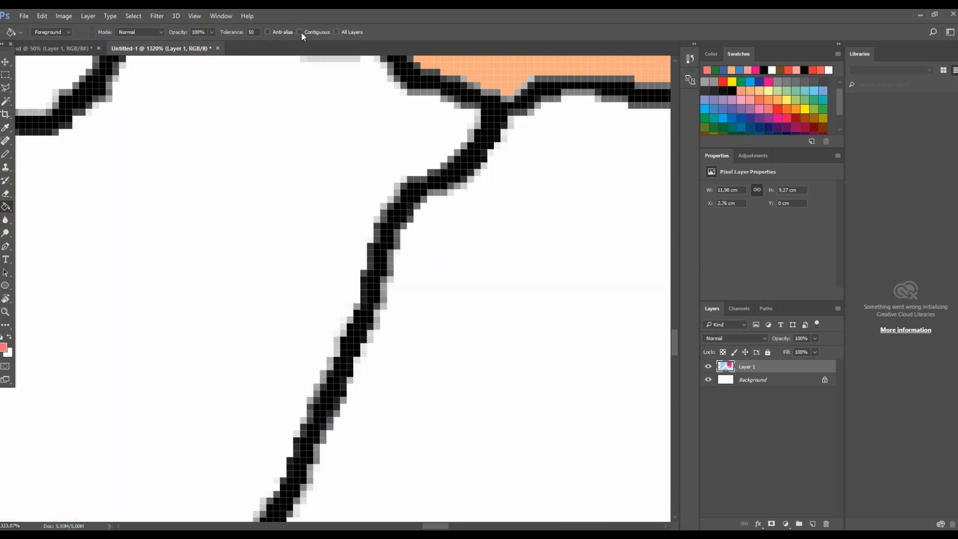
- Turn on the Paint Bucket's Contiguous option
{"action": "left_click", "coordinate": [299, 32]}
{"action": "key", "text": "ctrl+0"}
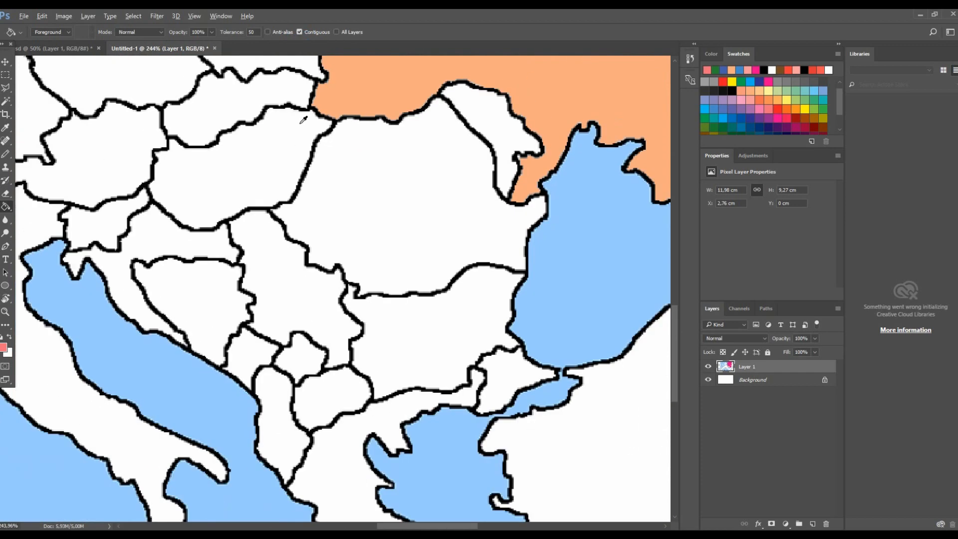
- Step back through the history to remove the remaining country fills from the map
{"action": "key", "text": "ctrl+alt+z"}
{"action": "scroll", "coordinate": [305, 122], "scroll_direction": "up", "scroll_amount": 4}
{"action": "key", "text": "ctrl+alt+z"}
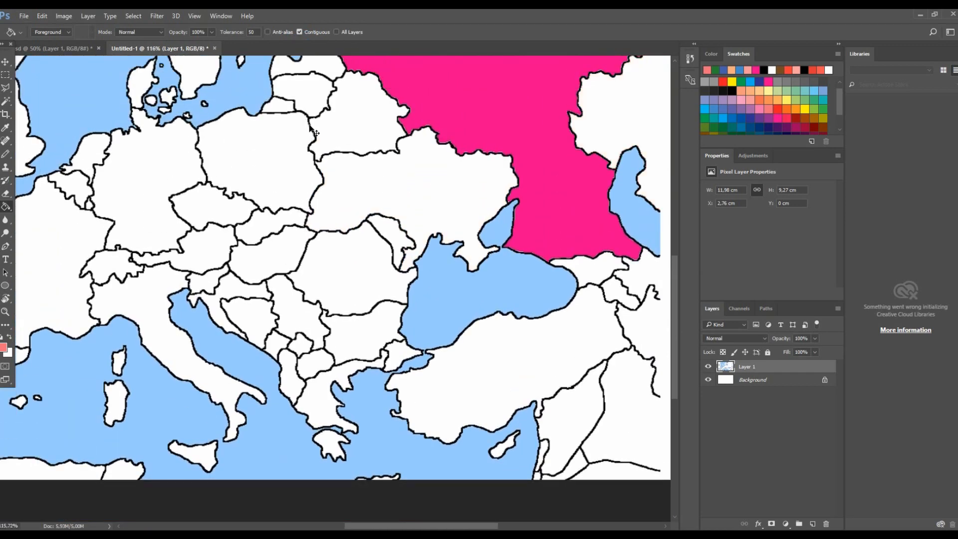
{"action": "key", "text": "ctrl+alt+z"}
{"action": "scroll", "coordinate": [317, 127], "scroll_direction": "down", "scroll_amount": 3}
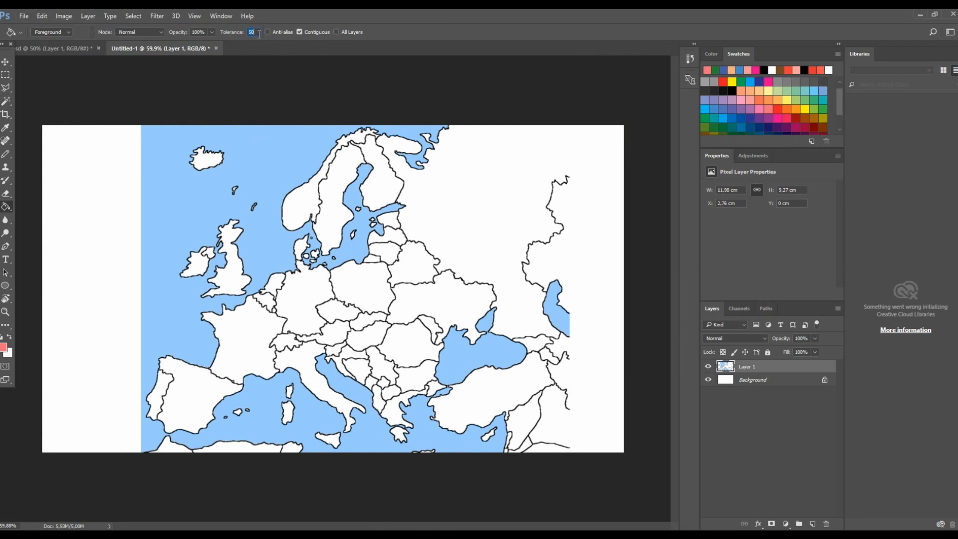
- Raise the Paint Bucket tolerance to 200
{"action": "type", "text": "100"}
{"action": "left_click", "coordinate": [736, 93]}
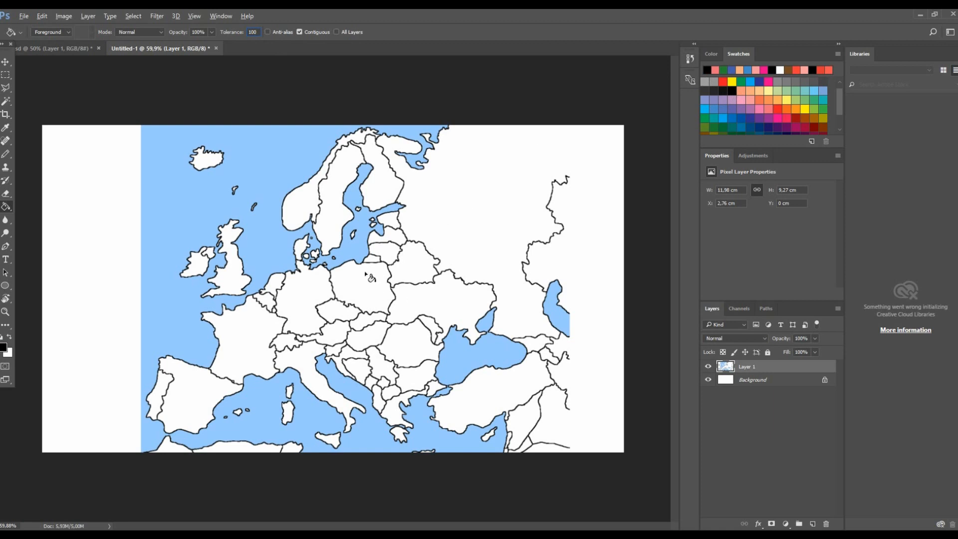
{"action": "scroll", "coordinate": [386, 298], "scroll_direction": "up", "scroll_amount": 10}
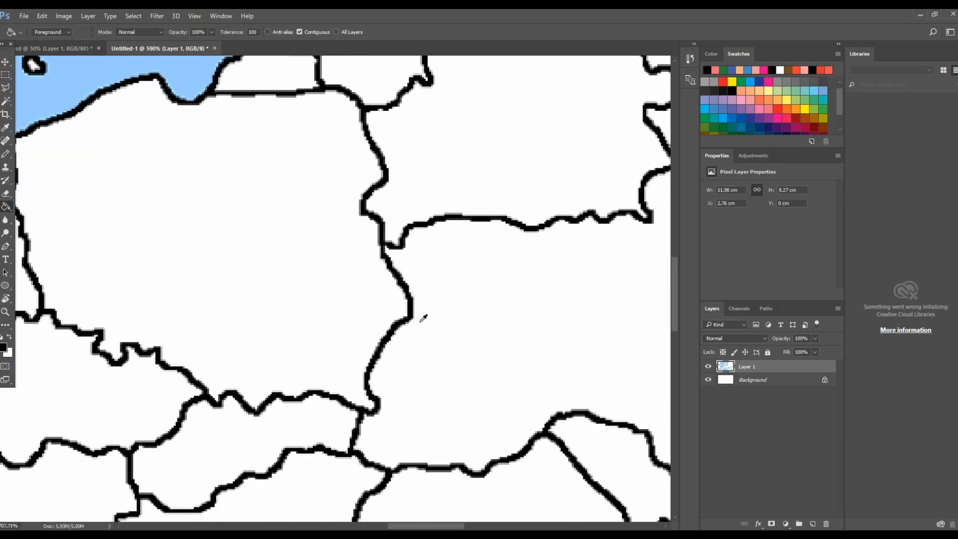
{"action": "scroll", "coordinate": [423, 317], "scroll_direction": "up", "scroll_amount": 1}
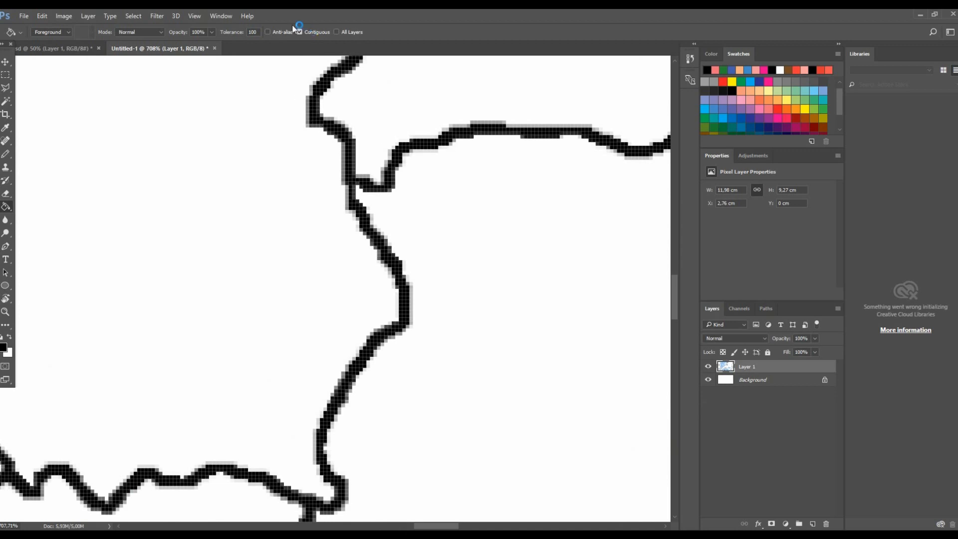
{"action": "type", "text": "00"}
{"action": "left_click", "coordinate": [412, 300]}
{"action": "scroll", "coordinate": [417, 300], "scroll_direction": "down", "scroll_amount": 10}
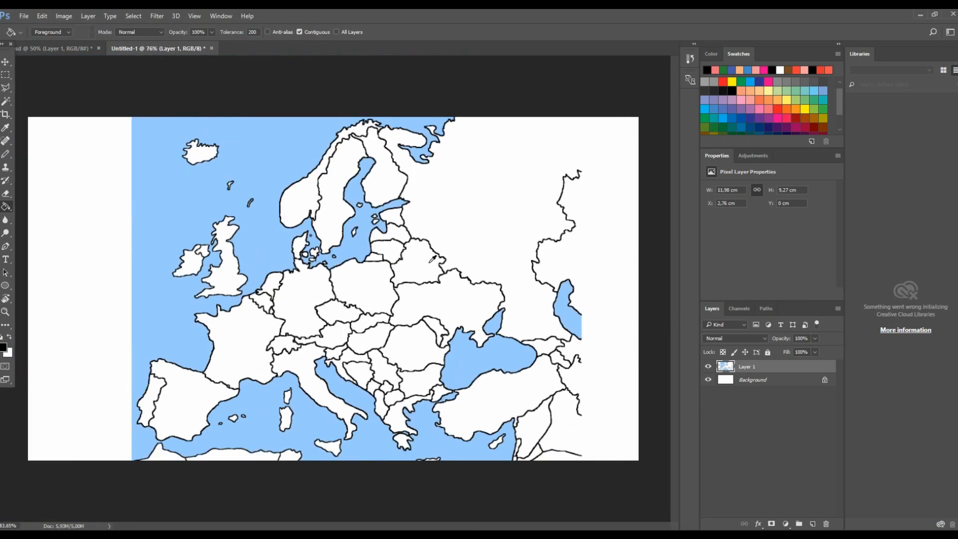
{"action": "scroll", "coordinate": [432, 259], "scroll_direction": "up", "scroll_amount": 15}
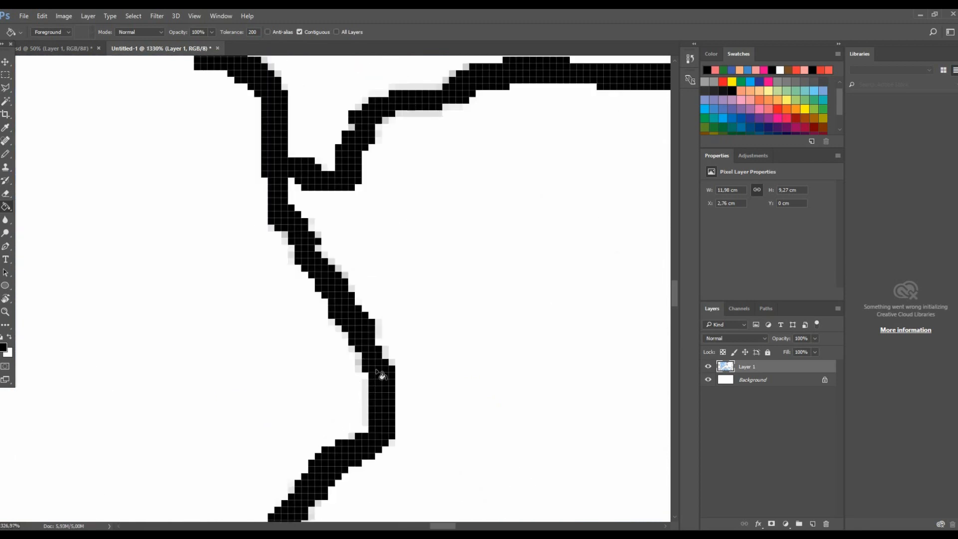
- Fill Ukraine purple with the Paint Bucket, checking its border edges up close
{"action": "left_click", "coordinate": [764, 125]}
{"action": "scroll", "coordinate": [512, 270], "scroll_direction": "down", "scroll_amount": 3}
{"action": "left_click", "coordinate": [513, 268]}
{"action": "scroll", "coordinate": [513, 264], "scroll_direction": "down", "scroll_amount": 8}
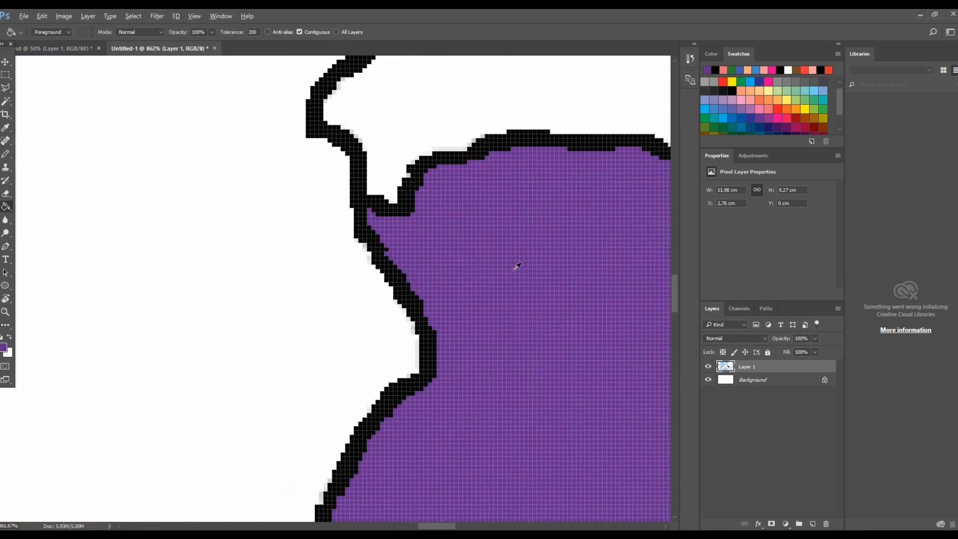
{"action": "scroll", "coordinate": [524, 214], "scroll_direction": "down", "scroll_amount": 4}
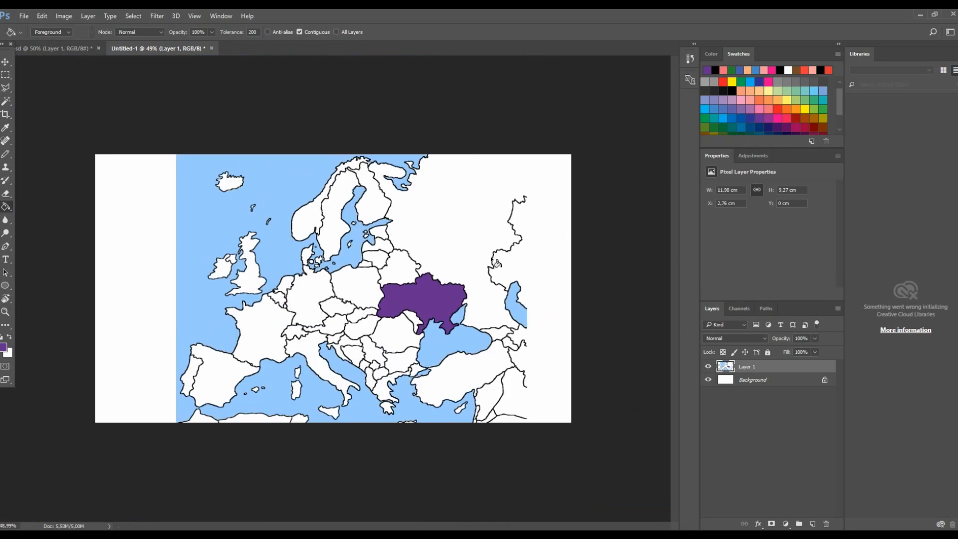
{"action": "scroll", "coordinate": [359, 302], "scroll_direction": "up", "scroll_amount": 6}
{"action": "scroll", "coordinate": [360, 301], "scroll_direction": "up", "scroll_amount": 5}
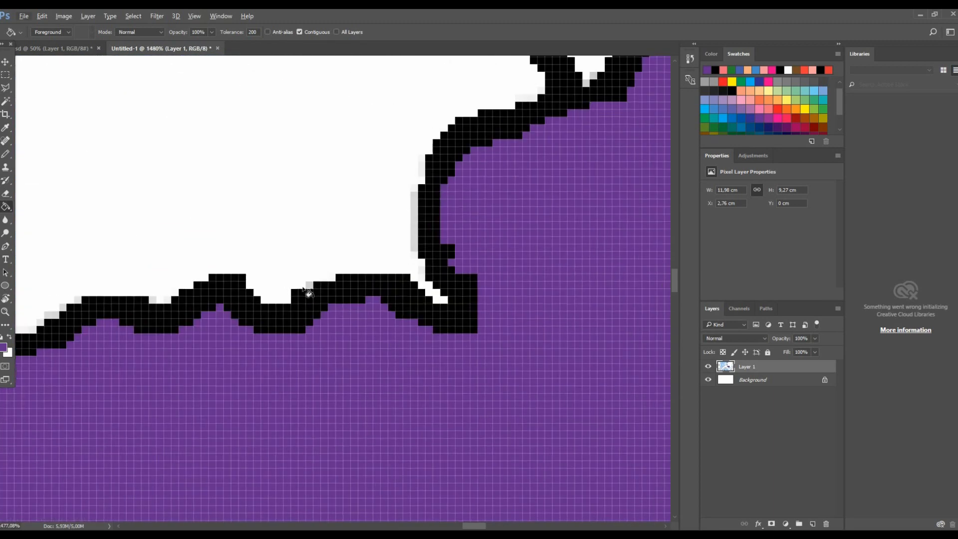
{"action": "scroll", "coordinate": [528, 310], "scroll_direction": "down", "scroll_amount": 5}
{"action": "scroll", "coordinate": [401, 172], "scroll_direction": "down", "scroll_amount": 8}
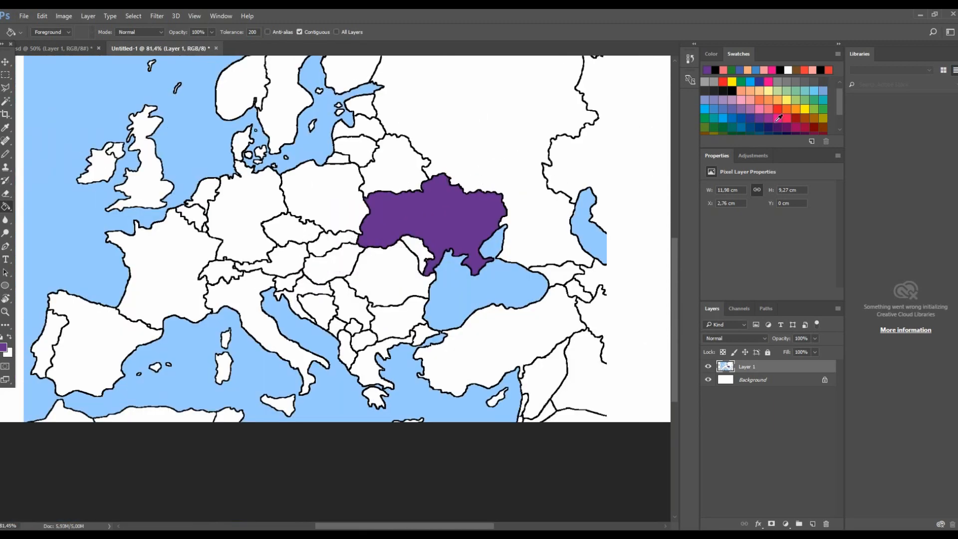
- Fill Russia pink
{"action": "scroll", "coordinate": [768, 130], "scroll_direction": "up", "scroll_amount": 1}
{"action": "left_click", "coordinate": [759, 119]}
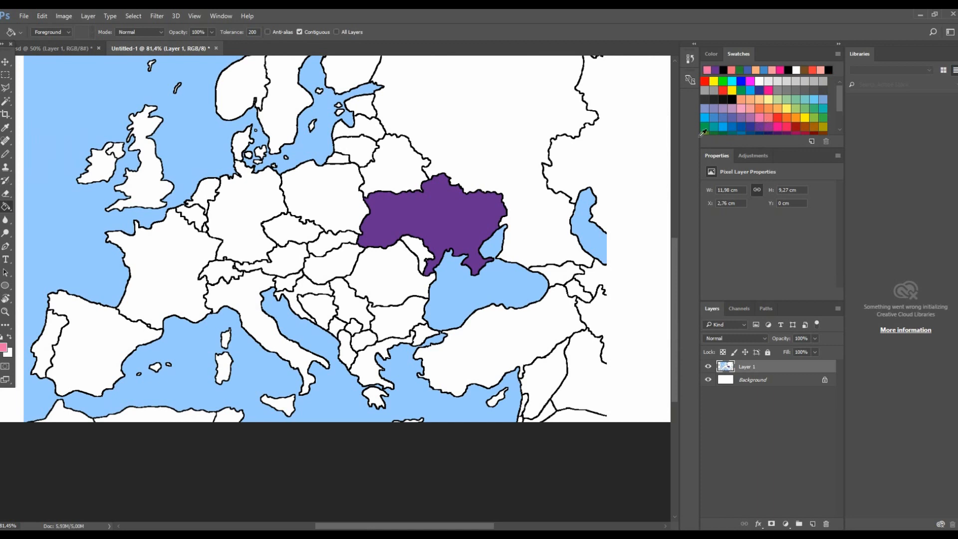
{"action": "left_click", "coordinate": [433, 170]}
{"action": "scroll", "coordinate": [750, 121], "scroll_direction": "down", "scroll_amount": 1}
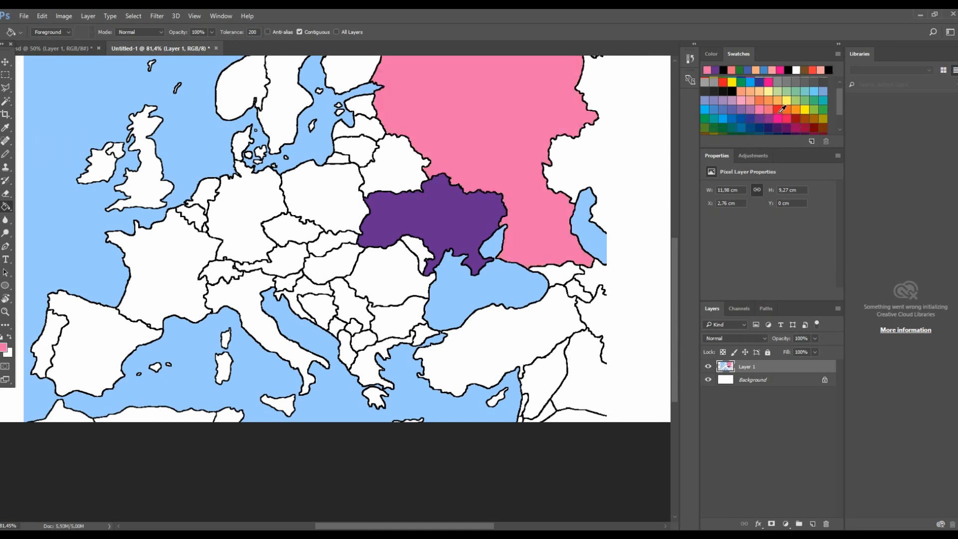
- Fill Romania light green
{"action": "left_click", "coordinate": [801, 103]}
{"action": "left_click", "coordinate": [393, 292]}
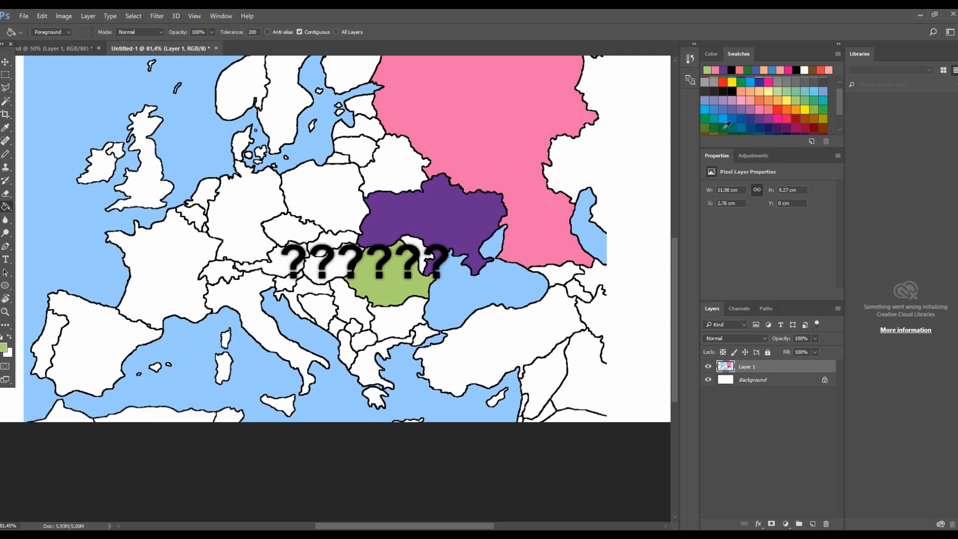
{"action": "scroll", "coordinate": [743, 128], "scroll_direction": "down", "scroll_amount": 3}
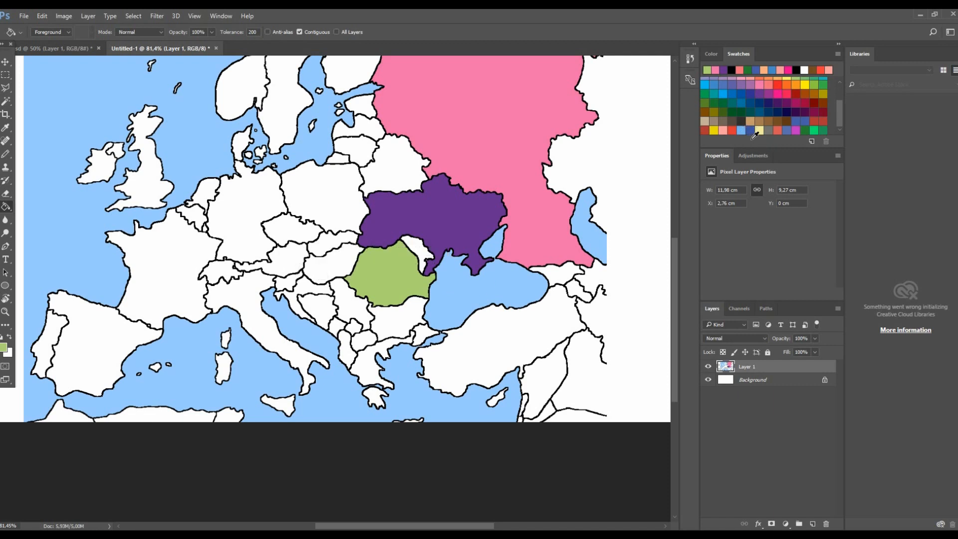
- Fill Bulgaria hot pink
{"action": "left_click", "coordinate": [751, 132]}
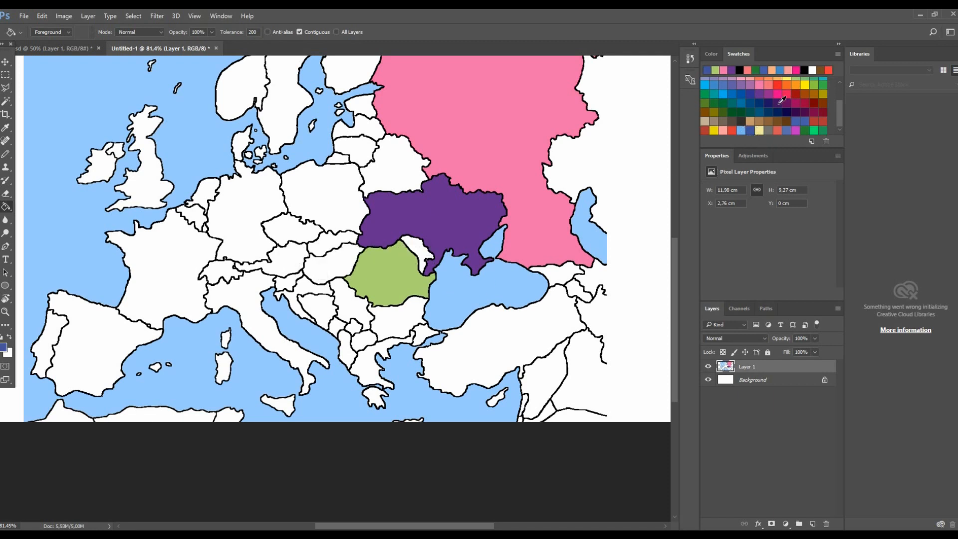
{"action": "left_click", "coordinate": [779, 97]}
{"action": "left_click", "coordinate": [410, 315]}
{"action": "scroll", "coordinate": [400, 269], "scroll_direction": "up", "scroll_amount": 2}
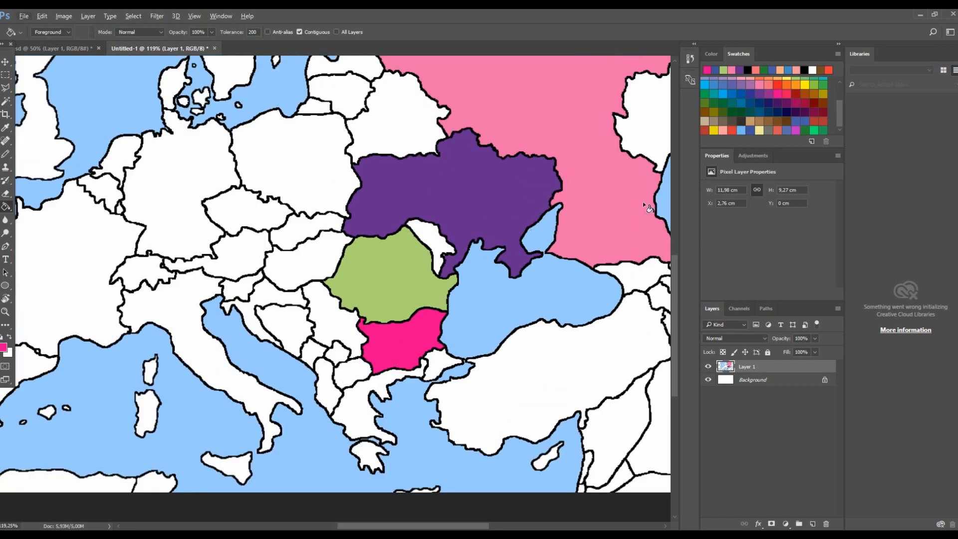
- Fill Moldova green
{"action": "left_click", "coordinate": [707, 99]}
{"action": "left_click", "coordinate": [442, 249]}
{"action": "scroll", "coordinate": [442, 250], "scroll_direction": "down", "scroll_amount": 2}
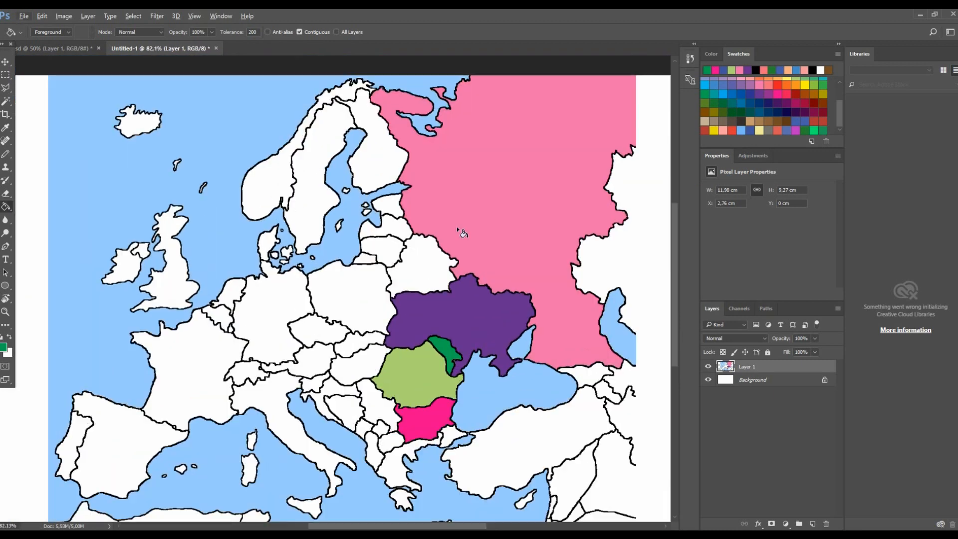
- Fill Belarus brown and Lithuania dark red
{"action": "left_click", "coordinate": [775, 122]}
{"action": "left_click", "coordinate": [422, 259]}
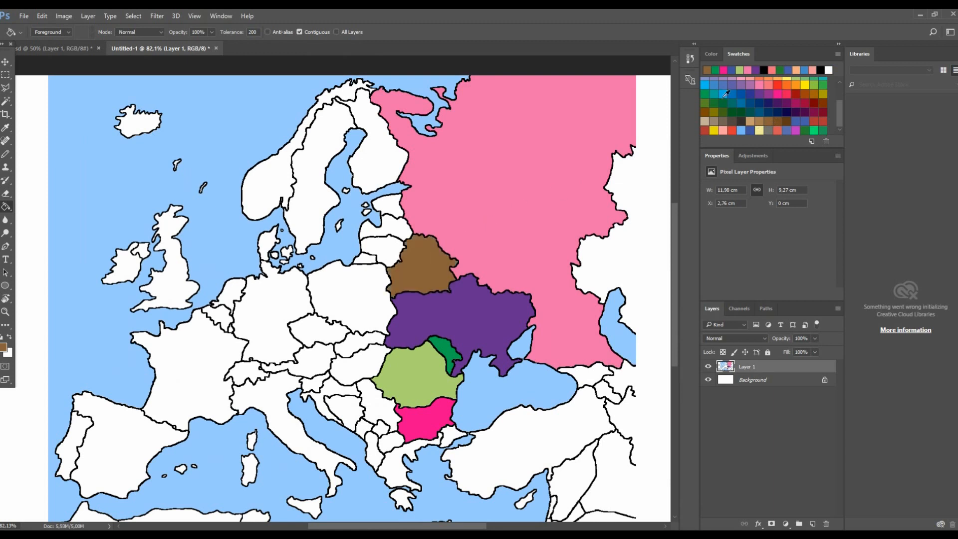
{"action": "left_click", "coordinate": [814, 104]}
{"action": "left_click", "coordinate": [388, 247]}
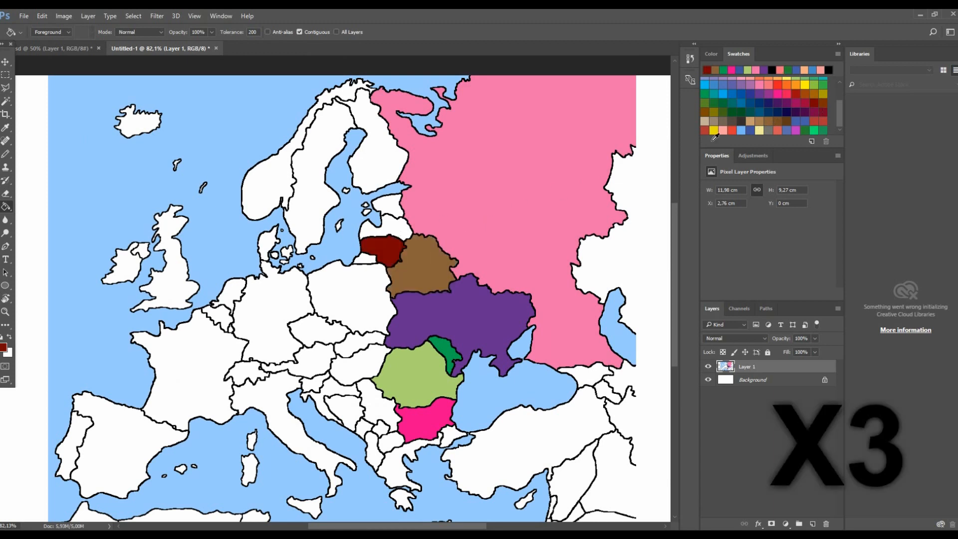
- Fill Latvia grey-brown and Estonia, including its islands, dark green
{"action": "left_click", "coordinate": [723, 121]}
{"action": "left_click", "coordinate": [388, 230]}
{"action": "left_click", "coordinate": [714, 103]}
{"action": "left_click", "coordinate": [388, 206]}
{"action": "left_click", "coordinate": [367, 213]}
{"action": "scroll", "coordinate": [383, 206], "scroll_direction": "up", "scroll_amount": 6}
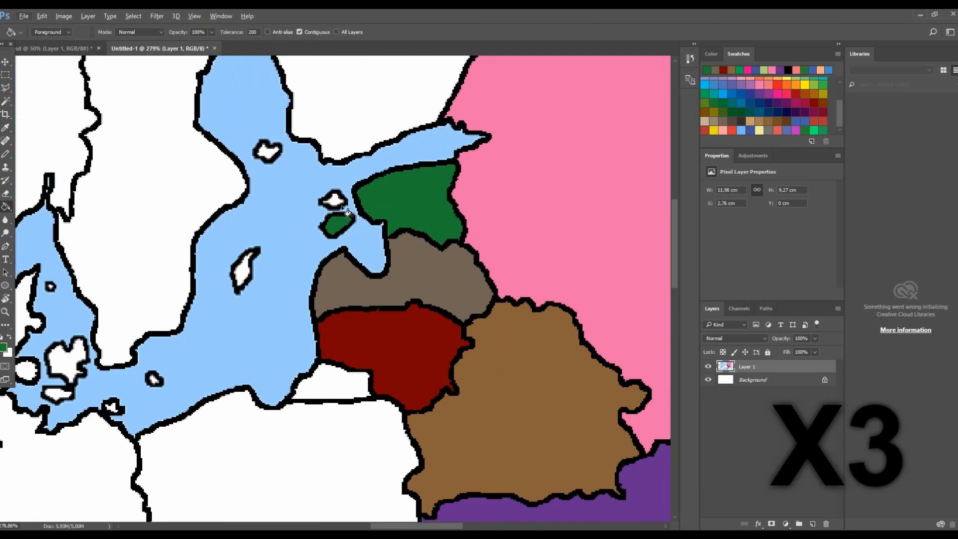
{"action": "left_click", "coordinate": [330, 195]}
{"action": "scroll", "coordinate": [331, 195], "scroll_direction": "down", "scroll_amount": 8}
- Fill Poland grey-brown and Germany dark navy
{"action": "left_click", "coordinate": [723, 121]}
{"action": "left_click", "coordinate": [362, 285]}
{"action": "left_click", "coordinate": [786, 112]}
{"action": "left_click", "coordinate": [316, 295]}
- Fill the Czech Republic blue and Slovakia dark purple
{"action": "left_click", "coordinate": [750, 94]}
{"action": "left_click", "coordinate": [342, 309]}
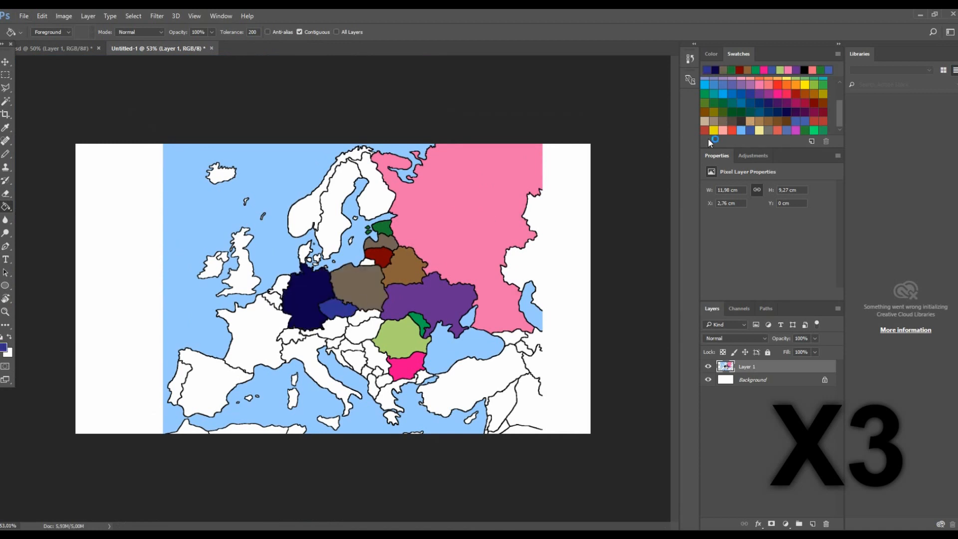
{"action": "left_click", "coordinate": [741, 112]}
{"action": "left_click", "coordinate": [365, 332]}
- Try filling Hungary with another swatch, then undo it
{"action": "left_click", "coordinate": [750, 112]}
{"action": "left_click", "coordinate": [365, 315]}
{"action": "key", "text": "ctrl+z"}
- Fill Hungary dark green and Serbia lime green
{"action": "left_click", "coordinate": [796, 112]}
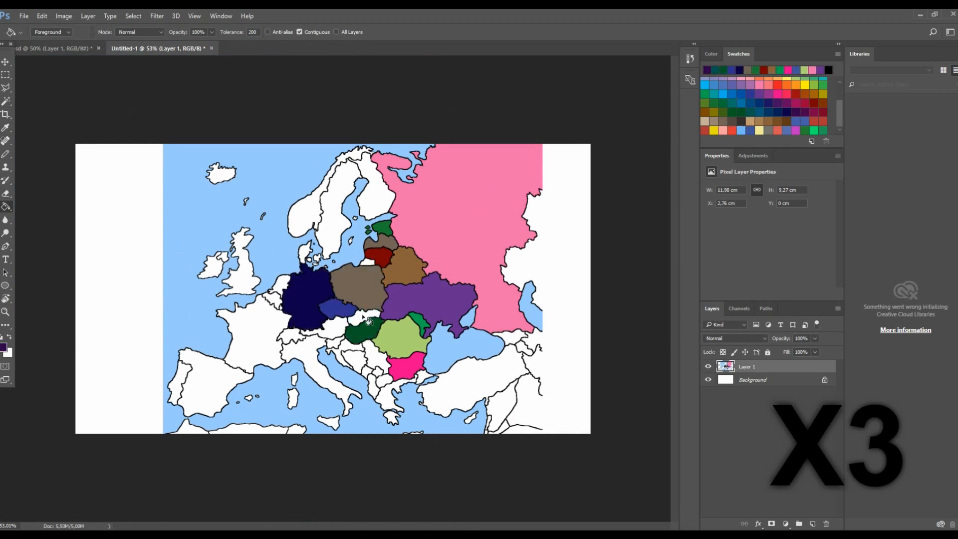
{"action": "left_click", "coordinate": [365, 317]}
{"action": "left_click", "coordinate": [813, 85]}
{"action": "left_click", "coordinate": [375, 357]}
- Fill North Macedonia red
{"action": "left_click", "coordinate": [732, 130]}
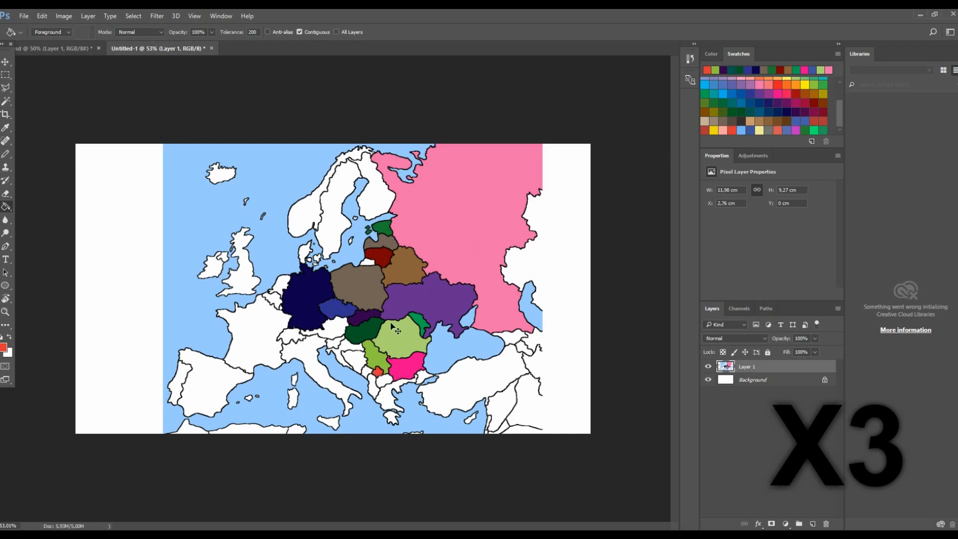
{"action": "scroll", "coordinate": [382, 372], "scroll_direction": "up", "scroll_amount": 2}
{"action": "left_click", "coordinate": [379, 374]}
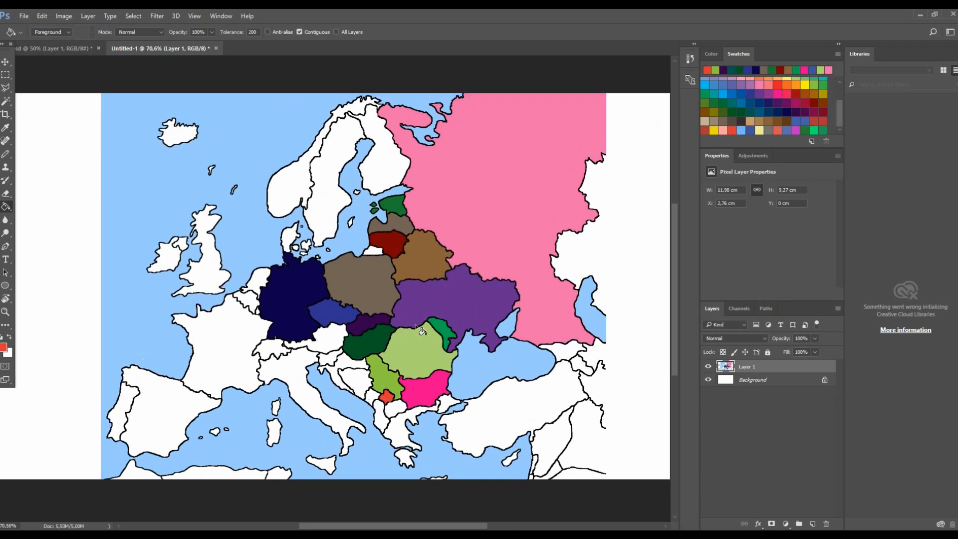
- Recolour Serbia red, undoing an overflowing fill and lowering the tolerance to 100
{"action": "scroll", "coordinate": [374, 309], "scroll_direction": "up", "scroll_amount": 3}
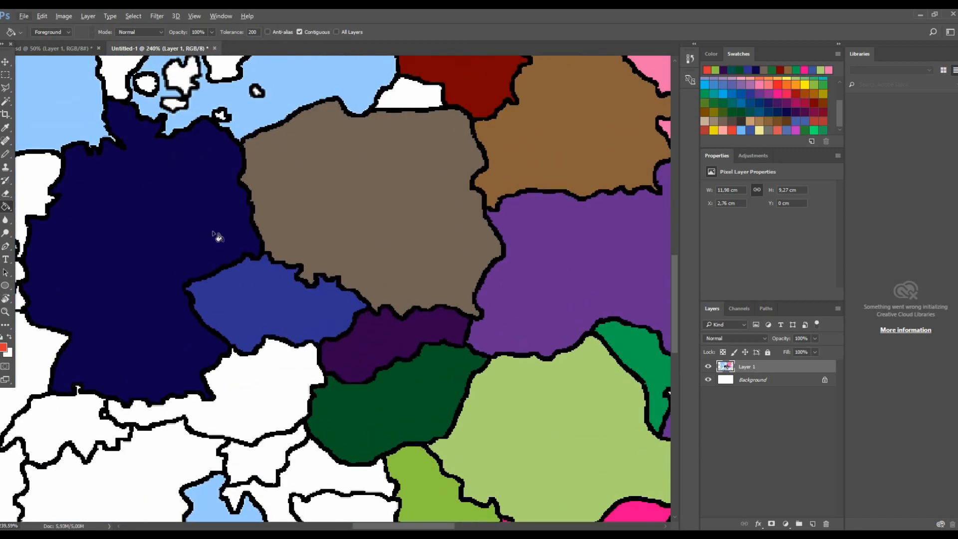
{"action": "scroll", "coordinate": [440, 319], "scroll_direction": "down", "scroll_amount": 3}
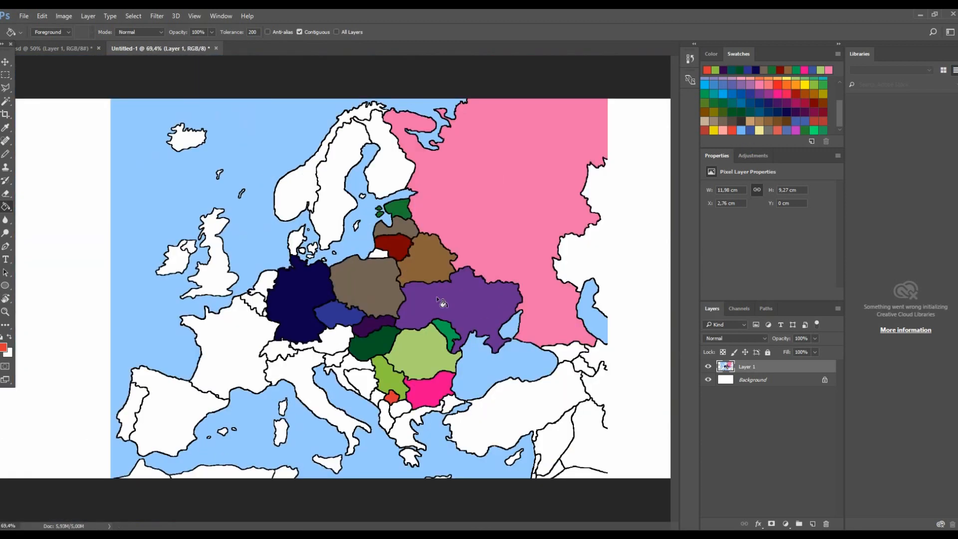
{"action": "scroll", "coordinate": [409, 407], "scroll_direction": "up", "scroll_amount": 3}
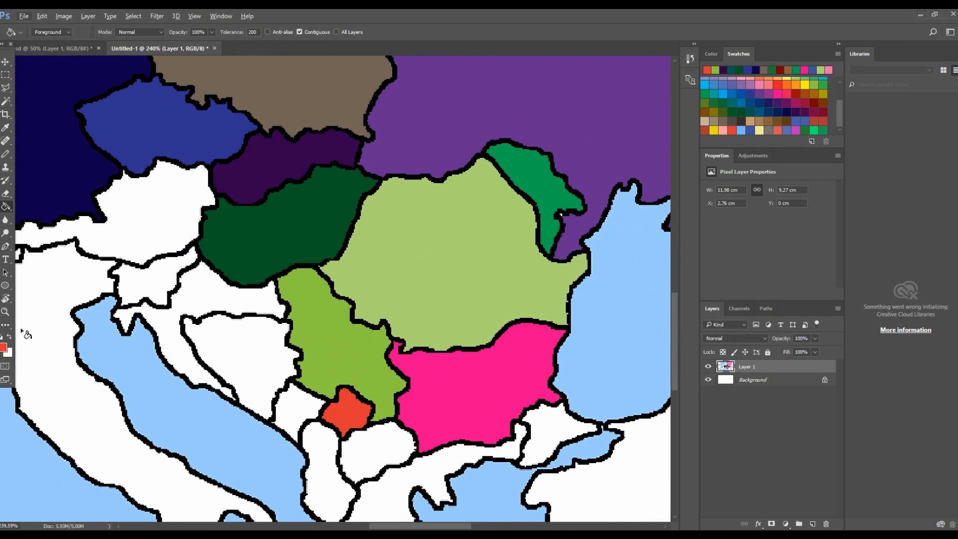
{"action": "left_click", "coordinate": [341, 367]}
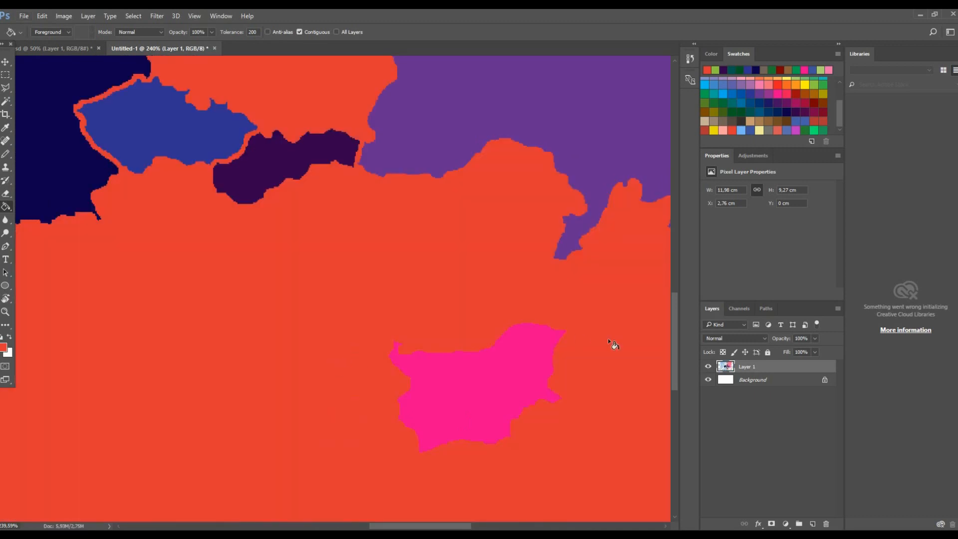
{"action": "key", "text": "ctrl+z"}
{"action": "type", "text": "100"}
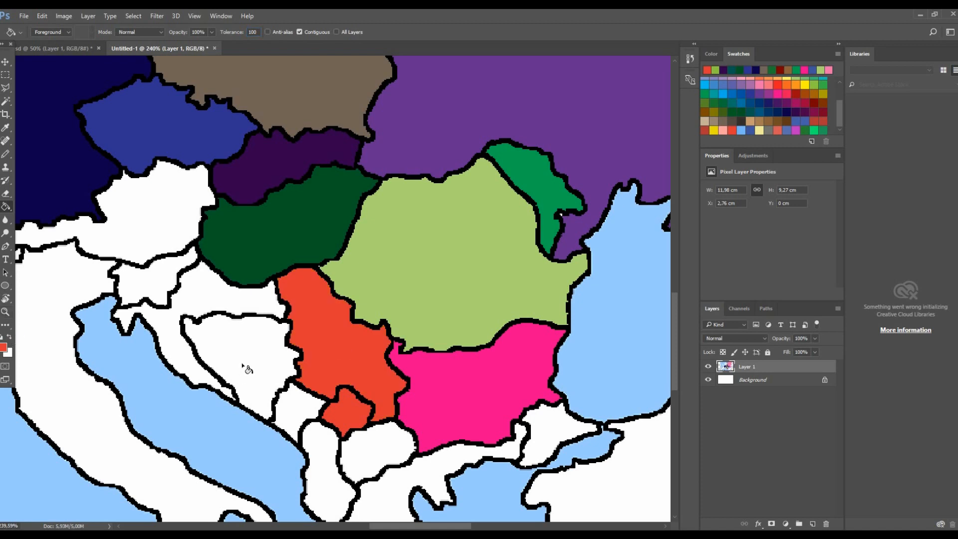
- Set the foreground colour to lighter red e45d5d and refill North Macedonia with it
{"action": "left_click", "coordinate": [3, 347]}
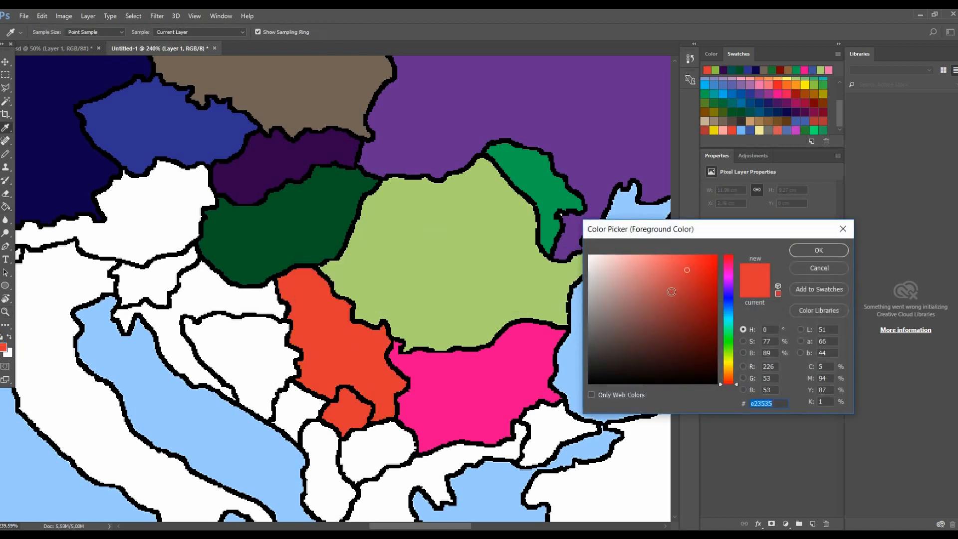
{"action": "left_click", "coordinate": [665, 268]}
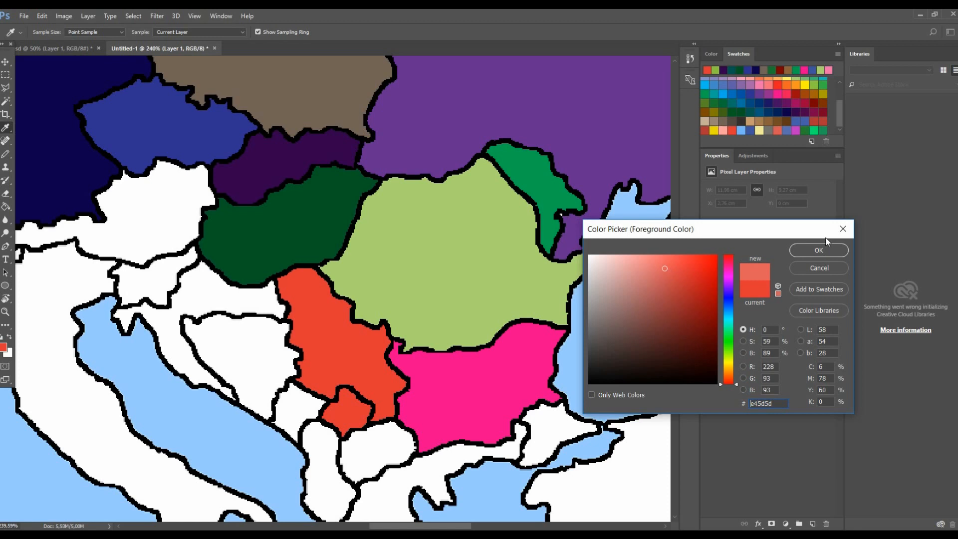
{"action": "left_click", "coordinate": [827, 248]}
{"action": "key", "text": "g"}
{"action": "left_click", "coordinate": [368, 413]}
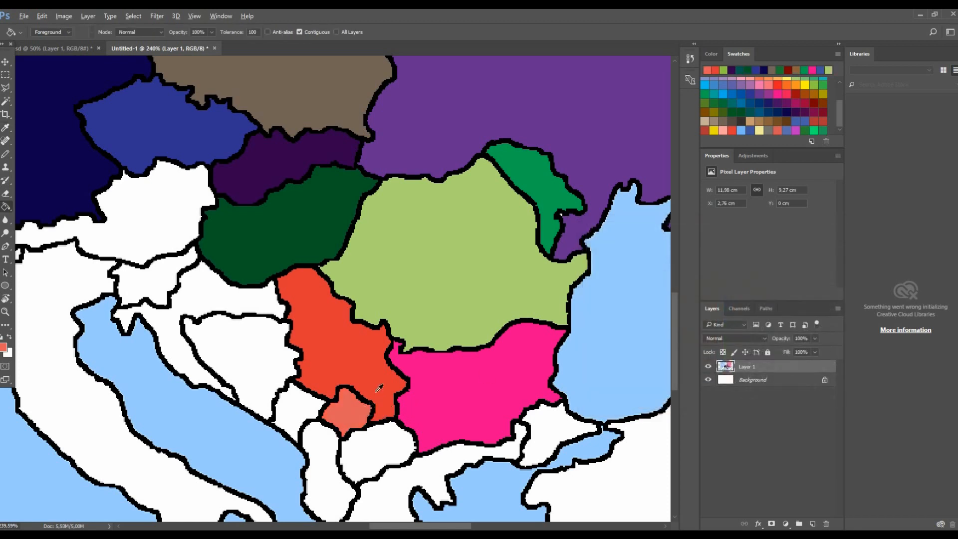
{"action": "scroll", "coordinate": [372, 408], "scroll_direction": "up", "scroll_amount": 4}
{"action": "scroll", "coordinate": [372, 408], "scroll_direction": "down", "scroll_amount": 6}
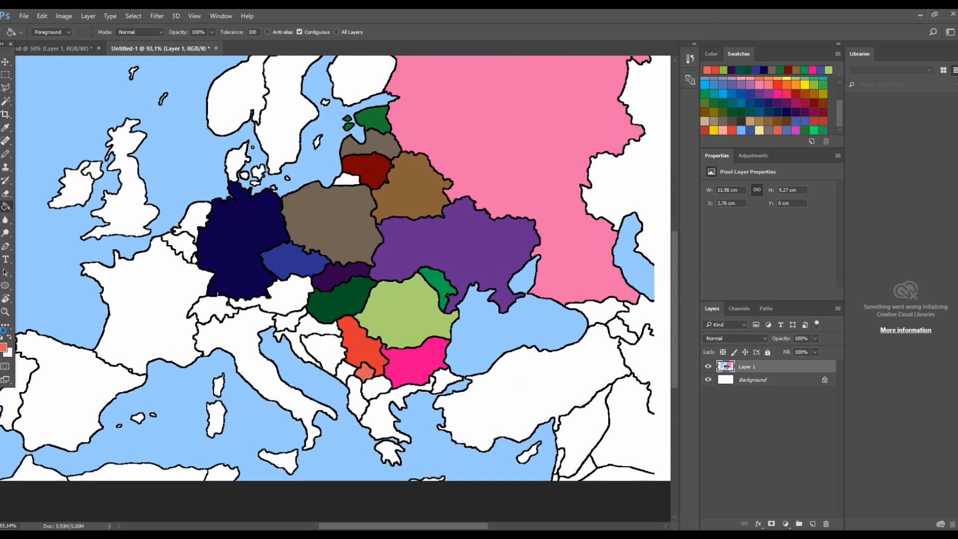
{"action": "left_click", "coordinate": [710, 53]}
{"action": "left_click", "coordinate": [737, 53]}
{"action": "mouse_move", "coordinate": [5, 47]}
{"action": "left_mouse_down"}
{"action": "mouse_move", "coordinate": [61, 73]}
{"action": "mouse_move", "coordinate": [7, 60]}
{"action": "mouse_move", "coordinate": [160, 112]}
{"action": "mouse_move", "coordinate": [4, 65]}
{"action": "left_mouse_up"}
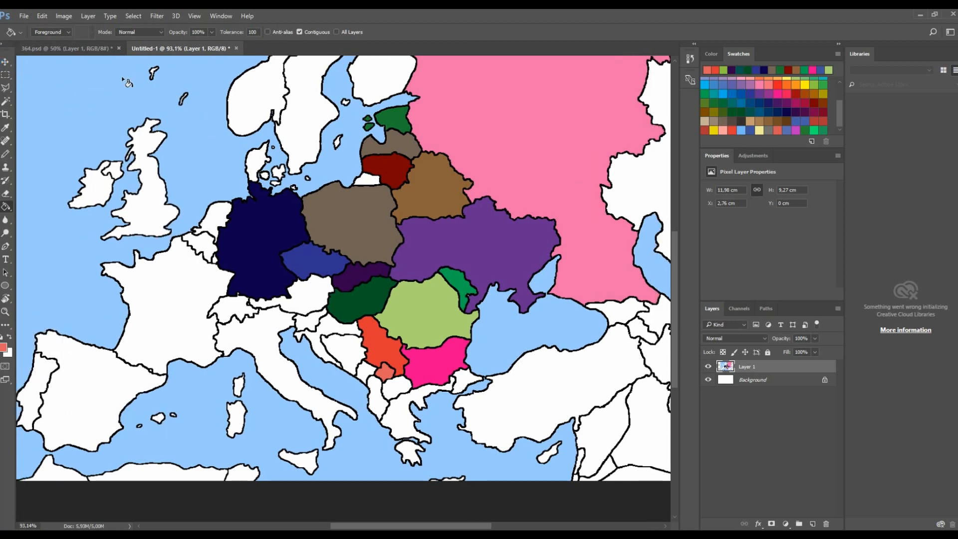
- Dock the Properties panel into the tab group beside the Layers panel
{"action": "scroll", "coordinate": [203, 133], "scroll_direction": "down", "scroll_amount": 5}
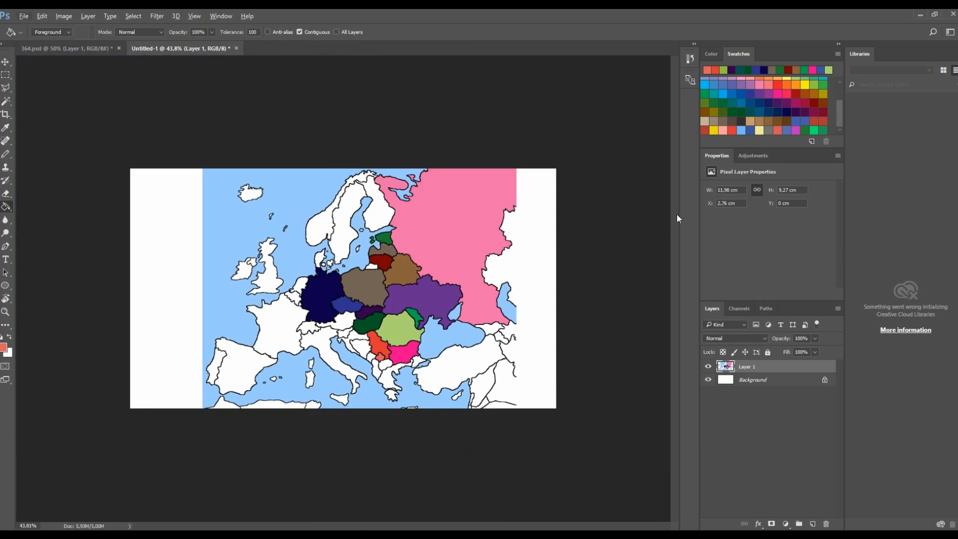
{"action": "mouse_move", "coordinate": [799, 306]}
{"action": "left_mouse_down"}
{"action": "mouse_move", "coordinate": [508, 276]}
{"action": "mouse_move", "coordinate": [764, 312]}
{"action": "mouse_move", "coordinate": [810, 310]}
{"action": "mouse_move", "coordinate": [800, 298]}
{"action": "left_mouse_up"}
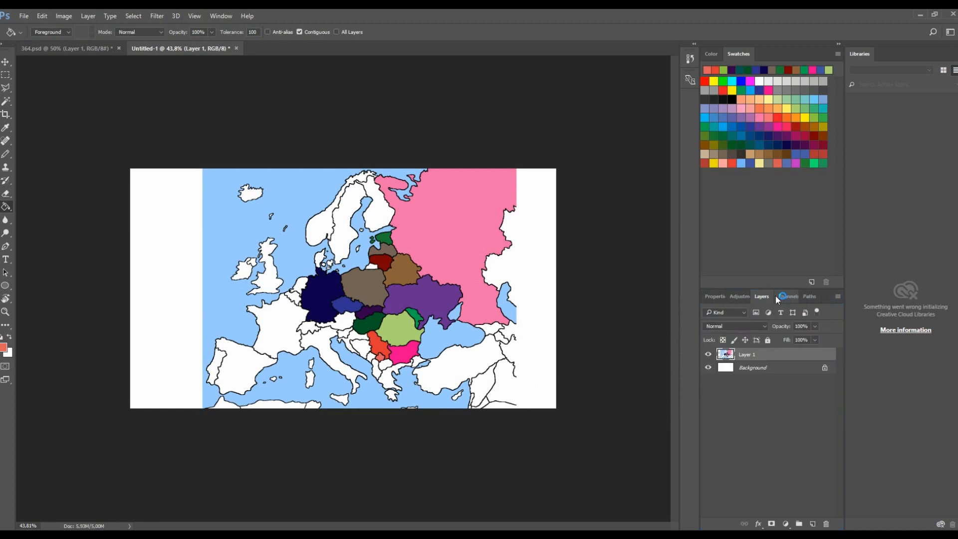
- Fill Kaliningrad with Russia's pink colour
{"action": "scroll", "coordinate": [372, 364], "scroll_direction": "up", "scroll_amount": 3}
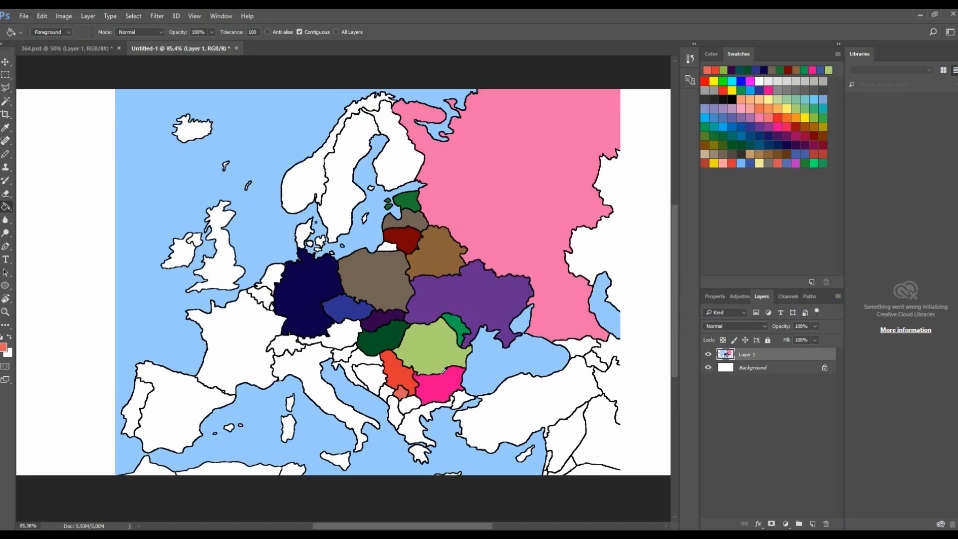
{"action": "scroll", "coordinate": [455, 426], "scroll_direction": "down", "scroll_amount": 3}
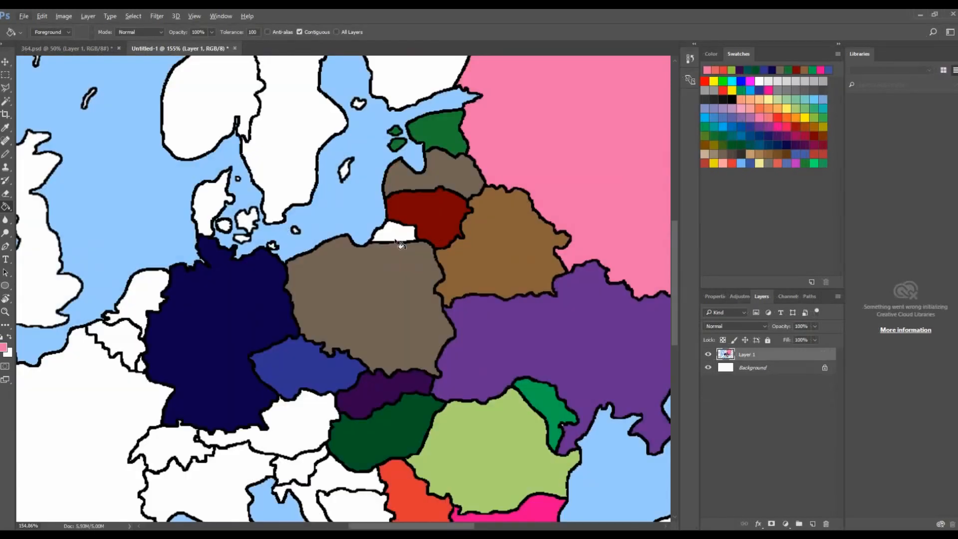
{"action": "left_click", "coordinate": [394, 235]}
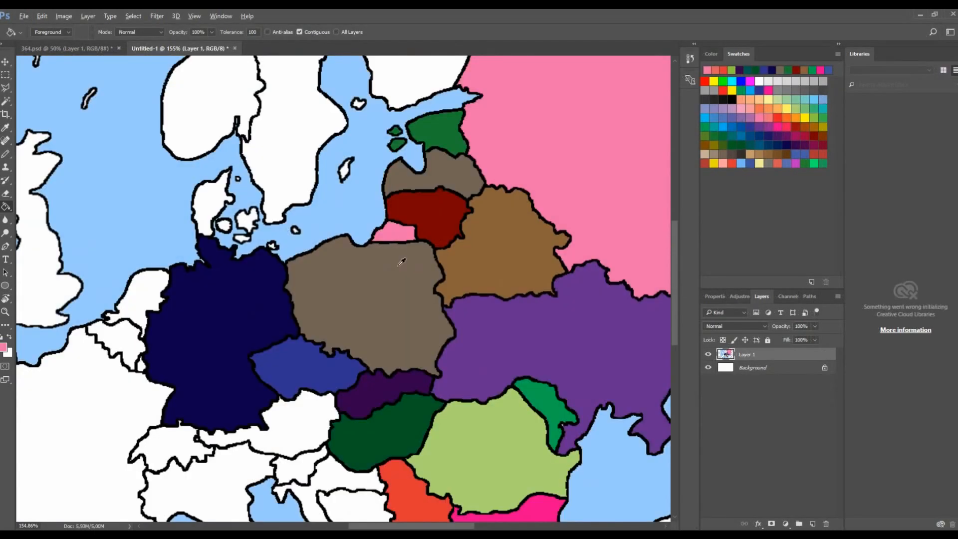
{"action": "scroll", "coordinate": [399, 260], "scroll_direction": "down", "scroll_amount": 3}
{"action": "scroll", "coordinate": [475, 309], "scroll_direction": "up", "scroll_amount": 2}
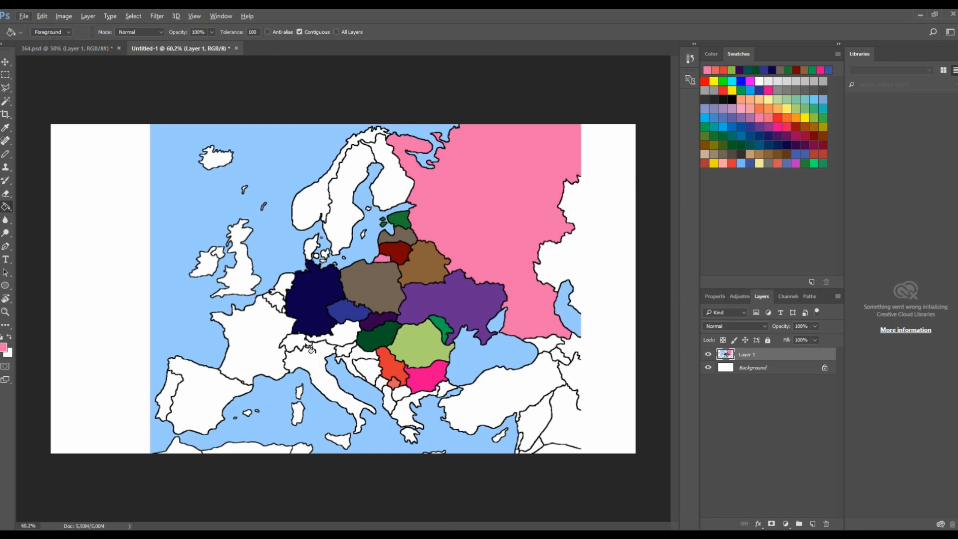
- Add a text label reading Ukraine on Ukraine with the Type tool
{"action": "scroll", "coordinate": [369, 325], "scroll_direction": "up", "scroll_amount": 2}
{"action": "key", "text": "t"}
{"action": "scroll", "coordinate": [458, 319], "scroll_direction": "up", "scroll_amount": 3}
{"action": "left_click", "coordinate": [424, 295]}
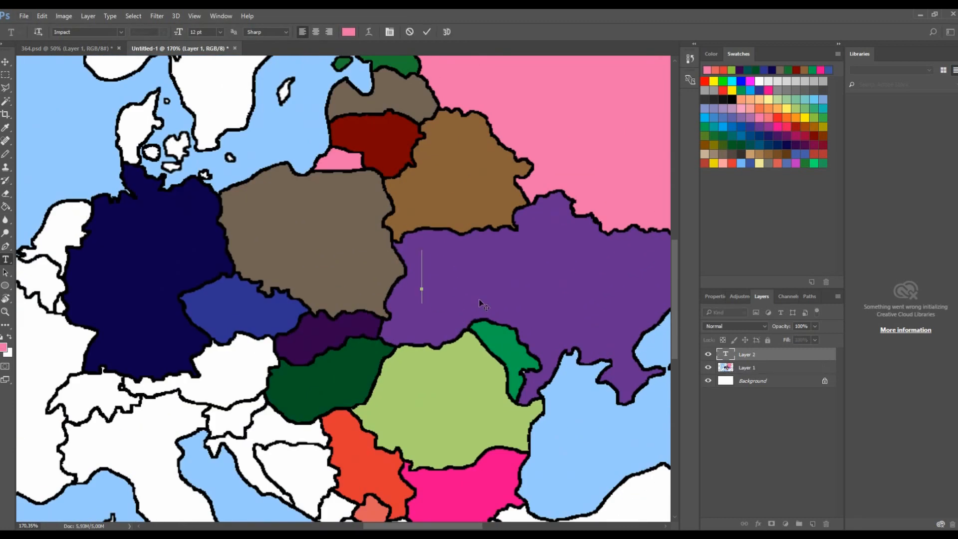
{"action": "type", "text": "U"}
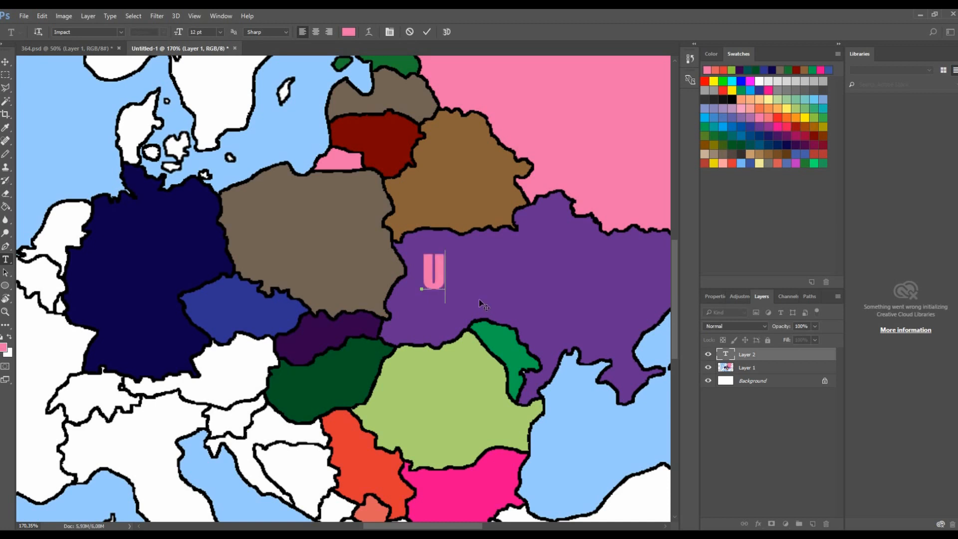
{"action": "type", "text": "kraine"}
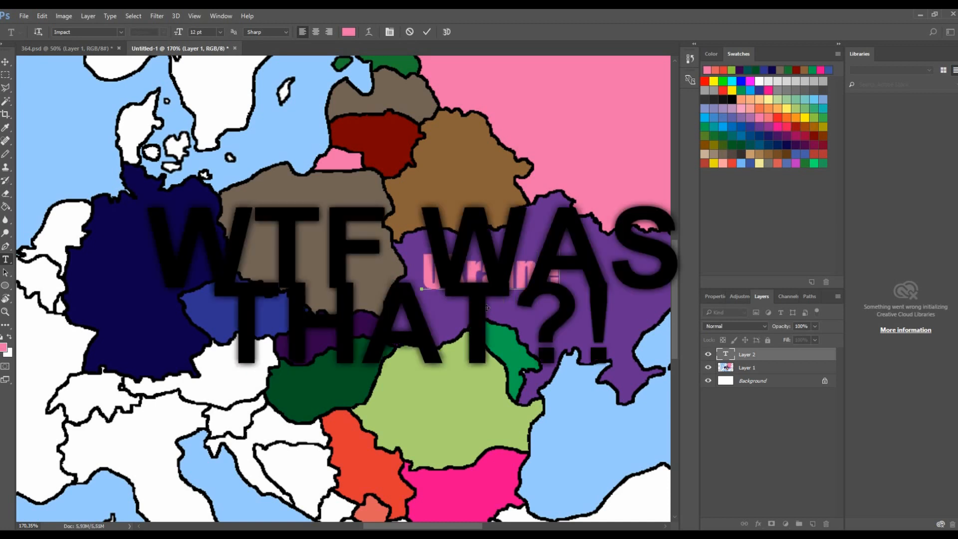
- Select the Ukraine label's text and set its colour to white ffffff
{"action": "left_click_drag", "start_coordinate": [538, 272], "coordinate": [374, 274]}
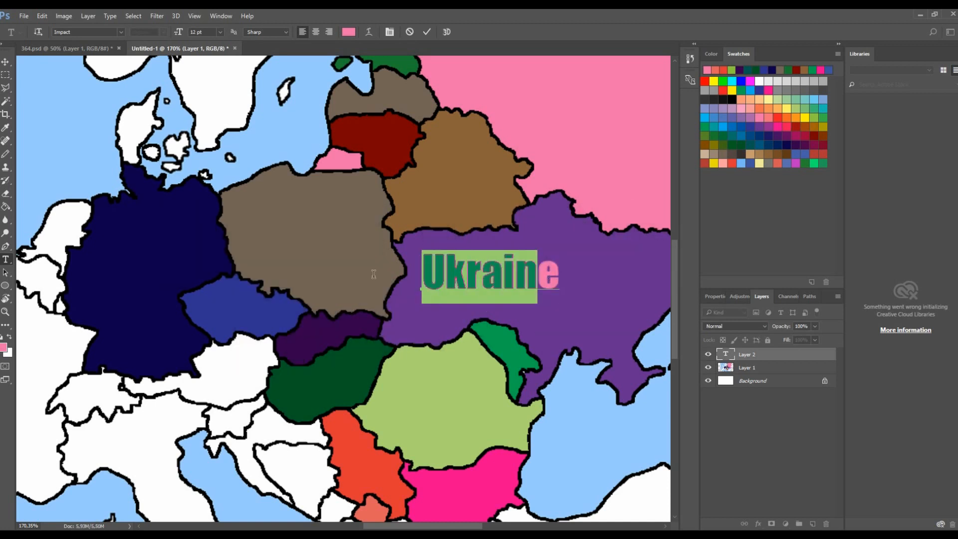
{"action": "left_click", "coordinate": [559, 276]}
{"action": "left_click_drag", "start_coordinate": [491, 265], "coordinate": [430, 258]}
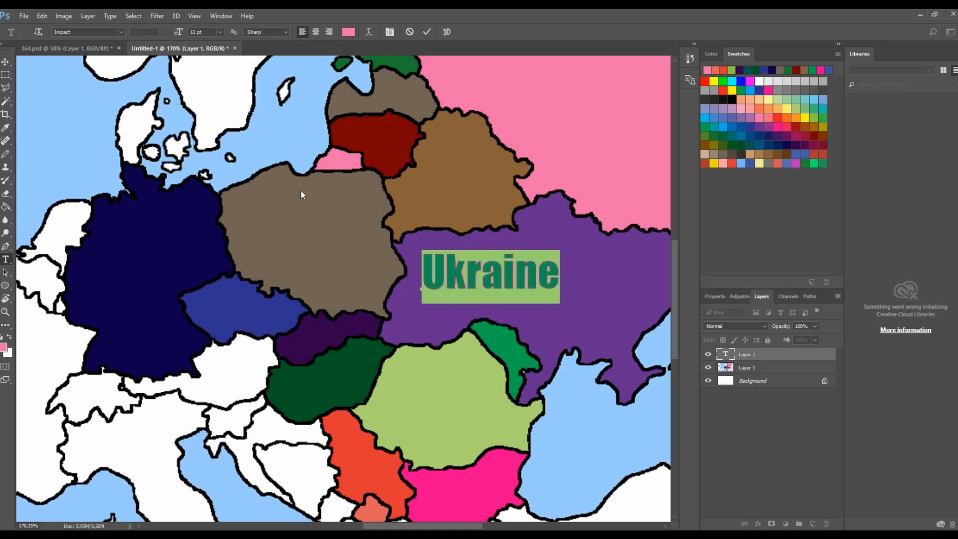
{"action": "left_click", "coordinate": [349, 31]}
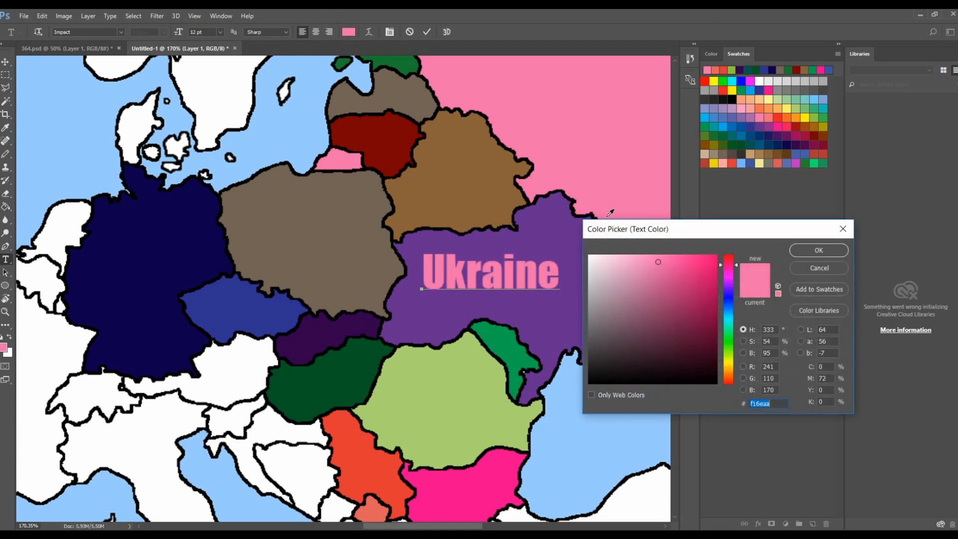
{"action": "double_click", "coordinate": [769, 402]}
{"action": "type", "text": "000000"}
{"action": "type", "text": "ffffff"}
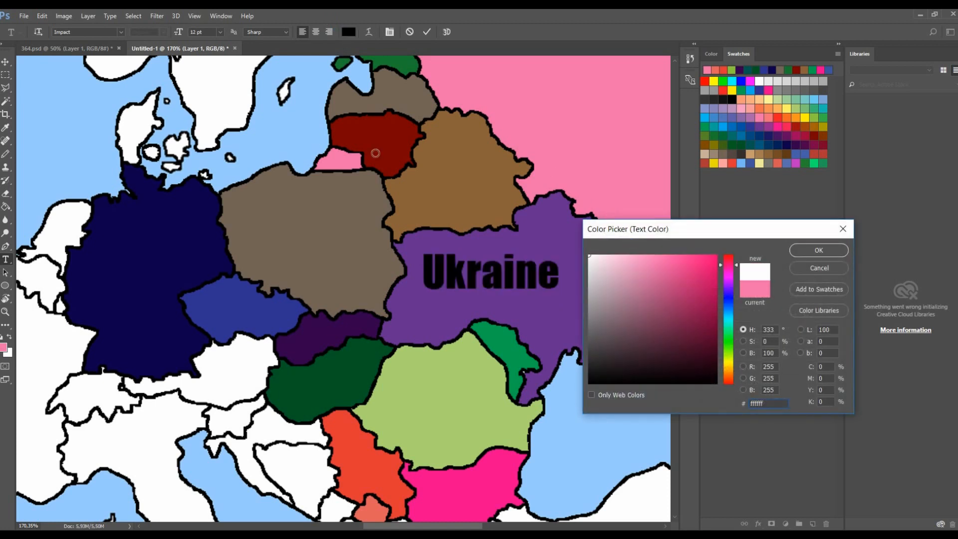
{"action": "left_click", "coordinate": [812, 249]}
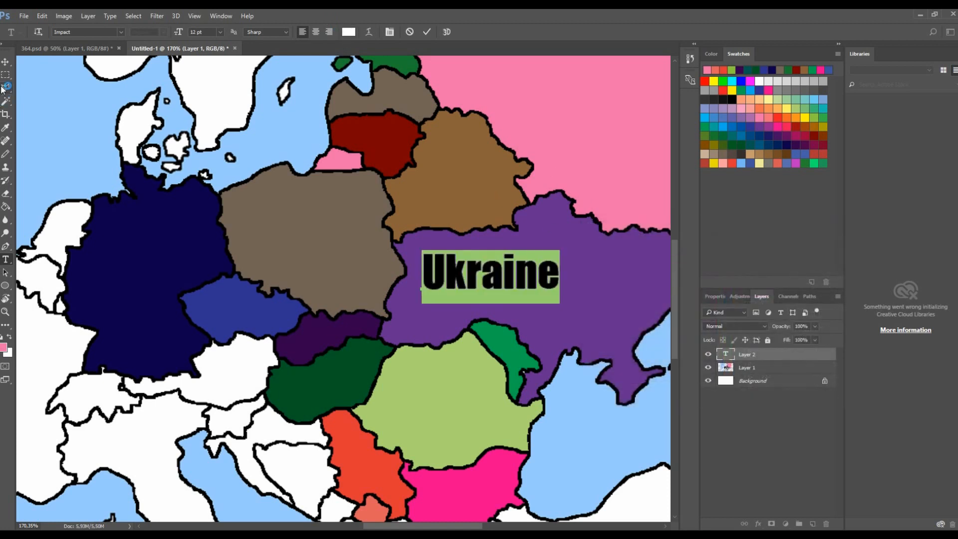
- Enlarge the Ukraine label and rotate it slightly with Free Transform
{"action": "left_click", "coordinate": [6, 62]}
{"action": "scroll", "coordinate": [501, 214], "scroll_direction": "down", "scroll_amount": 3}
{"action": "scroll", "coordinate": [501, 213], "scroll_direction": "up", "scroll_amount": 1}
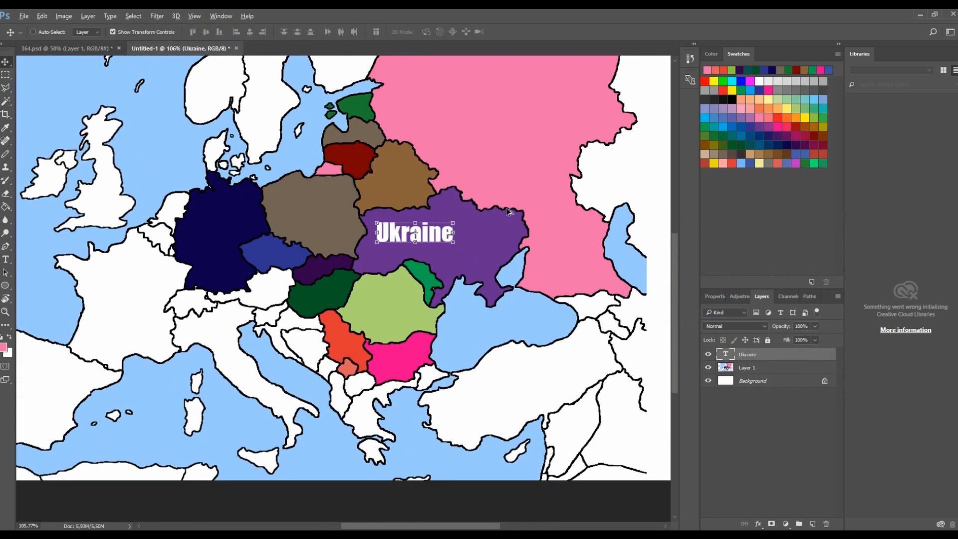
{"action": "scroll", "coordinate": [507, 212], "scroll_direction": "up", "scroll_amount": 3}
{"action": "key", "text": "ctrl+t"}
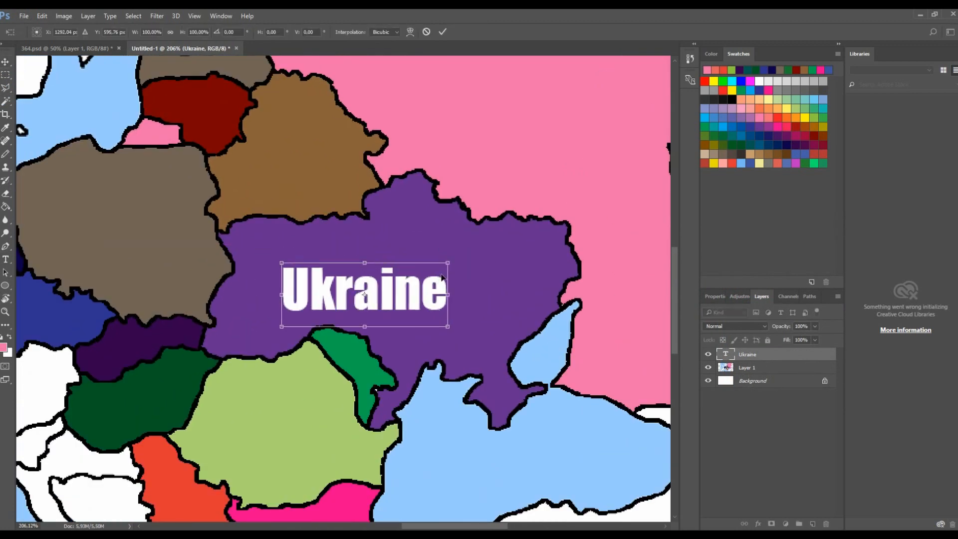
{"action": "mouse_move", "coordinate": [453, 266]}
{"action": "left_mouse_down"}
{"action": "mouse_move", "coordinate": [500, 232]}
{"action": "mouse_move", "coordinate": [463, 260]}
{"action": "left_mouse_up"}
{"action": "left_click_drag", "start_coordinate": [513, 216], "coordinate": [510, 214]}
{"action": "left_click_drag", "start_coordinate": [453, 274], "coordinate": [467, 275]}
{"action": "left_click_drag", "start_coordinate": [523, 209], "coordinate": [525, 214]}
{"action": "left_click", "coordinate": [5, 259]}
{"action": "left_click", "coordinate": [445, 210]}
- Change the Ukraine label's font to Comic Sans MS
{"action": "double_click", "coordinate": [497, 276]}
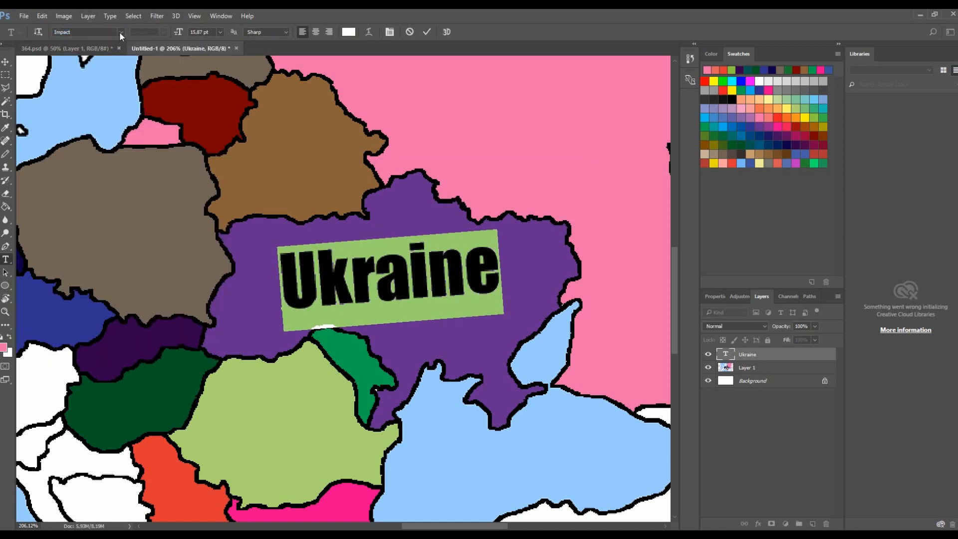
{"action": "left_click", "coordinate": [120, 32]}
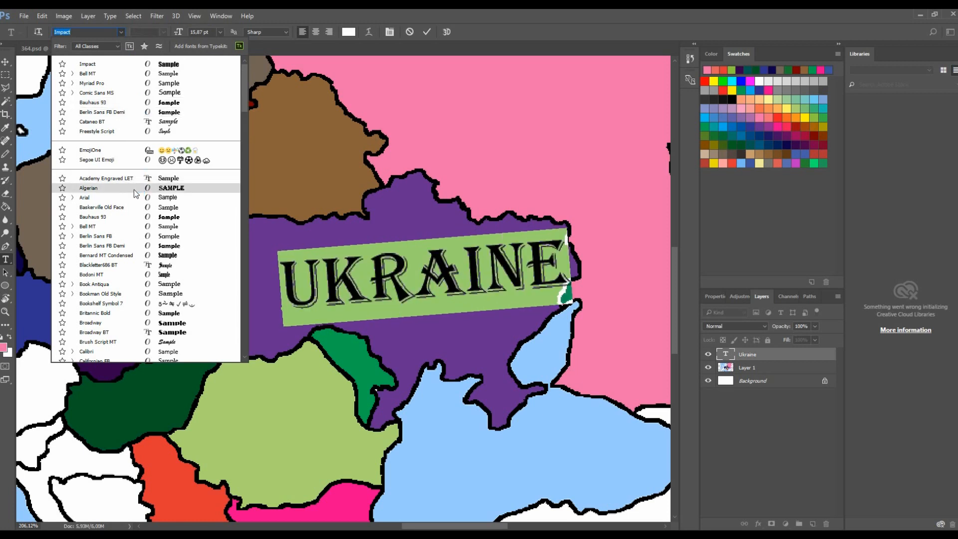
{"action": "left_click", "coordinate": [179, 93]}
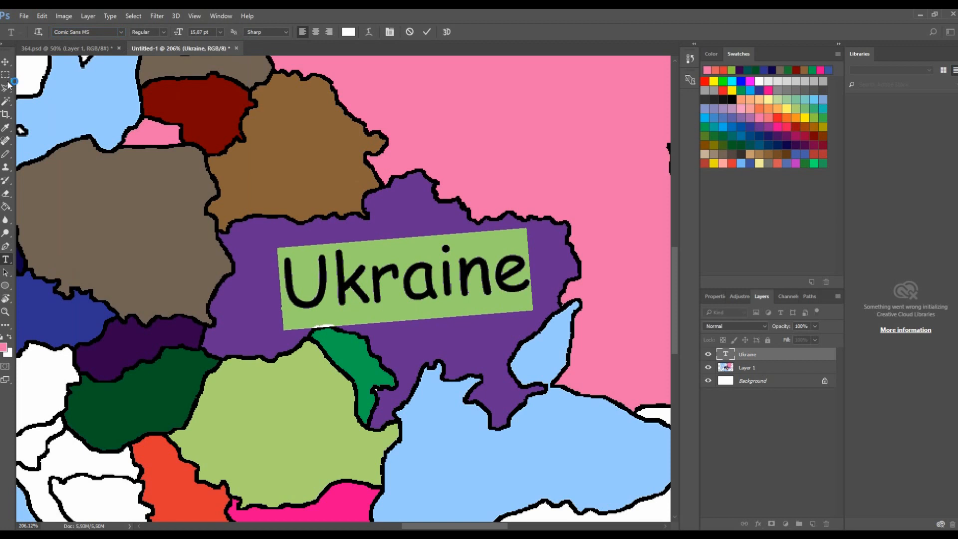
{"action": "left_click", "coordinate": [6, 61]}
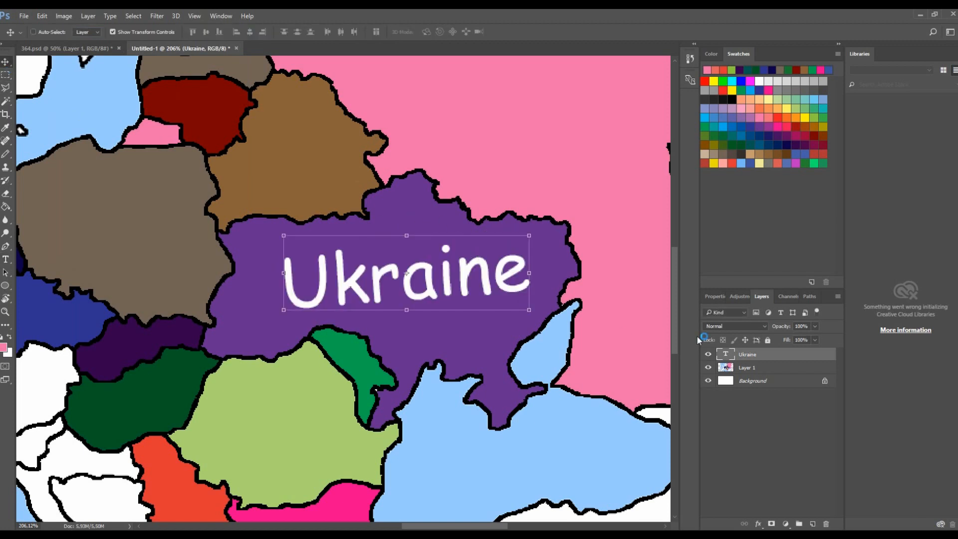
- Pick a light blue swatch and fill the Background layer with it
{"action": "scroll", "coordinate": [479, 284], "scroll_direction": "down", "scroll_amount": 5}
{"action": "scroll", "coordinate": [347, 282], "scroll_direction": "up", "scroll_amount": 3}
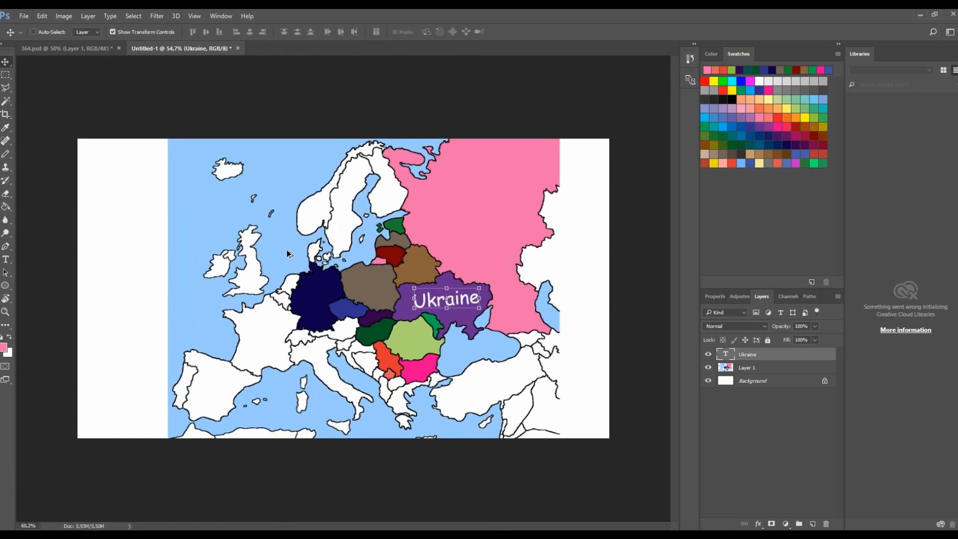
{"action": "left_click", "coordinate": [770, 372]}
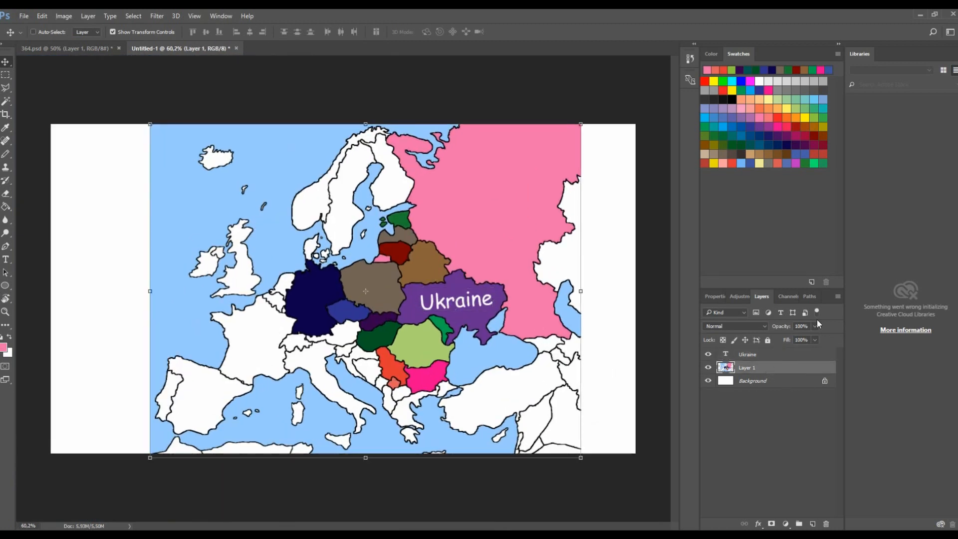
{"action": "left_click", "coordinate": [808, 389]}
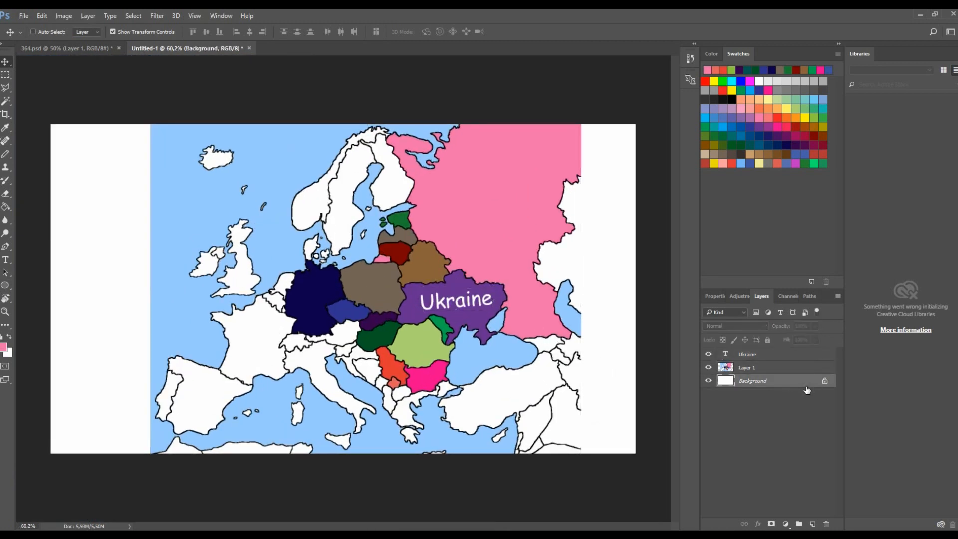
{"action": "left_click", "coordinate": [751, 369]}
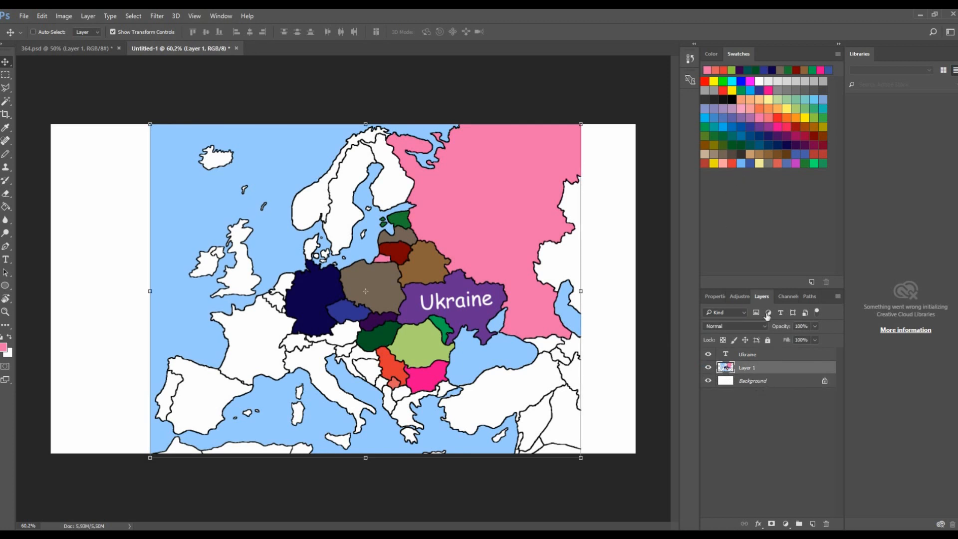
{"action": "left_click", "coordinate": [768, 381]}
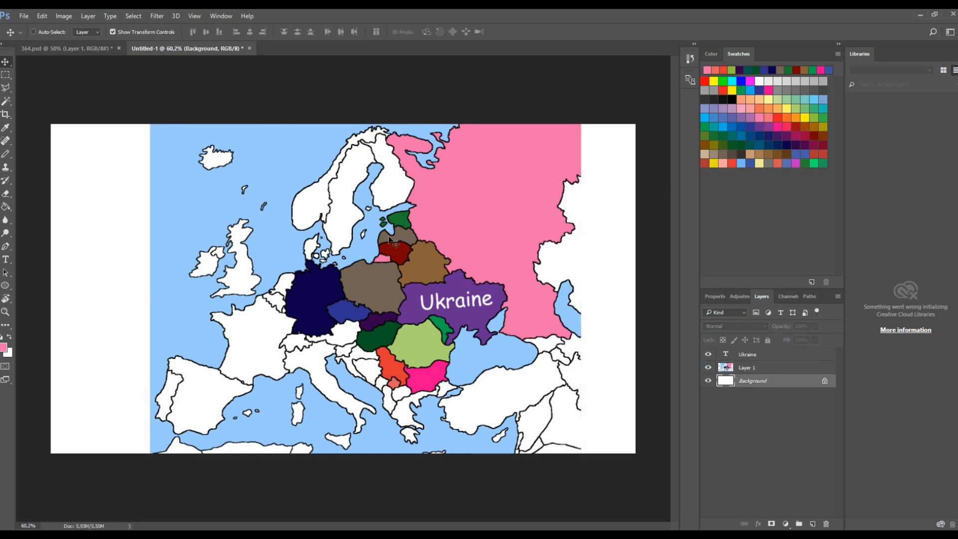
{"action": "left_click", "coordinate": [741, 163]}
{"action": "key", "text": "g"}
{"action": "left_click", "coordinate": [614, 234]}
{"action": "scroll", "coordinate": [567, 283], "scroll_direction": "down", "scroll_amount": 3}
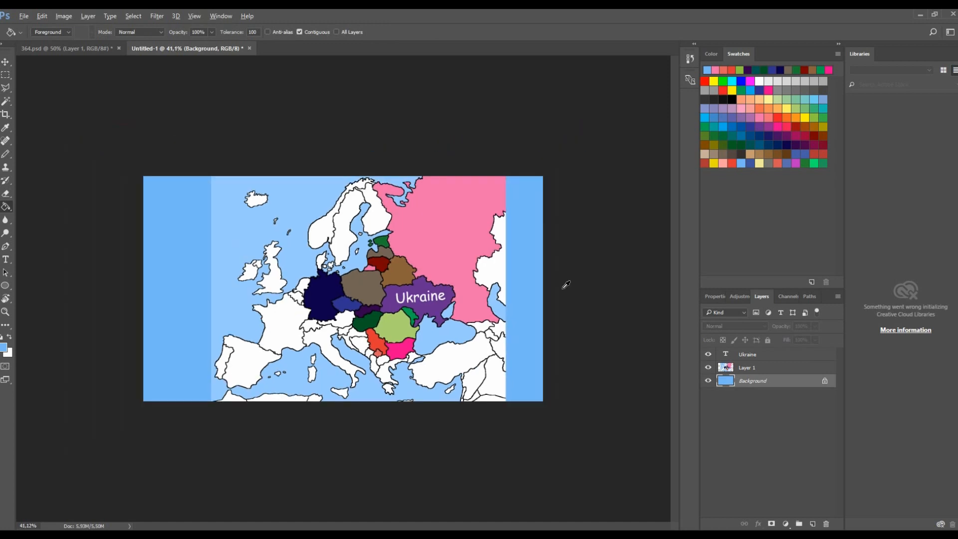
- Try filling the sea on Layer 1 with the blue, then undo that fill and the background fill
{"action": "left_click", "coordinate": [746, 370]}
{"action": "left_click", "coordinate": [277, 246]}
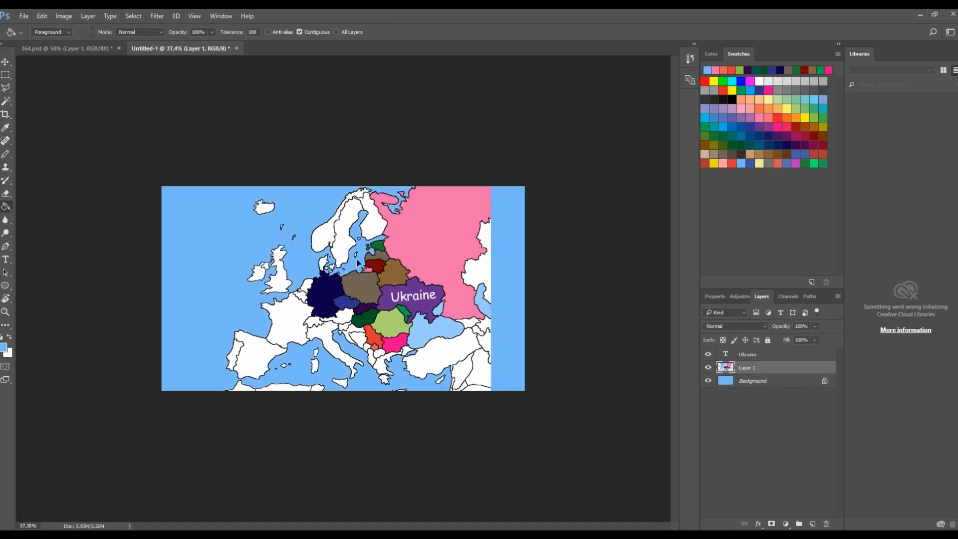
{"action": "key", "text": "ctrl+alt+z"}
{"action": "key", "text": "ctrl+alt+z"}
{"action": "scroll", "coordinate": [463, 270], "scroll_direction": "up", "scroll_amount": 3}
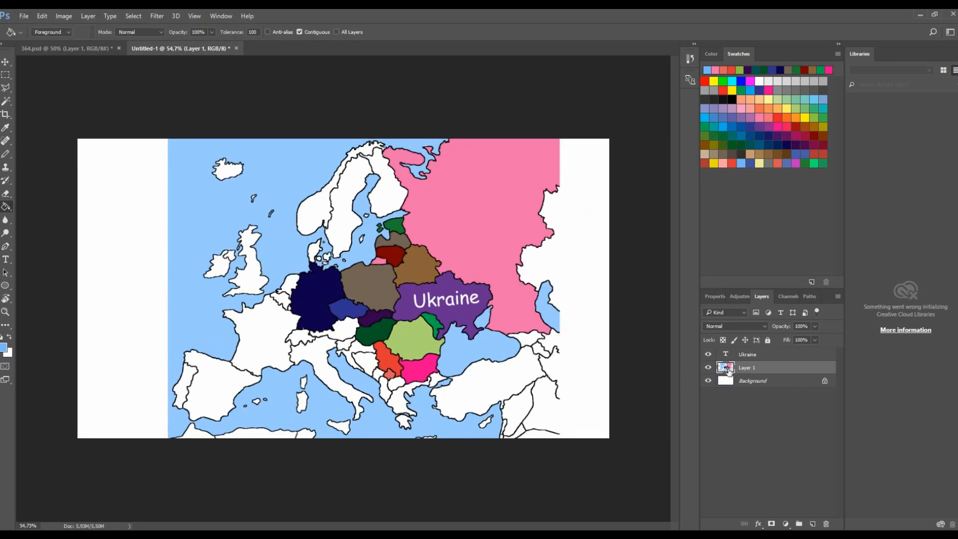
- Refill the Background layer with the blue and reselect Layer 1
{"action": "left_click", "coordinate": [748, 379]}
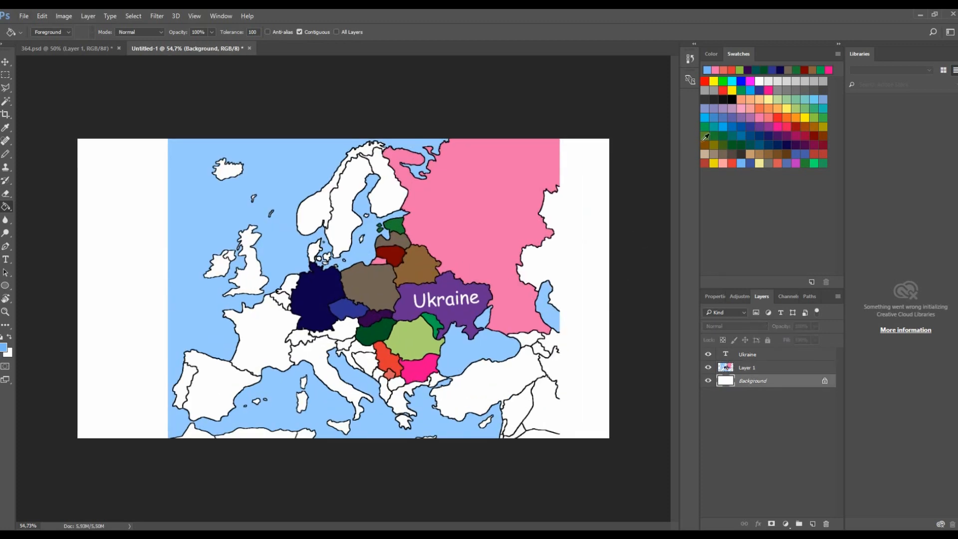
{"action": "left_click", "coordinate": [596, 274]}
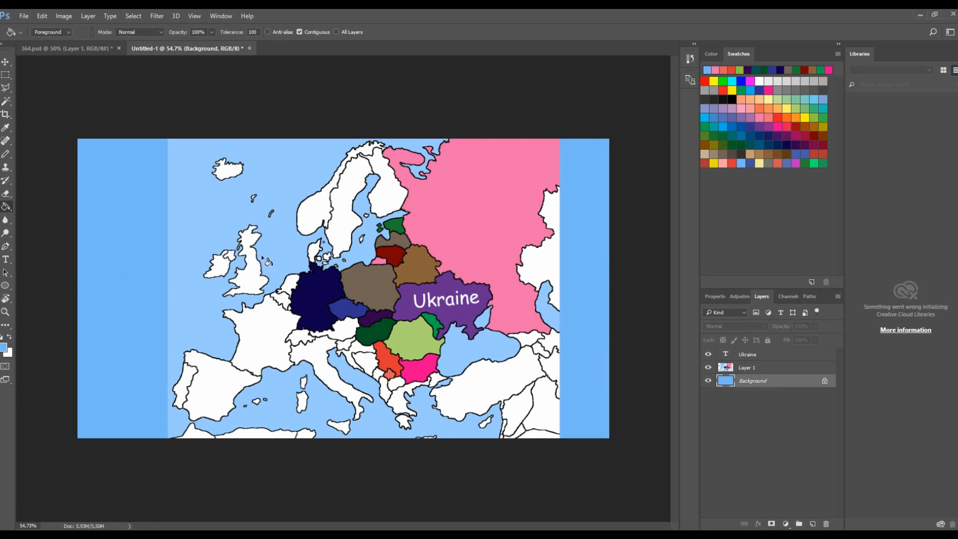
{"action": "left_click", "coordinate": [761, 370]}
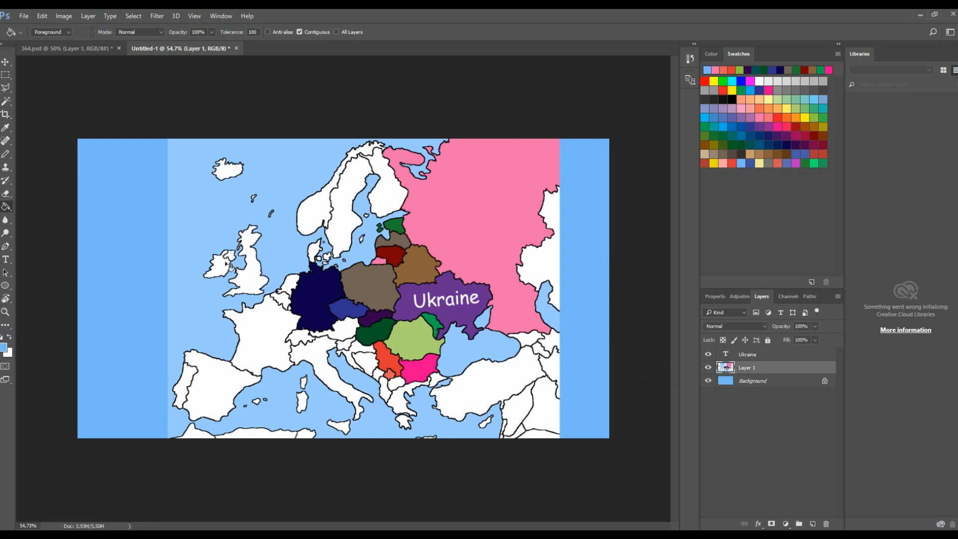
- Select the sea with the Magic Wand at tolerance 100 and fill the selection with the blue foreground colour
{"action": "left_click", "coordinate": [6, 101]}
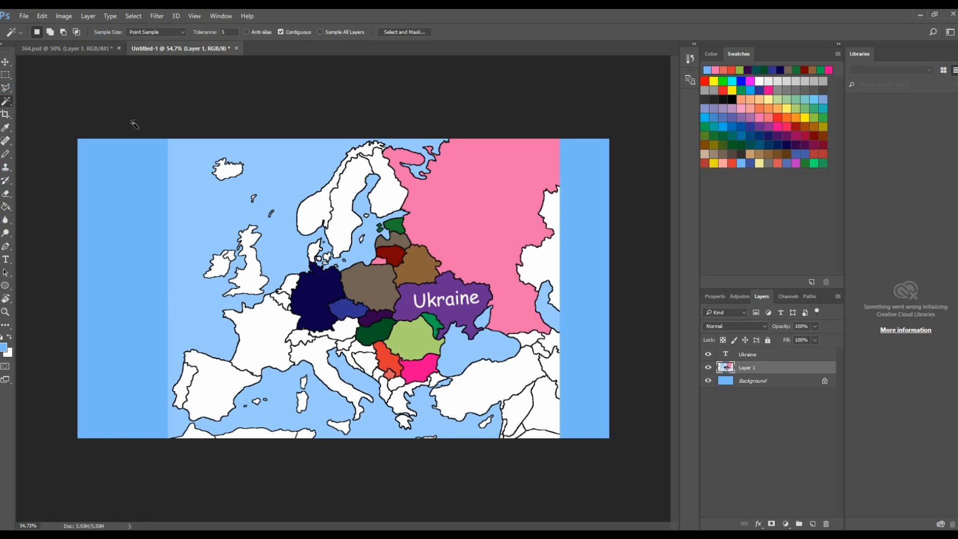
{"action": "scroll", "coordinate": [346, 293], "scroll_direction": "up", "scroll_amount": 2}
{"action": "left_click", "coordinate": [173, 121]}
{"action": "left_click", "coordinate": [232, 33]}
{"action": "type", "text": "100"}
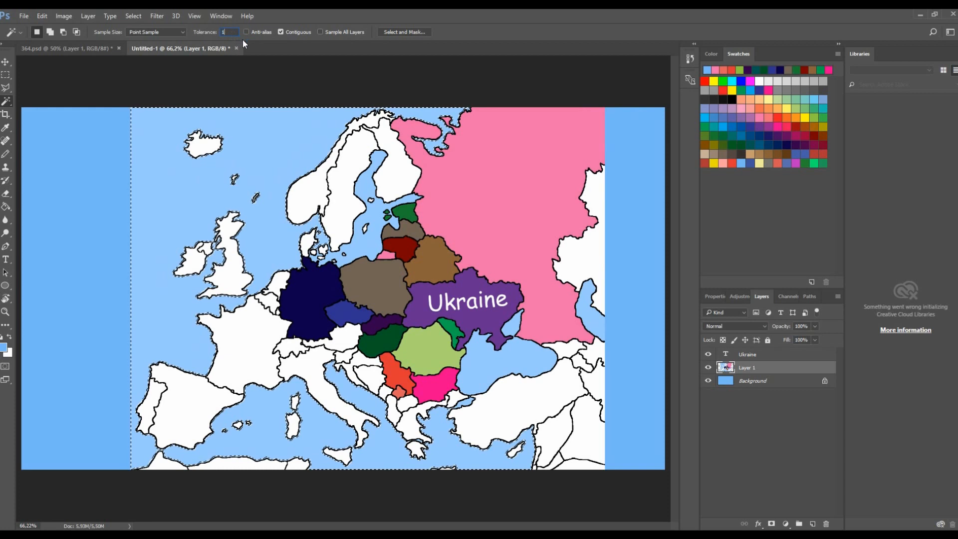
{"action": "key", "text": "ctrl+d"}
{"action": "left_click", "coordinate": [220, 176]}
{"action": "scroll", "coordinate": [218, 180], "scroll_direction": "up", "scroll_amount": 5}
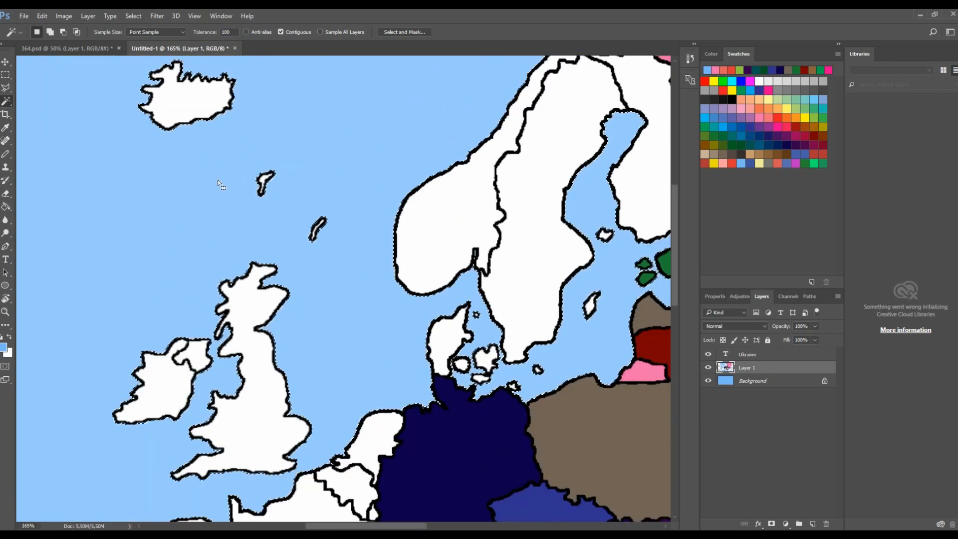
{"action": "scroll", "coordinate": [220, 179], "scroll_direction": "down", "scroll_amount": 3}
{"action": "key", "text": "alt+BackSpace"}
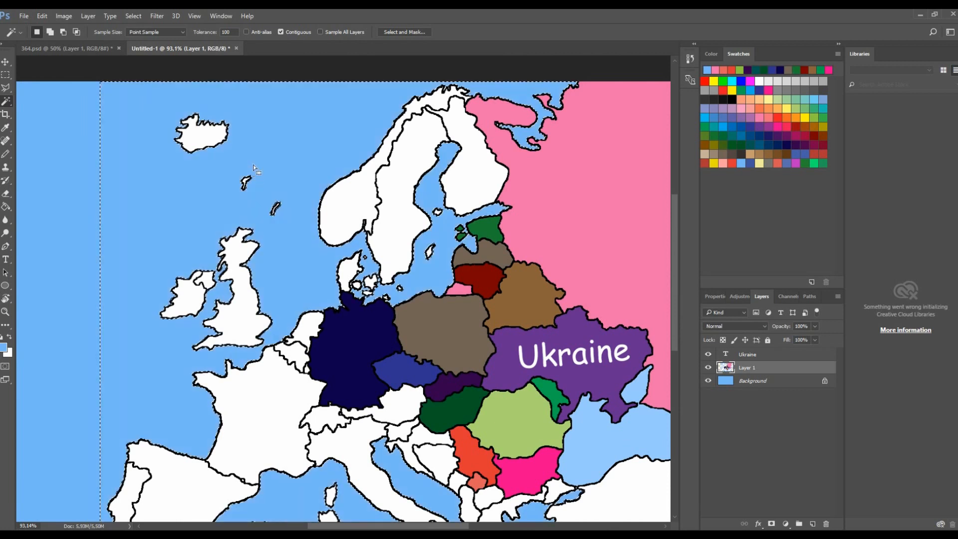
- Clear the current sea selection on the map
{"action": "scroll", "coordinate": [355, 257], "scroll_direction": "down", "scroll_amount": 3}
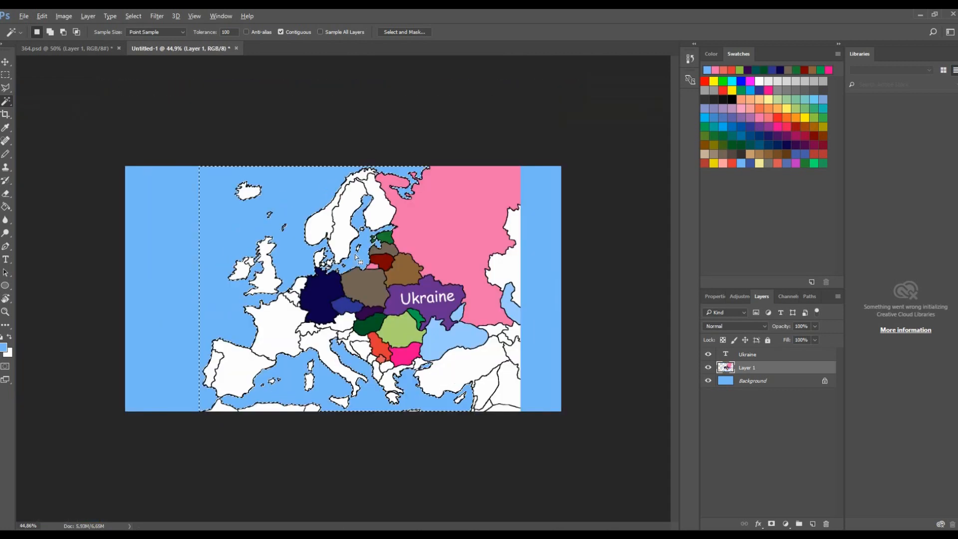
{"action": "scroll", "coordinate": [356, 258], "scroll_direction": "up", "scroll_amount": 2}
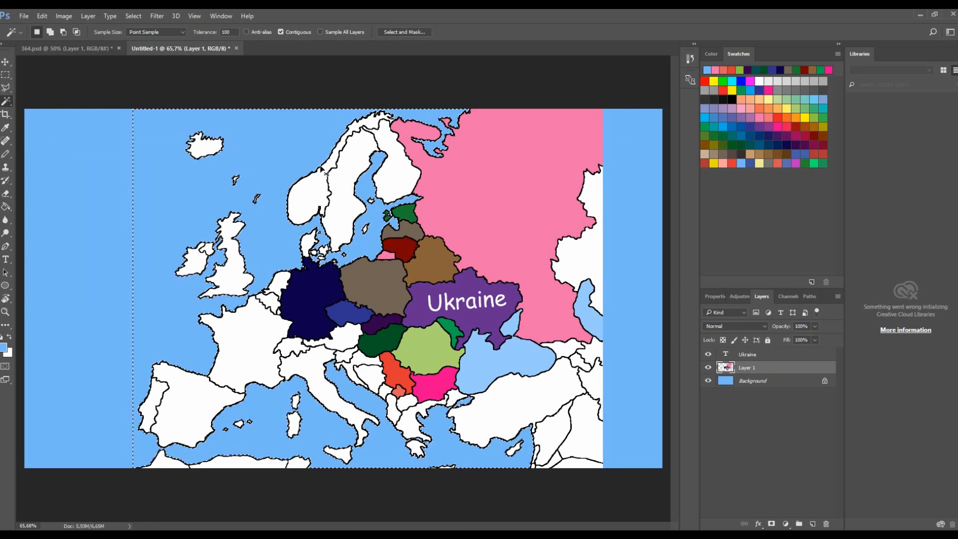
{"action": "key", "text": "ctrl+d"}
{"action": "scroll", "coordinate": [282, 229], "scroll_direction": "up", "scroll_amount": 5}
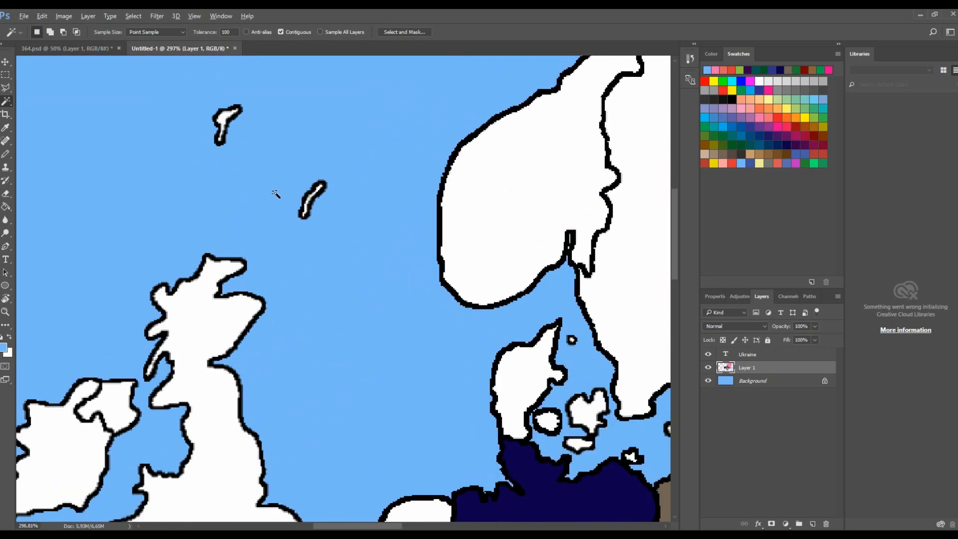
{"action": "scroll", "coordinate": [274, 199], "scroll_direction": "down", "scroll_amount": 4}
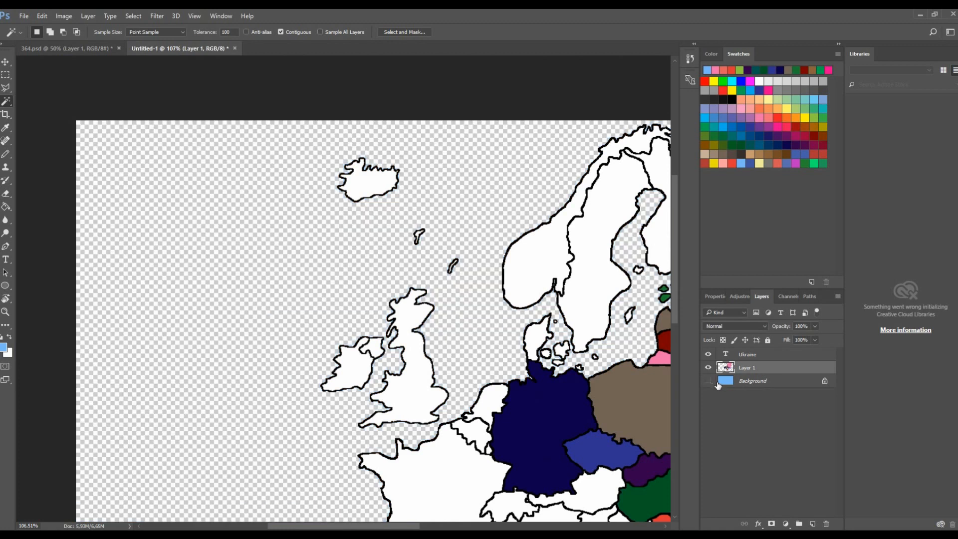
- Toggle the Background layer's visibility repeatedly to compare which sea areas on Layer 1 are transparent
{"action": "left_click", "coordinate": [716, 383]}
{"action": "left_click", "coordinate": [708, 380]}
{"action": "left_click", "coordinate": [717, 384]}
{"action": "left_click", "coordinate": [717, 383]}
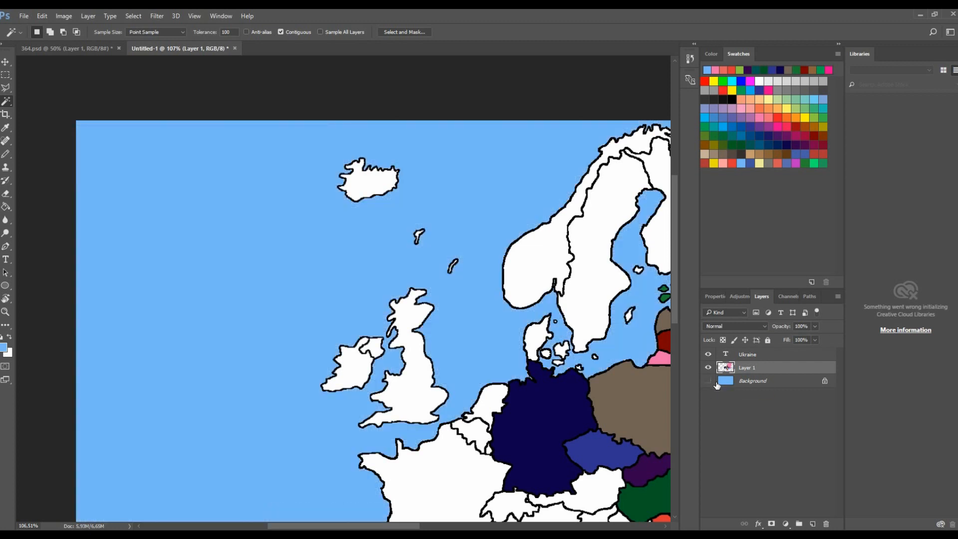
{"action": "left_click", "coordinate": [717, 383]}
{"action": "left_click", "coordinate": [717, 384]}
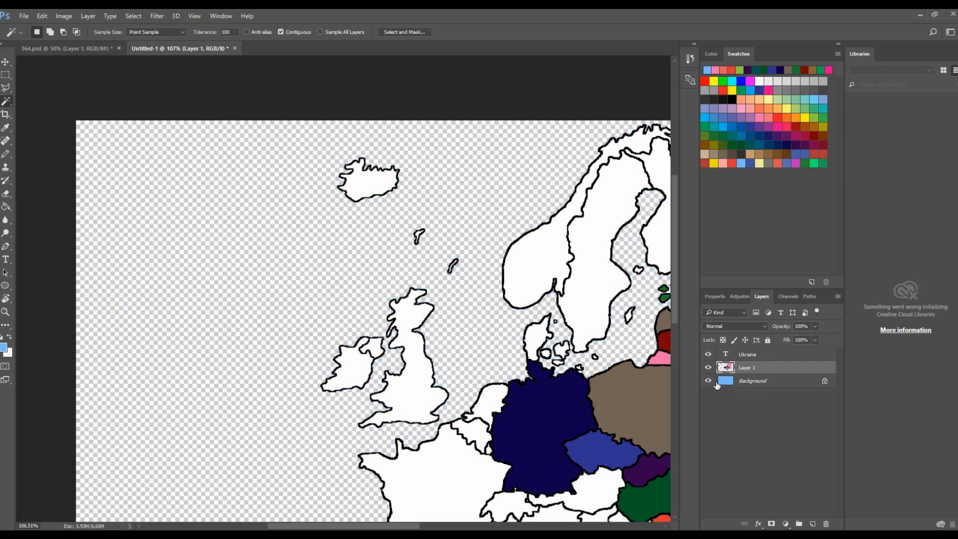
{"action": "left_click", "coordinate": [716, 383]}
{"action": "scroll", "coordinate": [606, 394], "scroll_direction": "down", "scroll_amount": 4}
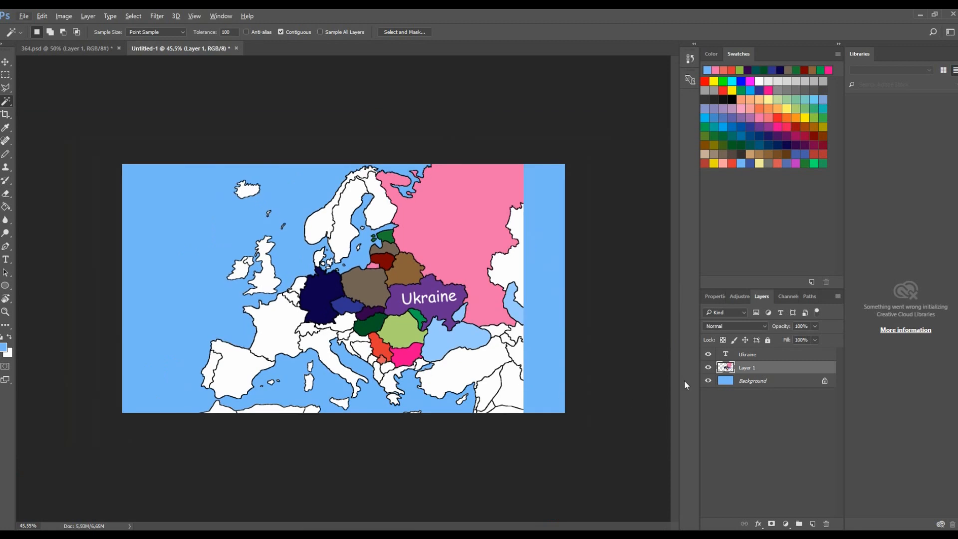
{"action": "scroll", "coordinate": [557, 397], "scroll_direction": "up", "scroll_amount": 2}
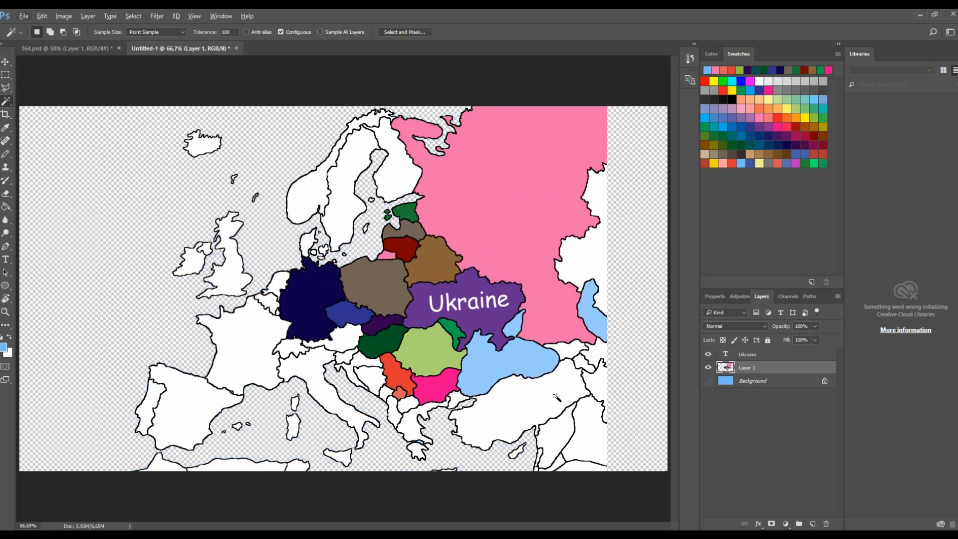
{"action": "left_click", "coordinate": [708, 381]}
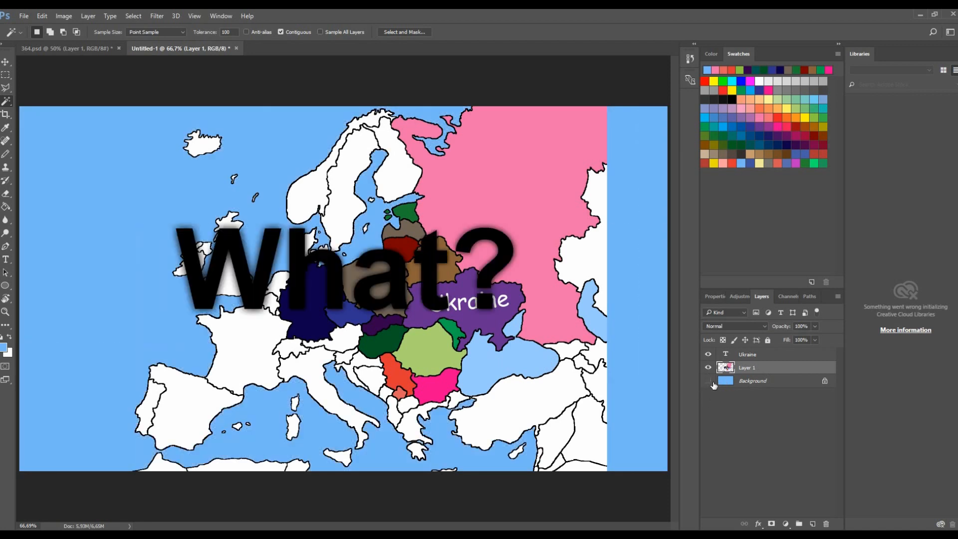
{"action": "left_click", "coordinate": [708, 381]}
{"action": "left_click", "coordinate": [709, 382]}
{"action": "left_click", "coordinate": [709, 381]}
{"action": "left_click", "coordinate": [709, 381]}
{"action": "left_click", "coordinate": [708, 381]}
{"action": "left_click", "coordinate": [710, 381]}
{"action": "left_click", "coordinate": [711, 381]}
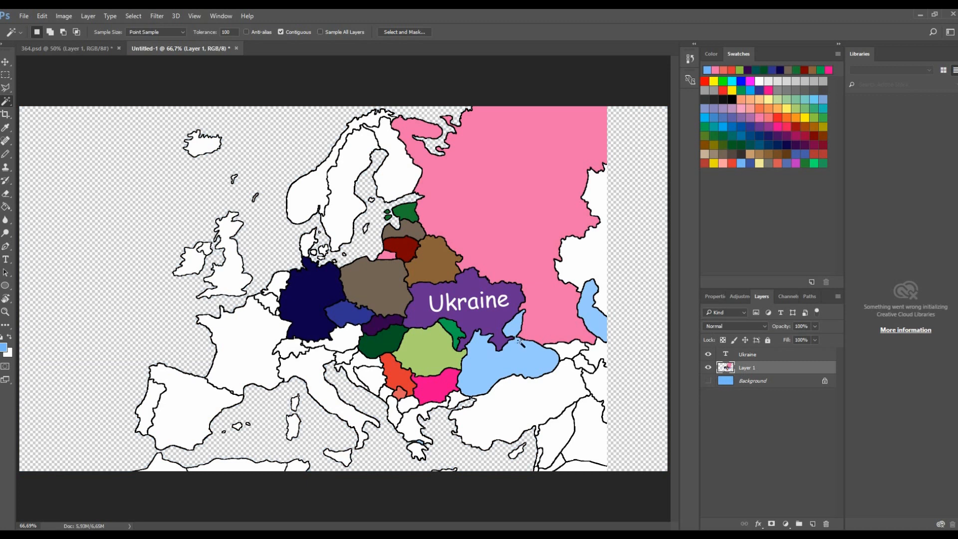
- Select the light blue Black Sea on Layer 1 with the Magic Wand and delete its fill
{"action": "scroll", "coordinate": [522, 369], "scroll_direction": "up", "scroll_amount": 5}
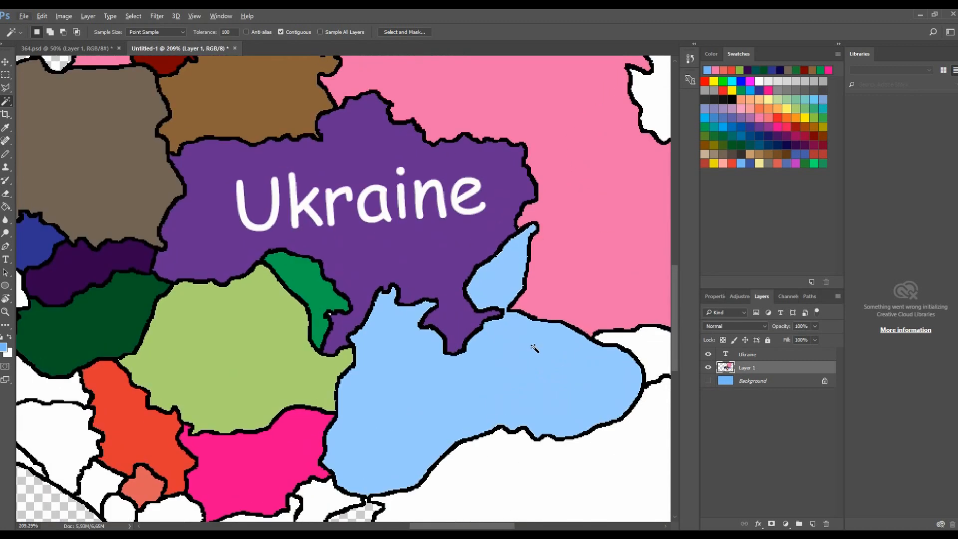
{"action": "left_click", "coordinate": [443, 373]}
{"action": "key", "text": "Delete"}
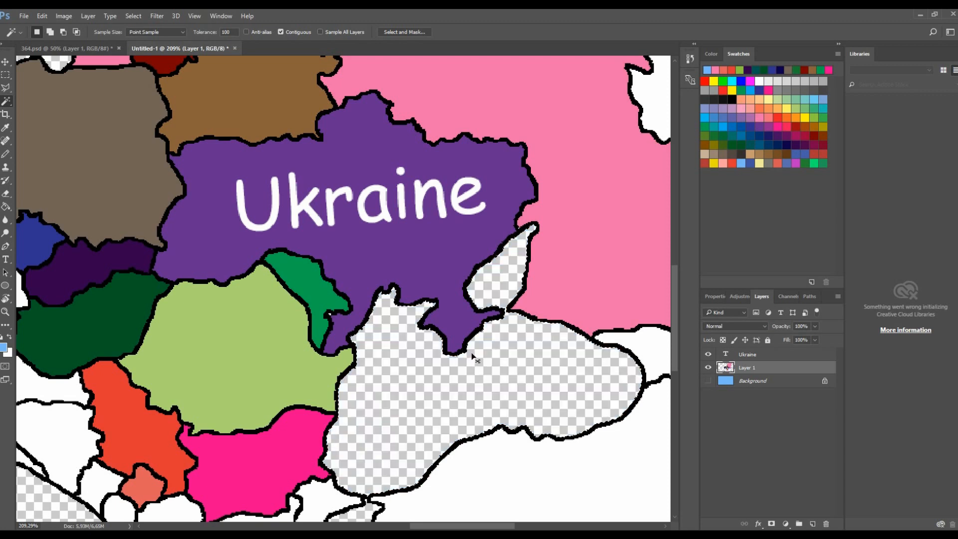
- Select and delete the remaining light blue sea areas on Layer 1
{"action": "scroll", "coordinate": [472, 356], "scroll_direction": "down", "scroll_amount": 5}
{"action": "scroll", "coordinate": [586, 333], "scroll_direction": "up", "scroll_amount": 3}
{"action": "left_click", "coordinate": [587, 334]}
{"action": "key", "text": "Delete"}
{"action": "scroll", "coordinate": [259, 458], "scroll_direction": "down", "scroll_amount": 1}
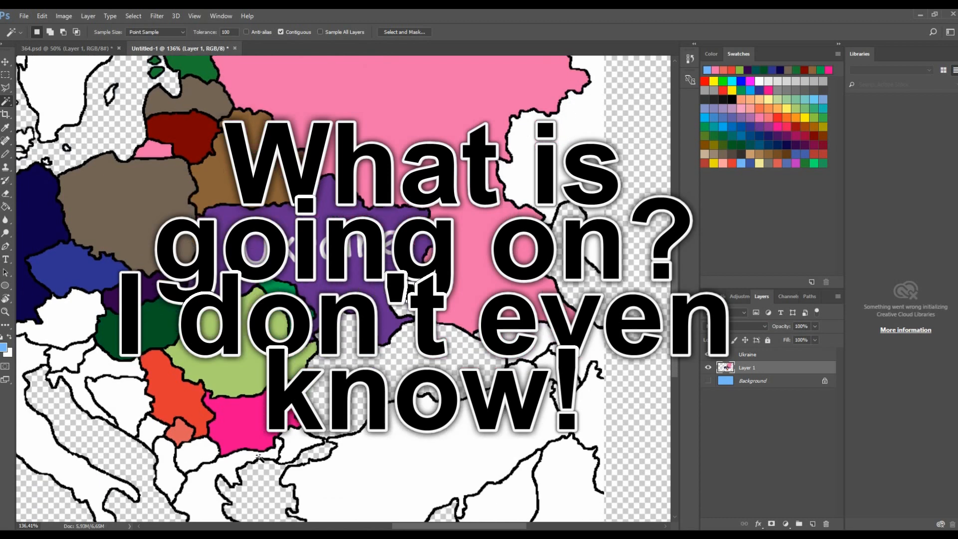
{"action": "scroll", "coordinate": [260, 457], "scroll_direction": "up", "scroll_amount": 8}
{"action": "key", "text": "Delete"}
- Fill the stray white pixels at the Moldova–Ukraine border with purple using the Pencil tool
{"action": "scroll", "coordinate": [262, 356], "scroll_direction": "down", "scroll_amount": 6}
{"action": "scroll", "coordinate": [240, 341], "scroll_direction": "down", "scroll_amount": 2}
{"action": "scroll", "coordinate": [234, 350], "scroll_direction": "up", "scroll_amount": 10}
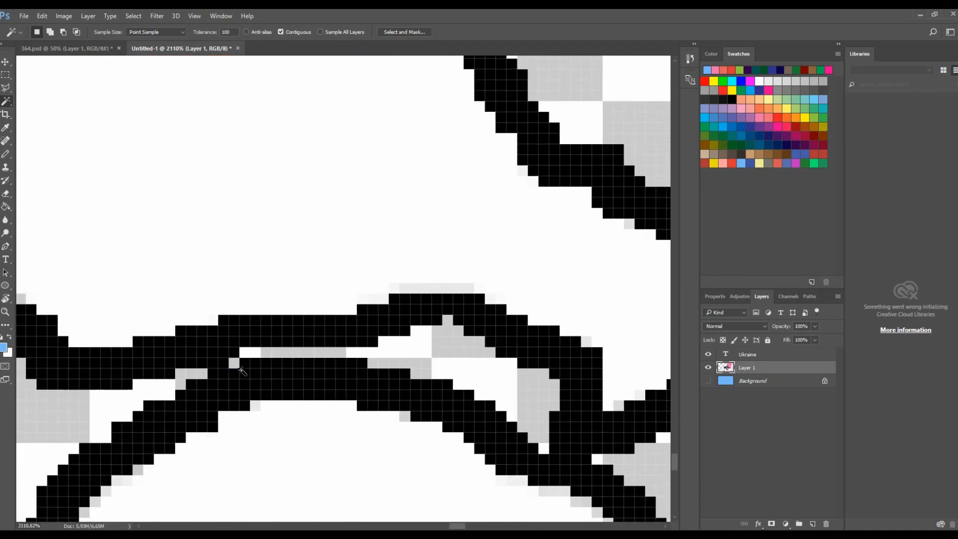
{"action": "scroll", "coordinate": [240, 370], "scroll_direction": "down", "scroll_amount": 12}
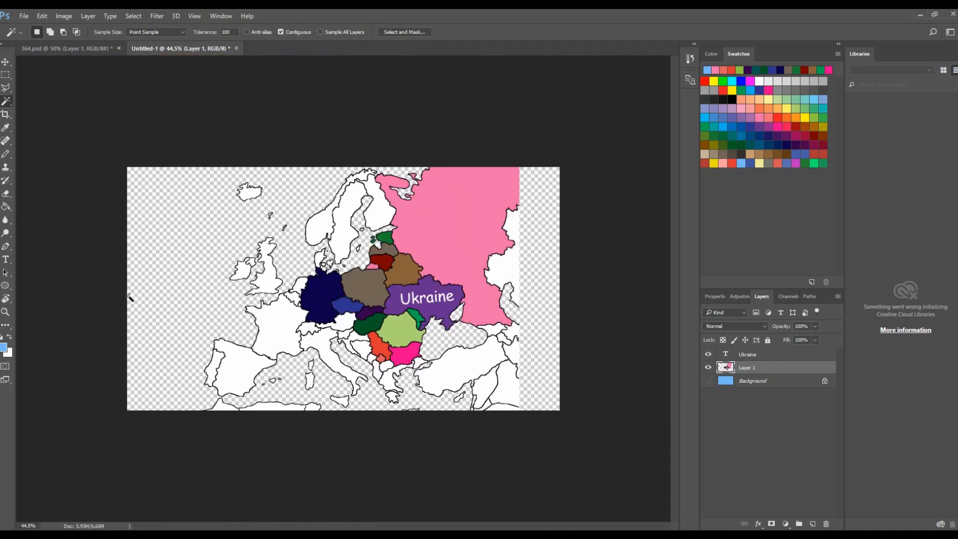
{"action": "scroll", "coordinate": [328, 329], "scroll_direction": "up", "scroll_amount": 4}
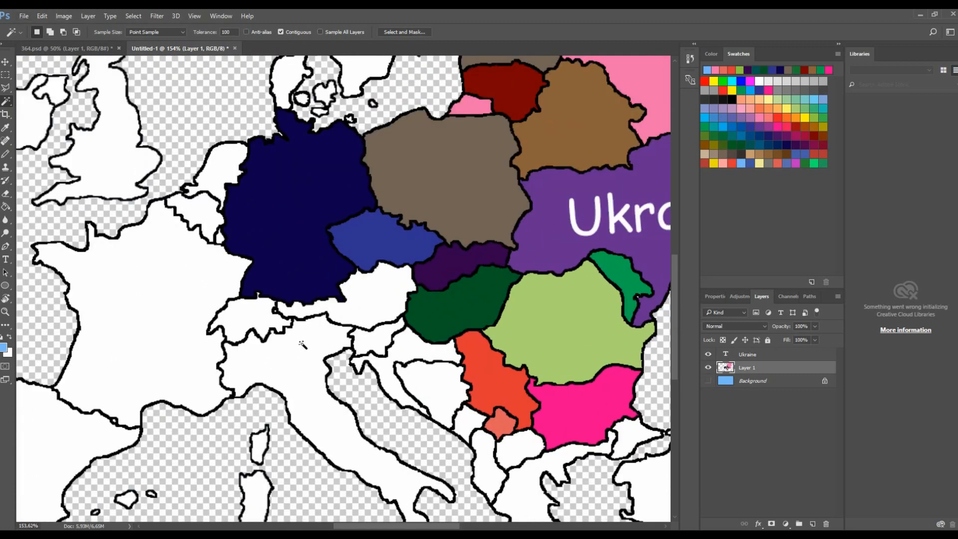
{"action": "scroll", "coordinate": [302, 344], "scroll_direction": "down", "scroll_amount": 1}
{"action": "scroll", "coordinate": [588, 310], "scroll_direction": "up", "scroll_amount": 4}
{"action": "key", "text": "g"}
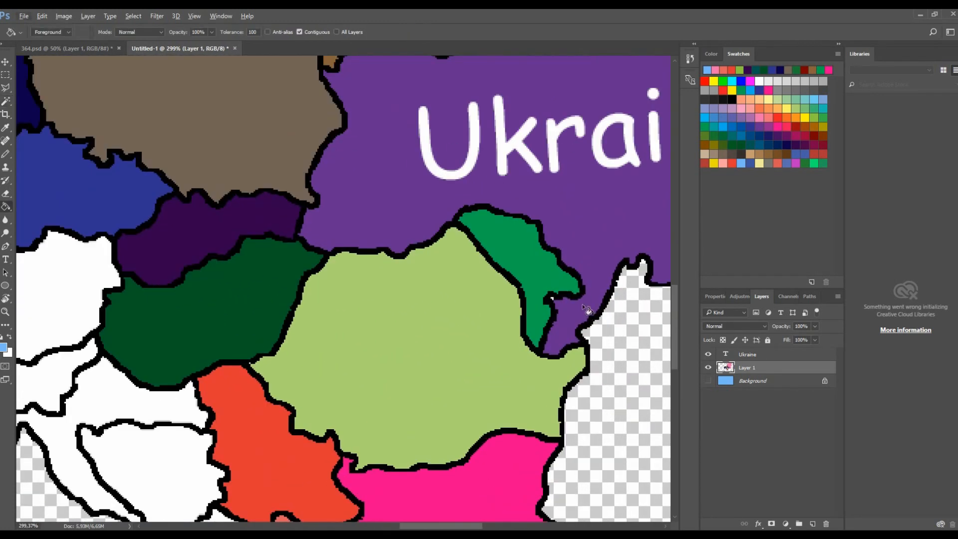
{"action": "scroll", "coordinate": [585, 309], "scroll_direction": "up", "scroll_amount": 3}
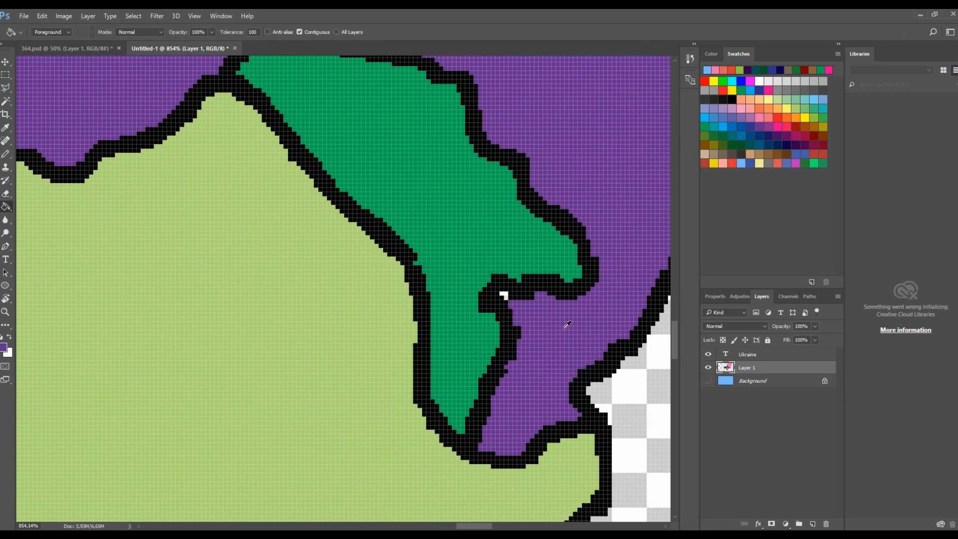
{"action": "key", "text": "b"}
{"action": "scroll", "coordinate": [517, 305], "scroll_direction": "up", "scroll_amount": 4}
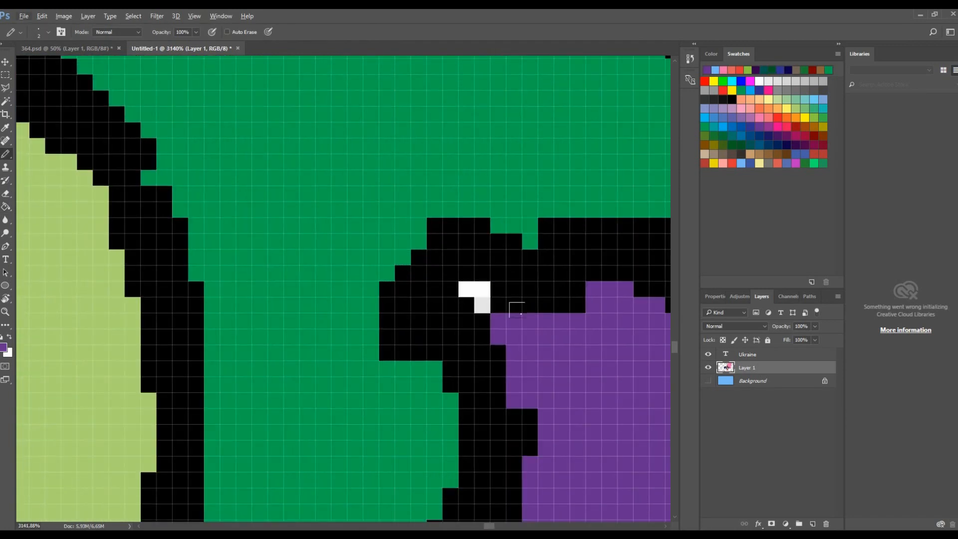
{"action": "left_click_drag", "start_coordinate": [466, 290], "coordinate": [483, 290]}
{"action": "left_click", "coordinate": [482, 305]}
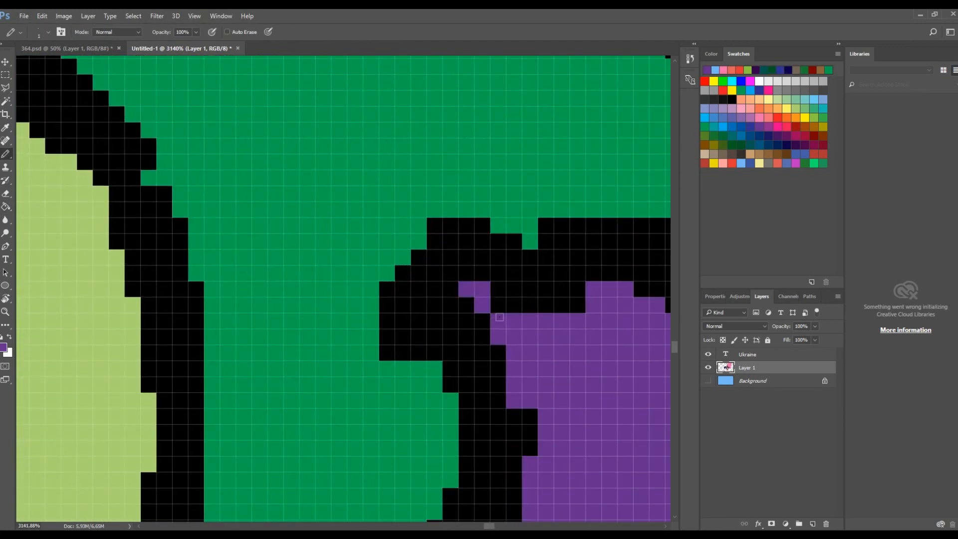
- Make the Background layer visible again
{"action": "scroll", "coordinate": [540, 332], "scroll_direction": "down", "scroll_amount": 3}
{"action": "scroll", "coordinate": [540, 332], "scroll_direction": "down", "scroll_amount": 10}
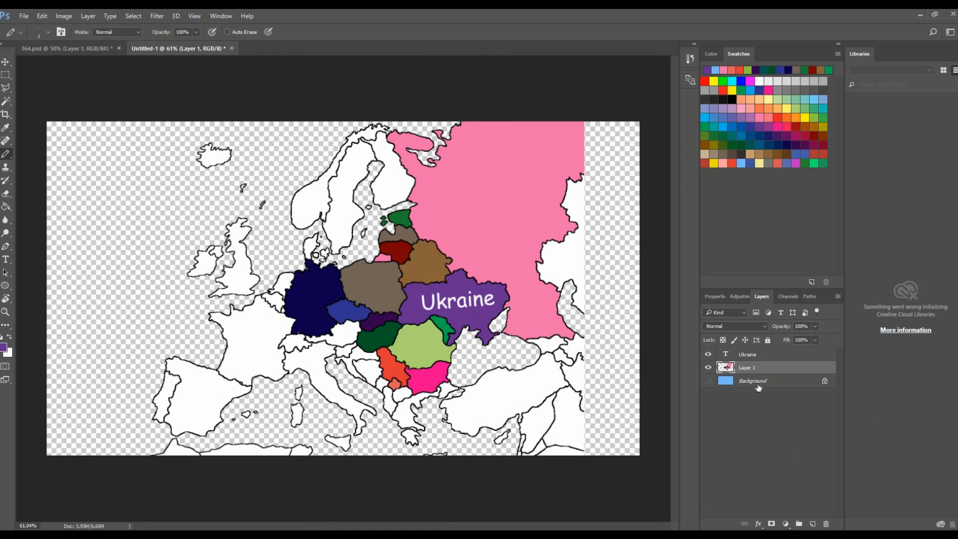
{"action": "left_click", "coordinate": [708, 381]}
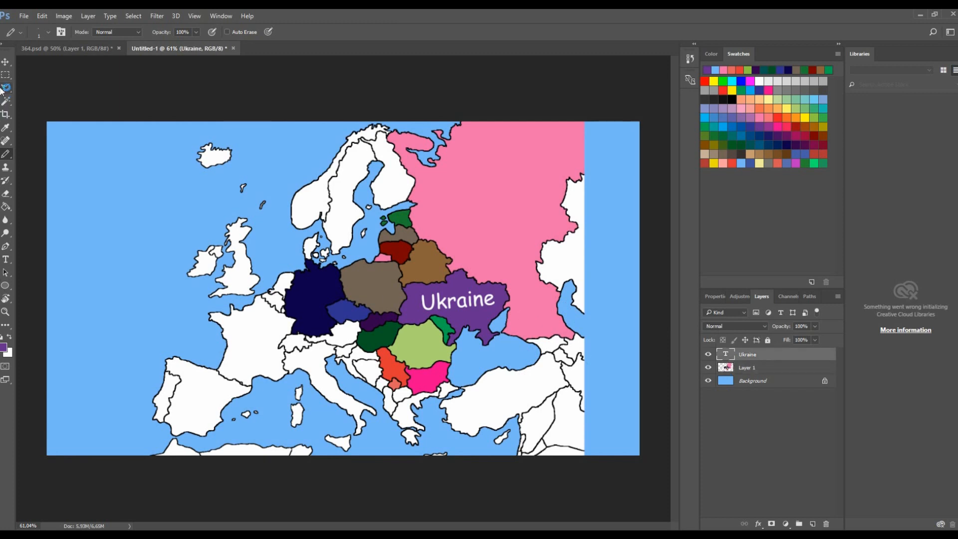
- Nudge the Ukraine label slightly upward with the Move tool
{"action": "left_click", "coordinate": [5, 62]}
{"action": "scroll", "coordinate": [346, 286], "scroll_direction": "up", "scroll_amount": 1}
{"action": "mouse_move", "coordinate": [444, 329]}
{"action": "left_mouse_down"}
{"action": "mouse_move", "coordinate": [399, 274]}
{"action": "mouse_move", "coordinate": [440, 225]}
{"action": "mouse_move", "coordinate": [350, 304]}
{"action": "mouse_move", "coordinate": [444, 326]}
{"action": "left_mouse_up"}
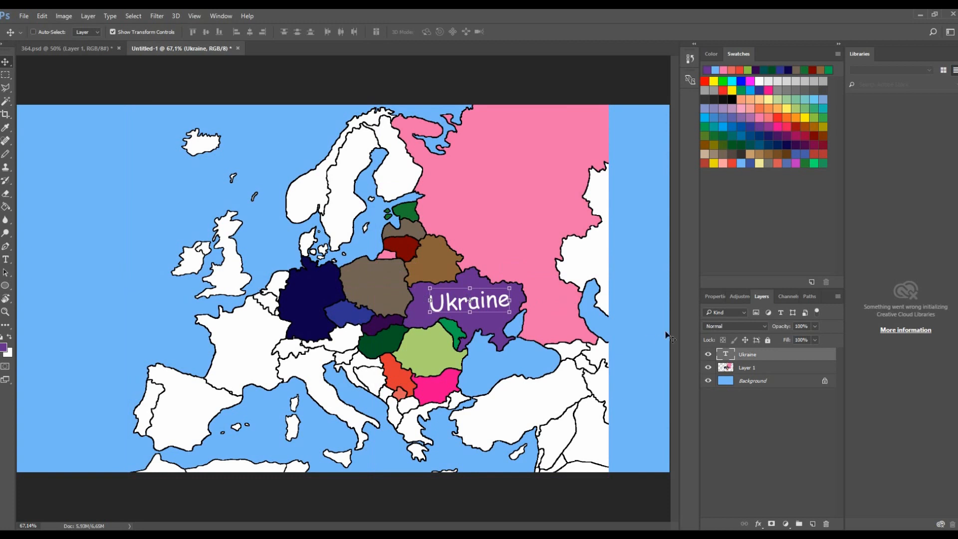
- Add a Drop Shadow to the Ukraine text layer with 40% opacity and 36 px distance
{"action": "right_click", "coordinate": [734, 357]}
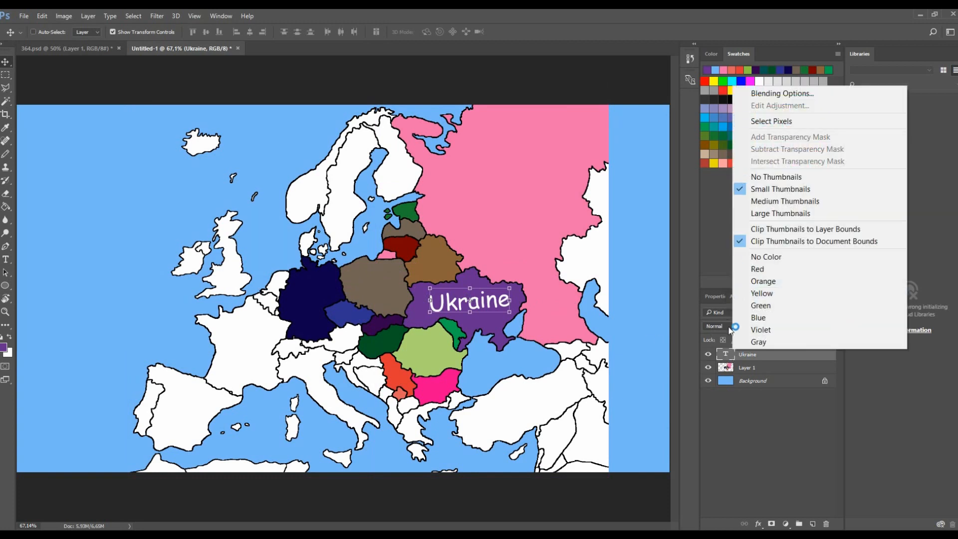
{"action": "left_click", "coordinate": [733, 366]}
{"action": "right_click", "coordinate": [742, 356]}
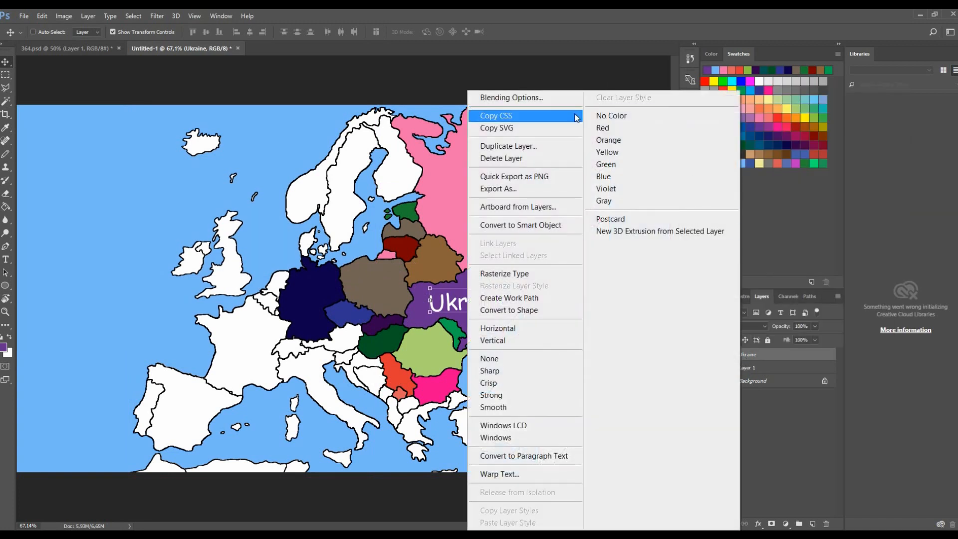
{"action": "left_click", "coordinate": [552, 99]}
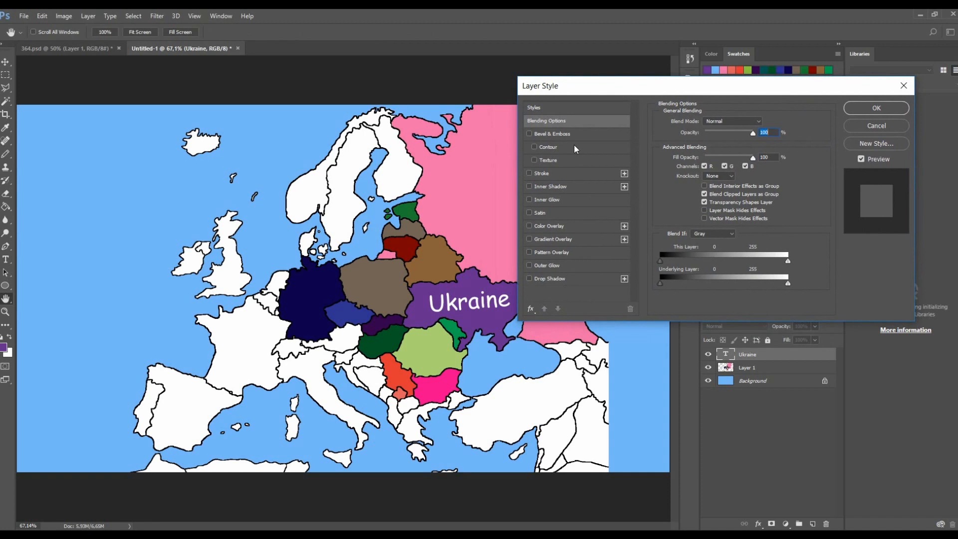
{"action": "left_click", "coordinate": [557, 278]}
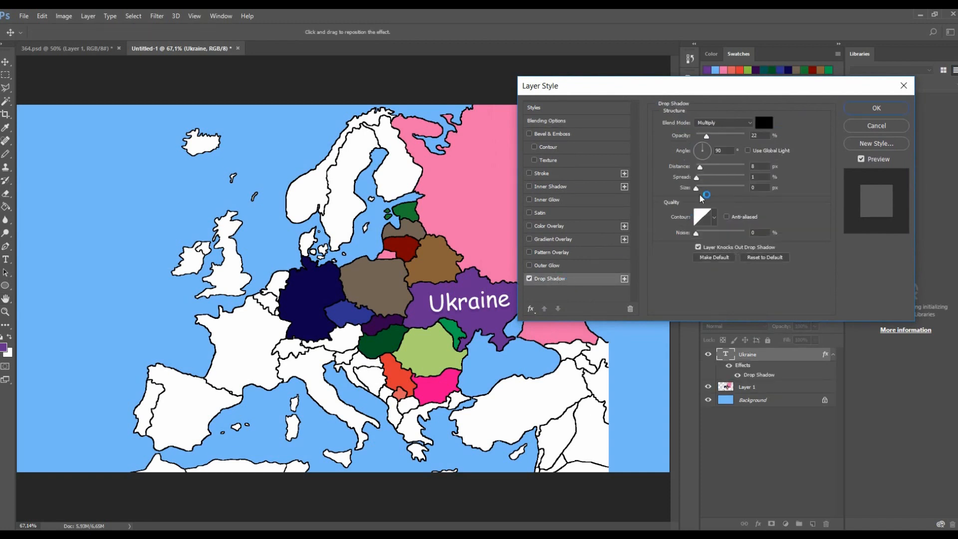
{"action": "left_click_drag", "start_coordinate": [705, 167], "coordinate": [696, 188]}
{"action": "left_click_drag", "start_coordinate": [694, 170], "coordinate": [714, 168]}
{"action": "left_click_drag", "start_coordinate": [729, 135], "coordinate": [714, 137]}
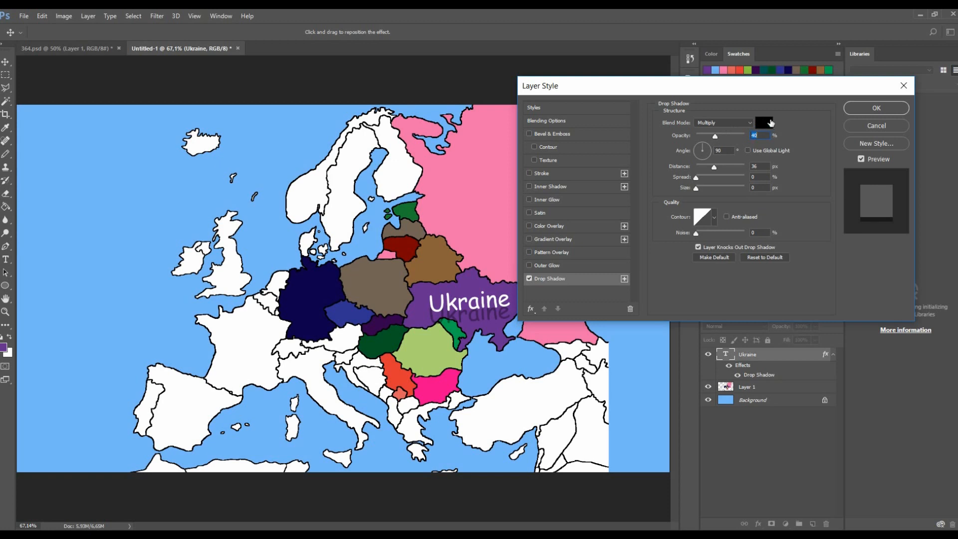
{"action": "left_click", "coordinate": [765, 123]}
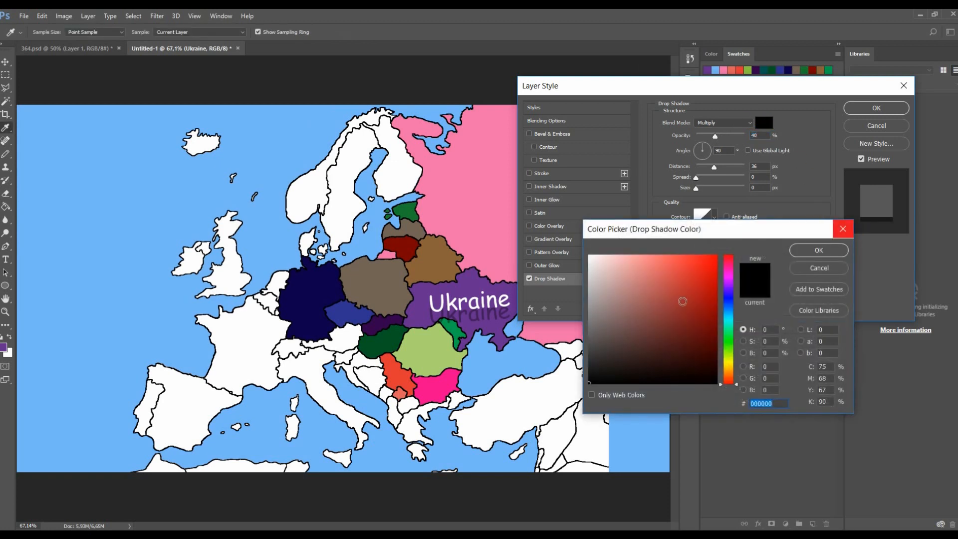
{"action": "left_click_drag", "start_coordinate": [682, 301], "coordinate": [779, 225]}
{"action": "left_click_drag", "start_coordinate": [665, 333], "coordinate": [793, 401]}
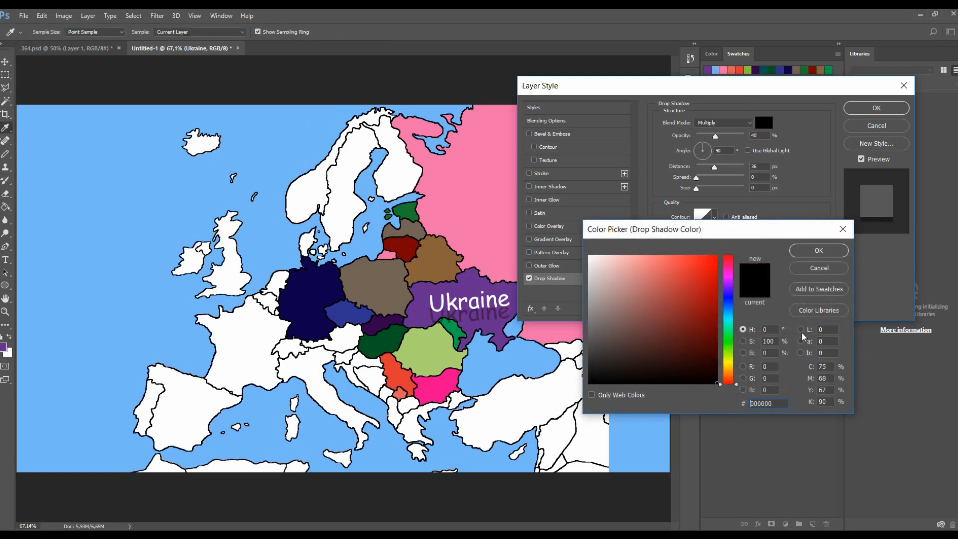
{"action": "left_click", "coordinate": [840, 250]}
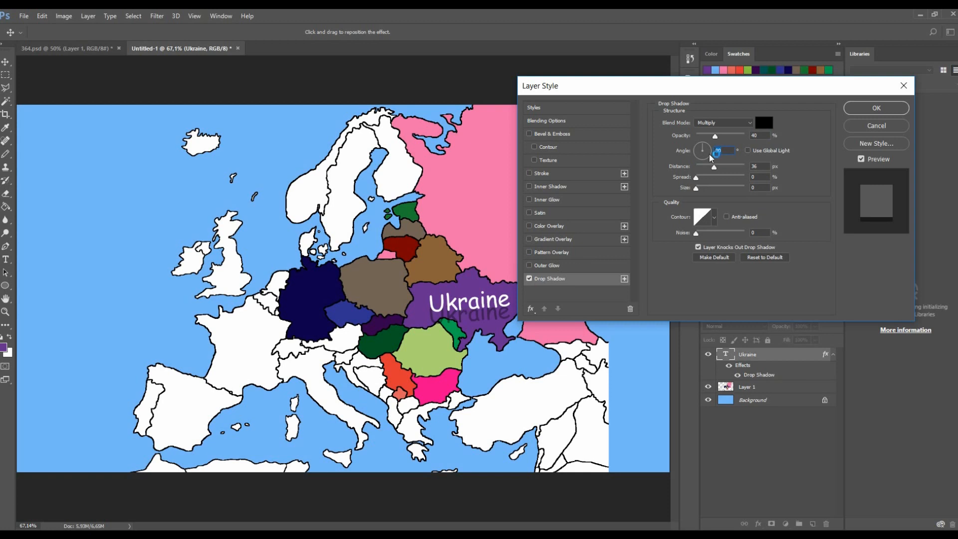
- Set the drop shadow angle to 90°, spread to 100% and size to 29 px
{"action": "type", "text": "1"}
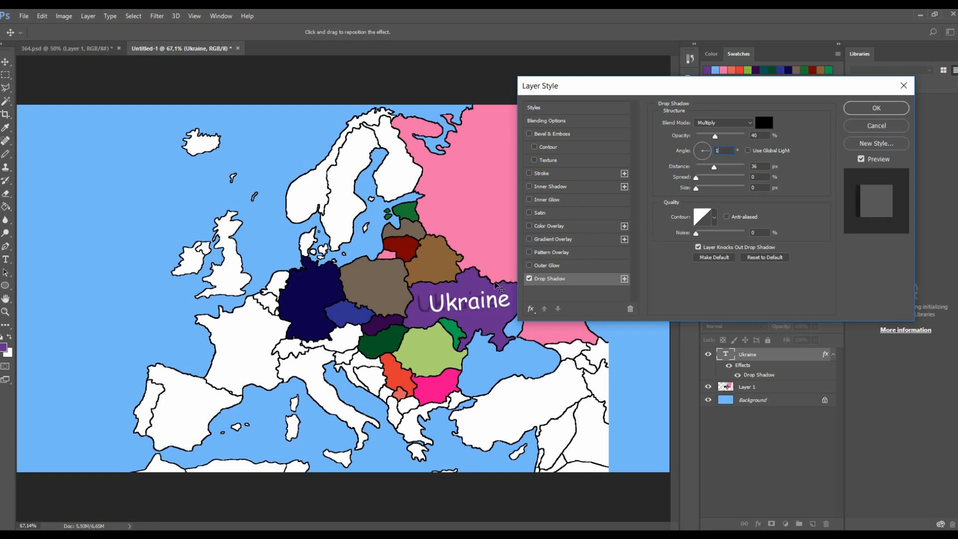
{"action": "type", "text": "00"}
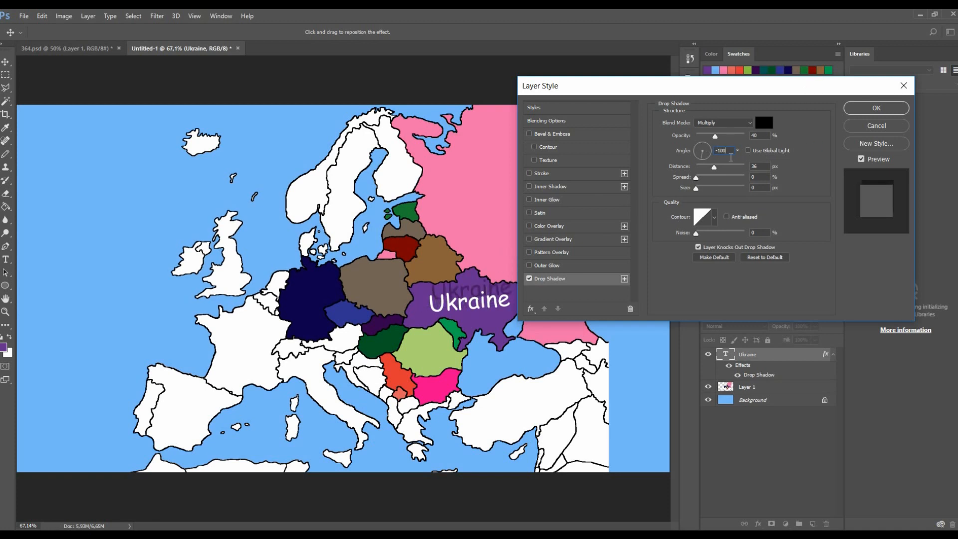
{"action": "key", "text": "BackSpace"}
{"action": "type", "text": "90"}
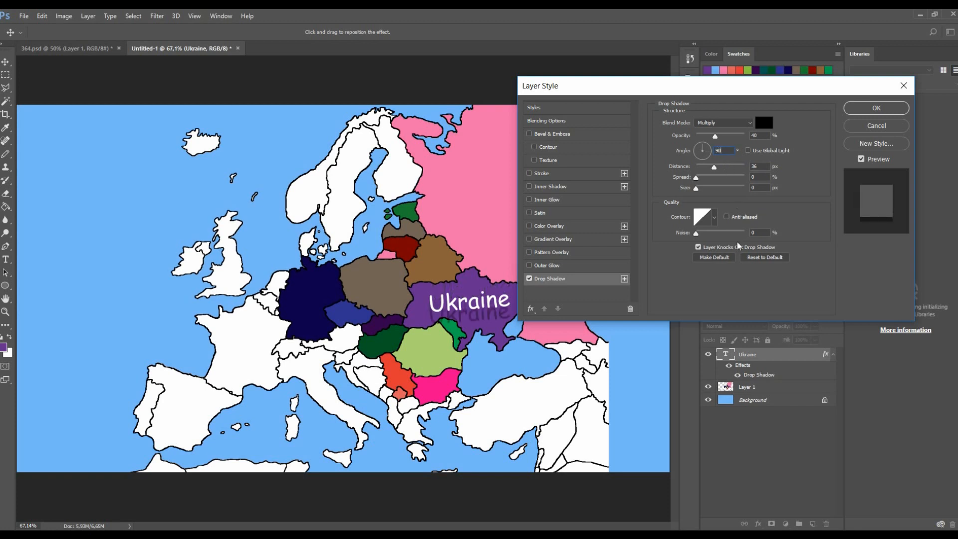
{"action": "left_click_drag", "start_coordinate": [704, 179], "coordinate": [712, 205]}
{"action": "left_click_drag", "start_coordinate": [703, 187], "coordinate": [762, 188]}
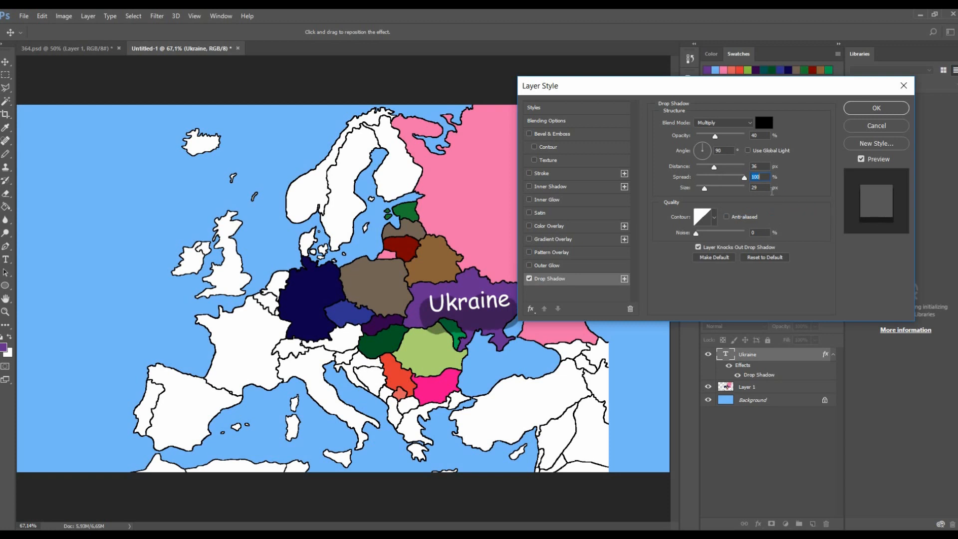
- Adjust the drop shadow to 24% opacity, 15 px distance, 25% spread and 40 px size, and apply the style
{"action": "left_click", "coordinate": [709, 178]}
{"action": "mouse_move", "coordinate": [719, 180]}
{"action": "left_mouse_down"}
{"action": "mouse_move", "coordinate": [703, 178]}
{"action": "mouse_move", "coordinate": [705, 170]}
{"action": "left_mouse_up"}
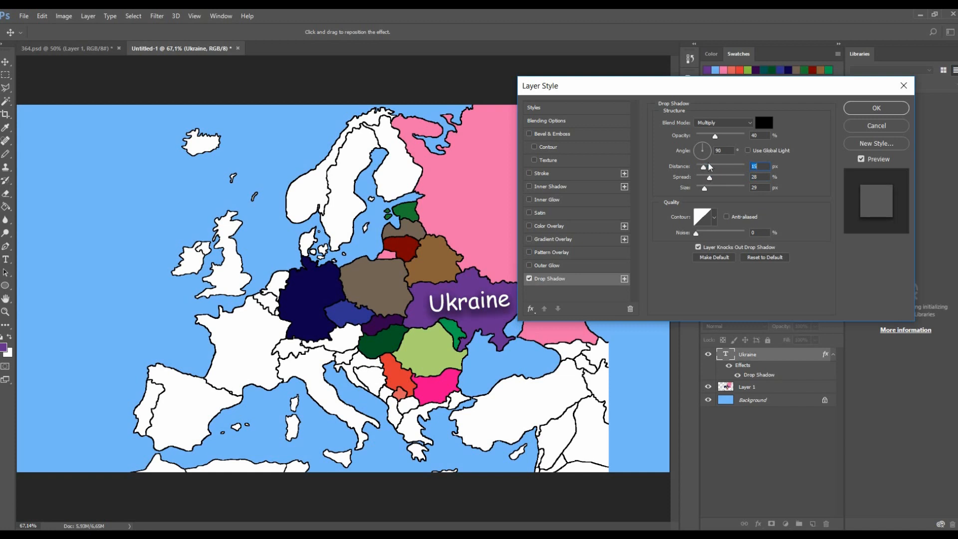
{"action": "left_click_drag", "start_coordinate": [711, 137], "coordinate": [710, 150]}
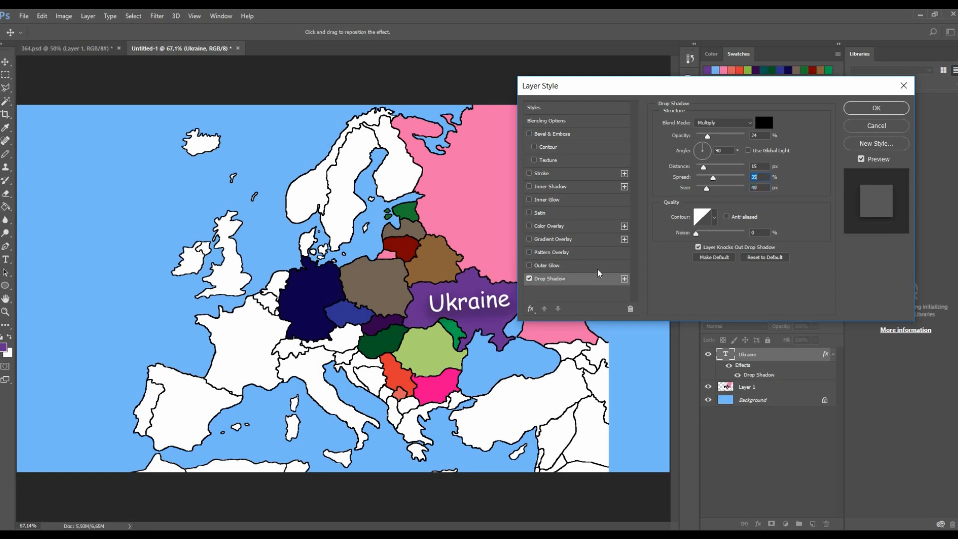
{"action": "left_click_drag", "start_coordinate": [709, 183], "coordinate": [715, 191]}
{"action": "left_click", "coordinate": [869, 114]}
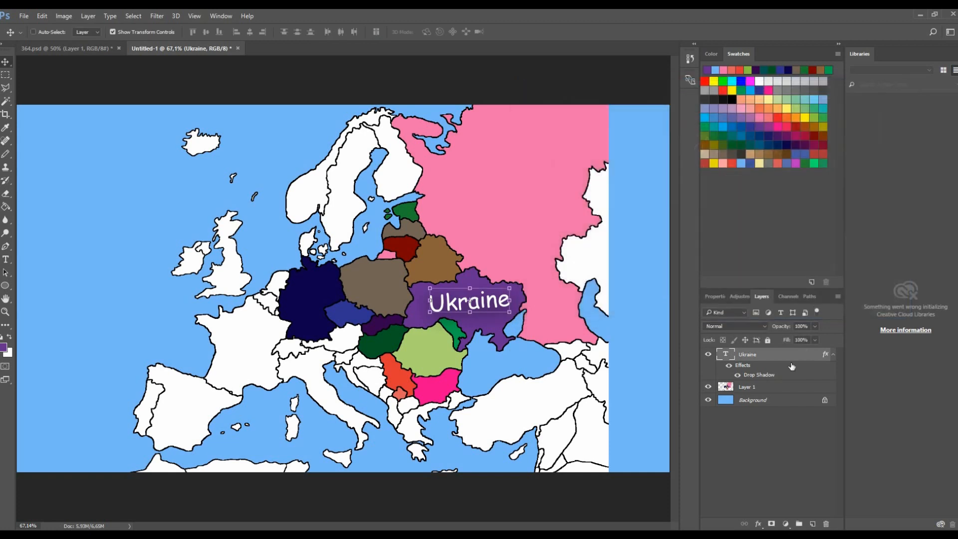
- Duplicate the styled Ukraine label into extra copies placed over Poland, Russia and Romania
{"action": "left_click", "coordinate": [708, 353]}
{"action": "scroll", "coordinate": [501, 325], "scroll_direction": "up", "scroll_amount": 5}
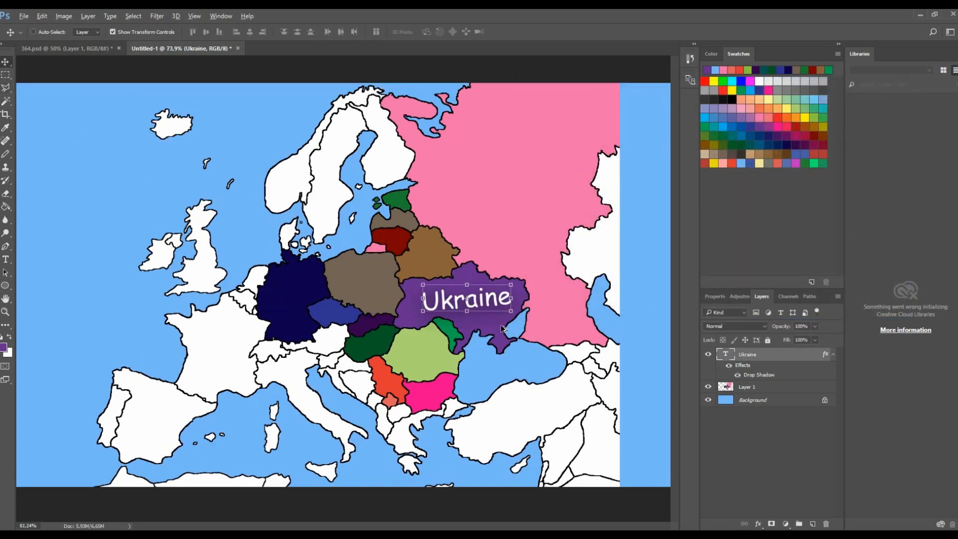
{"action": "scroll", "coordinate": [511, 286], "scroll_direction": "down", "scroll_amount": 4}
{"action": "scroll", "coordinate": [479, 331], "scroll_direction": "up", "scroll_amount": 8}
{"action": "scroll", "coordinate": [479, 332], "scroll_direction": "down", "scroll_amount": 5}
{"action": "scroll", "coordinate": [464, 309], "scroll_direction": "up", "scroll_amount": 6}
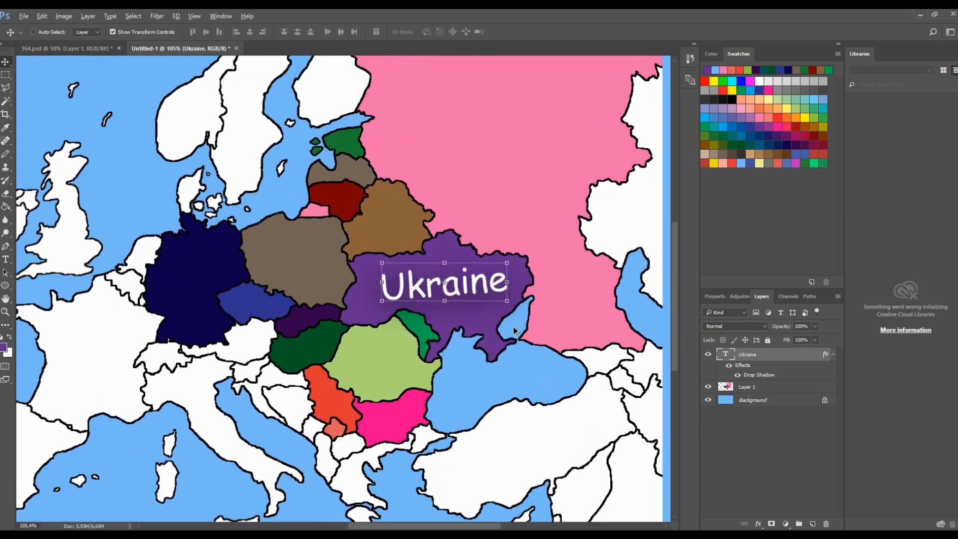
{"action": "scroll", "coordinate": [456, 293], "scroll_direction": "down", "scroll_amount": 2}
{"action": "mouse_move", "coordinate": [461, 263]}
{"action": "left_mouse_down"}
{"action": "mouse_move", "coordinate": [453, 289]}
{"action": "mouse_move", "coordinate": [383, 331]}
{"action": "mouse_move", "coordinate": [368, 353]}
{"action": "mouse_move", "coordinate": [389, 341]}
{"action": "mouse_move", "coordinate": [386, 358]}
{"action": "mouse_move", "coordinate": [502, 124]}
{"action": "mouse_move", "coordinate": [232, 264]}
{"action": "mouse_move", "coordinate": [240, 252]}
{"action": "left_mouse_up"}
- Retype the label copy over Poland as Poland with the Type tool
{"action": "key", "text": "s"}
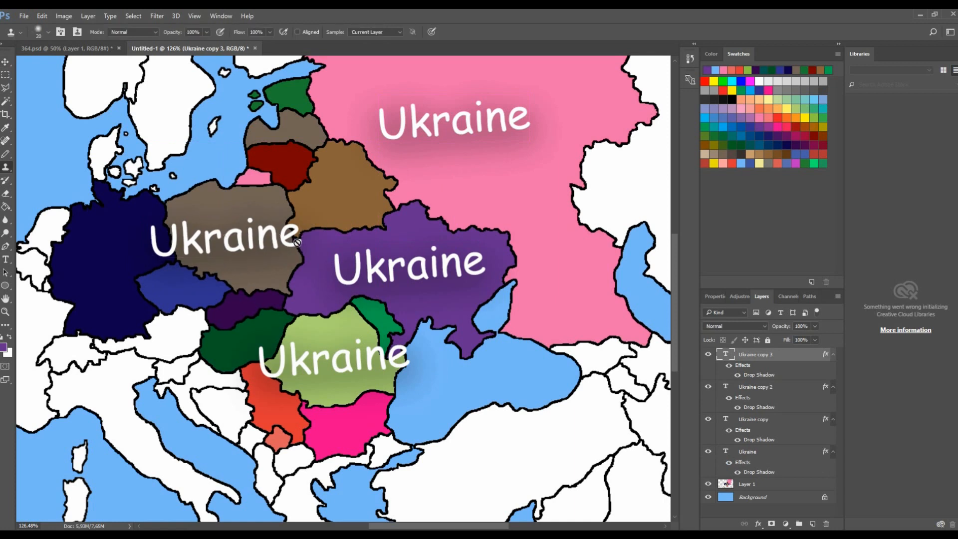
{"action": "key", "text": "t"}
{"action": "left_click", "coordinate": [297, 240]}
{"action": "key", "text": "ctrl+a"}
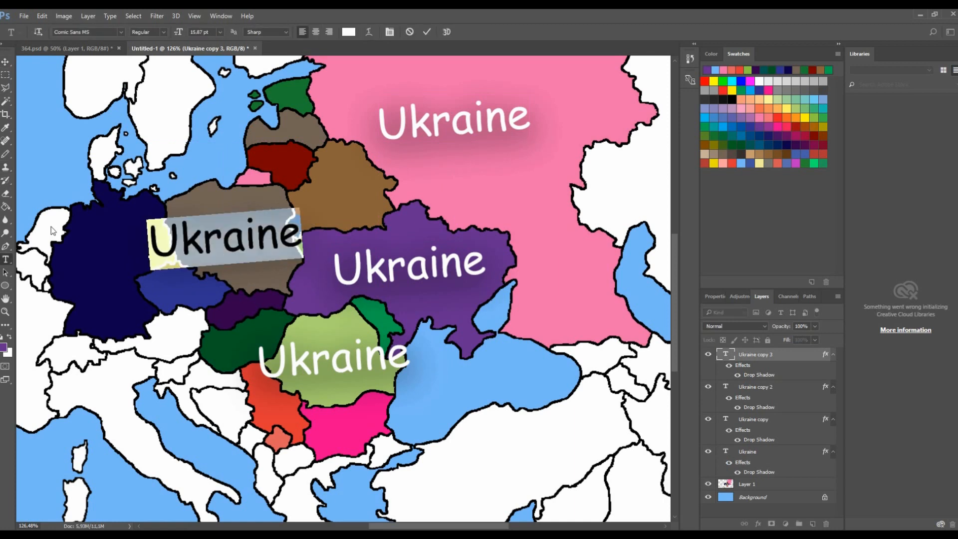
{"action": "type", "text": "Pola"}
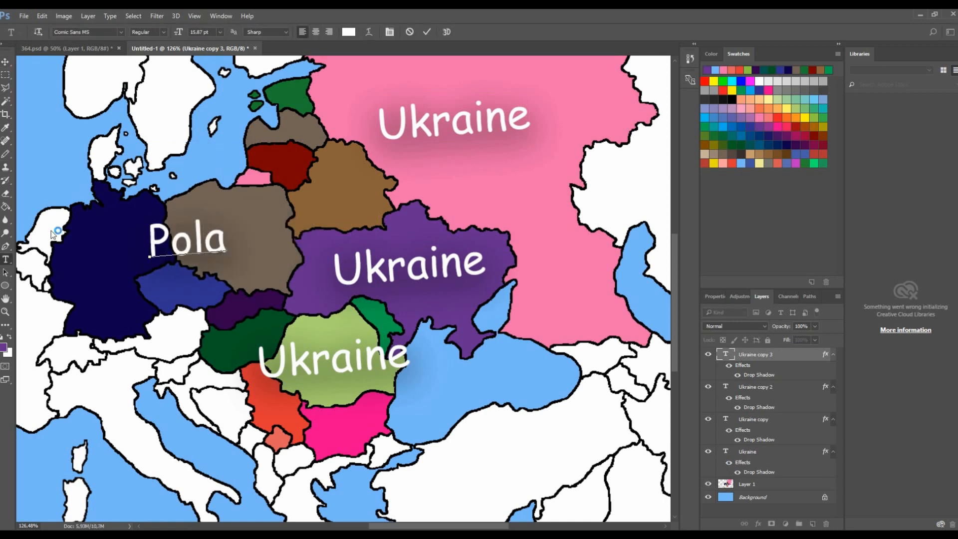
{"action": "type", "text": "nd"}
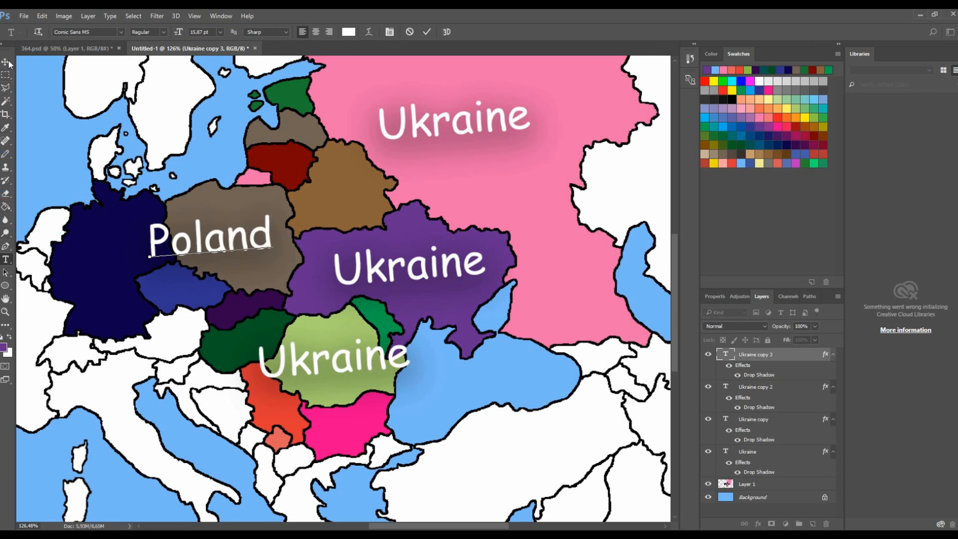
- Nudge the Poland label slightly downward with Free Transform, commit it and fit the map on screen
{"action": "left_click", "coordinate": [9, 64]}
{"action": "scroll", "coordinate": [178, 170], "scroll_direction": "up", "scroll_amount": 3}
{"action": "key", "text": "ctrl+t"}
{"action": "mouse_move", "coordinate": [306, 224]}
{"action": "left_mouse_down"}
{"action": "mouse_move", "coordinate": [287, 234]}
{"action": "mouse_move", "coordinate": [312, 231]}
{"action": "left_mouse_up"}
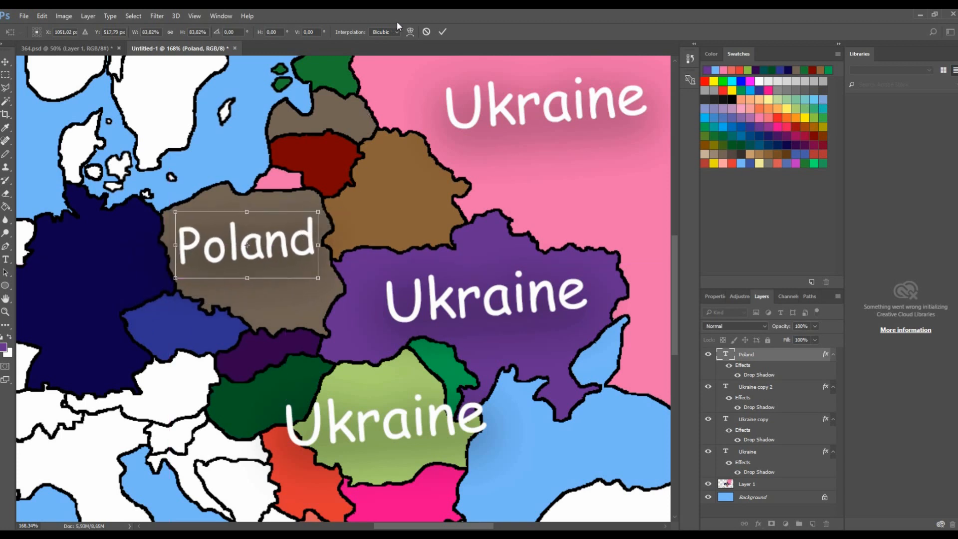
{"action": "left_click", "coordinate": [442, 31]}
{"action": "key", "text": "ctrl+0"}
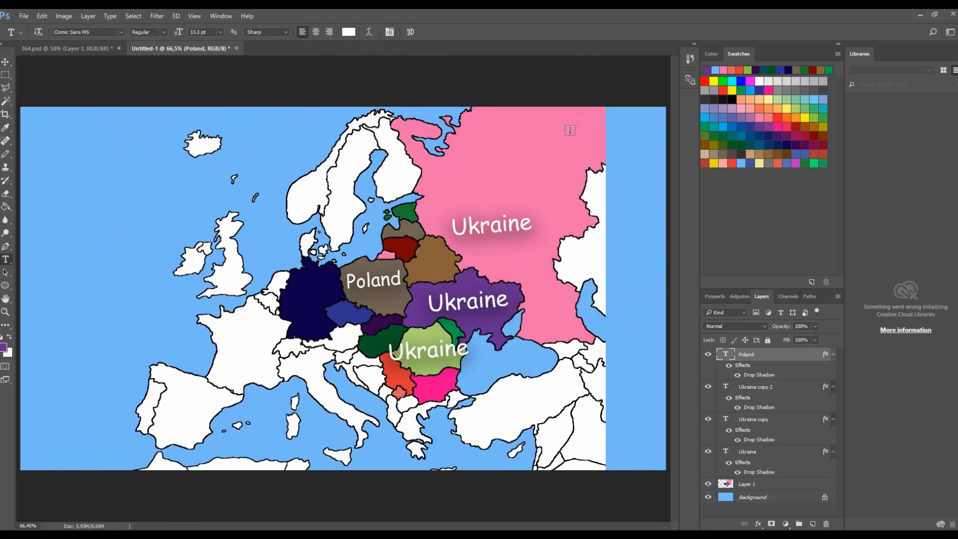
- Replace the text of the label copy over Russia with Soviet Union
{"action": "left_click", "coordinate": [524, 218]}
{"action": "key", "text": "ctrl+a"}
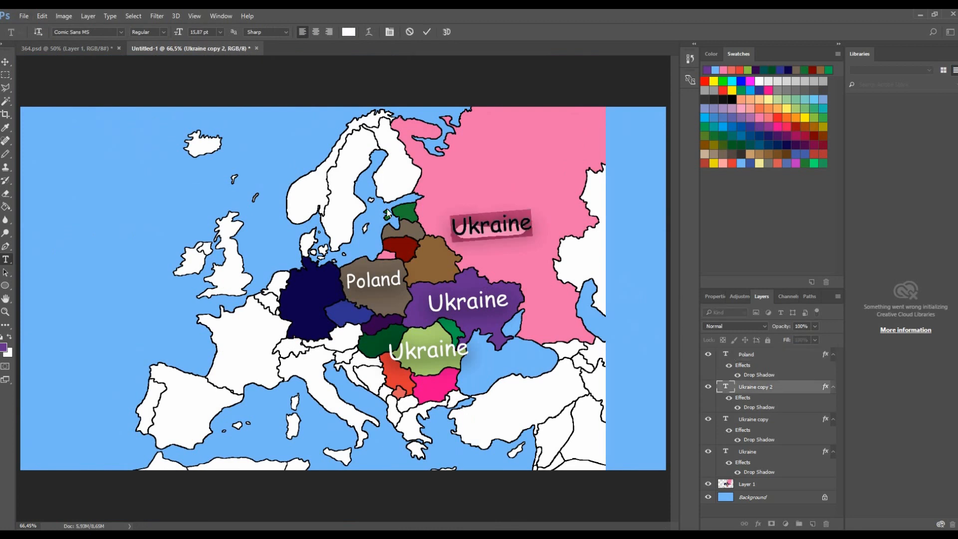
{"action": "type", "text": "Eastern Ukra"}
{"action": "key", "text": "BackSpace"}
{"action": "key", "text": "ctrl+a"}
{"action": "key", "text": "BackSpace"}
{"action": "type", "text": "Chech"}
{"action": "key", "text": "BackSpace"}
{"action": "key", "text": "ctrl+a"}
{"action": "key", "text": "BackSpace"}
{"action": "type", "text": "S"}
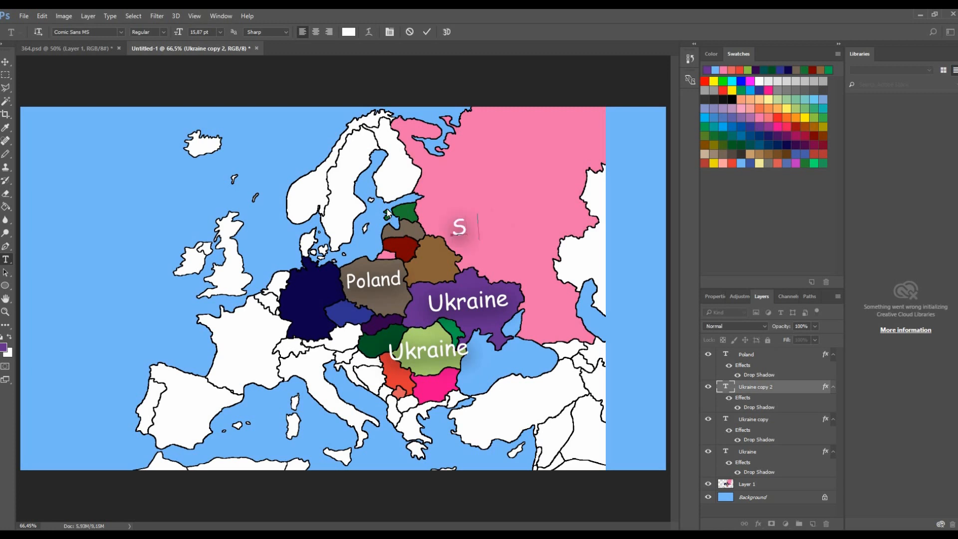
{"action": "type", "text": "oviet"}
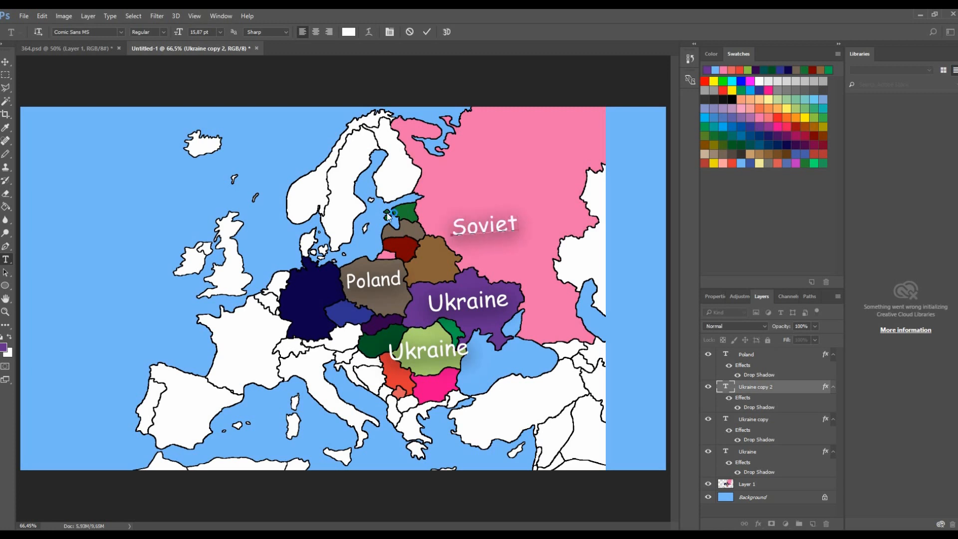
{"action": "type", "text": " Union"}
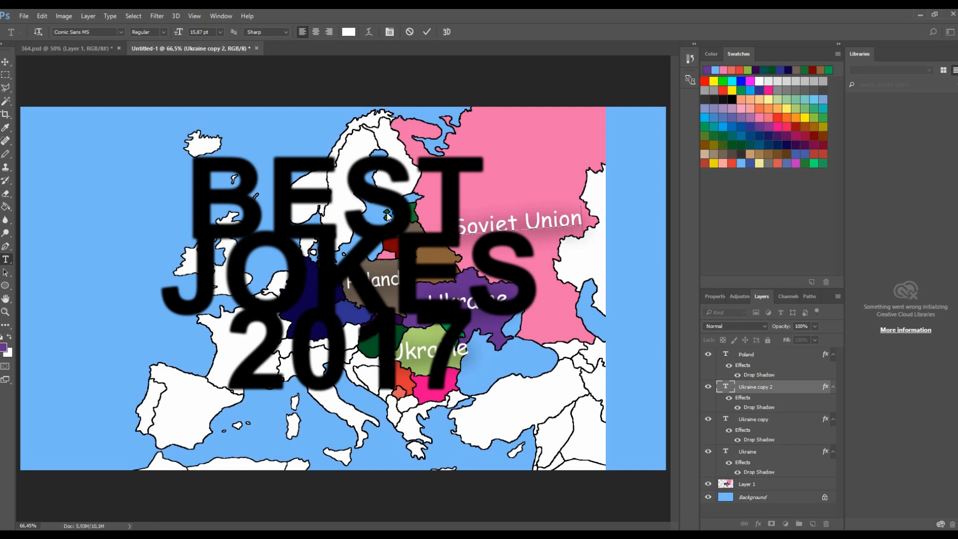
- Rotate the Soviet Union label about -36°, scale it to about 141% and place it diagonally across Russia
{"action": "left_click", "coordinate": [5, 61]}
{"action": "left_click_drag", "start_coordinate": [453, 197], "coordinate": [447, 232]}
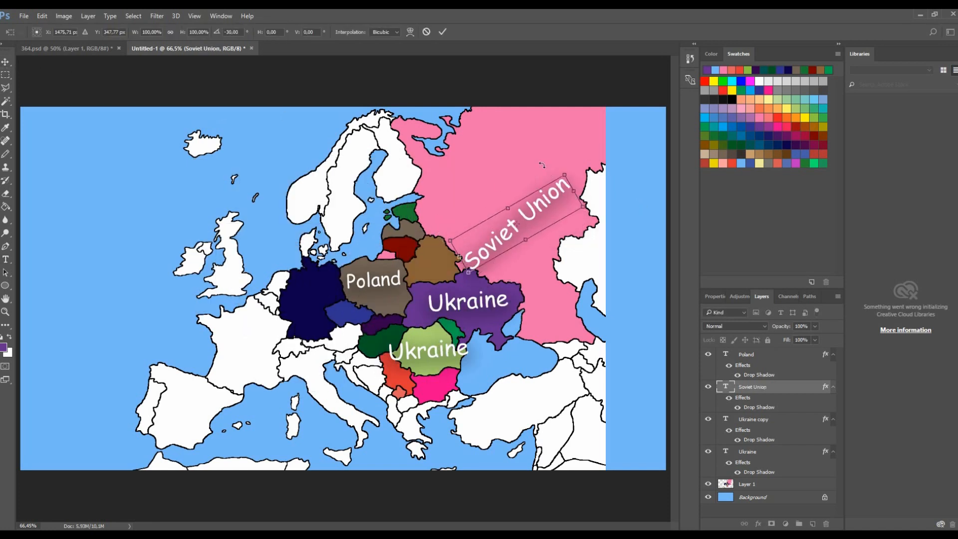
{"action": "left_click_drag", "start_coordinate": [569, 179], "coordinate": [608, 138]}
{"action": "left_click_drag", "start_coordinate": [430, 222], "coordinate": [412, 153]}
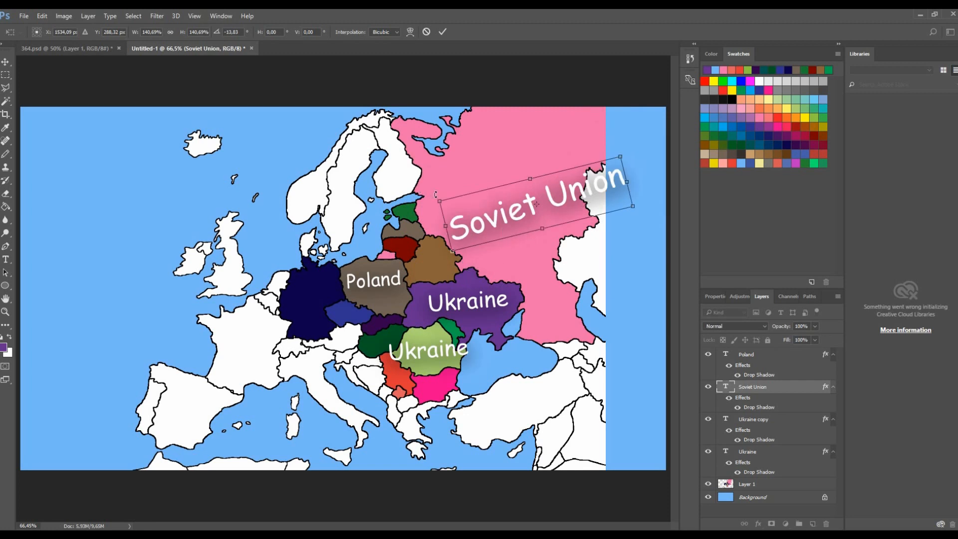
{"action": "left_click_drag", "start_coordinate": [434, 193], "coordinate": [438, 232]}
{"action": "left_click_drag", "start_coordinate": [587, 182], "coordinate": [570, 151]}
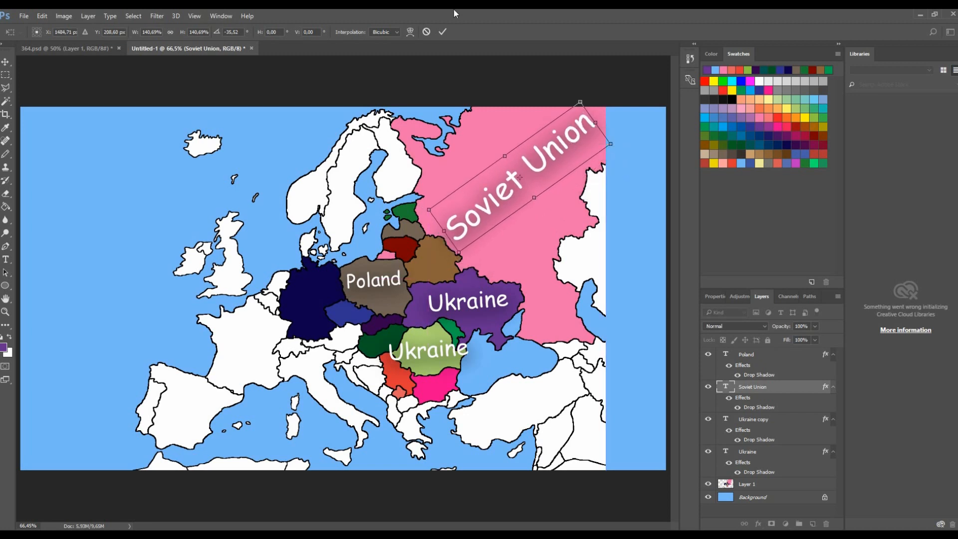
{"action": "left_click", "coordinate": [442, 32]}
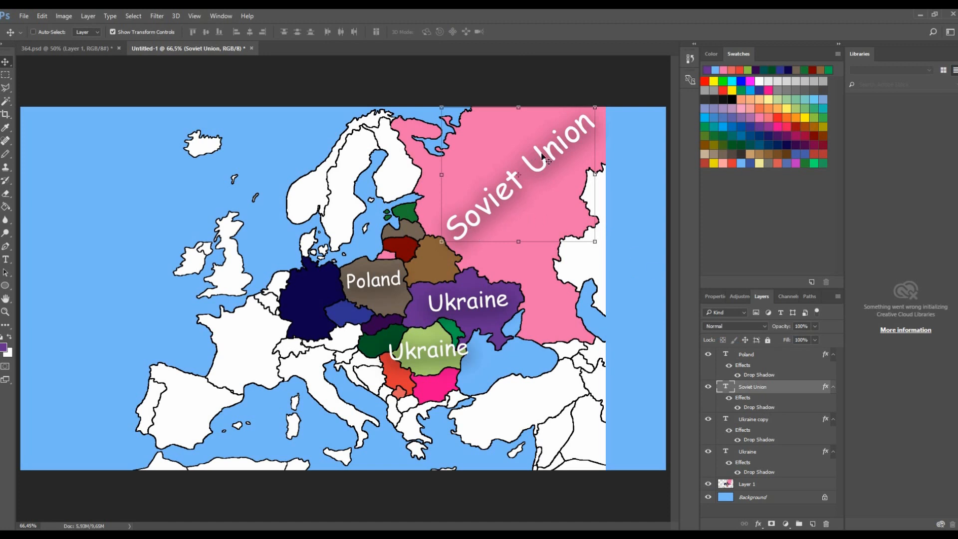
- Select the remaining label copy and retype it as Romania
{"action": "left_click", "coordinate": [763, 424]}
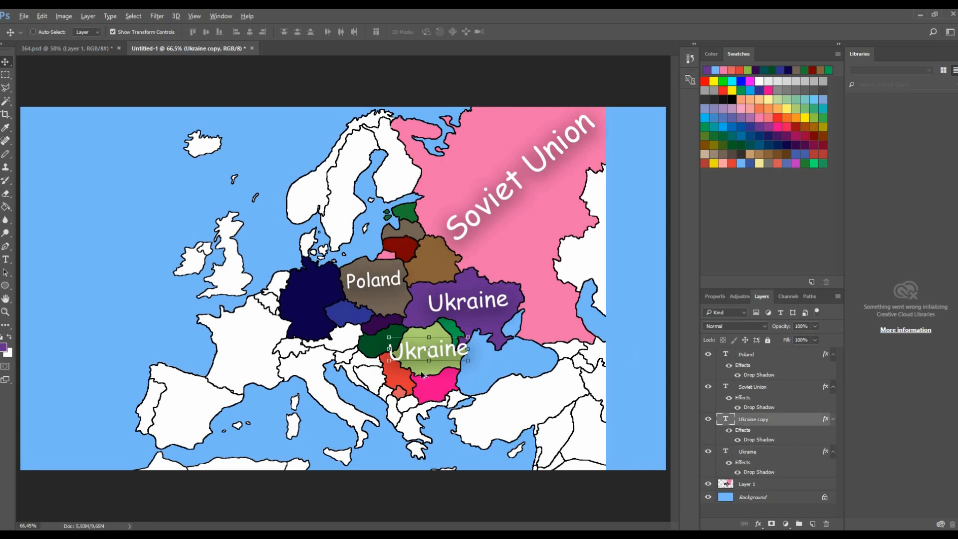
{"action": "scroll", "coordinate": [422, 375], "scroll_direction": "up", "scroll_amount": 3}
{"action": "double_click", "coordinate": [479, 340]}
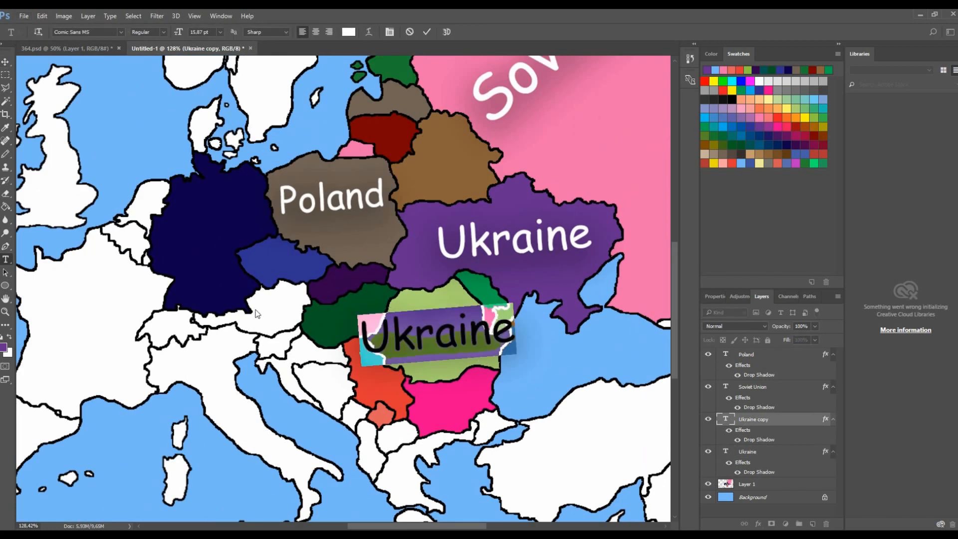
{"action": "type", "text": "Romania"}
{"action": "left_click", "coordinate": [5, 64]}
- Resize and reposition the Romania label with Free Transform so it fits inside Romania
{"action": "scroll", "coordinate": [469, 318], "scroll_direction": "up", "scroll_amount": 3}
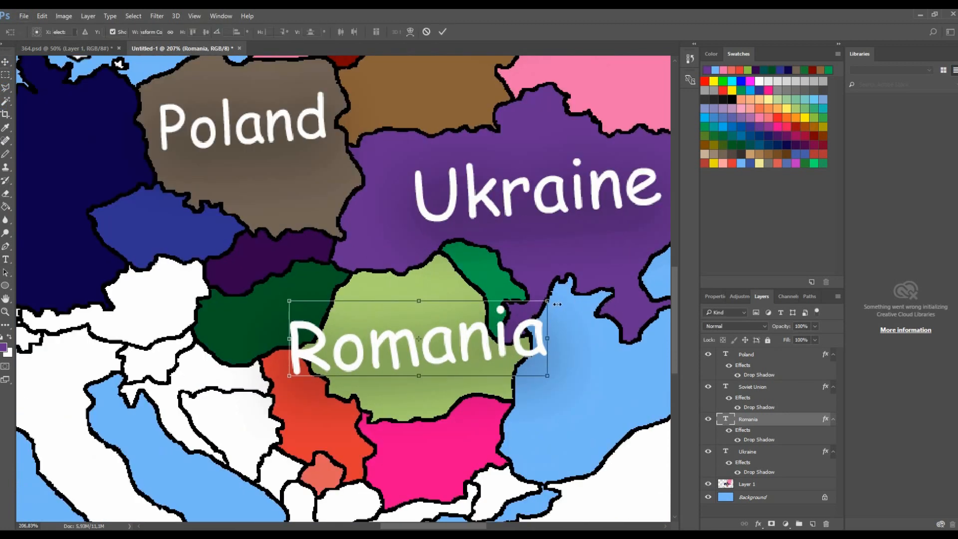
{"action": "left_click_drag", "start_coordinate": [557, 304], "coordinate": [475, 321]}
{"action": "left_click_drag", "start_coordinate": [438, 364], "coordinate": [479, 363]}
{"action": "left_click_drag", "start_coordinate": [551, 313], "coordinate": [554, 334]}
{"action": "left_click_drag", "start_coordinate": [482, 373], "coordinate": [478, 371]}
{"action": "scroll", "coordinate": [479, 367], "scroll_direction": "down", "scroll_amount": 2}
{"action": "left_click", "coordinate": [443, 32]}
{"action": "scroll", "coordinate": [472, 285], "scroll_direction": "down", "scroll_amount": 2}
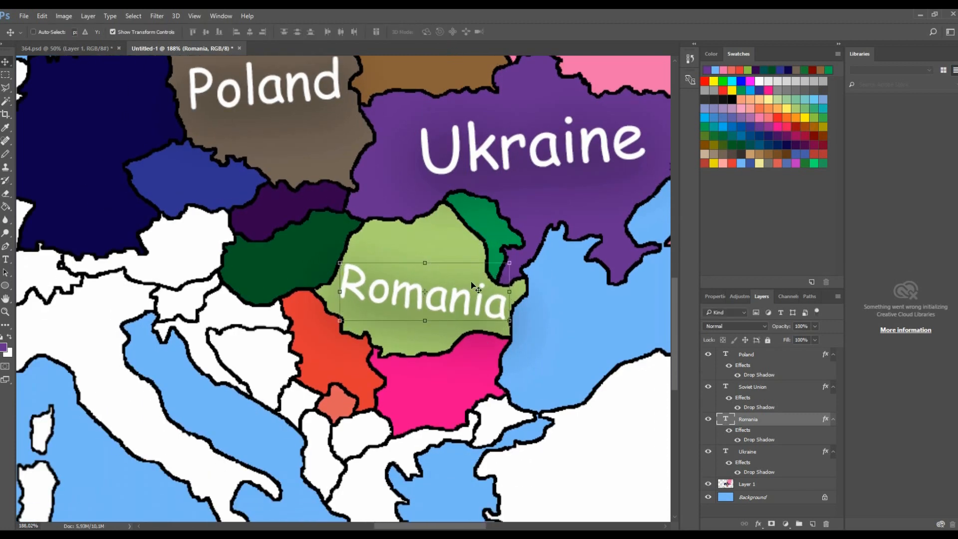
- Duplicate the Romania label onto the pink country below and retype it as Macedonia
{"action": "scroll", "coordinate": [473, 287], "scroll_direction": "up", "scroll_amount": 2}
{"action": "left_click_drag", "start_coordinate": [456, 272], "coordinate": [452, 387]}
{"action": "key", "text": "t"}
{"action": "key", "text": "Return"}
{"action": "type", "text": "Macedo"}
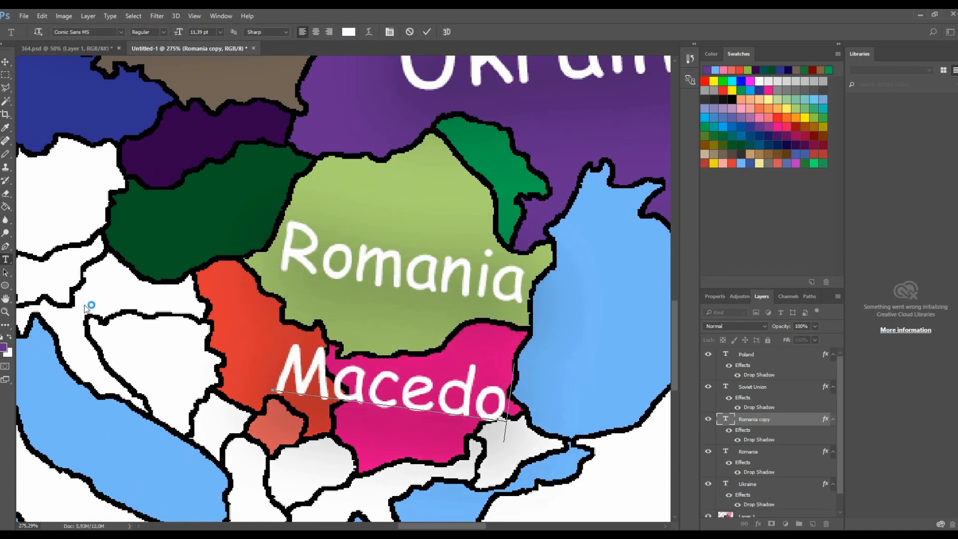
{"action": "type", "text": "nia"}
{"action": "left_click", "coordinate": [6, 61]}
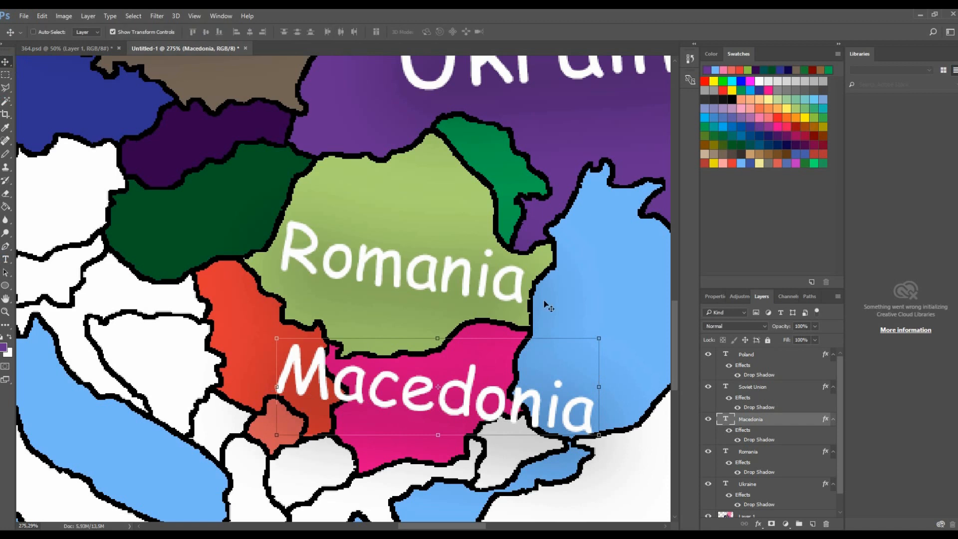
- Scale down and tilt the Macedonia label so it fits inside the pink country
{"action": "left_click", "coordinate": [600, 337]}
{"action": "left_click_drag", "start_coordinate": [575, 351], "coordinate": [417, 308]}
{"action": "left_click_drag", "start_coordinate": [405, 368], "coordinate": [504, 348]}
{"action": "left_click_drag", "start_coordinate": [495, 308], "coordinate": [469, 325]}
{"action": "left_click_drag", "start_coordinate": [462, 366], "coordinate": [469, 369]}
{"action": "left_click", "coordinate": [442, 31]}
{"action": "scroll", "coordinate": [427, 231], "scroll_direction": "down", "scroll_amount": 3}
- Duplicate the Macedonia label onto Greece and retype it as Hater Land
{"action": "left_click_drag", "start_coordinate": [457, 268], "coordinate": [373, 405]}
{"action": "scroll", "coordinate": [512, 360], "scroll_direction": "down", "scroll_amount": 3}
{"action": "key", "text": "t"}
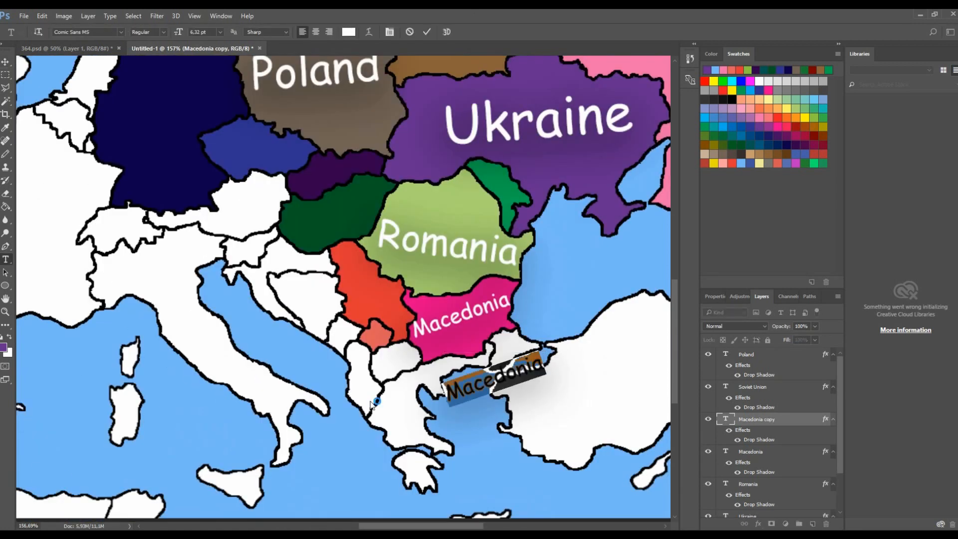
{"action": "type", "text": "Hater"}
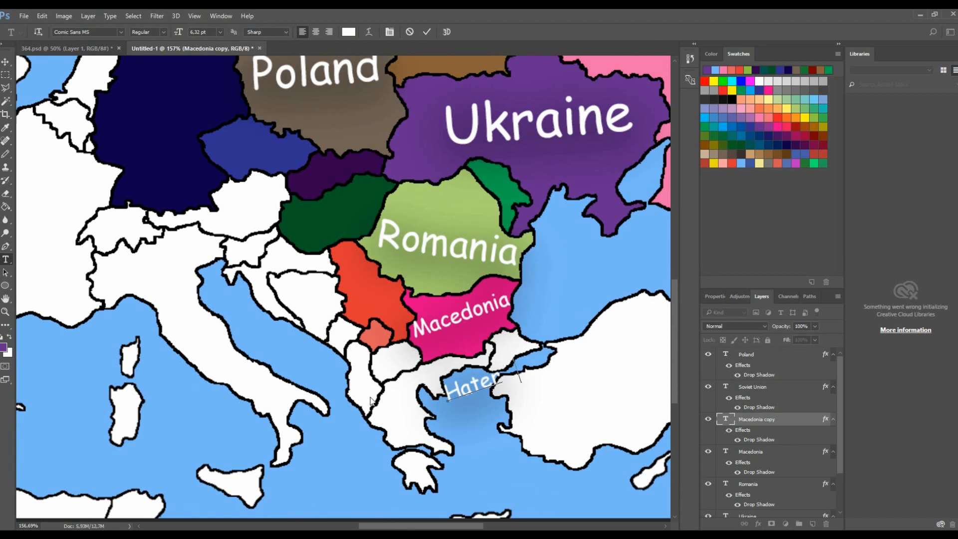
{"action": "type", "text": " Land"}
{"action": "left_click", "coordinate": [6, 62]}
- Rotate the Hater Land label about 65°, shrink it to about 40% and place it over Albania
{"action": "scroll", "coordinate": [524, 333], "scroll_direction": "up", "scroll_amount": 2}
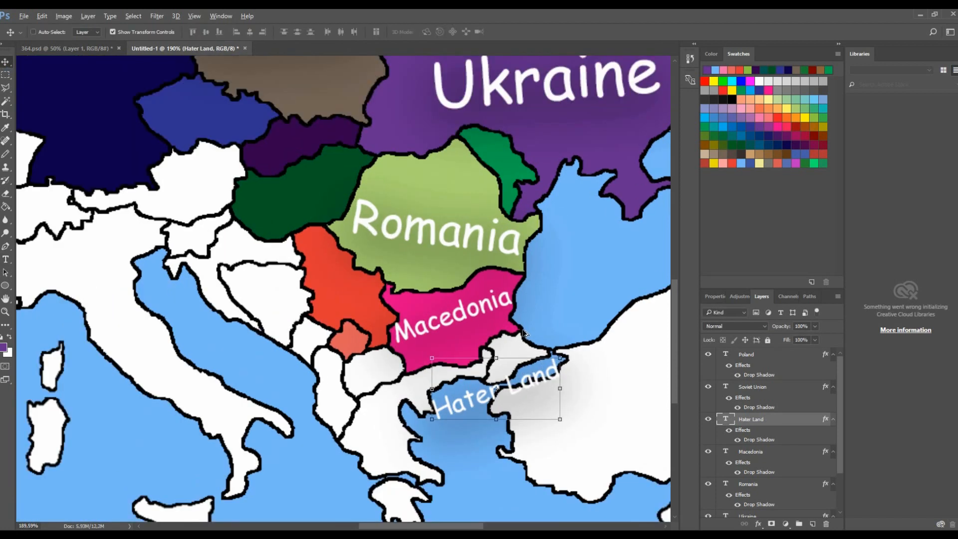
{"action": "scroll", "coordinate": [524, 334], "scroll_direction": "up", "scroll_amount": 1}
{"action": "key", "text": "ctrl+t"}
{"action": "left_click_drag", "start_coordinate": [568, 363], "coordinate": [346, 390]}
{"action": "left_click_drag", "start_coordinate": [333, 393], "coordinate": [298, 408]}
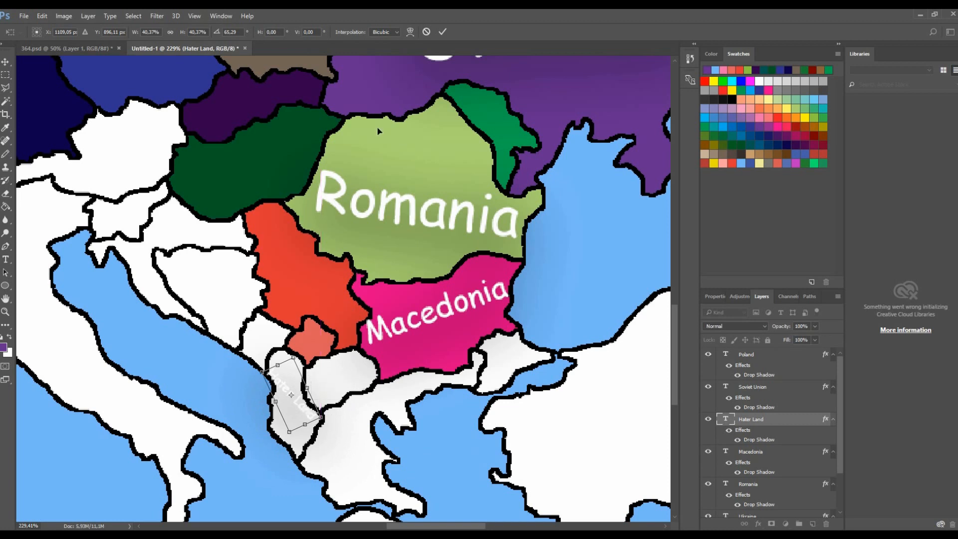
{"action": "left_click", "coordinate": [447, 28]}
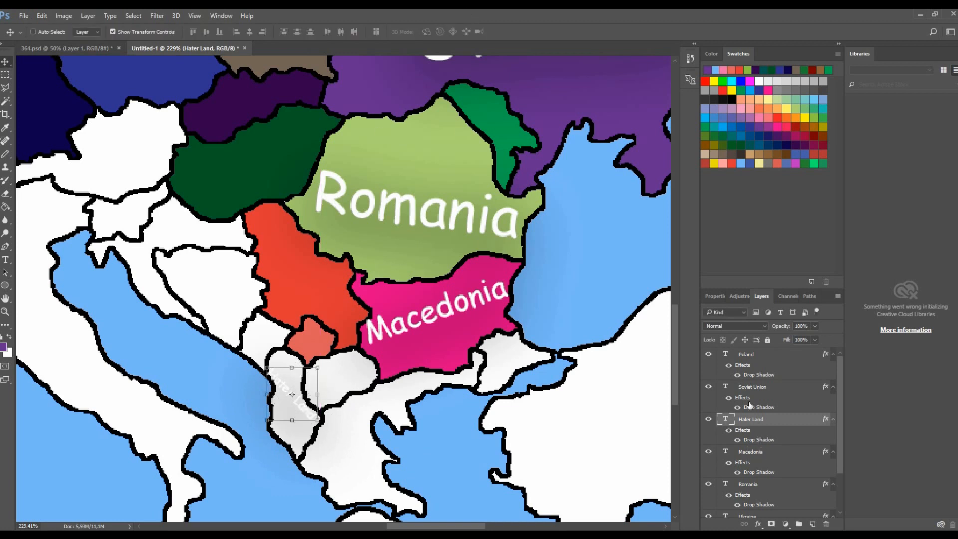
- Duplicate the Macedonia label onto Turkey and retype it as Kebabbbb
{"action": "left_click", "coordinate": [758, 456]}
{"action": "left_click_drag", "start_coordinate": [470, 302], "coordinate": [635, 418]}
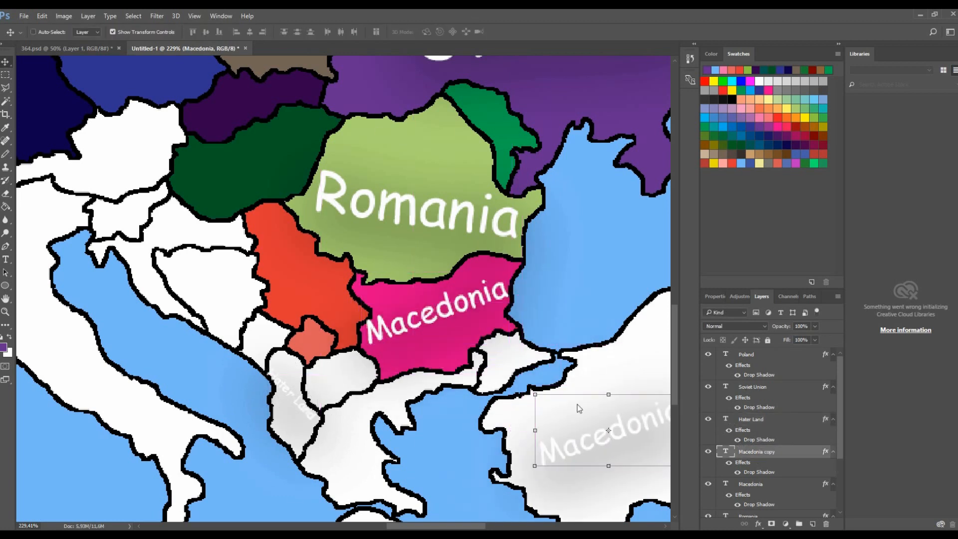
{"action": "scroll", "coordinate": [578, 407], "scroll_direction": "down", "scroll_amount": 1}
{"action": "left_click_drag", "start_coordinate": [428, 526], "coordinate": [448, 525]}
{"action": "key", "text": "t"}
{"action": "left_click_drag", "start_coordinate": [542, 424], "coordinate": [274, 444]}
{"action": "type", "text": "Keb"}
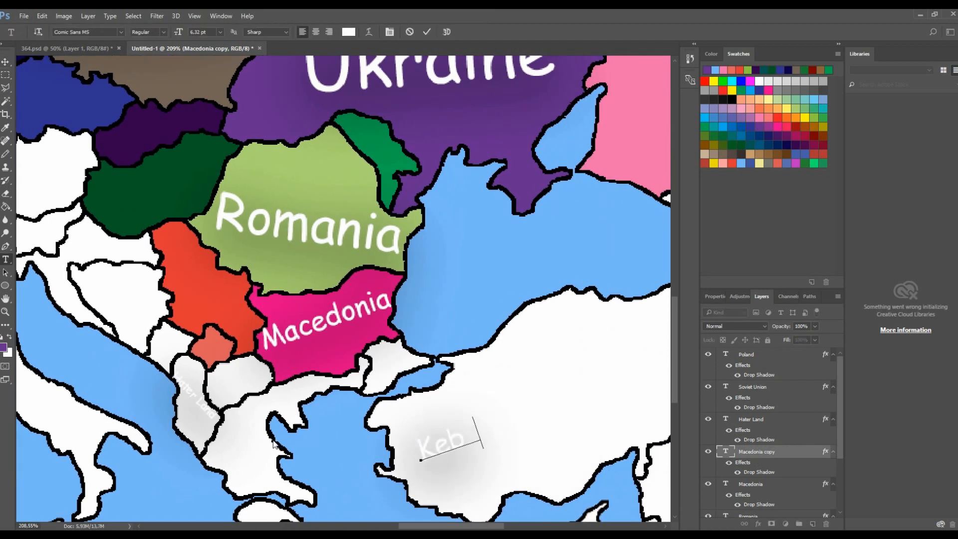
{"action": "type", "text": "ab"}
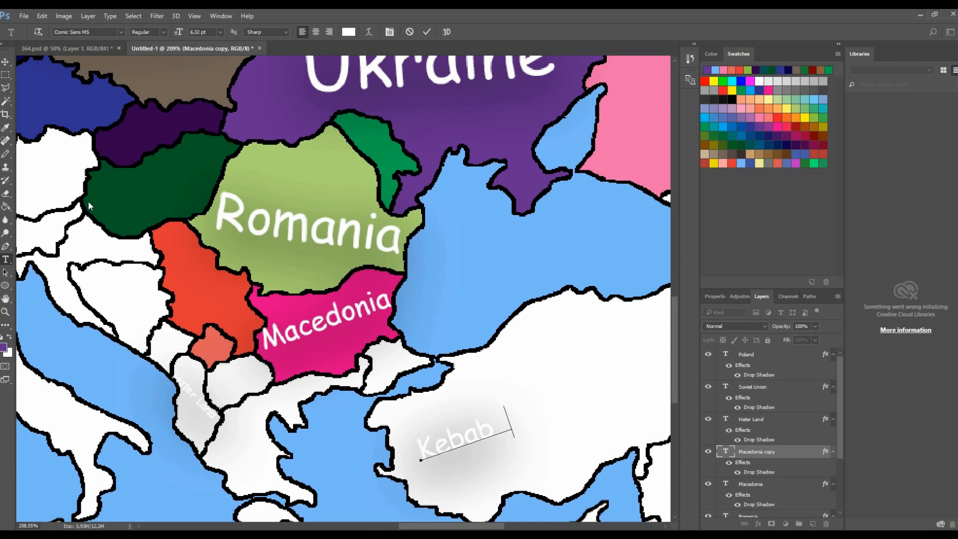
{"action": "type", "text": "bbb"}
{"action": "left_click", "coordinate": [6, 62]}
- Enlarge the Kebabbbb label with Free Transform so it spans Turkey
{"action": "scroll", "coordinate": [437, 327], "scroll_direction": "down", "scroll_amount": 3}
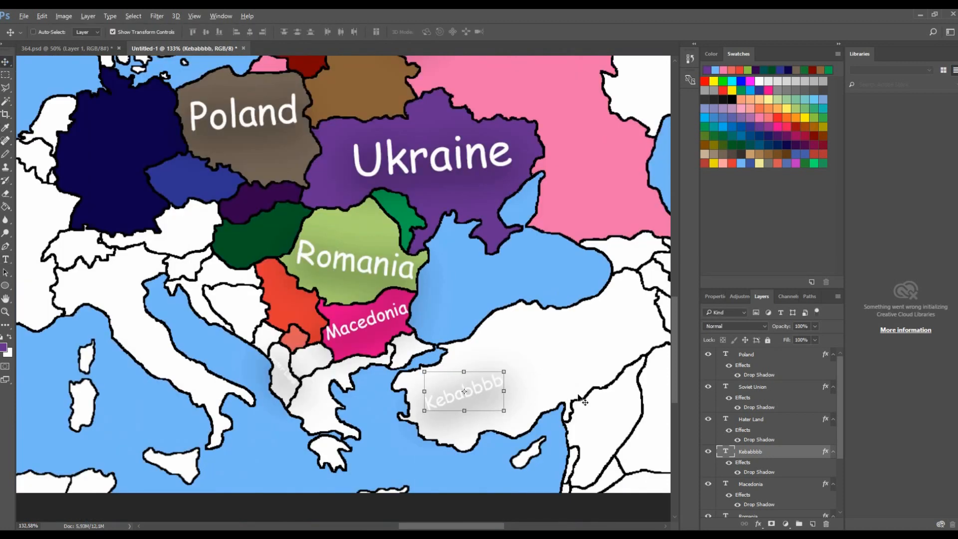
{"action": "left_click_drag", "start_coordinate": [504, 372], "coordinate": [633, 299]}
{"action": "left_click", "coordinate": [442, 31]}
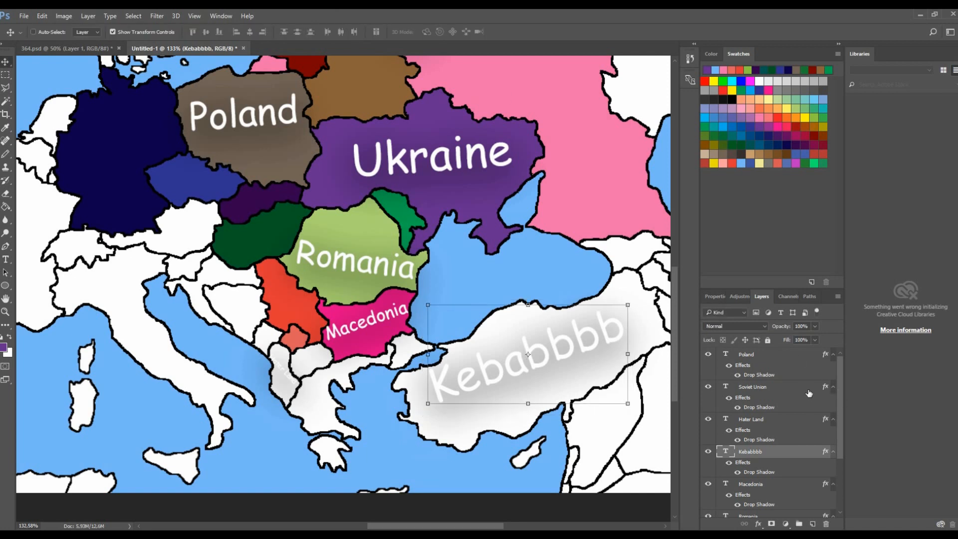
- Group all the country label layers into a group named Names
{"action": "left_click", "coordinate": [794, 365]}
{"action": "scroll", "coordinate": [783, 410], "scroll_direction": "down", "scroll_amount": 3}
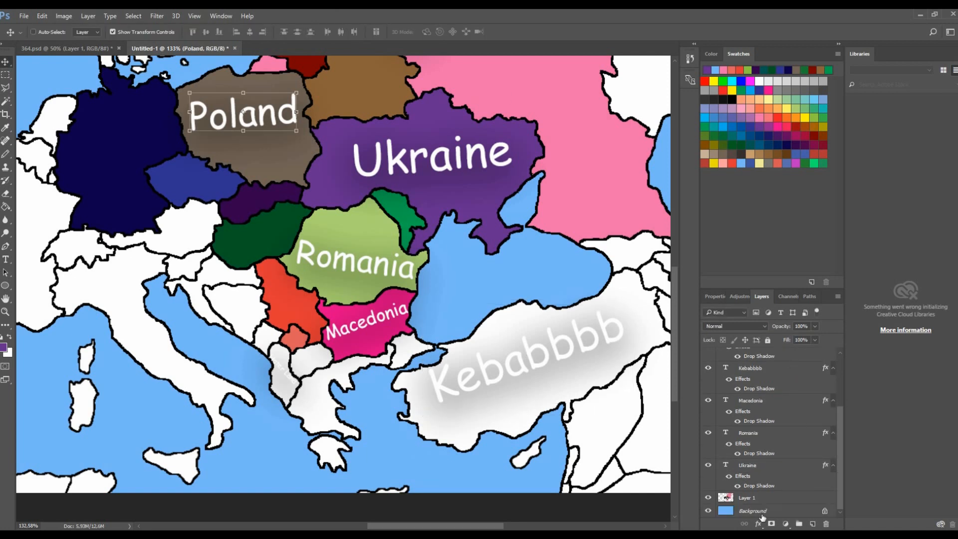
{"action": "left_click", "coordinate": [766, 466], "text": "shift"}
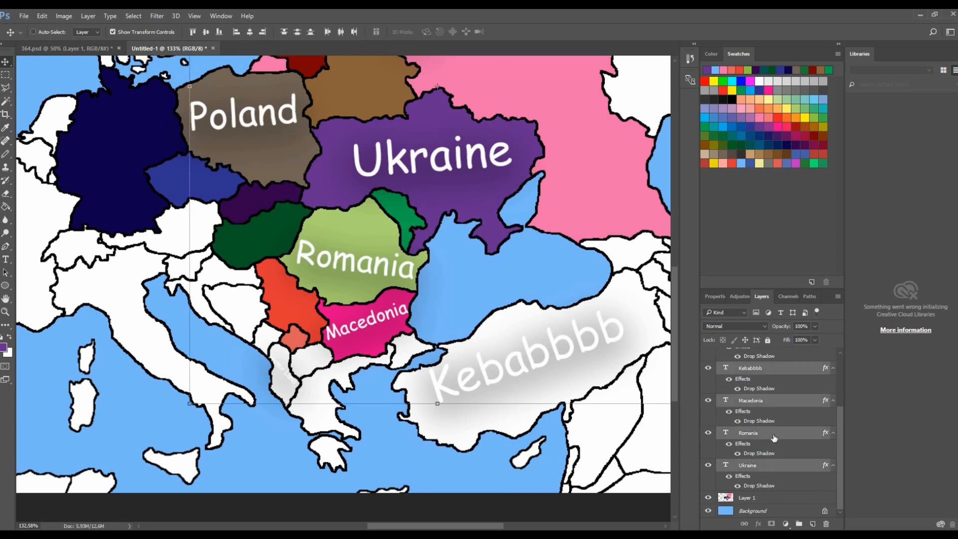
{"action": "left_click", "coordinate": [761, 466]}
{"action": "scroll", "coordinate": [756, 462], "scroll_direction": "up", "scroll_amount": 3}
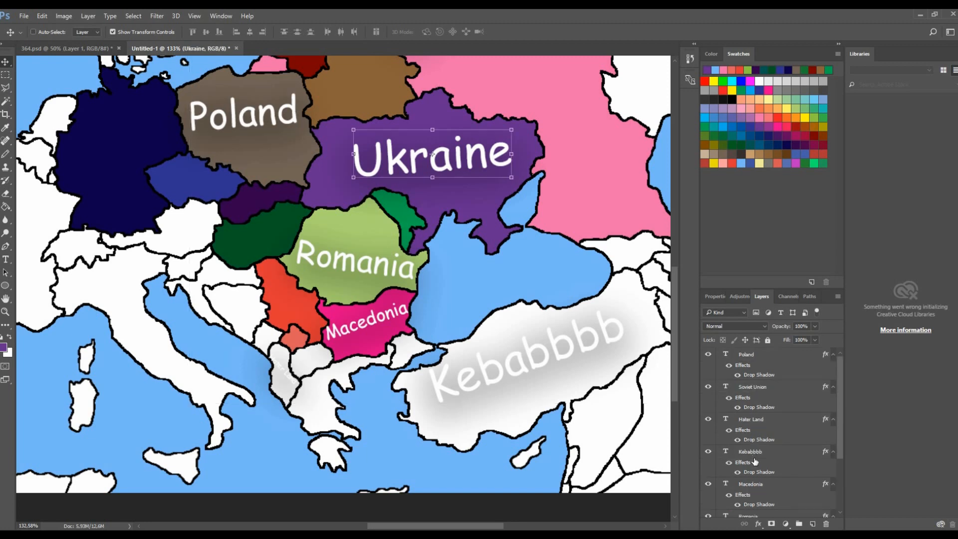
{"action": "left_click", "coordinate": [763, 359], "text": "shift"}
{"action": "key", "text": "ctrl+0"}
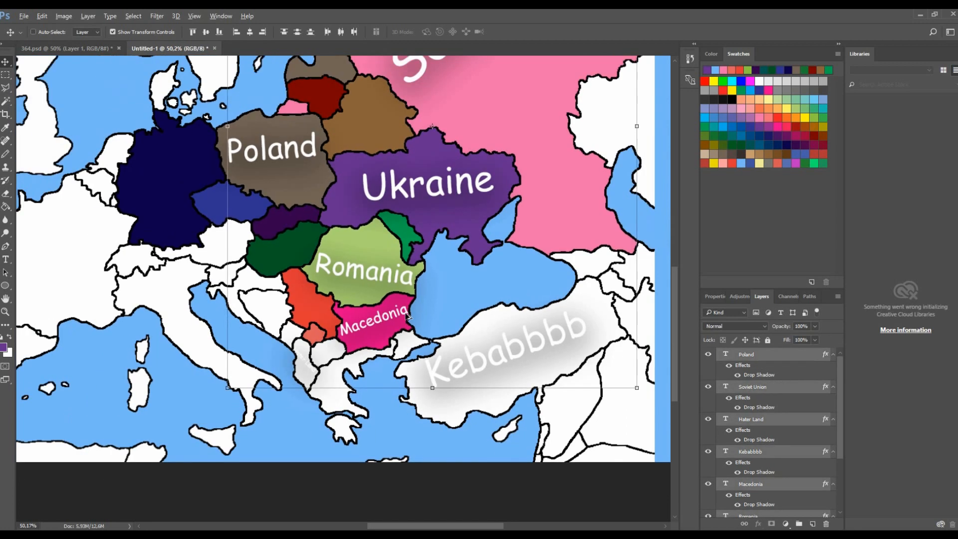
{"action": "scroll", "coordinate": [753, 435], "scroll_direction": "down", "scroll_amount": 3}
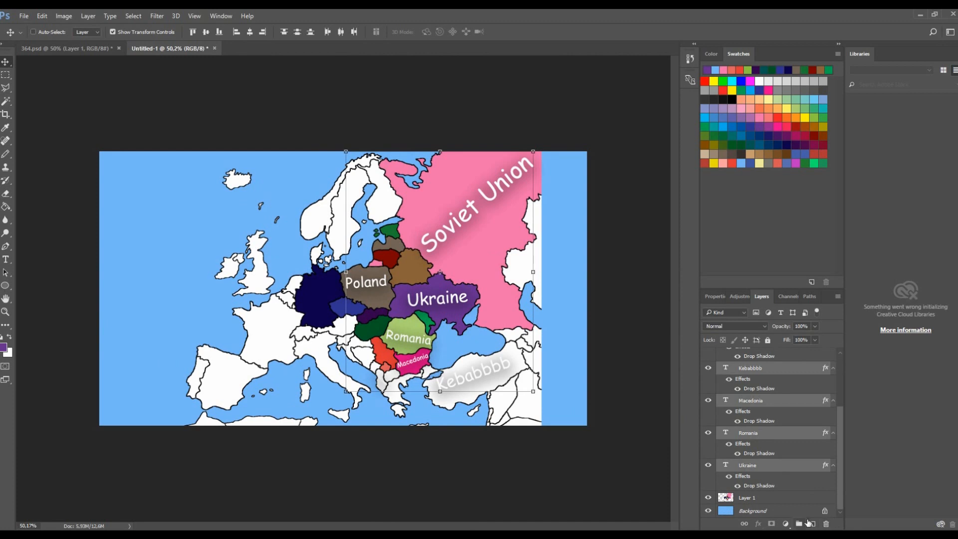
{"action": "key", "text": "ctrl+g"}
{"action": "double_click", "coordinate": [747, 357]}
{"action": "type", "text": "Names"}
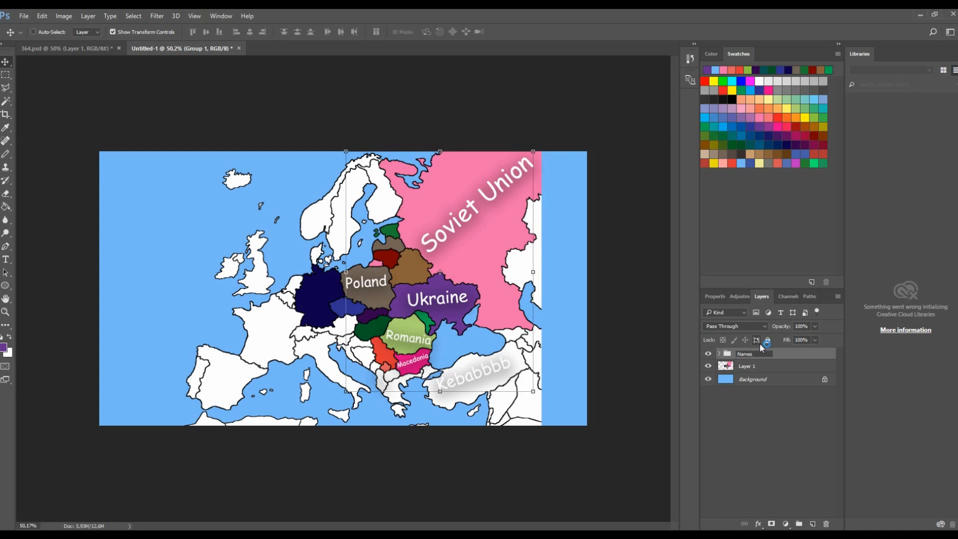
{"action": "left_click", "coordinate": [708, 354]}
{"action": "left_click", "coordinate": [709, 354]}
{"action": "left_click", "coordinate": [719, 353]}
{"action": "scroll", "coordinate": [768, 439], "scroll_direction": "down", "scroll_amount": 5}
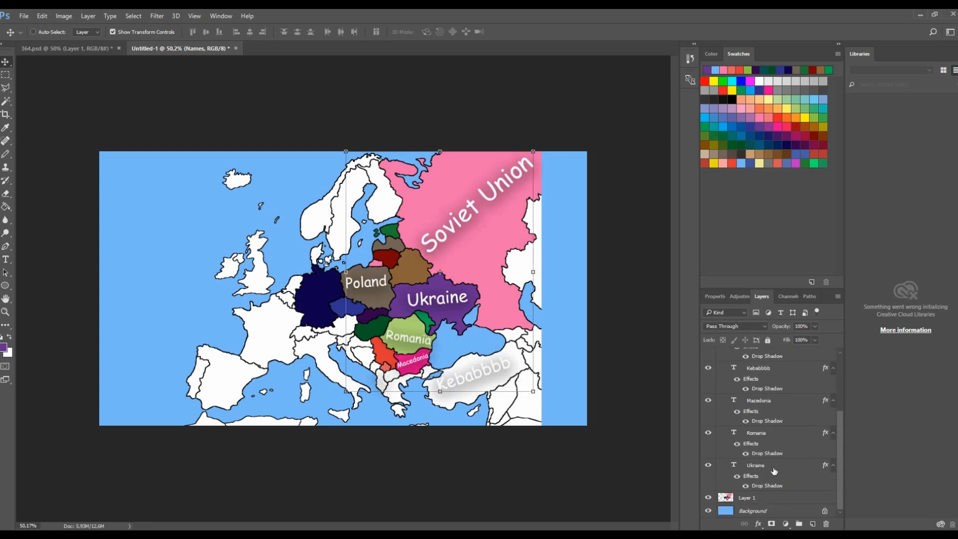
{"action": "left_click", "coordinate": [770, 466]}
{"action": "left_click", "coordinate": [778, 439]}
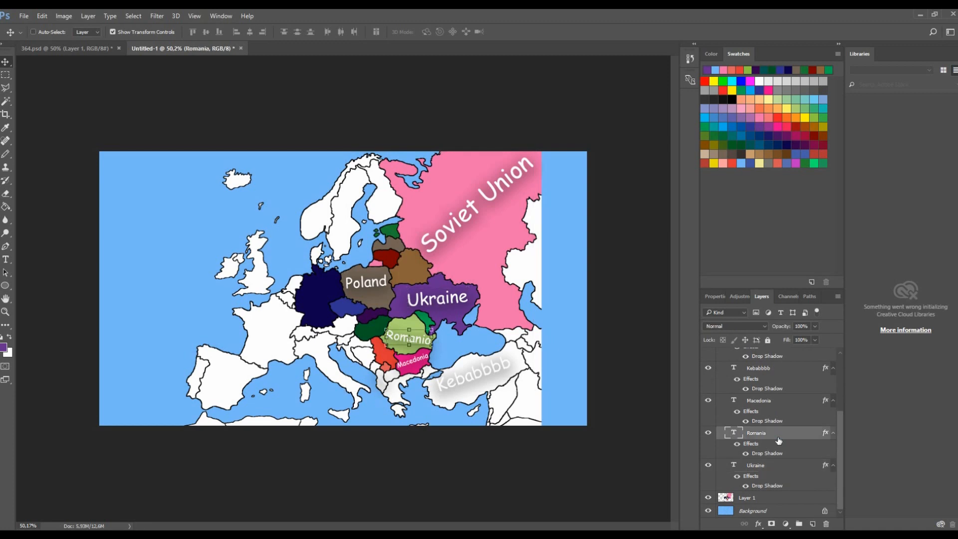
{"action": "left_click", "coordinate": [761, 487]}
{"action": "scroll", "coordinate": [759, 449], "scroll_direction": "up", "scroll_amount": 5}
- Fill Turkey with dark green on the map layer using the Paint Bucket
{"action": "left_click", "coordinate": [725, 354]}
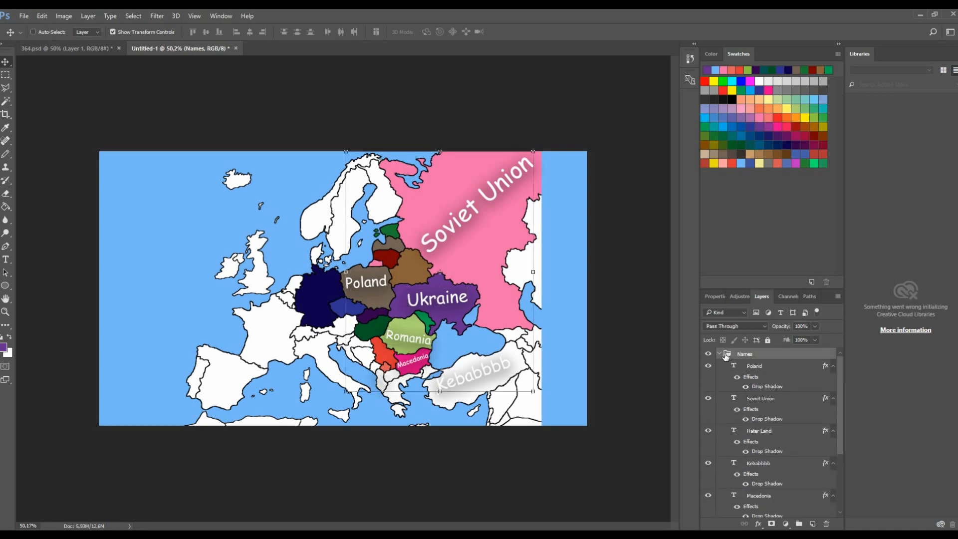
{"action": "left_click", "coordinate": [719, 354]}
{"action": "left_click", "coordinate": [751, 378]}
{"action": "left_click", "coordinate": [748, 367]}
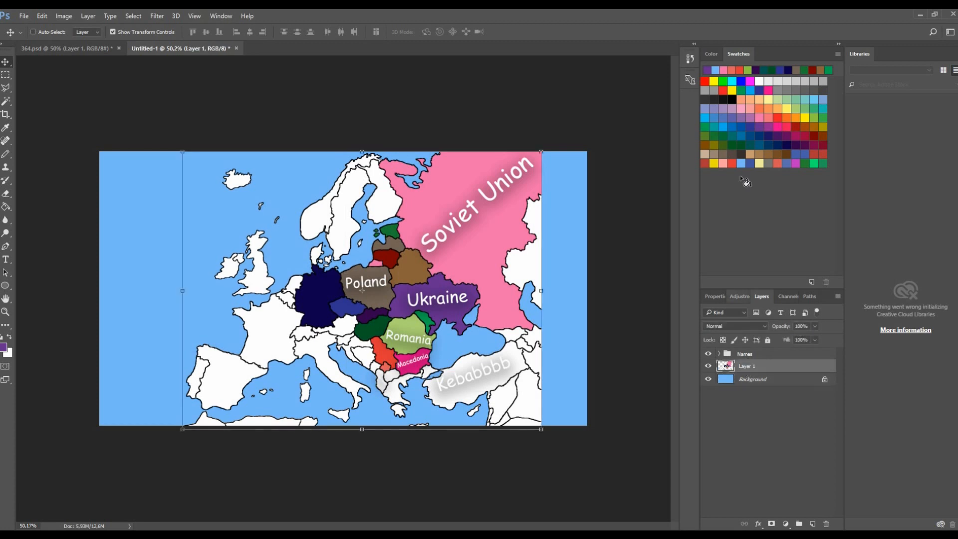
{"action": "left_click", "coordinate": [733, 164]}
{"action": "left_click", "coordinate": [728, 143]}
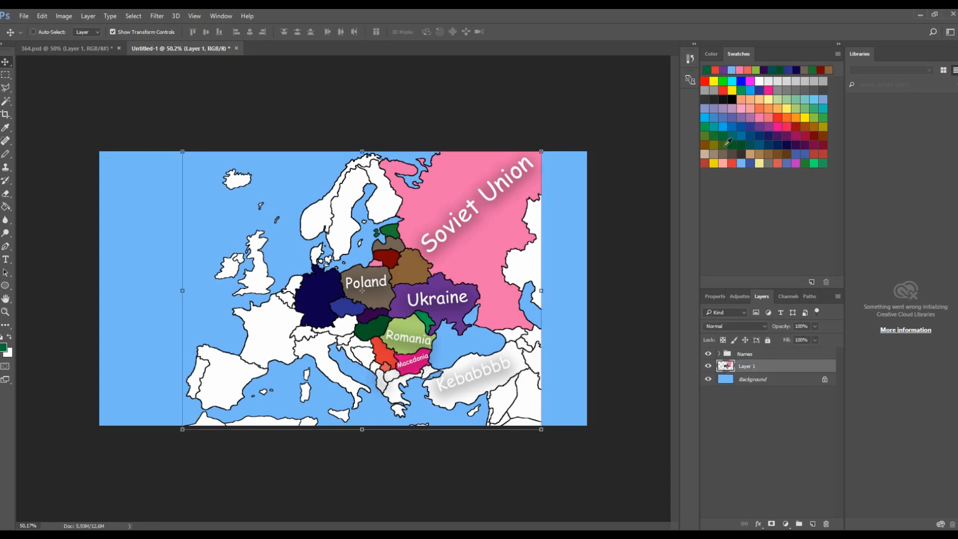
{"action": "key", "text": "g"}
{"action": "left_click", "coordinate": [441, 380]}
{"action": "scroll", "coordinate": [440, 380], "scroll_direction": "up", "scroll_amount": 3}
{"action": "left_click", "coordinate": [459, 400]}
{"action": "scroll", "coordinate": [532, 392], "scroll_direction": "up", "scroll_amount": 1}
- Fill a small western Balkan country with purple
{"action": "left_click", "coordinate": [758, 129]}
{"action": "left_click", "coordinate": [768, 128]}
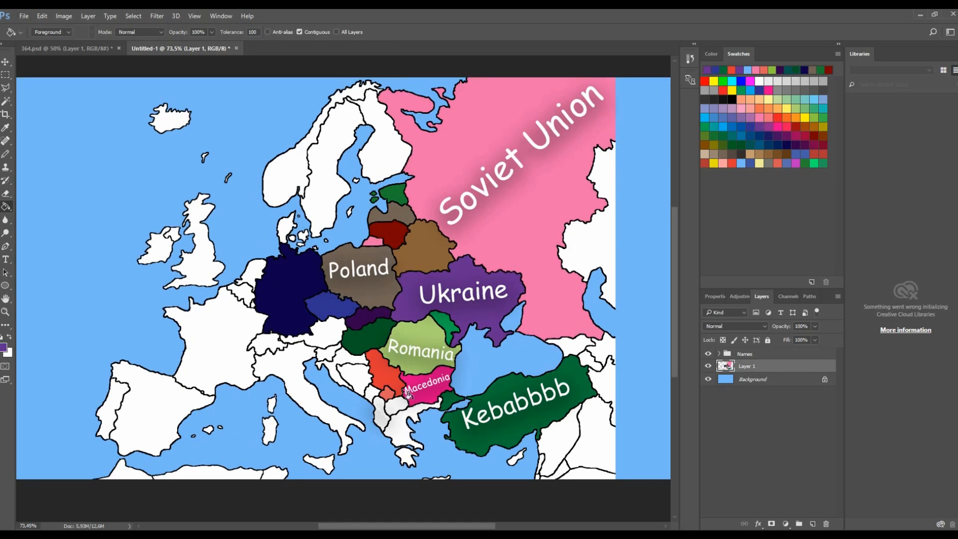
{"action": "left_click", "coordinate": [385, 421]}
- Zoom in and out to inspect the coloured map and toggle the background layer's visibility
{"action": "scroll", "coordinate": [400, 403], "scroll_direction": "down", "scroll_amount": 2}
{"action": "scroll", "coordinate": [433, 412], "scroll_direction": "down", "scroll_amount": 1}
{"action": "scroll", "coordinate": [449, 414], "scroll_direction": "up", "scroll_amount": 1}
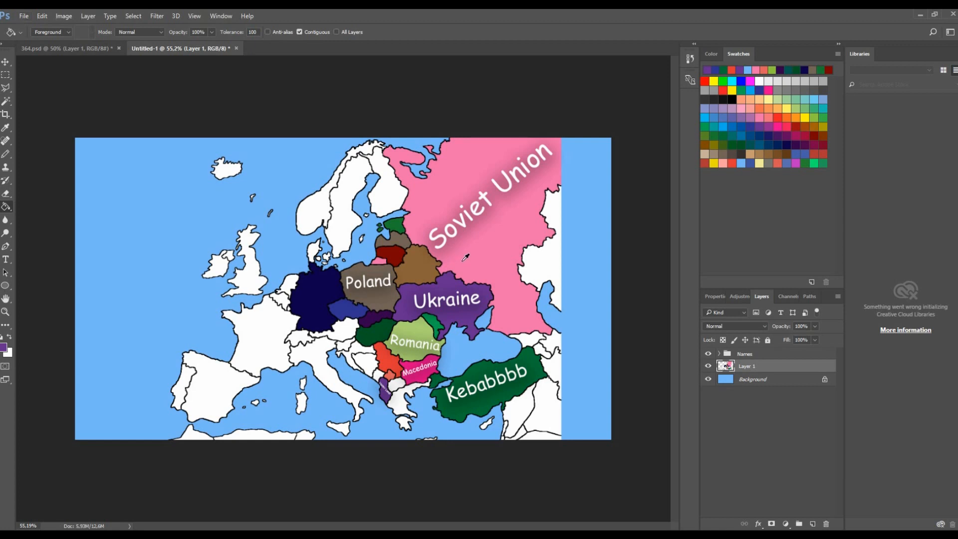
{"action": "scroll", "coordinate": [430, 273], "scroll_direction": "up", "scroll_amount": 5}
{"action": "scroll", "coordinate": [486, 304], "scroll_direction": "up", "scroll_amount": 2}
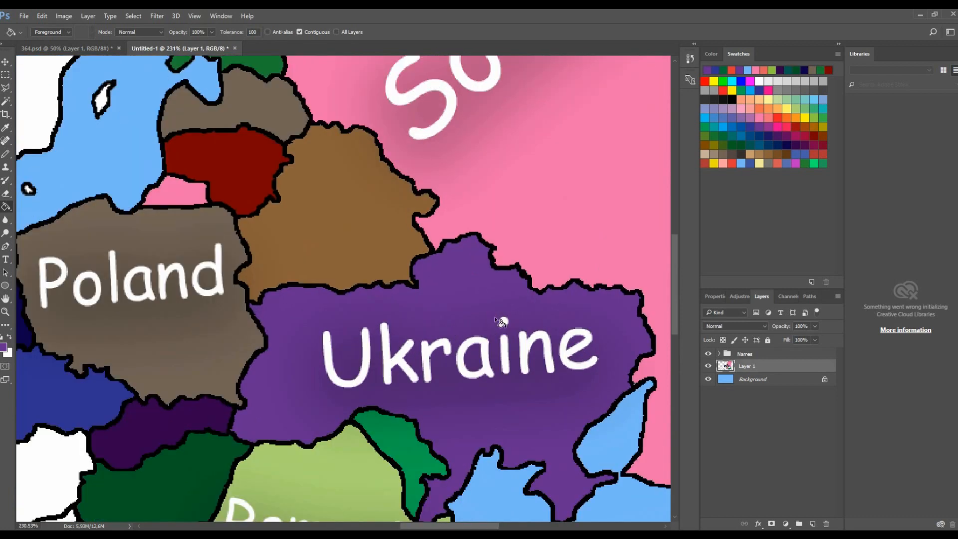
{"action": "scroll", "coordinate": [495, 316], "scroll_direction": "down", "scroll_amount": 5}
{"action": "scroll", "coordinate": [500, 310], "scroll_direction": "down", "scroll_amount": 1}
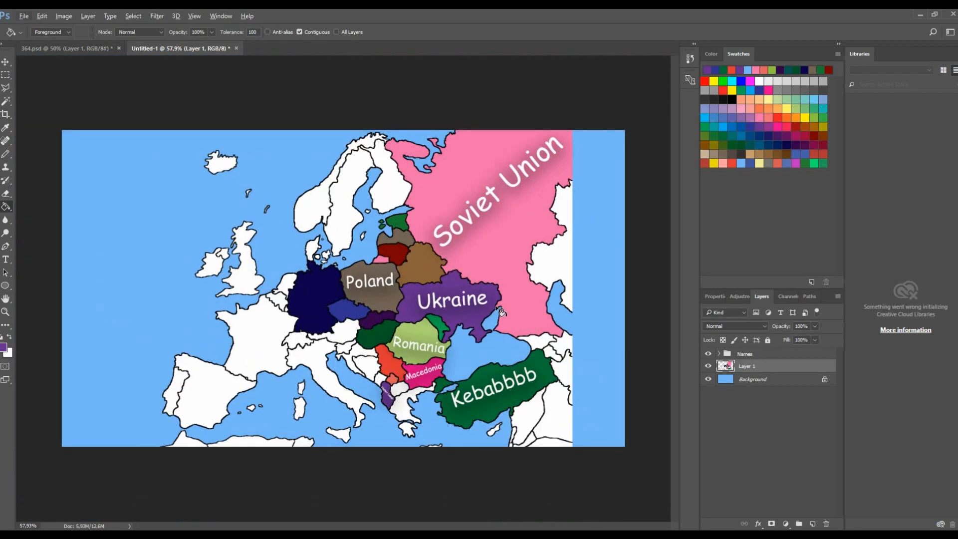
{"action": "left_click", "coordinate": [709, 380]}
{"action": "left_click", "coordinate": [708, 380]}
{"action": "left_click", "coordinate": [748, 73]}
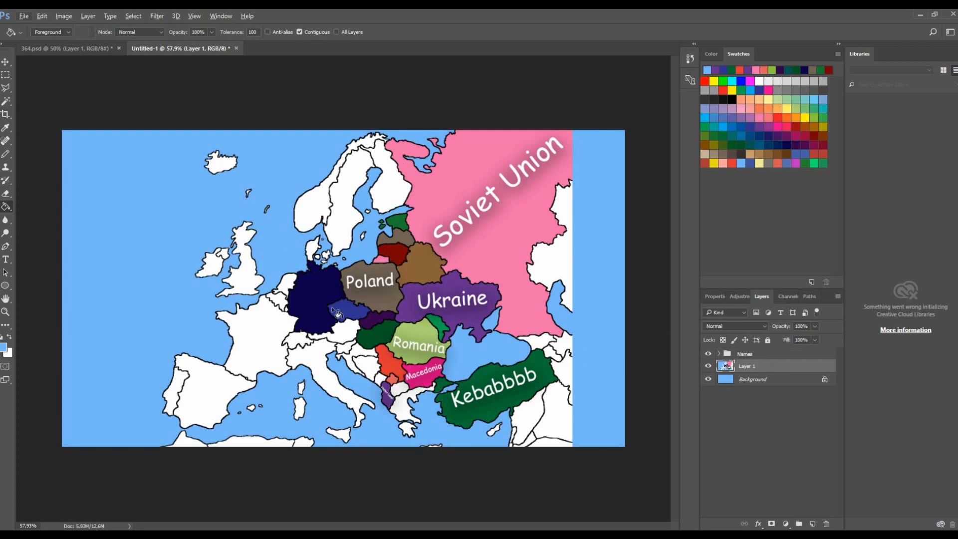
{"action": "left_click", "coordinate": [708, 380]}
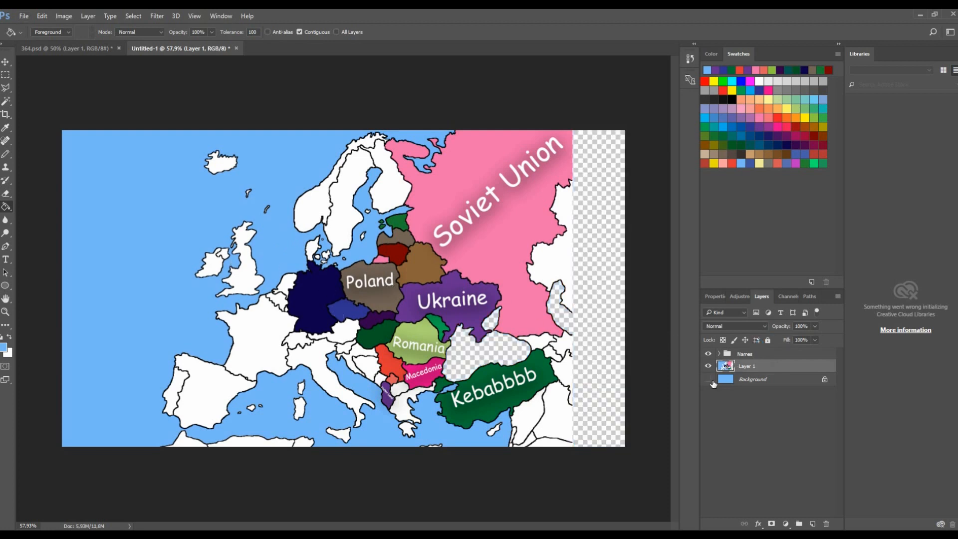
{"action": "left_click", "coordinate": [709, 379]}
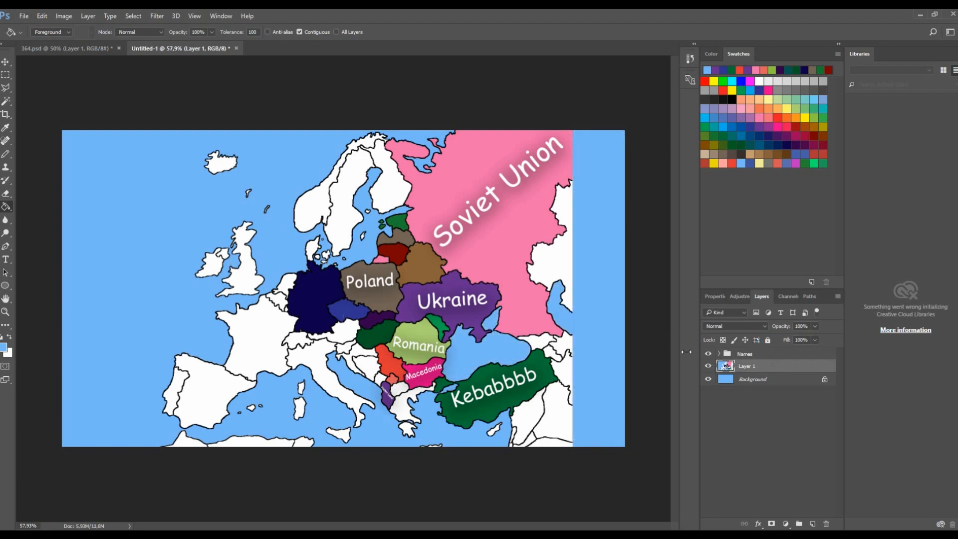
- Open the map layer's layer style and enable Drop Shadow and Outer Glow
{"action": "right_click", "coordinate": [755, 368]}
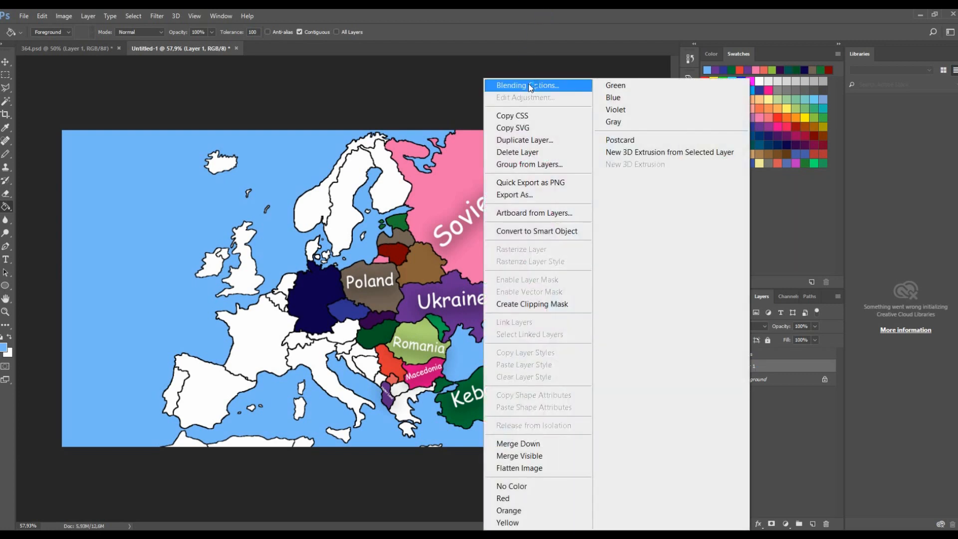
{"action": "key", "text": "Escape"}
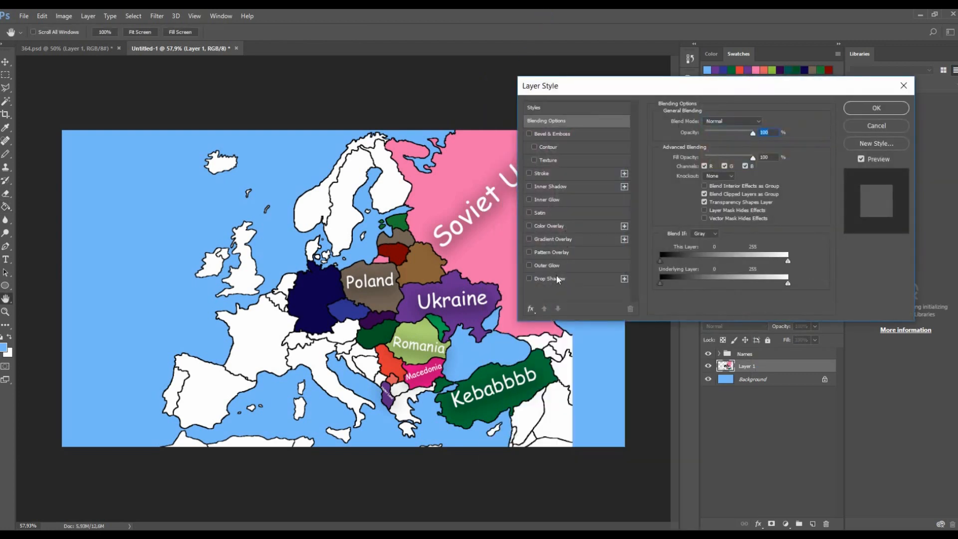
{"action": "left_click", "coordinate": [556, 276]}
{"action": "left_click", "coordinate": [546, 266]}
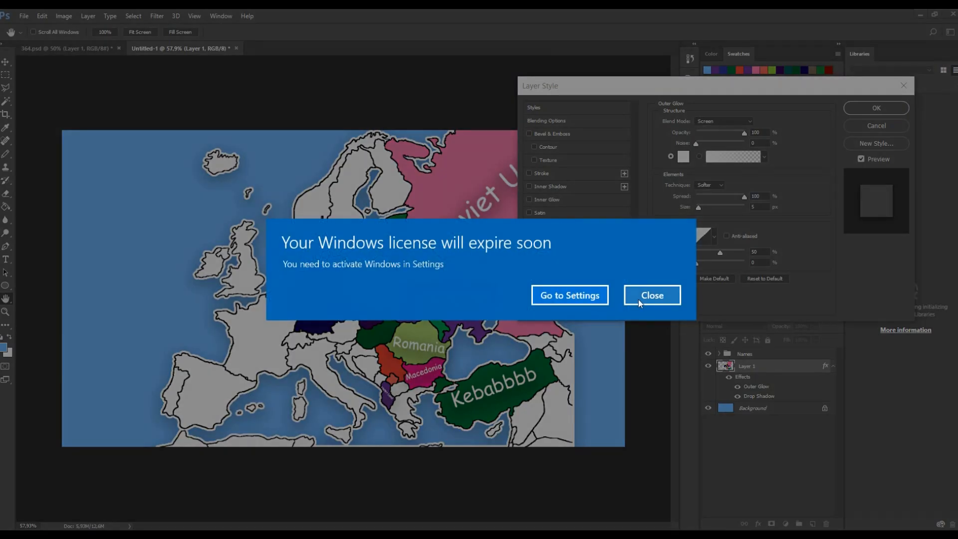
{"action": "left_click", "coordinate": [644, 295]}
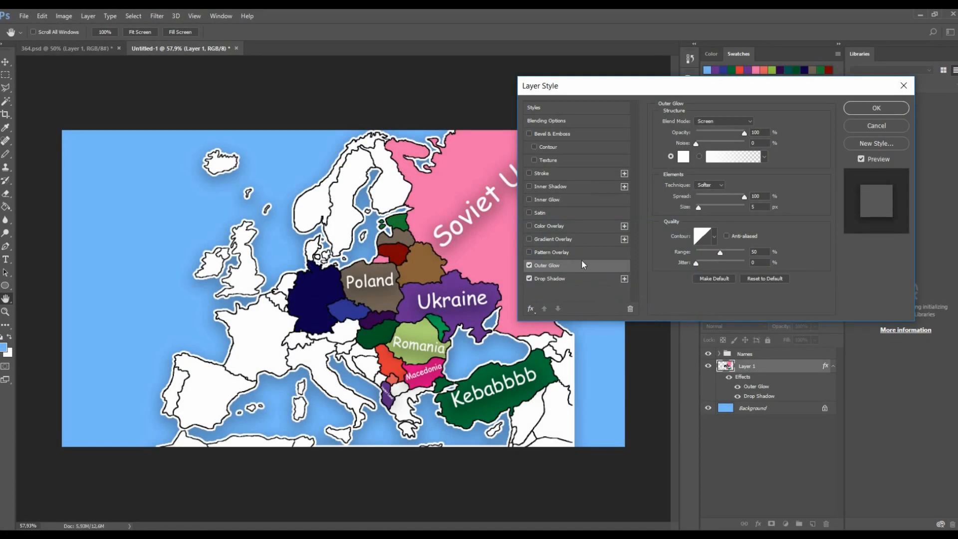
{"action": "left_click", "coordinate": [529, 265]}
{"action": "left_click", "coordinate": [548, 281]}
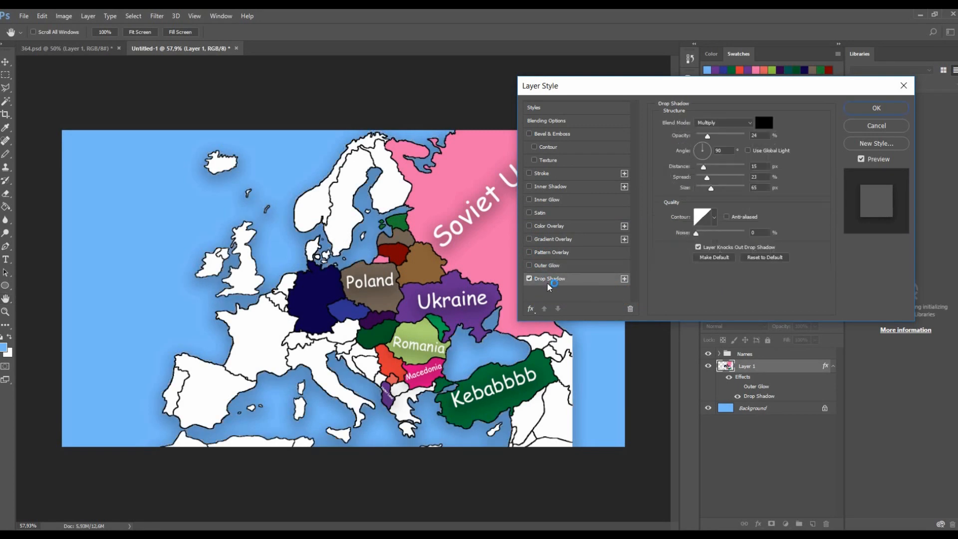
- Set the map layer's drop shadow to about 10% opacity, 80° angle, 10 px distance, 11% spread and 8 px size
{"action": "left_click_drag", "start_coordinate": [716, 178], "coordinate": [703, 192]}
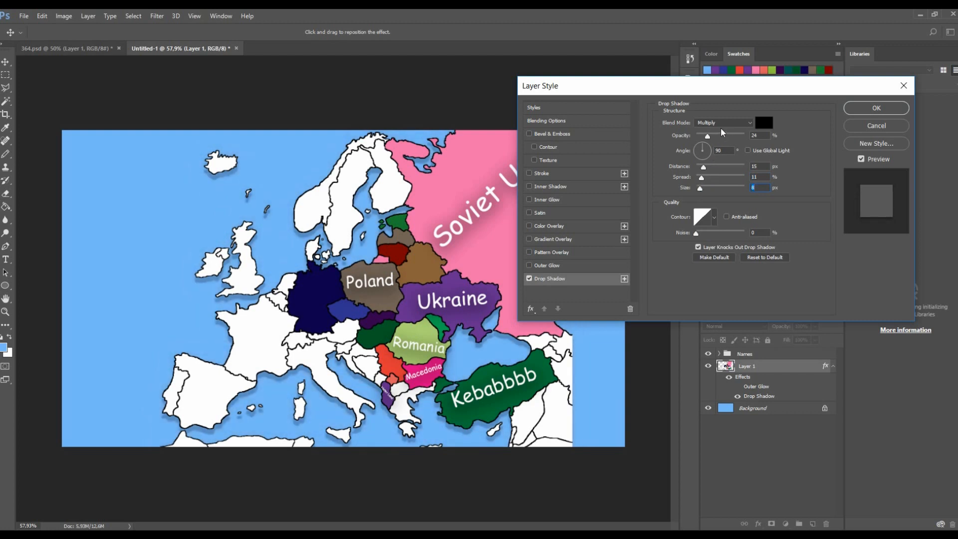
{"action": "left_click_drag", "start_coordinate": [706, 137], "coordinate": [703, 136]}
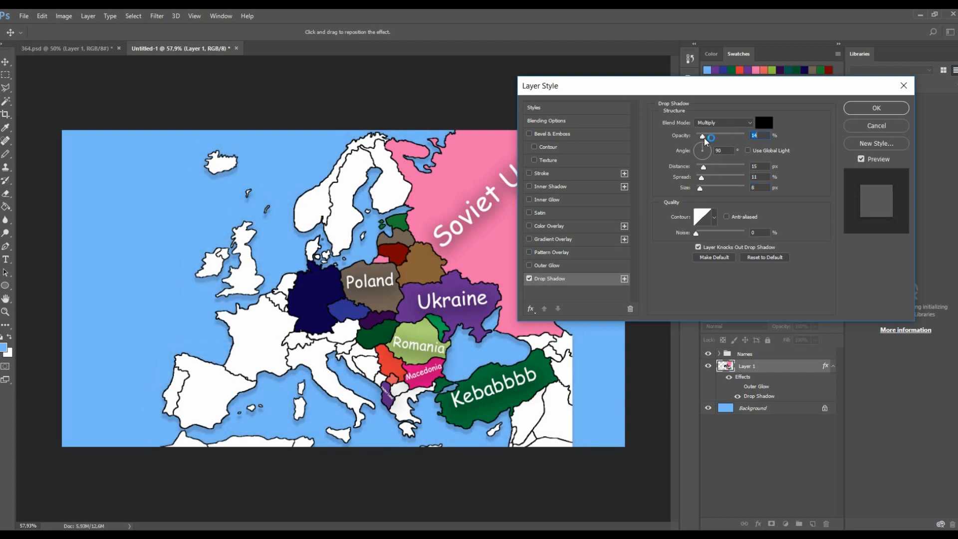
{"action": "left_click", "coordinate": [729, 153]}
{"action": "type", "text": "100"}
{"action": "mouse_move", "coordinate": [703, 167]}
{"action": "left_mouse_down"}
{"action": "mouse_move", "coordinate": [716, 171]}
{"action": "mouse_move", "coordinate": [708, 169]}
{"action": "left_mouse_up"}
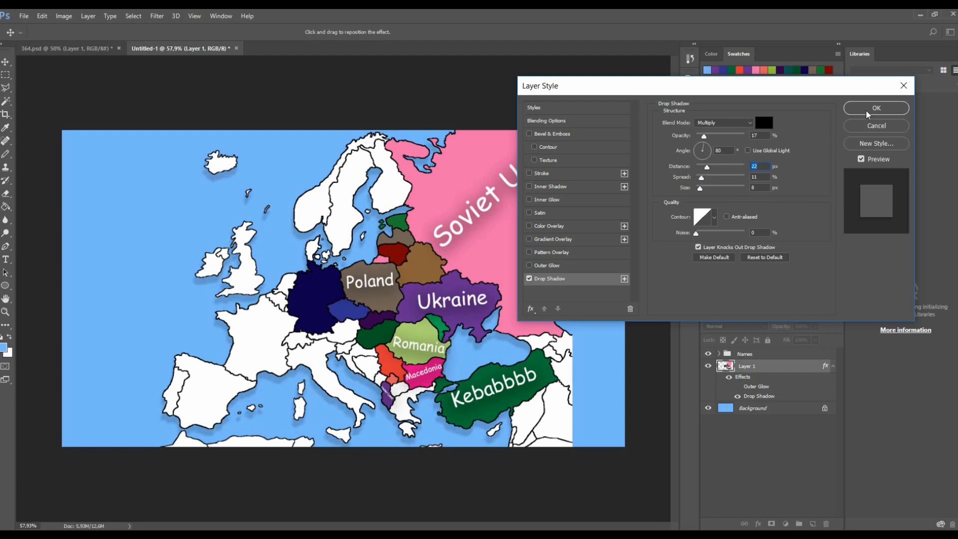
{"action": "left_click_drag", "start_coordinate": [706, 167], "coordinate": [702, 141]}
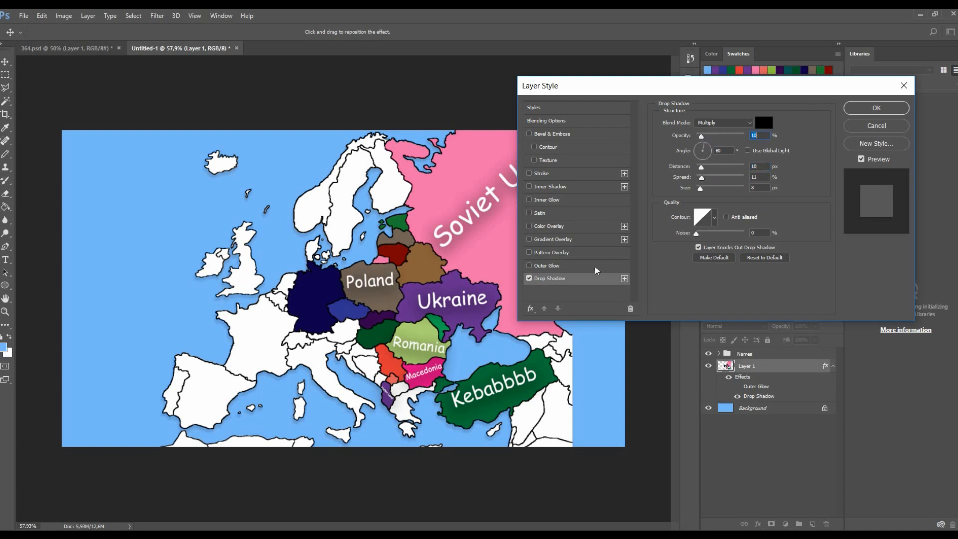
- Open the map layer's Outer Glow settings and set opacity to 52%, spread to 16% and size to 18 px
{"action": "left_click", "coordinate": [549, 265]}
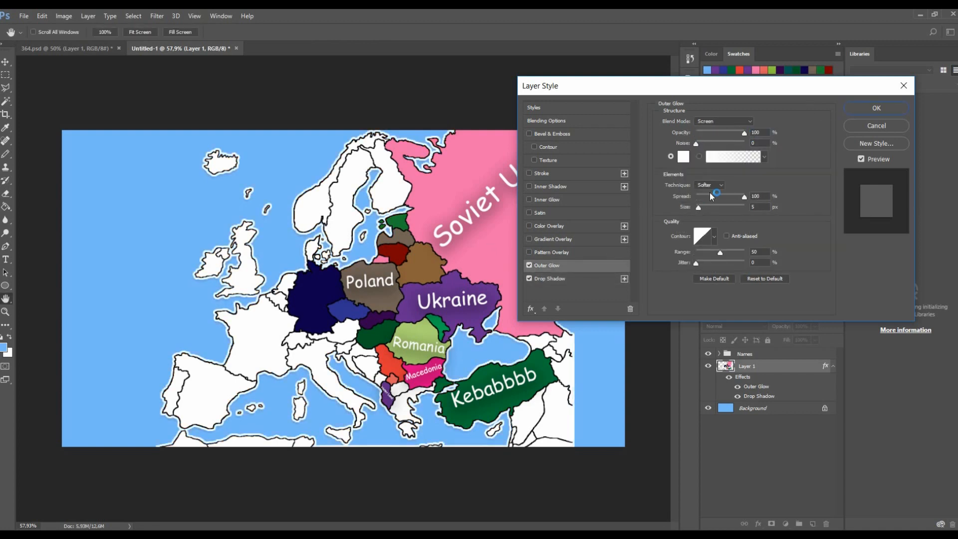
{"action": "left_click", "coordinate": [709, 134]}
{"action": "left_click", "coordinate": [742, 220]}
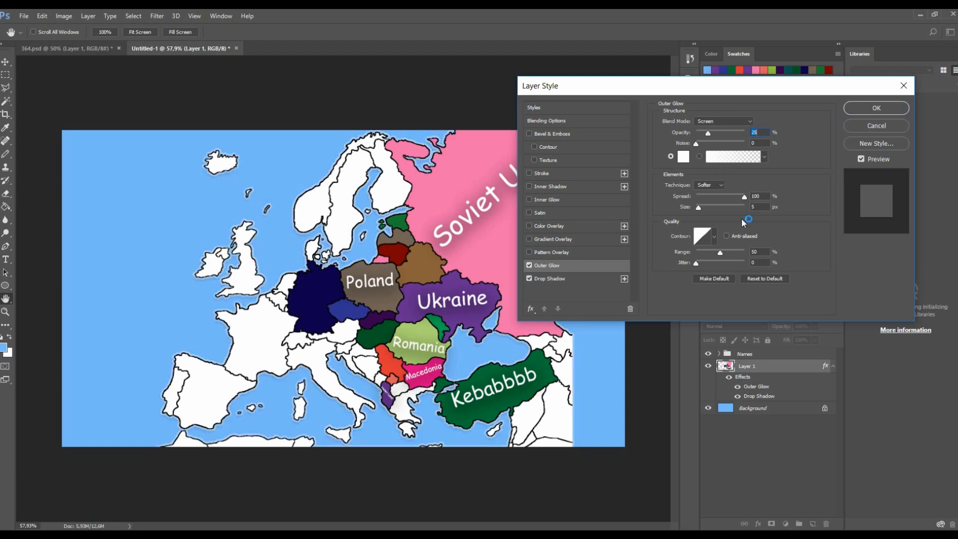
{"action": "left_click_drag", "start_coordinate": [715, 198], "coordinate": [696, 196]}
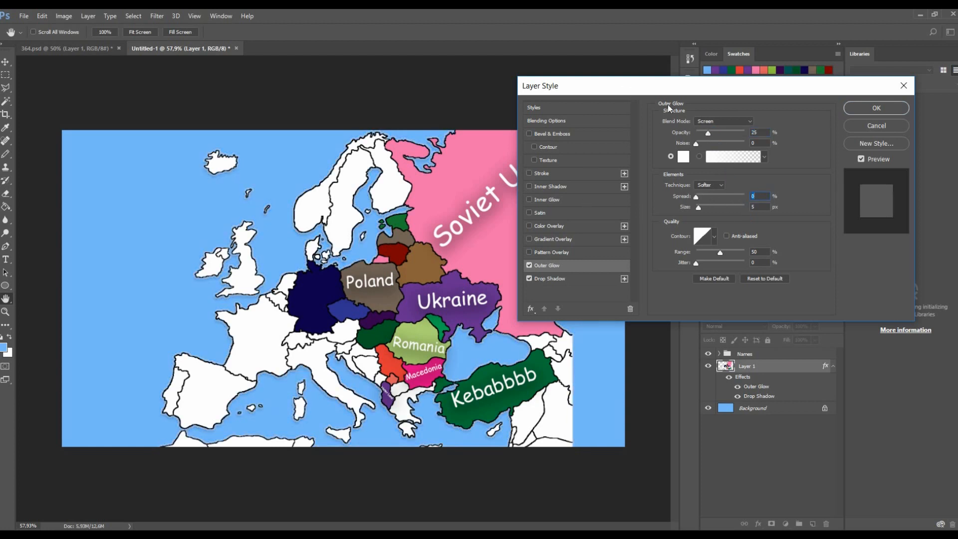
{"action": "left_click_drag", "start_coordinate": [708, 133], "coordinate": [750, 133]}
{"action": "left_click", "coordinate": [730, 185]}
{"action": "left_click_drag", "start_coordinate": [696, 199], "coordinate": [764, 182]}
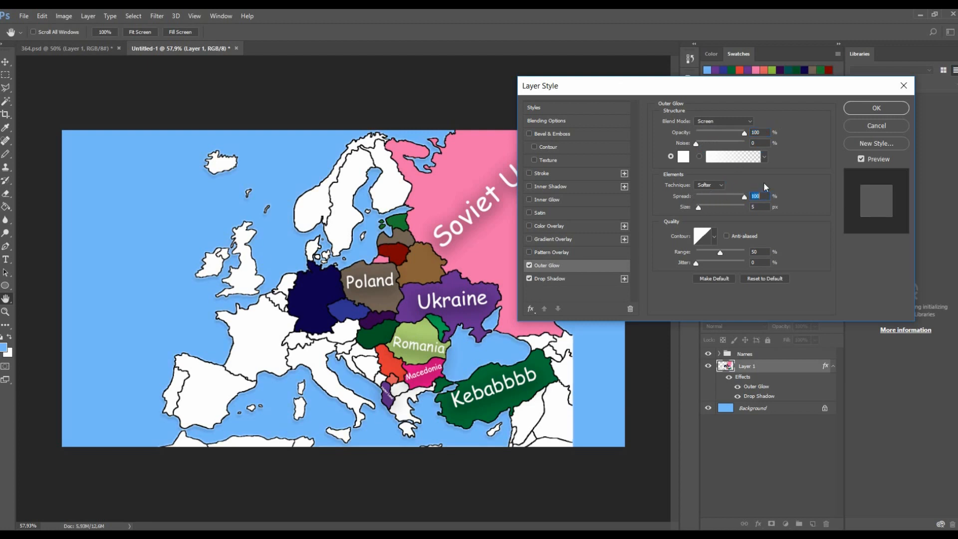
{"action": "left_click_drag", "start_coordinate": [698, 208], "coordinate": [756, 197]}
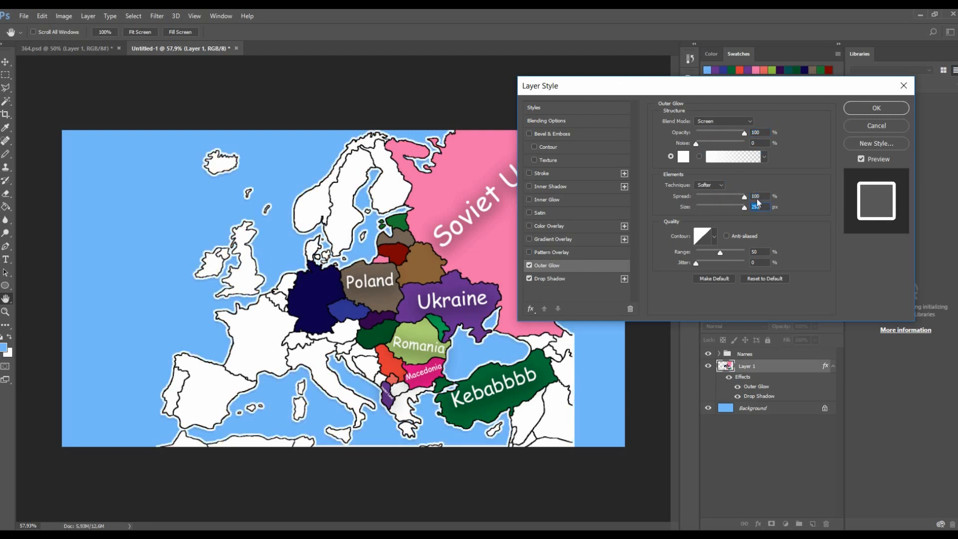
{"action": "left_click", "coordinate": [703, 212]}
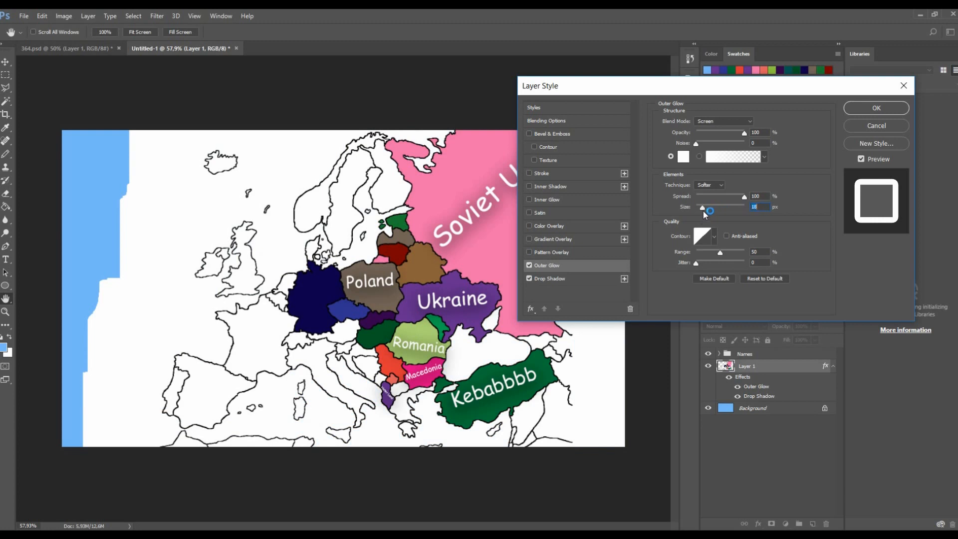
{"action": "left_click_drag", "start_coordinate": [710, 196], "coordinate": [703, 195]}
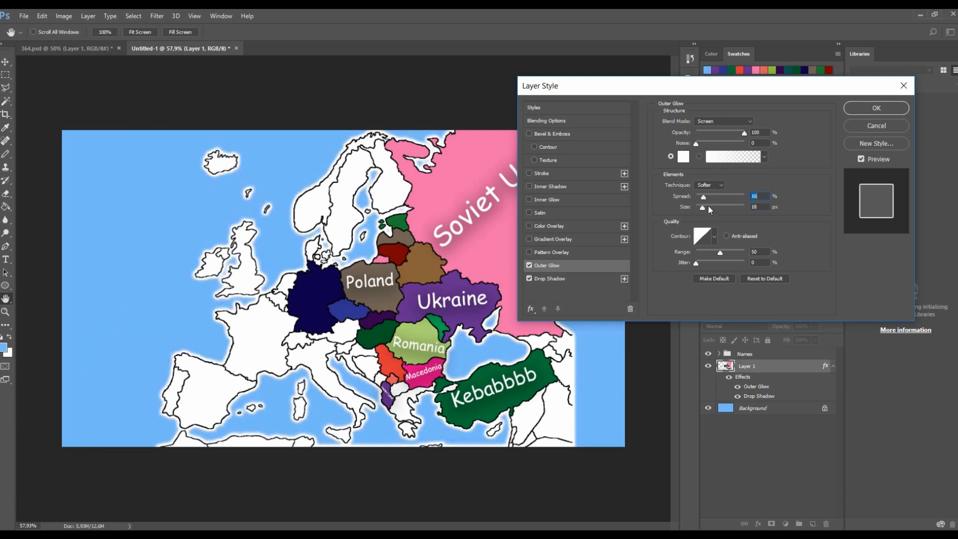
{"action": "left_click_drag", "start_coordinate": [730, 137], "coordinate": [721, 134]}
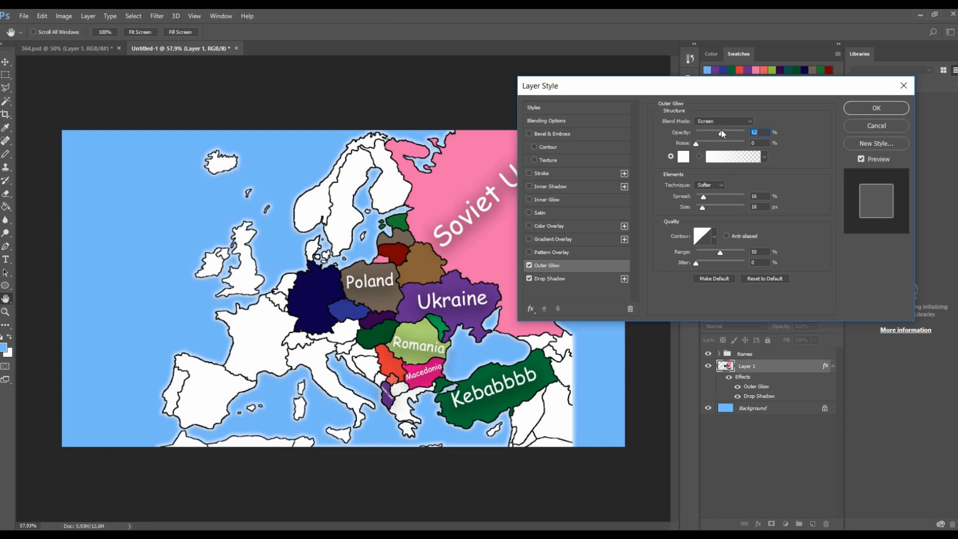
- Set the outer glow colour to the light cyan c8fff9
{"action": "left_click", "coordinate": [683, 156]}
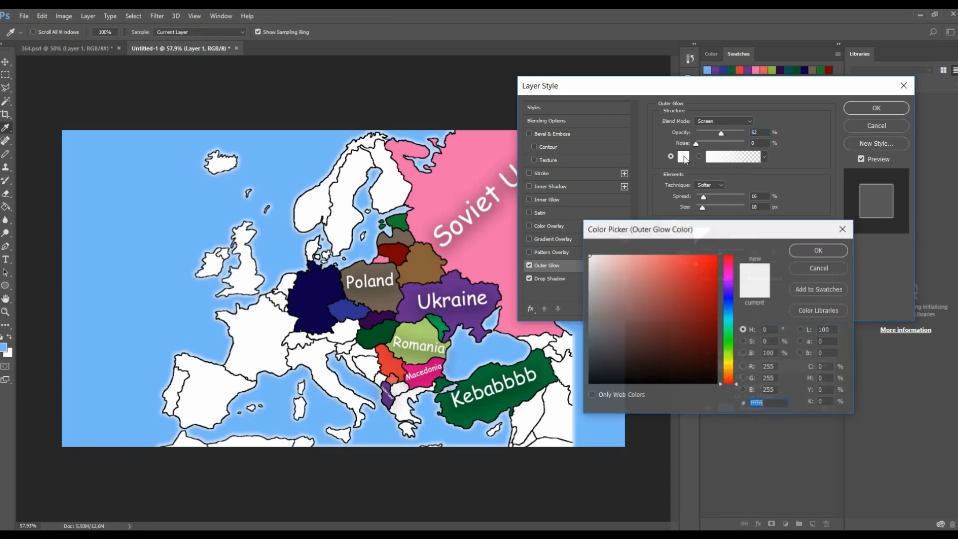
{"action": "left_click", "coordinate": [729, 322]}
{"action": "left_click", "coordinate": [717, 255]}
{"action": "mouse_move", "coordinate": [674, 278]}
{"action": "left_mouse_down"}
{"action": "mouse_move", "coordinate": [591, 284]}
{"action": "mouse_move", "coordinate": [616, 255]}
{"action": "left_mouse_up"}
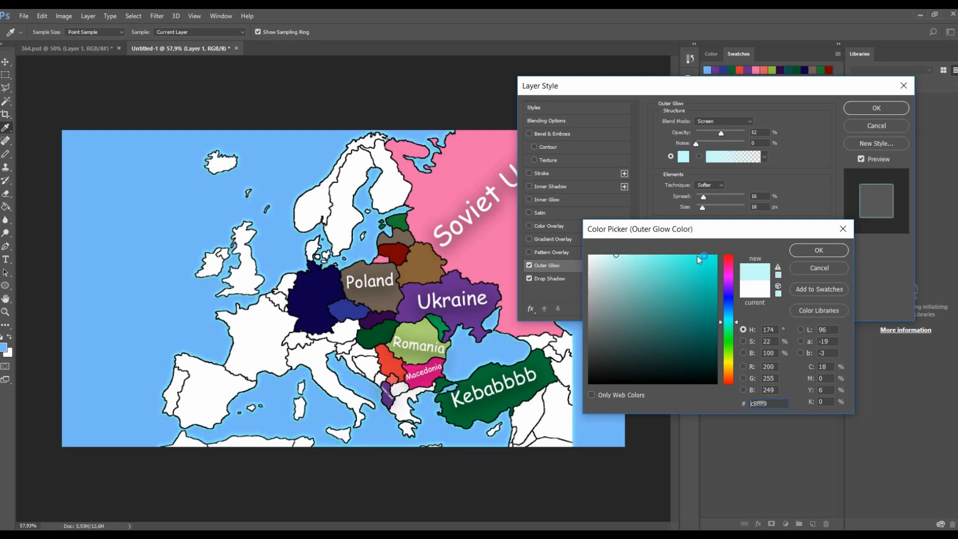
{"action": "left_click", "coordinate": [799, 255]}
- Set the outer glow's spread to 13%, size to 46 px and opacity to 34%
{"action": "left_click", "coordinate": [711, 194]}
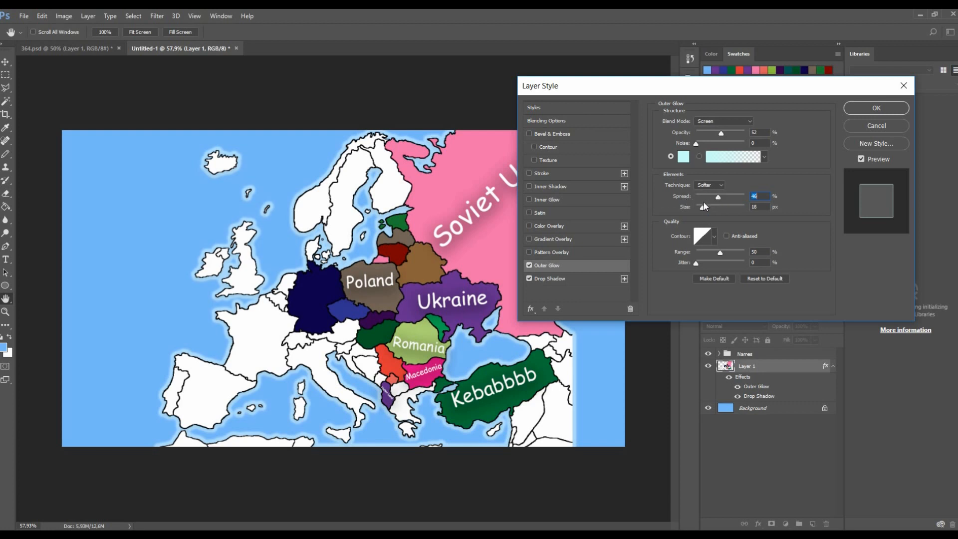
{"action": "left_click", "coordinate": [700, 206]}
{"action": "left_click", "coordinate": [709, 197]}
{"action": "left_click", "coordinate": [713, 206]}
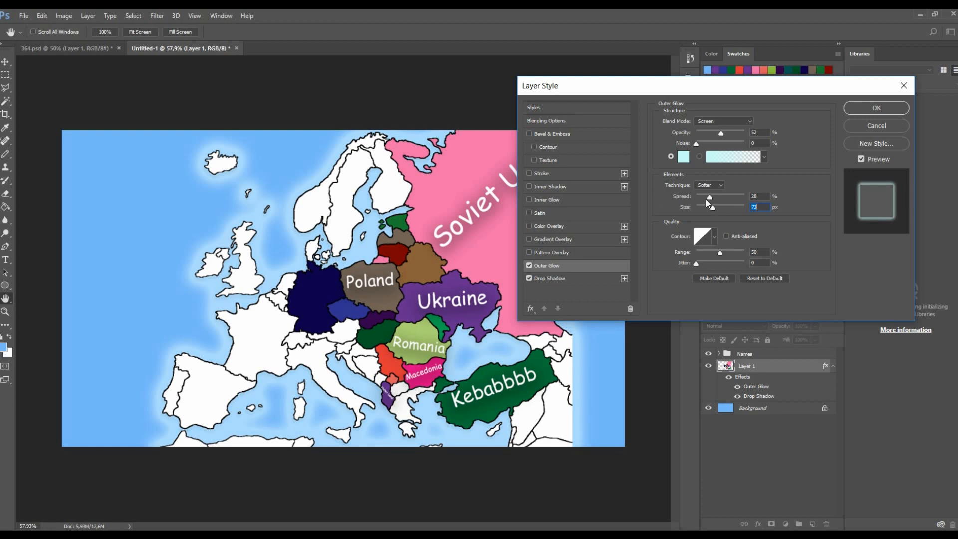
{"action": "left_click", "coordinate": [702, 196]}
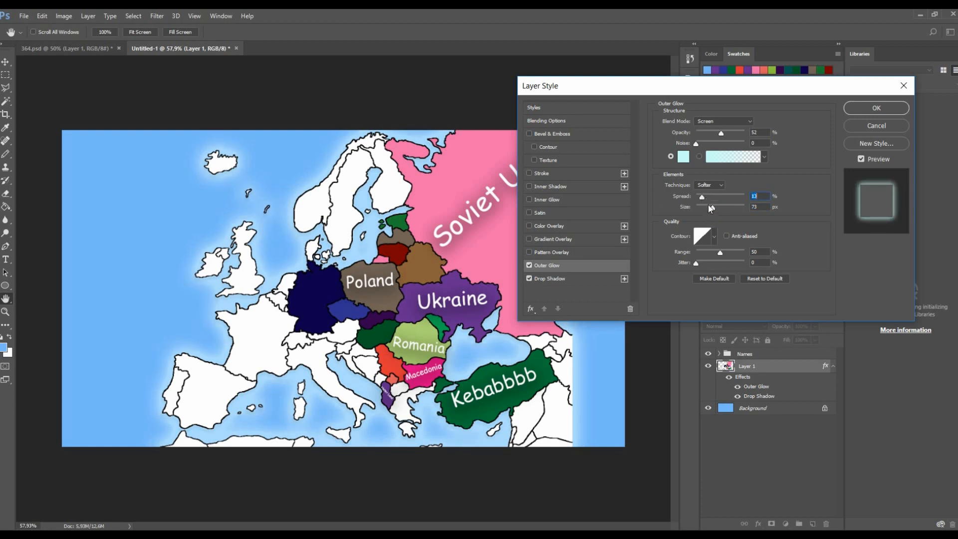
{"action": "left_click", "coordinate": [709, 207]}
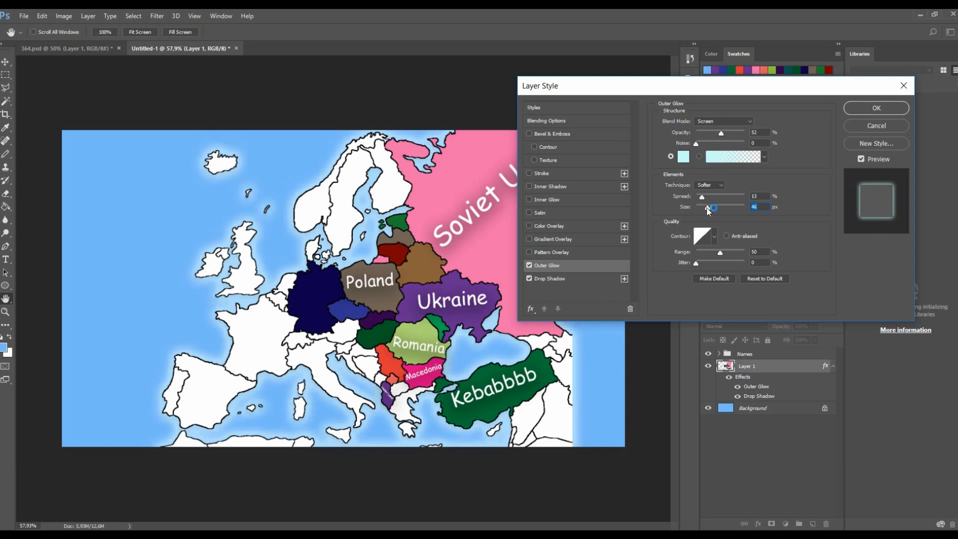
{"action": "left_click", "coordinate": [713, 132]}
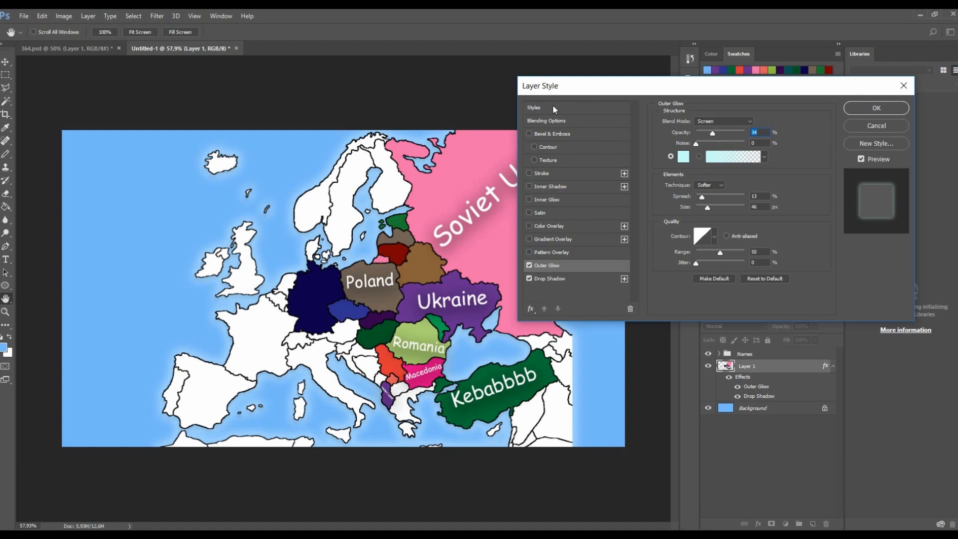
- Apply the map layer's layer style, leaving Pattern Overlay switched off
{"action": "left_click", "coordinate": [530, 253]}
{"action": "left_click", "coordinate": [529, 254]}
{"action": "left_click", "coordinate": [565, 268]}
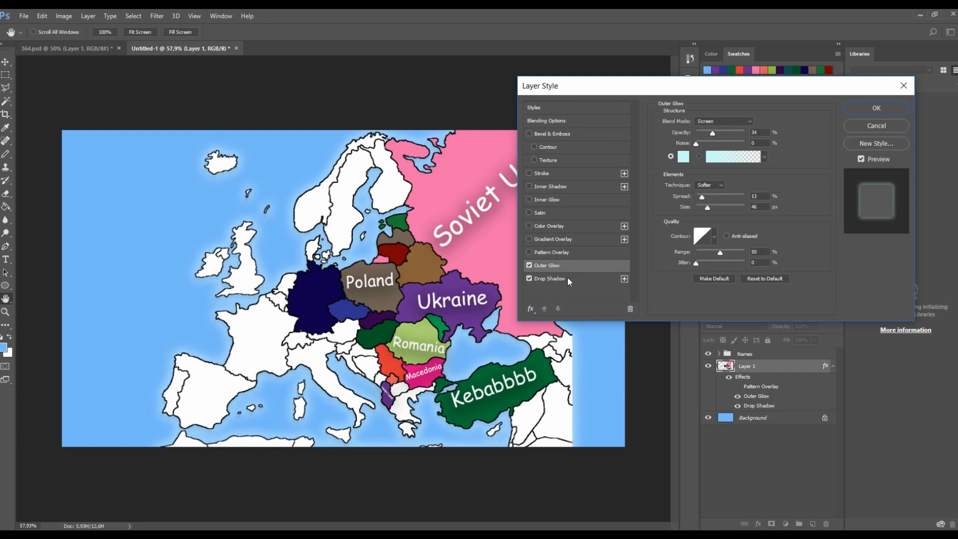
{"action": "left_click", "coordinate": [567, 279]}
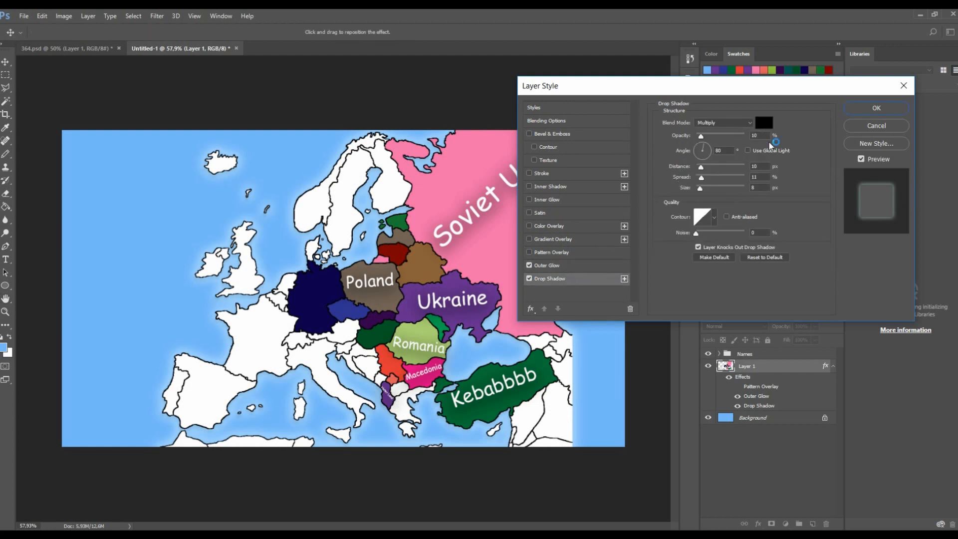
{"action": "left_click", "coordinate": [864, 108]}
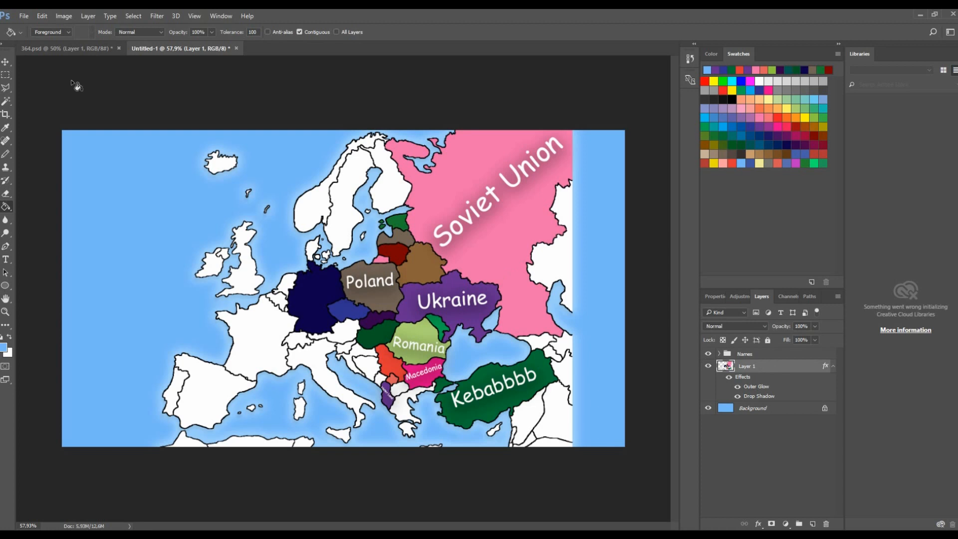
- Shift the map together with the Names group of labels slightly to the right
{"action": "left_click", "coordinate": [749, 355]}
{"action": "left_click", "coordinate": [6, 62]}
{"action": "left_click_drag", "start_coordinate": [388, 262], "coordinate": [412, 249]}
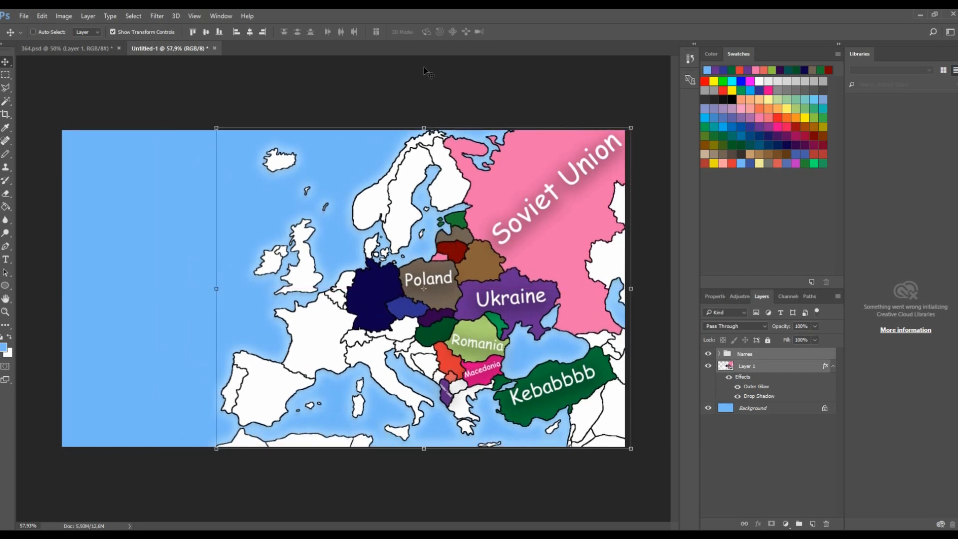
- Make the Names group the active layer
{"action": "left_click", "coordinate": [777, 408]}
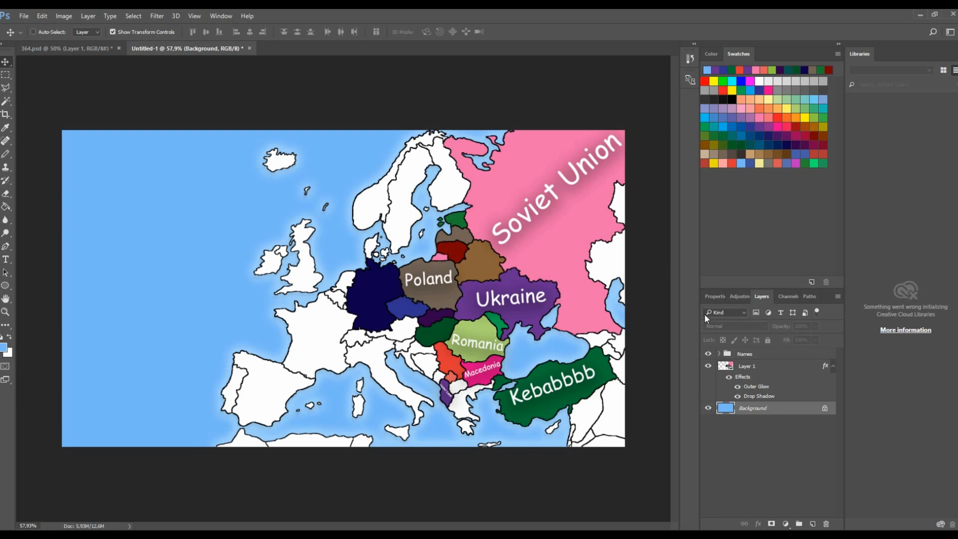
{"action": "left_click", "coordinate": [762, 368]}
{"action": "left_click", "coordinate": [757, 355]}
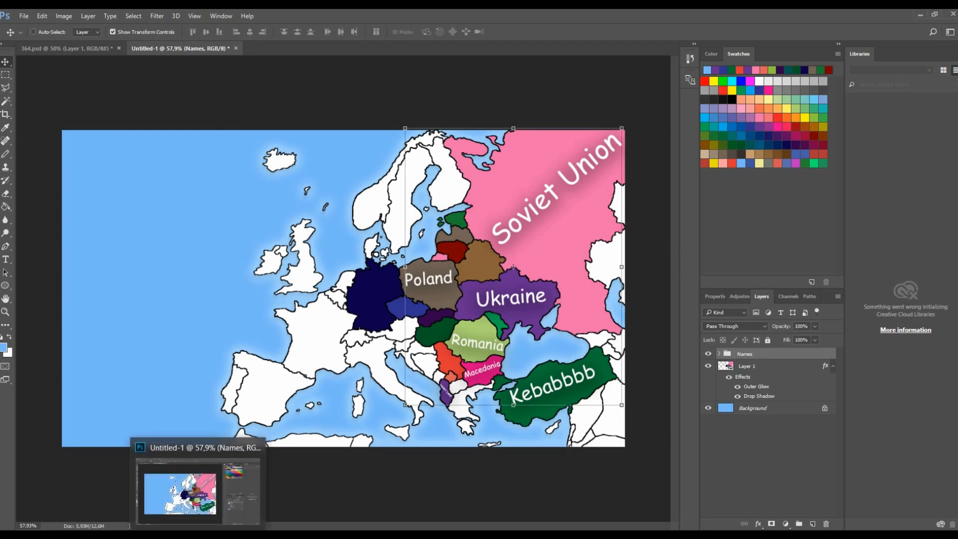
{"action": "key", "text": "ctrl"}
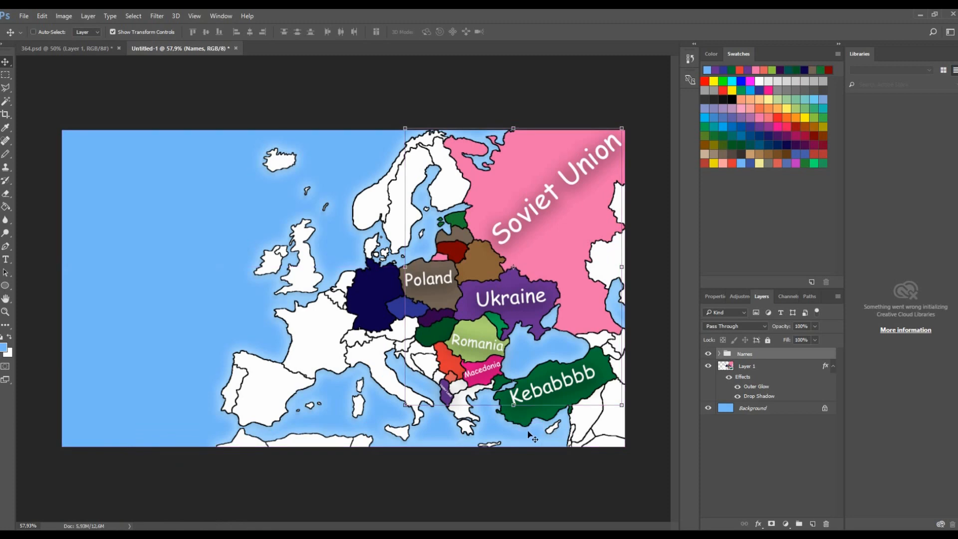
- Switch to the browser and run an image search for durty paper
{"action": "key", "text": "alt+Tab"}
{"action": "scroll", "coordinate": [165, 267], "scroll_direction": "up", "scroll_amount": 2}
{"action": "left_click_drag", "start_coordinate": [205, 88], "coordinate": [1, 107]}
{"action": "type", "text": "dur"}
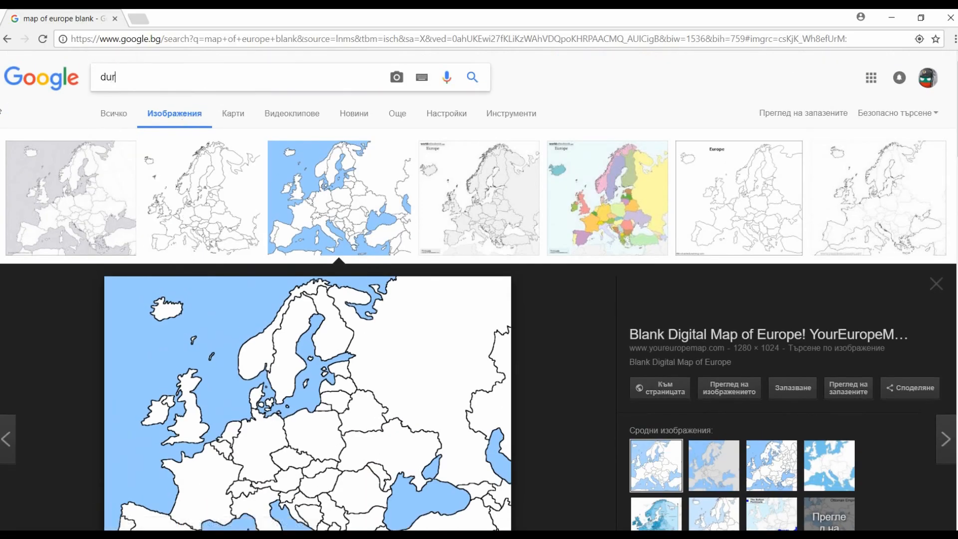
{"action": "type", "text": "ty paper"}
{"action": "key", "text": "Return"}
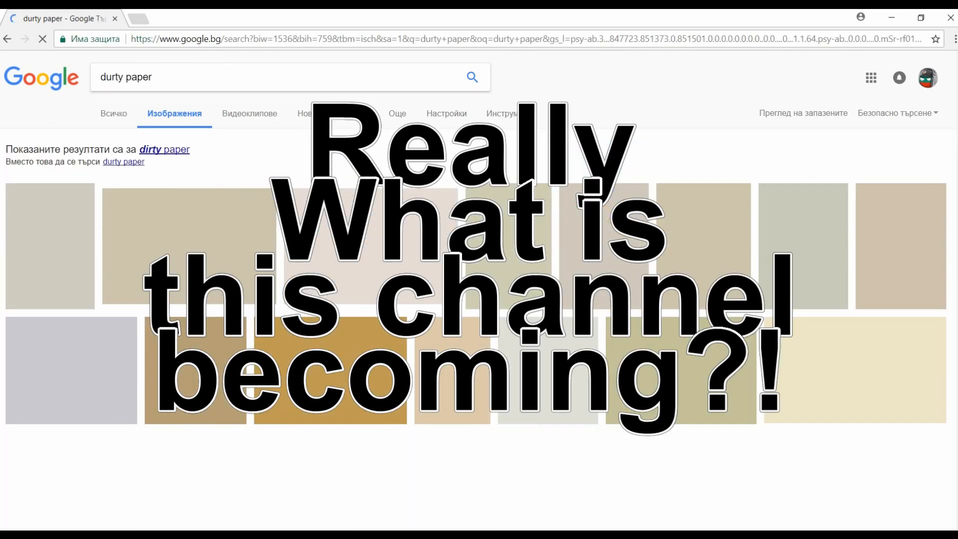
- Open the corrected dirty paper results and copy the Old Dirty Paper Textures image
{"action": "left_click", "coordinate": [174, 149]}
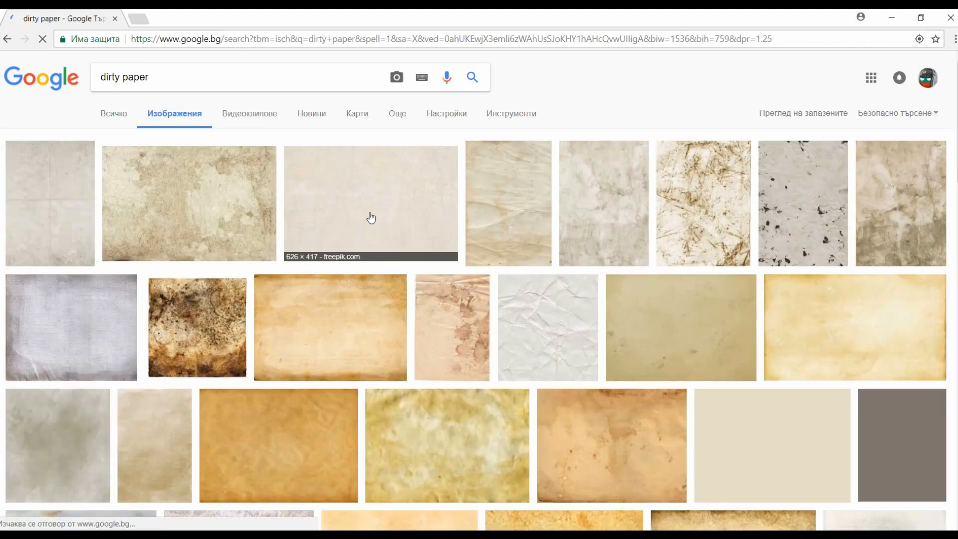
{"action": "scroll", "coordinate": [184, 222], "scroll_direction": "down", "scroll_amount": 3}
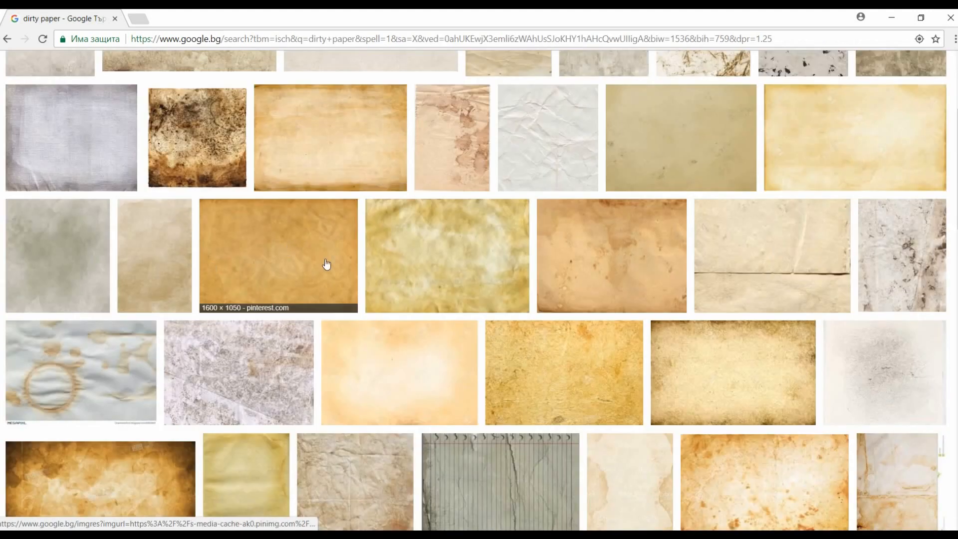
{"action": "scroll", "coordinate": [299, 219], "scroll_direction": "up", "scroll_amount": 3}
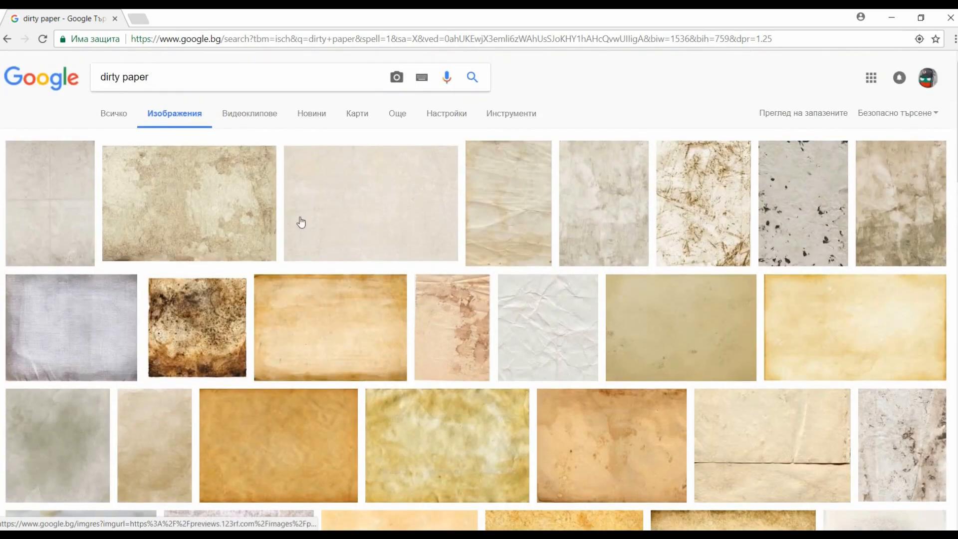
{"action": "left_click", "coordinate": [223, 212]}
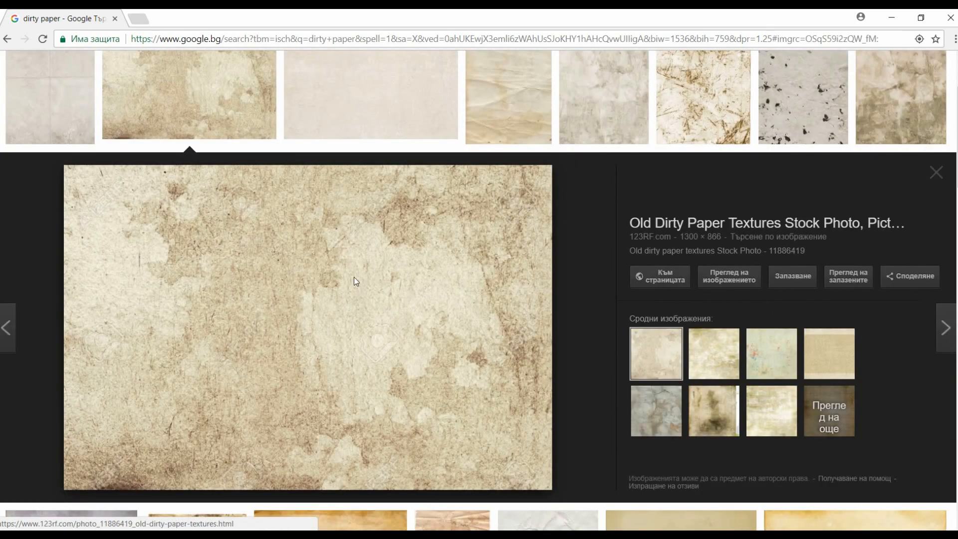
{"action": "right_click", "coordinate": [354, 277]}
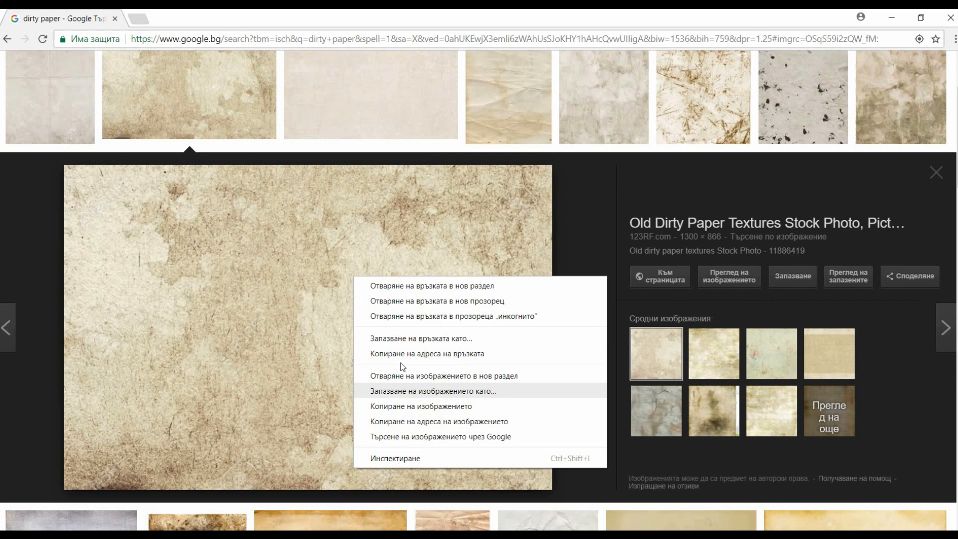
{"action": "right_click", "coordinate": [245, 303]}
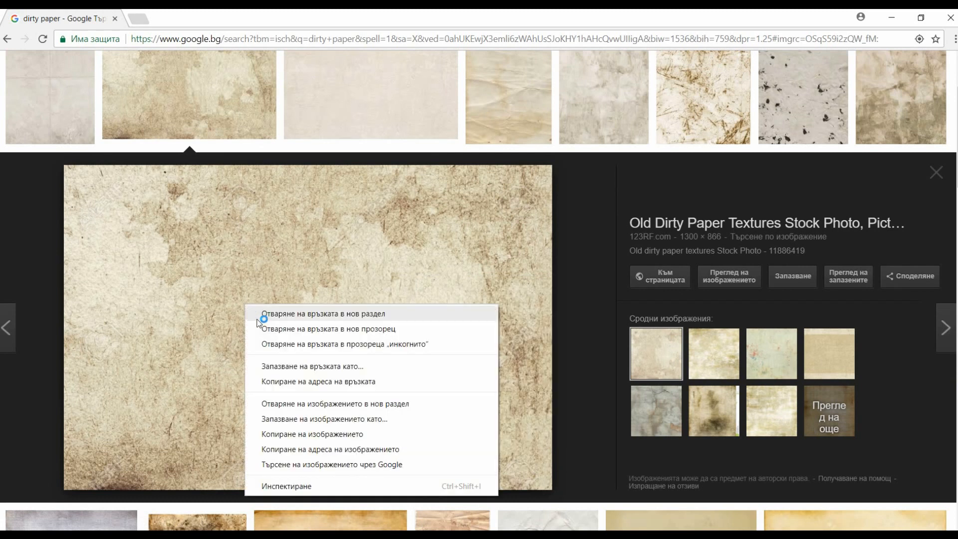
{"action": "left_click", "coordinate": [310, 434]}
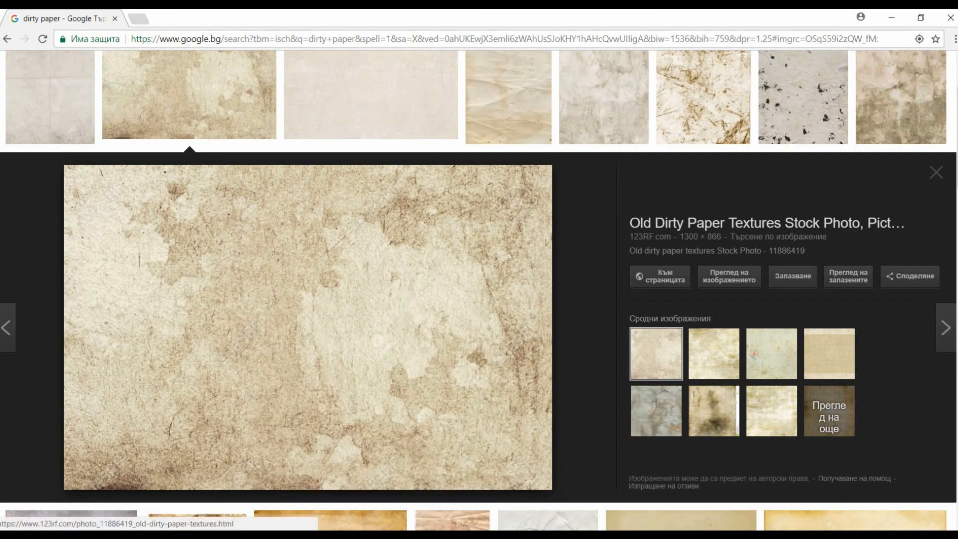
- Switch back to Photoshop, paste the paper texture as a new layer and scale it to cover the whole canvas
{"action": "key", "text": "alt+Tab"}
{"action": "key", "text": "ctrl+v"}
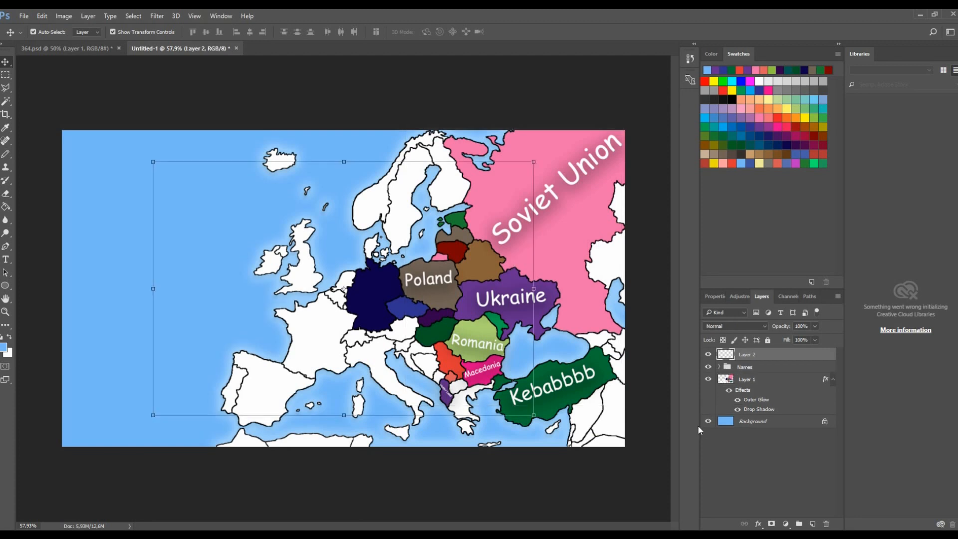
{"action": "left_click_drag", "start_coordinate": [534, 163], "coordinate": [642, 131]}
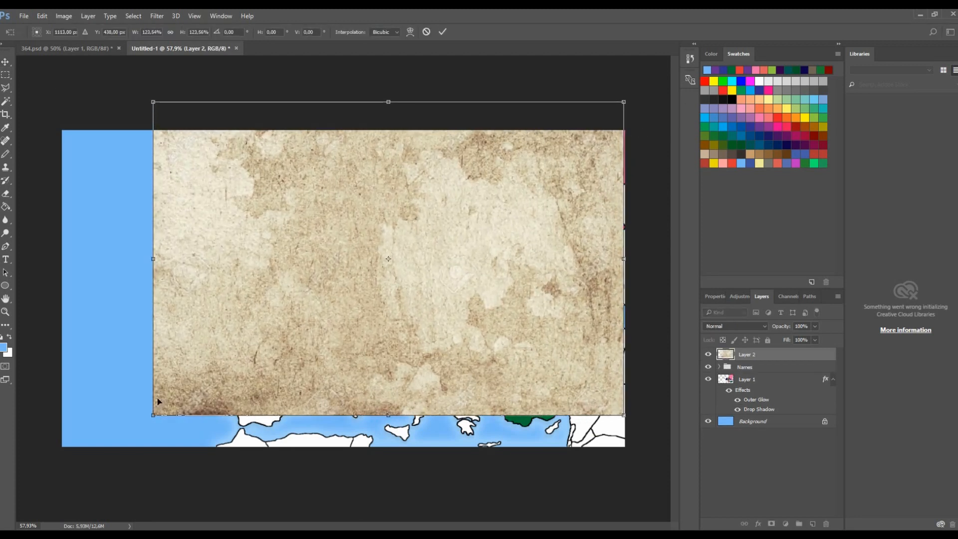
{"action": "left_click_drag", "start_coordinate": [159, 419], "coordinate": [64, 475]}
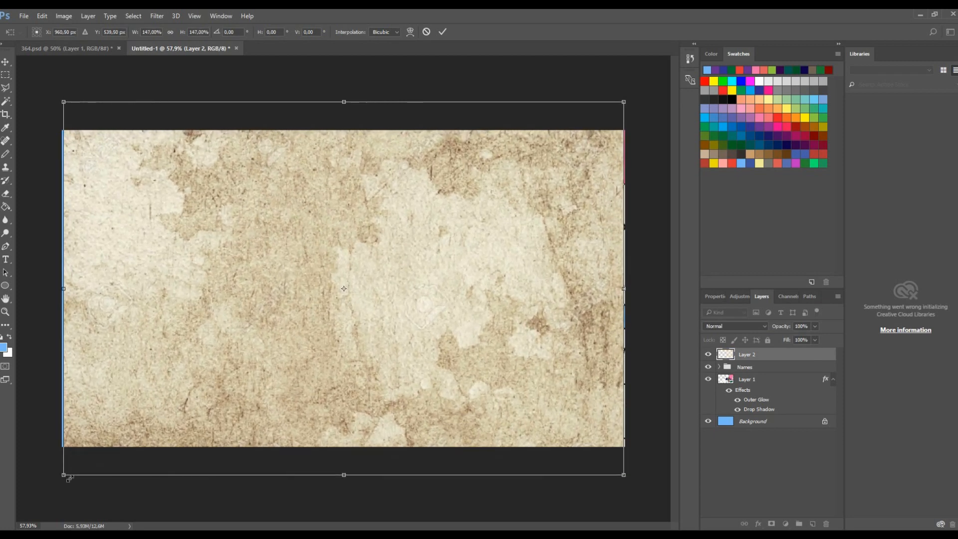
{"action": "left_click_drag", "start_coordinate": [627, 291], "coordinate": [634, 291]}
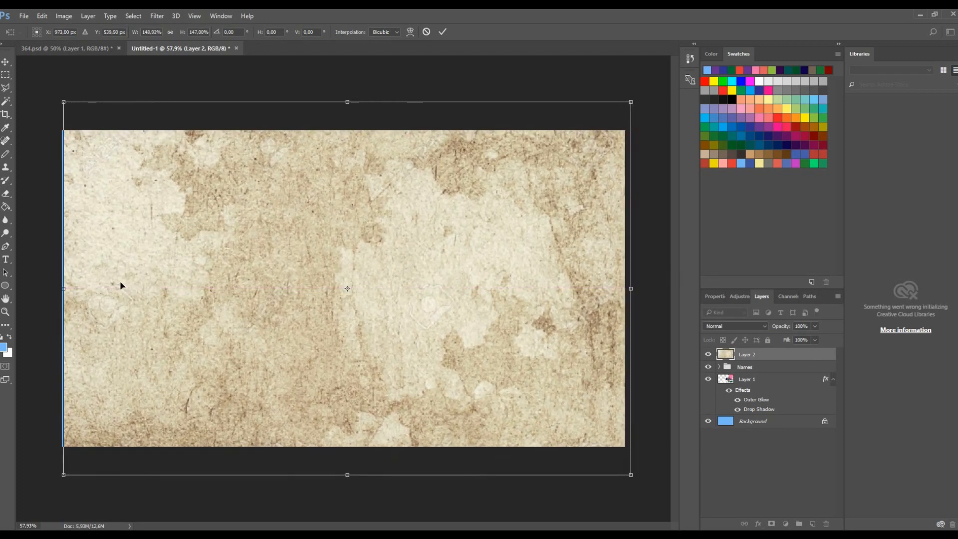
{"action": "left_click_drag", "start_coordinate": [68, 293], "coordinate": [63, 295]}
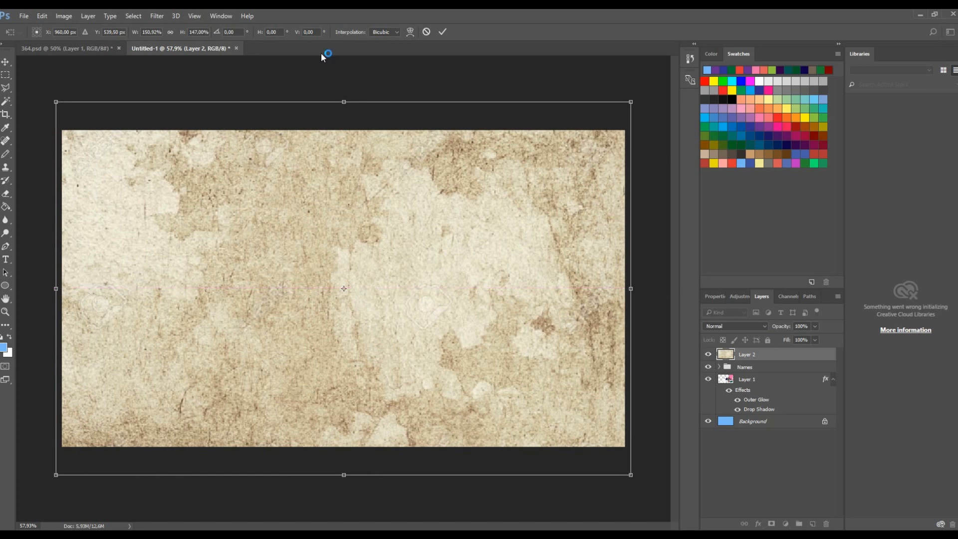
- Set the paper texture layer's opacity to 52% and open its blending mode list
{"action": "left_click", "coordinate": [815, 327]}
{"action": "left_click_drag", "start_coordinate": [799, 340], "coordinate": [782, 340]}
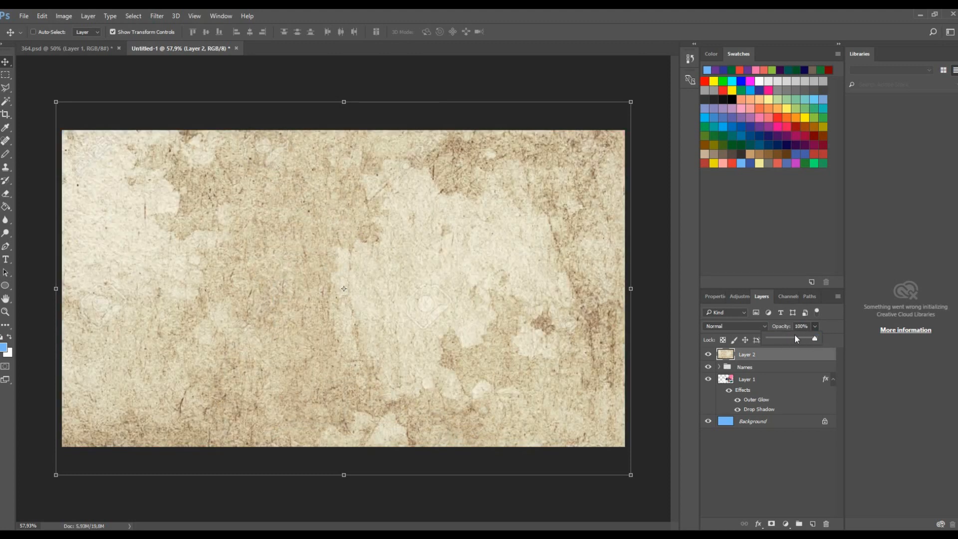
{"action": "left_click_drag", "start_coordinate": [795, 337], "coordinate": [780, 342]}
{"action": "left_click_drag", "start_coordinate": [794, 337], "coordinate": [793, 338]}
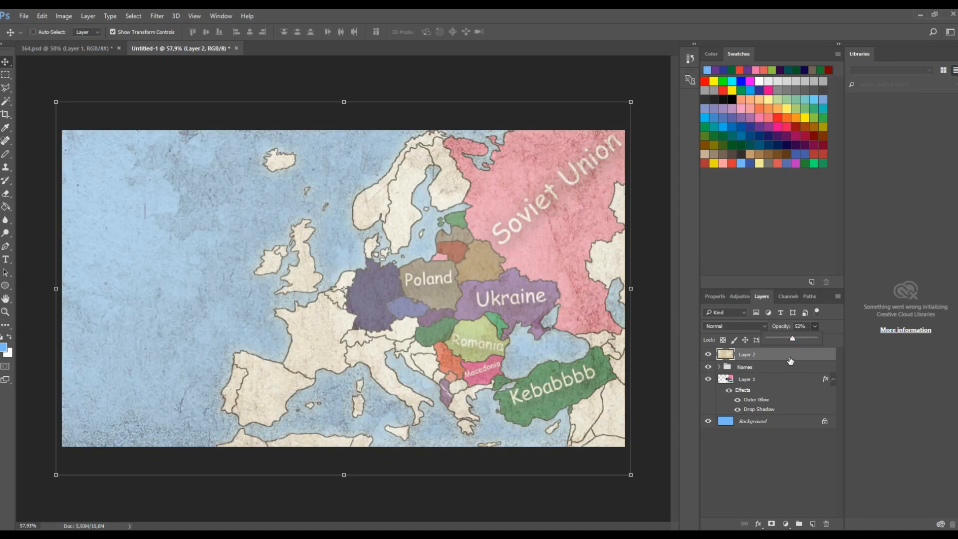
{"action": "left_click", "coordinate": [729, 325]}
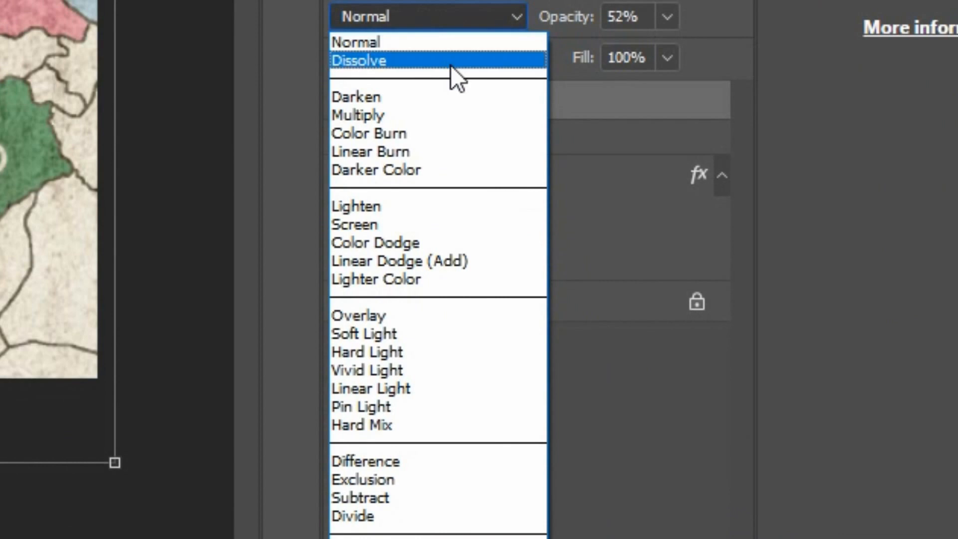
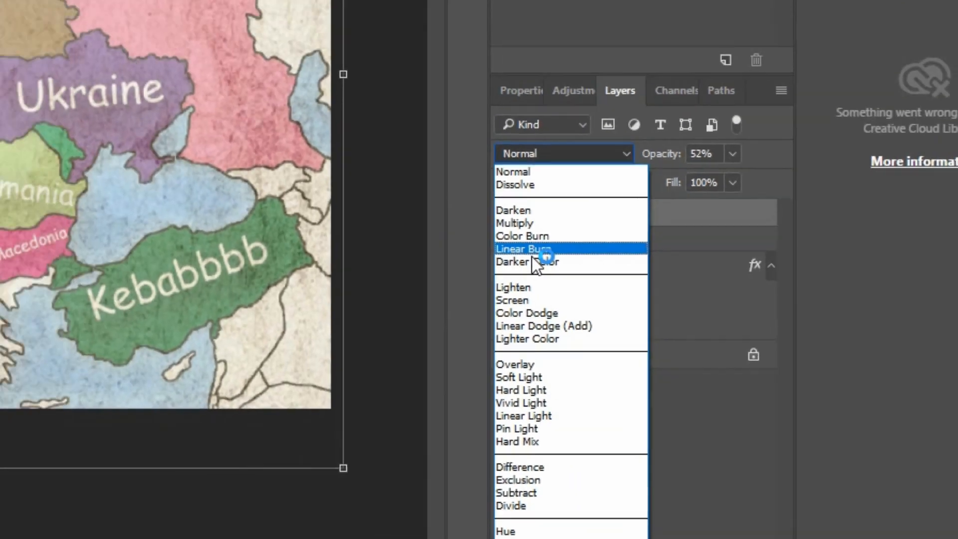
- Set the paper texture layer's blending mode to Linear Burn
{"action": "left_click", "coordinate": [384, 152]}
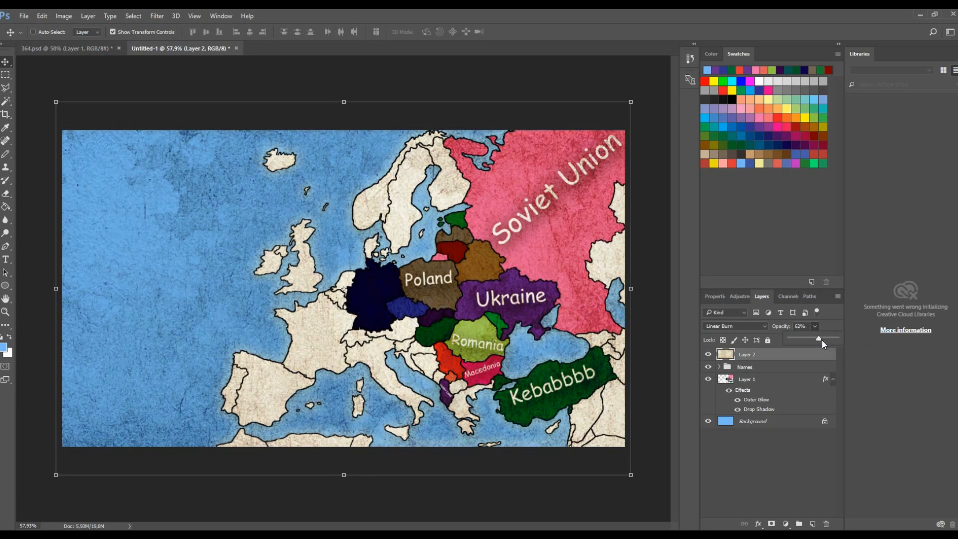
- Try filling France on the map layer with the Paint Bucket in Linear Burn mode, and undo the fill
{"action": "left_click", "coordinate": [746, 383]}
{"action": "left_click", "coordinate": [8, 154]}
{"action": "left_click", "coordinate": [5, 221]}
{"action": "left_click", "coordinate": [7, 207]}
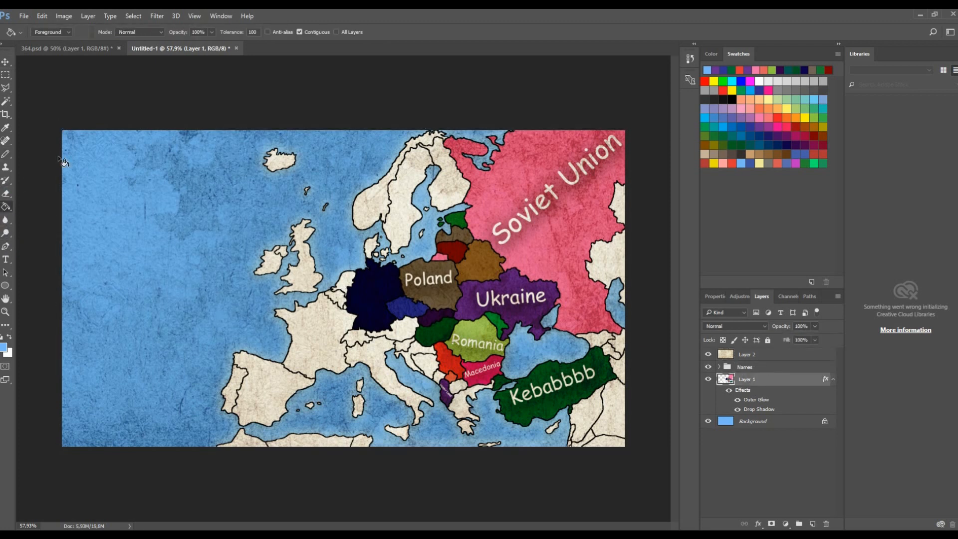
{"action": "left_click", "coordinate": [151, 33]}
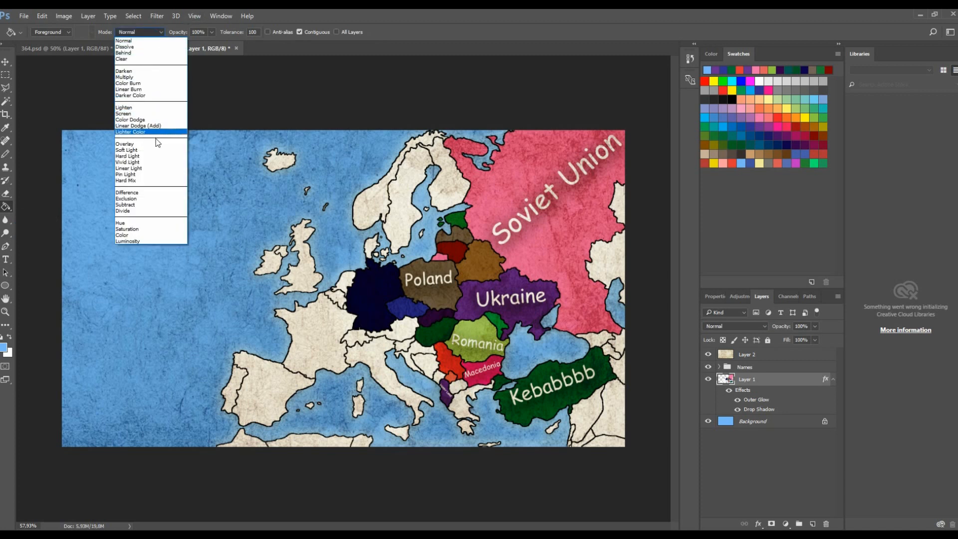
{"action": "left_click", "coordinate": [150, 89]}
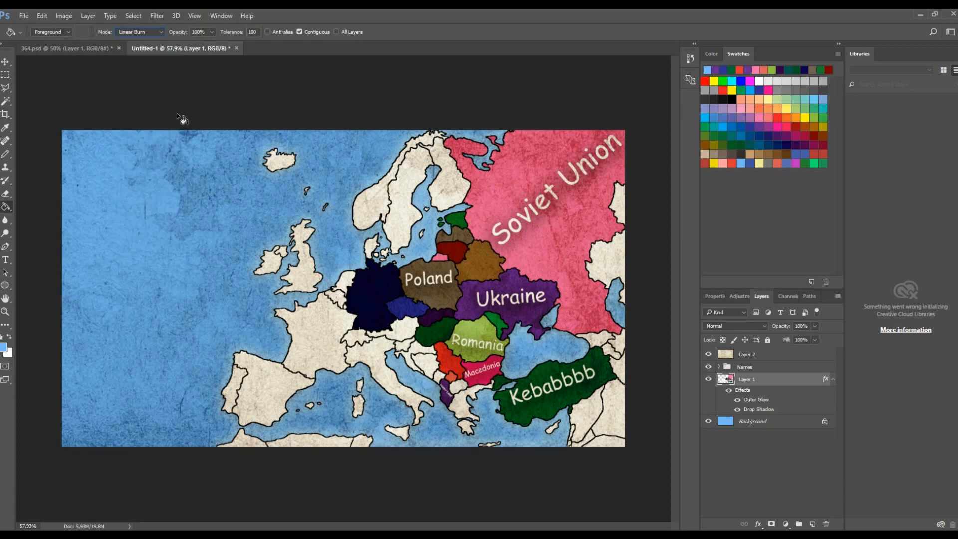
{"action": "left_click", "coordinate": [335, 312]}
{"action": "left_click", "coordinate": [310, 352]}
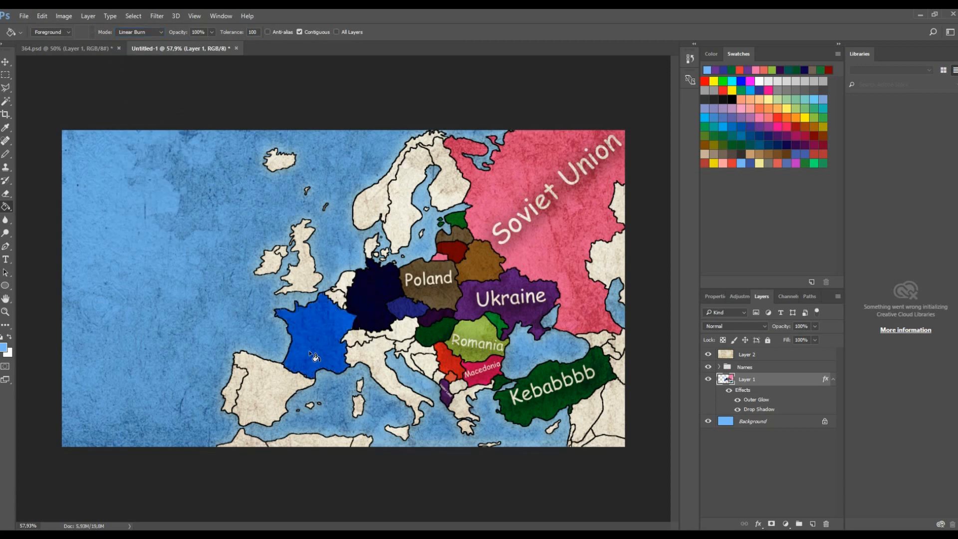
{"action": "key", "text": "ctrl+z"}
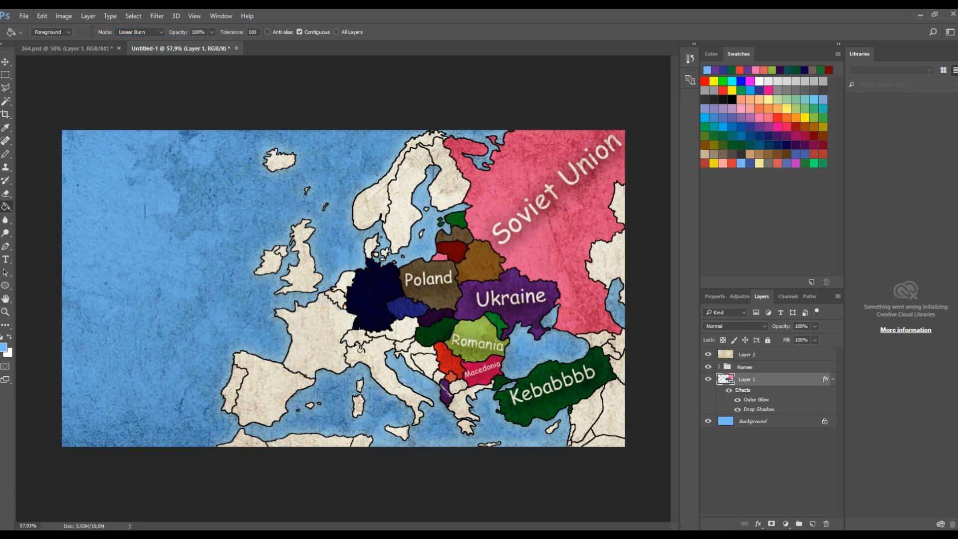
- Refill France with the Paint Bucket in Normal mode at 43% opacity
{"action": "left_click", "coordinate": [377, 359]}
{"action": "left_click", "coordinate": [142, 32]}
{"action": "left_click", "coordinate": [148, 42]}
{"action": "left_click_drag", "start_coordinate": [211, 32], "coordinate": [186, 46]}
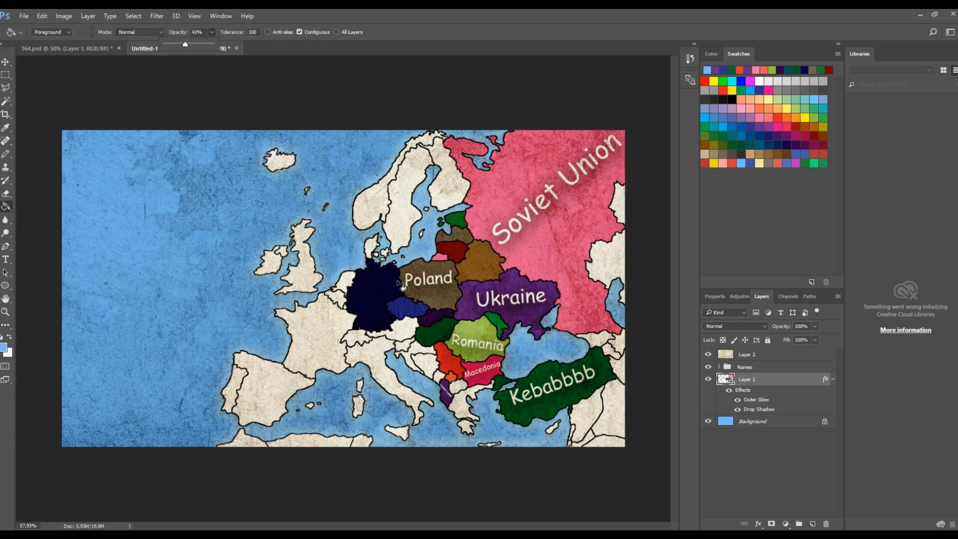
{"action": "left_click", "coordinate": [336, 325]}
{"action": "left_click", "coordinate": [339, 339]}
{"action": "left_click", "coordinate": [332, 333]}
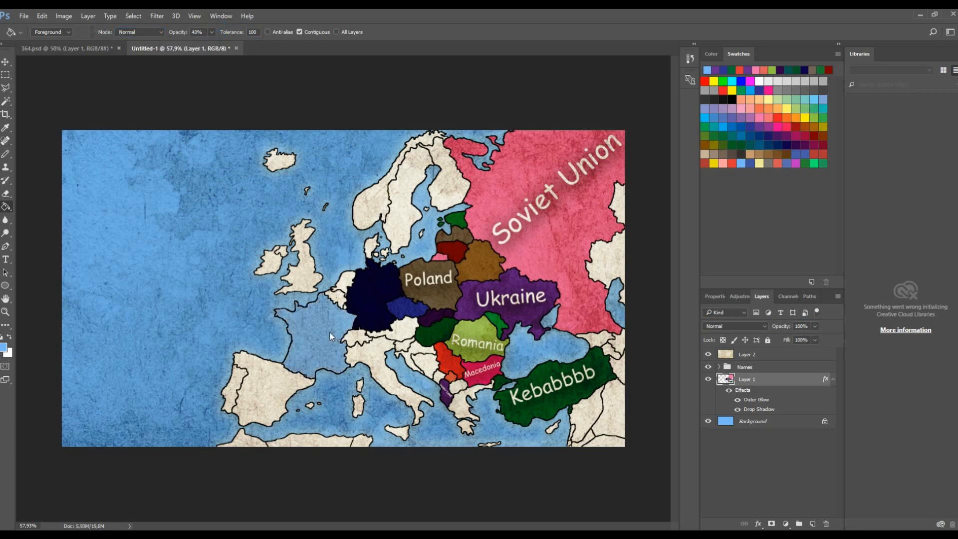
{"action": "left_click", "coordinate": [331, 333]}
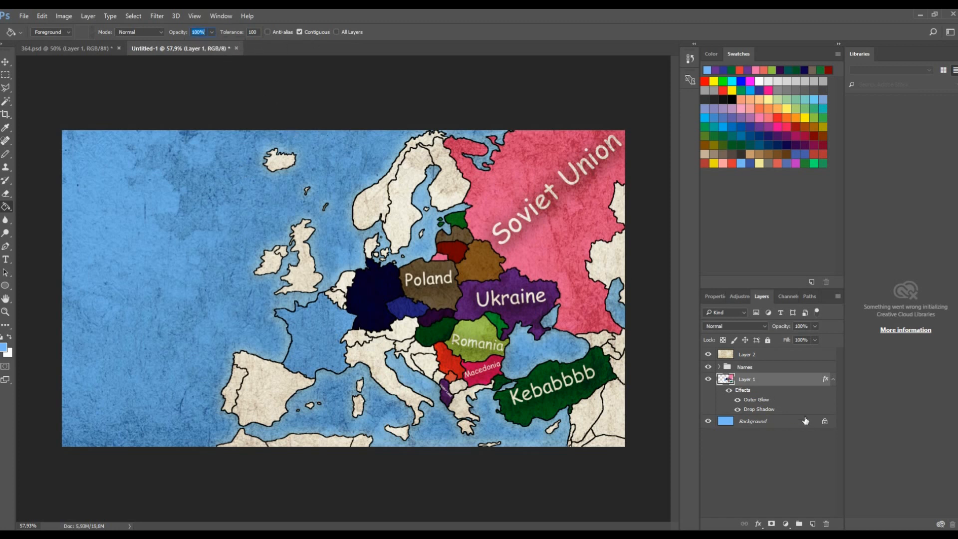
- Select the paper texture layer, switch to the browser and run an image search for grid paper
{"action": "left_click", "coordinate": [762, 355]}
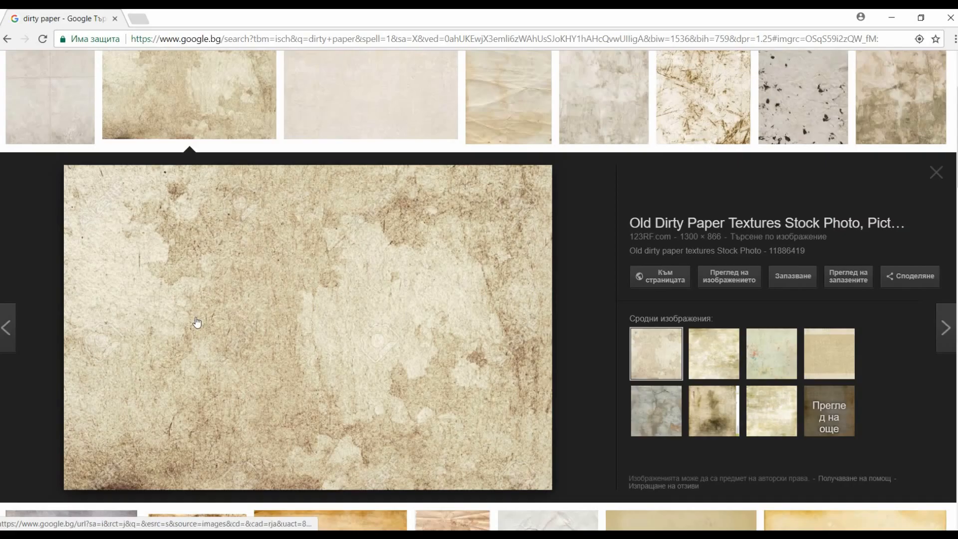
{"action": "scroll", "coordinate": [182, 164], "scroll_direction": "up", "scroll_amount": 3}
{"action": "left_click_drag", "start_coordinate": [149, 78], "coordinate": [30, 94]}
{"action": "type", "text": "grid"}
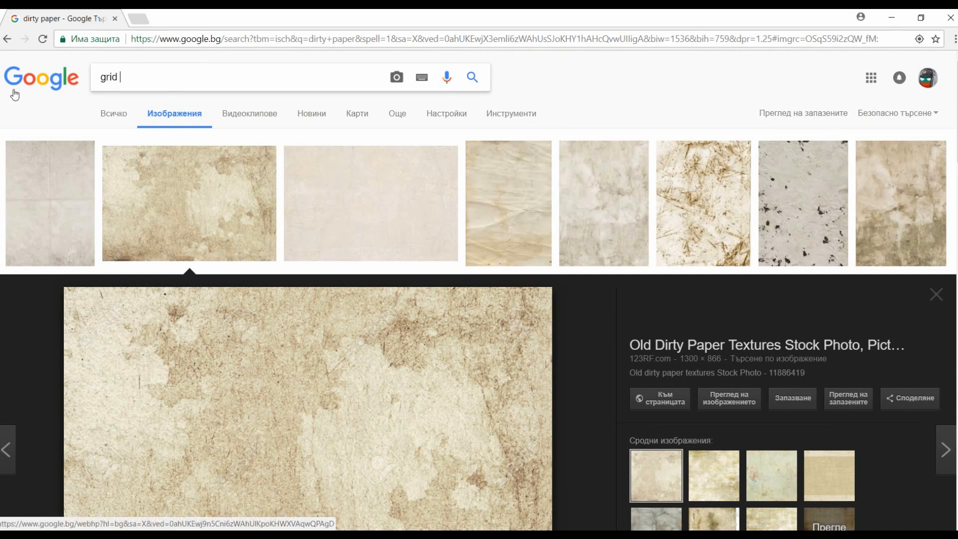
{"action": "type", "text": " paper"}
{"action": "key", "text": "Return"}
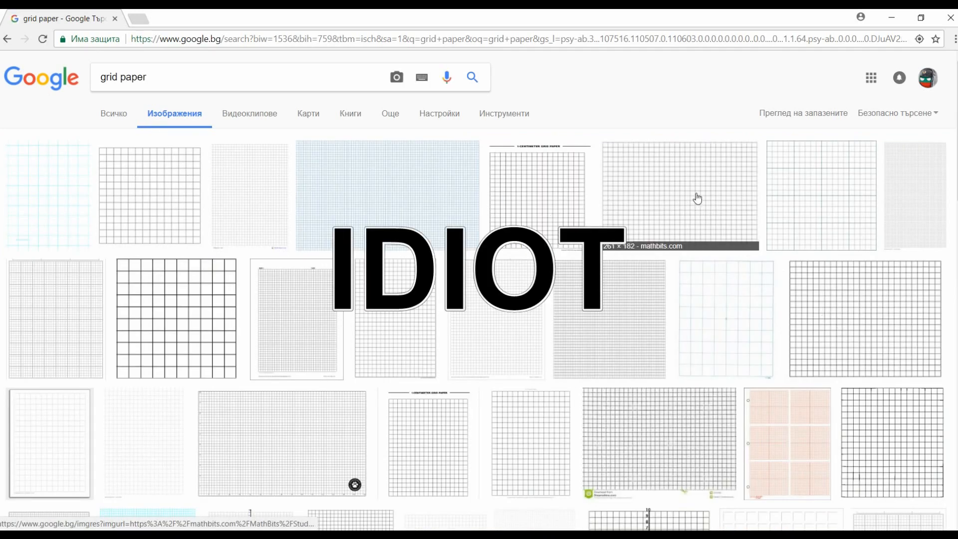
- Browse the grid paper image results, previewing several graph paper images
{"action": "left_click", "coordinate": [116, 181]}
{"action": "right_click", "coordinate": [319, 313]}
{"action": "key", "text": "Escape"}
{"action": "left_click", "coordinate": [84, 123]}
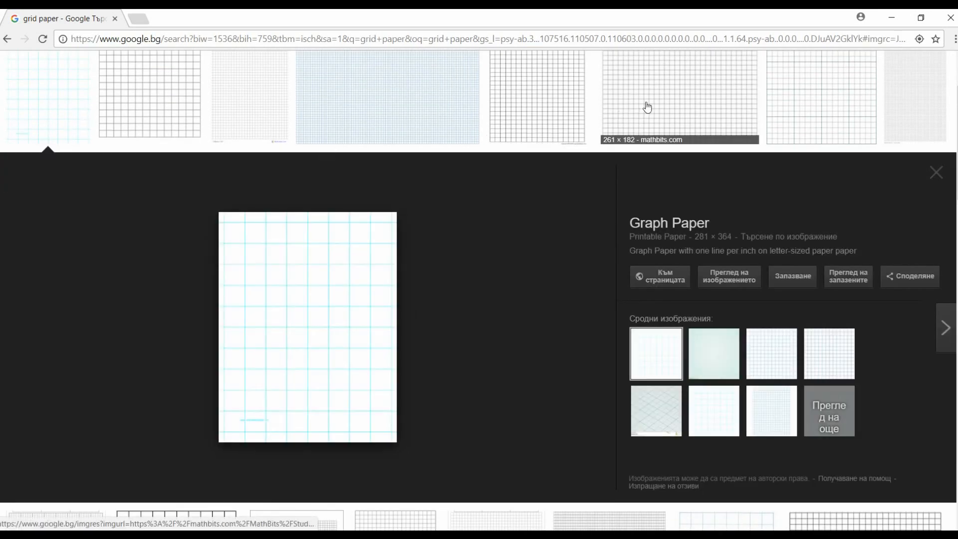
{"action": "left_click", "coordinate": [550, 97]}
{"action": "left_click", "coordinate": [799, 83]}
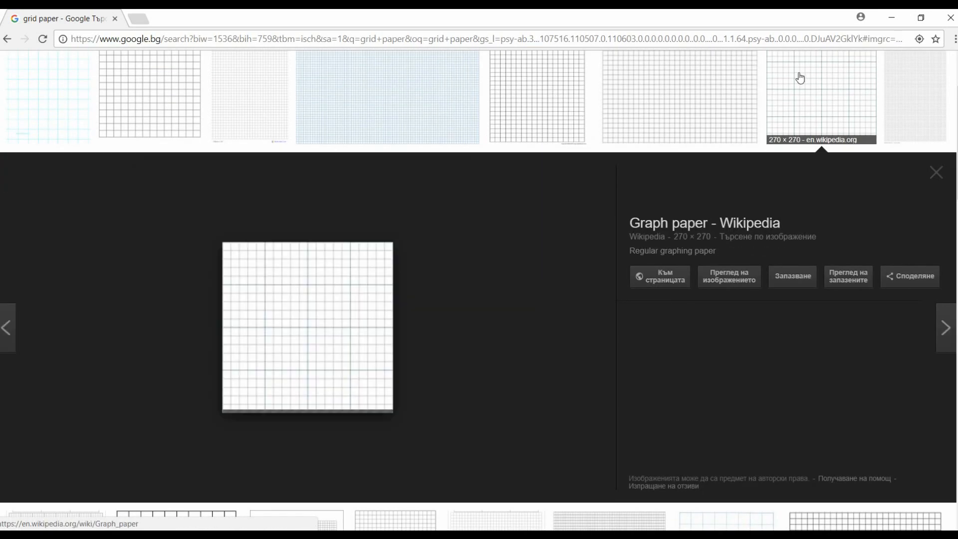
{"action": "right_click", "coordinate": [396, 315]}
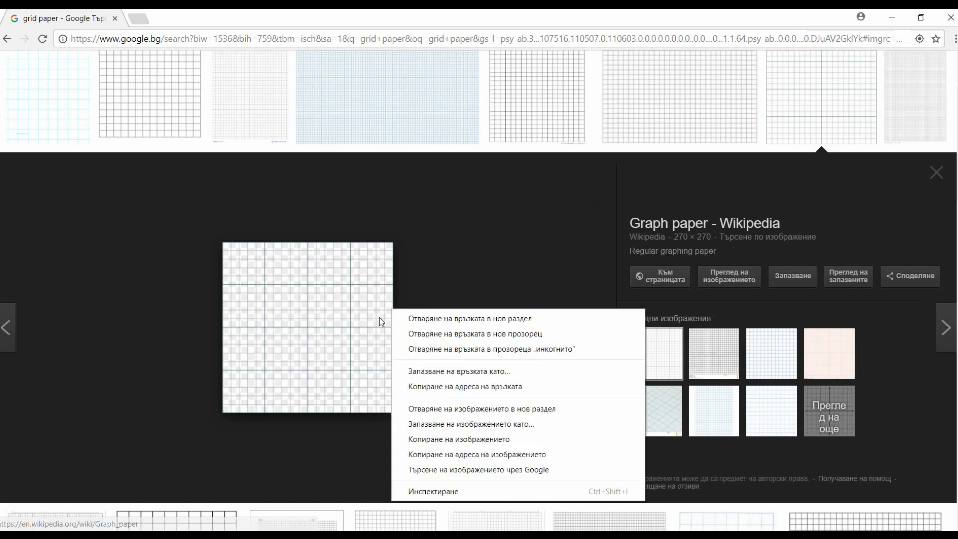
{"action": "key", "text": "Escape"}
{"action": "scroll", "coordinate": [255, 370], "scroll_direction": "down", "scroll_amount": 4}
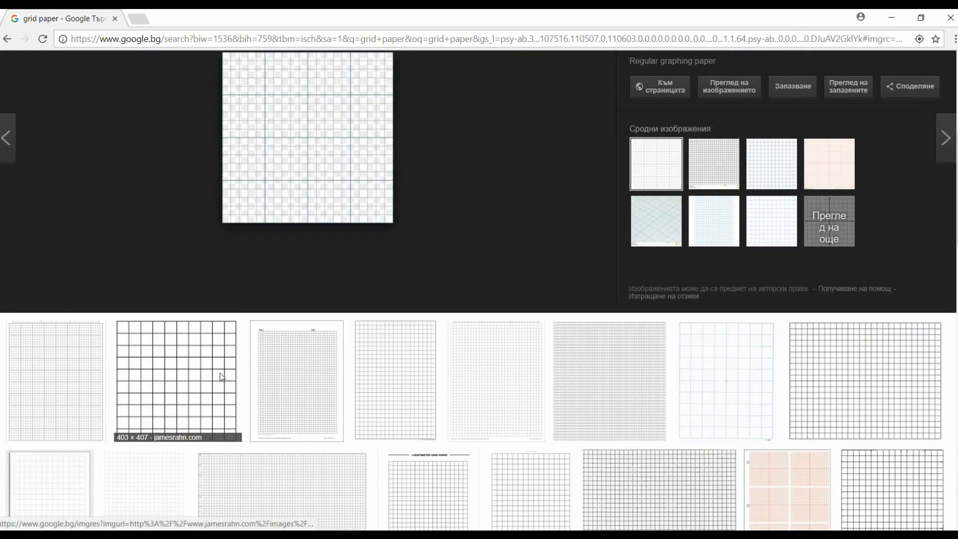
{"action": "left_click", "coordinate": [222, 377]}
{"action": "left_click", "coordinate": [422, 91]}
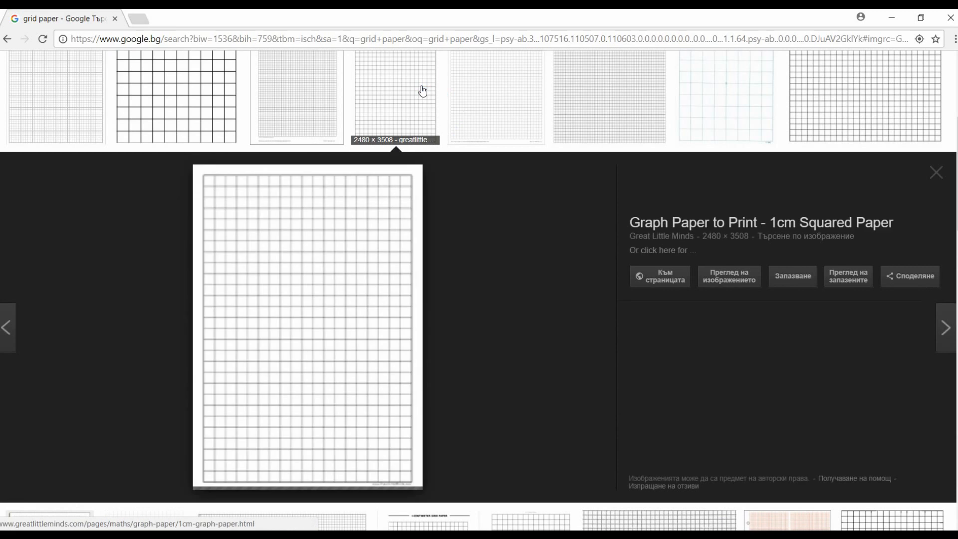
{"action": "left_click", "coordinate": [464, 96]}
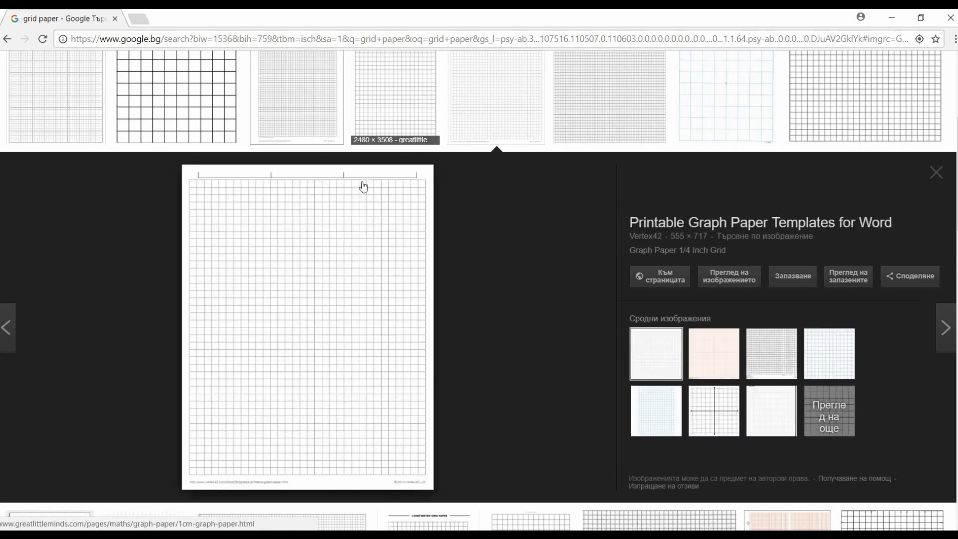
{"action": "left_click", "coordinate": [381, 104]}
- Copy the Graph Paper to Print - 1cm Squared Paper image, paste it into Photoshop and undo the paste
{"action": "right_click", "coordinate": [346, 249]}
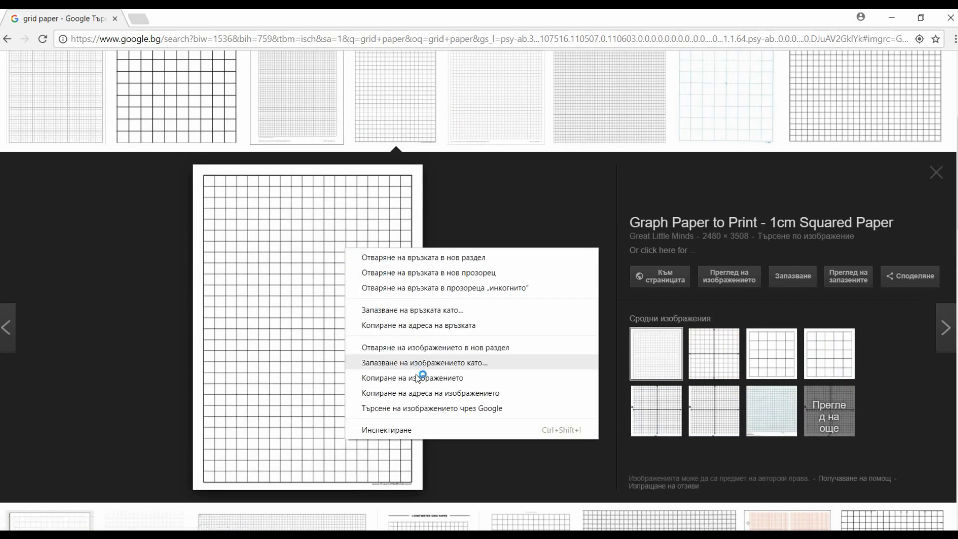
{"action": "left_click", "coordinate": [418, 378]}
{"action": "left_click", "coordinate": [201, 534]}
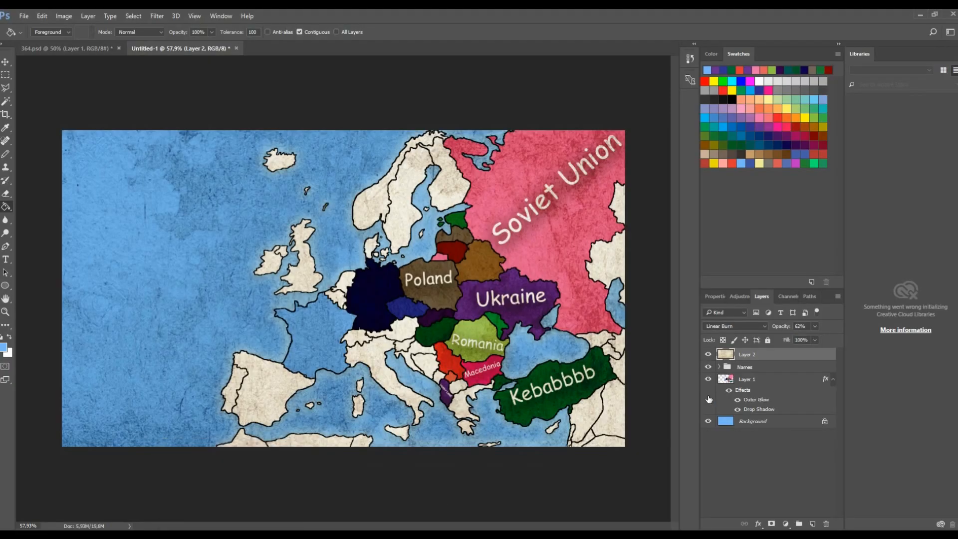
{"action": "key", "text": "ctrl+v"}
{"action": "key", "text": "ctrl+z"}
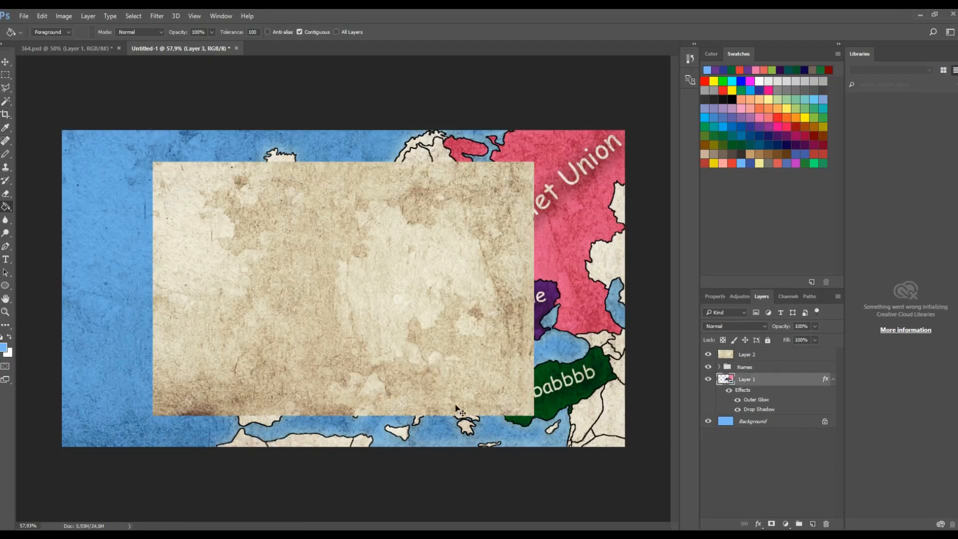
- Copy the squared paper image again and paste it into Photoshop as a new layer above the paper texture
{"action": "left_click", "coordinate": [202, 534]}
{"action": "right_click", "coordinate": [273, 394]}
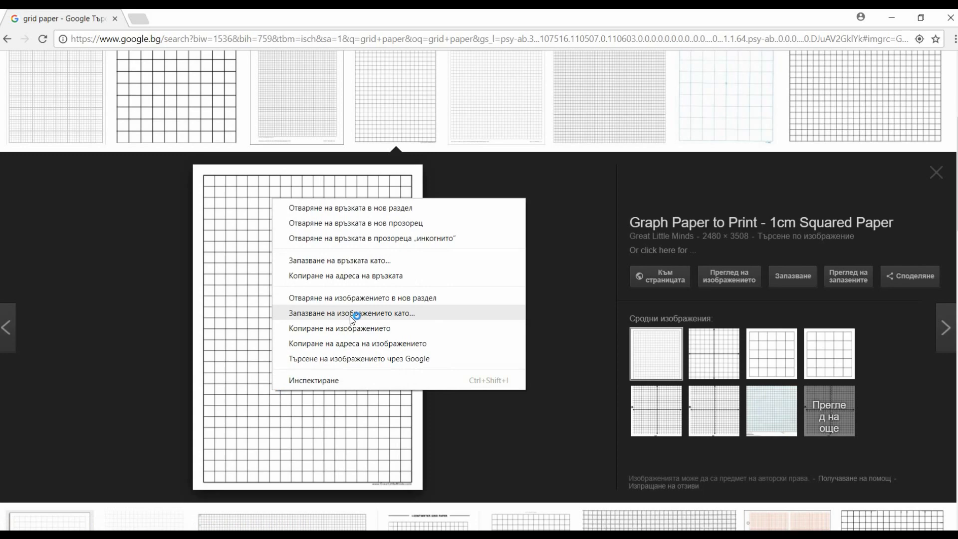
{"action": "left_click", "coordinate": [349, 328]}
{"action": "left_click", "coordinate": [202, 534]}
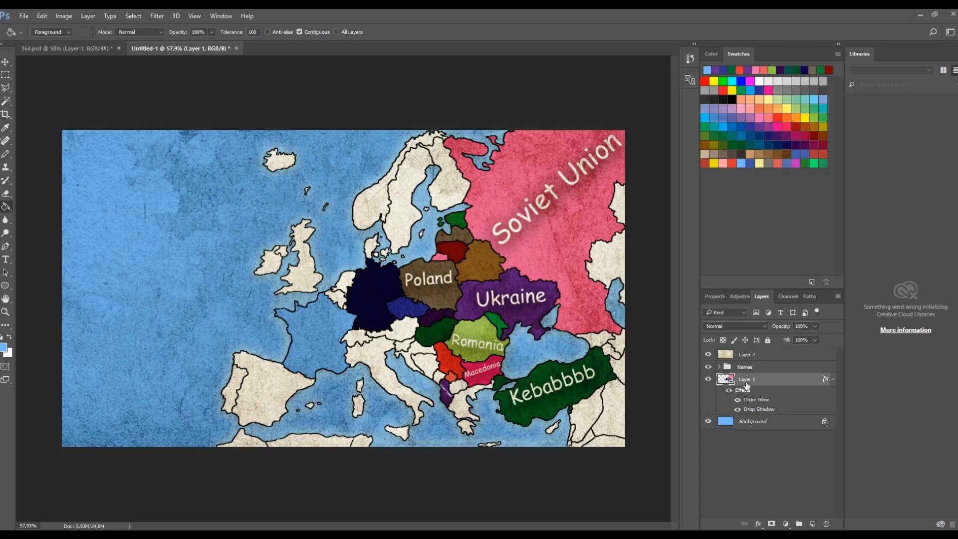
{"action": "left_click_drag", "start_coordinate": [739, 360], "coordinate": [739, 360]}
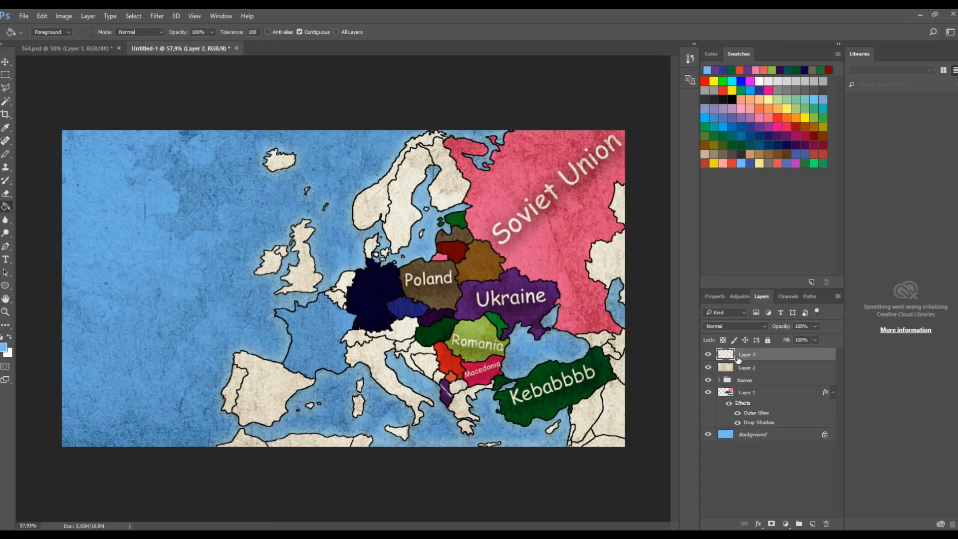
{"action": "key", "text": "ctrl+v"}
- Free-transform the grid layer, scaling it down and rotating it -90 degrees to cover the map canvas
{"action": "left_click", "coordinate": [10, 63]}
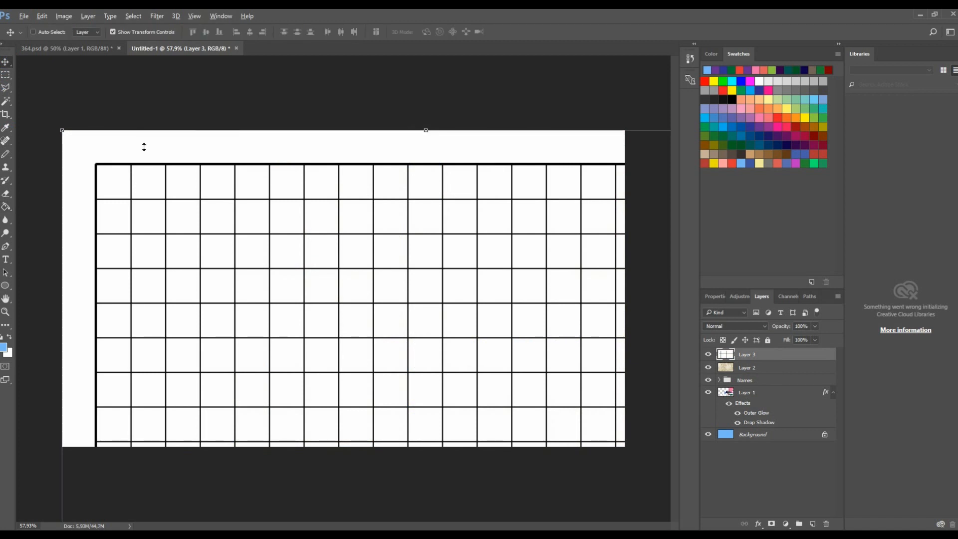
{"action": "scroll", "coordinate": [143, 149], "scroll_direction": "down", "scroll_amount": 4}
{"action": "key", "text": "ctrl+t"}
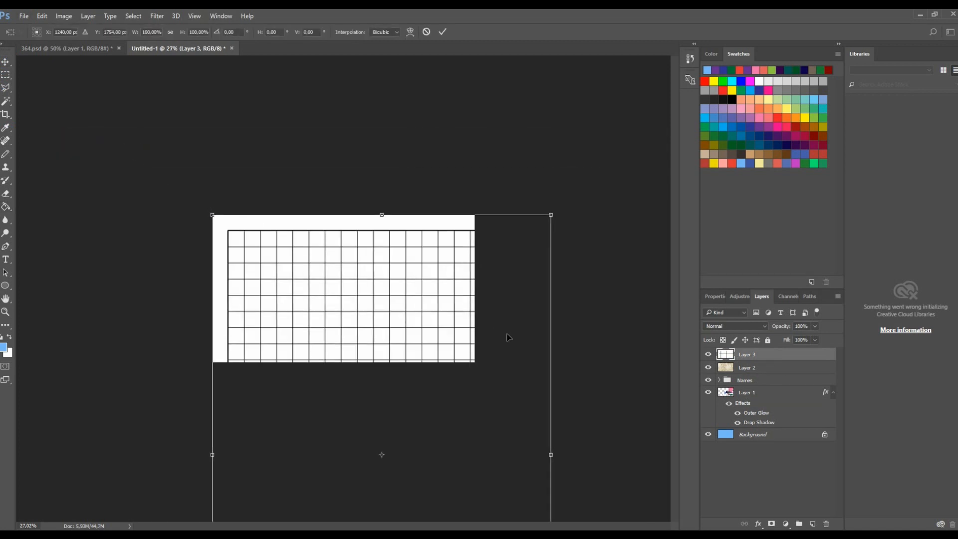
{"action": "scroll", "coordinate": [468, 166], "scroll_direction": "down", "scroll_amount": 2}
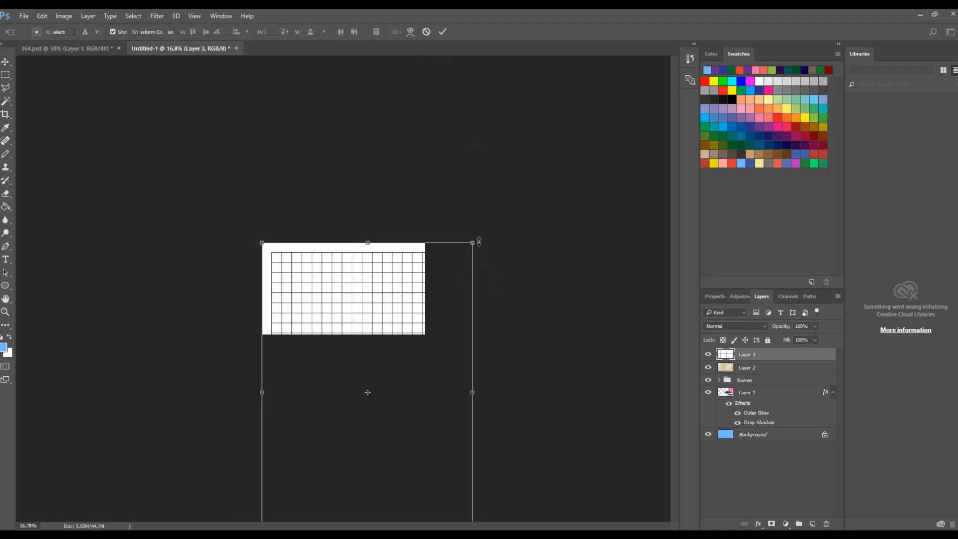
{"action": "left_click_drag", "start_coordinate": [473, 242], "coordinate": [395, 354]}
{"action": "left_click_drag", "start_coordinate": [357, 428], "coordinate": [390, 292]}
{"action": "left_click_drag", "start_coordinate": [441, 217], "coordinate": [230, 205]}
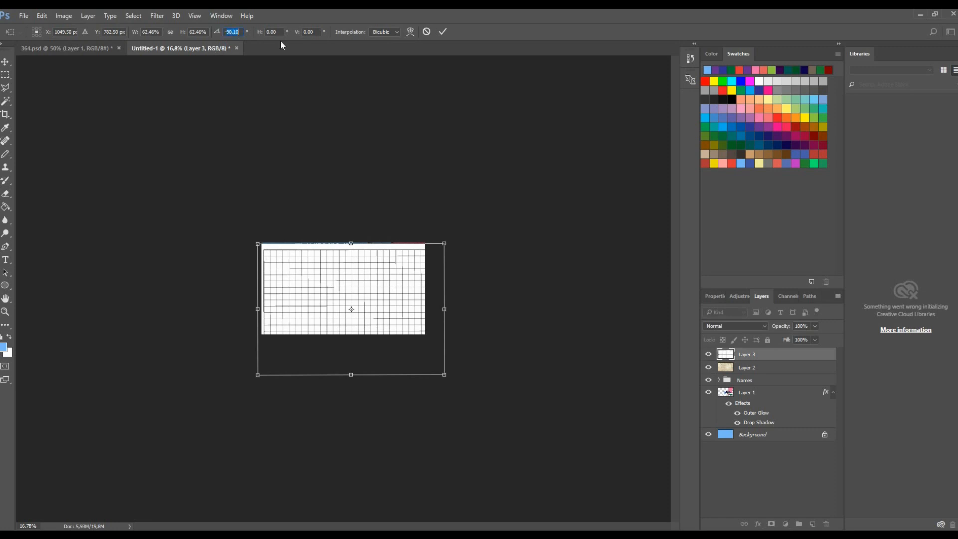
{"action": "type", "text": "-90"}
{"action": "left_click_drag", "start_coordinate": [372, 294], "coordinate": [366, 284]}
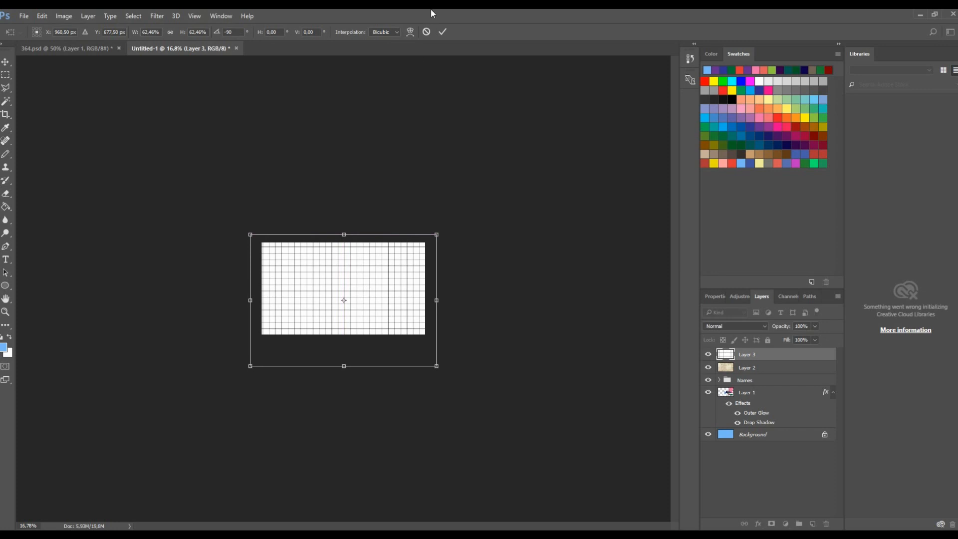
{"action": "left_click", "coordinate": [442, 31]}
- Try the grid layer in Linear Burn blending with reduced opacity, then delete the grid layer
{"action": "scroll", "coordinate": [389, 315], "scroll_direction": "up", "scroll_amount": 2}
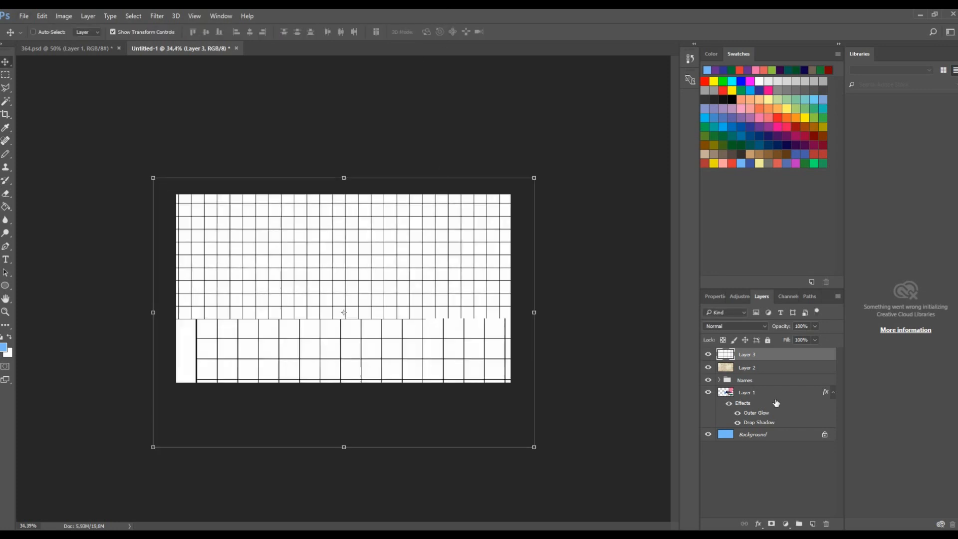
{"action": "left_click", "coordinate": [761, 327]}
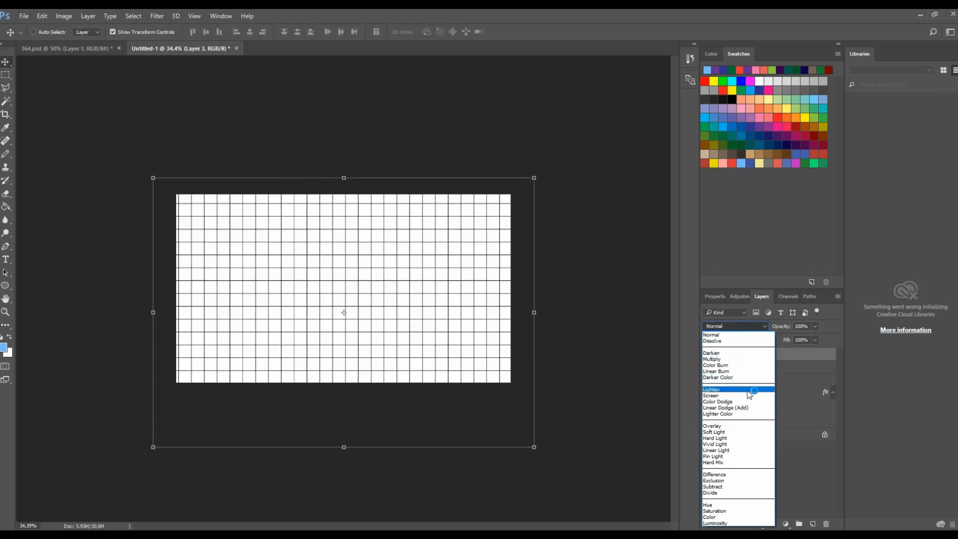
{"action": "left_click", "coordinate": [753, 371]}
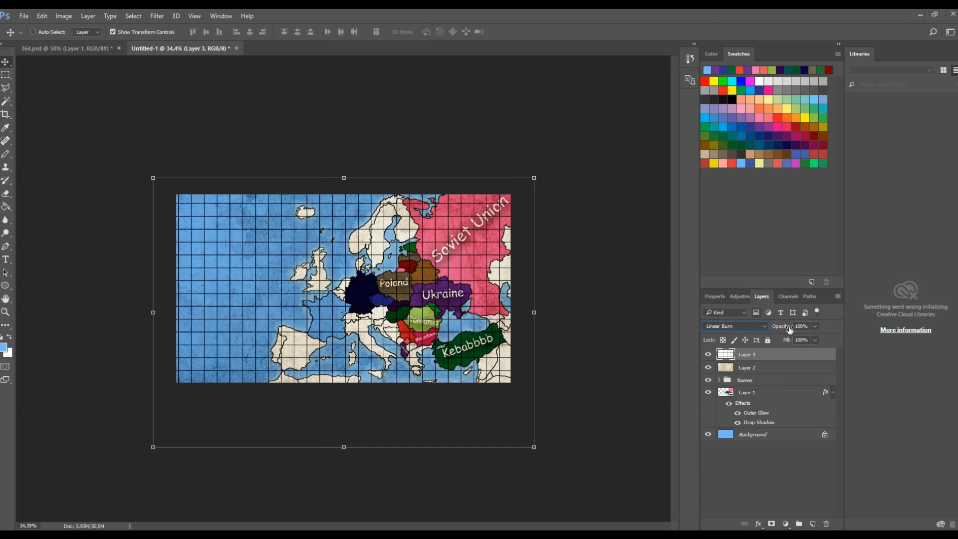
{"action": "left_click", "coordinate": [815, 327]}
{"action": "left_click_drag", "start_coordinate": [802, 337], "coordinate": [793, 342]}
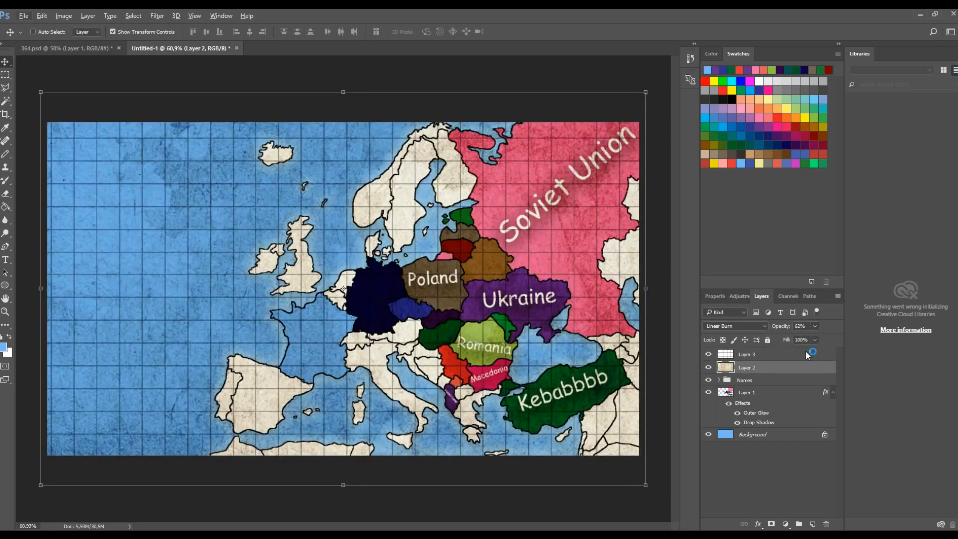
{"action": "left_click", "coordinate": [740, 356]}
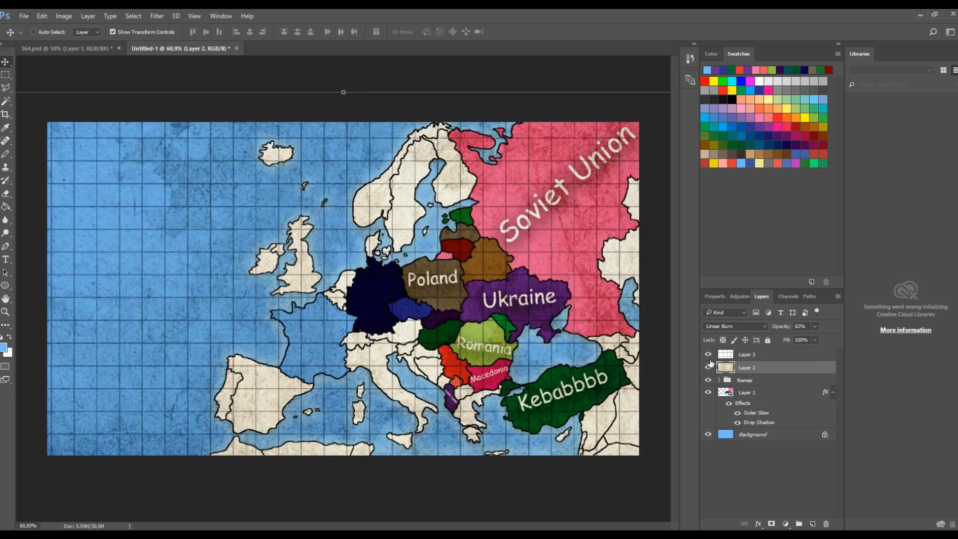
{"action": "key", "text": "Delete"}
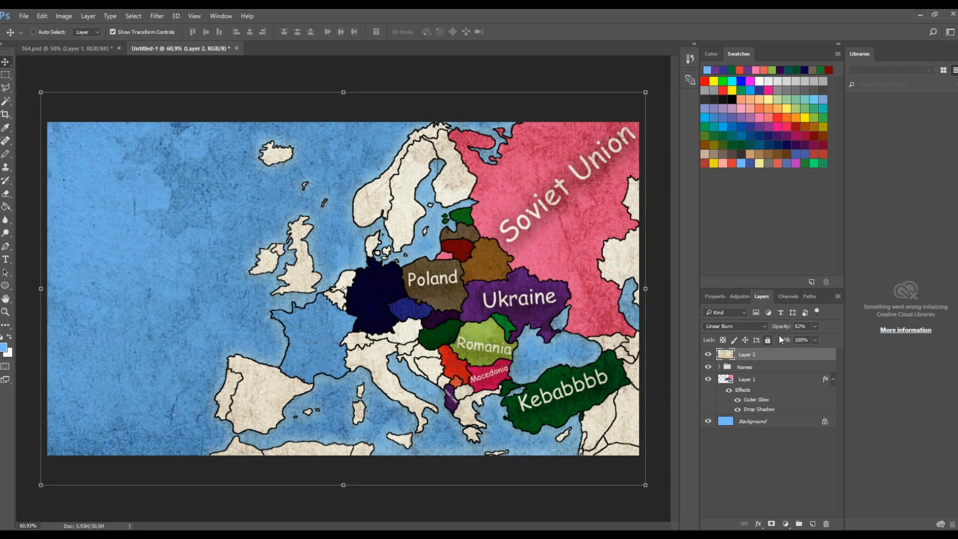
{"action": "mouse_move", "coordinate": [550, 299]}
{"action": "left_mouse_down"}
{"action": "mouse_move", "coordinate": [520, 295]}
{"action": "mouse_move", "coordinate": [564, 295]}
{"action": "mouse_move", "coordinate": [464, 269]}
{"action": "mouse_move", "coordinate": [552, 278]}
{"action": "mouse_move", "coordinate": [533, 293]}
{"action": "left_mouse_up"}
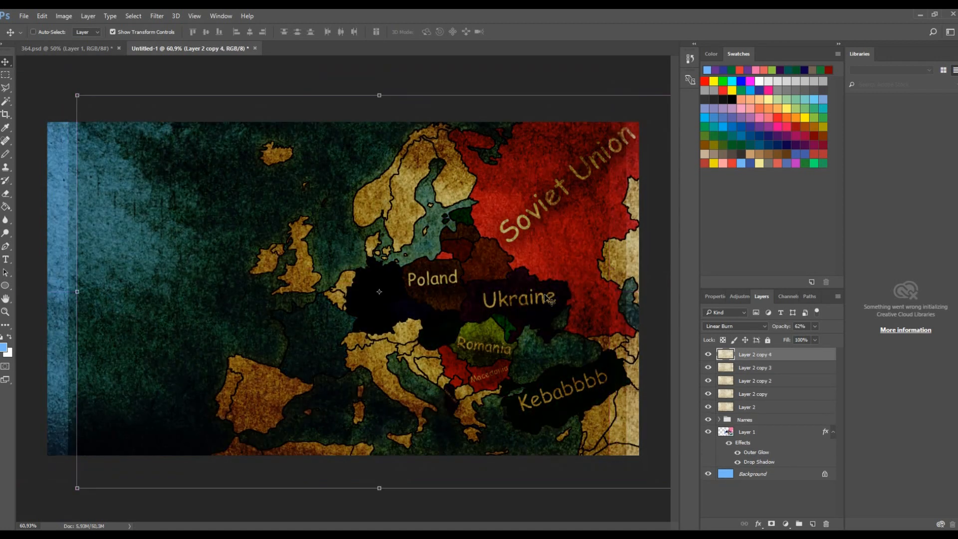
{"action": "left_click", "coordinate": [764, 393], "text": "shift"}
{"action": "key", "text": "Delete"}
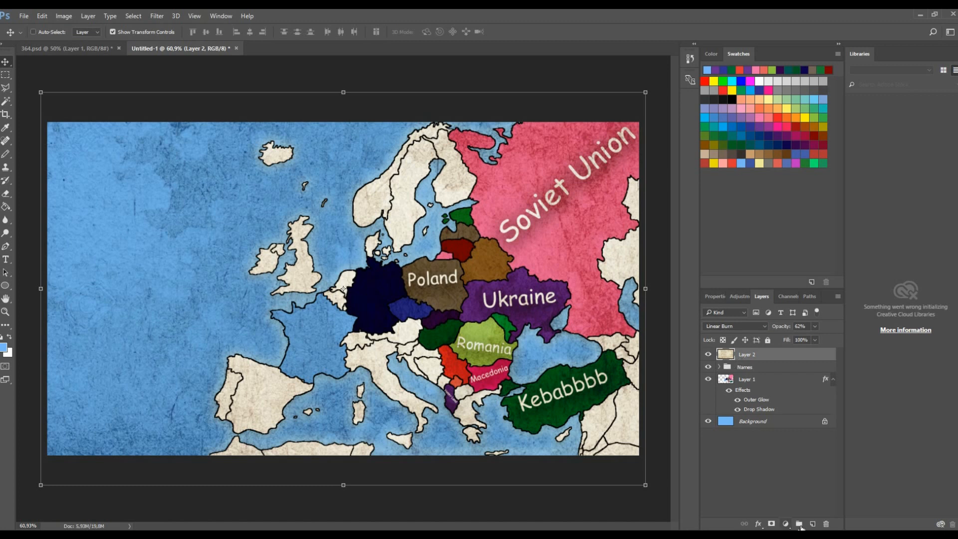
- Put the paper texture layer into a new group renamed lauyerehg, and hide the Names group
{"action": "left_click", "coordinate": [800, 523]}
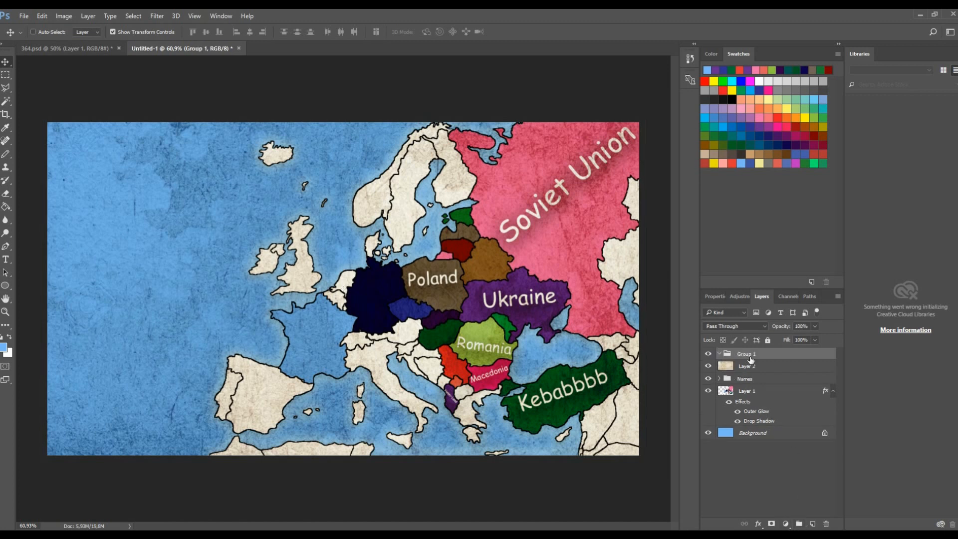
{"action": "left_click_drag", "start_coordinate": [745, 372], "coordinate": [746, 354]}
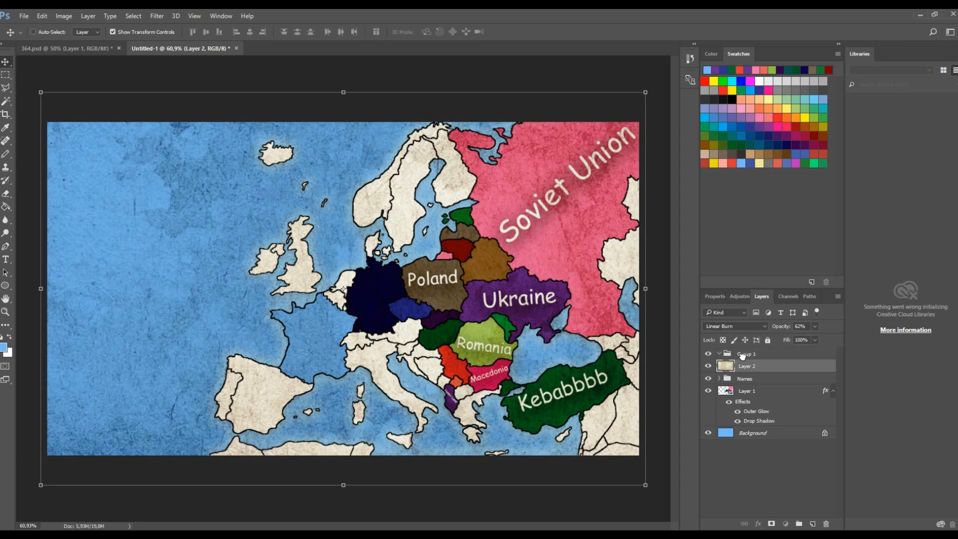
{"action": "double_click", "coordinate": [746, 354]}
{"action": "key", "text": "BackSpace"}
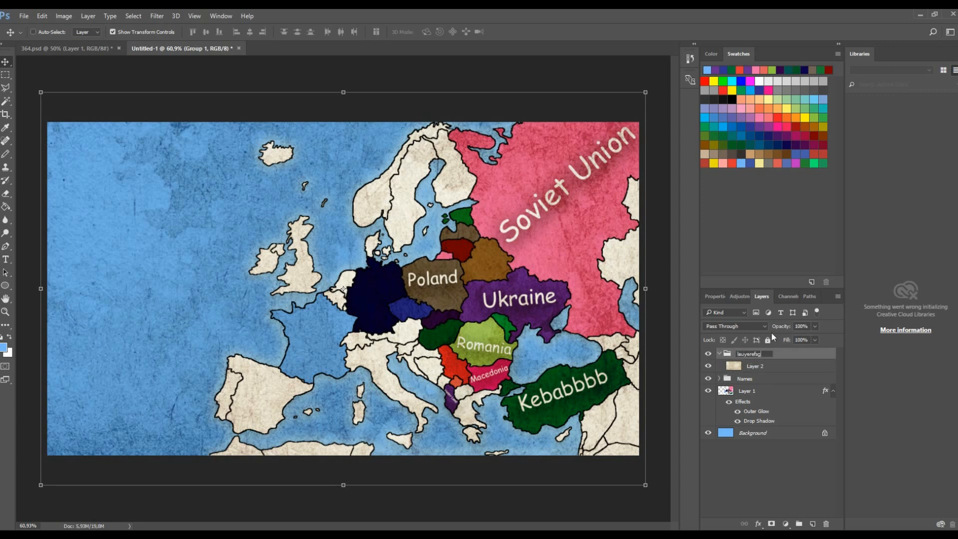
{"action": "left_click", "coordinate": [768, 368]}
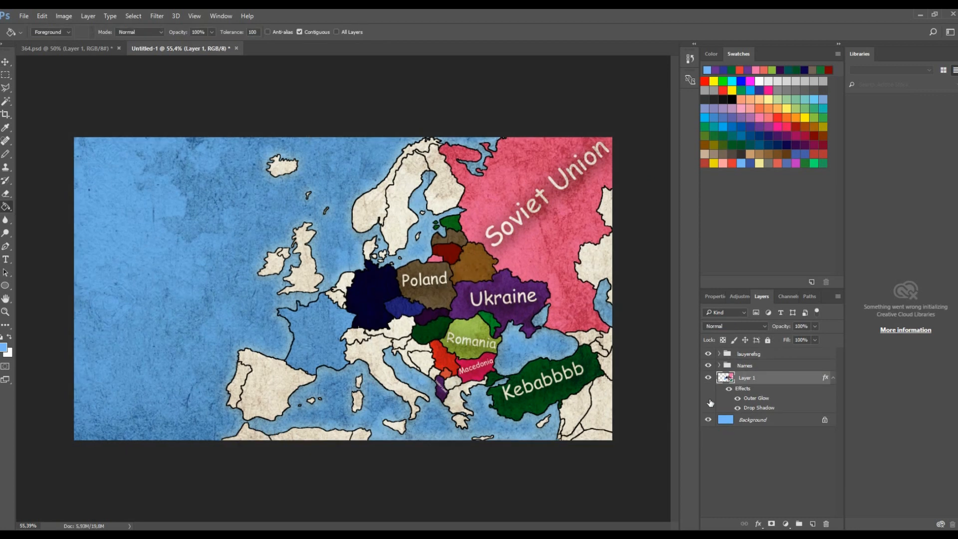
{"action": "left_click", "coordinate": [709, 367]}
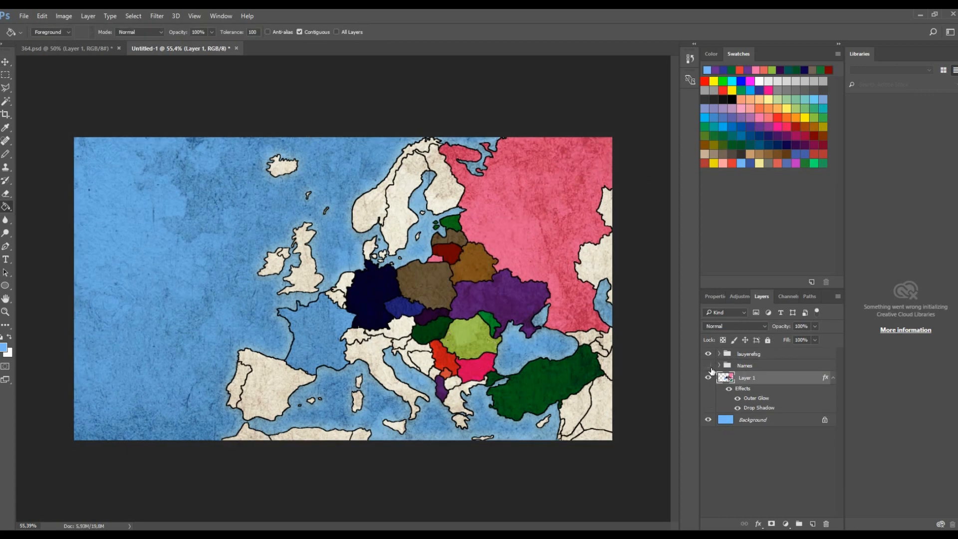
- Create a new document from the recent 1920 x 1080 px custom preset
{"action": "left_click", "coordinate": [29, 16]}
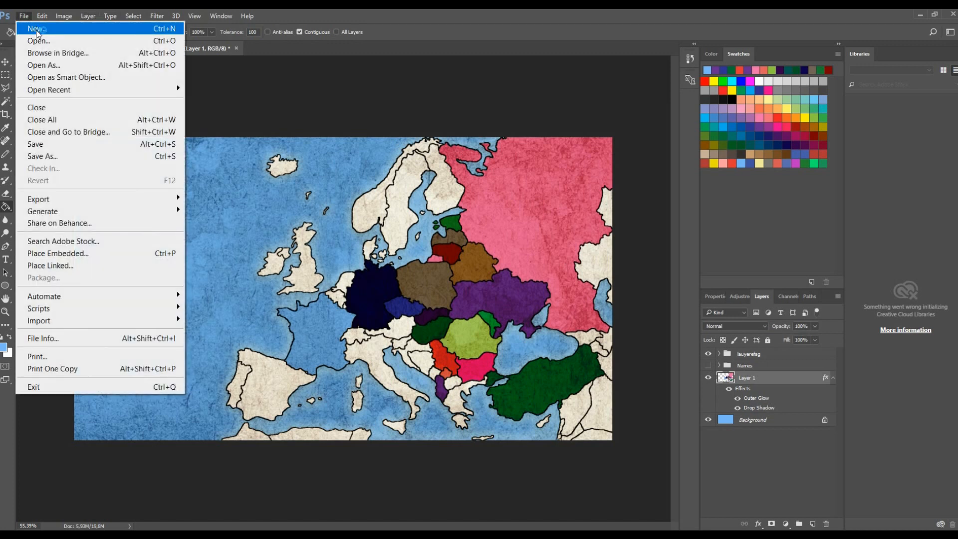
{"action": "left_click", "coordinate": [36, 29]}
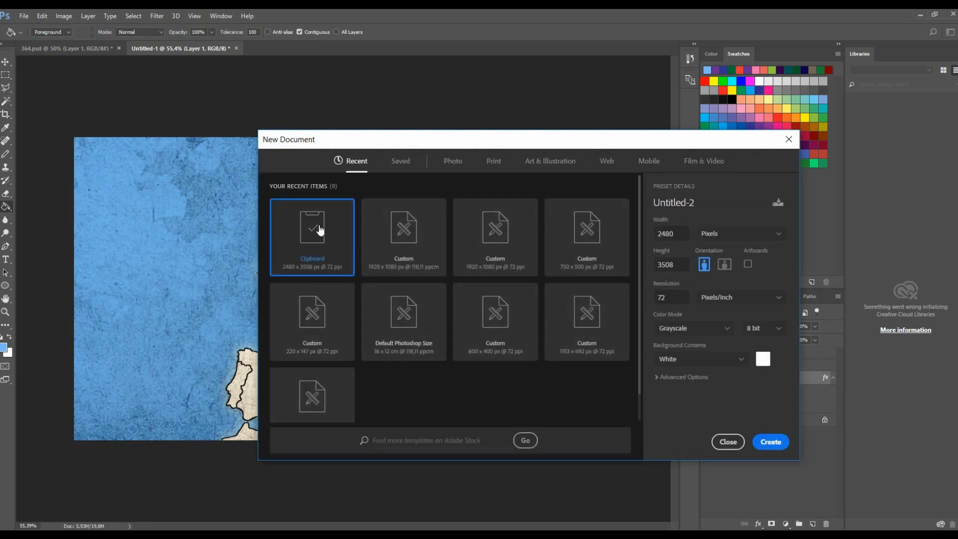
{"action": "left_click", "coordinate": [438, 253]}
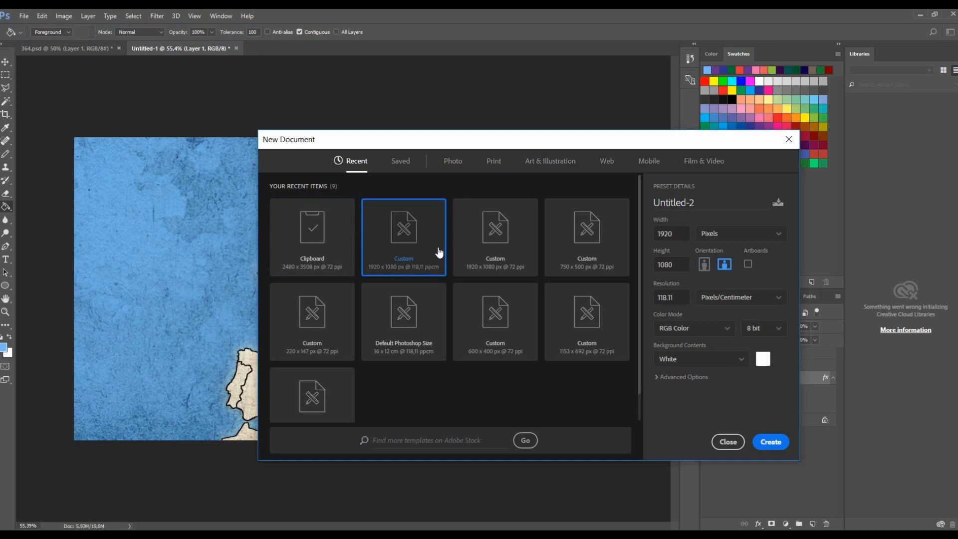
{"action": "left_click", "coordinate": [771, 441]}
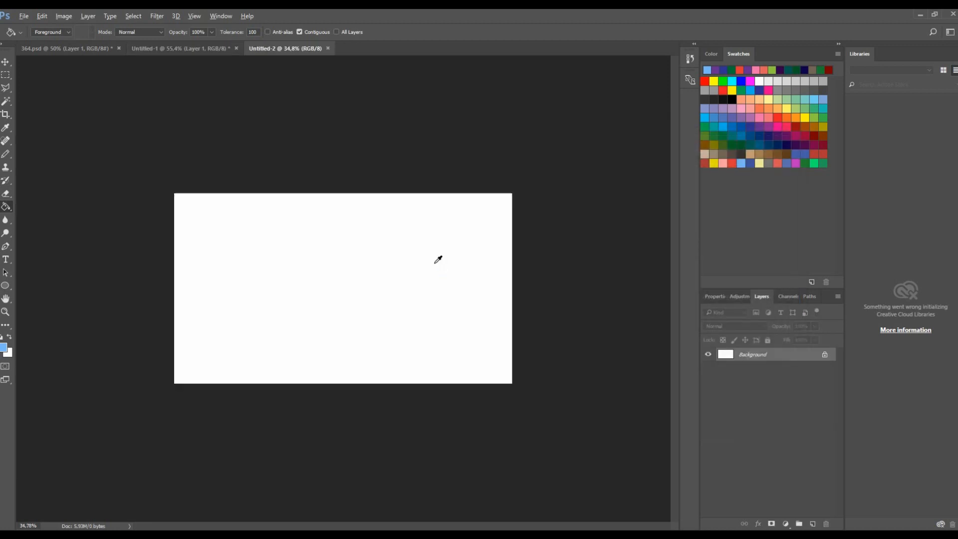
- Draw a circle about 926 px across with a 20 px black stroke and move it to the canvas centre
{"action": "scroll", "coordinate": [434, 256], "scroll_direction": "up", "scroll_amount": 2}
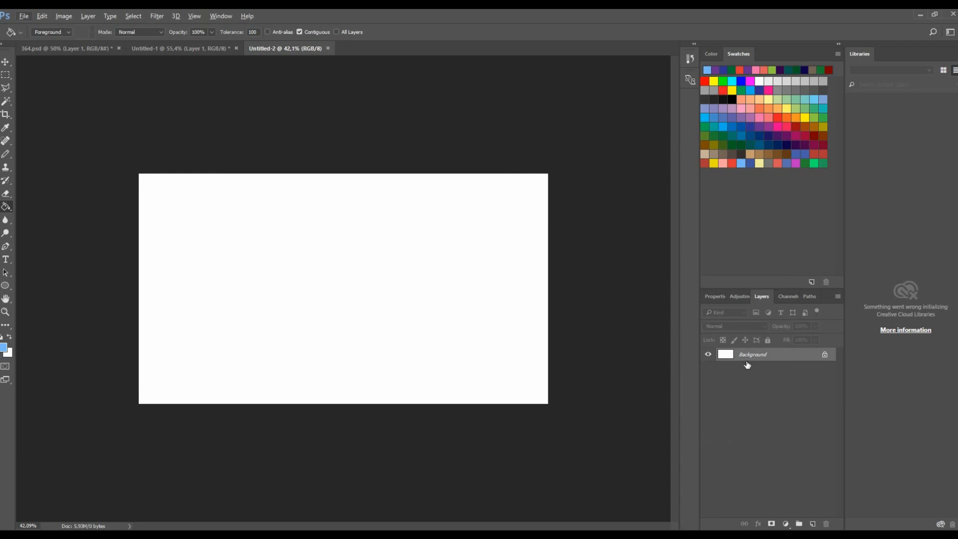
{"action": "left_click", "coordinate": [5, 286]}
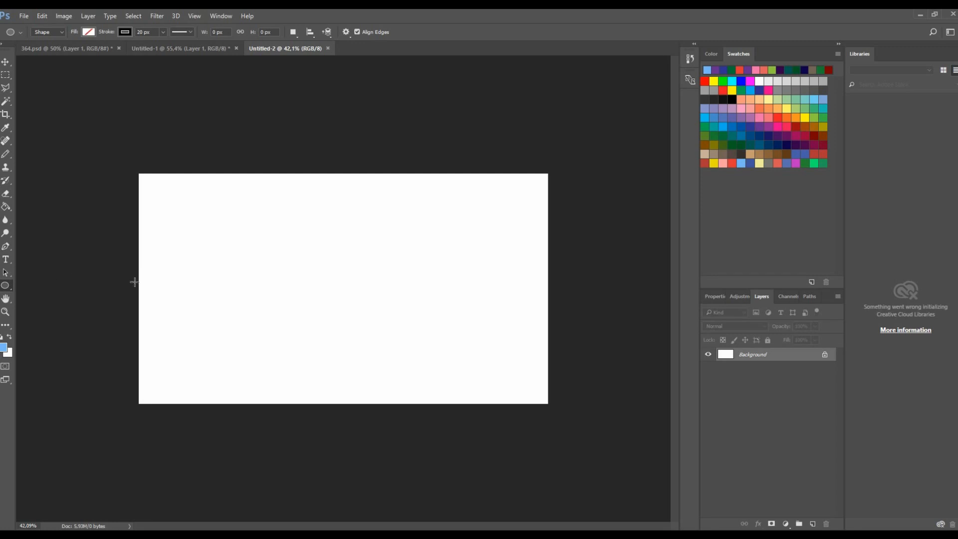
{"action": "left_click_drag", "start_coordinate": [266, 219], "coordinate": [385, 320]}
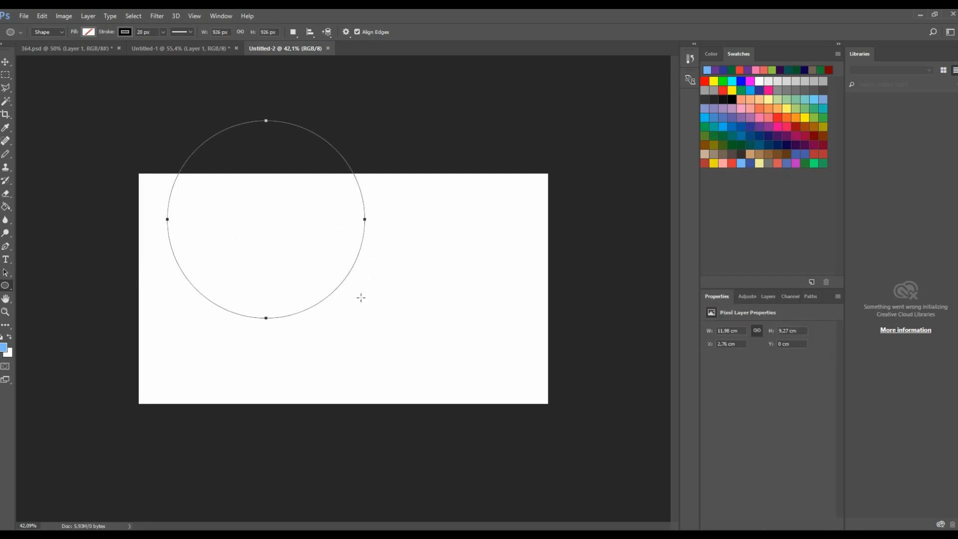
{"action": "key", "text": "v"}
{"action": "left_click_drag", "start_coordinate": [289, 217], "coordinate": [351, 285]}
{"action": "left_click_drag", "start_coordinate": [423, 284], "coordinate": [430, 285]}
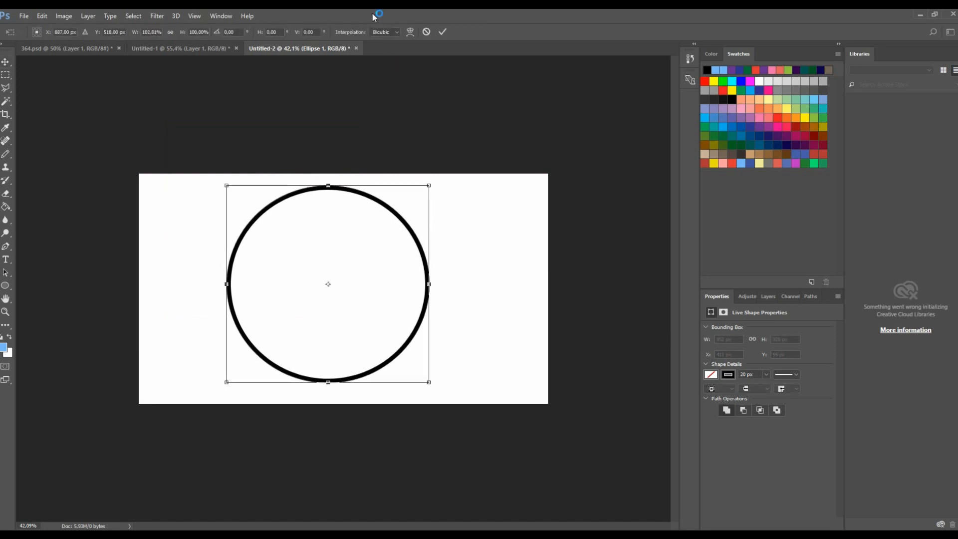
- Delete the white Background layer and shift the circle slightly to the right
{"action": "left_click", "coordinate": [778, 298]}
{"action": "left_click", "coordinate": [760, 297]}
{"action": "left_click", "coordinate": [780, 297]}
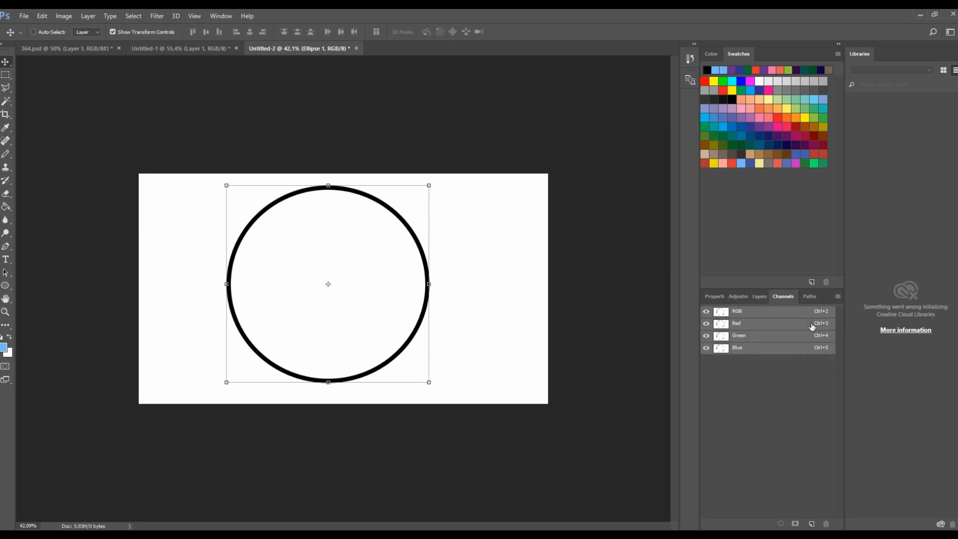
{"action": "left_click", "coordinate": [761, 295]}
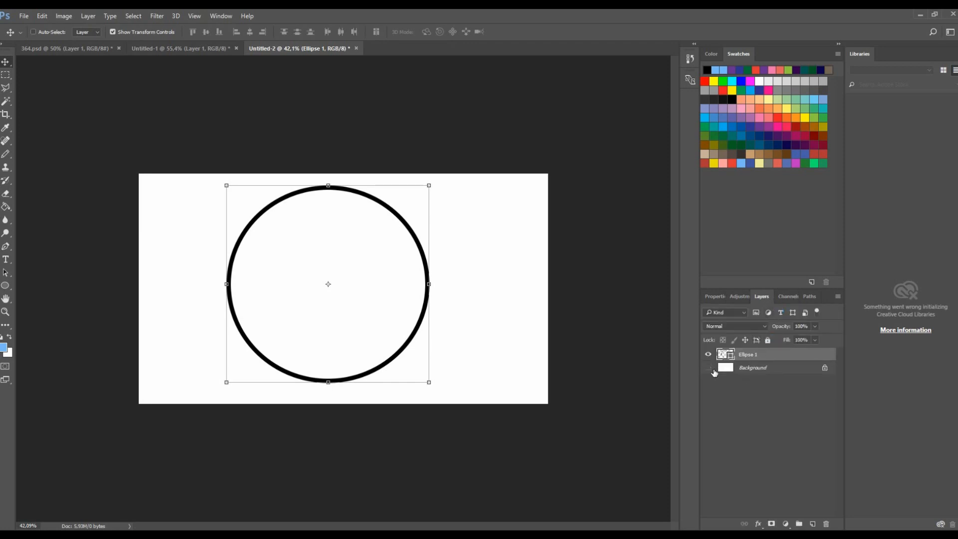
{"action": "left_click", "coordinate": [711, 368]}
{"action": "left_click", "coordinate": [762, 367]}
{"action": "key", "text": "Delete"}
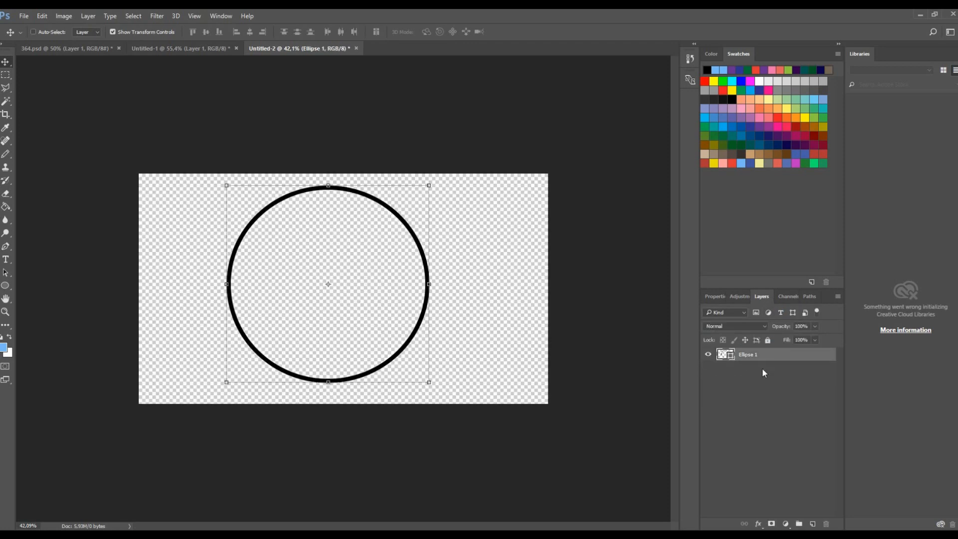
{"action": "left_click_drag", "start_coordinate": [374, 316], "coordinate": [394, 315]}
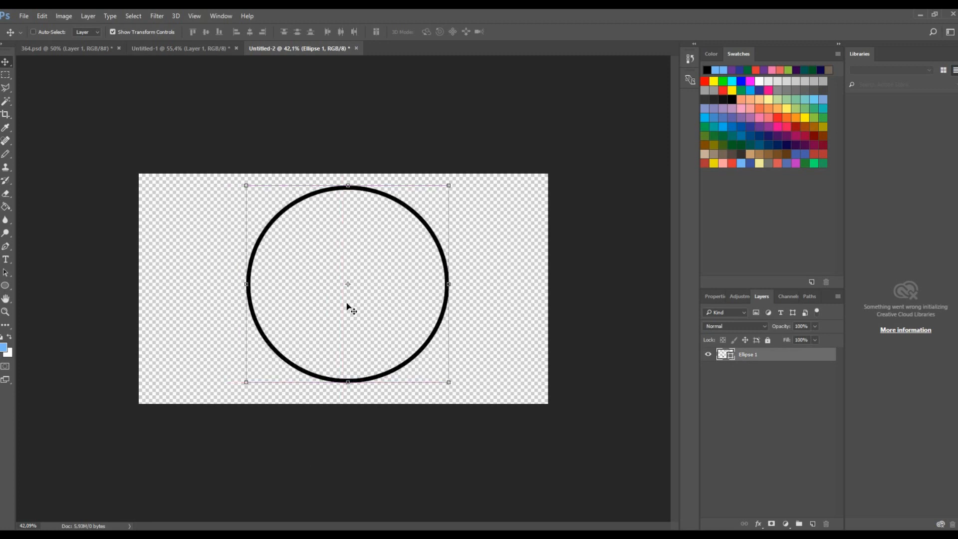
- Place the dk.png Danish flag from the Photoshop Flags folder into the document as an embedded layer
{"action": "mouse_move", "coordinate": [166, 534]}
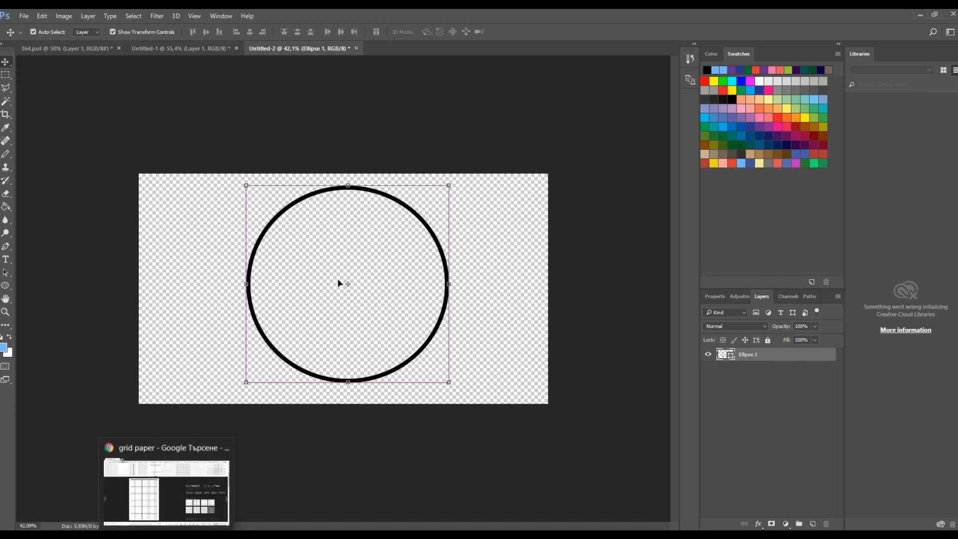
{"action": "key", "text": "ctrl+v"}
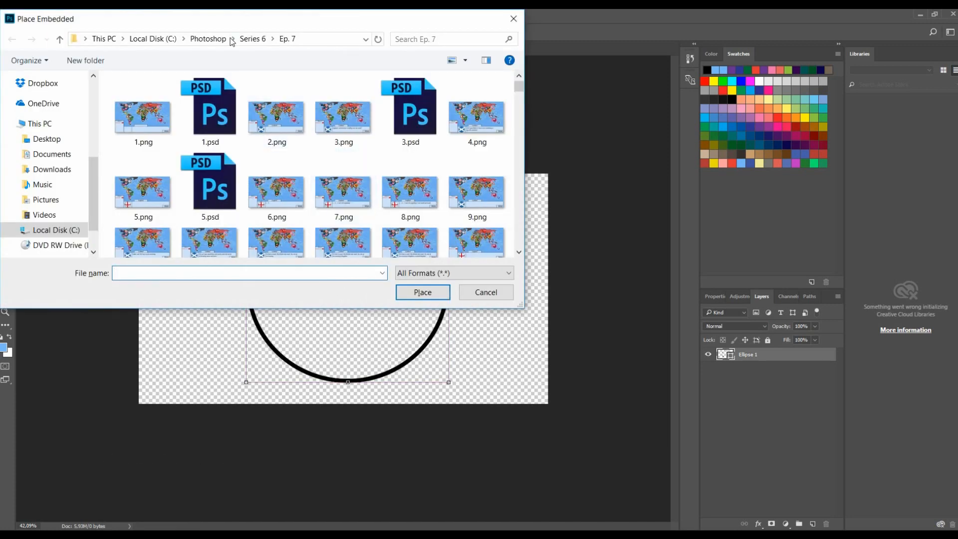
{"action": "left_click", "coordinate": [220, 42]}
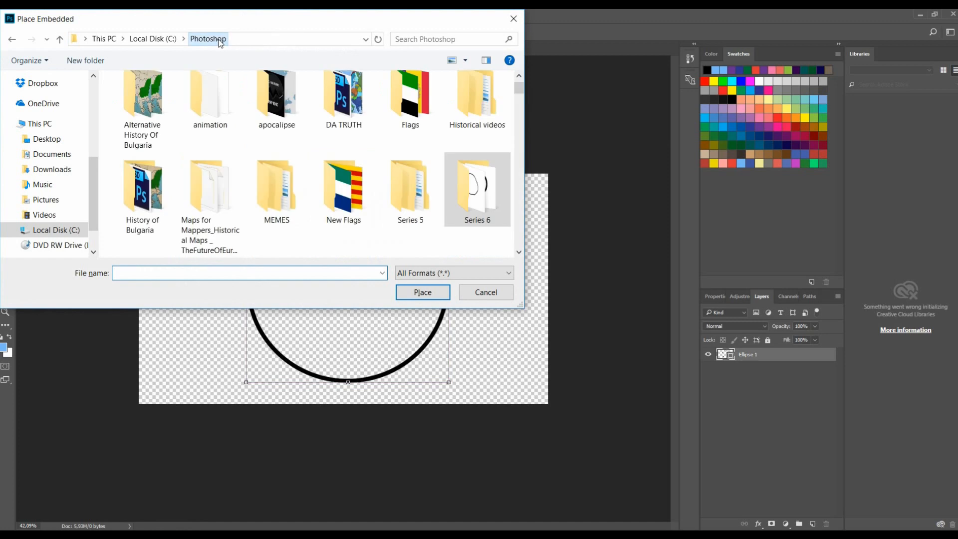
{"action": "left_click", "coordinate": [413, 120]}
{"action": "double_click", "coordinate": [413, 118]}
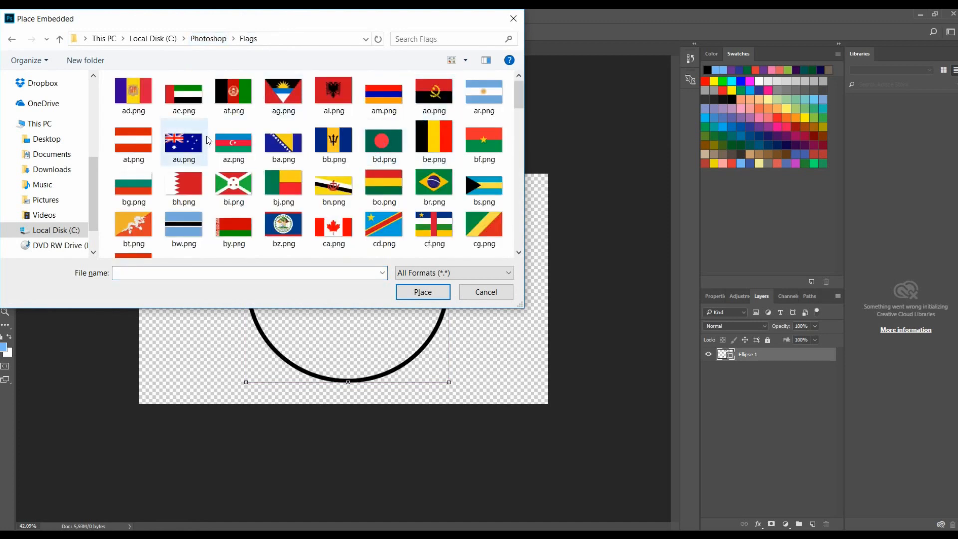
{"action": "scroll", "coordinate": [484, 176], "scroll_direction": "down", "scroll_amount": 10}
{"action": "scroll", "coordinate": [481, 170], "scroll_direction": "down", "scroll_amount": 6}
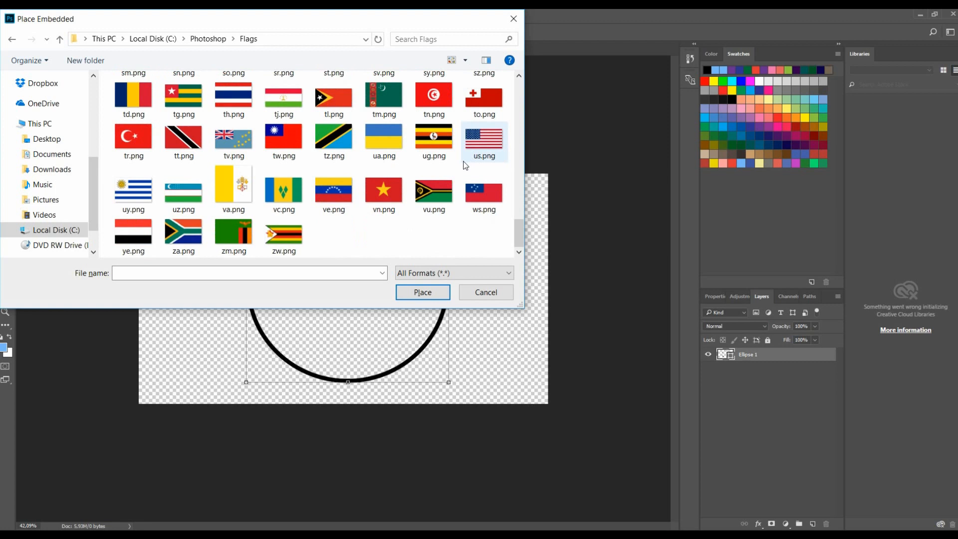
{"action": "scroll", "coordinate": [465, 165], "scroll_direction": "up", "scroll_amount": 15}
{"action": "left_click", "coordinate": [341, 207]}
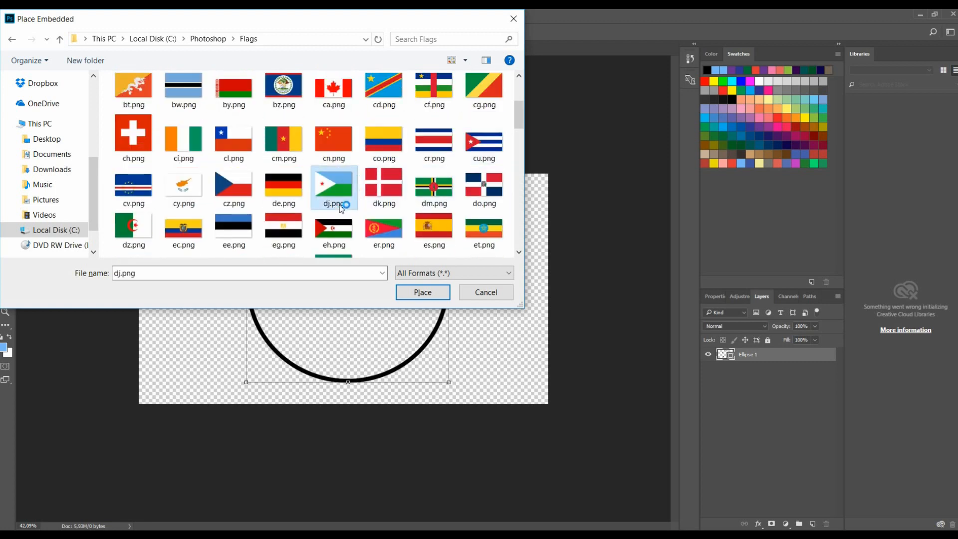
{"action": "left_click", "coordinate": [385, 198]}
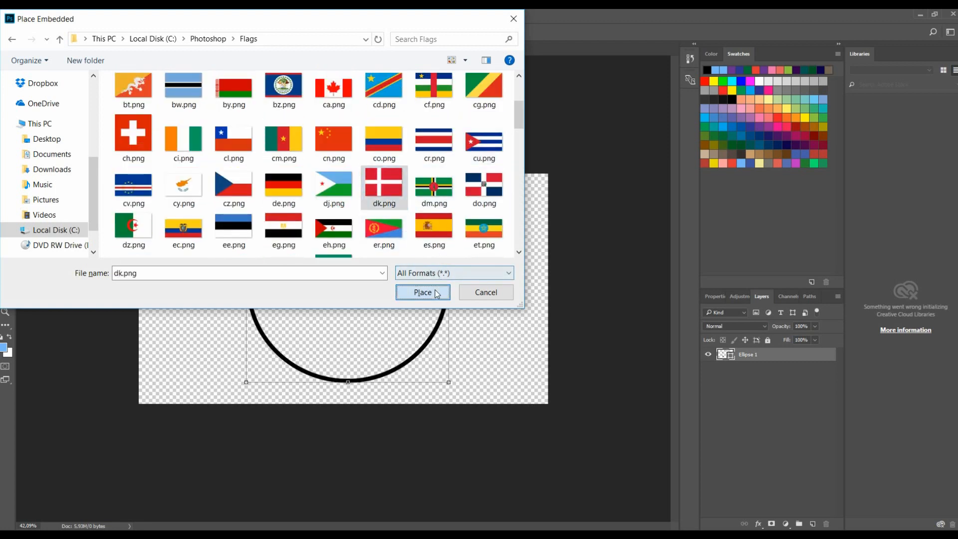
{"action": "left_click", "coordinate": [436, 292]}
{"action": "left_click", "coordinate": [342, 31]}
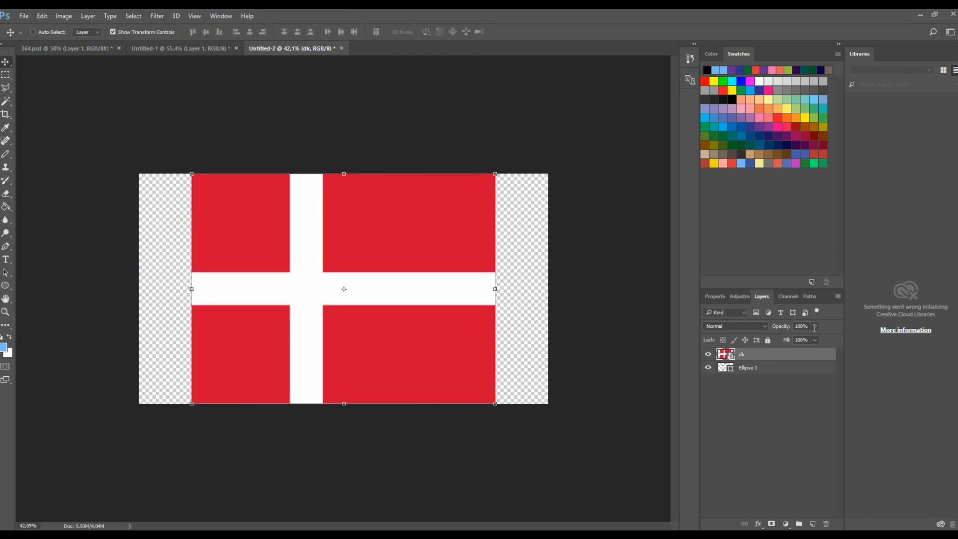
- Create a clipping mask of the flag layer onto the circle, then undo it
{"action": "right_click", "coordinate": [760, 361]}
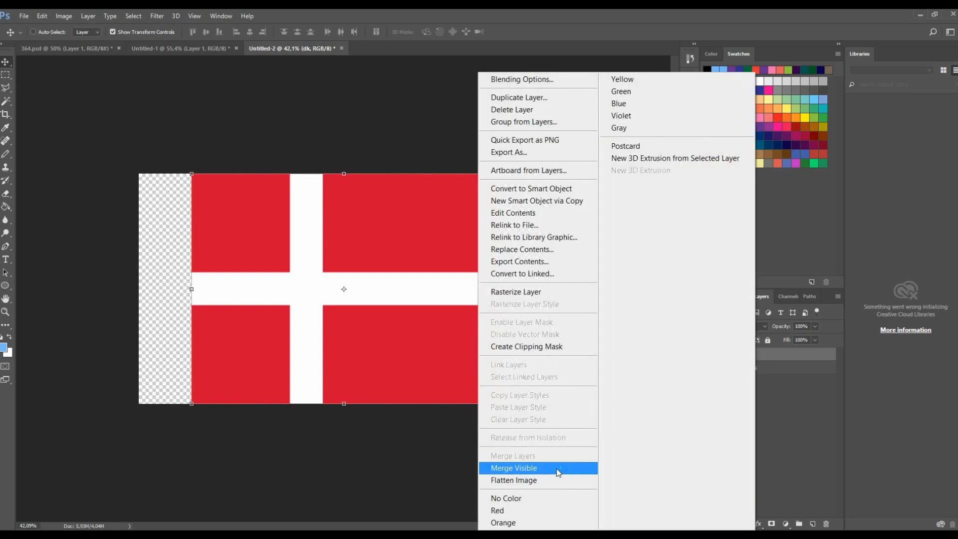
{"action": "left_click", "coordinate": [541, 350]}
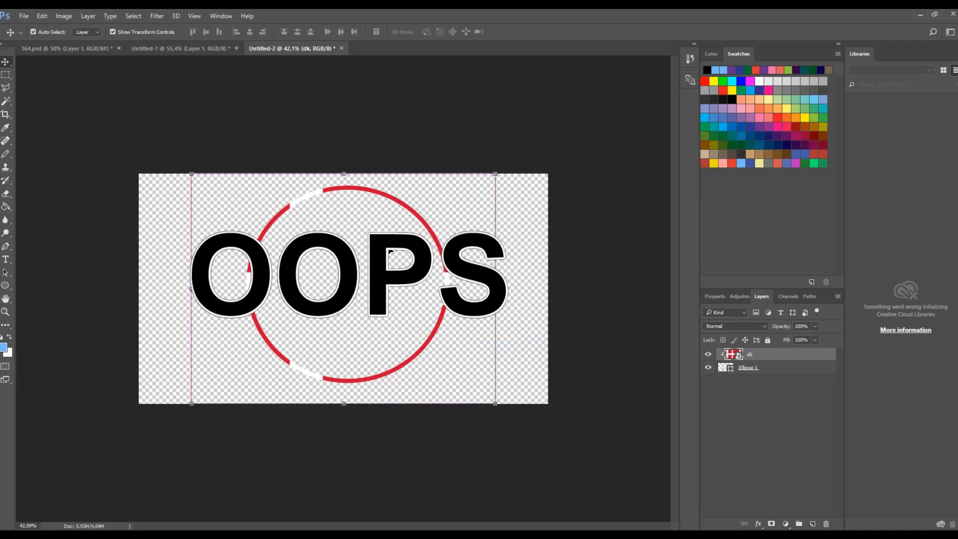
{"action": "key", "text": "ctrl+z"}
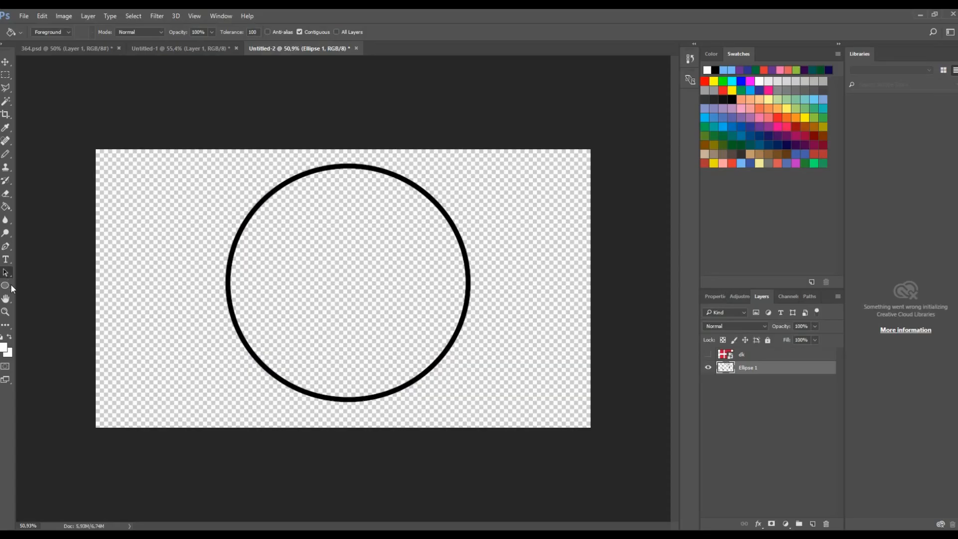
- Delete the old circle and draw a new white-filled circle about 998 px across with the 20 px black stroke
{"action": "left_click", "coordinate": [6, 285]}
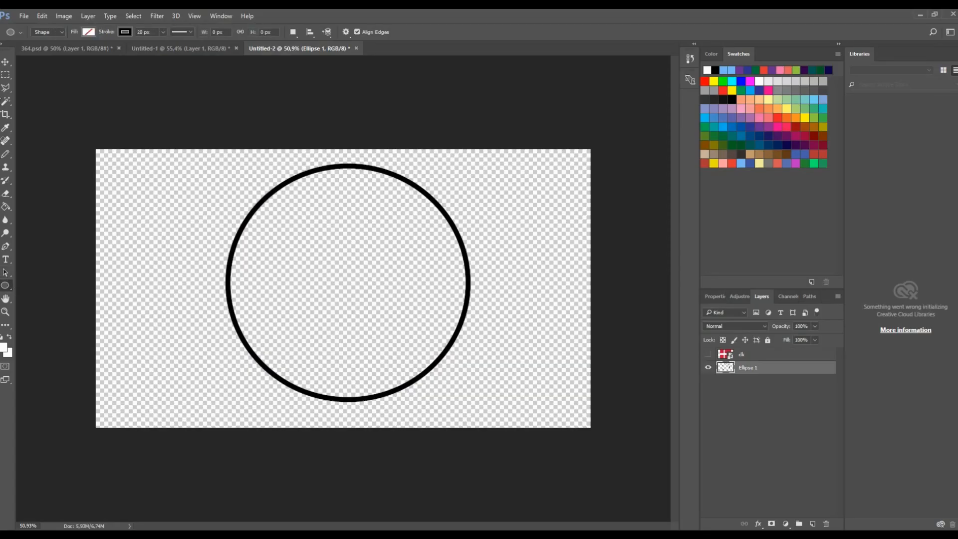
{"action": "left_click", "coordinate": [89, 31]}
{"action": "left_click", "coordinate": [40, 86]}
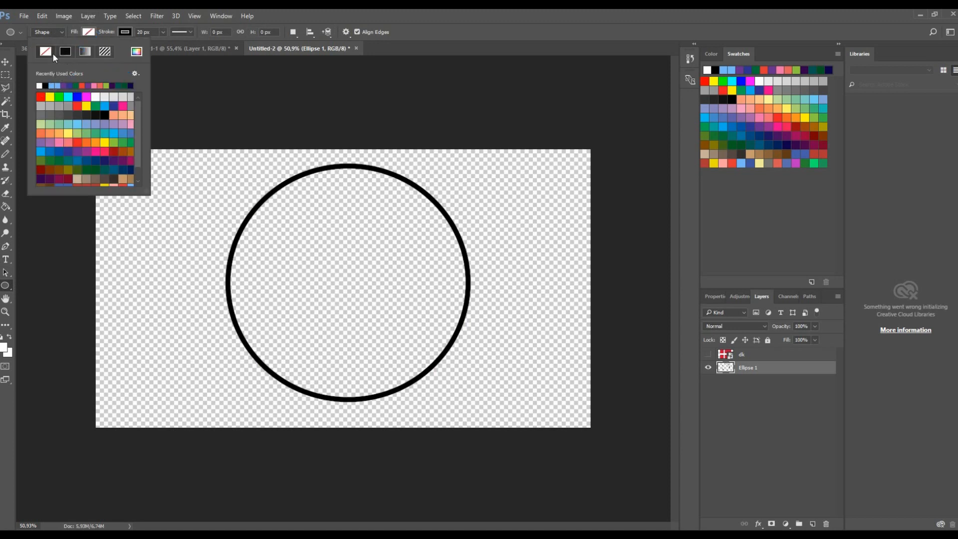
{"action": "left_click", "coordinate": [40, 87]}
{"action": "left_click", "coordinate": [90, 34]}
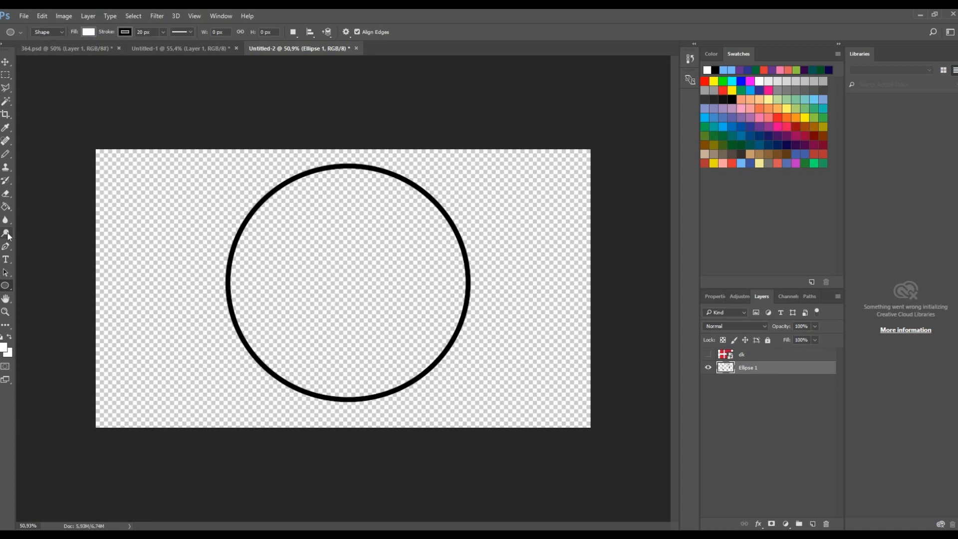
{"action": "key", "text": "Delete"}
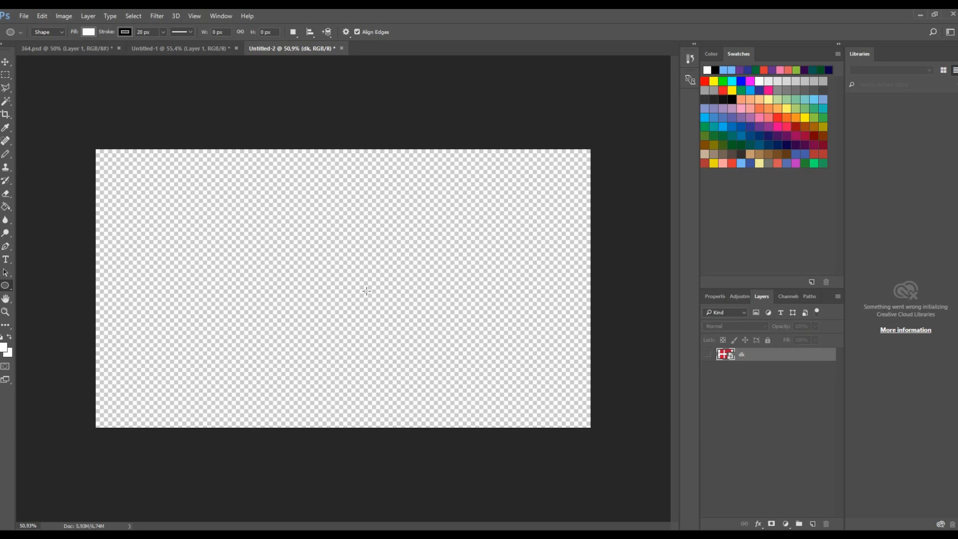
{"action": "left_click_drag", "start_coordinate": [273, 205], "coordinate": [396, 329]}
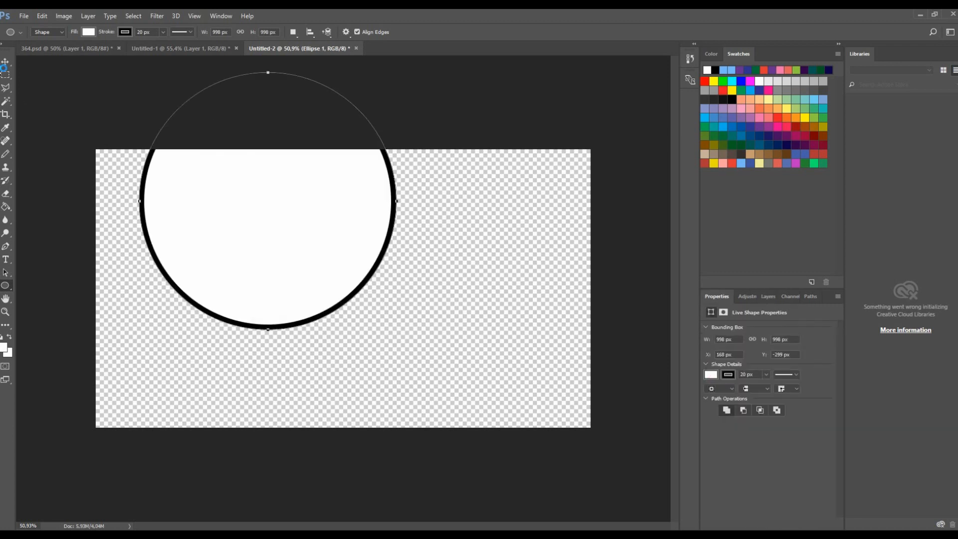
- Move the new circle down so it sits fully inside the canvas, nudged slightly right of centre
{"action": "key", "text": "ctrl+t"}
{"action": "left_click_drag", "start_coordinate": [340, 208], "coordinate": [386, 298]}
{"action": "left_click_drag", "start_coordinate": [449, 294], "coordinate": [455, 294]}
{"action": "key", "text": "Return"}
{"action": "left_click_drag", "start_coordinate": [718, 302], "coordinate": [549, 240]}
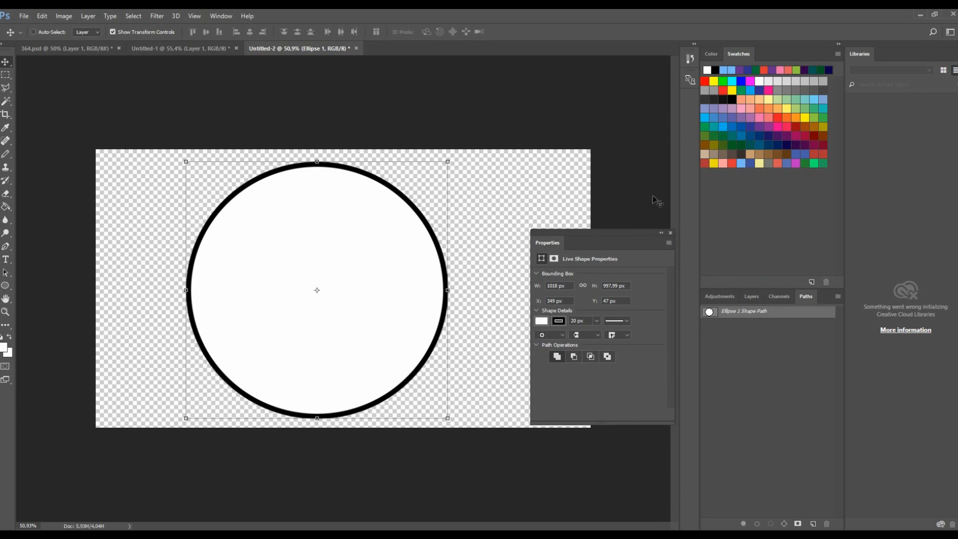
{"action": "left_click", "coordinate": [670, 234]}
{"action": "left_click", "coordinate": [777, 297]}
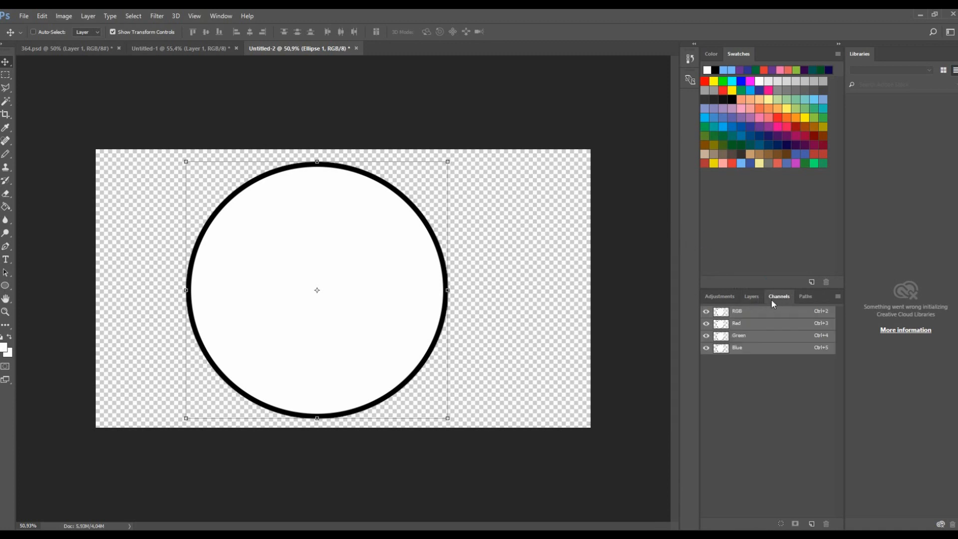
{"action": "left_click", "coordinate": [756, 296]}
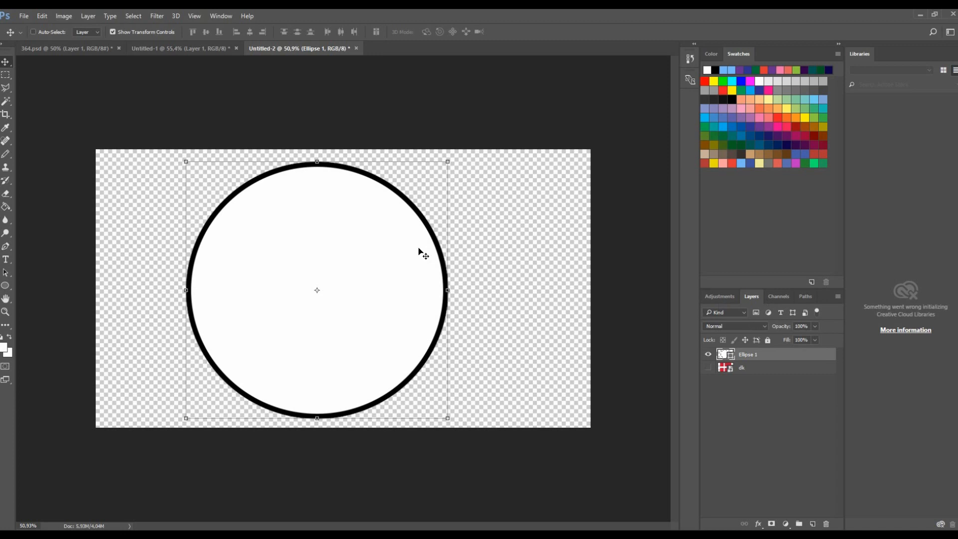
{"action": "left_click_drag", "start_coordinate": [421, 253], "coordinate": [438, 251]}
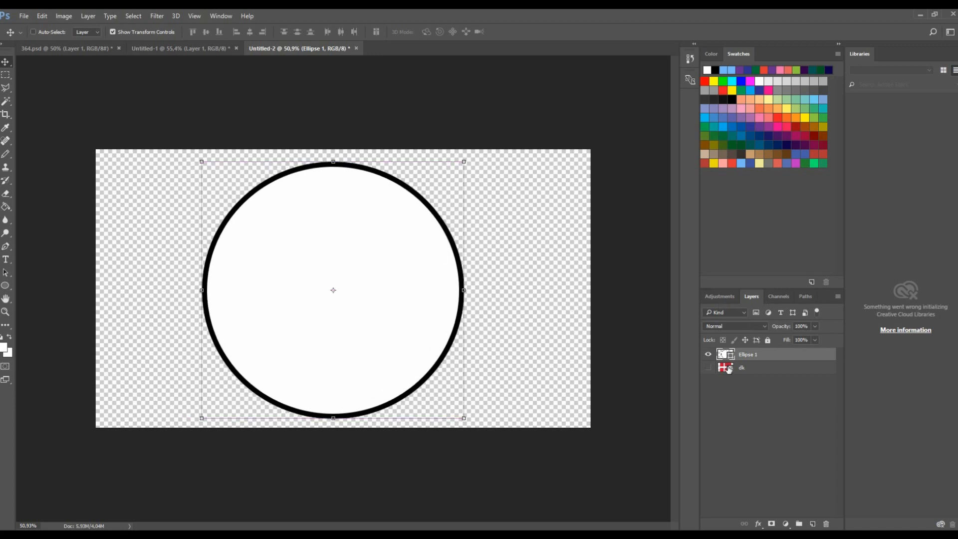
- Move the dk flag layer above the circle layer in the layer stack
{"action": "left_click_drag", "start_coordinate": [752, 372], "coordinate": [758, 353]}
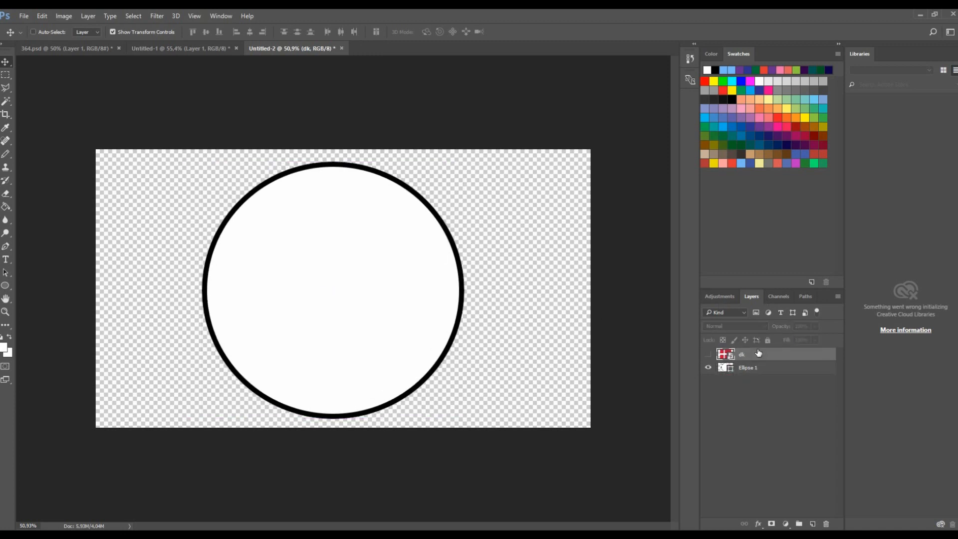
{"action": "left_click", "coordinate": [6, 101]}
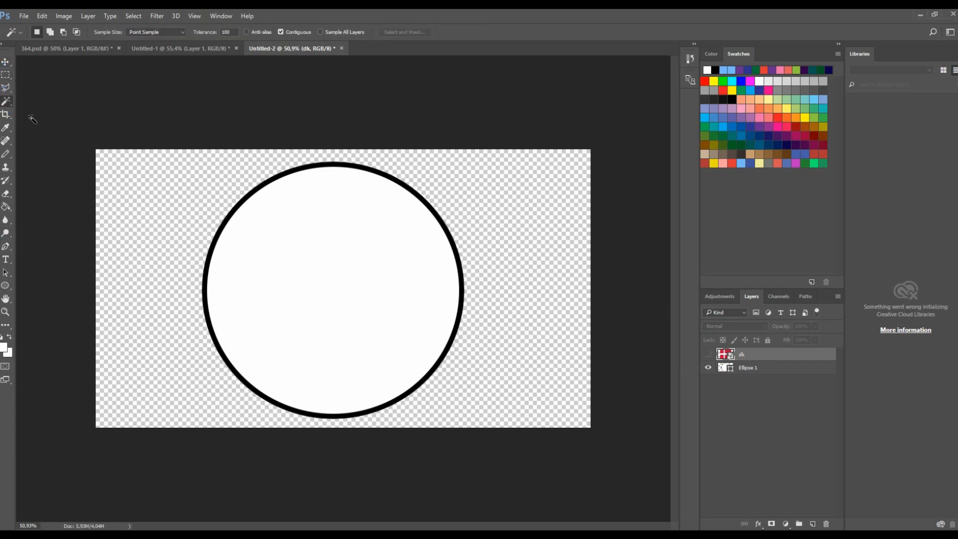
{"action": "left_click", "coordinate": [343, 273]}
{"action": "left_click", "coordinate": [754, 367]}
{"action": "key", "text": "ctrl+d"}
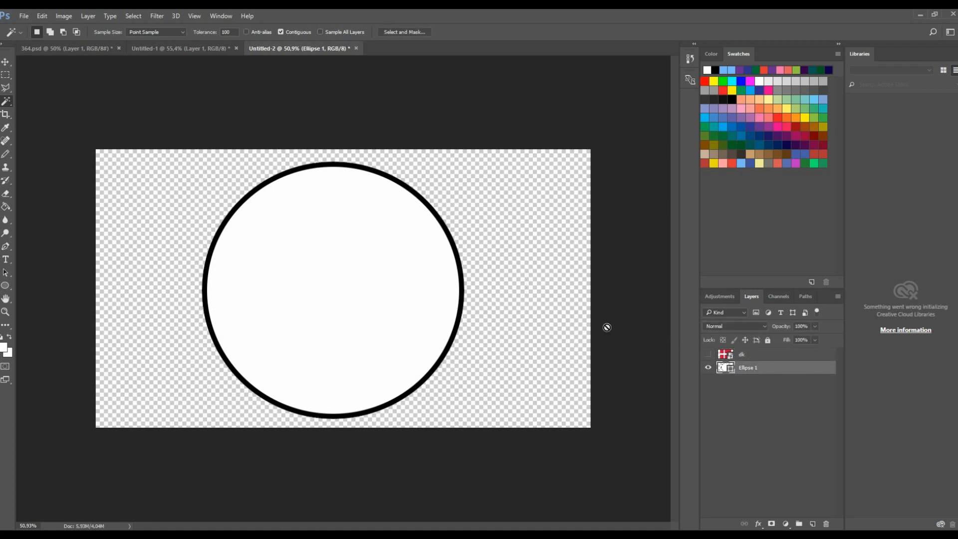
- Rasterize the circle shape layer using the Paint Bucket
{"action": "left_click", "coordinate": [5, 206]}
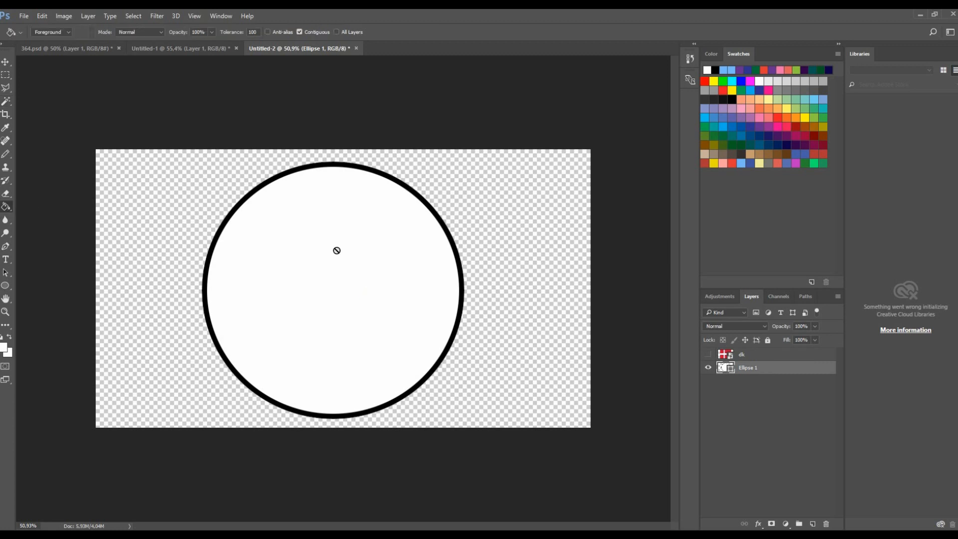
{"action": "left_click", "coordinate": [375, 244]}
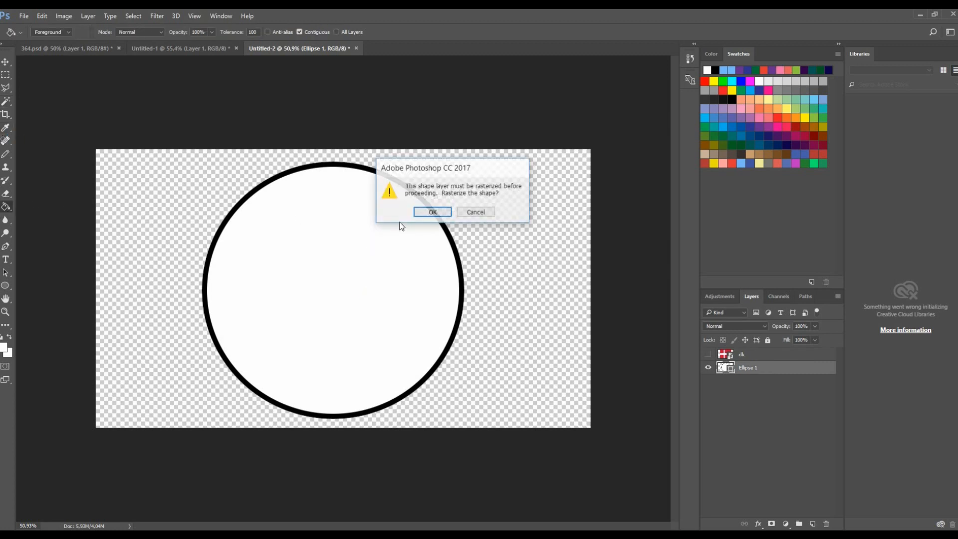
{"action": "left_click", "coordinate": [442, 214]}
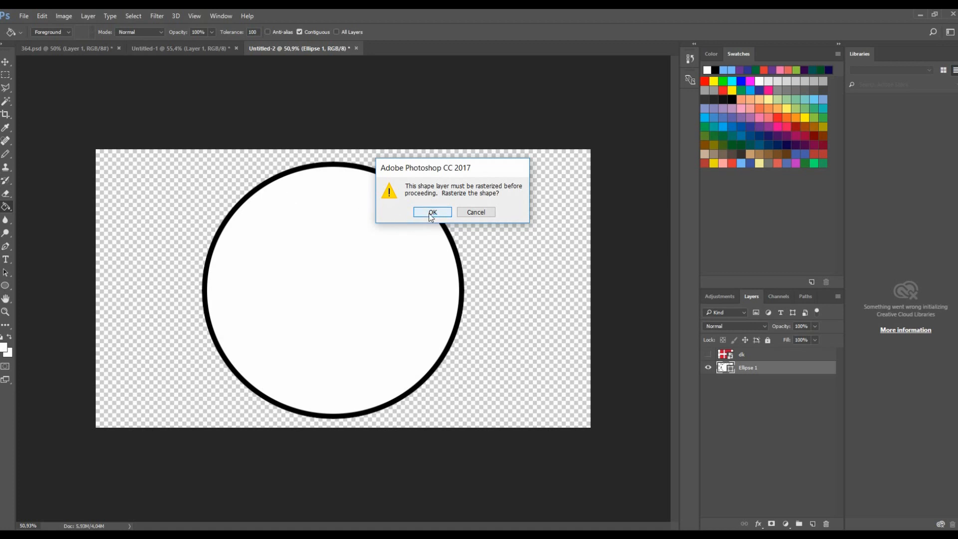
- Select the circle's white interior with the Magic Wand and cut it onto its own layer
{"action": "key", "text": "w"}
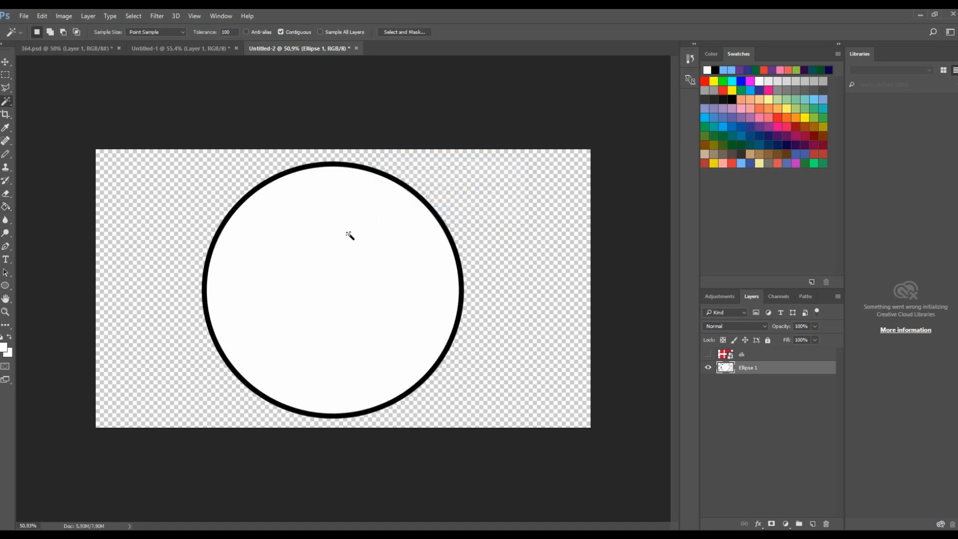
{"action": "left_click", "coordinate": [308, 258]}
{"action": "right_click", "coordinate": [337, 261]}
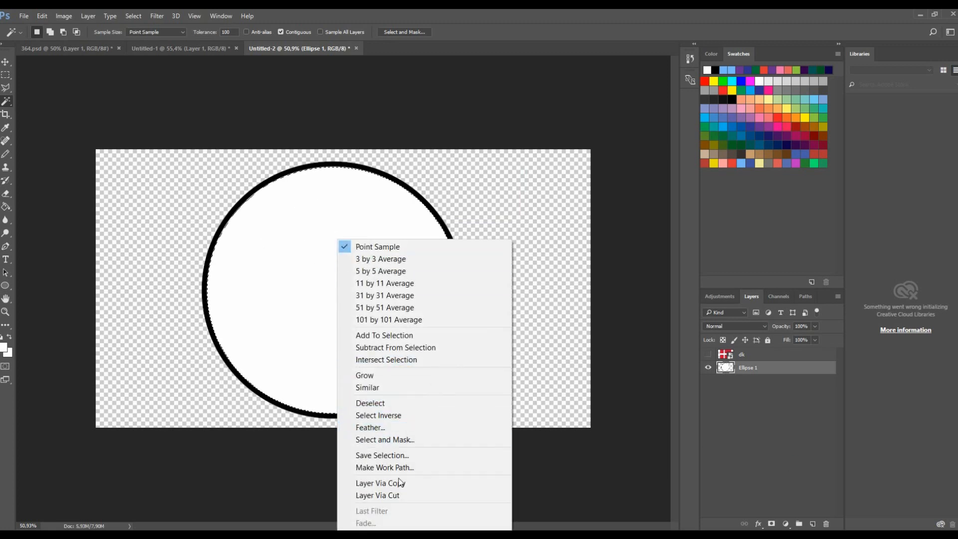
{"action": "left_click", "coordinate": [396, 496]}
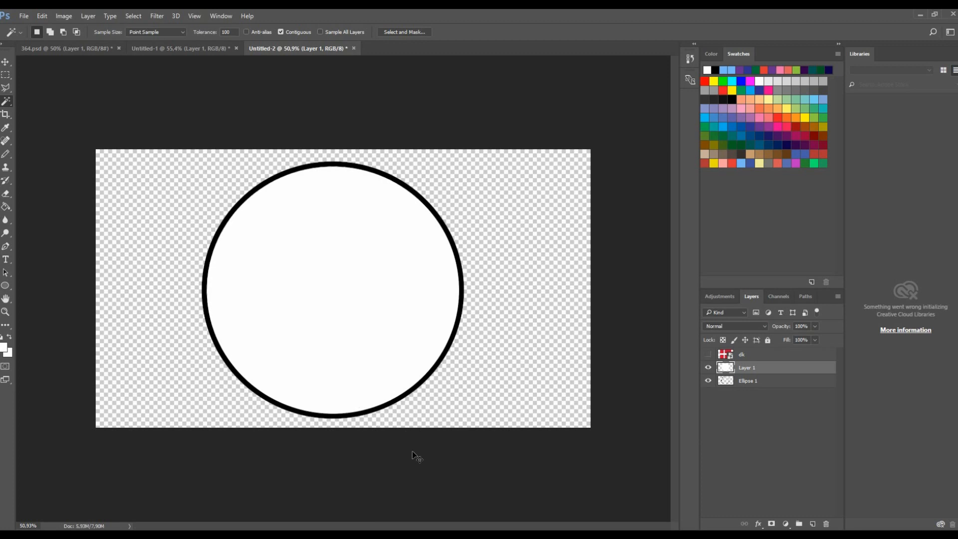
- Show the dk flag layer and clip it to the cut-out circle interior layer
{"action": "left_click", "coordinate": [710, 382]}
{"action": "left_click", "coordinate": [711, 382]}
{"action": "left_click", "coordinate": [711, 382]}
{"action": "left_click", "coordinate": [711, 382]}
{"action": "left_click", "coordinate": [710, 368]}
{"action": "left_click", "coordinate": [710, 368]}
{"action": "left_click", "coordinate": [708, 353]}
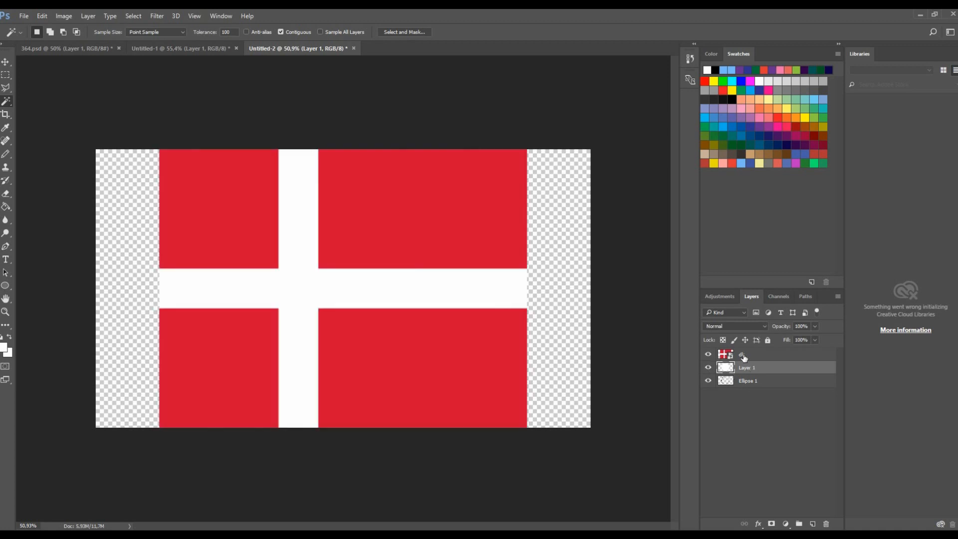
{"action": "left_click", "coordinate": [743, 356]}
{"action": "right_click", "coordinate": [742, 357]}
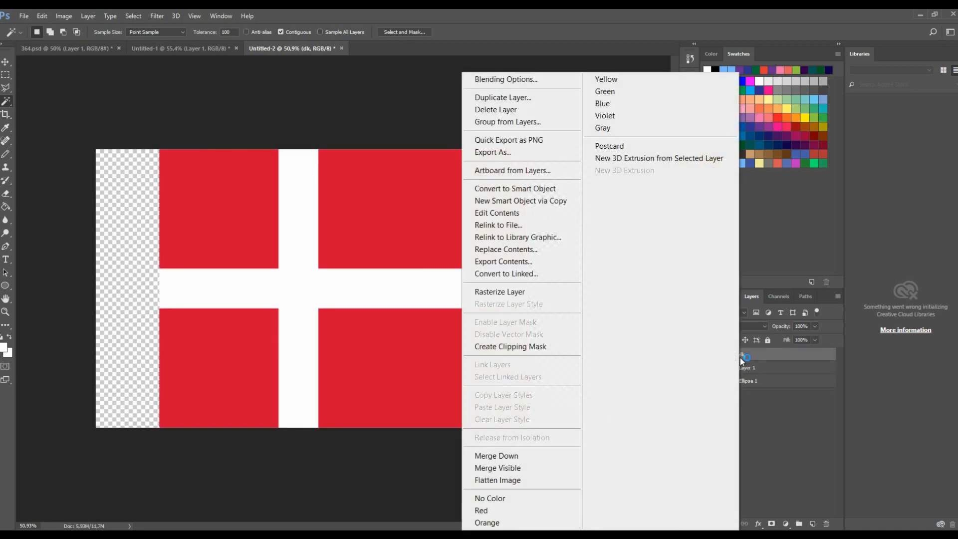
{"action": "left_click", "coordinate": [510, 347]}
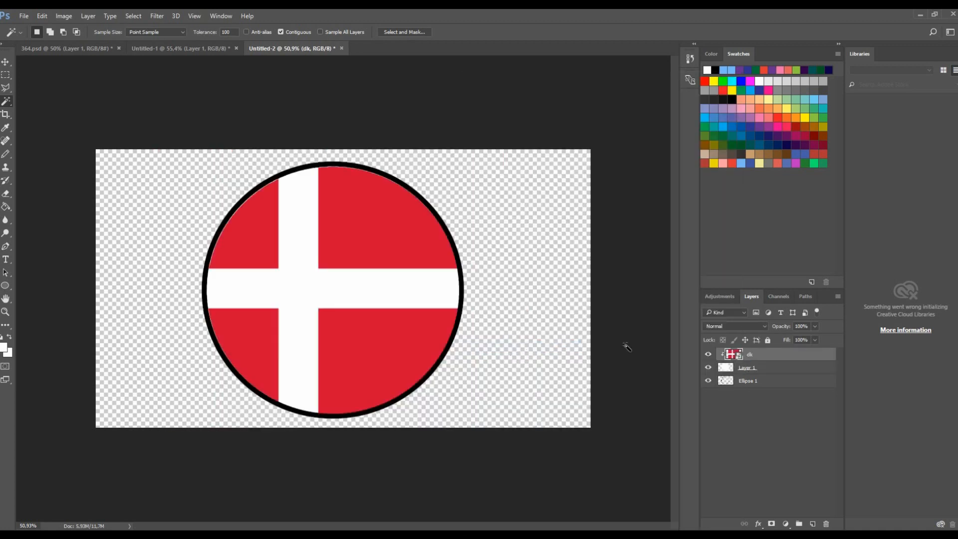
- Shift the clipped flag slightly to the right inside the circle with Free Transform
{"action": "left_click", "coordinate": [5, 61]}
{"action": "scroll", "coordinate": [189, 276], "scroll_direction": "down", "scroll_amount": 1}
{"action": "scroll", "coordinate": [190, 276], "scroll_direction": "up", "scroll_amount": 1}
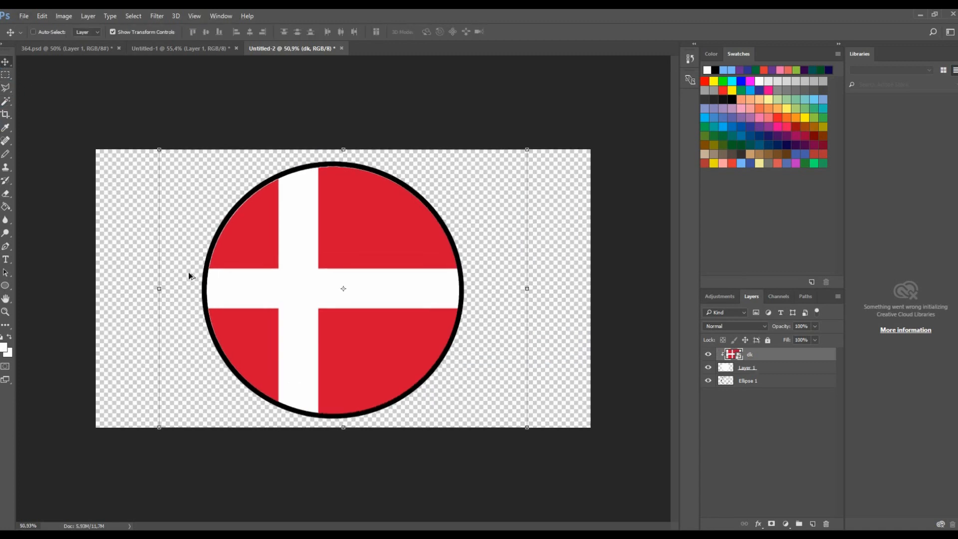
{"action": "mouse_move", "coordinate": [164, 290]}
{"action": "left_mouse_down"}
{"action": "mouse_move", "coordinate": [102, 290]}
{"action": "mouse_move", "coordinate": [169, 291]}
{"action": "left_mouse_up"}
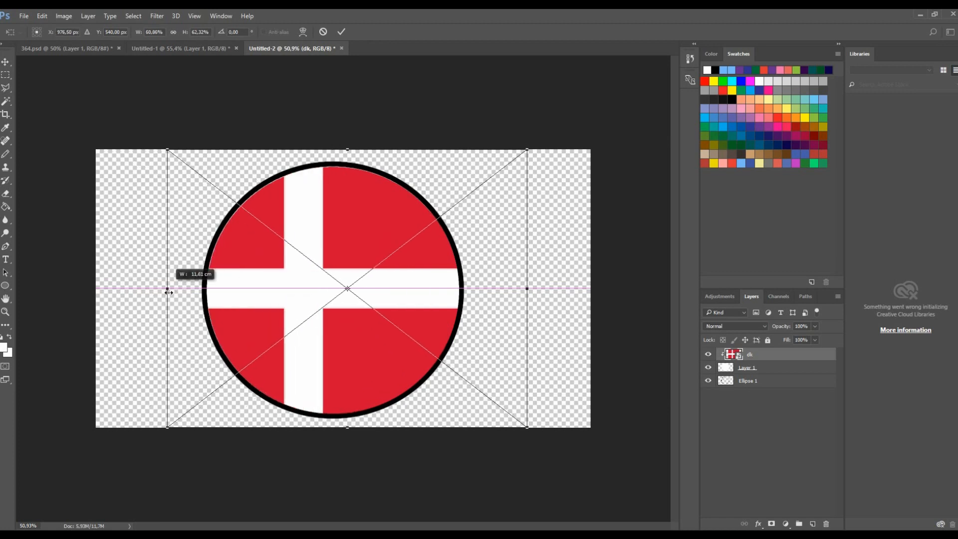
{"action": "left_click", "coordinate": [344, 31]}
- Fill the grey edge pixels of the circle outline black with the Paint Bucket at tolerance 200
{"action": "left_click", "coordinate": [748, 381]}
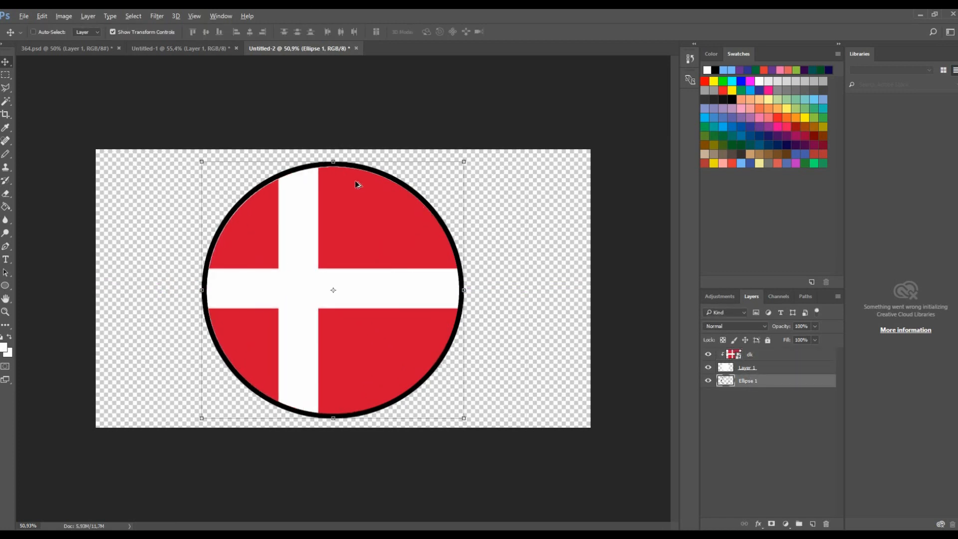
{"action": "scroll", "coordinate": [354, 180], "scroll_direction": "up", "scroll_amount": 8}
{"action": "scroll", "coordinate": [468, 198], "scroll_direction": "up", "scroll_amount": 6}
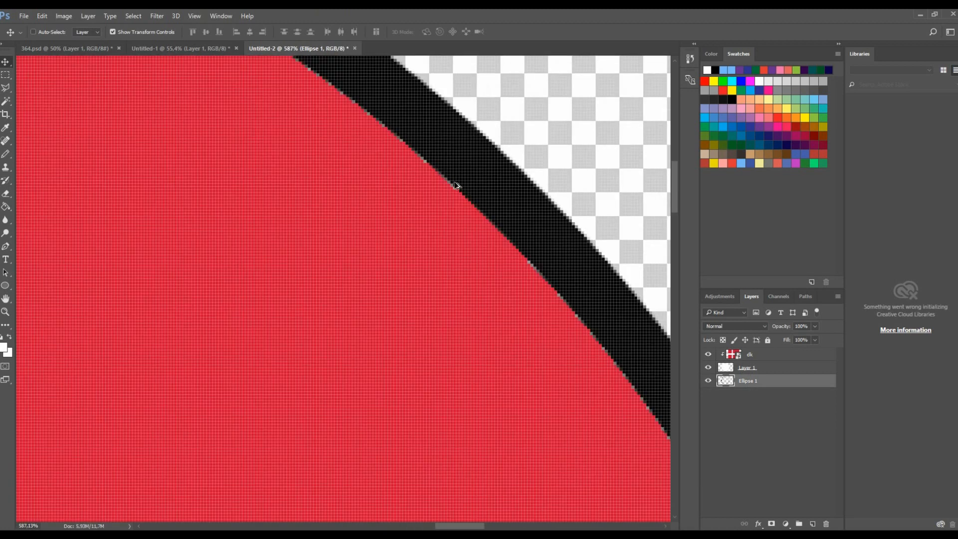
{"action": "key", "text": "g"}
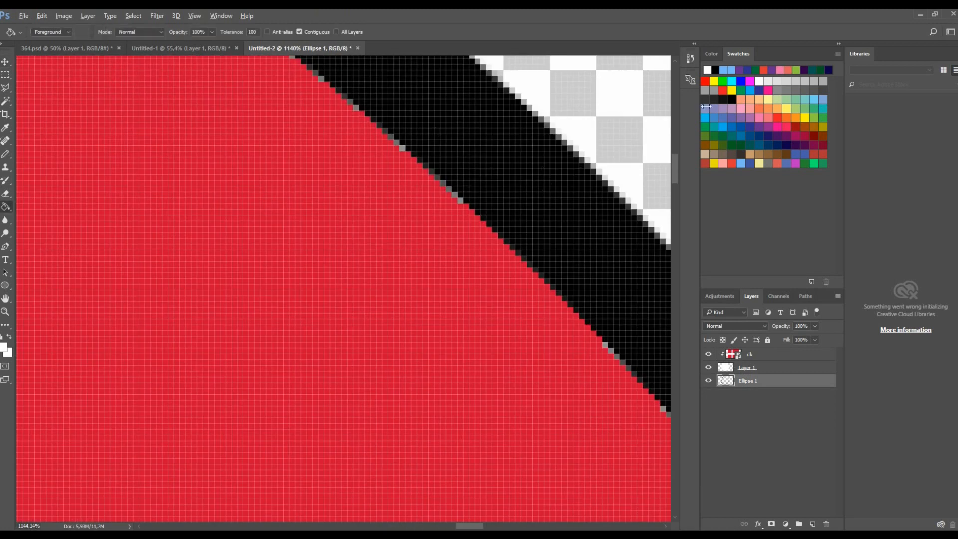
{"action": "left_click", "coordinate": [715, 70]}
{"action": "left_click", "coordinate": [512, 181]}
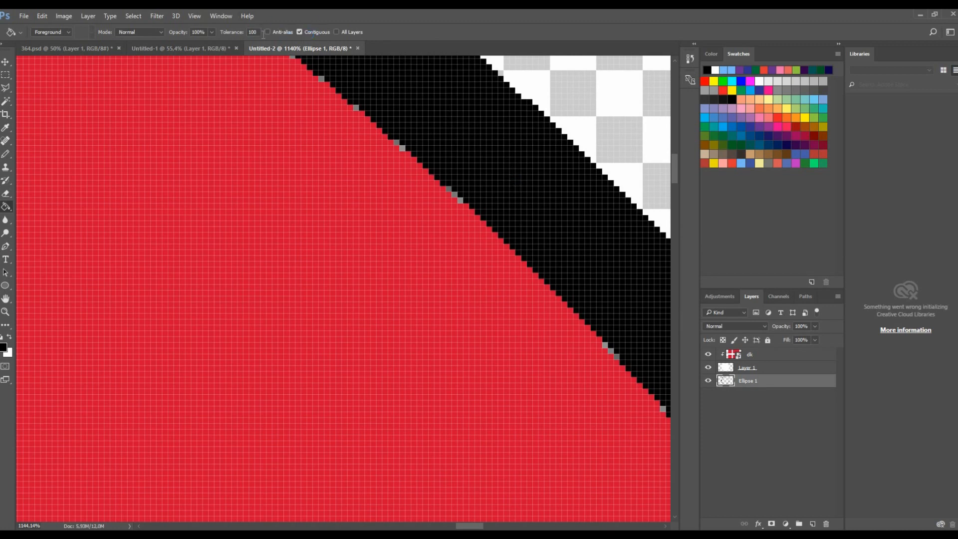
{"action": "type", "text": "200"}
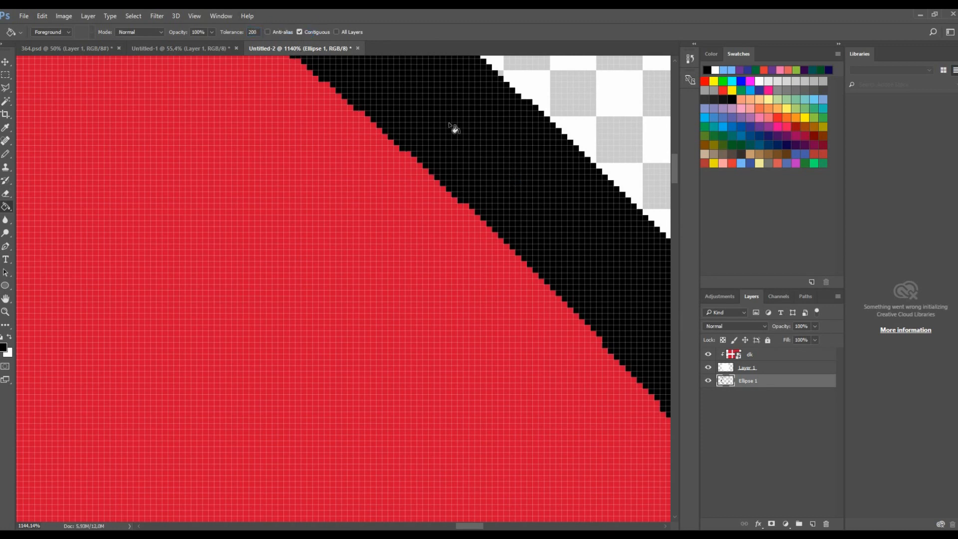
{"action": "scroll", "coordinate": [439, 130], "scroll_direction": "down", "scroll_amount": 8}
{"action": "scroll", "coordinate": [268, 126], "scroll_direction": "down", "scroll_amount": 5}
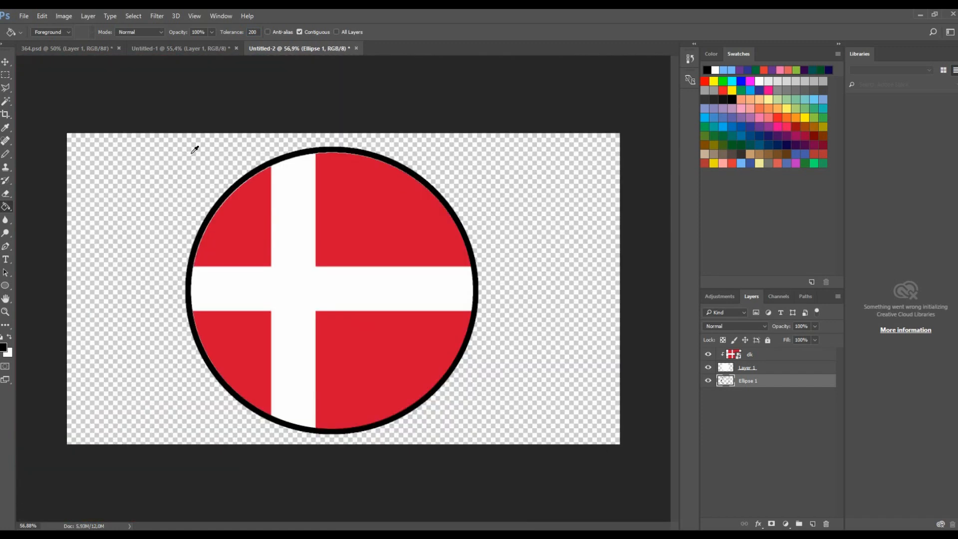
{"action": "scroll", "coordinate": [200, 174], "scroll_direction": "up", "scroll_amount": 4}
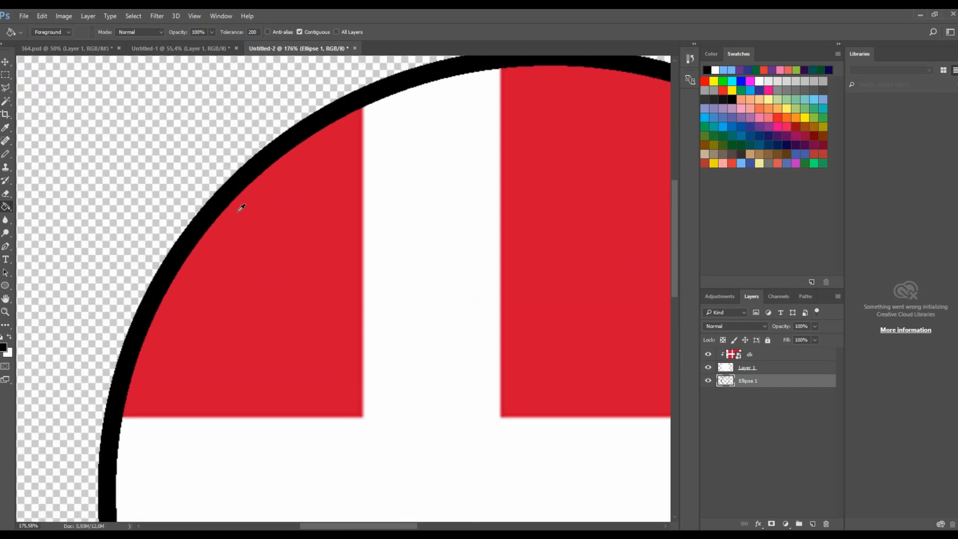
{"action": "scroll", "coordinate": [242, 199], "scroll_direction": "down", "scroll_amount": 4}
{"action": "scroll", "coordinate": [265, 182], "scroll_direction": "down", "scroll_amount": 1}
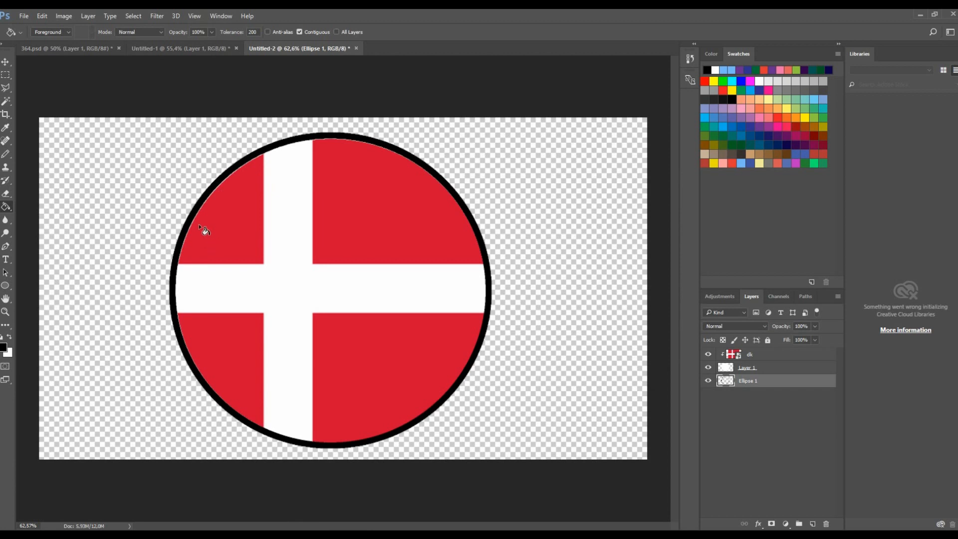
{"action": "scroll", "coordinate": [417, 243], "scroll_direction": "down", "scroll_amount": 8}
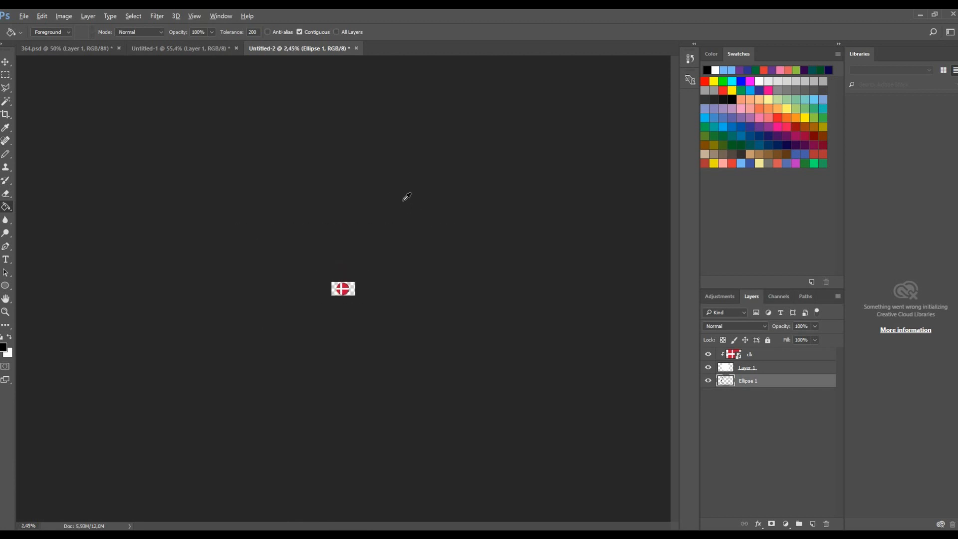
{"action": "key", "text": "ctrl+0"}
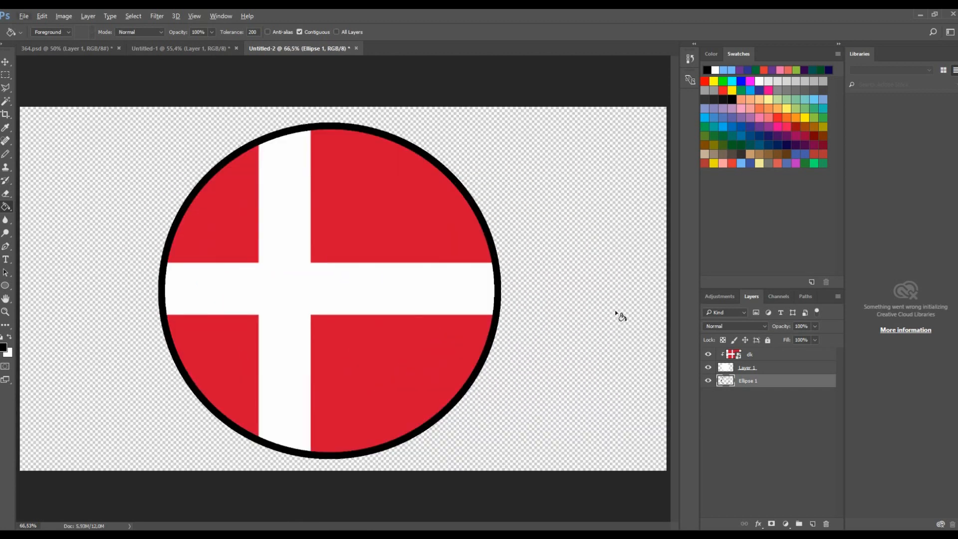
{"action": "left_click", "coordinate": [770, 373]}
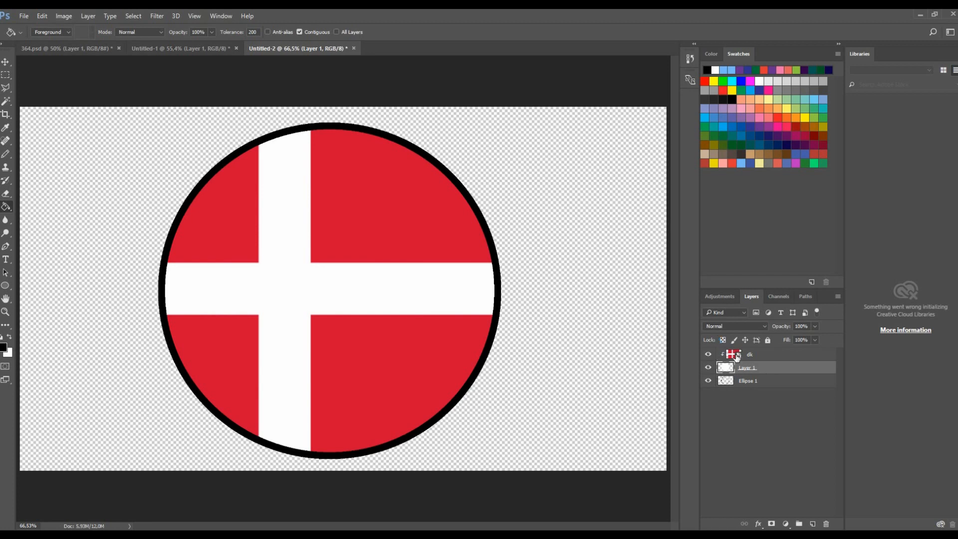
{"action": "scroll", "coordinate": [432, 261], "scroll_direction": "down", "scroll_amount": 2}
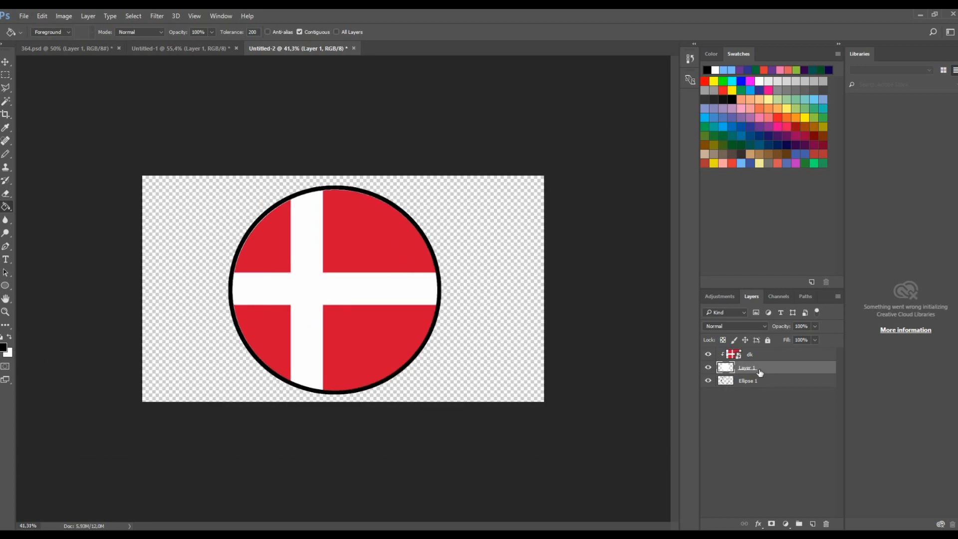
- Draw a small white-filled circle about 304 px across over the flag with a 10 px stroke
{"action": "left_click", "coordinate": [749, 359]}
{"action": "left_click", "coordinate": [6, 286]}
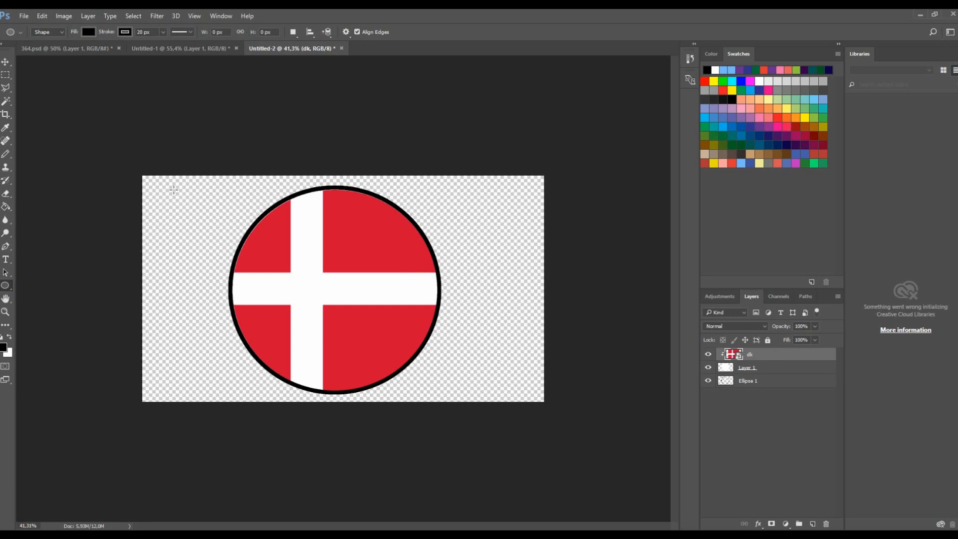
{"action": "left_click", "coordinate": [89, 32]}
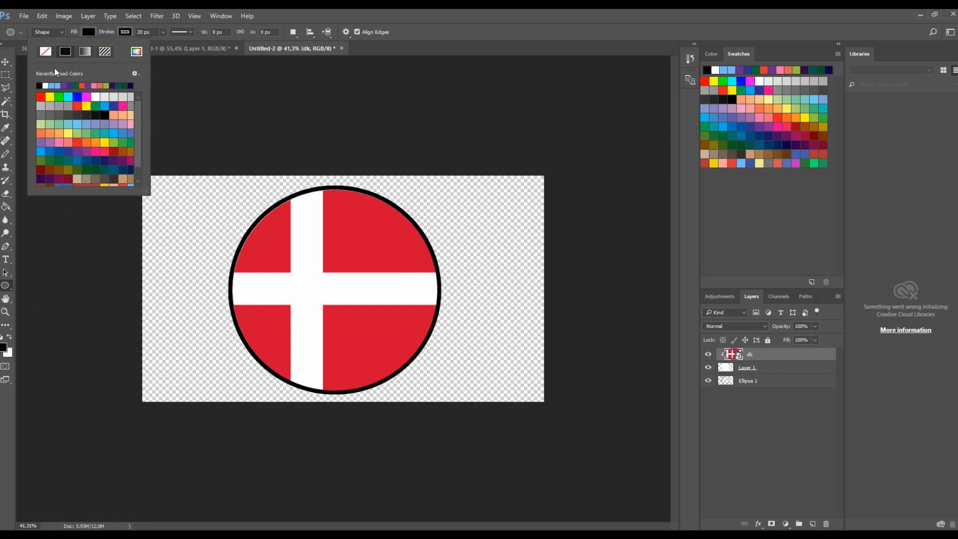
{"action": "left_click", "coordinate": [46, 86]}
{"action": "left_click", "coordinate": [282, 243]}
{"action": "left_click_drag", "start_coordinate": [282, 242], "coordinate": [315, 277]}
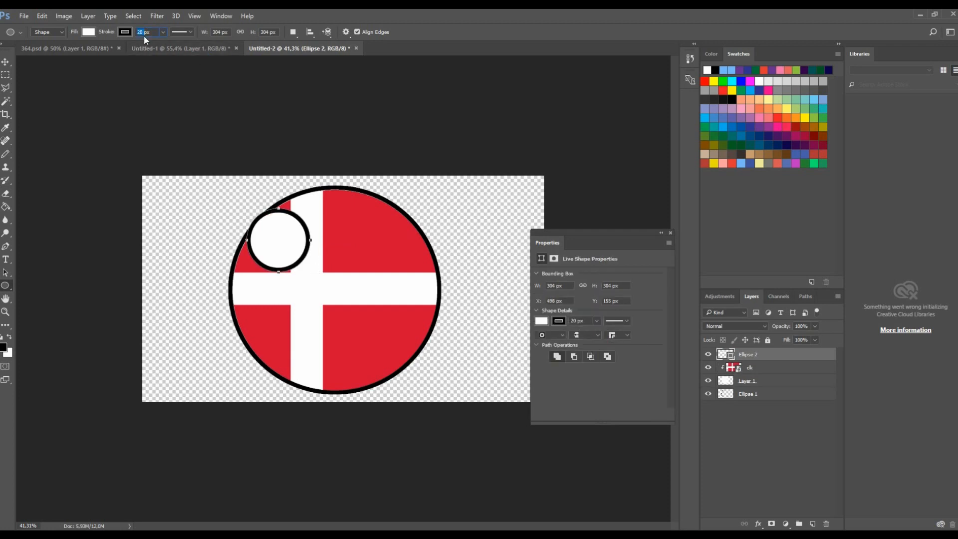
{"action": "type", "text": "10"}
{"action": "left_click", "coordinate": [671, 233]}
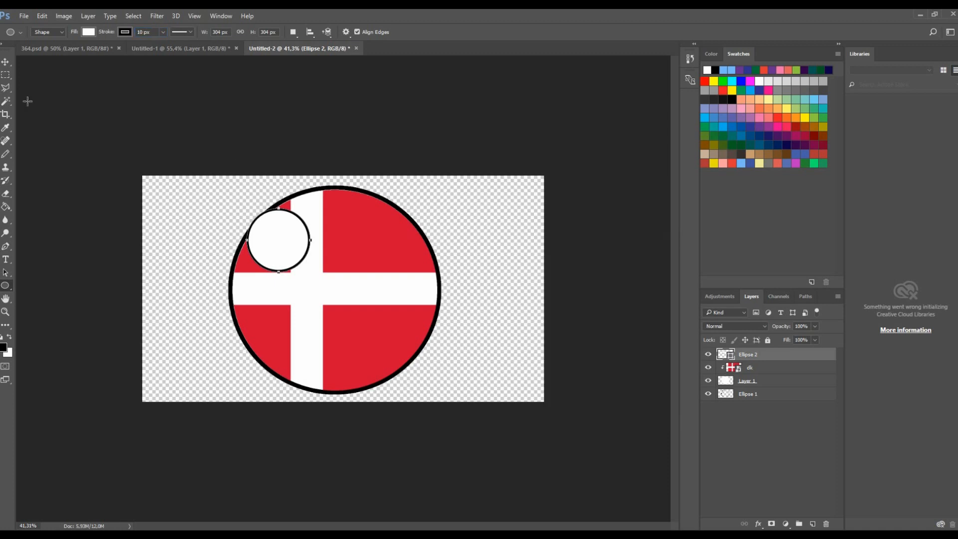
- Move the small circle onto the upper-left red quadrant beside the cross
{"action": "left_click", "coordinate": [5, 61]}
{"action": "scroll", "coordinate": [352, 229], "scroll_direction": "up", "scroll_amount": 1}
{"action": "left_click_drag", "start_coordinate": [285, 238], "coordinate": [299, 258]}
{"action": "left_click_drag", "start_coordinate": [325, 214], "coordinate": [324, 216]}
{"action": "left_click", "coordinate": [442, 31]}
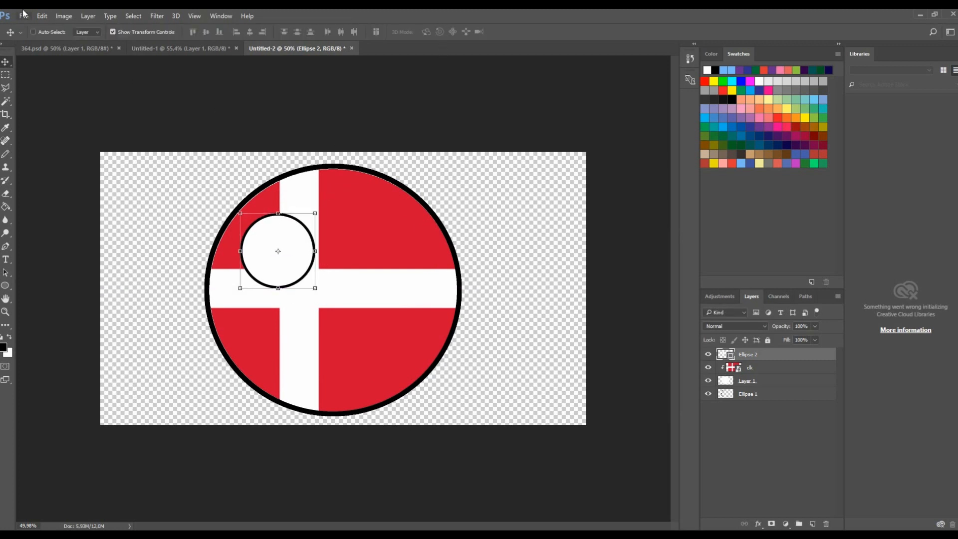
{"action": "left_click", "coordinate": [40, 16]}
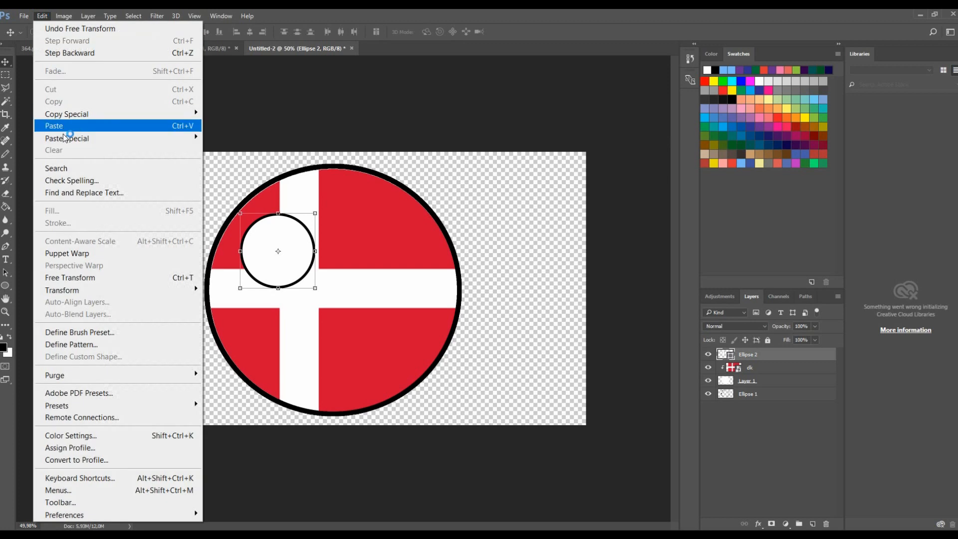
- Warp the small white circle into a rounded, slanted eye shape
{"action": "mouse_move", "coordinate": [124, 290]}
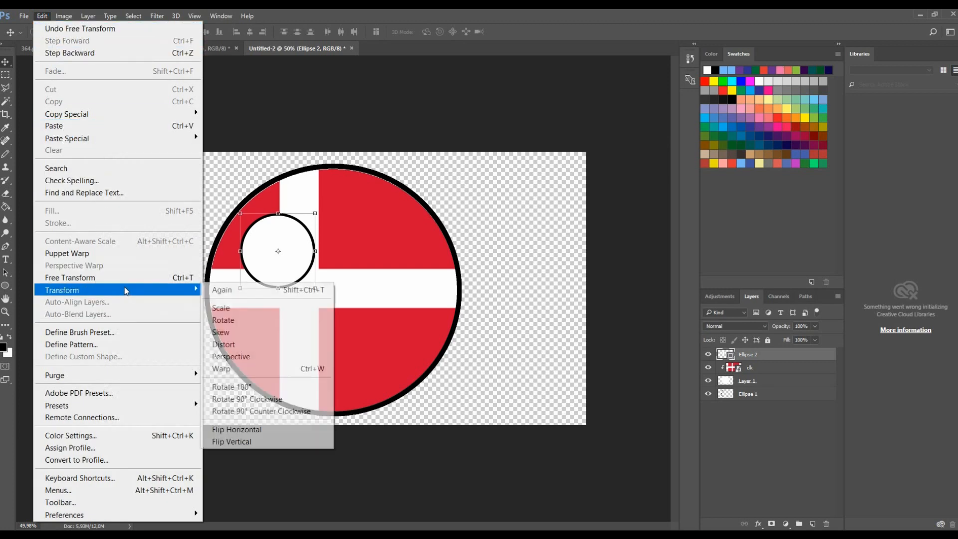
{"action": "left_click", "coordinate": [236, 368]}
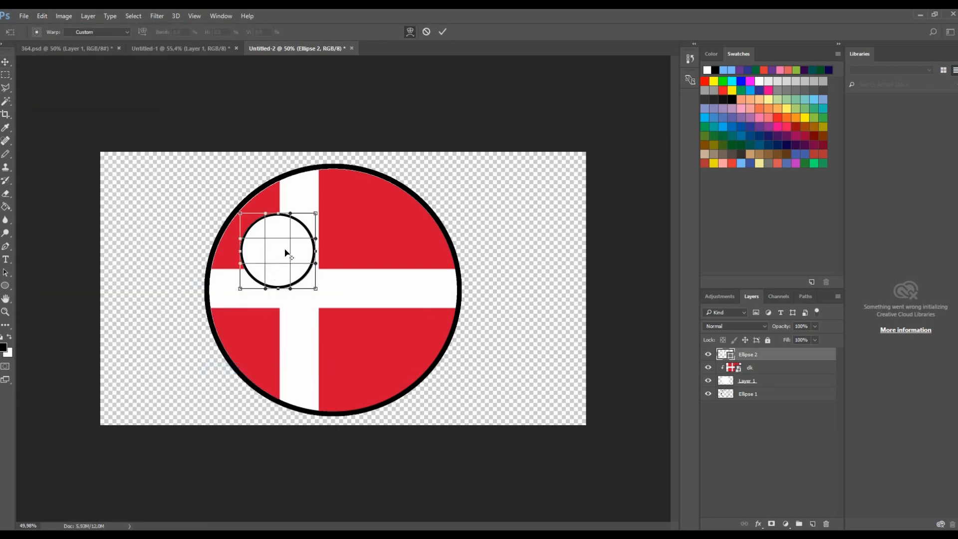
{"action": "scroll", "coordinate": [287, 252], "scroll_direction": "up", "scroll_amount": 2}
{"action": "left_click_drag", "start_coordinate": [273, 196], "coordinate": [228, 222]}
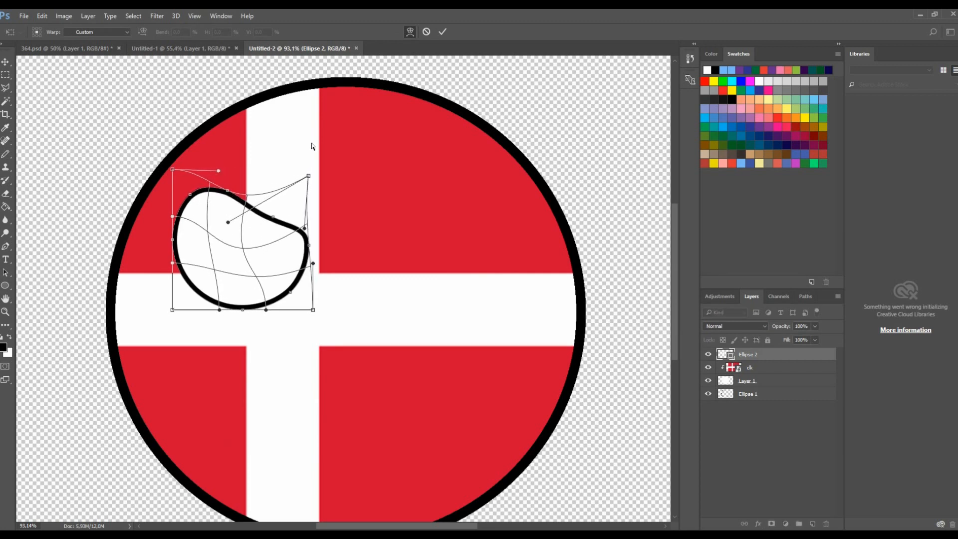
{"action": "left_click", "coordinate": [443, 32]}
- Duplicate the eye shape and place the copy to the right of the vertical cross bar
{"action": "scroll", "coordinate": [362, 130], "scroll_direction": "down", "scroll_amount": 3}
{"action": "scroll", "coordinate": [312, 203], "scroll_direction": "up", "scroll_amount": 3}
{"action": "left_click_drag", "start_coordinate": [308, 203], "coordinate": [294, 208]}
{"action": "left_click_drag", "start_coordinate": [265, 240], "coordinate": [417, 252]}
{"action": "key", "text": "Return"}
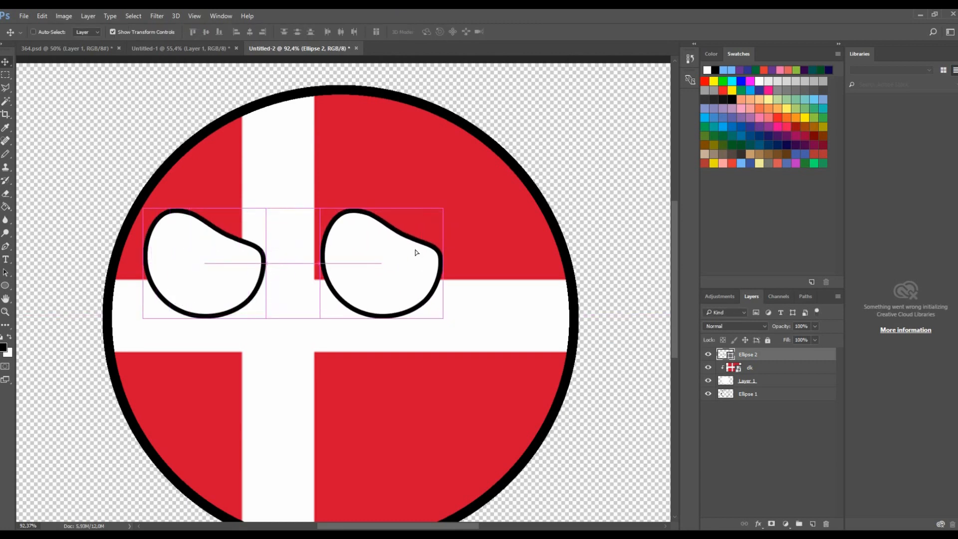
- Flip the duplicated eye horizontally with Free Transform
{"action": "key", "text": "ctrl+t"}
{"action": "right_click", "coordinate": [424, 232]}
{"action": "left_click", "coordinate": [482, 395]}
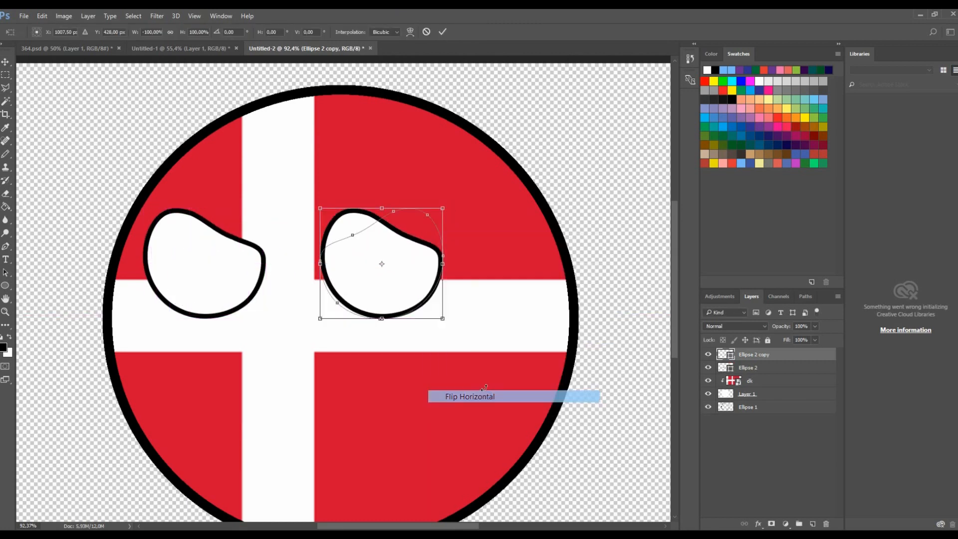
{"action": "left_click", "coordinate": [443, 31]}
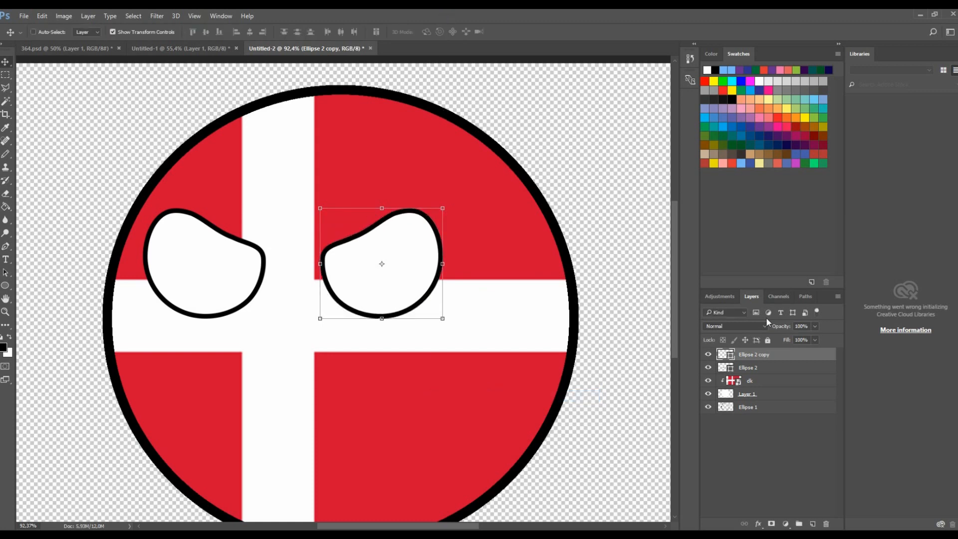
{"action": "right_click", "coordinate": [751, 355]}
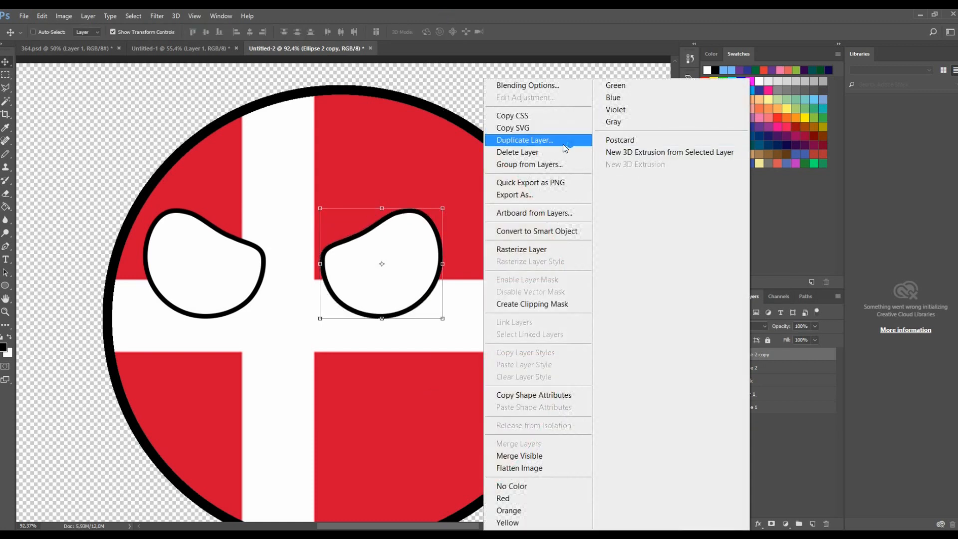
{"action": "left_click", "coordinate": [796, 375]}
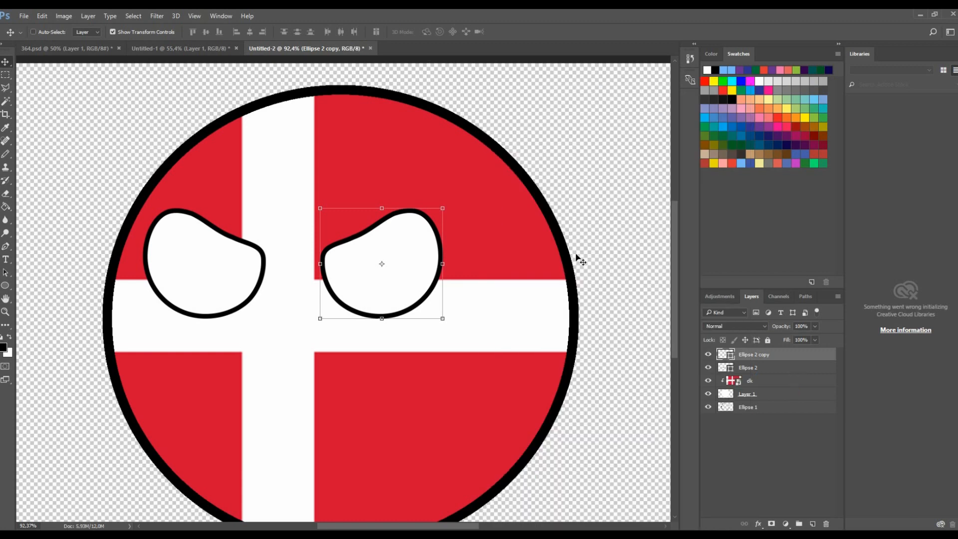
{"action": "left_click", "coordinate": [447, 214]}
{"action": "right_click", "coordinate": [432, 218]}
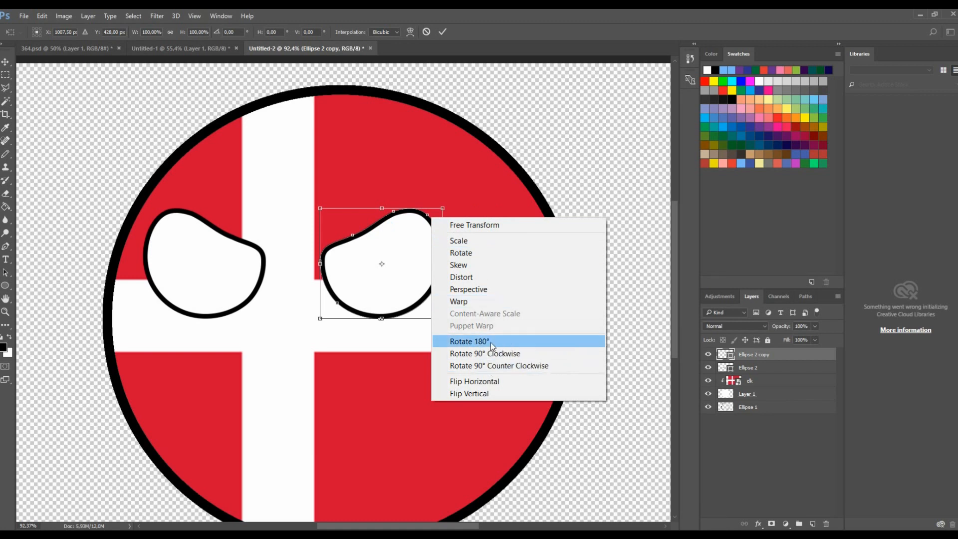
{"action": "left_click", "coordinate": [489, 387]}
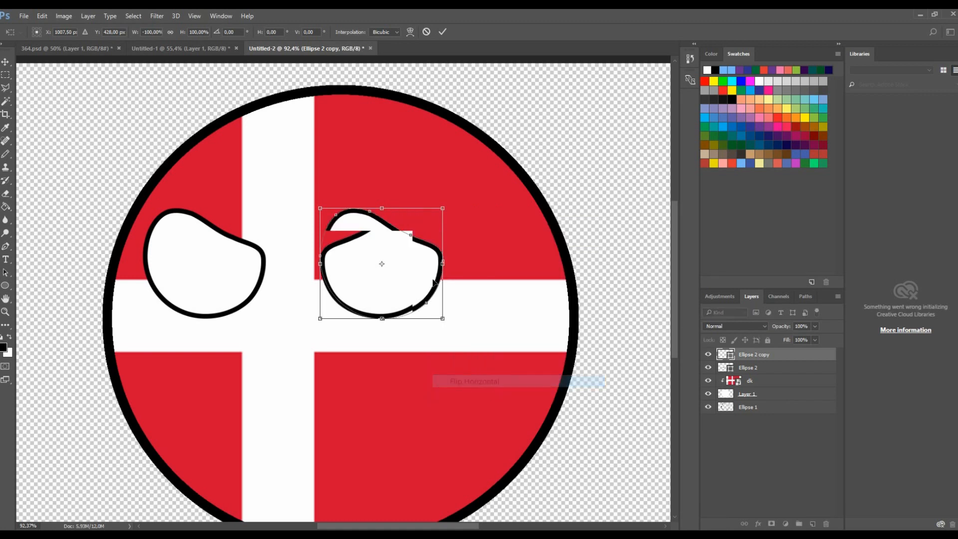
{"action": "right_click", "coordinate": [437, 226]}
{"action": "left_click", "coordinate": [505, 390]}
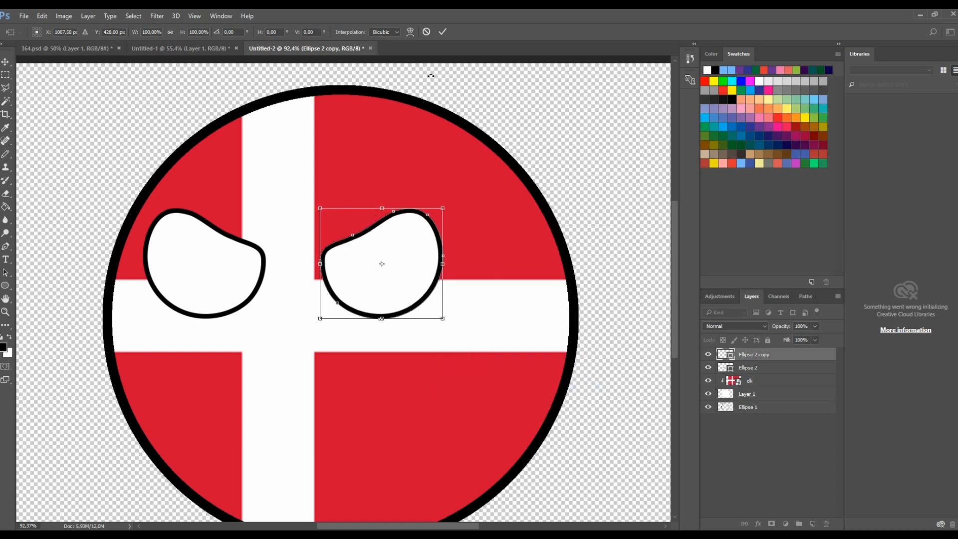
{"action": "left_click", "coordinate": [442, 32]}
- Nudge the left eye slightly further to the left
{"action": "scroll", "coordinate": [449, 198], "scroll_direction": "down", "scroll_amount": 8}
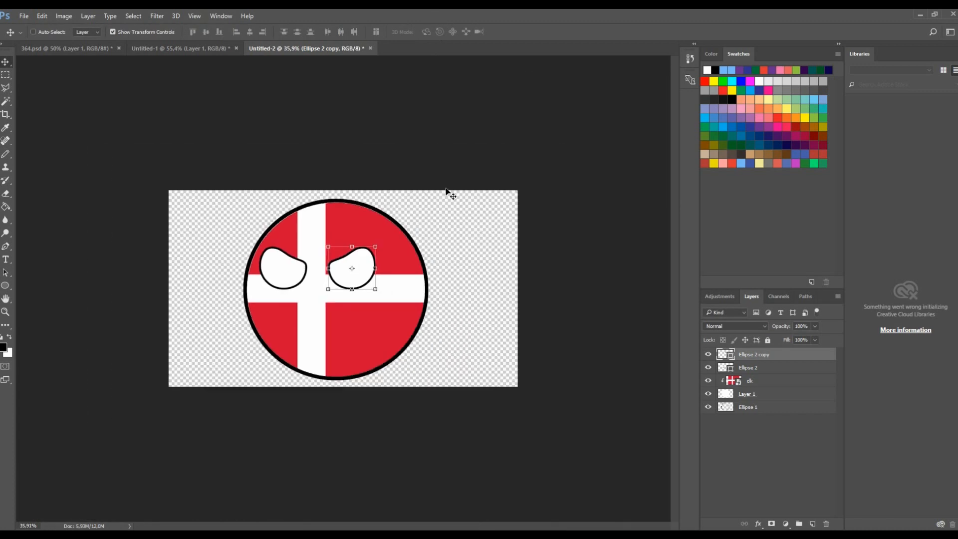
{"action": "scroll", "coordinate": [408, 238], "scroll_direction": "up", "scroll_amount": 3}
{"action": "scroll", "coordinate": [408, 239], "scroll_direction": "up", "scroll_amount": 2}
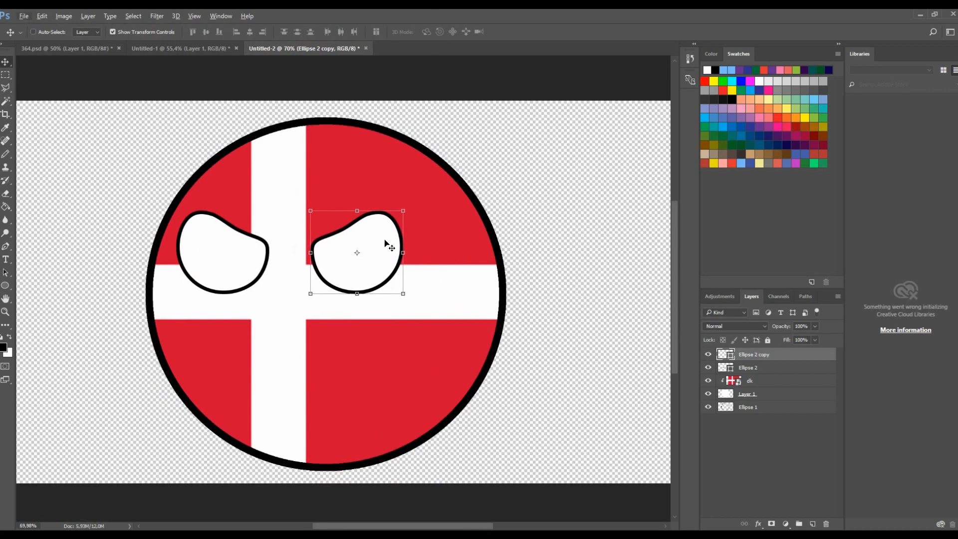
{"action": "left_click", "coordinate": [783, 372]}
{"action": "left_click_drag", "start_coordinate": [251, 247], "coordinate": [237, 247]}
{"action": "scroll", "coordinate": [390, 311], "scroll_direction": "down", "scroll_amount": 5}
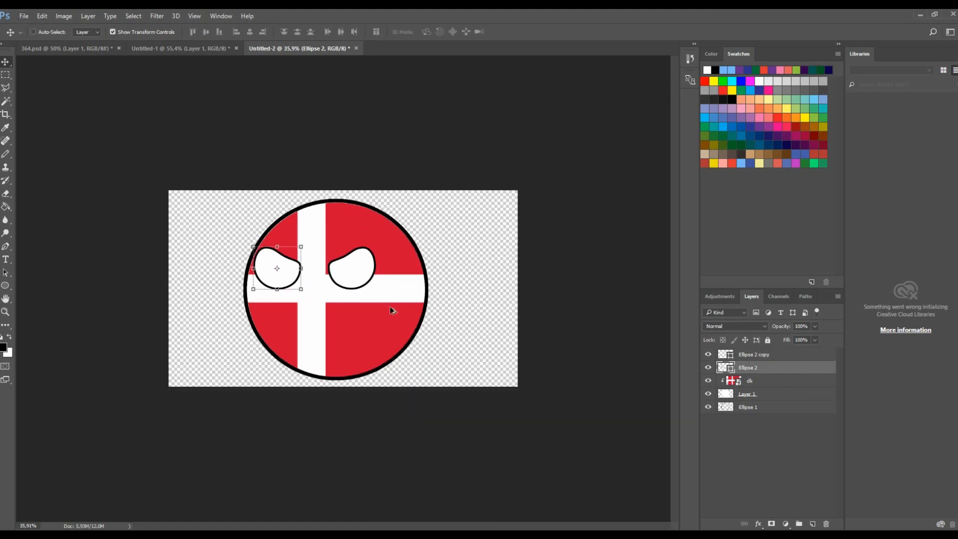
- Open Layer Style for the flag's base layer (Layer 1) and enable an Inner Shadow effect
{"action": "scroll", "coordinate": [397, 312], "scroll_direction": "up", "scroll_amount": 2}
{"action": "left_click", "coordinate": [741, 392]}
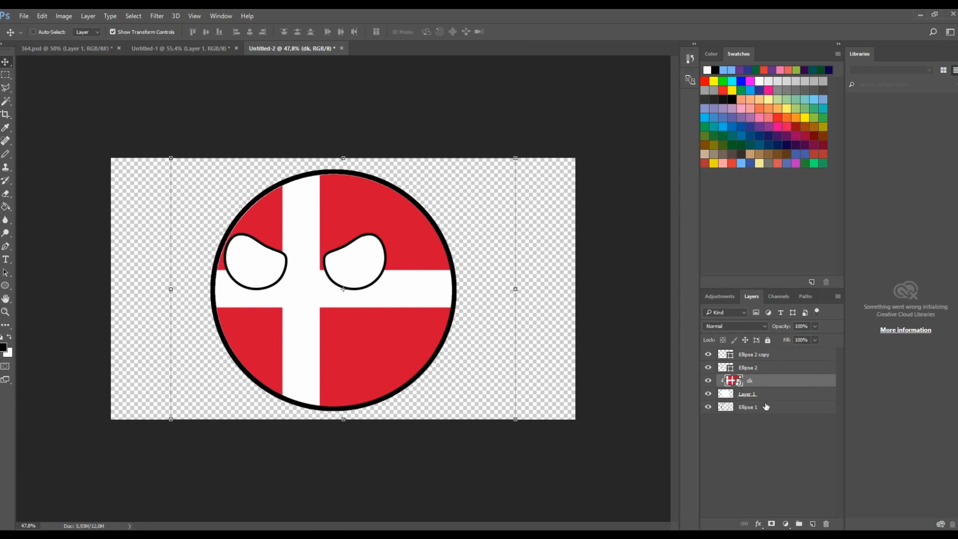
{"action": "left_click", "coordinate": [765, 407]}
{"action": "left_click", "coordinate": [762, 397]}
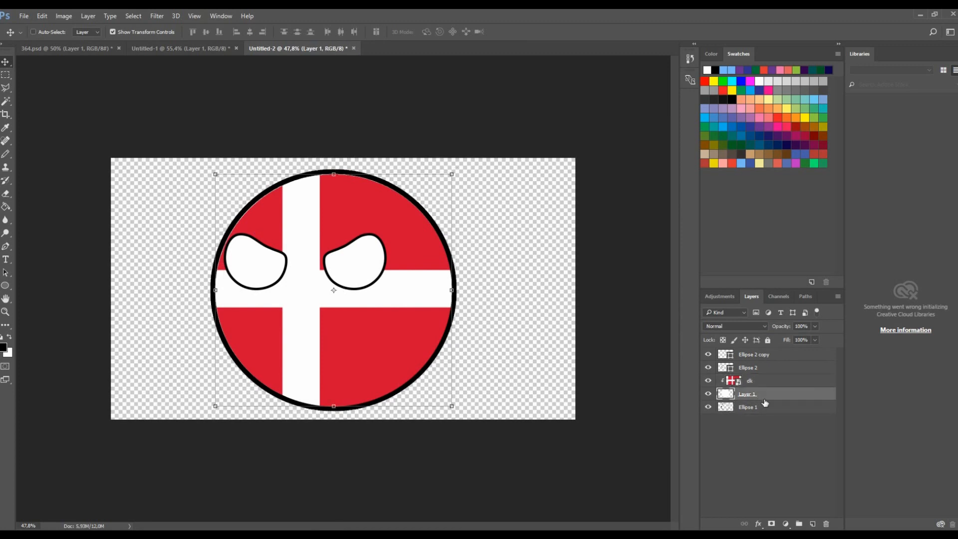
{"action": "left_click", "coordinate": [709, 394]}
{"action": "left_click", "coordinate": [709, 394]}
{"action": "left_click", "coordinate": [708, 393]}
{"action": "left_click", "coordinate": [709, 393]}
{"action": "right_click", "coordinate": [759, 395]}
{"action": "left_click", "coordinate": [594, 86]}
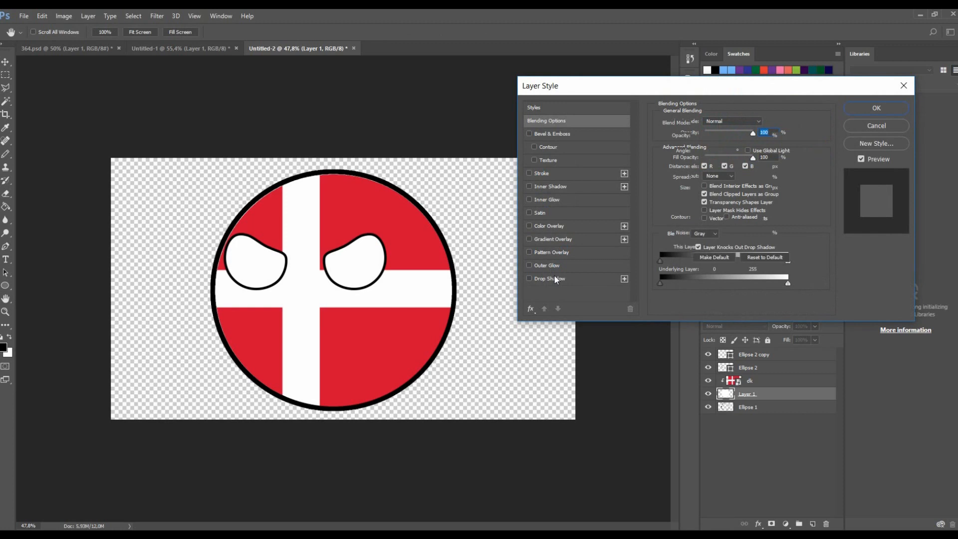
{"action": "left_click", "coordinate": [555, 278]}
{"action": "left_click", "coordinate": [529, 279]}
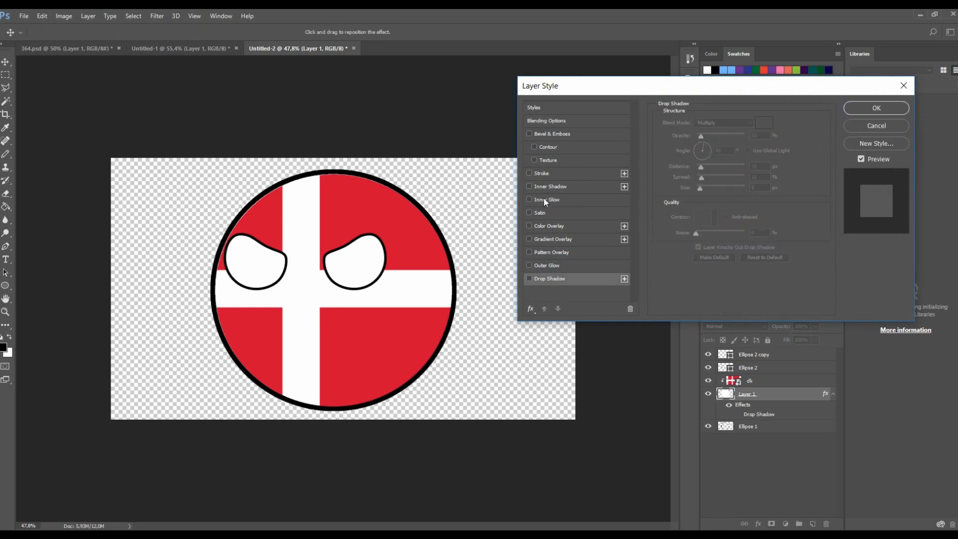
{"action": "left_click", "coordinate": [528, 188]}
{"action": "left_click", "coordinate": [540, 186]}
- Set the inner shadow angle to -30° and adjust its distance, choke and size
{"action": "left_click", "coordinate": [717, 166]}
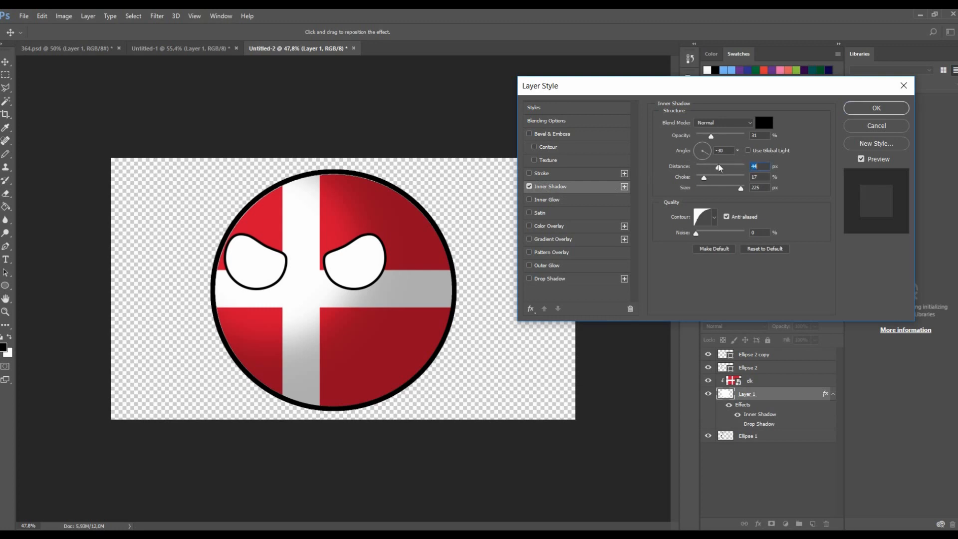
{"action": "left_click_drag", "start_coordinate": [705, 171], "coordinate": [670, 173]}
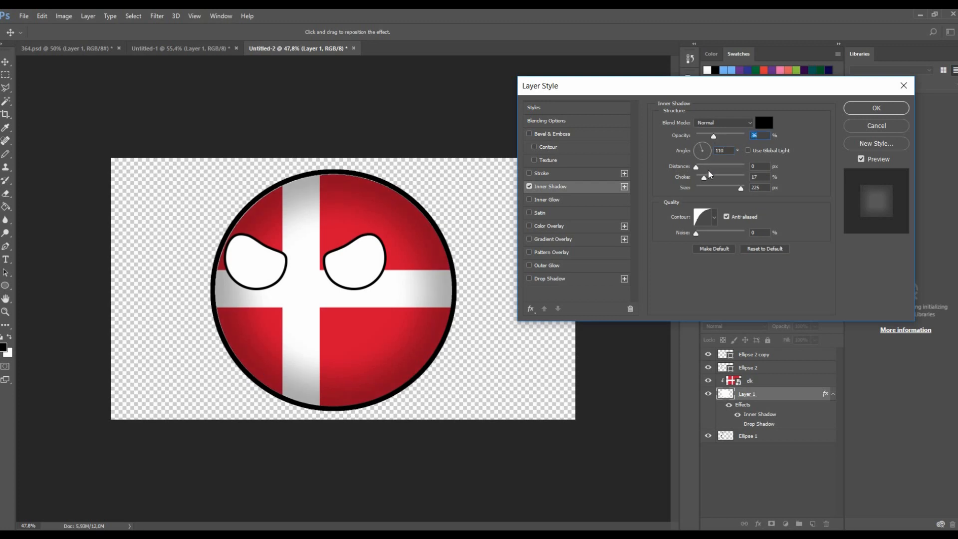
{"action": "mouse_move", "coordinate": [726, 189]}
{"action": "left_mouse_down"}
{"action": "mouse_move", "coordinate": [711, 189]}
{"action": "mouse_move", "coordinate": [711, 177]}
{"action": "mouse_move", "coordinate": [757, 181]}
{"action": "mouse_move", "coordinate": [695, 178]}
{"action": "mouse_move", "coordinate": [705, 170]}
{"action": "mouse_move", "coordinate": [726, 180]}
{"action": "left_mouse_up"}
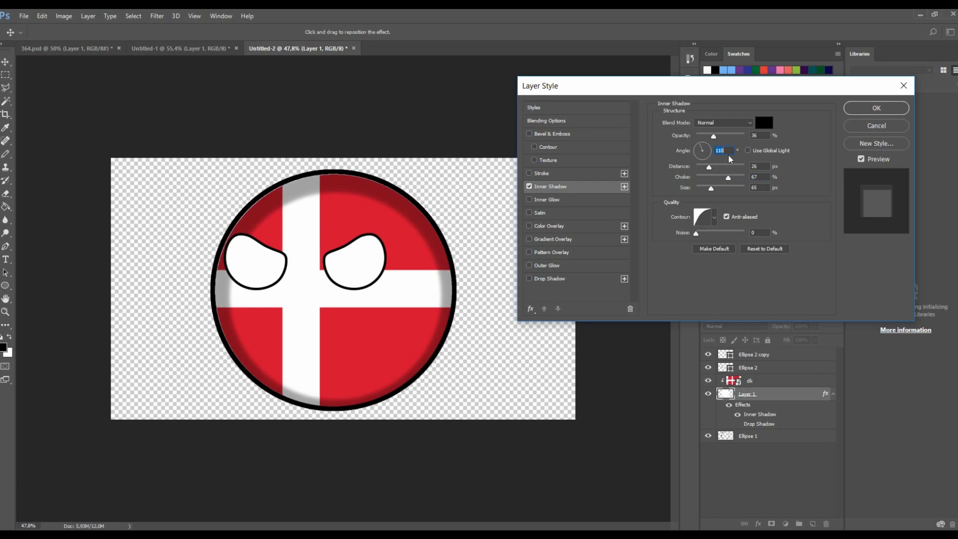
{"action": "type", "text": "-30"}
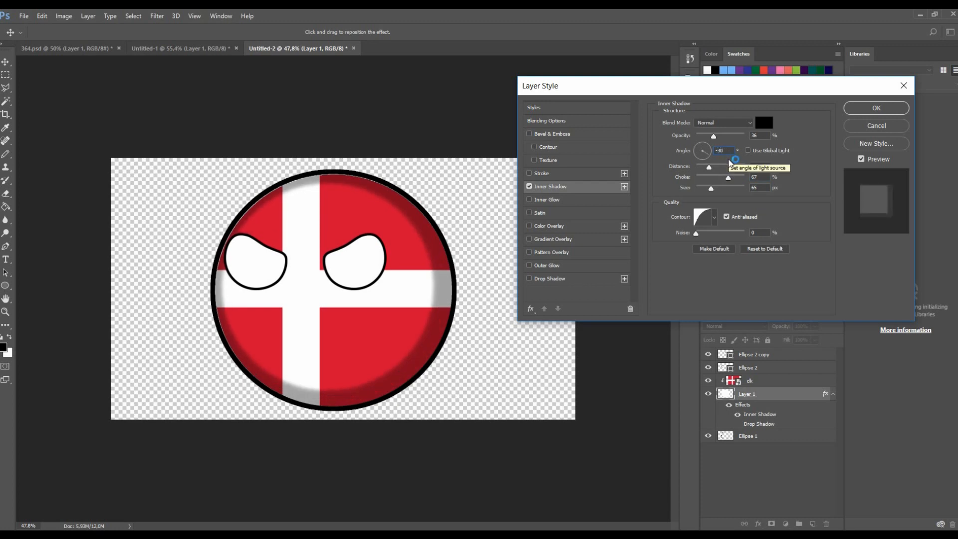
- Adjust the inner shadow to a distance of about 53 px, choke about 26% and size about 152 px
{"action": "mouse_move", "coordinate": [709, 166]}
{"action": "left_mouse_down"}
{"action": "mouse_move", "coordinate": [739, 171]}
{"action": "mouse_move", "coordinate": [724, 175]}
{"action": "left_mouse_up"}
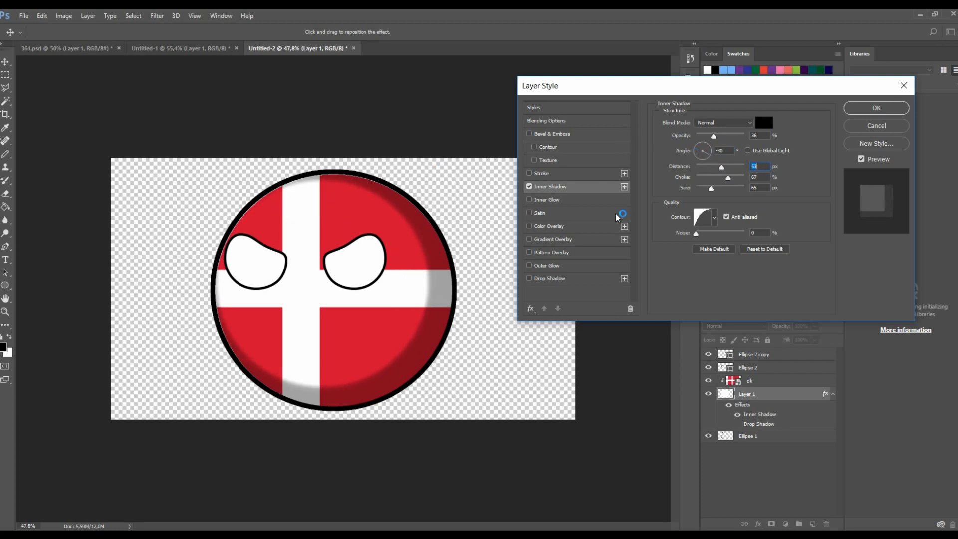
{"action": "left_click", "coordinate": [710, 176]}
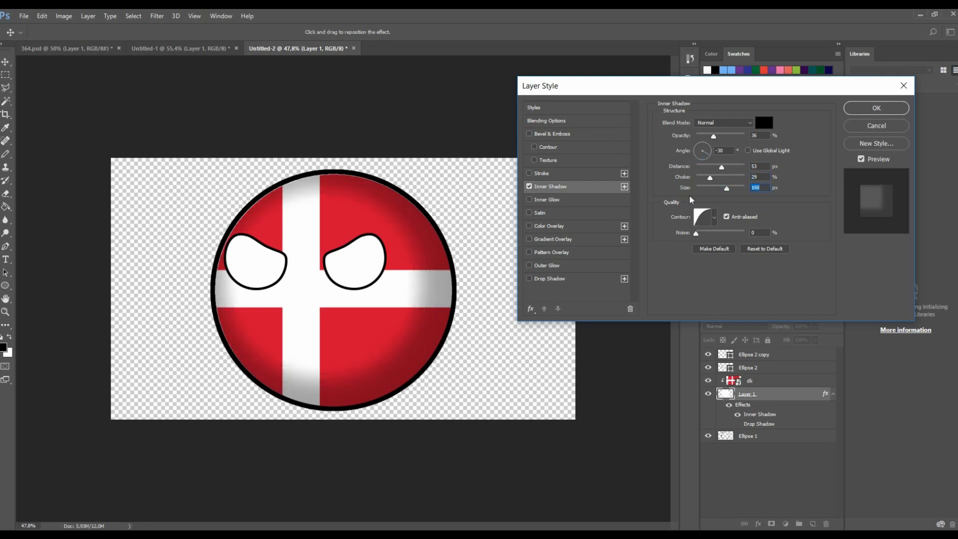
{"action": "left_click", "coordinate": [706, 188]}
{"action": "left_click_drag", "start_coordinate": [710, 177], "coordinate": [731, 178]}
{"action": "left_click", "coordinate": [710, 189]}
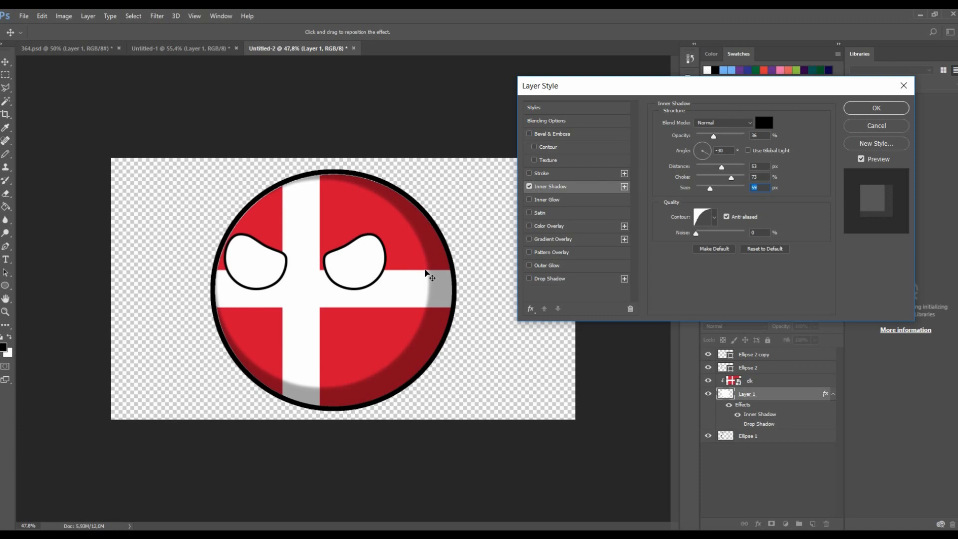
{"action": "left_click", "coordinate": [727, 189]}
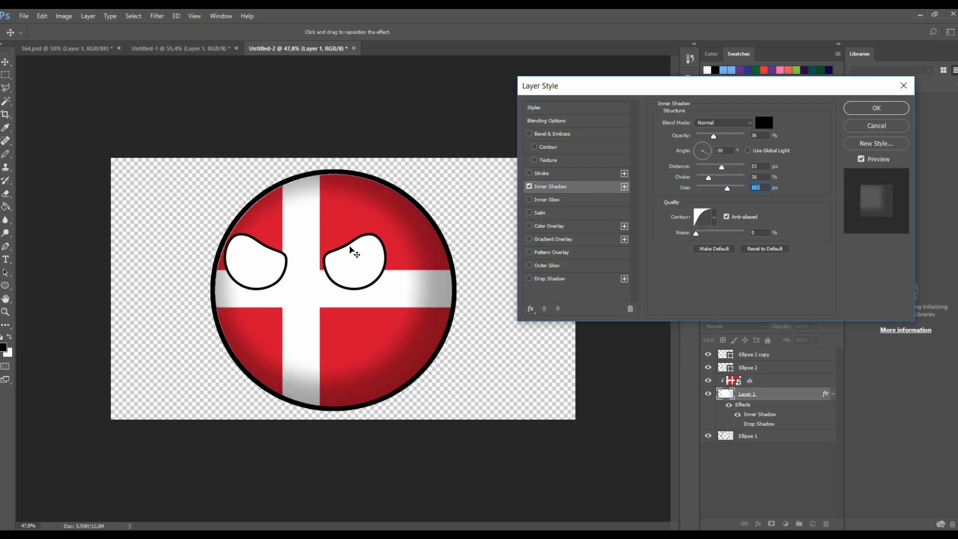
- Set the inner shadow opacity to about 39%, distance about 73 px and angle -10°, and apply the style
{"action": "left_click_drag", "start_coordinate": [714, 136], "coordinate": [717, 171]}
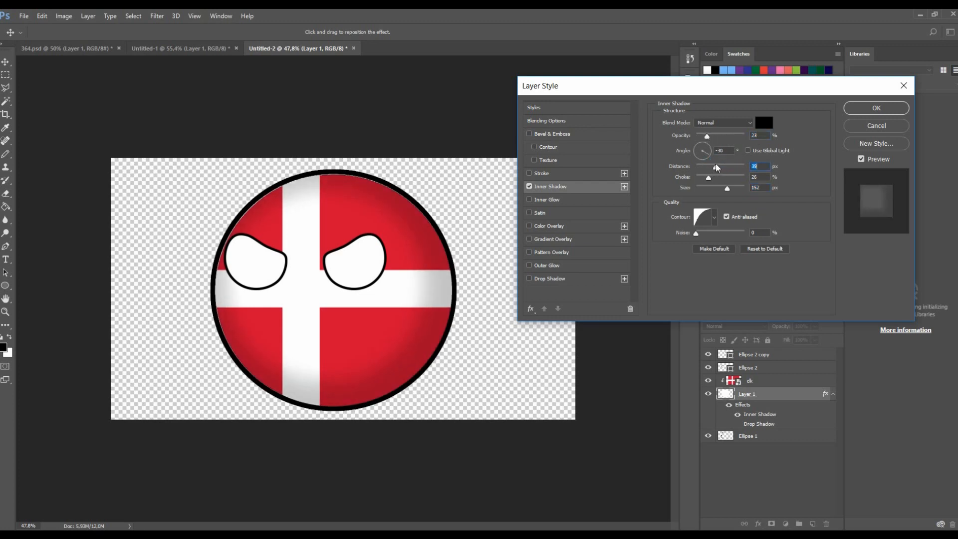
{"action": "left_click_drag", "start_coordinate": [707, 137], "coordinate": [727, 169]}
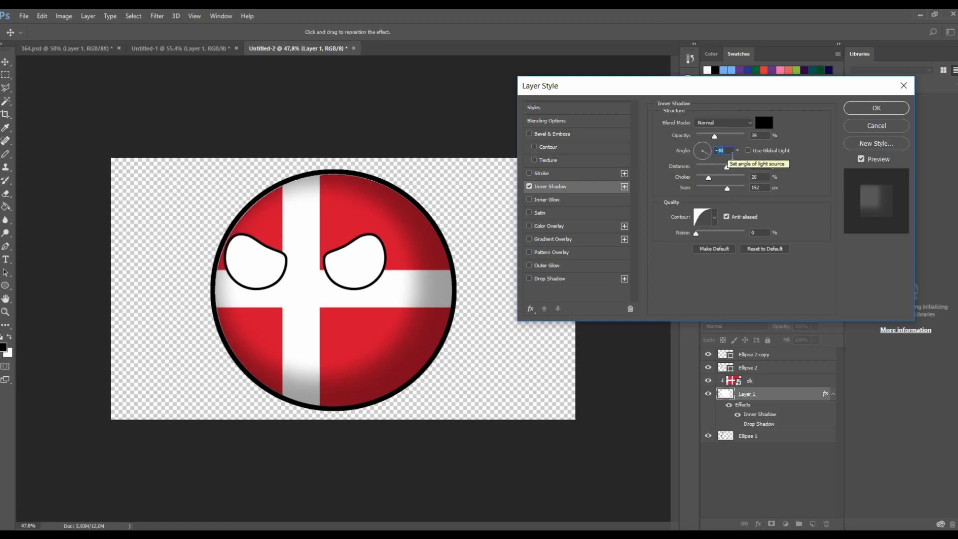
{"action": "type", "text": "-10"}
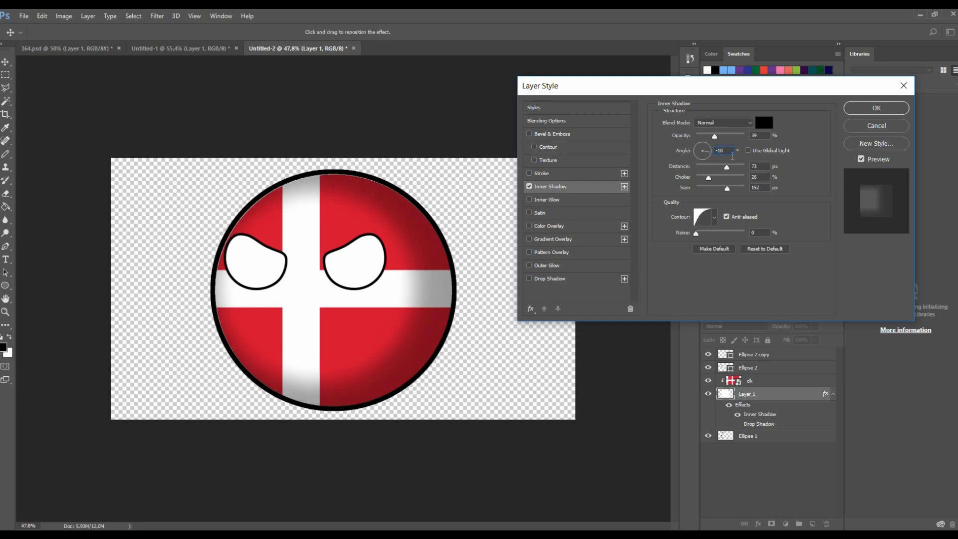
{"action": "left_click", "coordinate": [876, 108]}
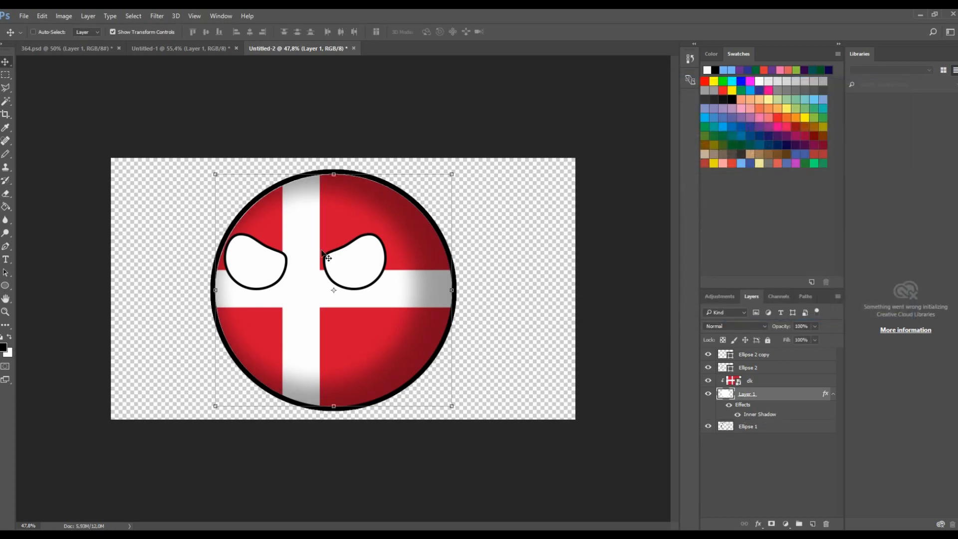
- Zoom in to inspect the shaded flag ball and select the left eye's layer
{"action": "scroll", "coordinate": [291, 312], "scroll_direction": "up", "scroll_amount": 3}
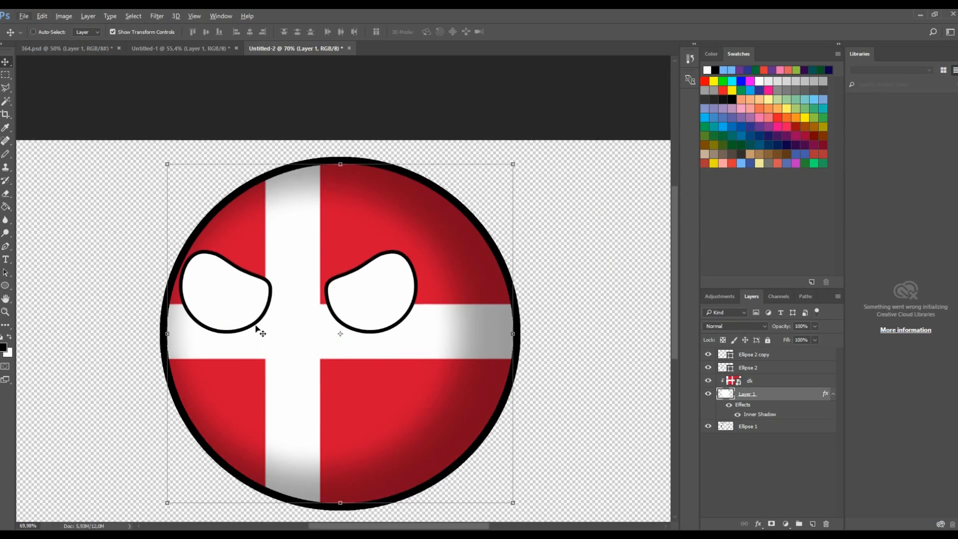
{"action": "scroll", "coordinate": [260, 332], "scroll_direction": "up", "scroll_amount": 4}
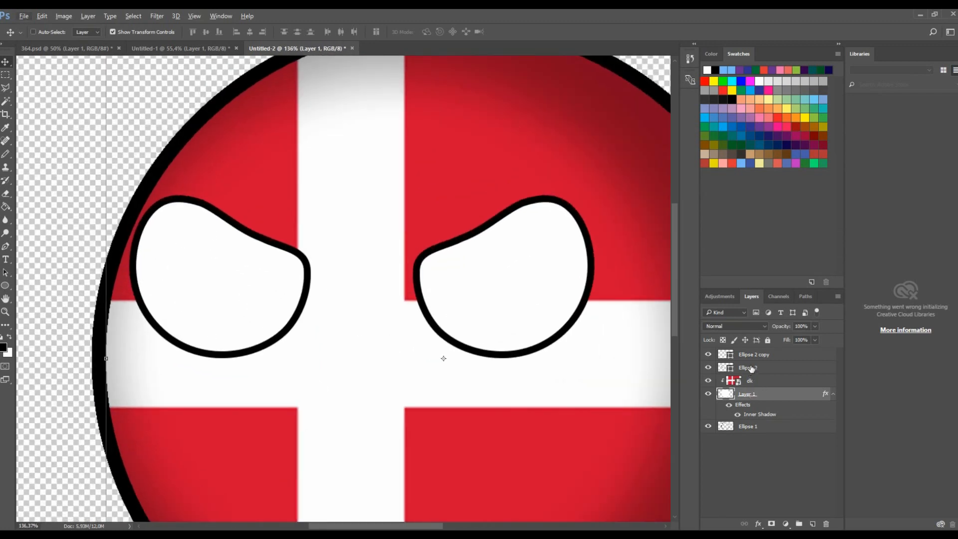
{"action": "scroll", "coordinate": [504, 391], "scroll_direction": "down", "scroll_amount": 6}
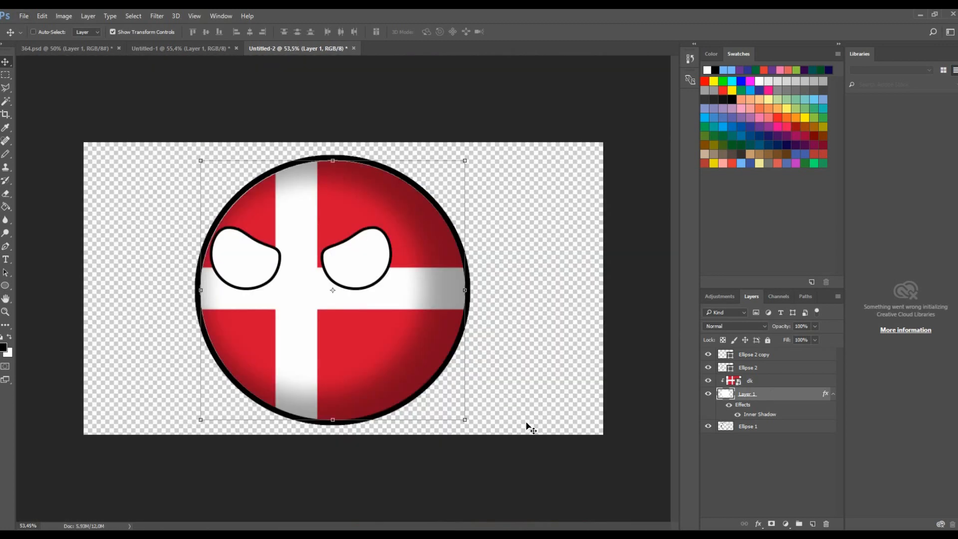
{"action": "scroll", "coordinate": [364, 338], "scroll_direction": "up", "scroll_amount": 1}
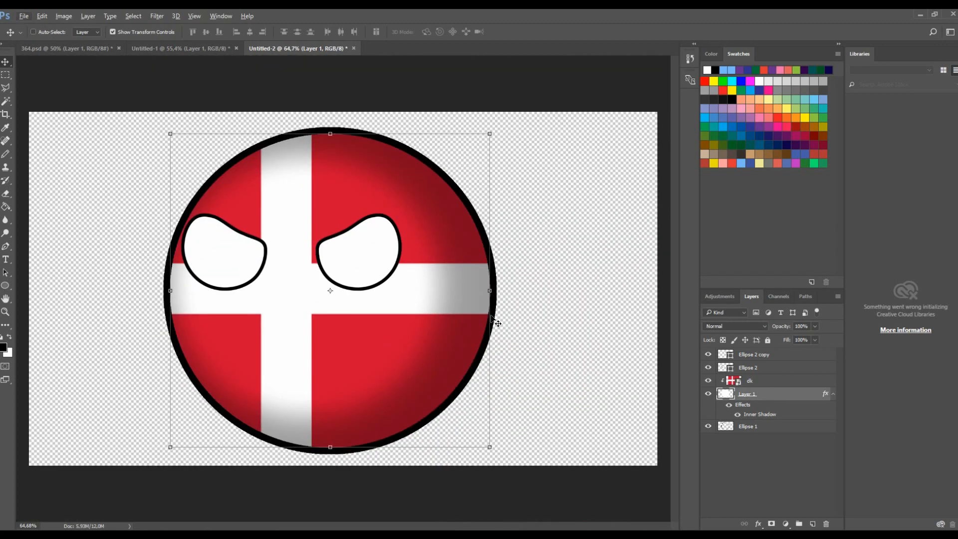
{"action": "left_click", "coordinate": [754, 367]}
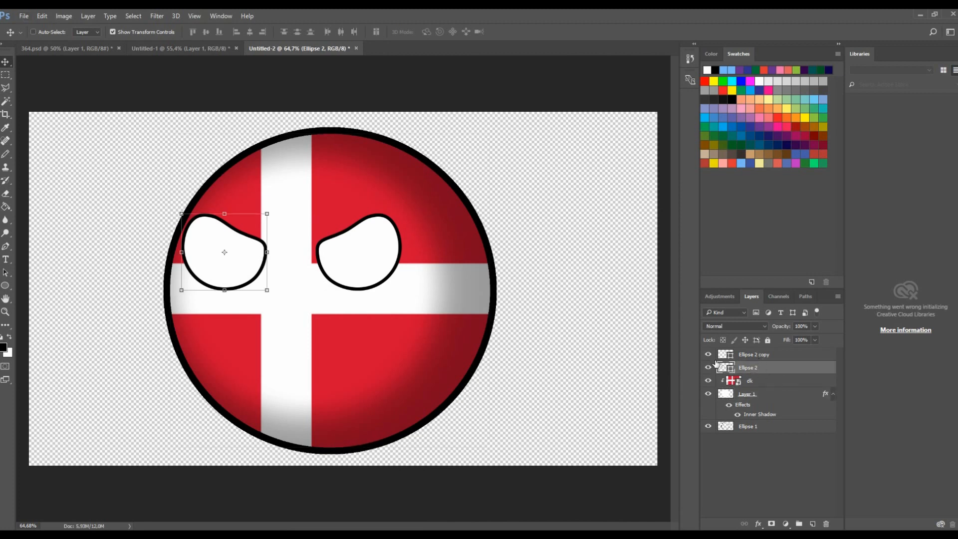
{"action": "left_click", "coordinate": [708, 367]}
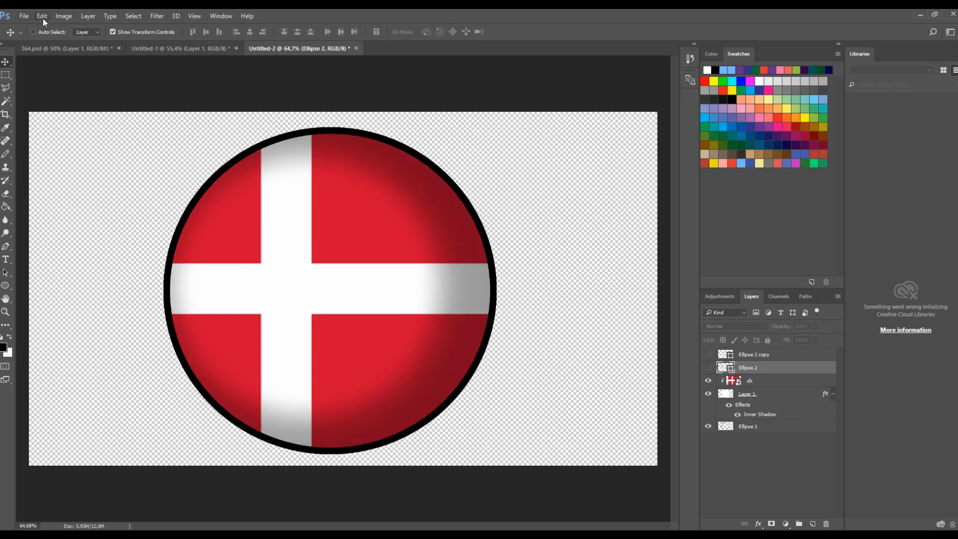
{"action": "key", "text": "ctrl+z"}
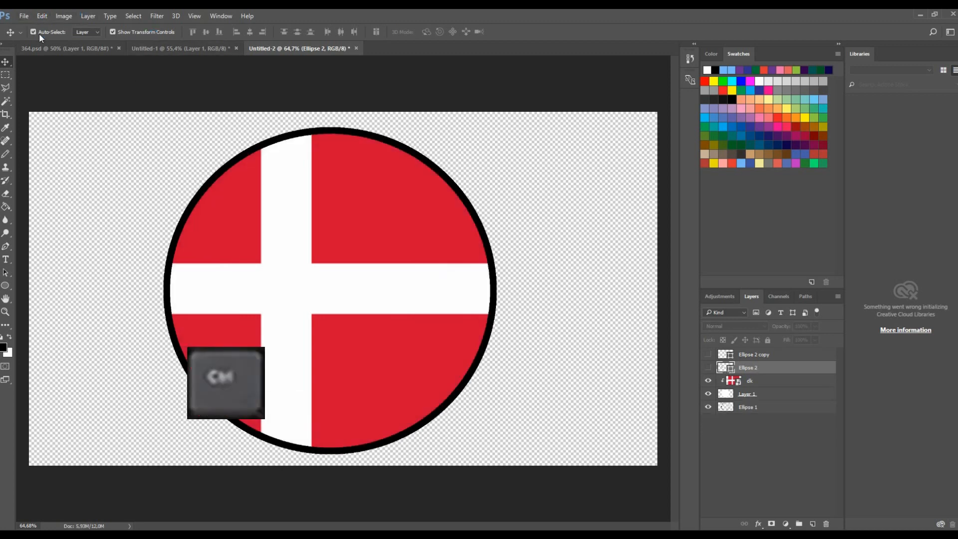
{"action": "left_click", "coordinate": [42, 16]}
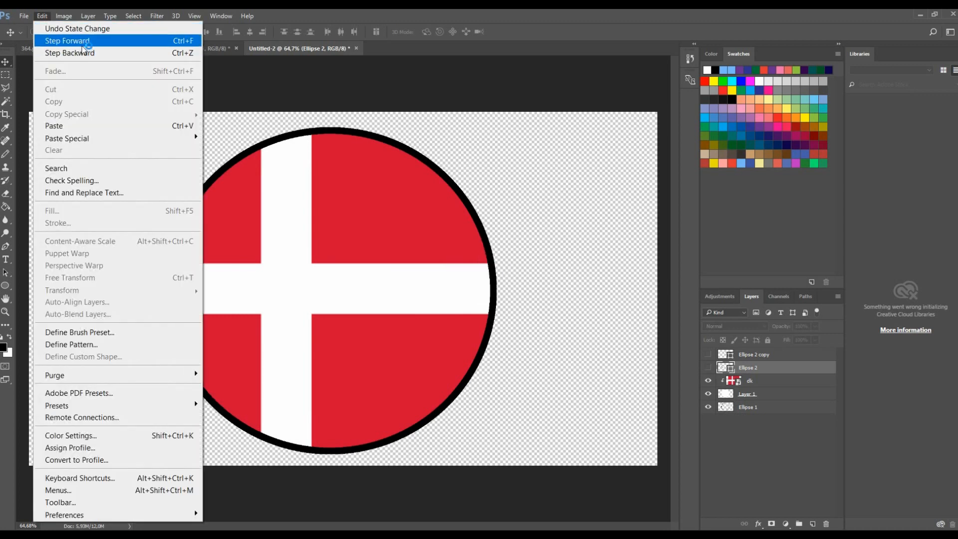
{"action": "left_click", "coordinate": [46, 12]}
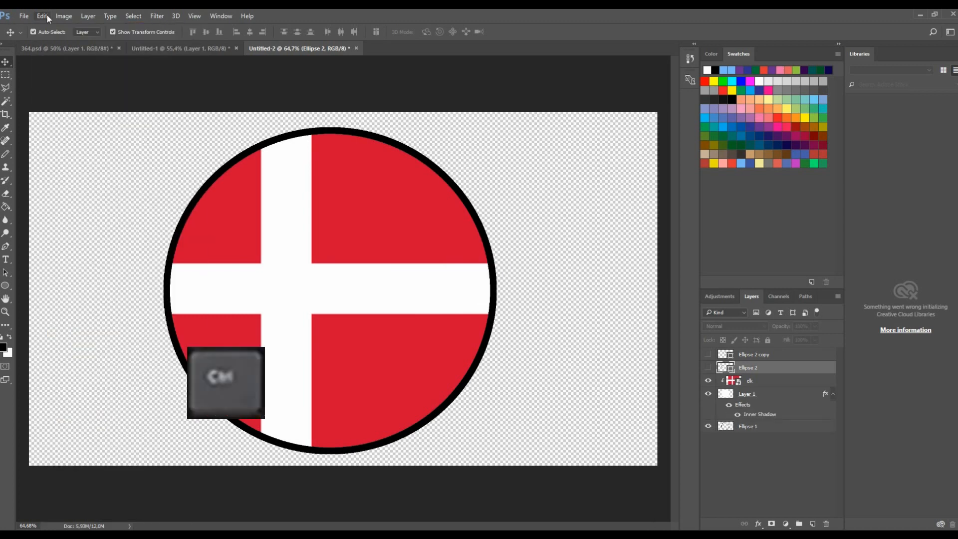
{"action": "key", "text": "ctrl+f"}
{"action": "left_click", "coordinate": [43, 17]}
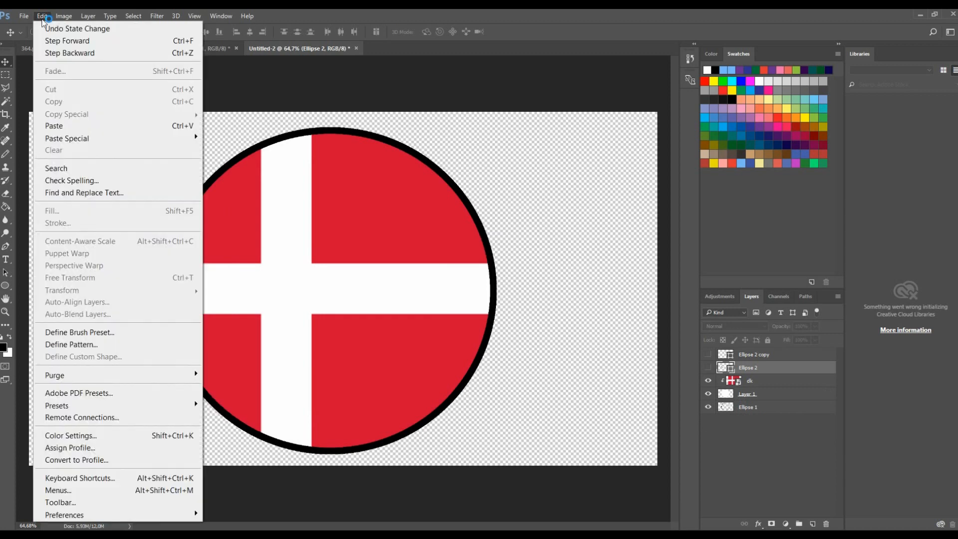
{"action": "left_click", "coordinate": [42, 17]}
{"action": "left_click", "coordinate": [39, 16]}
{"action": "left_click", "coordinate": [55, 26]}
{"action": "left_click", "coordinate": [42, 12]}
{"action": "left_click", "coordinate": [41, 13]}
{"action": "left_click", "coordinate": [40, 14]}
{"action": "left_click", "coordinate": [42, 29]}
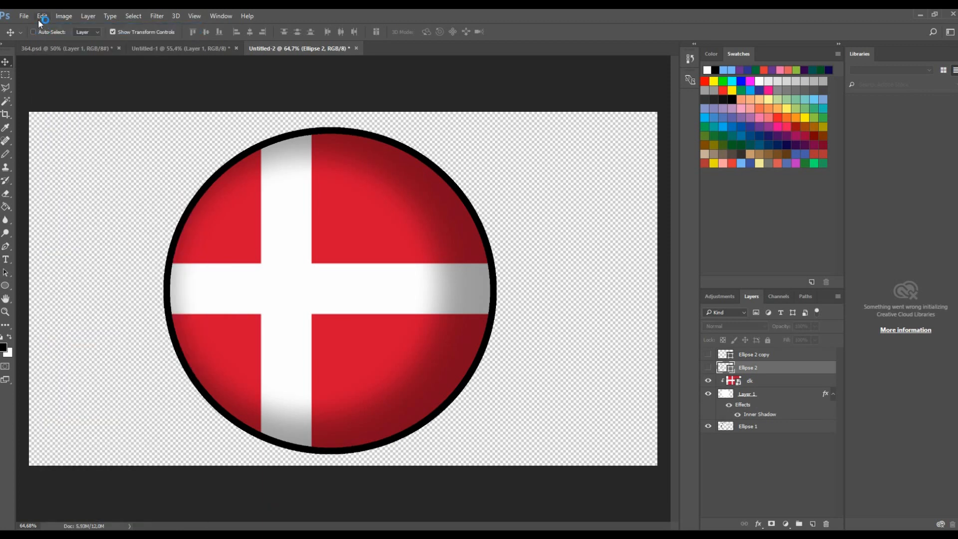
{"action": "left_click", "coordinate": [39, 16]}
{"action": "left_click", "coordinate": [44, 28]}
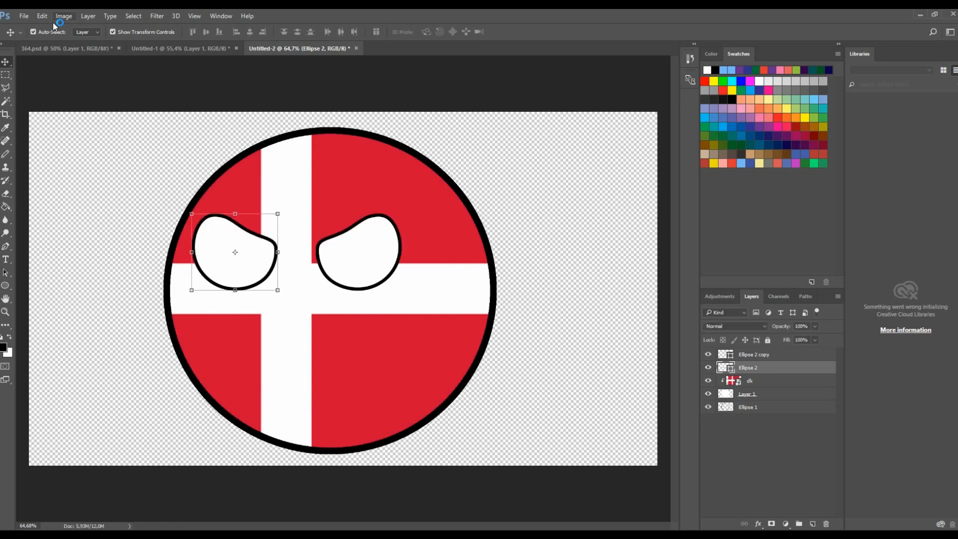
{"action": "key", "text": "ctrl+alt+z"}
{"action": "key", "text": "ctrl+alt+z"}
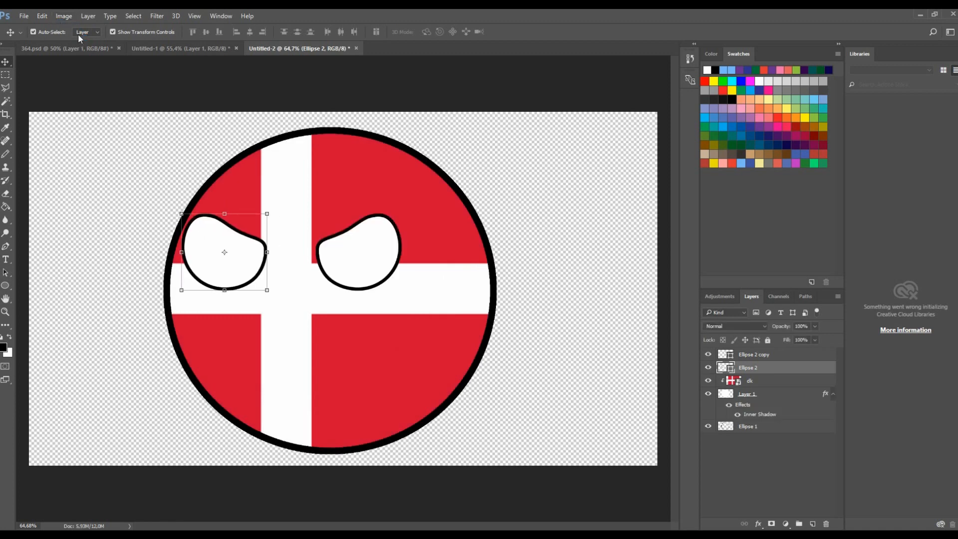
- Delete both eye layers from the flag ball
{"action": "scroll", "coordinate": [349, 238], "scroll_direction": "down", "scroll_amount": 4}
{"action": "scroll", "coordinate": [354, 250], "scroll_direction": "up", "scroll_amount": 2}
{"action": "left_click", "coordinate": [708, 367]}
{"action": "left_click", "coordinate": [709, 367]}
{"action": "left_click", "coordinate": [740, 356], "text": "shift"}
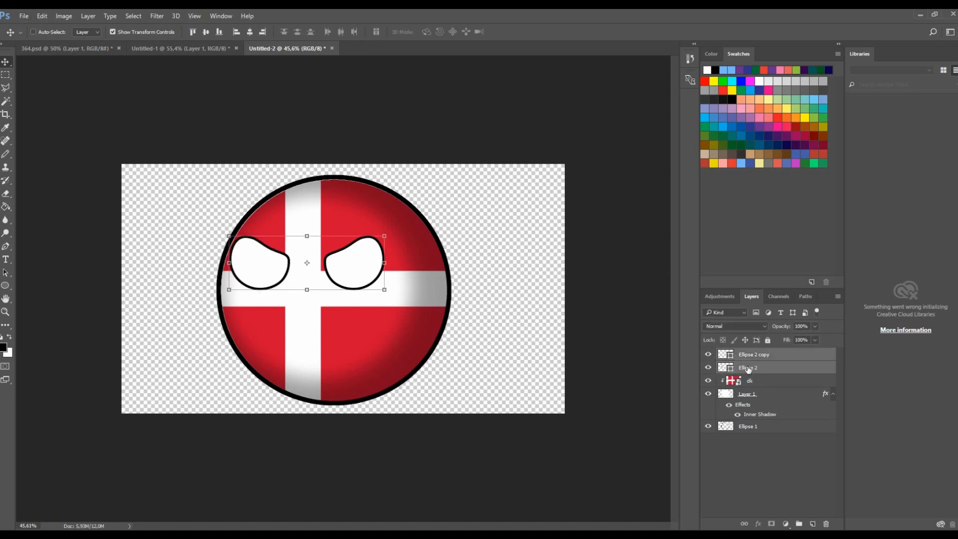
{"action": "key", "text": "Delete"}
- Draw a white circle about 228 px wide with a black outline in the ball's upper-left area
{"action": "left_click", "coordinate": [5, 286]}
{"action": "scroll", "coordinate": [169, 273], "scroll_direction": "up", "scroll_amount": 3}
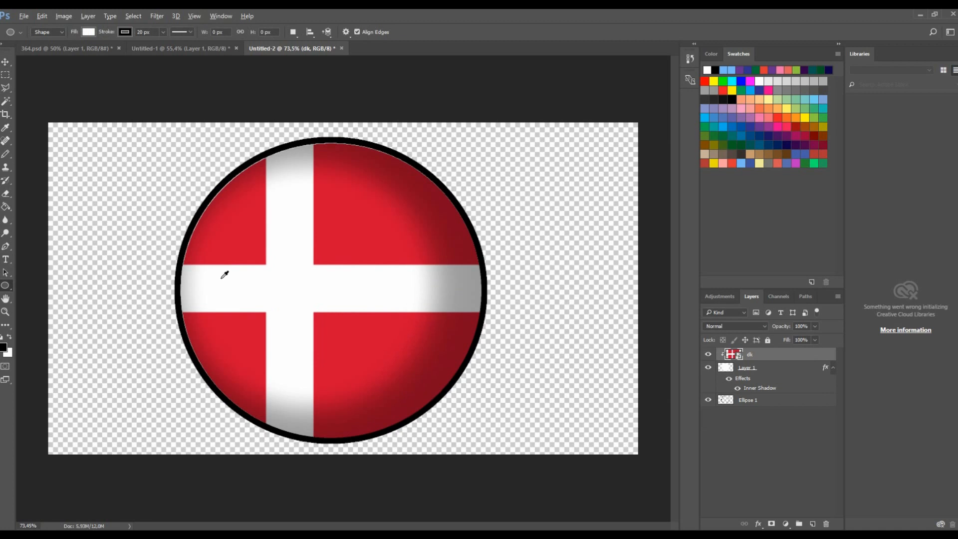
{"action": "left_click_drag", "start_coordinate": [219, 216], "coordinate": [259, 255]}
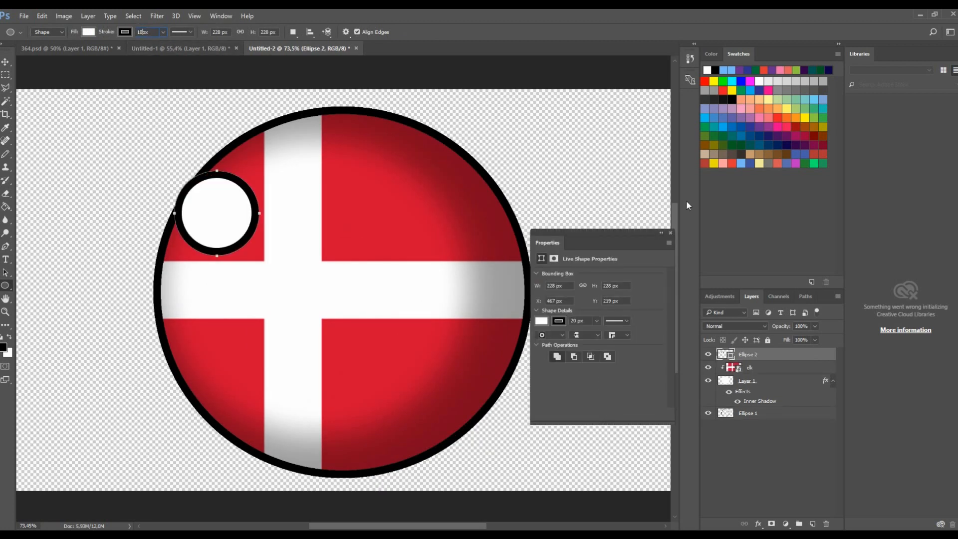
{"action": "left_click", "coordinate": [670, 232]}
{"action": "left_click", "coordinate": [49, 15]}
{"action": "left_click", "coordinate": [35, 44]}
{"action": "left_click", "coordinate": [39, 16]}
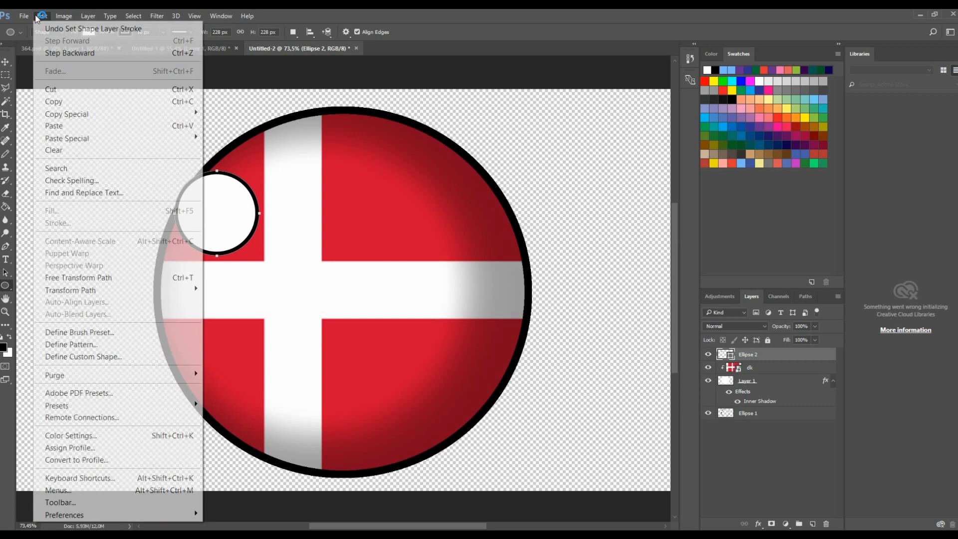
{"action": "left_click", "coordinate": [50, 18]}
{"action": "left_click", "coordinate": [50, 19]}
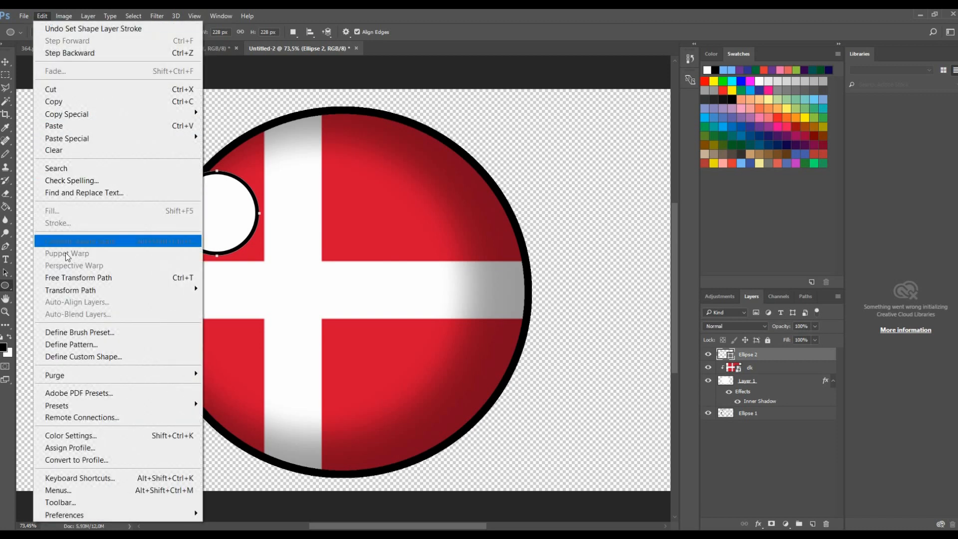
- Move the new circle onto the cross and scale it slightly larger
{"action": "left_click", "coordinate": [6, 62]}
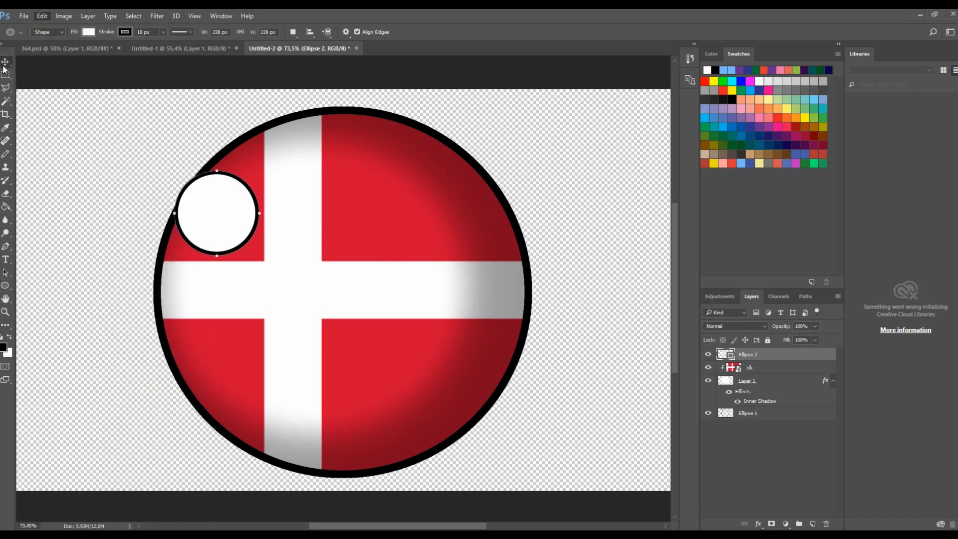
{"action": "left_click_drag", "start_coordinate": [247, 219], "coordinate": [276, 256]}
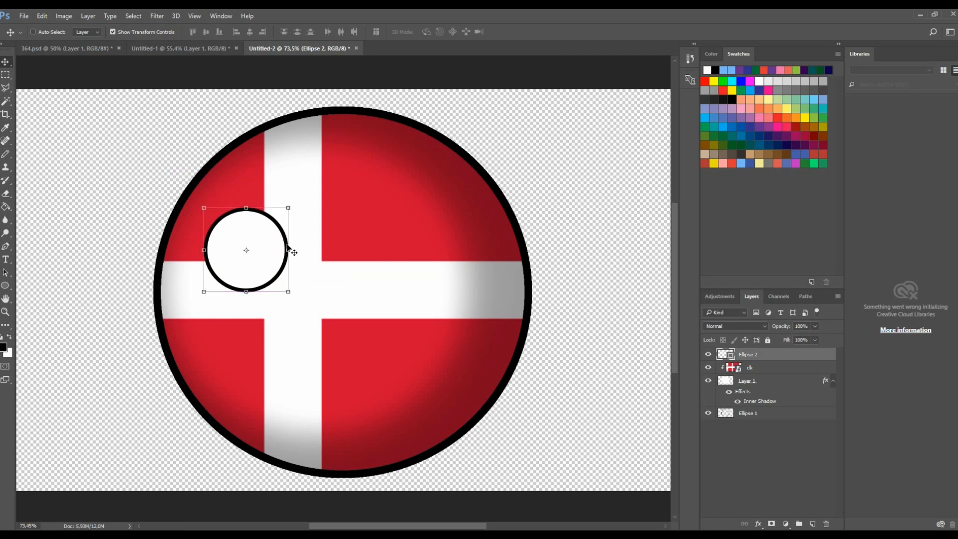
{"action": "key", "text": "ctrl+t"}
{"action": "left_click_drag", "start_coordinate": [289, 208], "coordinate": [302, 210]}
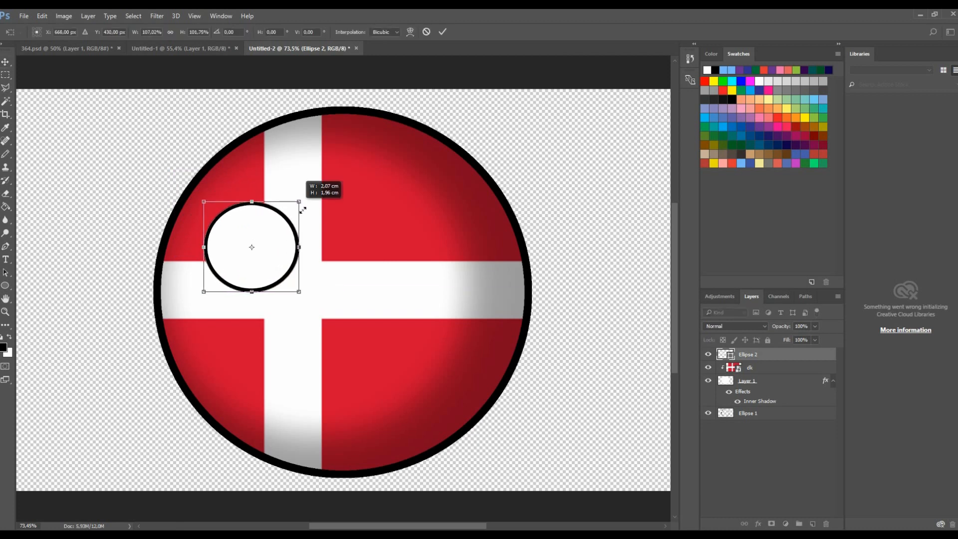
{"action": "left_click", "coordinate": [443, 32]}
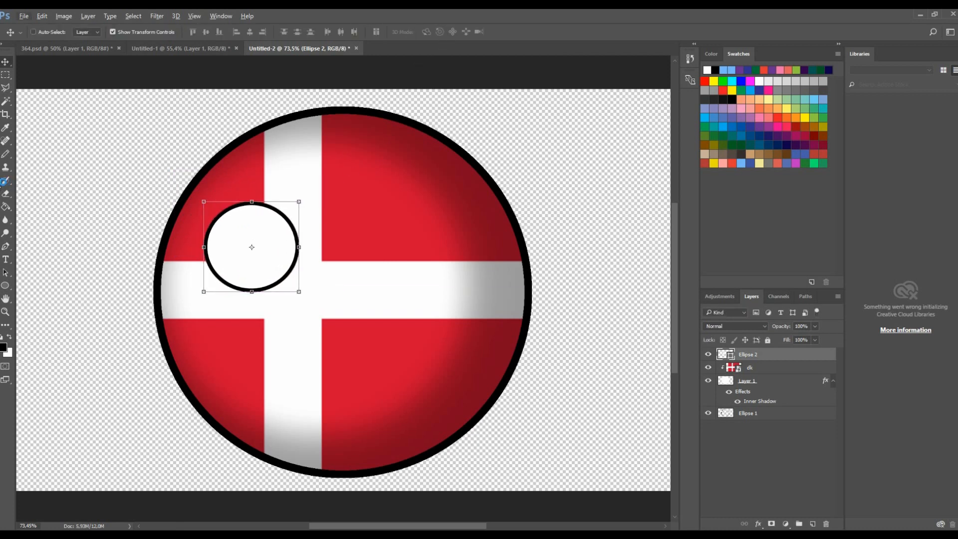
- Switch to the Pencil tool and rasterize the circle's shape layer to draw on it
{"action": "left_click", "coordinate": [6, 154]}
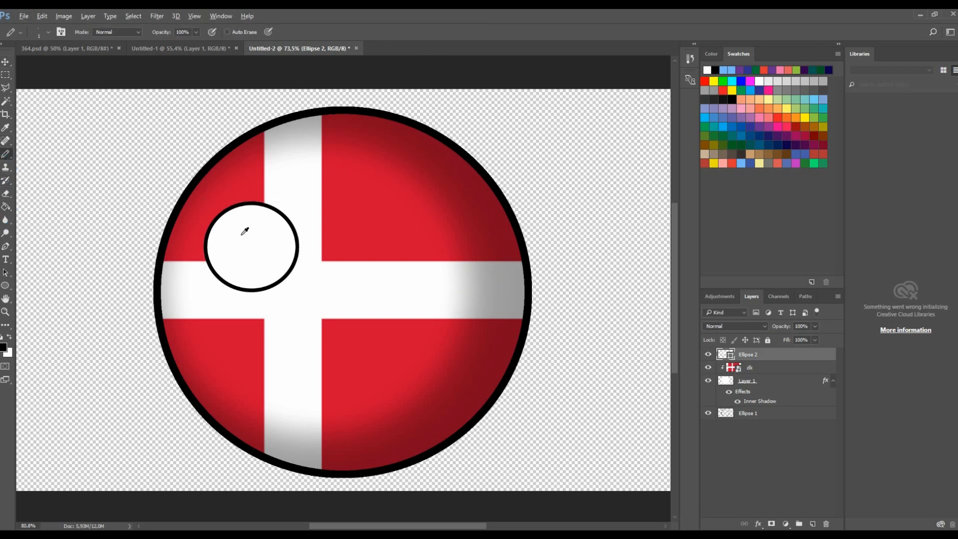
{"action": "scroll", "coordinate": [245, 231], "scroll_direction": "up", "scroll_amount": 5}
{"action": "left_click", "coordinate": [241, 203]}
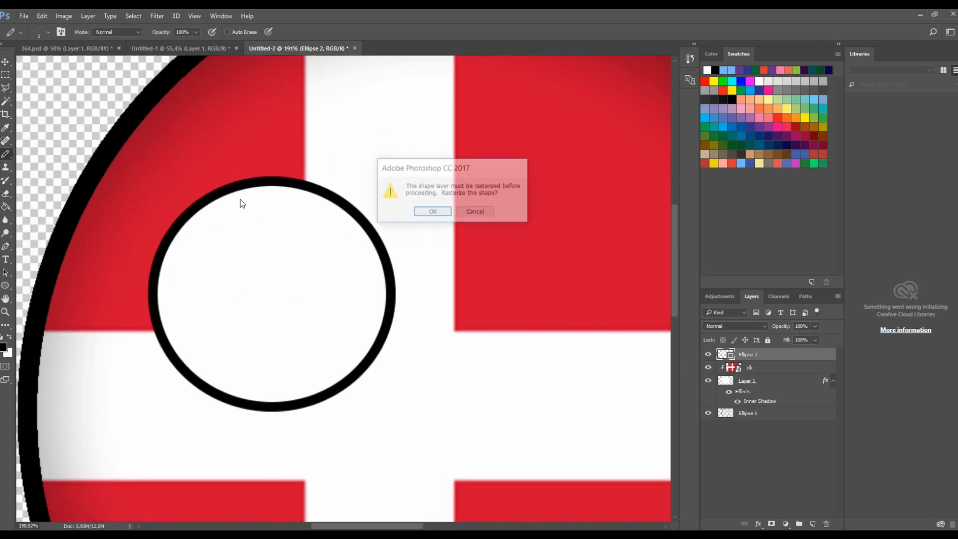
{"action": "left_click", "coordinate": [430, 213]}
{"action": "scroll", "coordinate": [223, 202], "scroll_direction": "up", "scroll_amount": 1}
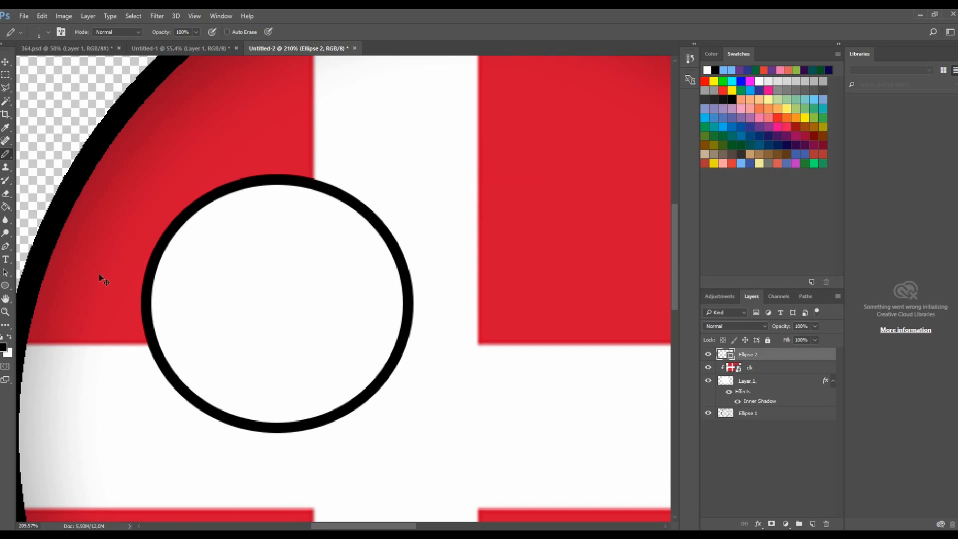
- Step backward through history to remove the rasterized circle
{"action": "key", "text": "ctrl+alt+z"}
{"action": "key", "text": "ctrl+alt+z"}
{"action": "key", "text": "ctrl+alt+z"}
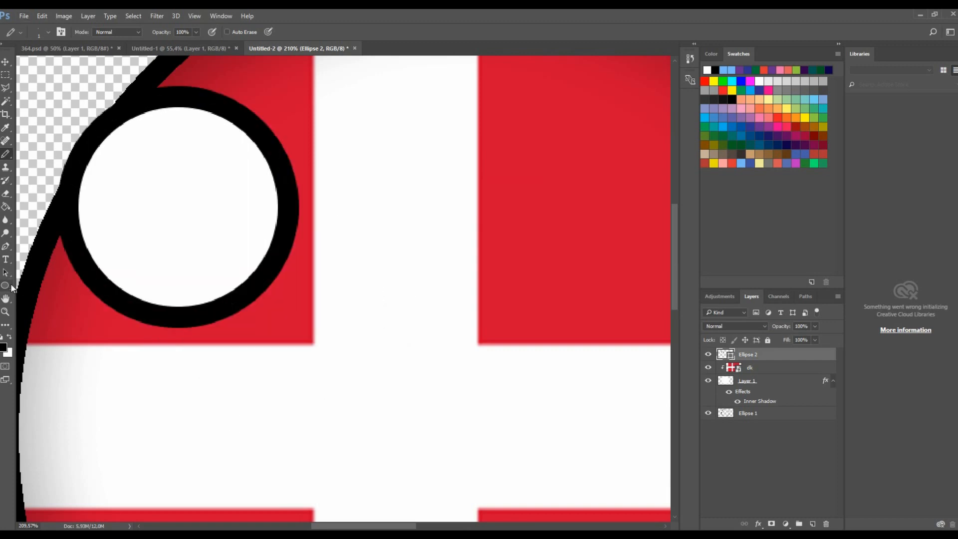
{"action": "key", "text": "ctrl+alt+z"}
- Draw an unfilled circle about 160 px wide with a 10 px black stroke in the ball's upper-left
{"action": "left_click", "coordinate": [6, 285]}
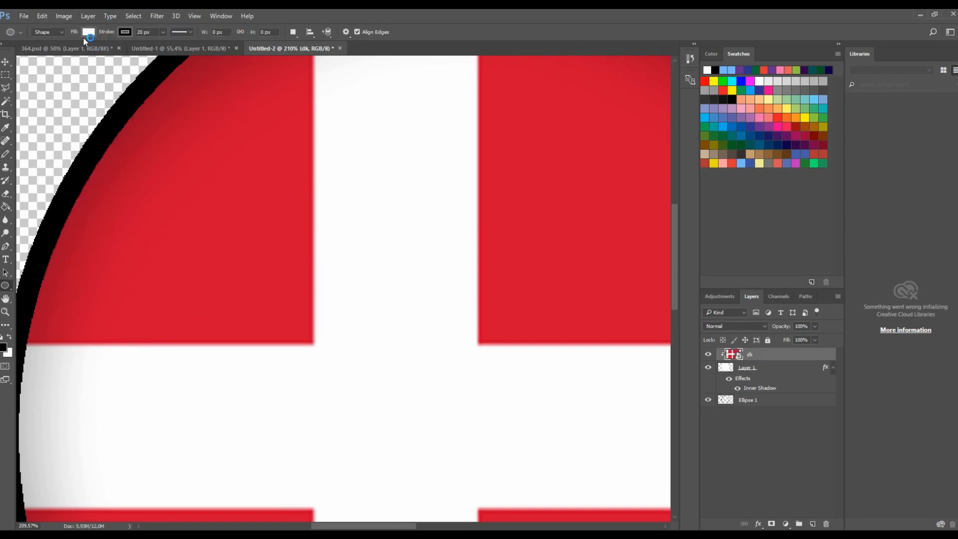
{"action": "left_click", "coordinate": [86, 33]}
{"action": "left_click", "coordinate": [46, 54]}
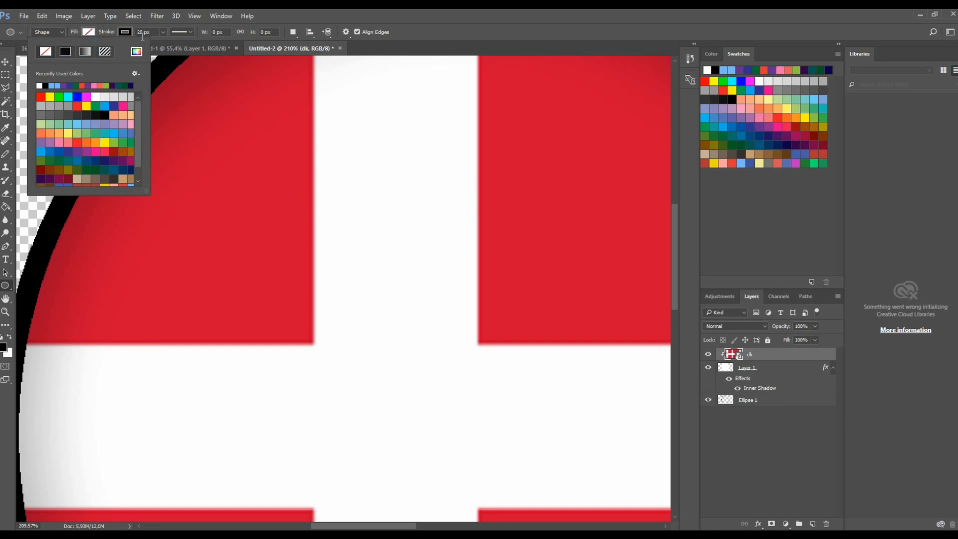
{"action": "left_click", "coordinate": [142, 33]}
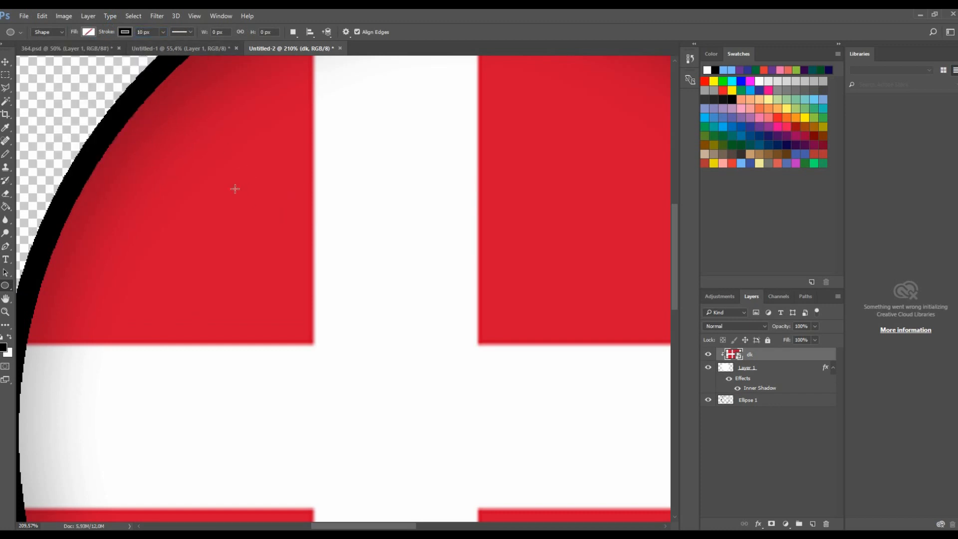
{"action": "mouse_move", "coordinate": [231, 195]}
{"action": "left_mouse_down"}
{"action": "mouse_move", "coordinate": [278, 254]}
{"action": "mouse_move", "coordinate": [297, 261]}
{"action": "left_mouse_up"}
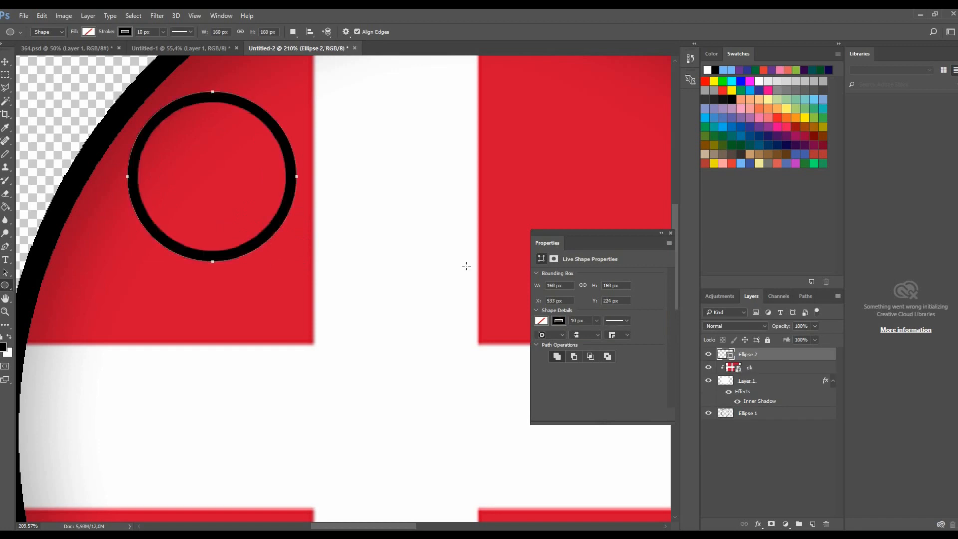
{"action": "left_click", "coordinate": [670, 233]}
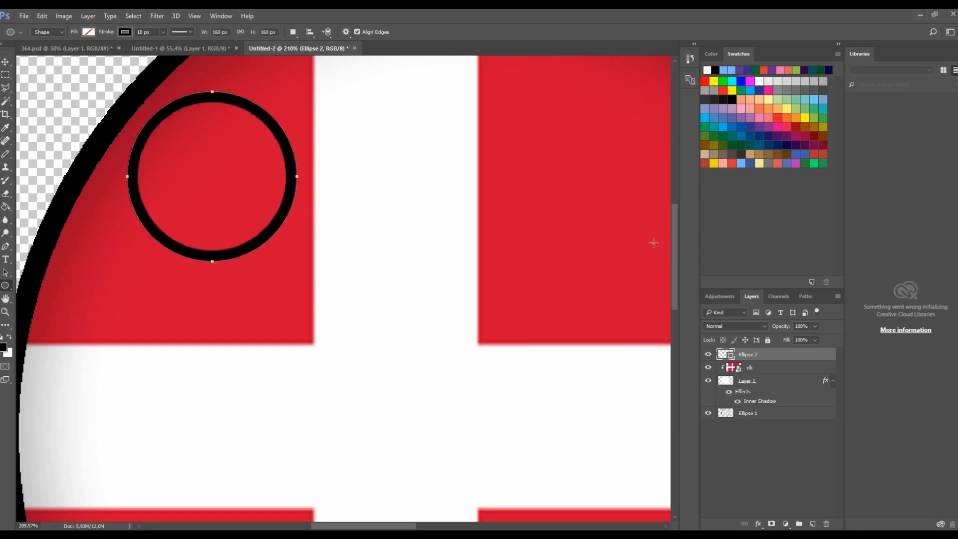
- Move the outlined circle down onto the cross near the ball's left side
{"action": "scroll", "coordinate": [498, 243], "scroll_direction": "down", "scroll_amount": 7}
{"action": "left_click", "coordinate": [6, 64]}
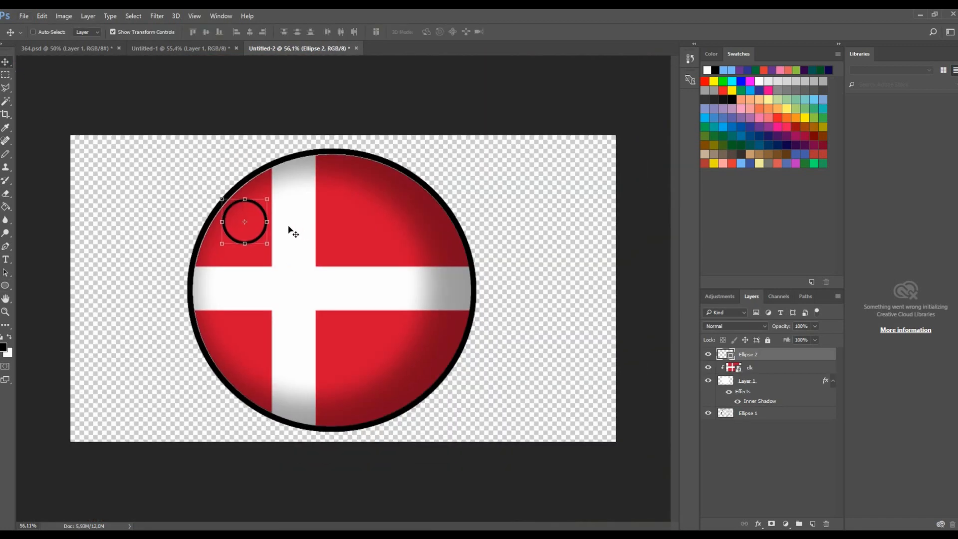
{"action": "left_click_drag", "start_coordinate": [272, 248], "coordinate": [295, 264]}
{"action": "left_click", "coordinate": [443, 31]}
- Select the Pencil tool and set its brush size to 1 px
{"action": "left_click", "coordinate": [6, 154]}
{"action": "scroll", "coordinate": [282, 255], "scroll_direction": "up", "scroll_amount": 2}
{"action": "scroll", "coordinate": [282, 255], "scroll_direction": "up", "scroll_amount": 3}
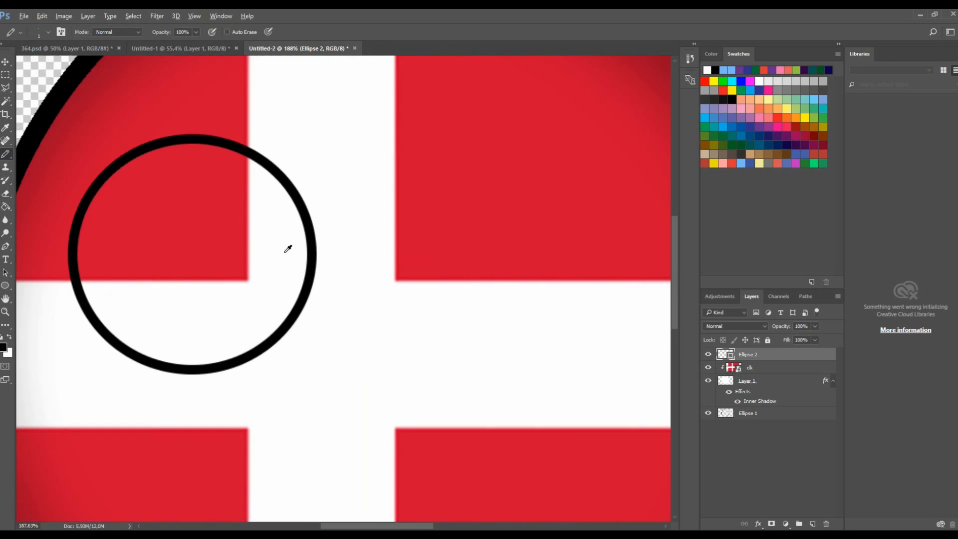
{"action": "left_click", "coordinate": [5, 273]}
{"action": "left_click", "coordinate": [3, 284]}
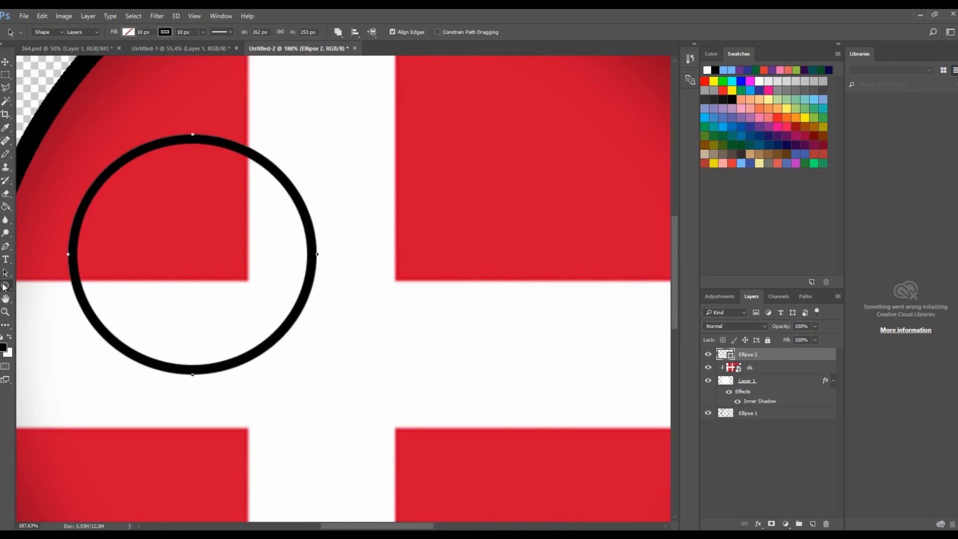
{"action": "left_click", "coordinate": [6, 155]}
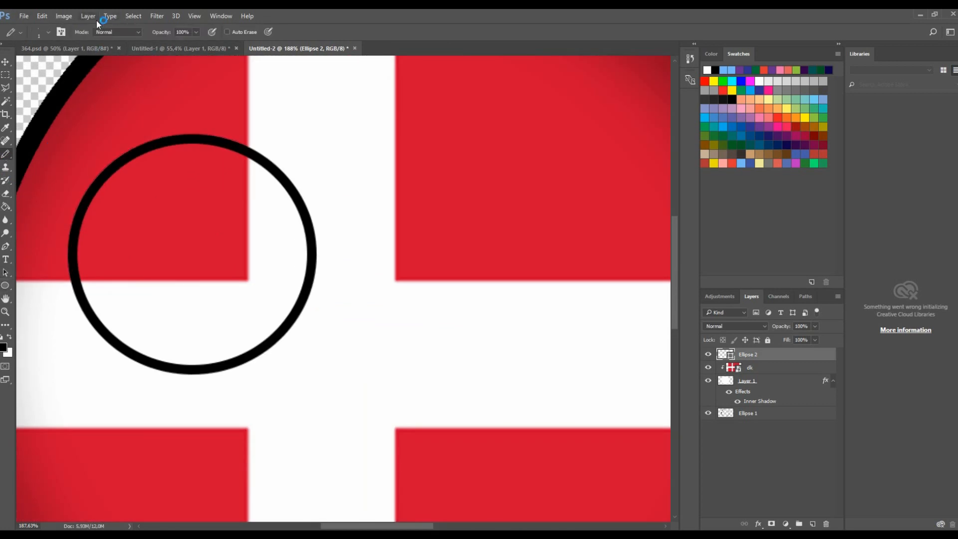
{"action": "left_click", "coordinate": [47, 38]}
{"action": "left_click", "coordinate": [61, 62]}
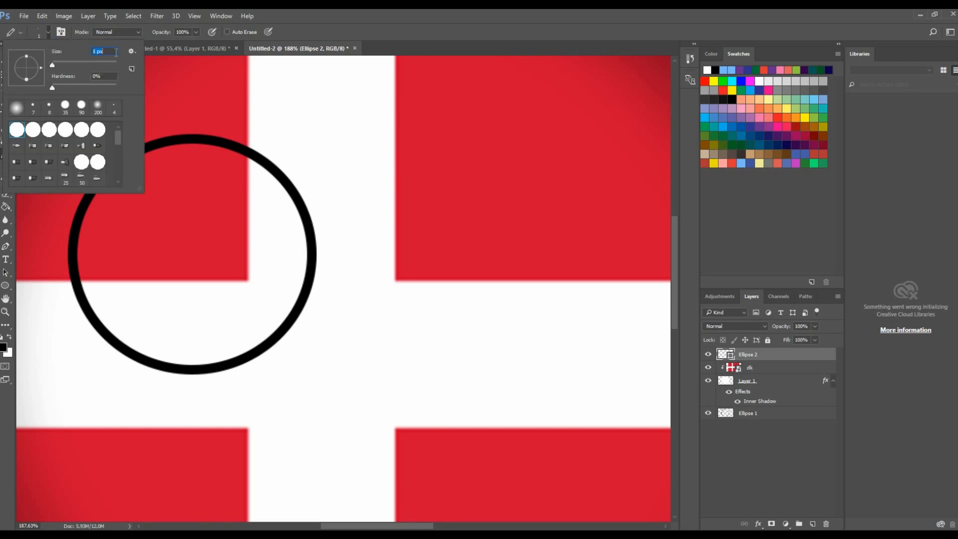
{"action": "left_click", "coordinate": [49, 37]}
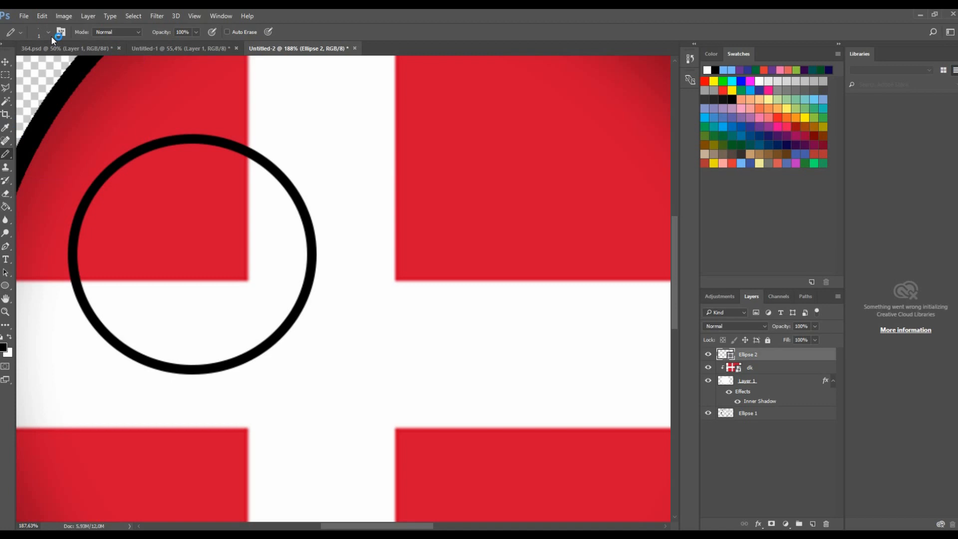
{"action": "left_click", "coordinate": [50, 36]}
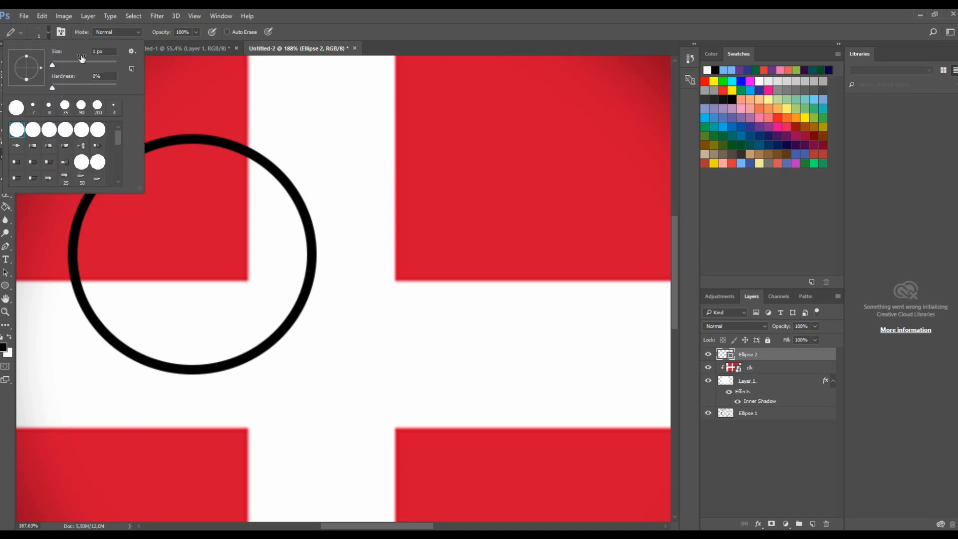
{"action": "left_click", "coordinate": [49, 31]}
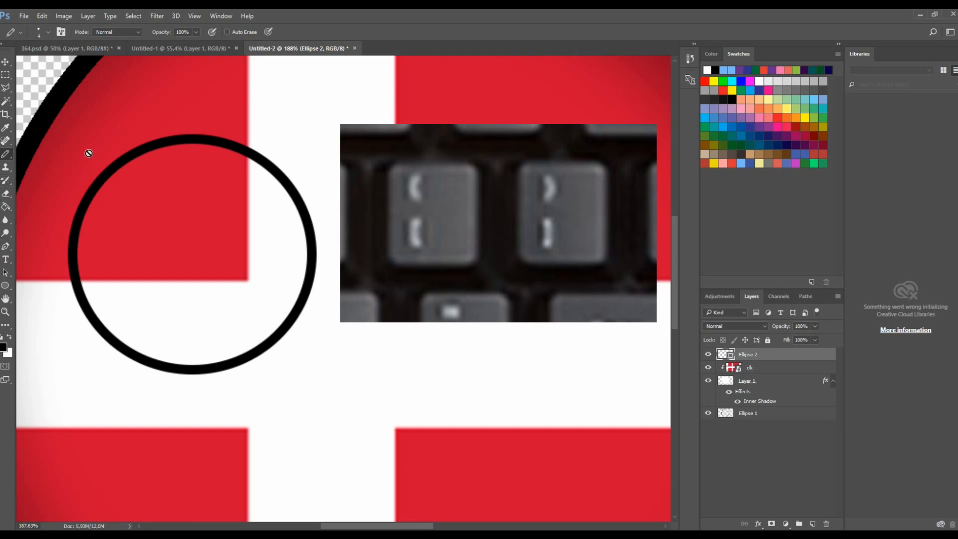
- Enlarge the Pencil and rasterize the outlined circle's shape layer so it can be drawn on
{"action": "key", "text": "bracketright"}
{"action": "key", "text": "bracketright"}
{"action": "key", "text": "bracketright"}
{"action": "key", "text": "bracketright"}
{"action": "left_click", "coordinate": [140, 170]}
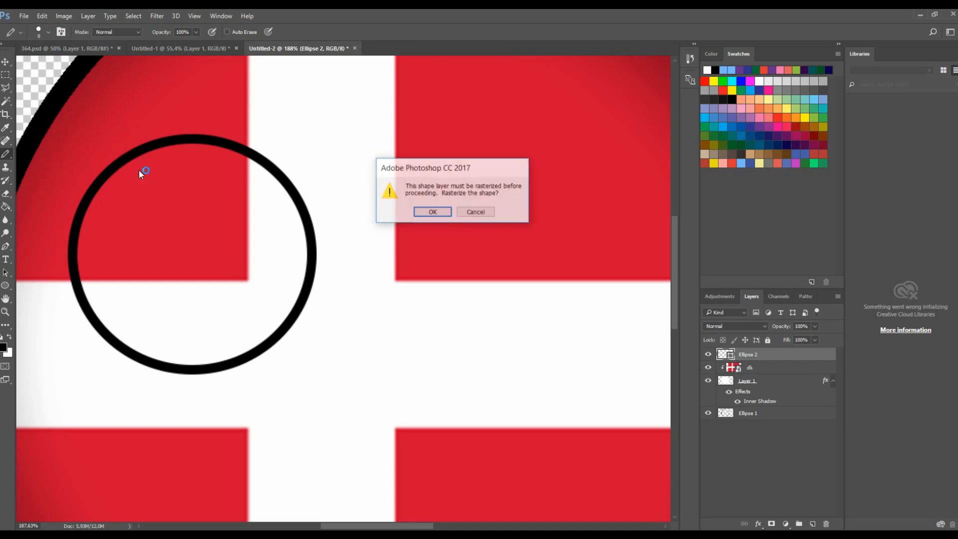
{"action": "left_click", "coordinate": [429, 214]}
- Draw a straight diagonal lid line across the circle from its upper-left edge to its right edge with the Pencil
{"action": "key", "text": "bracketright"}
{"action": "key", "text": "bracketright"}
{"action": "key", "text": "bracketright"}
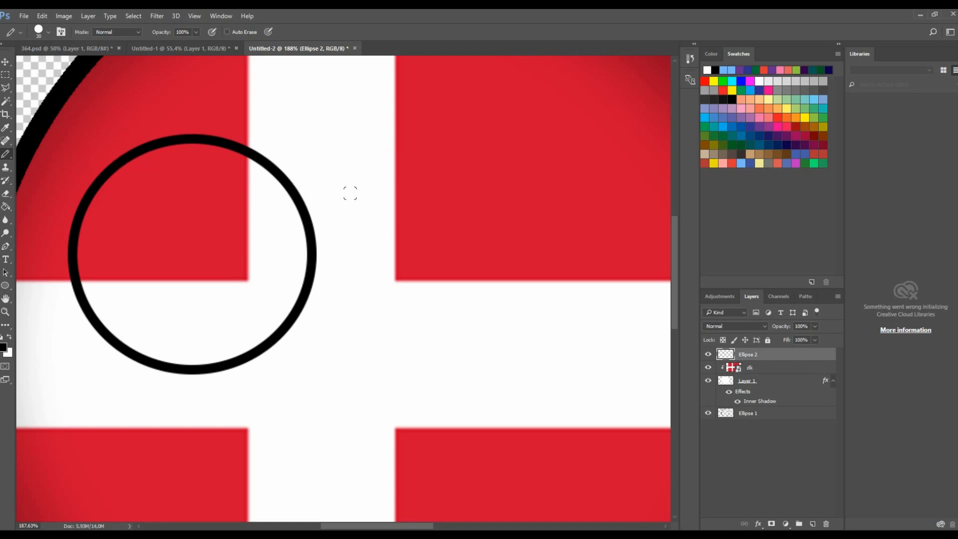
{"action": "key", "text": "bracketleft"}
{"action": "left_click_drag", "start_coordinate": [153, 149], "coordinate": [313, 290]}
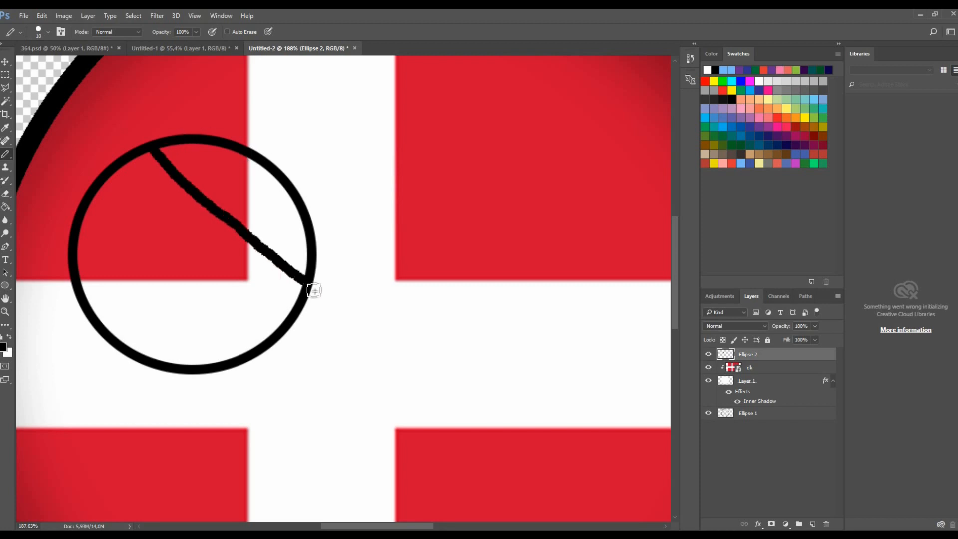
{"action": "key", "text": "ctrl+z"}
{"action": "left_click_drag", "start_coordinate": [194, 140], "coordinate": [204, 378]}
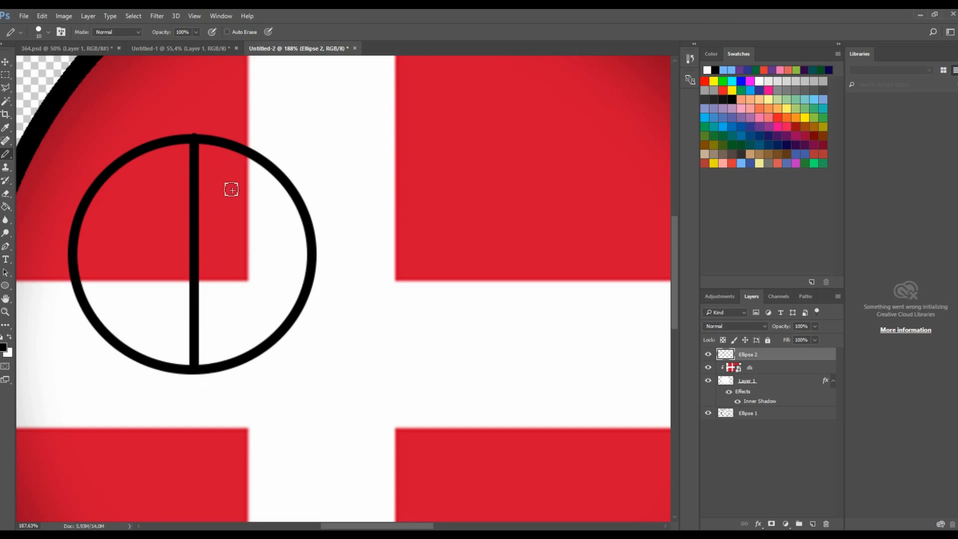
{"action": "key", "text": "ctrl+z"}
{"action": "left_click_drag", "start_coordinate": [203, 149], "coordinate": [204, 341]}
{"action": "key", "text": "ctrl+z"}
{"action": "left_click_drag", "start_coordinate": [254, 158], "coordinate": [255, 361]}
{"action": "left_click", "coordinate": [6, 62]}
{"action": "scroll", "coordinate": [77, 105], "scroll_direction": "down", "scroll_amount": 2}
{"action": "left_click_drag", "start_coordinate": [253, 125], "coordinate": [145, 60]}
{"action": "left_click", "coordinate": [442, 32]}
{"action": "scroll", "coordinate": [221, 157], "scroll_direction": "up", "scroll_amount": 3}
- Erase the circle's arc above the diagonal line with the Eraser, leaving a lidded eye outline
{"action": "key", "text": "e"}
{"action": "left_click", "coordinate": [243, 216]}
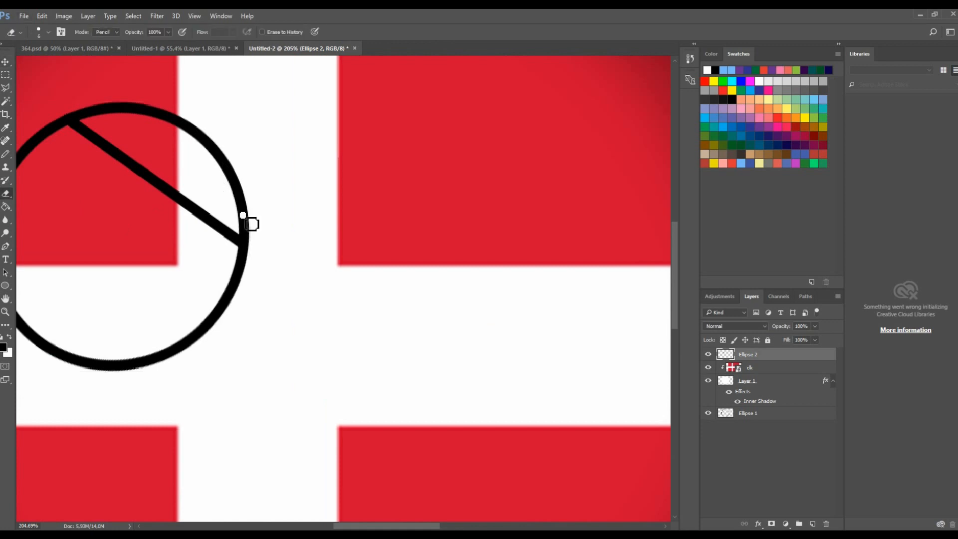
{"action": "scroll", "coordinate": [243, 222], "scroll_direction": "up", "scroll_amount": 4}
{"action": "left_click_drag", "start_coordinate": [236, 255], "coordinate": [277, 268]}
{"action": "scroll", "coordinate": [248, 225], "scroll_direction": "down", "scroll_amount": 5}
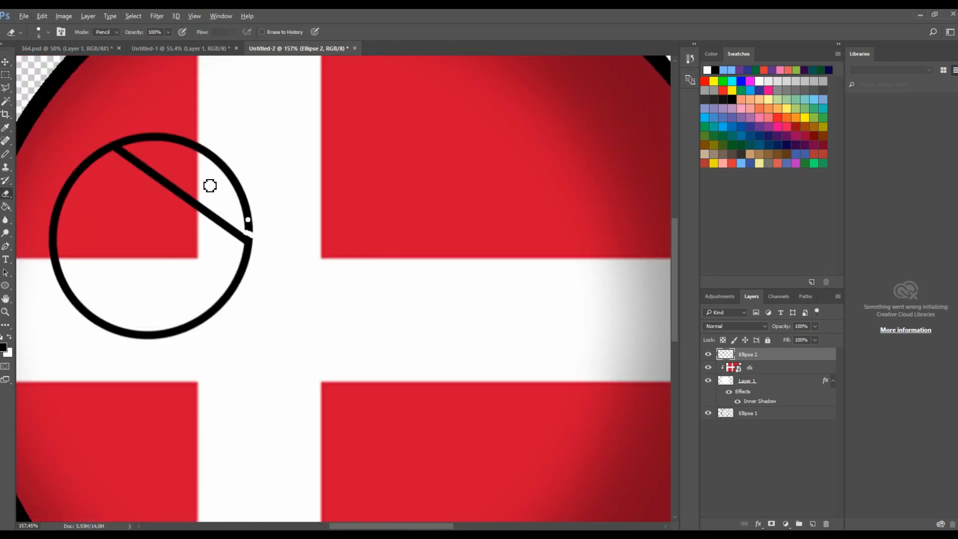
{"action": "scroll", "coordinate": [105, 142], "scroll_direction": "up", "scroll_amount": 6}
{"action": "left_click_drag", "start_coordinate": [102, 150], "coordinate": [166, 192]}
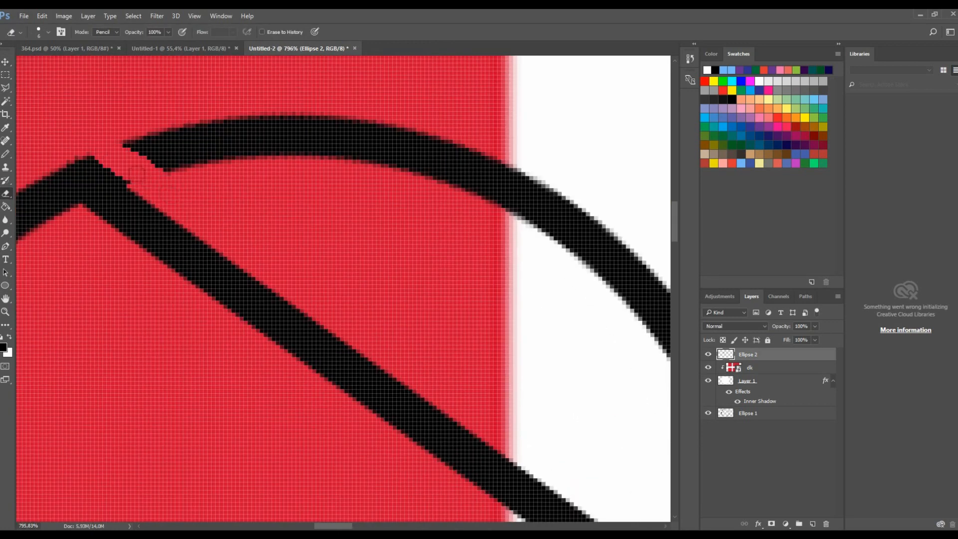
{"action": "scroll", "coordinate": [385, 299], "scroll_direction": "down", "scroll_amount": 4}
{"action": "scroll", "coordinate": [370, 316], "scroll_direction": "up", "scroll_amount": 2}
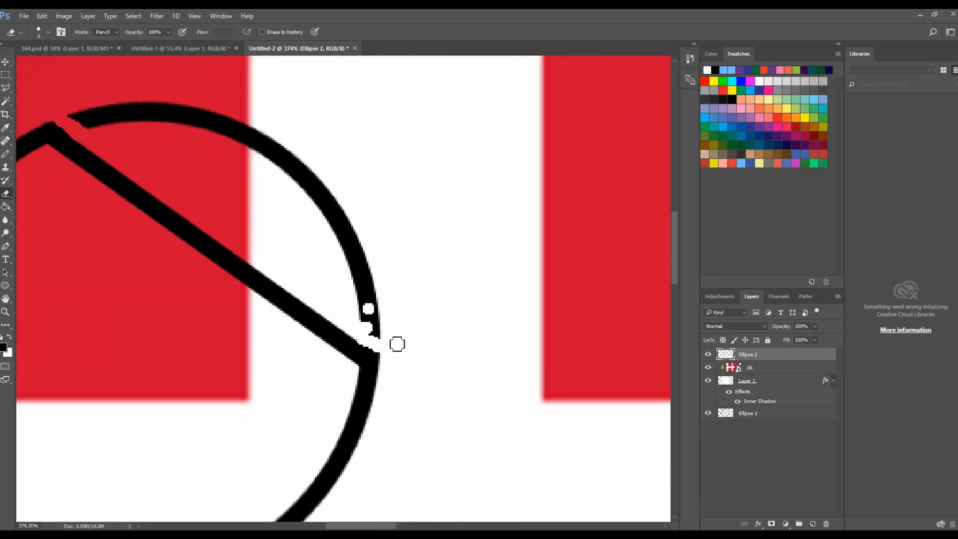
{"action": "mouse_move", "coordinate": [386, 341]}
{"action": "left_mouse_down"}
{"action": "mouse_move", "coordinate": [355, 302]}
{"action": "mouse_move", "coordinate": [376, 330]}
{"action": "mouse_move", "coordinate": [391, 316]}
{"action": "mouse_move", "coordinate": [373, 310]}
{"action": "mouse_move", "coordinate": [388, 319]}
{"action": "mouse_move", "coordinate": [361, 283]}
{"action": "left_mouse_up"}
{"action": "key", "text": "bracketright"}
{"action": "key", "text": "bracketright"}
{"action": "key", "text": "bracketright"}
{"action": "key", "text": "bracketright"}
{"action": "key", "text": "bracketright"}
{"action": "key", "text": "bracketright"}
{"action": "key", "text": "bracketright"}
{"action": "key", "text": "bracketright"}
{"action": "key", "text": "bracketright"}
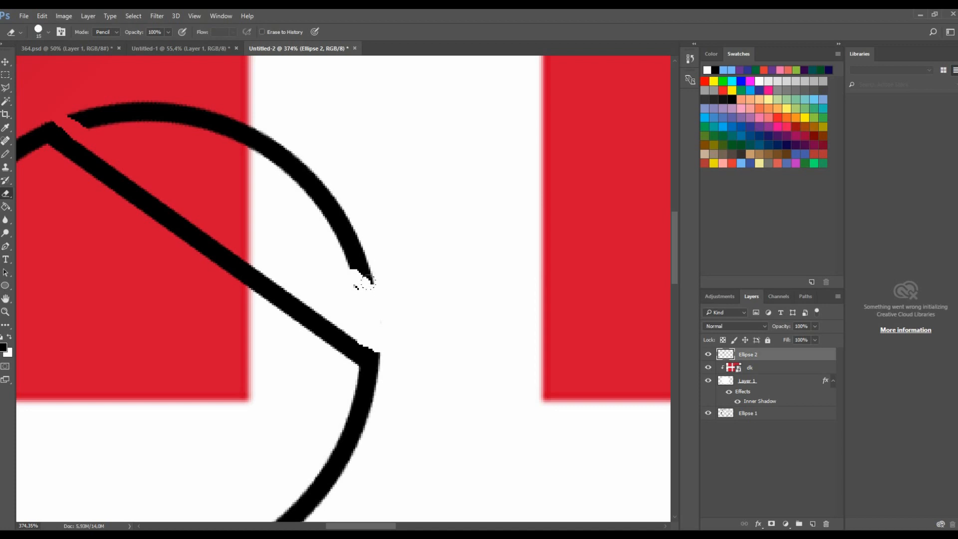
{"action": "mouse_move", "coordinate": [372, 260]}
{"action": "left_mouse_down"}
{"action": "mouse_move", "coordinate": [363, 211]}
{"action": "mouse_move", "coordinate": [258, 126]}
{"action": "mouse_move", "coordinate": [103, 106]}
{"action": "left_mouse_up"}
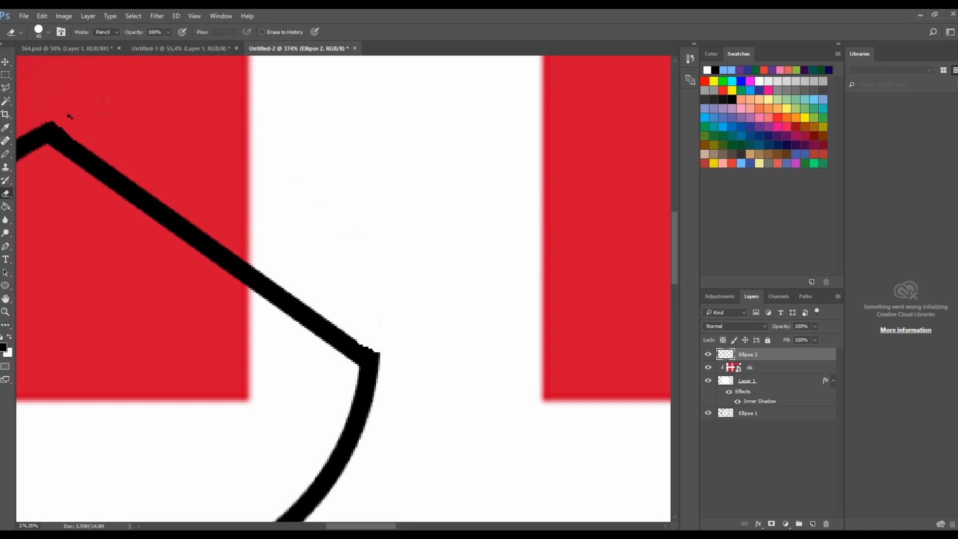
- Warp the eye outline so the straight lid line bends into a curve
{"action": "scroll", "coordinate": [110, 116], "scroll_direction": "down", "scroll_amount": 5}
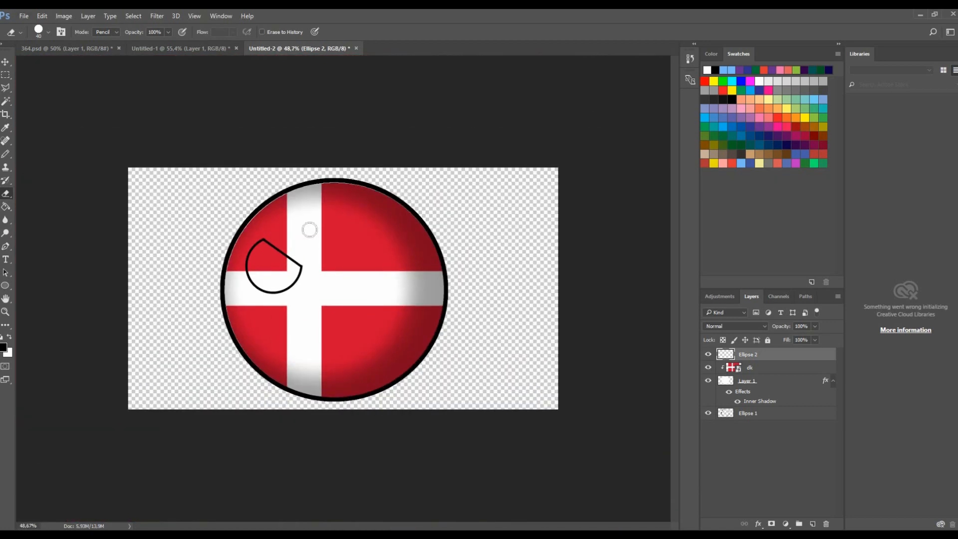
{"action": "scroll", "coordinate": [310, 225], "scroll_direction": "up", "scroll_amount": 3}
{"action": "scroll", "coordinate": [230, 244], "scroll_direction": "up", "scroll_amount": 1}
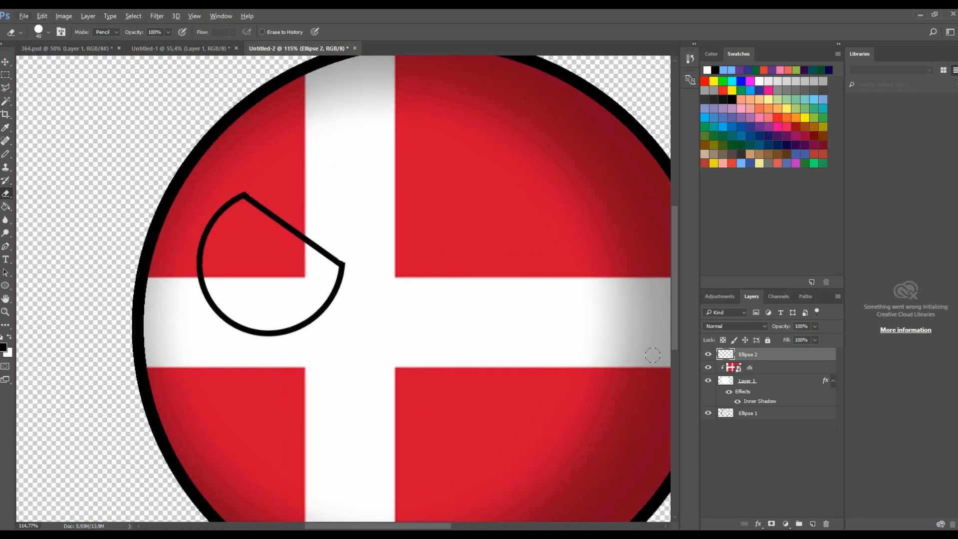
{"action": "left_click", "coordinate": [42, 16]}
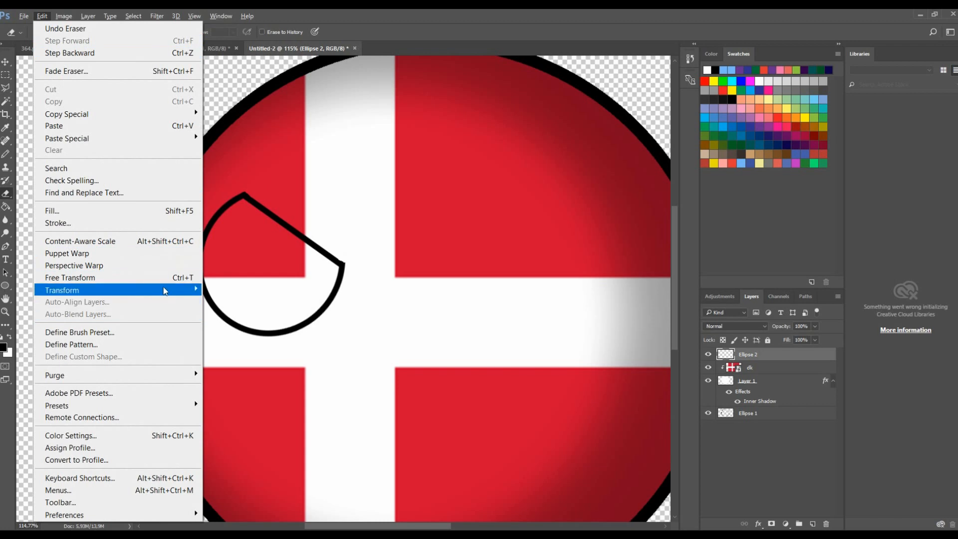
{"action": "mouse_move", "coordinate": [166, 290]}
{"action": "left_click", "coordinate": [253, 370]}
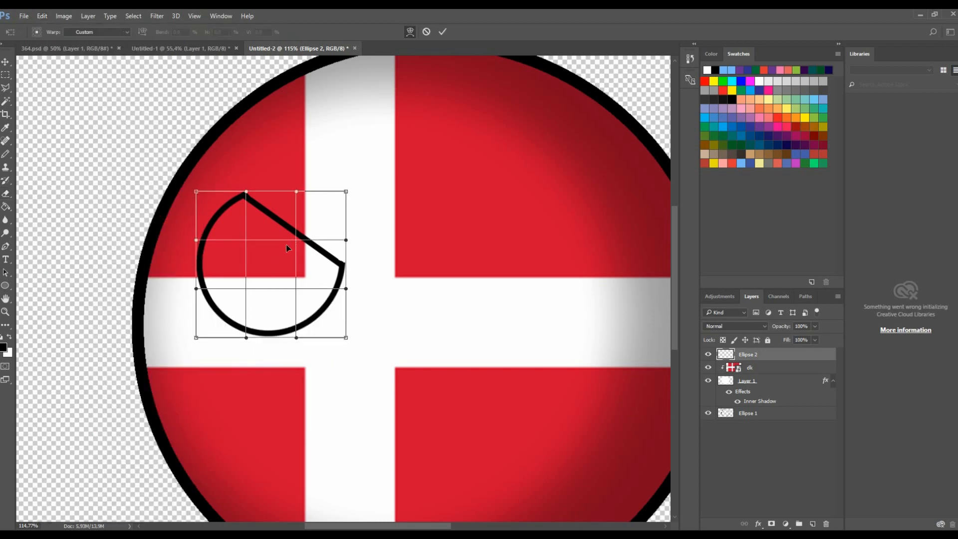
{"action": "left_click_drag", "start_coordinate": [285, 244], "coordinate": [283, 248]}
{"action": "left_click_drag", "start_coordinate": [232, 205], "coordinate": [231, 208]}
{"action": "left_click", "coordinate": [442, 34]}
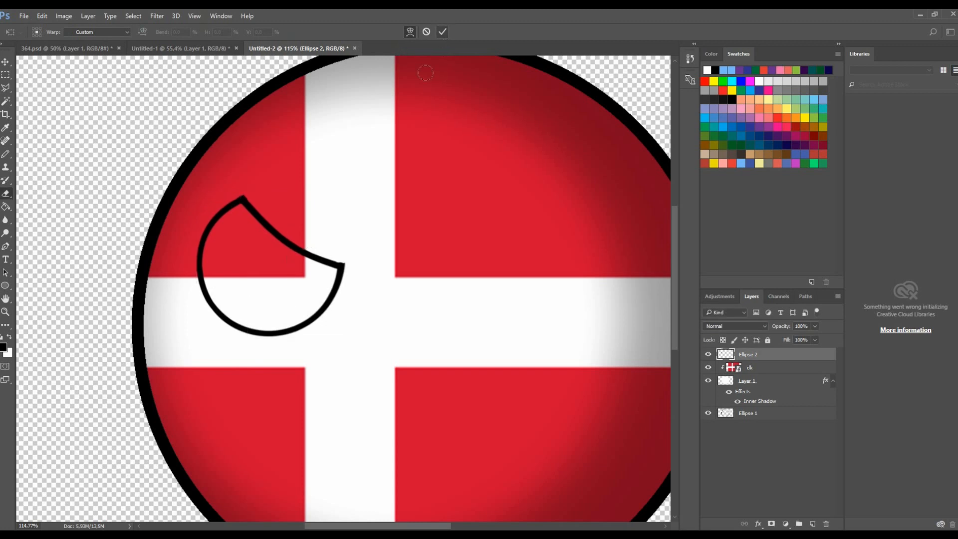
- Fill the inside of the eye outline with white using the Paint Bucket
{"action": "left_click", "coordinate": [5, 193]}
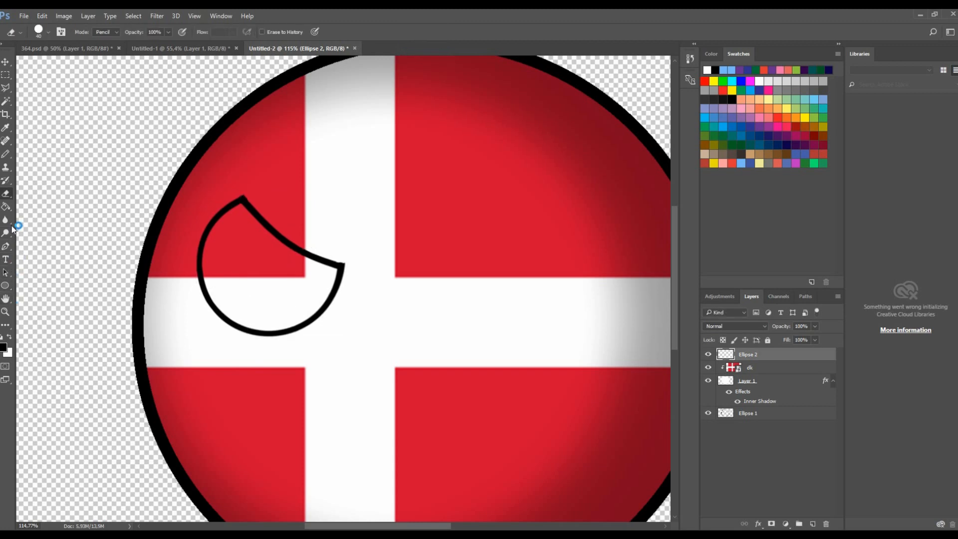
{"action": "left_click", "coordinate": [6, 206]}
{"action": "left_click", "coordinate": [709, 68]}
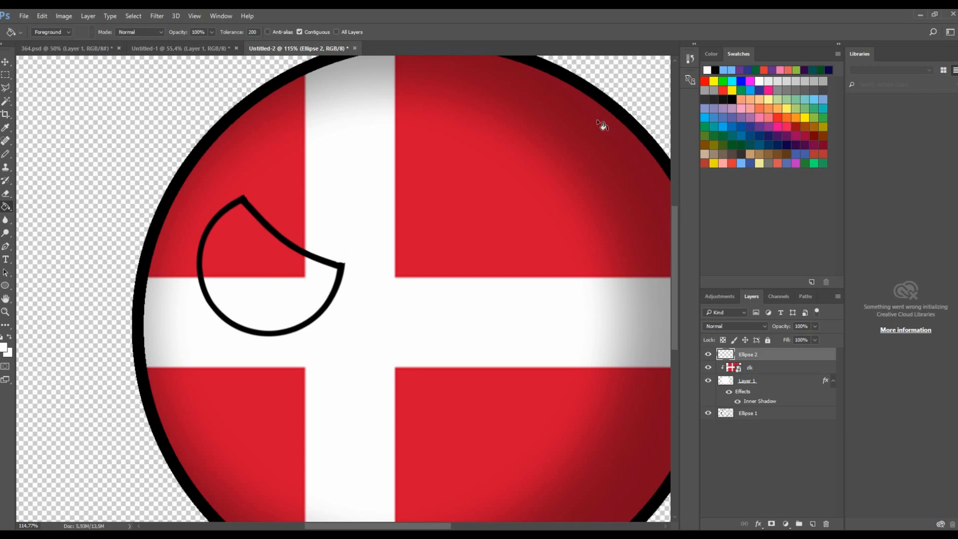
{"action": "left_click", "coordinate": [306, 268]}
{"action": "key", "text": "ctrl+0"}
{"action": "scroll", "coordinate": [182, 90], "scroll_direction": "up", "scroll_amount": 15}
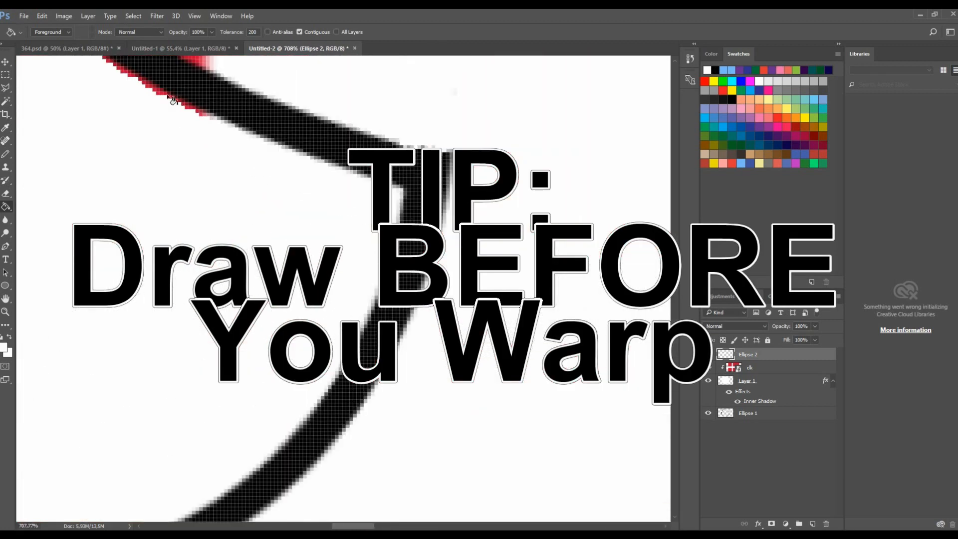
{"action": "scroll", "coordinate": [150, 99], "scroll_direction": "down", "scroll_amount": 8}
{"action": "scroll", "coordinate": [139, 116], "scroll_direction": "up", "scroll_amount": 10}
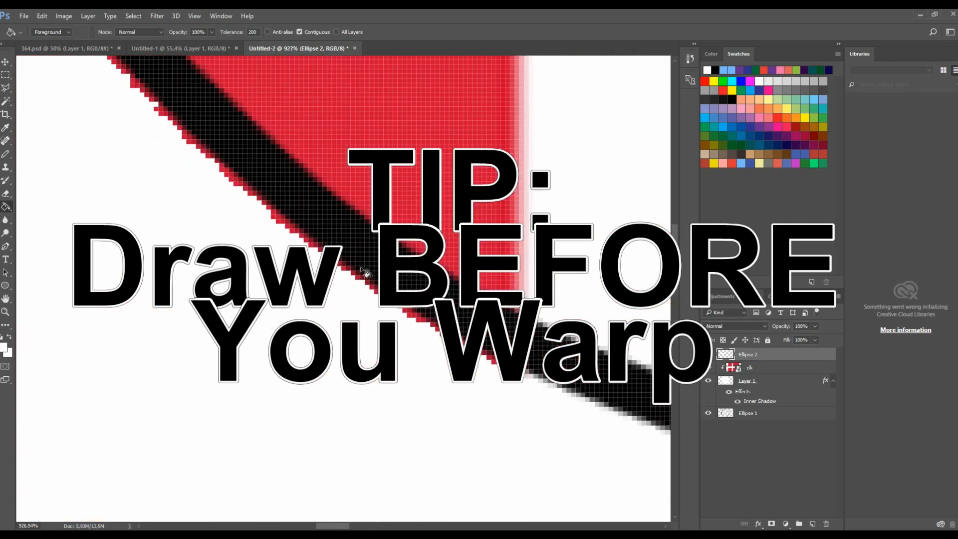
{"action": "key", "text": "ctrl+z"}
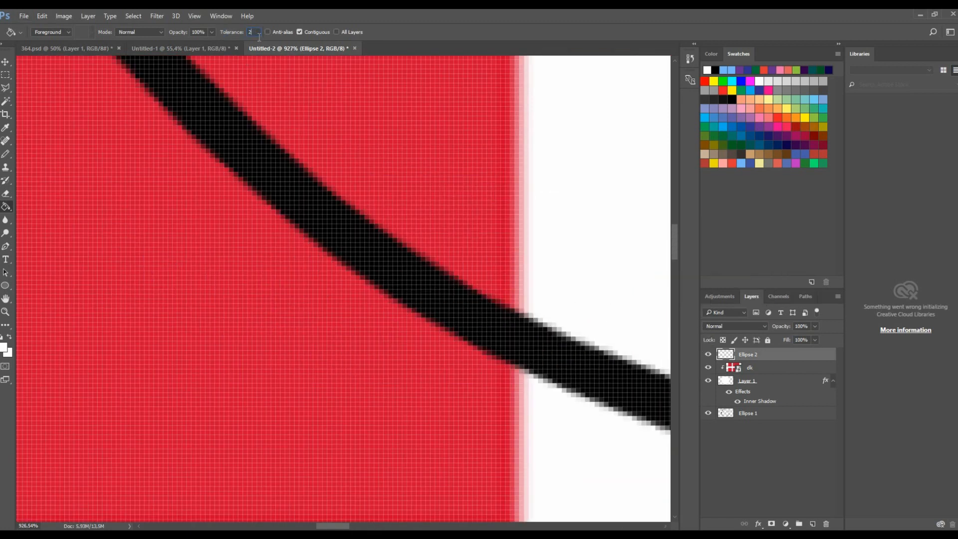
{"action": "scroll", "coordinate": [229, 315], "scroll_direction": "down", "scroll_amount": 8}
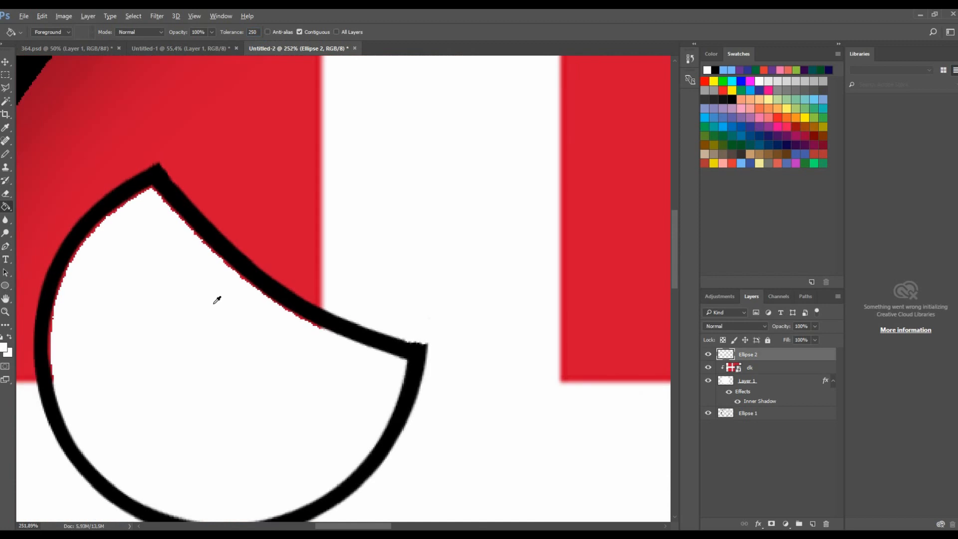
{"action": "left_click", "coordinate": [715, 70]}
{"action": "scroll", "coordinate": [207, 256], "scroll_direction": "up", "scroll_amount": 6}
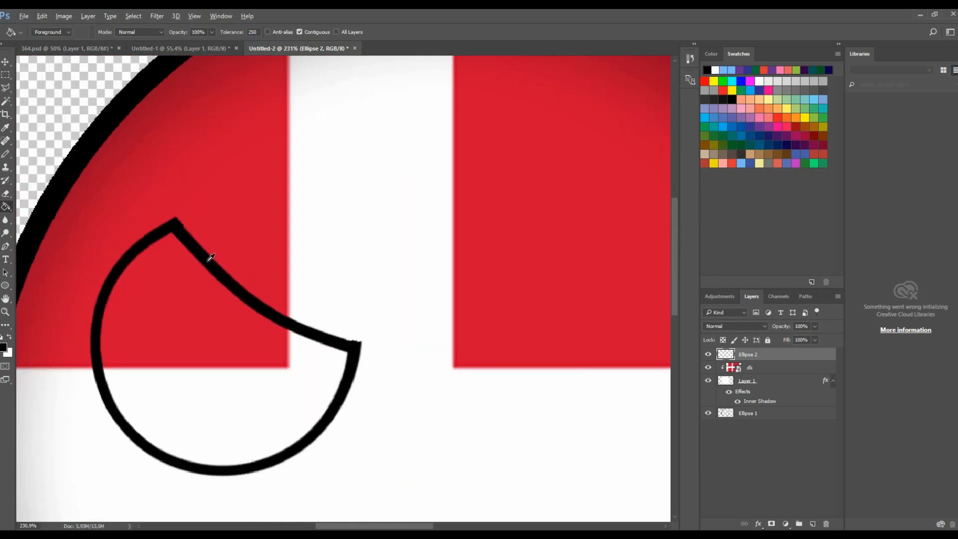
{"action": "scroll", "coordinate": [311, 256], "scroll_direction": "down", "scroll_amount": 9}
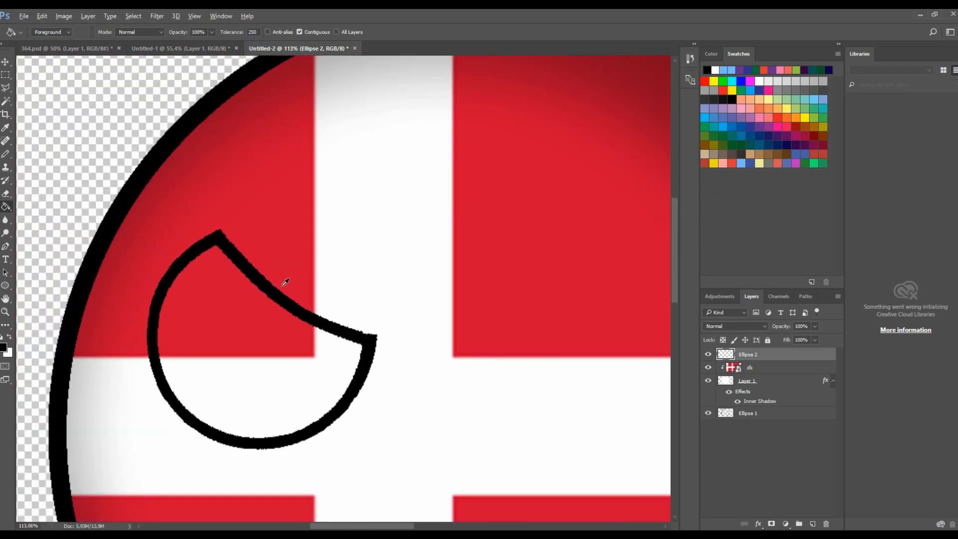
{"action": "left_click", "coordinate": [715, 70]}
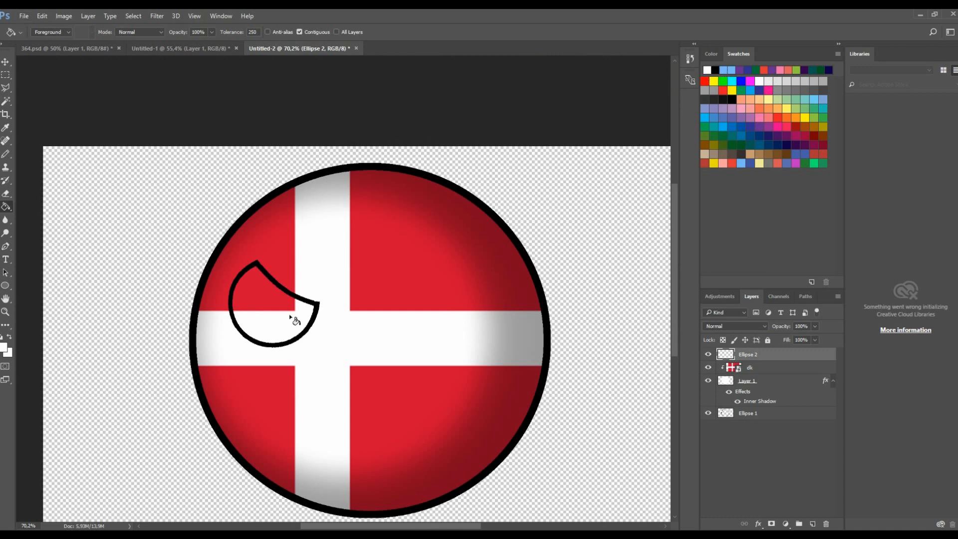
{"action": "left_click", "coordinate": [277, 330]}
- Move the eye slightly up and to the right on the ball
{"action": "scroll", "coordinate": [257, 301], "scroll_direction": "down", "scroll_amount": 1}
{"action": "key", "text": "v"}
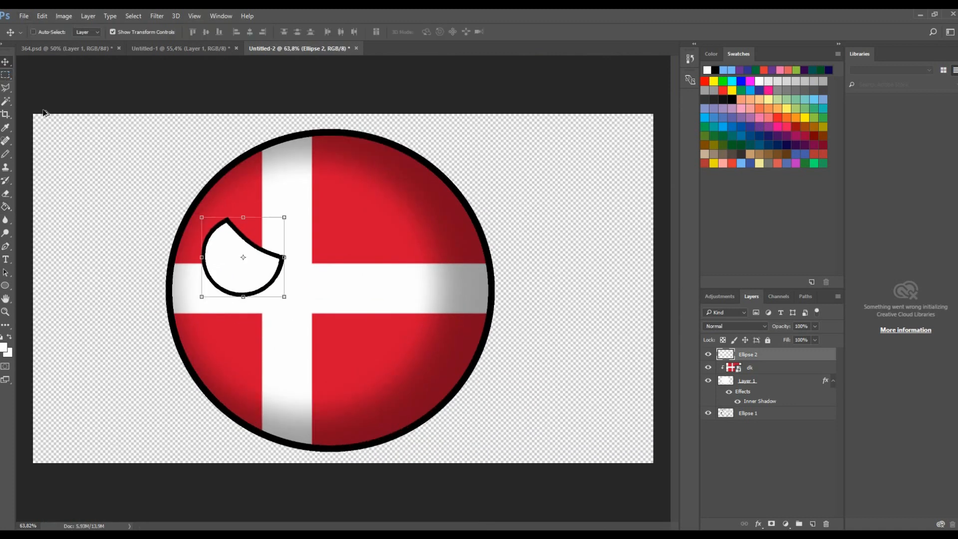
{"action": "scroll", "coordinate": [355, 229], "scroll_direction": "up", "scroll_amount": 3}
{"action": "left_click_drag", "start_coordinate": [328, 216], "coordinate": [327, 199]}
{"action": "left_click_drag", "start_coordinate": [371, 170], "coordinate": [386, 166]}
{"action": "left_click", "coordinate": [442, 32]}
{"action": "scroll", "coordinate": [314, 288], "scroll_direction": "up", "scroll_amount": 5}
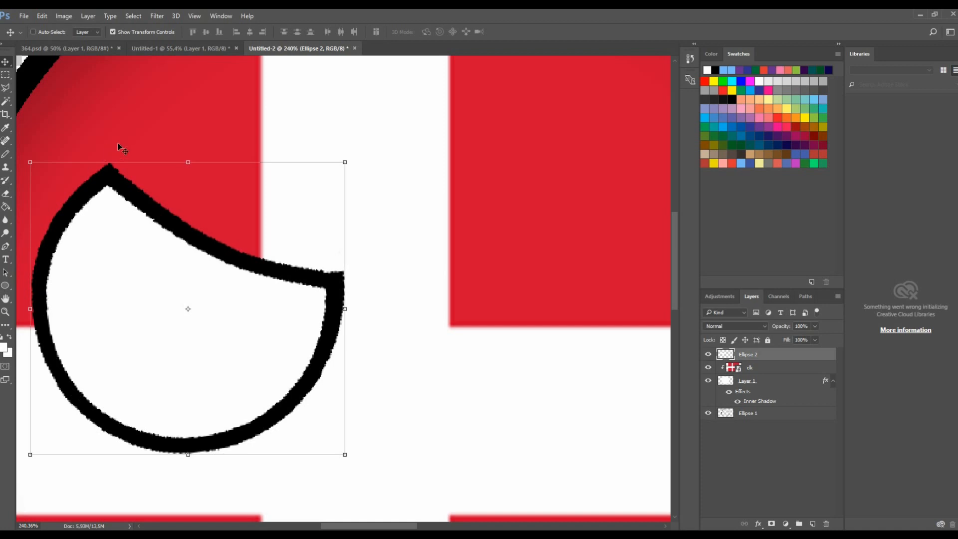
{"action": "scroll", "coordinate": [119, 147], "scroll_direction": "down", "scroll_amount": 5}
{"action": "scroll", "coordinate": [348, 256], "scroll_direction": "up", "scroll_amount": 4}
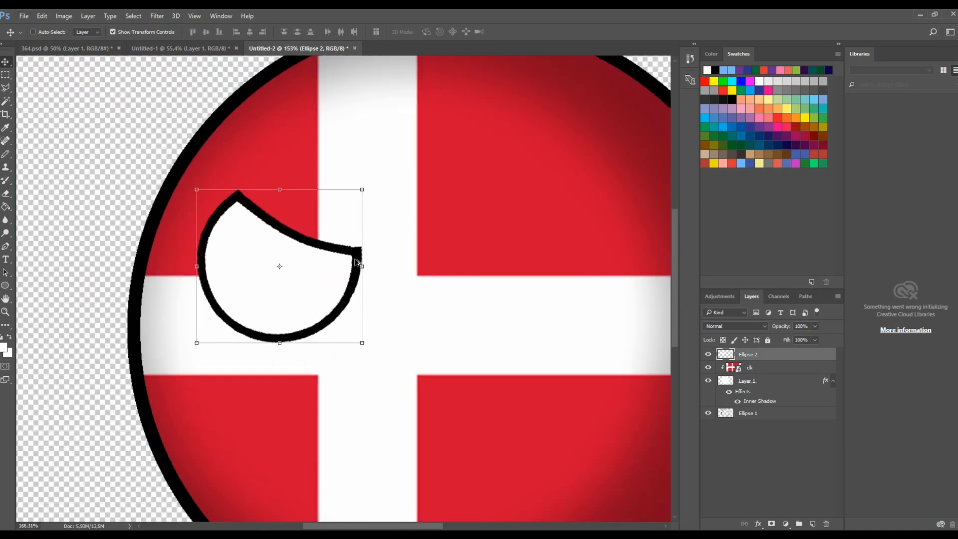
{"action": "scroll", "coordinate": [355, 262], "scroll_direction": "up", "scroll_amount": 3}
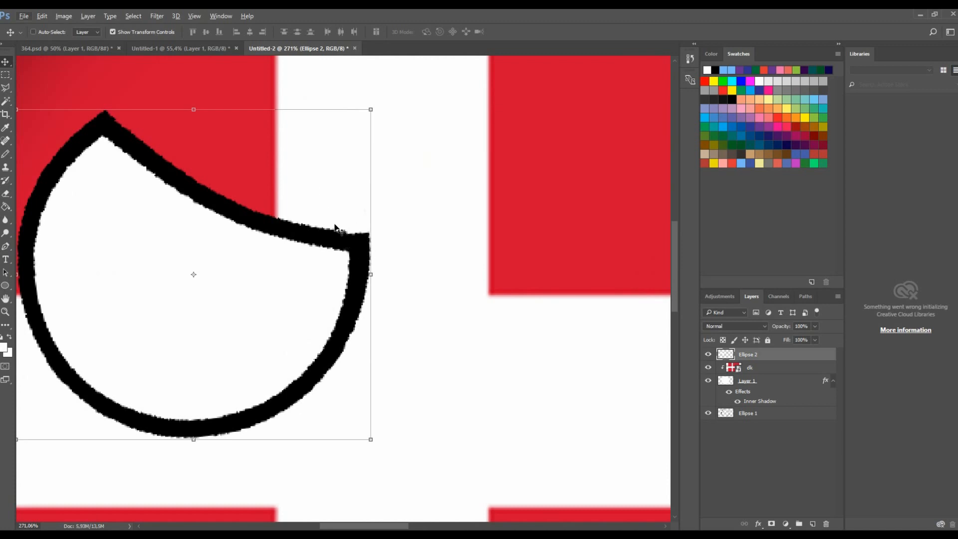
{"action": "scroll", "coordinate": [362, 245], "scroll_direction": "up", "scroll_amount": 8}
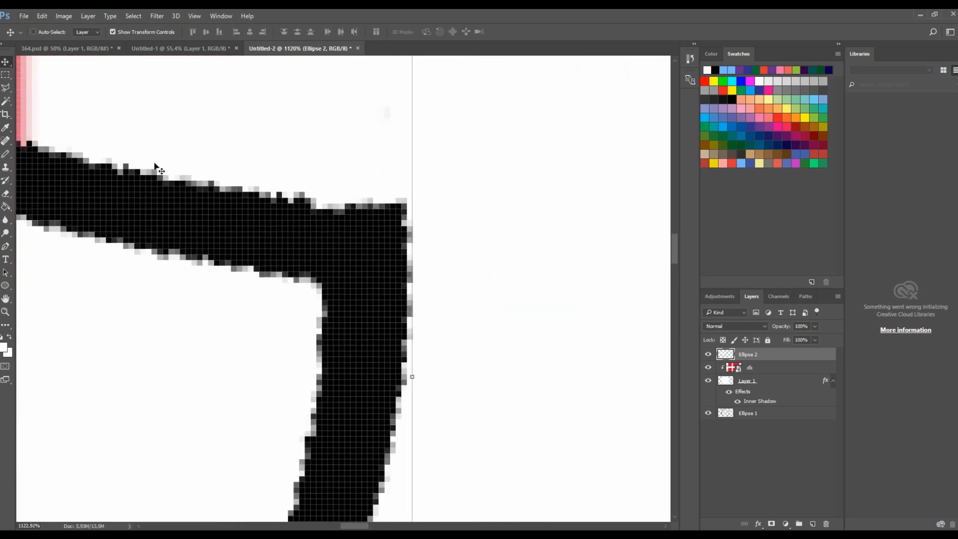
{"action": "scroll", "coordinate": [406, 200], "scroll_direction": "down", "scroll_amount": 15}
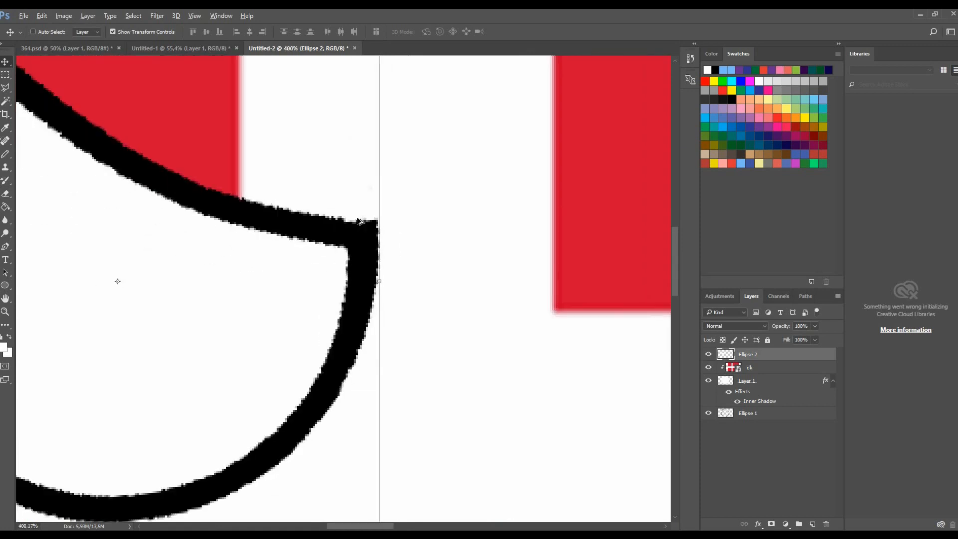
{"action": "scroll", "coordinate": [349, 221], "scroll_direction": "down", "scroll_amount": 5}
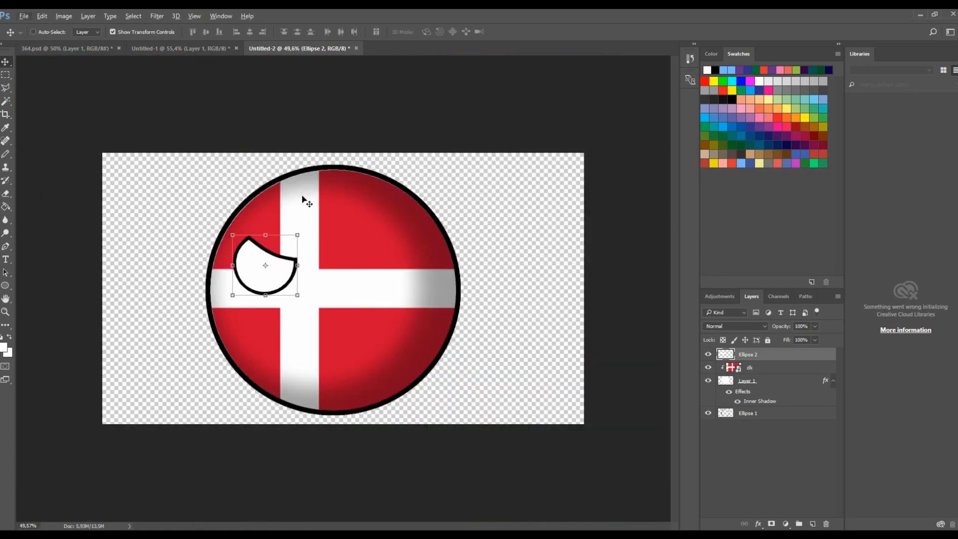
- Try to draw a stroke at the eye's right corner with the Pencil
{"action": "scroll", "coordinate": [294, 272], "scroll_direction": "up", "scroll_amount": 10}
{"action": "key", "text": "b"}
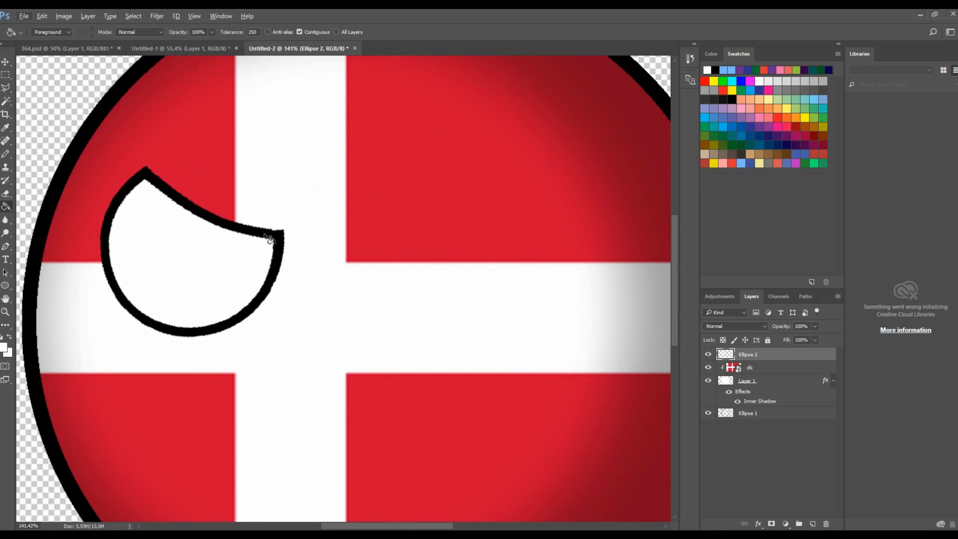
{"action": "scroll", "coordinate": [273, 245], "scroll_direction": "up", "scroll_amount": 8}
{"action": "mouse_move", "coordinate": [268, 215]}
{"action": "left_mouse_down"}
{"action": "mouse_move", "coordinate": [254, 234]}
{"action": "mouse_move", "coordinate": [278, 212]}
{"action": "mouse_move", "coordinate": [254, 213]}
{"action": "mouse_move", "coordinate": [334, 225]}
{"action": "left_mouse_up"}
{"action": "key", "text": "ctrl+z"}
{"action": "key", "text": "ctrl+z"}
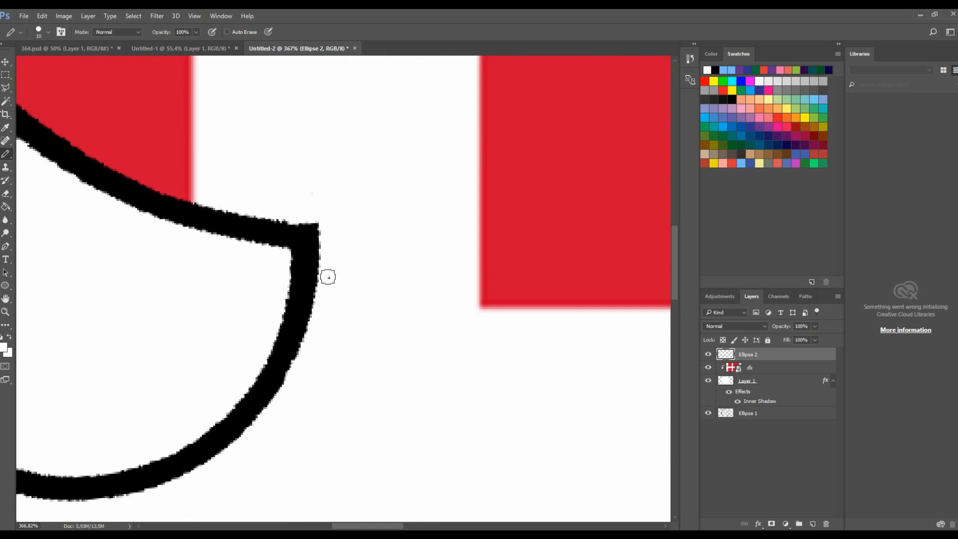
{"action": "key", "text": "ctrl+0"}
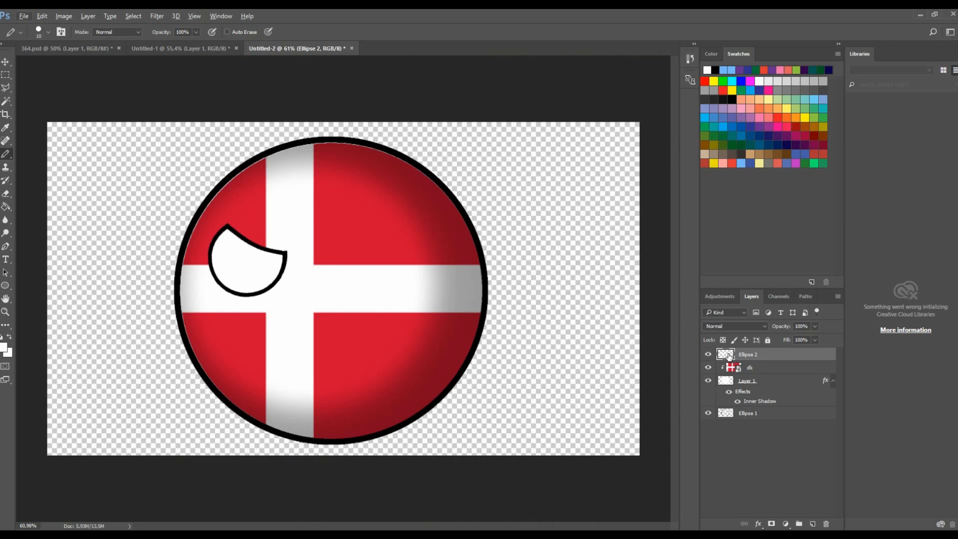
- Load the eye layer's pixels as a selection and contract the selection by 2 pixels
{"action": "right_click", "coordinate": [728, 355]}
{"action": "left_click", "coordinate": [743, 124]}
{"action": "left_click", "coordinate": [134, 16]}
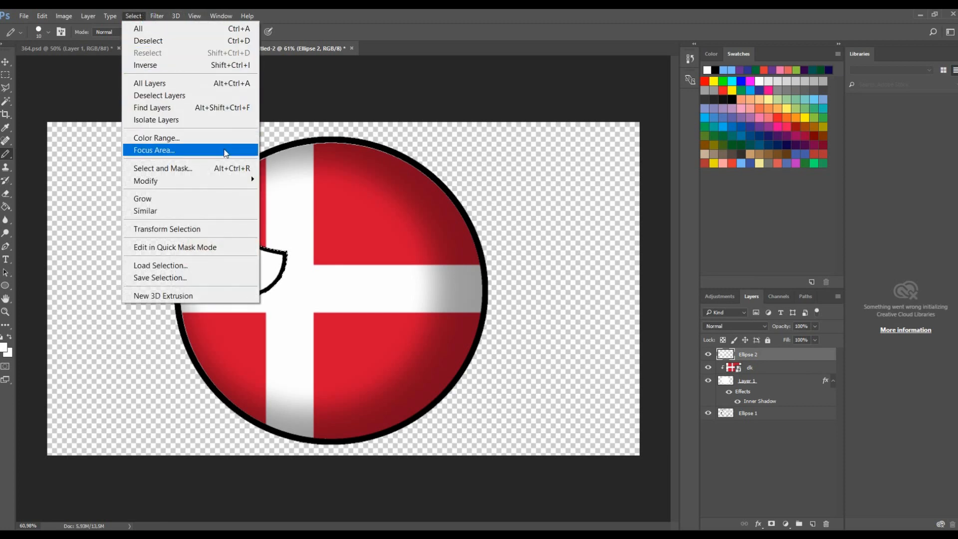
{"action": "mouse_move", "coordinate": [238, 182]}
{"action": "left_click", "coordinate": [284, 216]}
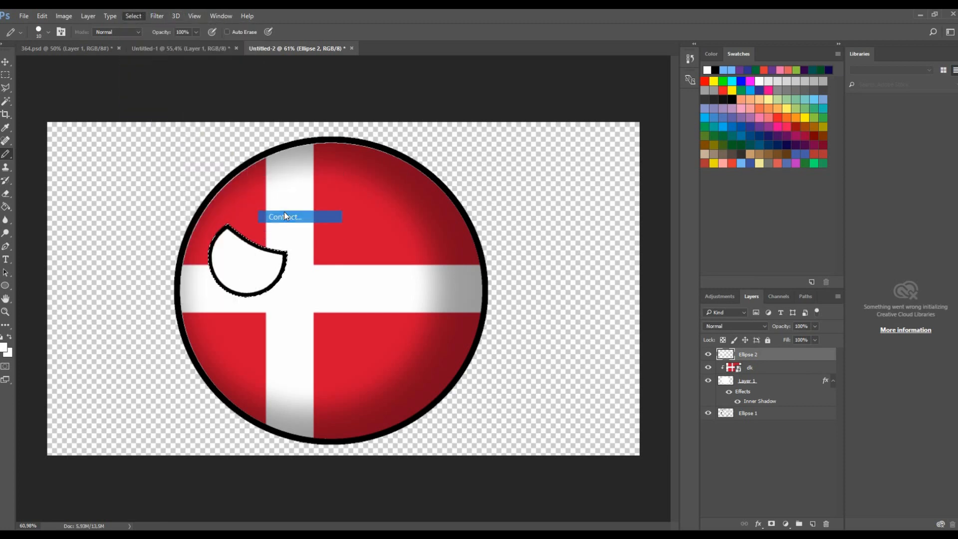
{"action": "type", "text": "2"}
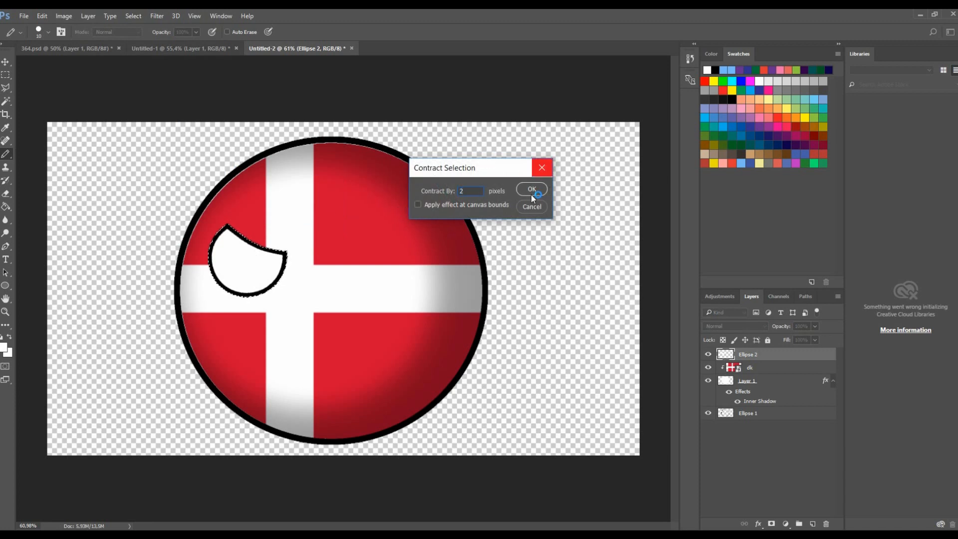
{"action": "left_click", "coordinate": [531, 193]}
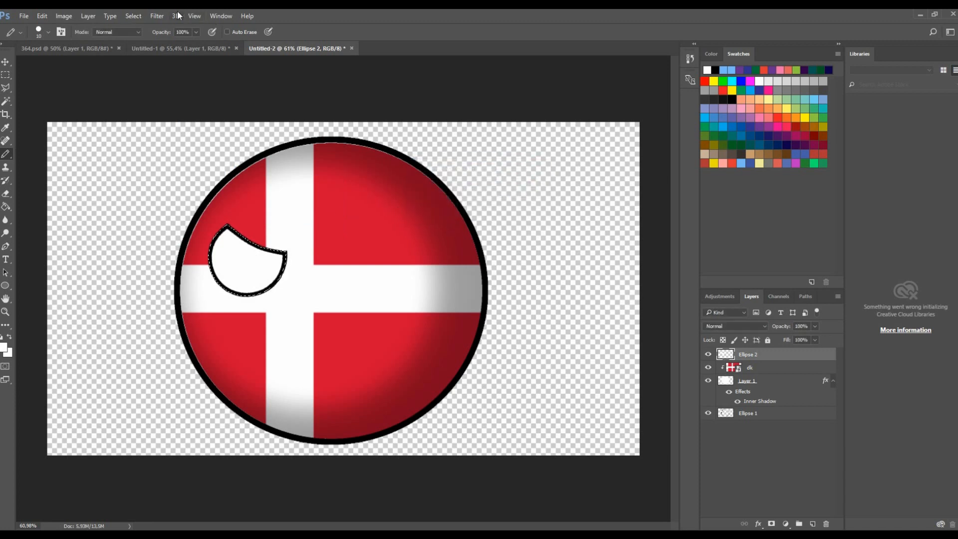
- Invert the selection, delete the eye's outer fringe pixels, and deselect
{"action": "left_click", "coordinate": [141, 14]}
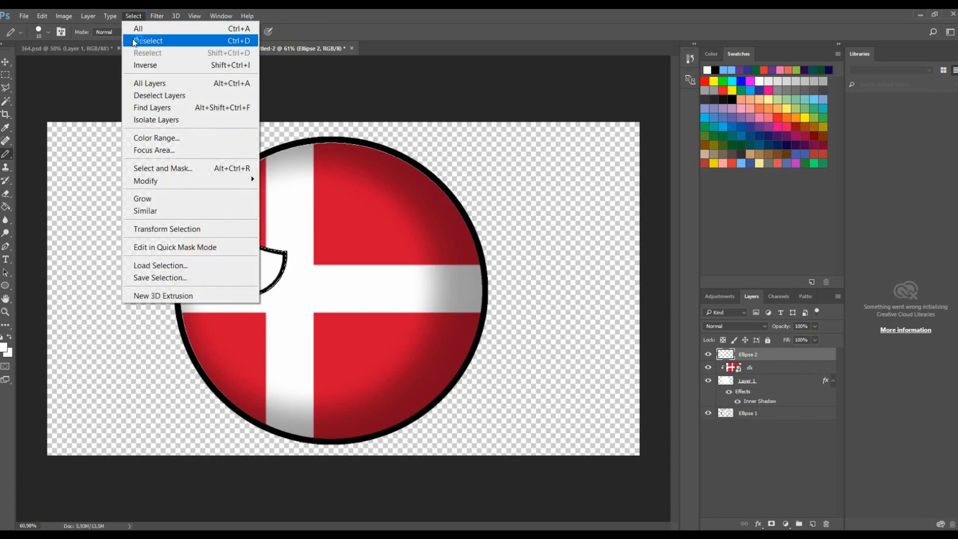
{"action": "left_click", "coordinate": [145, 65]}
{"action": "scroll", "coordinate": [300, 254], "scroll_direction": "up", "scroll_amount": 10}
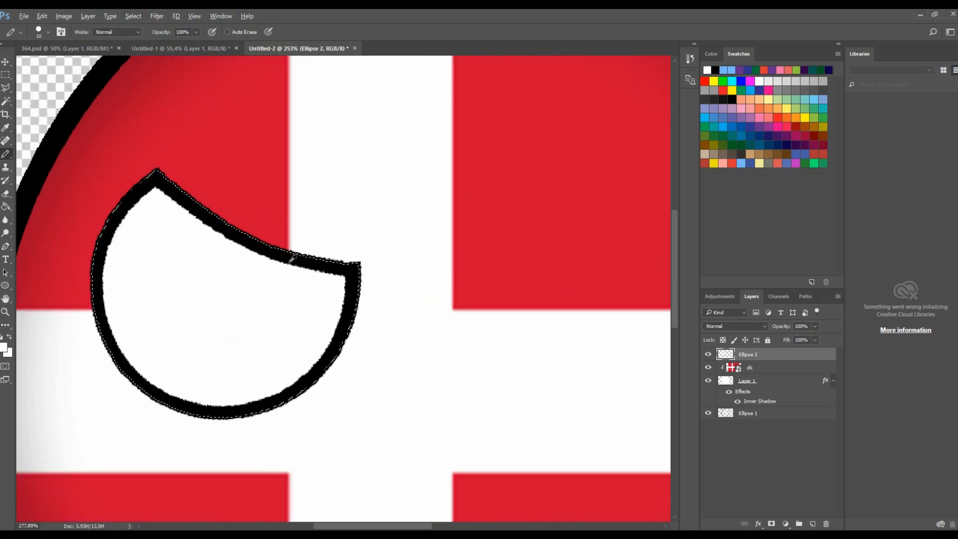
{"action": "scroll", "coordinate": [307, 258], "scroll_direction": "up", "scroll_amount": 1}
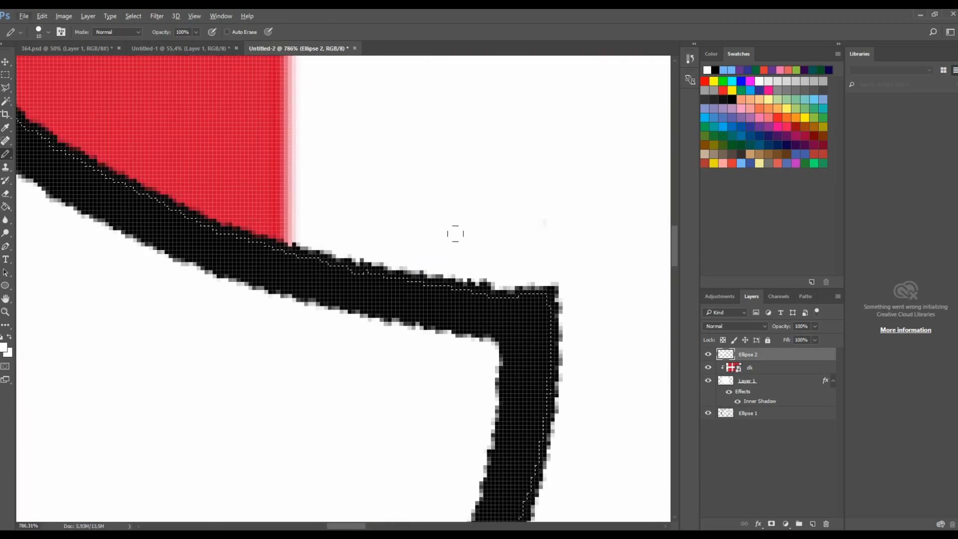
{"action": "key", "text": "Delete"}
{"action": "key", "text": "ctrl+d"}
{"action": "scroll", "coordinate": [445, 257], "scroll_direction": "down", "scroll_amount": 10}
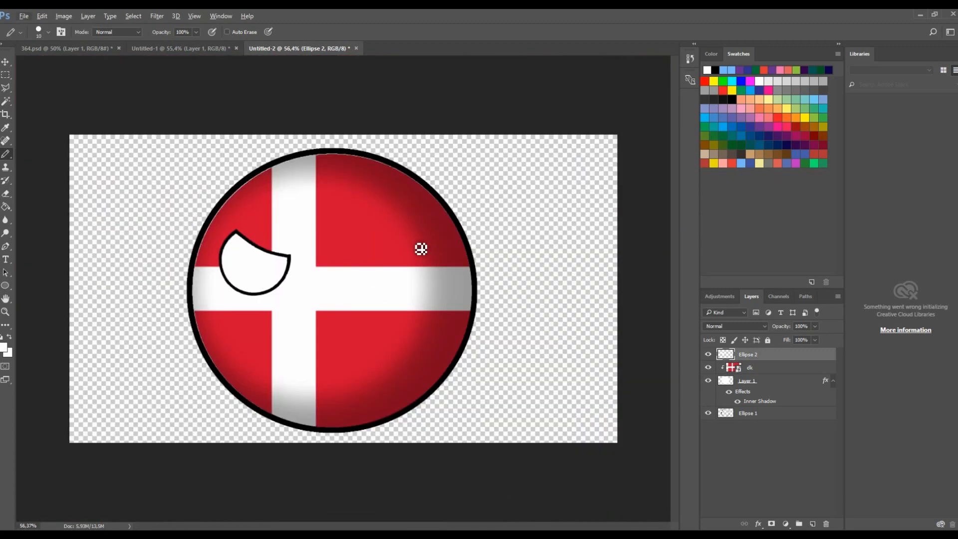
- Duplicate the eye to the right of the cross and flip the copy horizontally
{"action": "scroll", "coordinate": [328, 272], "scroll_direction": "up", "scroll_amount": 2}
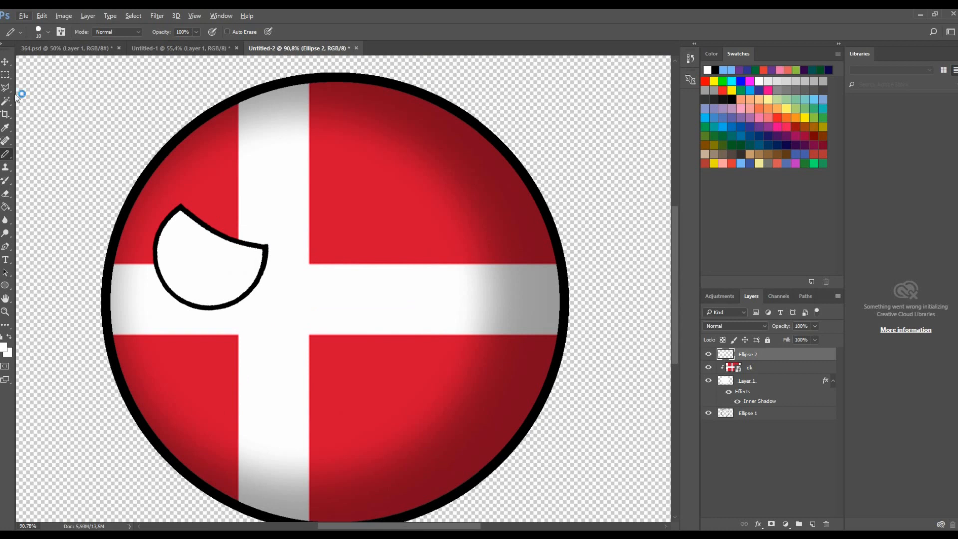
{"action": "left_click", "coordinate": [6, 62]}
{"action": "left_click_drag", "start_coordinate": [207, 265], "coordinate": [379, 265]}
{"action": "right_click", "coordinate": [429, 227]}
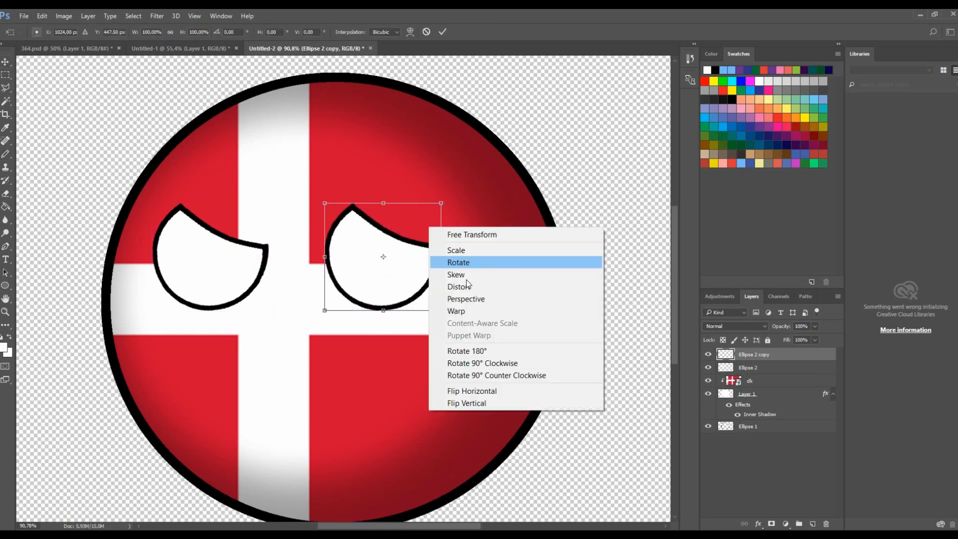
{"action": "left_click", "coordinate": [479, 391]}
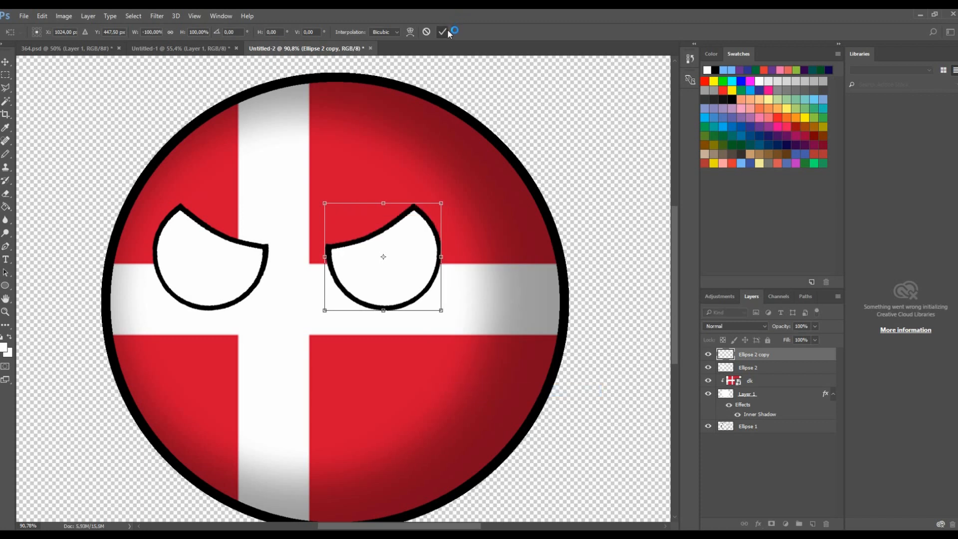
{"action": "left_click", "coordinate": [446, 32]}
- Select both eye layers and move the pair slightly left together
{"action": "left_click", "coordinate": [732, 368], "text": "shift"}
{"action": "left_click_drag", "start_coordinate": [416, 273], "coordinate": [388, 273]}
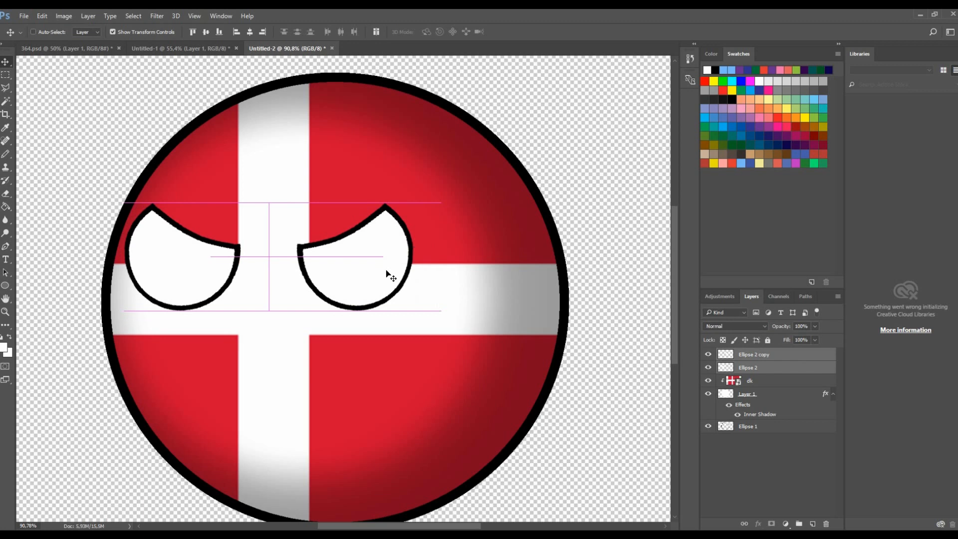
{"action": "scroll", "coordinate": [400, 217], "scroll_direction": "down", "scroll_amount": 5}
{"action": "scroll", "coordinate": [400, 216], "scroll_direction": "up", "scroll_amount": 3}
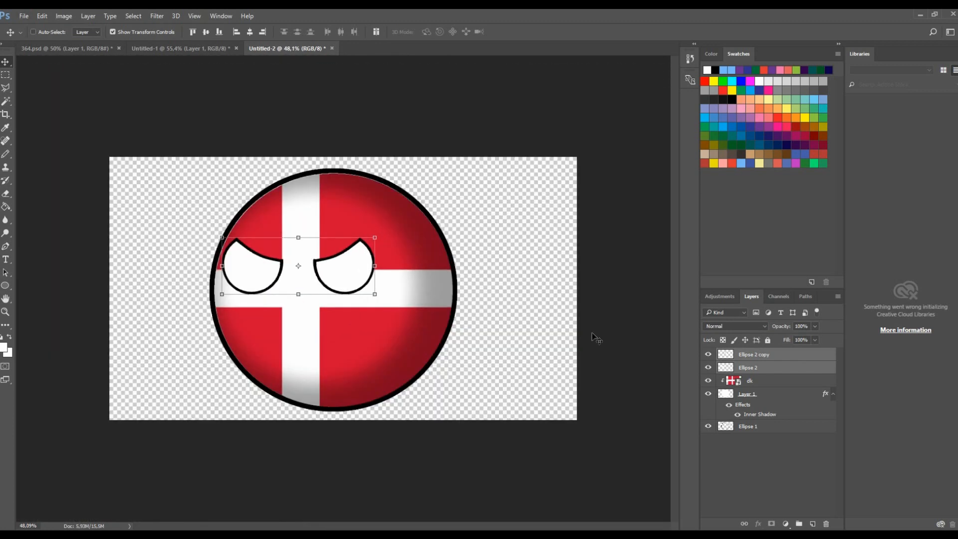
- Nudge the right eye slightly right and down on the ball
{"action": "left_click", "coordinate": [766, 371]}
{"action": "left_click", "coordinate": [748, 355]}
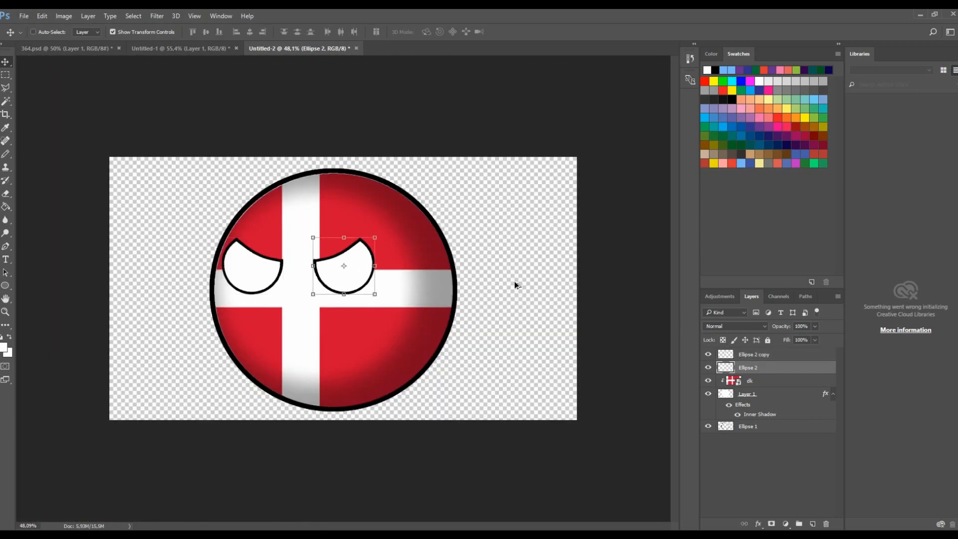
{"action": "scroll", "coordinate": [339, 254], "scroll_direction": "up", "scroll_amount": 3}
{"action": "left_click_drag", "start_coordinate": [372, 265], "coordinate": [381, 269]}
{"action": "scroll", "coordinate": [441, 229], "scroll_direction": "down", "scroll_amount": 4}
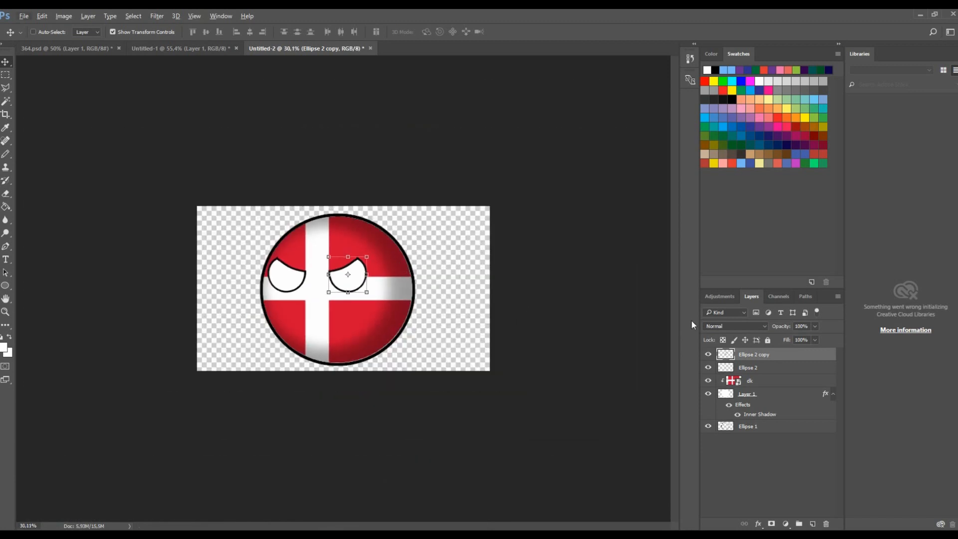
- Hide both eye layers
{"action": "left_click", "coordinate": [776, 399]}
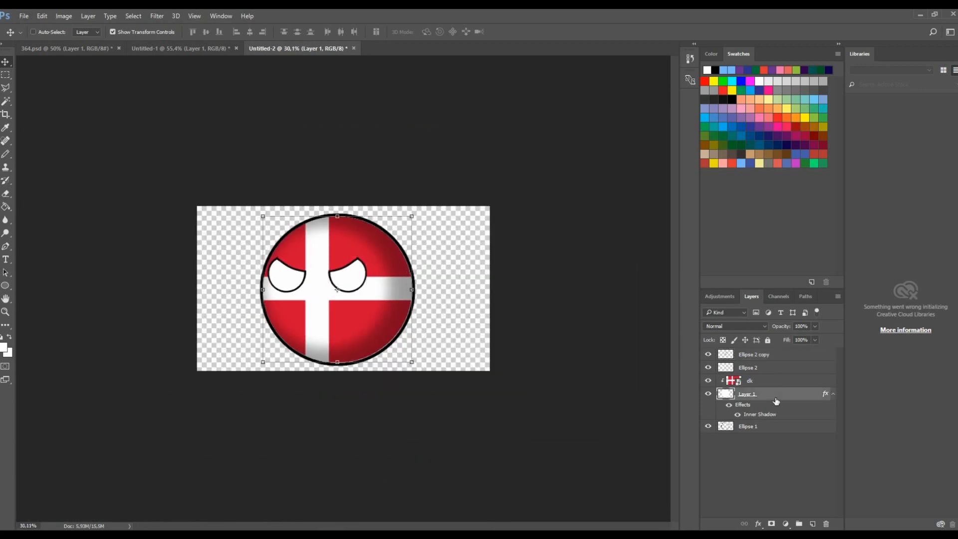
{"action": "left_click", "coordinate": [756, 437]}
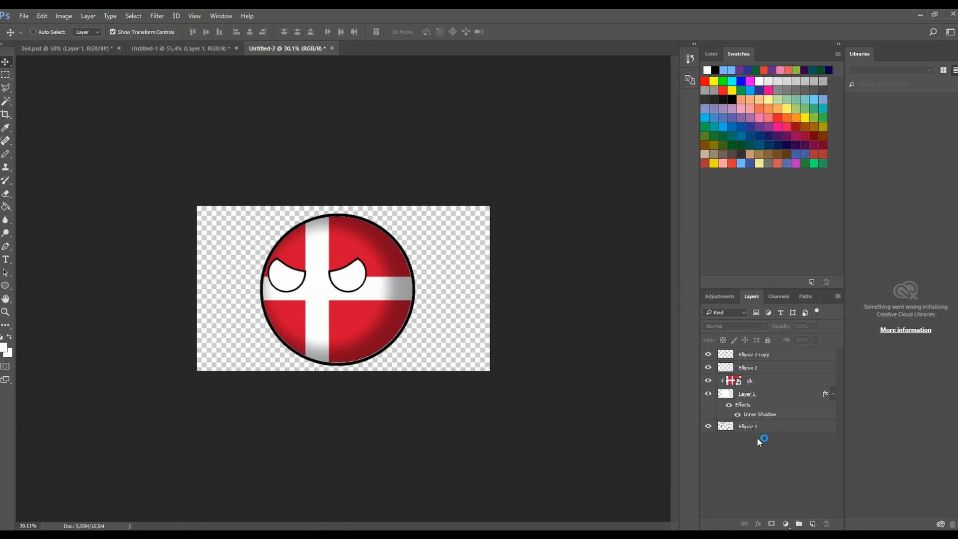
{"action": "left_click", "coordinate": [765, 374]}
{"action": "left_click_drag", "start_coordinate": [712, 355], "coordinate": [710, 367]}
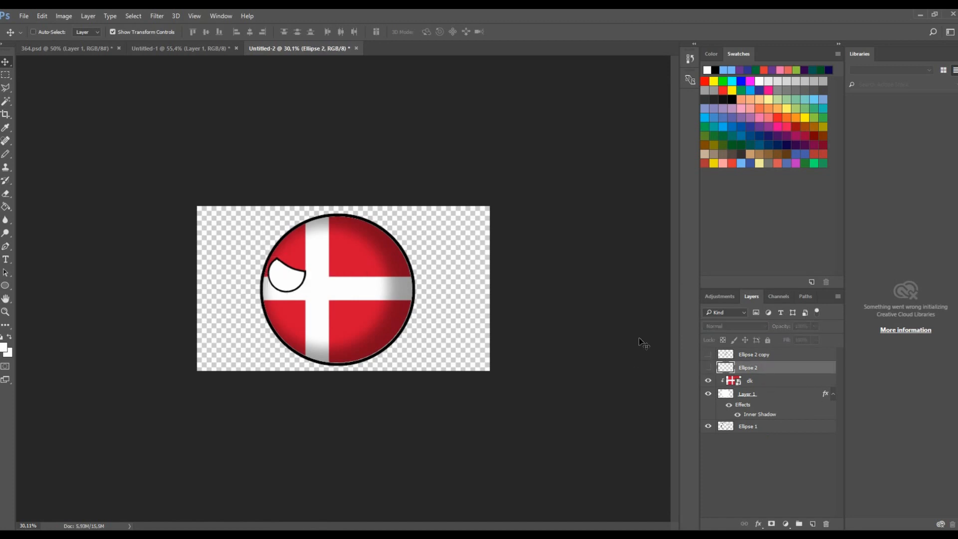
- Inspect the flag and shading layers by selecting them and toggling the shading layer's visibility
{"action": "scroll", "coordinate": [649, 383], "scroll_direction": "up", "scroll_amount": 4}
{"action": "left_click", "coordinate": [778, 393]}
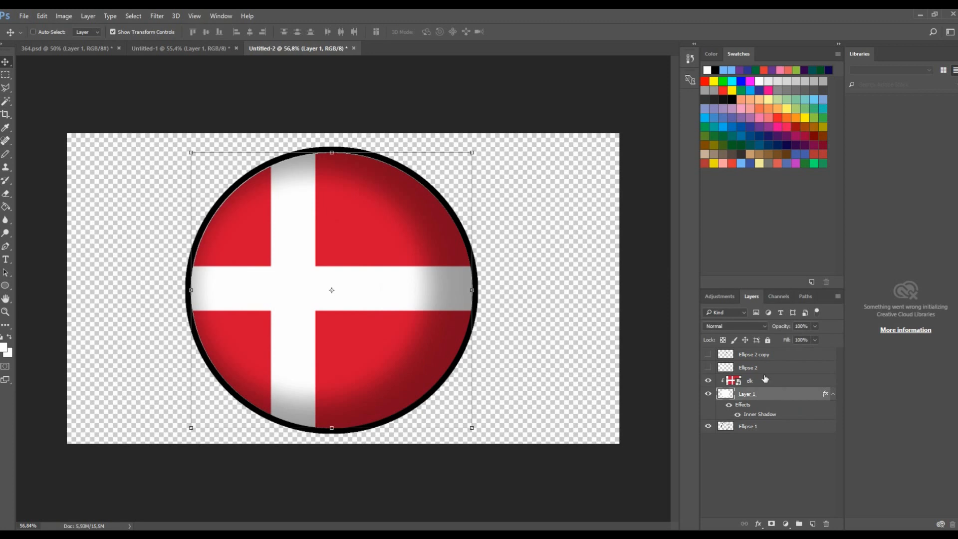
{"action": "left_click", "coordinate": [765, 373]}
{"action": "scroll", "coordinate": [310, 101], "scroll_direction": "up", "scroll_amount": 10}
{"action": "scroll", "coordinate": [310, 216], "scroll_direction": "down", "scroll_amount": 10}
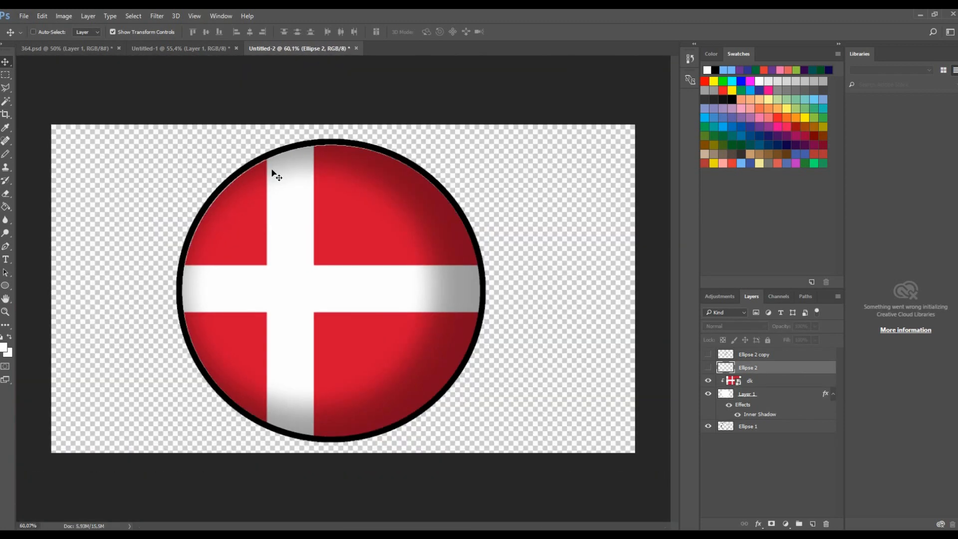
{"action": "scroll", "coordinate": [348, 220], "scroll_direction": "up", "scroll_amount": 1}
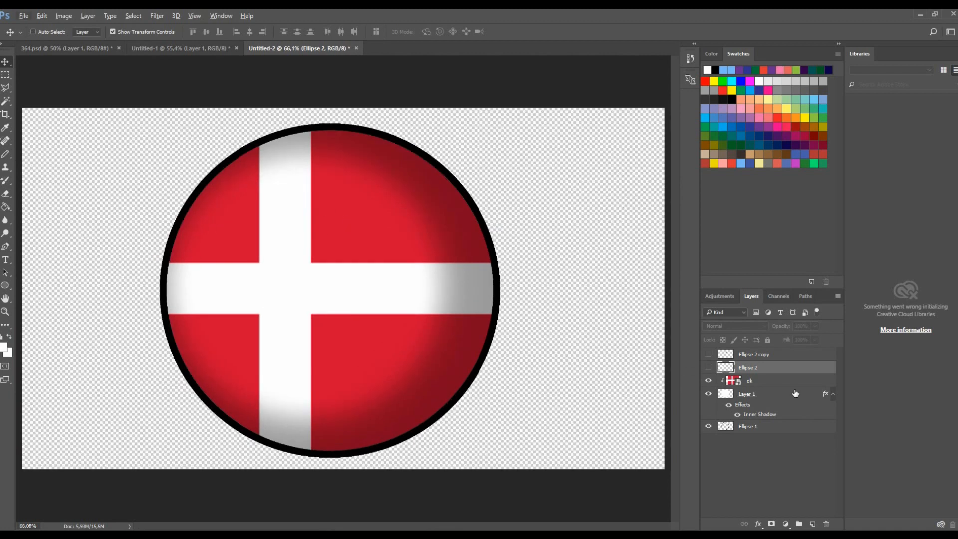
{"action": "left_click", "coordinate": [764, 386]}
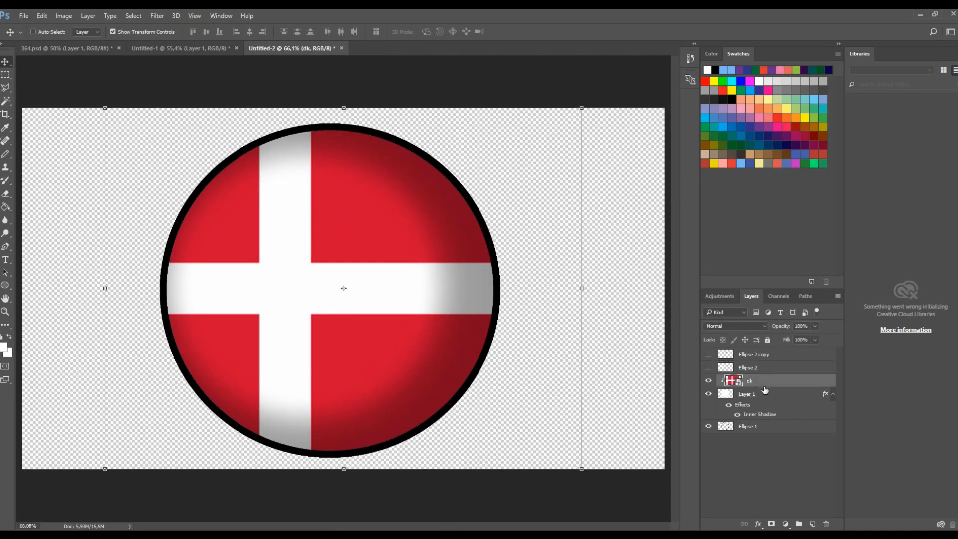
{"action": "left_click", "coordinate": [750, 395], "text": "shift"}
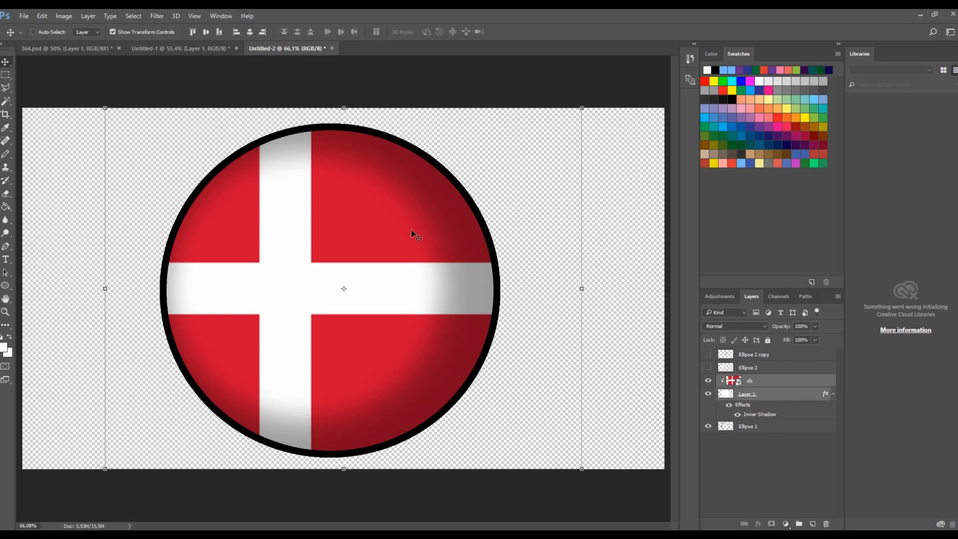
{"action": "left_click", "coordinate": [710, 395]}
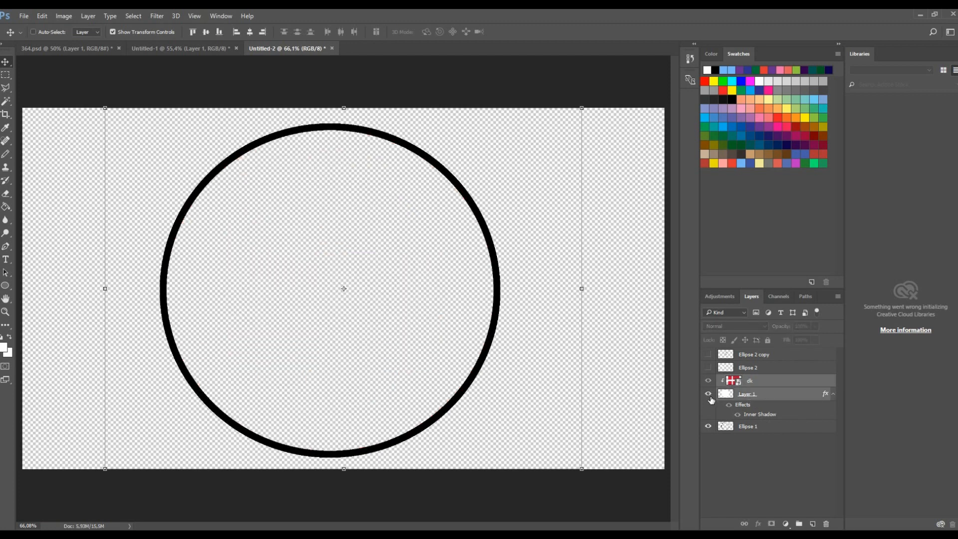
{"action": "left_click", "coordinate": [709, 395]}
- Merge the flag, inner-shadow shading and black outline layers into one layer
{"action": "left_click", "coordinate": [708, 426]}
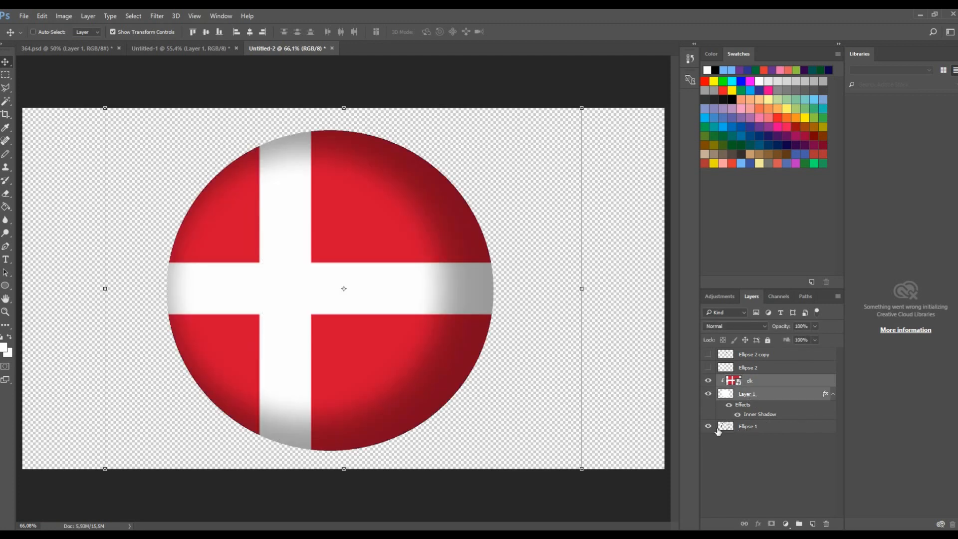
{"action": "left_click", "coordinate": [751, 428], "text": "shift"}
{"action": "right_click", "coordinate": [768, 393]}
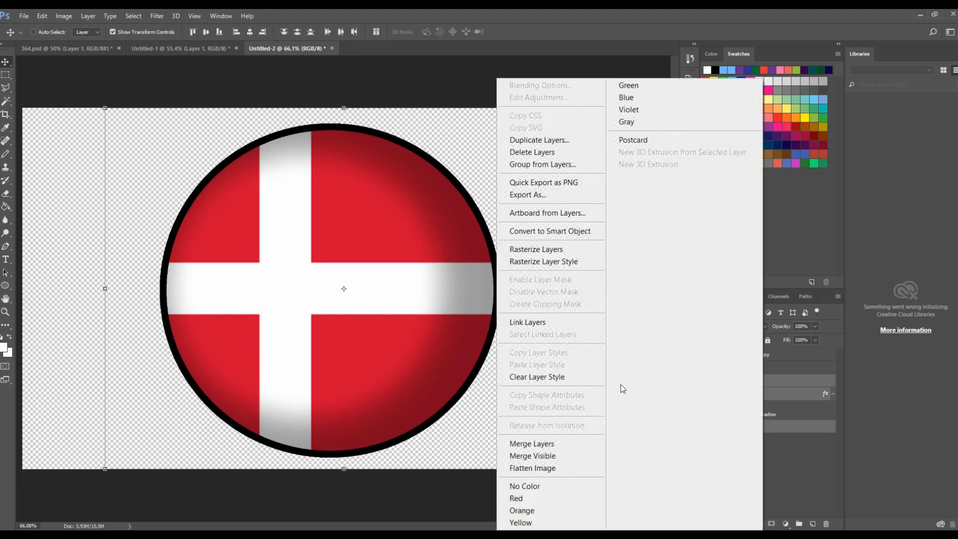
{"action": "left_click", "coordinate": [576, 442]}
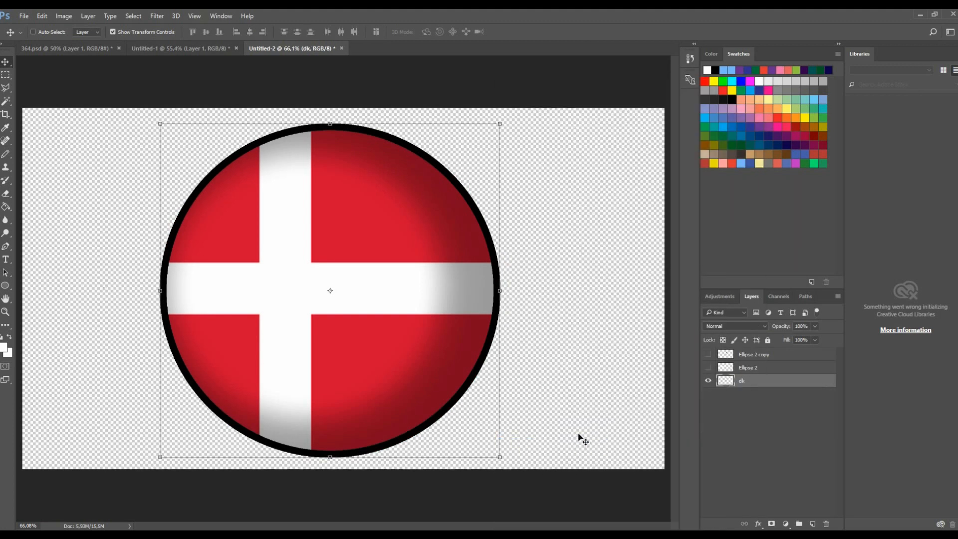
- Warp the merged ball so the cross bends as if wrapping around a sphere
{"action": "left_click", "coordinate": [49, 17]}
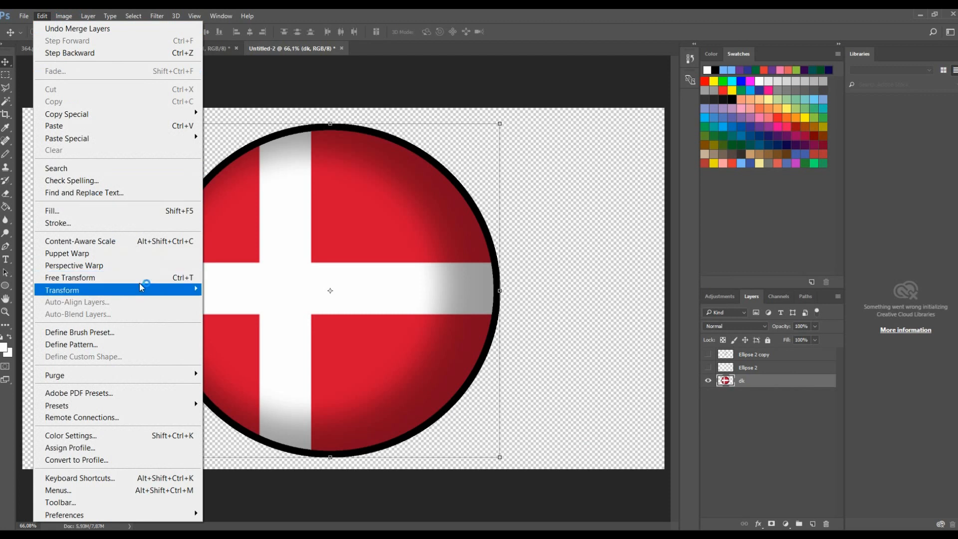
{"action": "mouse_move", "coordinate": [153, 296]}
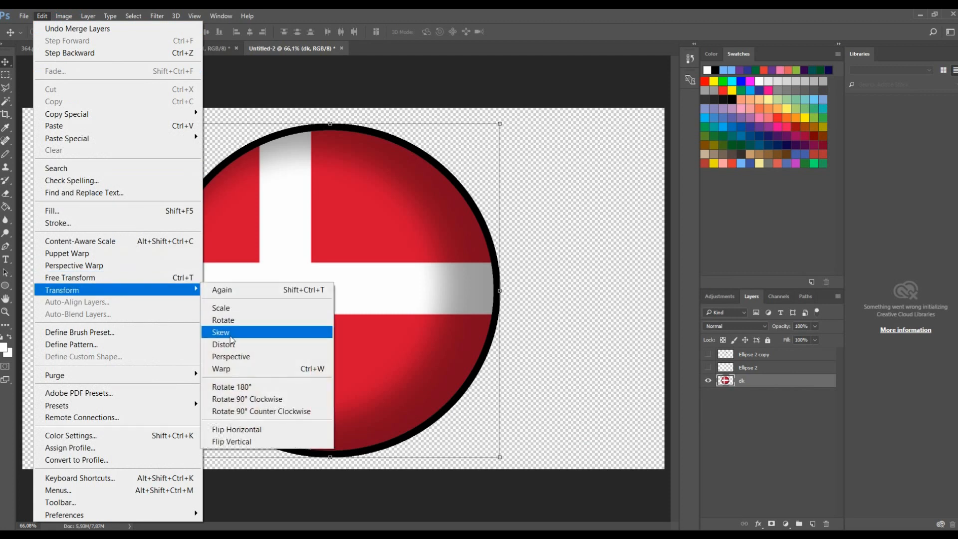
{"action": "left_click", "coordinate": [231, 369]}
{"action": "left_click_drag", "start_coordinate": [237, 170], "coordinate": [233, 166]}
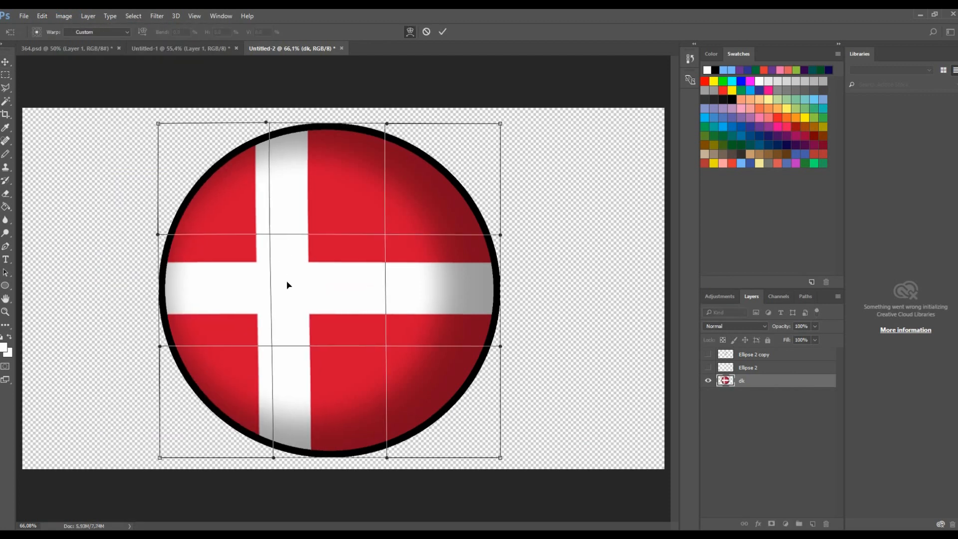
{"action": "left_click_drag", "start_coordinate": [277, 293], "coordinate": [273, 257]}
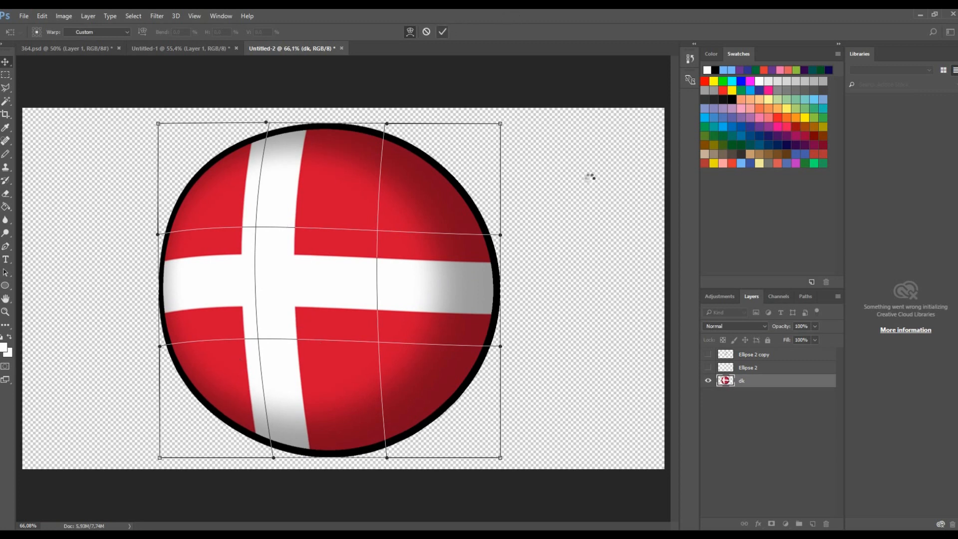
- Show both eye layers again, select them together and move the eyes slightly left
{"action": "left_click", "coordinate": [724, 357]}
{"action": "left_click", "coordinate": [711, 366]}
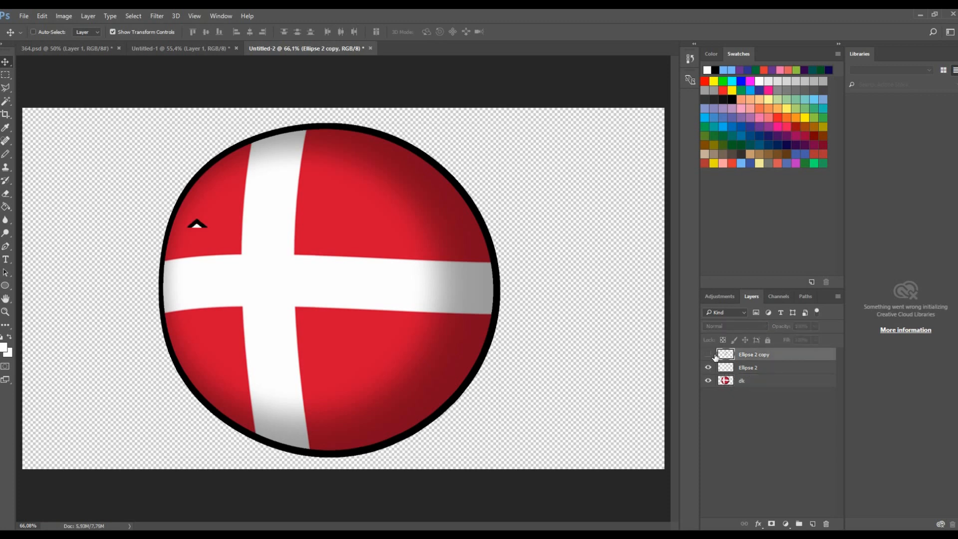
{"action": "left_click", "coordinate": [711, 355]}
{"action": "left_click", "coordinate": [756, 374], "text": "shift"}
{"action": "left_click_drag", "start_coordinate": [379, 271], "coordinate": [367, 269]}
{"action": "scroll", "coordinate": [375, 275], "scroll_direction": "down", "scroll_amount": 3}
{"action": "scroll", "coordinate": [375, 276], "scroll_direction": "up", "scroll_amount": 3}
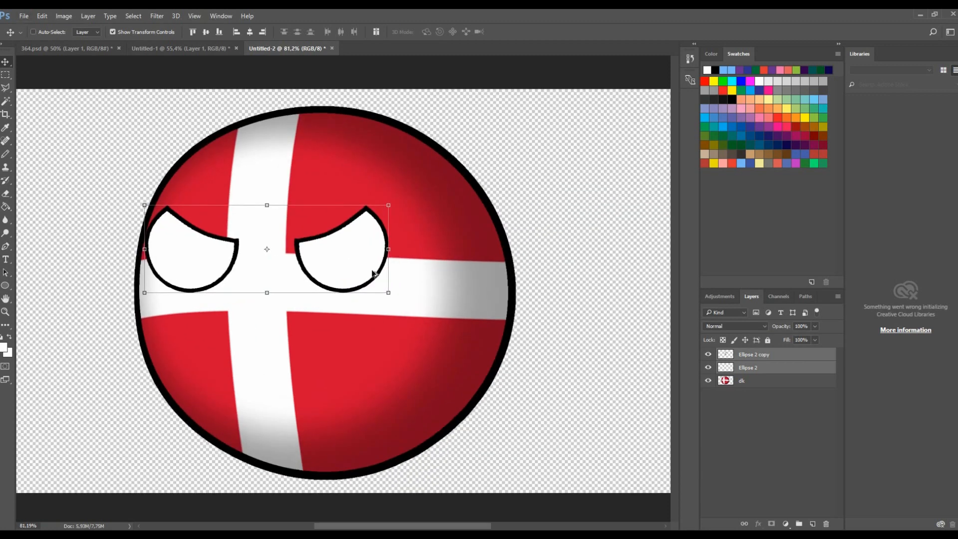
- Scale both eyes down to about 95% and shift them slightly up and left
{"action": "left_click_drag", "start_coordinate": [390, 200], "coordinate": [378, 203]}
{"action": "left_click_drag", "start_coordinate": [361, 236], "coordinate": [356, 234]}
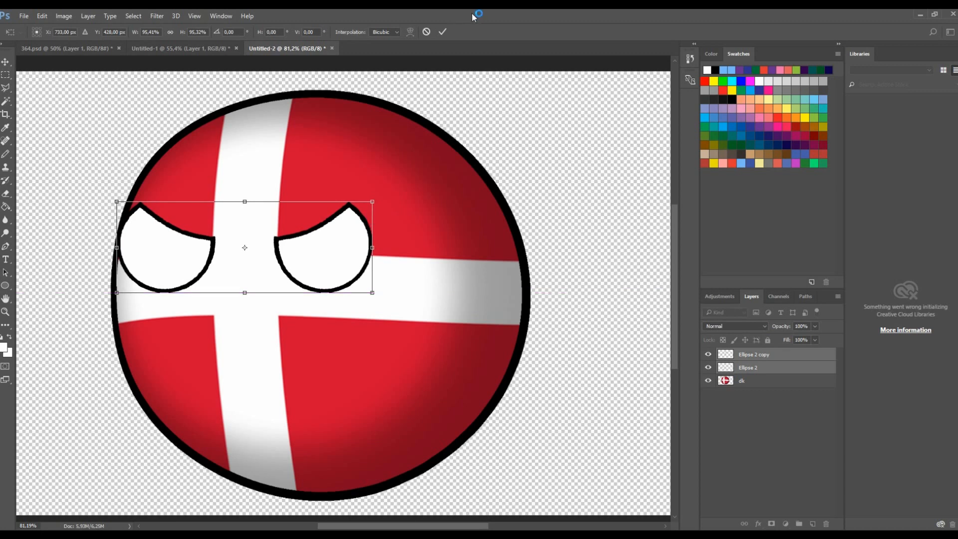
{"action": "left_click", "coordinate": [443, 31]}
- Hide all three remaining layers
{"action": "scroll", "coordinate": [432, 97], "scroll_direction": "down", "scroll_amount": 3}
{"action": "left_click_drag", "start_coordinate": [708, 354], "coordinate": [708, 382]}
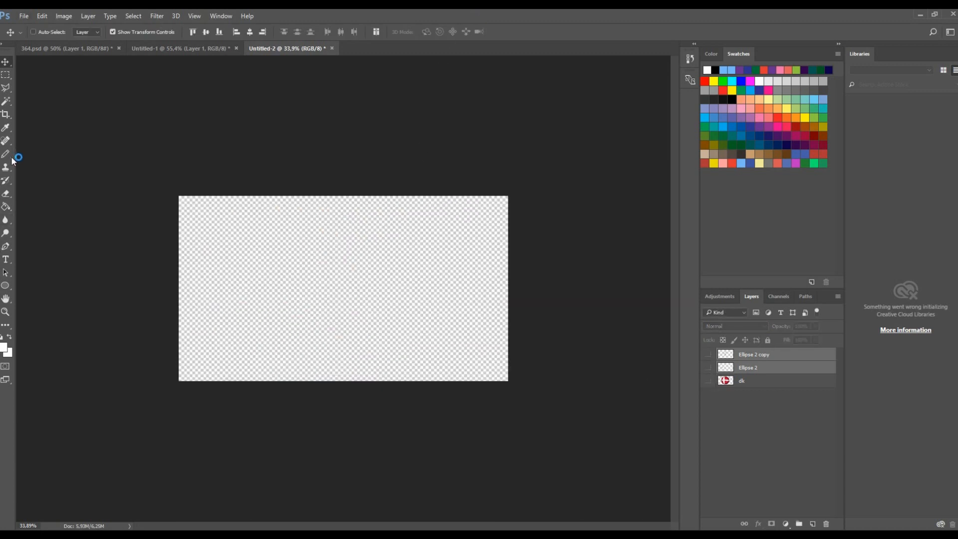
- Pick the Pencil tool with black at size 25 and add a new empty layer above the eyes
{"action": "left_click", "coordinate": [10, 155]}
{"action": "left_click", "coordinate": [768, 357]}
{"action": "left_click", "coordinate": [715, 69]}
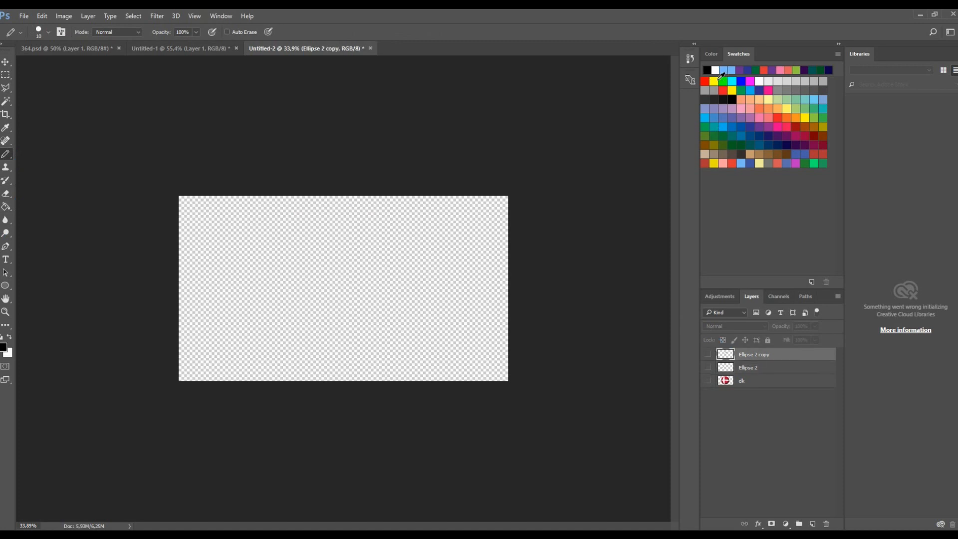
{"action": "scroll", "coordinate": [144, 63], "scroll_direction": "up", "scroll_amount": 3}
{"action": "left_click", "coordinate": [48, 33]}
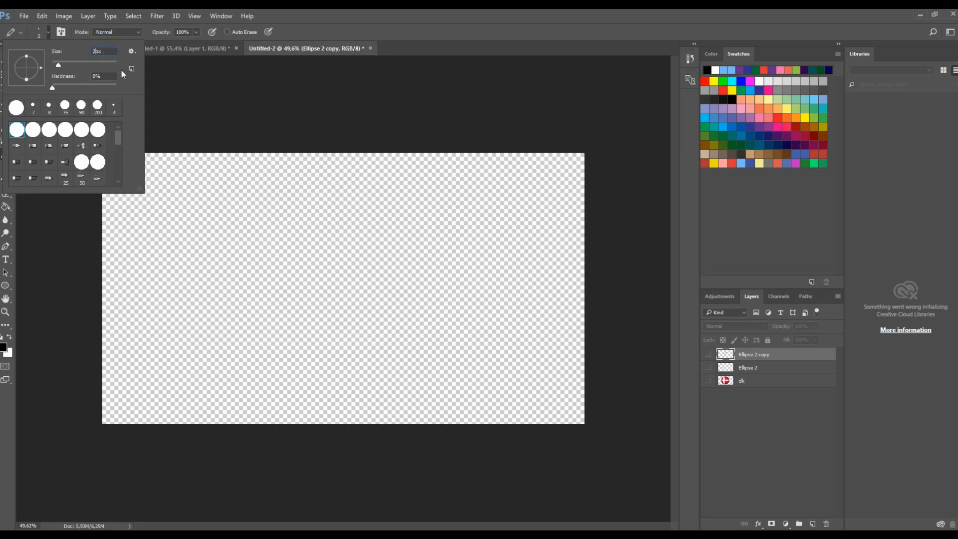
{"action": "key", "text": "Return"}
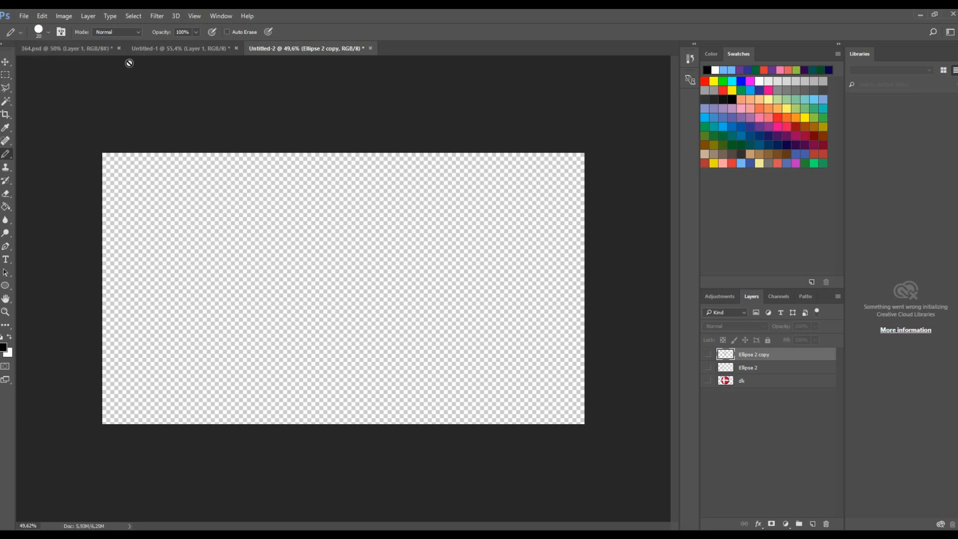
{"action": "left_click", "coordinate": [282, 206]}
{"action": "key", "text": "Return"}
{"action": "left_click", "coordinate": [813, 524]}
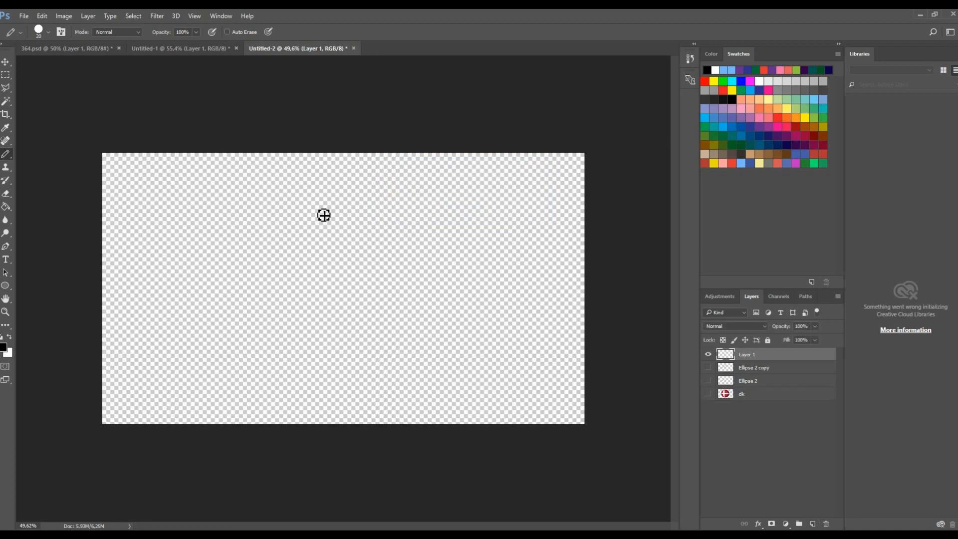
{"action": "mouse_move", "coordinate": [324, 195]}
{"action": "left_mouse_down"}
{"action": "mouse_move", "coordinate": [252, 226]}
{"action": "mouse_move", "coordinate": [220, 276]}
{"action": "mouse_move", "coordinate": [221, 315]}
{"action": "mouse_move", "coordinate": [249, 352]}
{"action": "mouse_move", "coordinate": [305, 366]}
{"action": "mouse_move", "coordinate": [352, 350]}
{"action": "mouse_move", "coordinate": [378, 311]}
{"action": "mouse_move", "coordinate": [392, 258]}
{"action": "mouse_move", "coordinate": [329, 199]}
{"action": "left_mouse_up"}
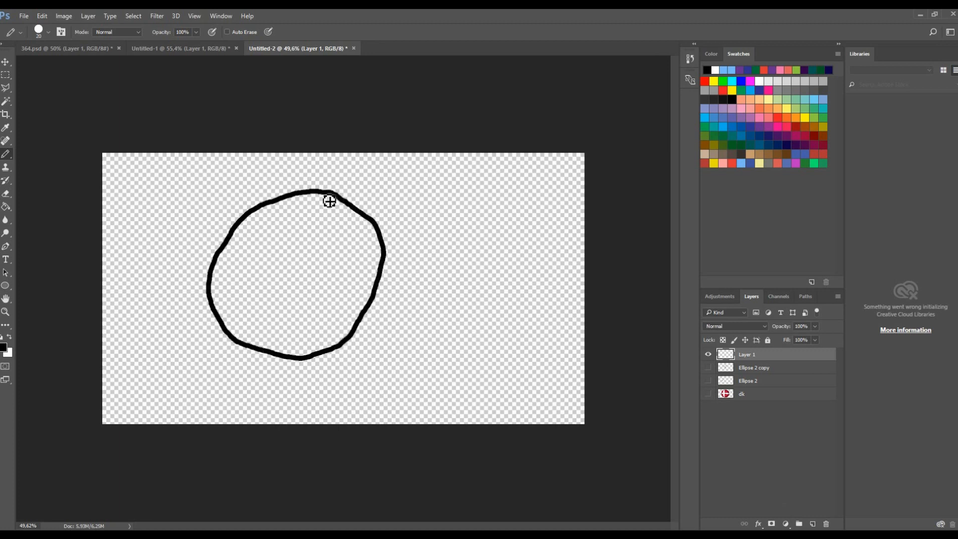
{"action": "scroll", "coordinate": [376, 268], "scroll_direction": "down", "scroll_amount": 3}
{"action": "scroll", "coordinate": [369, 274], "scroll_direction": "up", "scroll_amount": 1}
{"action": "scroll", "coordinate": [356, 286], "scroll_direction": "up", "scroll_amount": 3}
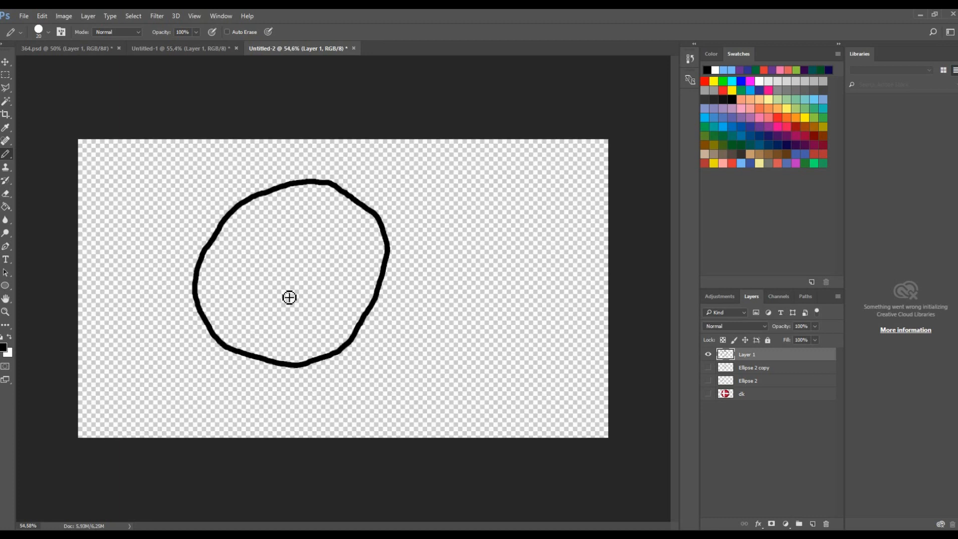
{"action": "scroll", "coordinate": [344, 265], "scroll_direction": "up", "scroll_amount": 2}
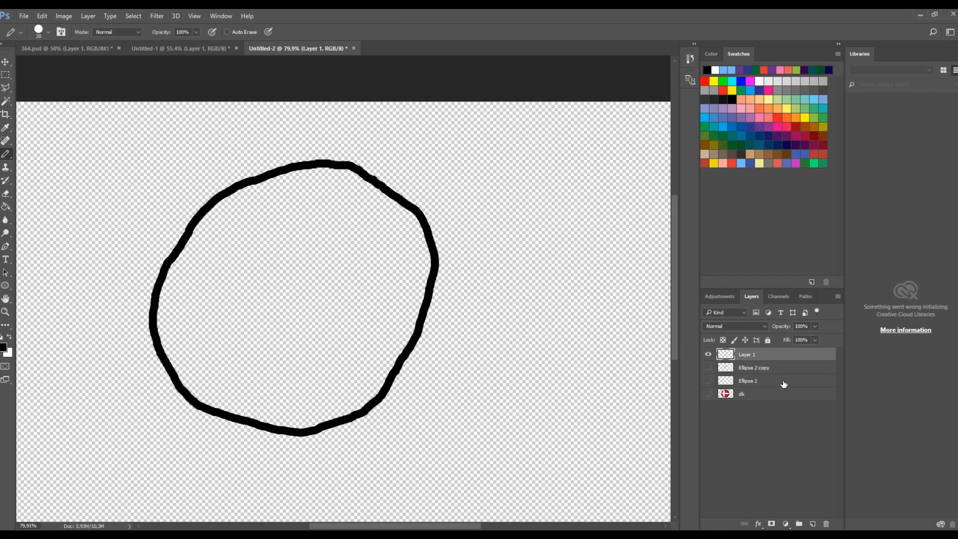
{"action": "key", "text": "ctrl+z"}
{"action": "scroll", "coordinate": [255, 63], "scroll_direction": "down", "scroll_amount": 2}
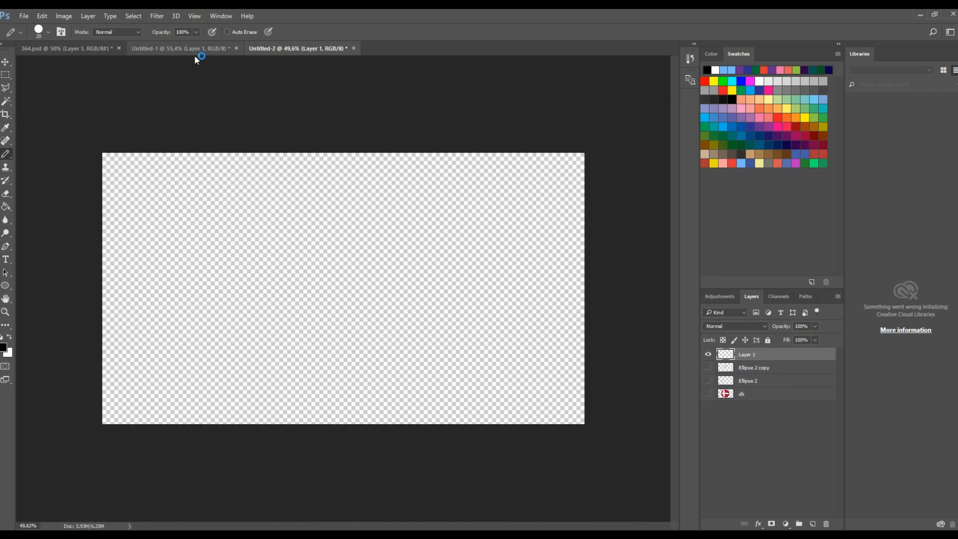
- Make the two eye layers and the flag ball layer visible again
{"action": "left_click", "coordinate": [194, 52]}
{"action": "left_click", "coordinate": [311, 52]}
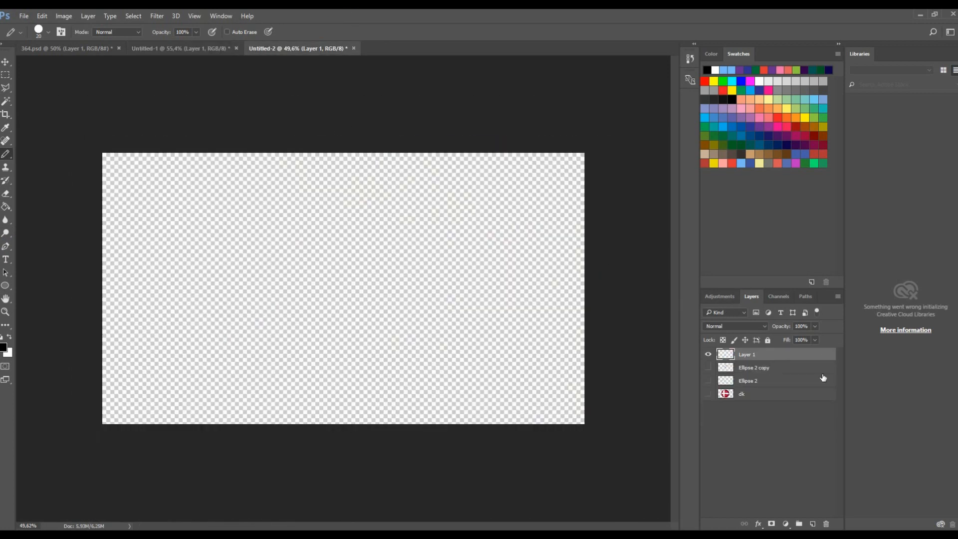
{"action": "left_click", "coordinate": [708, 367]}
{"action": "left_click", "coordinate": [708, 380]}
{"action": "left_click", "coordinate": [708, 394]}
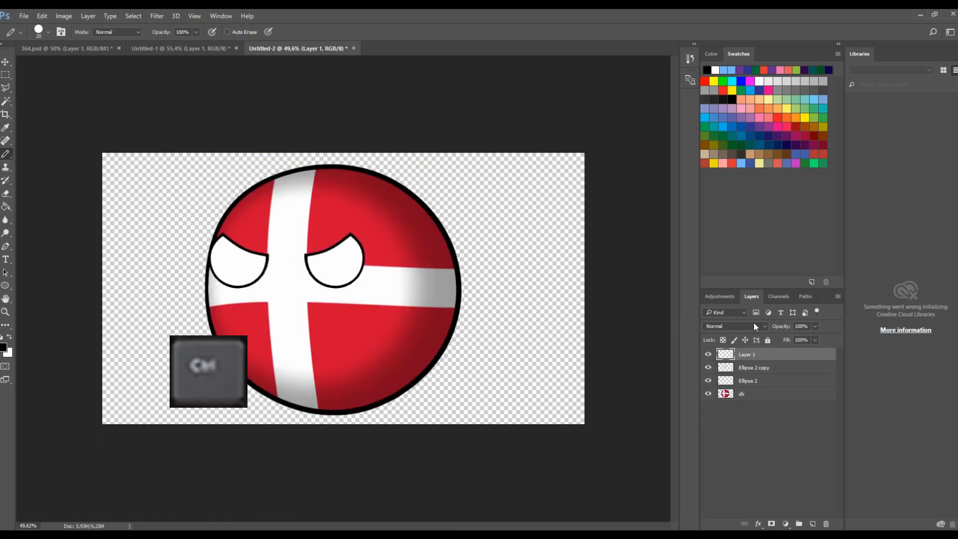
{"action": "key", "text": "ctrl+s"}
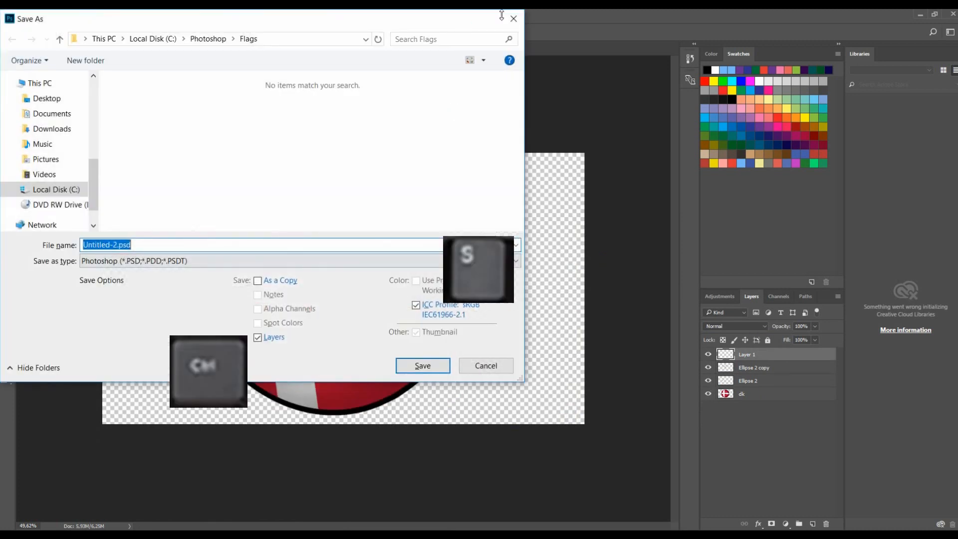
{"action": "left_click", "coordinate": [505, 15]}
{"action": "left_click", "coordinate": [43, 15]}
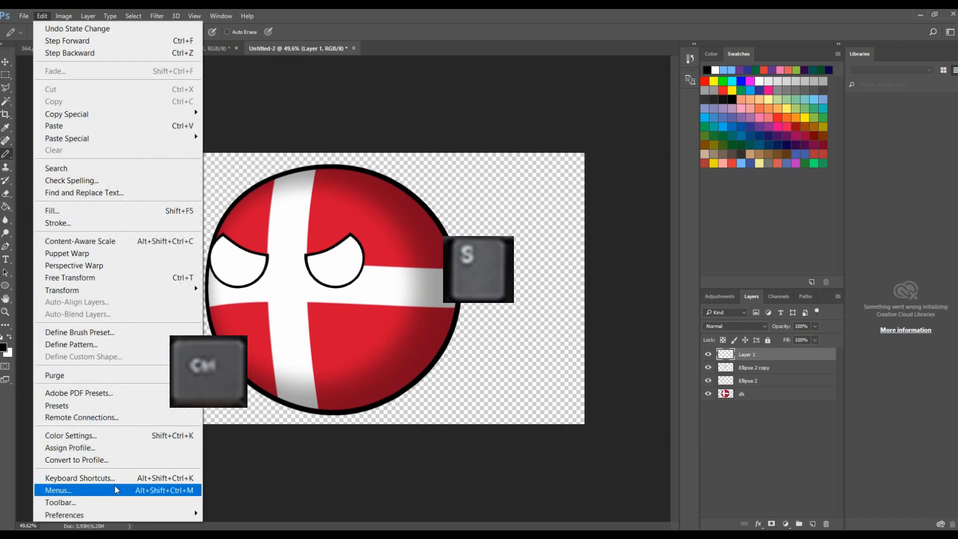
{"action": "left_click", "coordinate": [49, 15]}
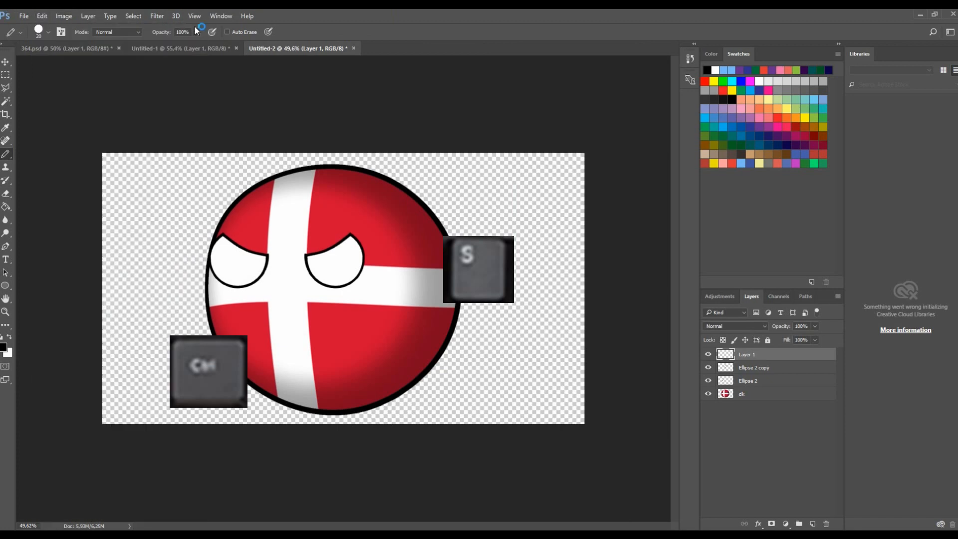
- Open Save As, move into the Photoshop > Tutorial folder and begin entering a new file name
{"action": "key", "text": "alt"}
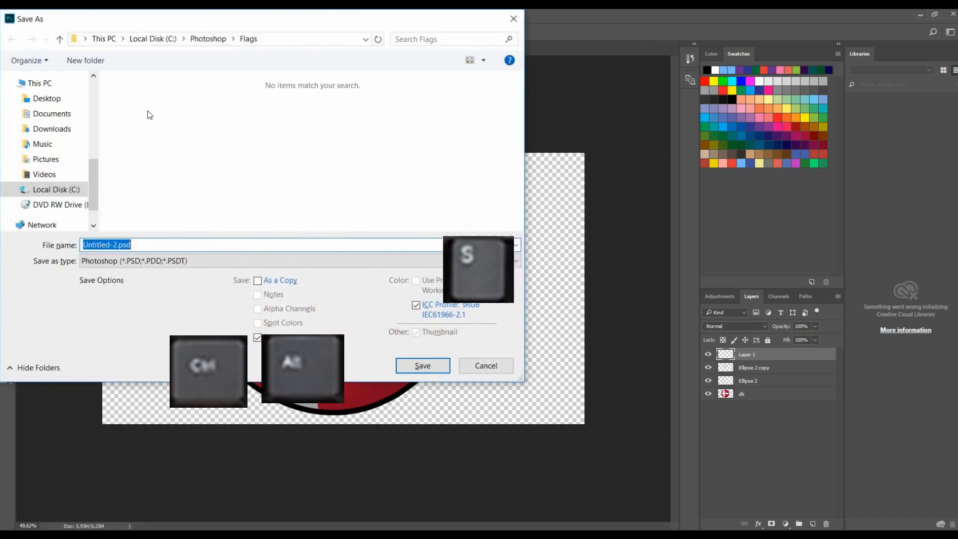
{"action": "left_click", "coordinate": [211, 42]}
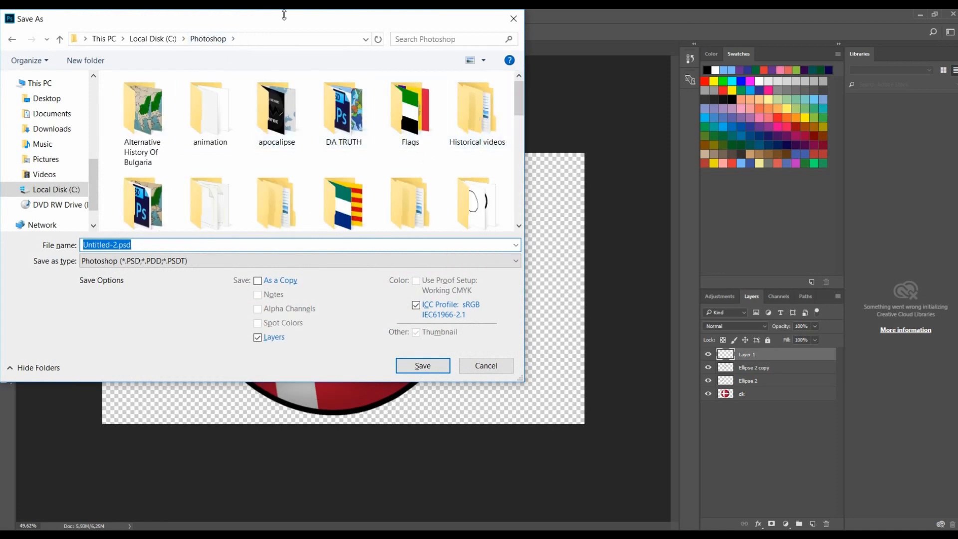
{"action": "scroll", "coordinate": [416, 114], "scroll_direction": "down", "scroll_amount": 1}
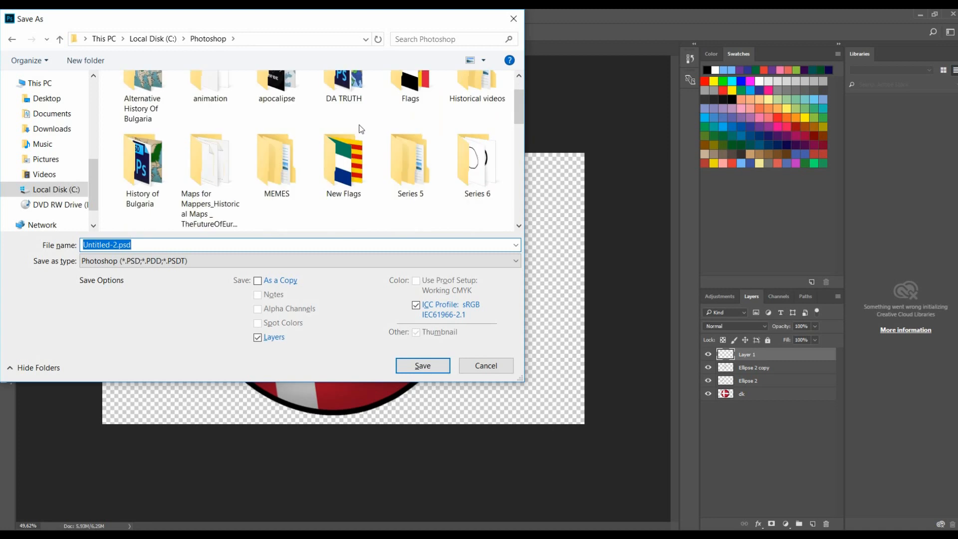
{"action": "scroll", "coordinate": [409, 165], "scroll_direction": "down", "scroll_amount": 1}
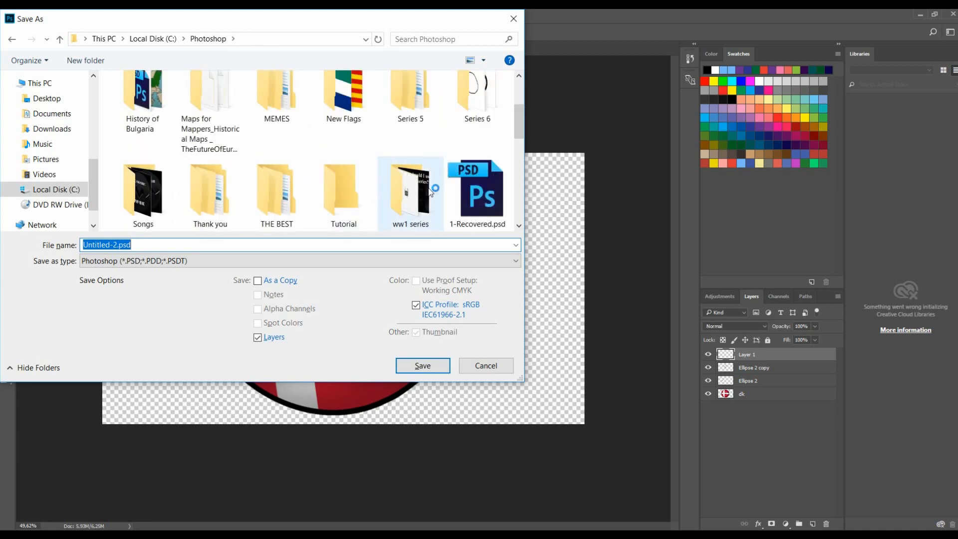
{"action": "double_click", "coordinate": [342, 192]}
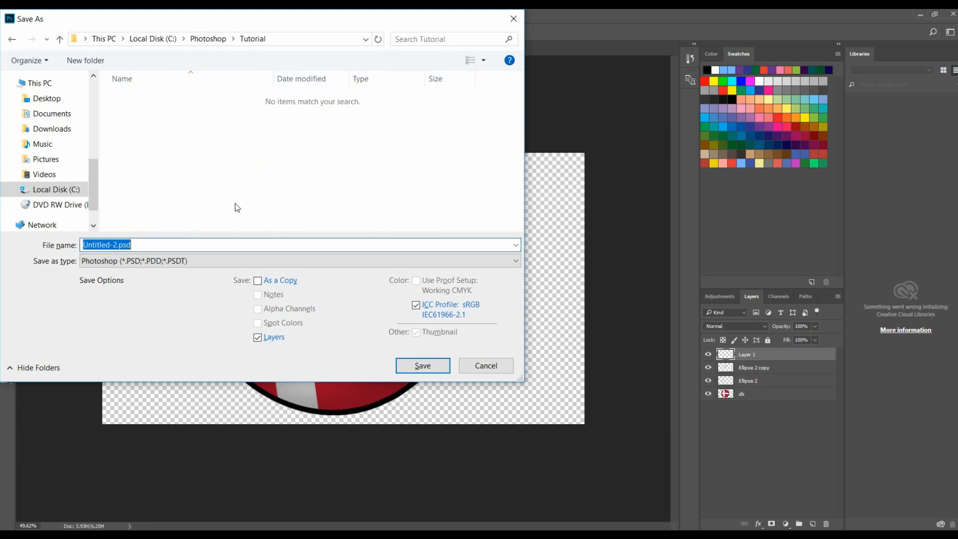
{"action": "type", "text": "де"}
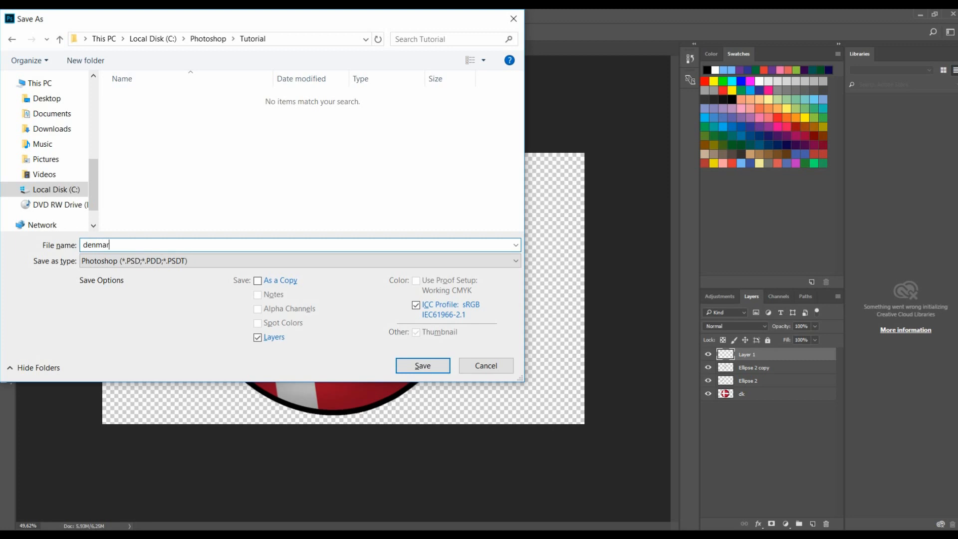
- Save the countryball file as denmark.psd in the Tutorial folder
{"action": "left_click", "coordinate": [442, 366]}
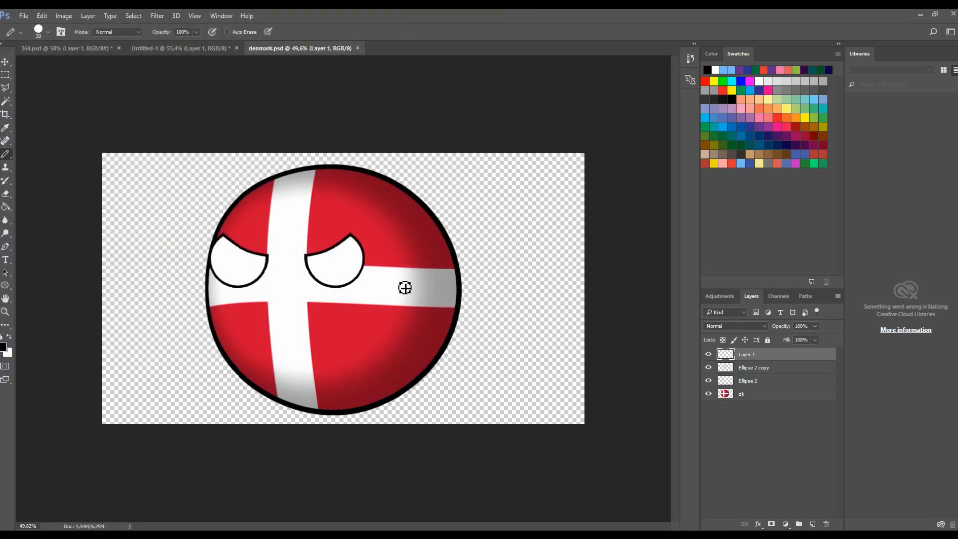
- Place denmark.psd into the Europe map document and scale it down to about 72%
{"action": "left_click", "coordinate": [205, 47]}
{"action": "left_click", "coordinate": [759, 354]}
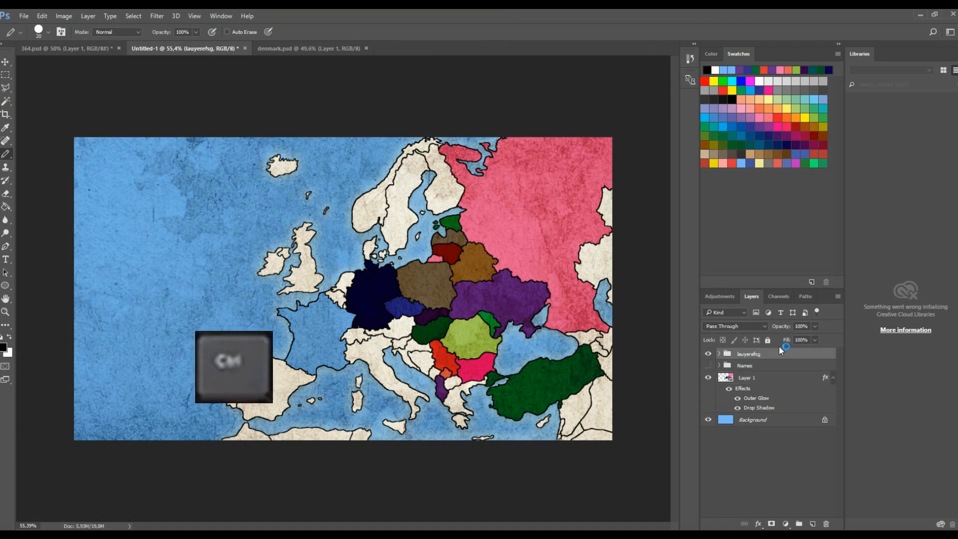
{"action": "key", "text": "ctrl+p"}
{"action": "left_click", "coordinate": [150, 120]}
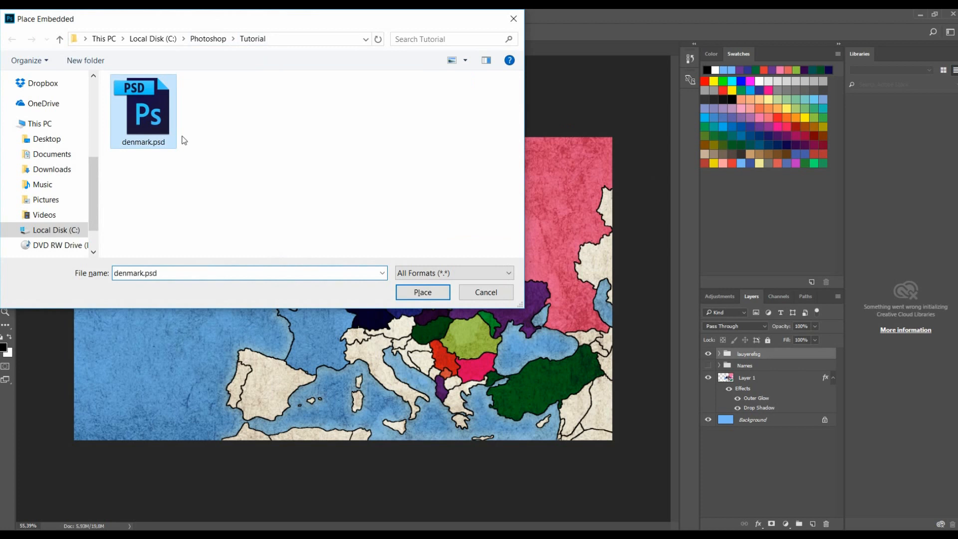
{"action": "left_click", "coordinate": [434, 293]}
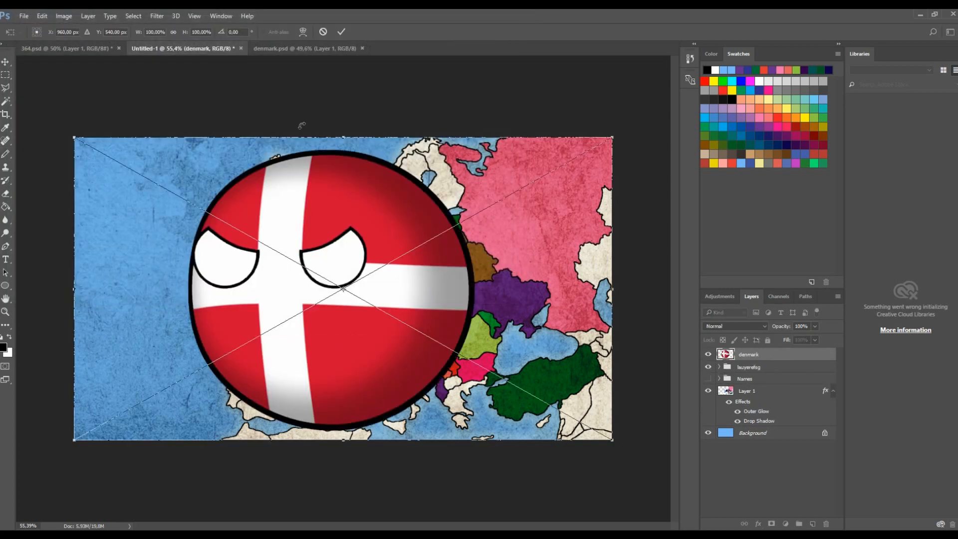
{"action": "left_click_drag", "start_coordinate": [80, 138], "coordinate": [226, 222]}
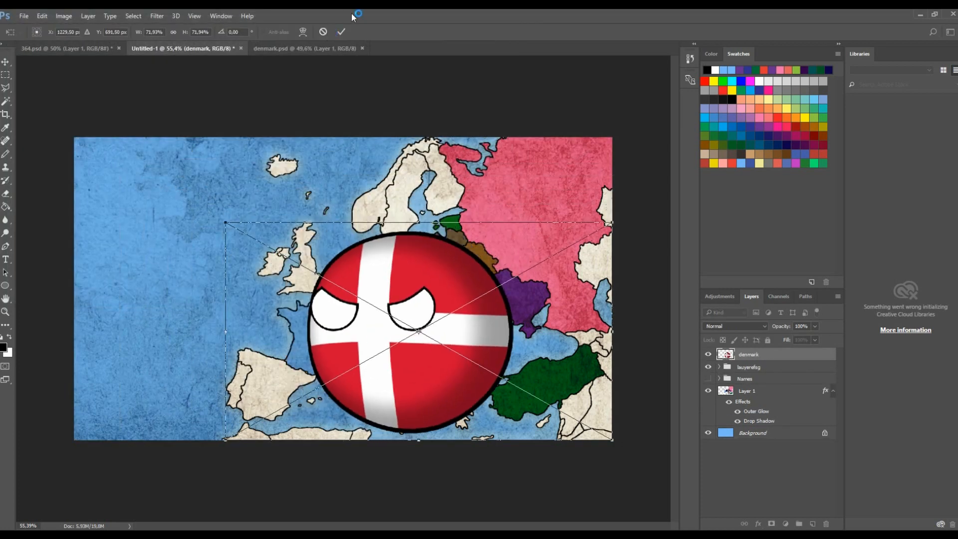
{"action": "left_click", "coordinate": [343, 31]}
- Move the denmark layer below the Names group and shift the ball slightly on the map
{"action": "left_click_drag", "start_coordinate": [783, 354], "coordinate": [786, 390]}
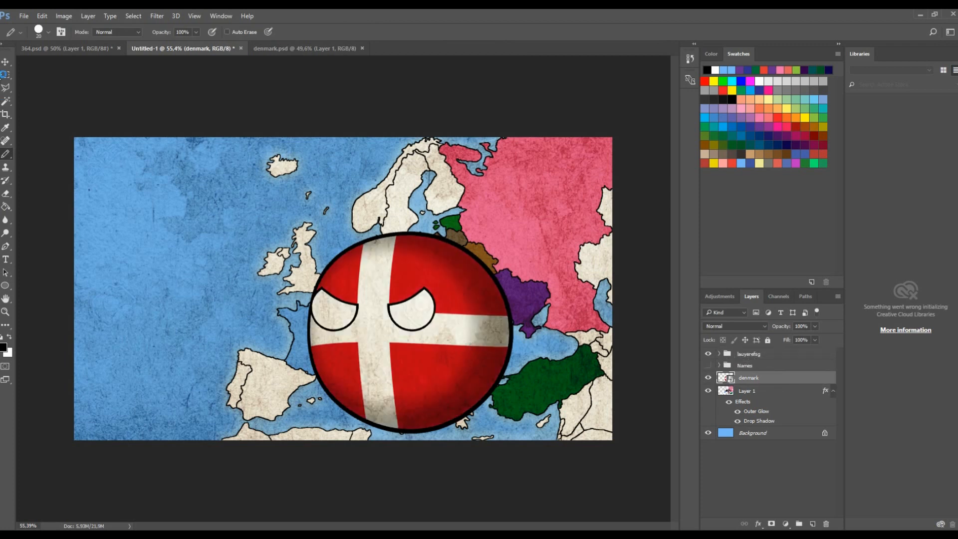
{"action": "left_click", "coordinate": [5, 62]}
{"action": "left_click_drag", "start_coordinate": [307, 232], "coordinate": [332, 255]}
- Scale the ball to about 39%, rotate it -9.3° and position it over the Soviet Union
{"action": "left_click_drag", "start_coordinate": [248, 244], "coordinate": [469, 305]}
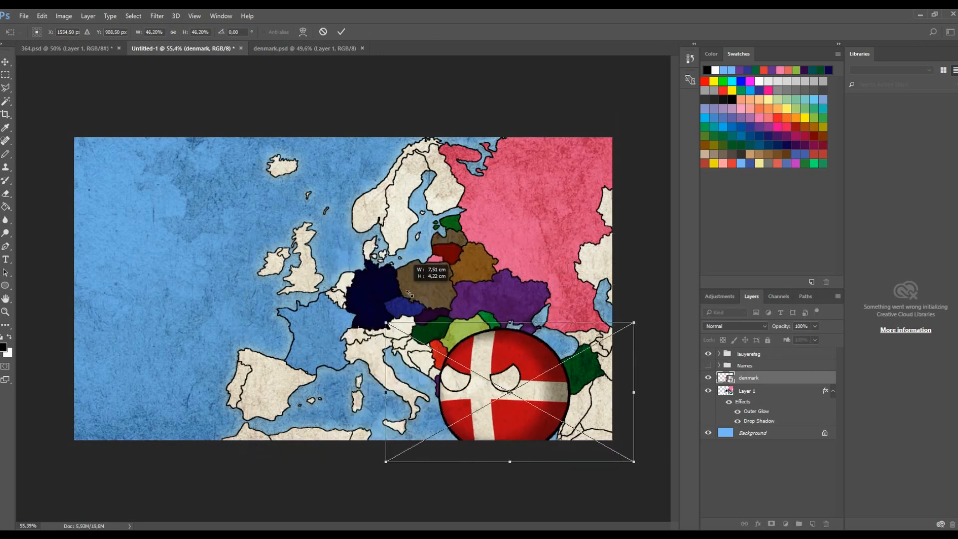
{"action": "left_click_drag", "start_coordinate": [539, 367], "coordinate": [563, 173]}
{"action": "left_click_drag", "start_coordinate": [651, 129], "coordinate": [614, 121]}
{"action": "left_click_drag", "start_coordinate": [549, 202], "coordinate": [586, 191]}
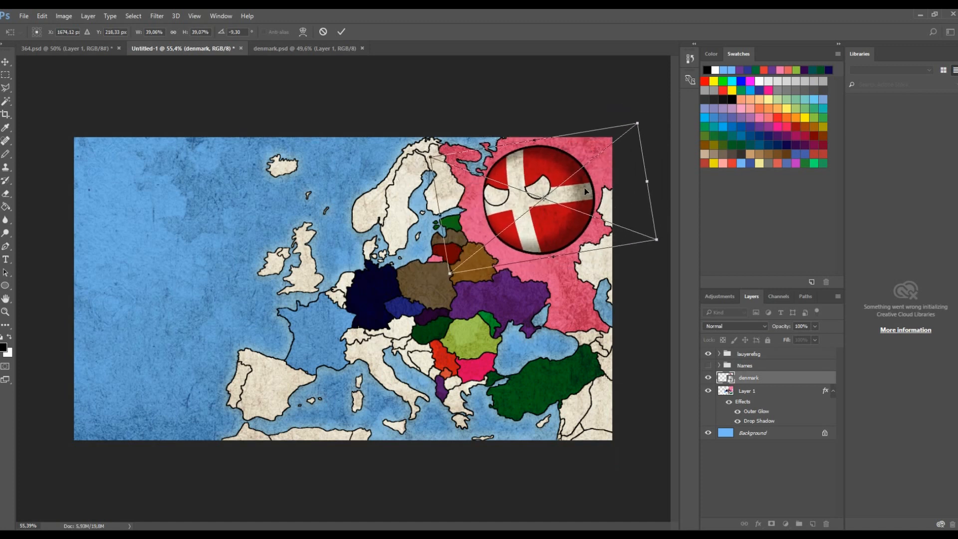
{"action": "left_click", "coordinate": [343, 32]}
- Hide the denmark layer
{"action": "scroll", "coordinate": [359, 89], "scroll_direction": "down", "scroll_amount": 5}
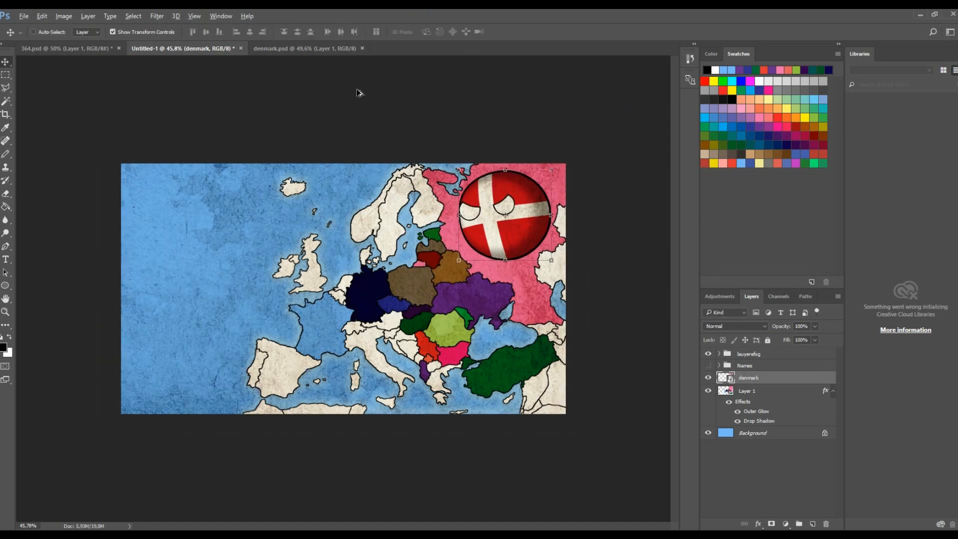
{"action": "scroll", "coordinate": [394, 141], "scroll_direction": "up", "scroll_amount": 3}
{"action": "scroll", "coordinate": [478, 272], "scroll_direction": "up", "scroll_amount": 2}
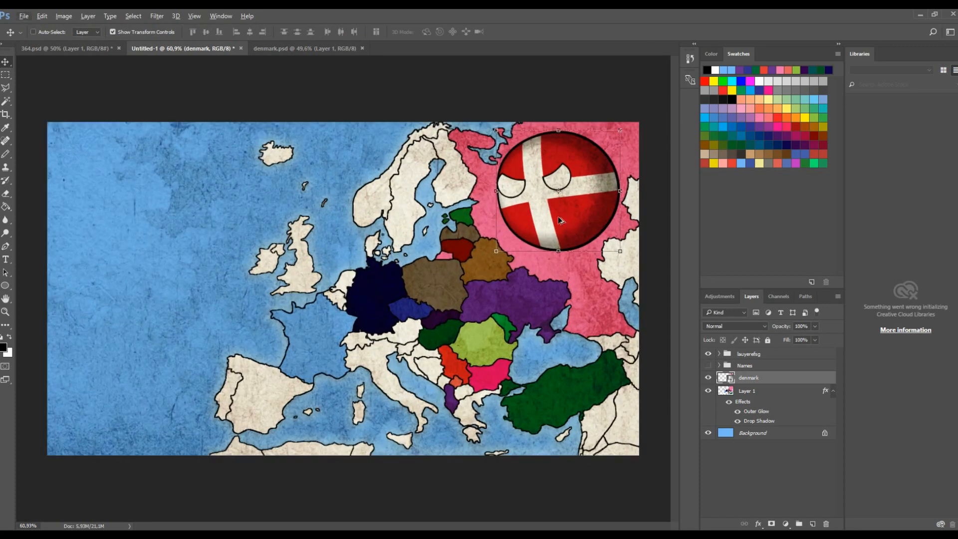
{"action": "left_click", "coordinate": [709, 378]}
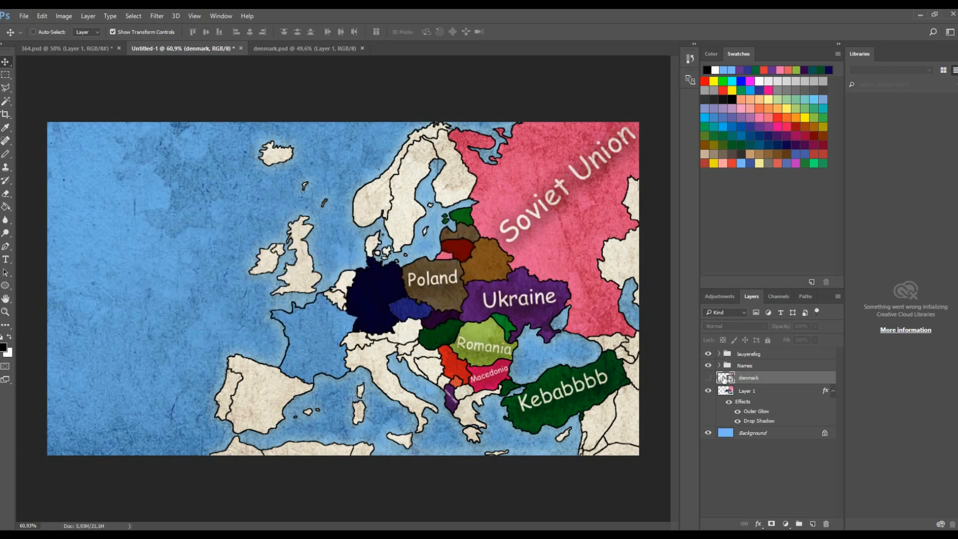
- Select Layer 1 and zoom in and out to review the labelled map
{"action": "left_click", "coordinate": [748, 392]}
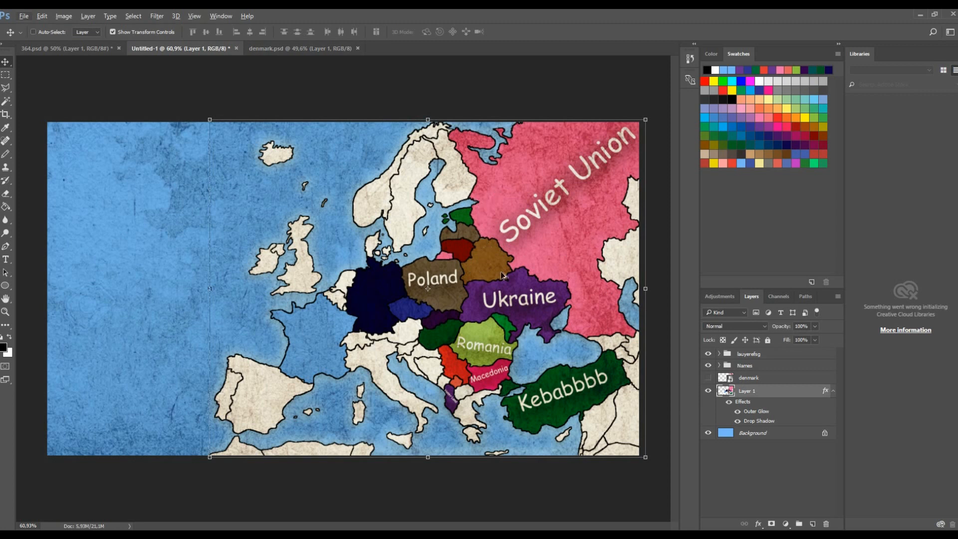
{"action": "scroll", "coordinate": [434, 288], "scroll_direction": "up", "scroll_amount": 3}
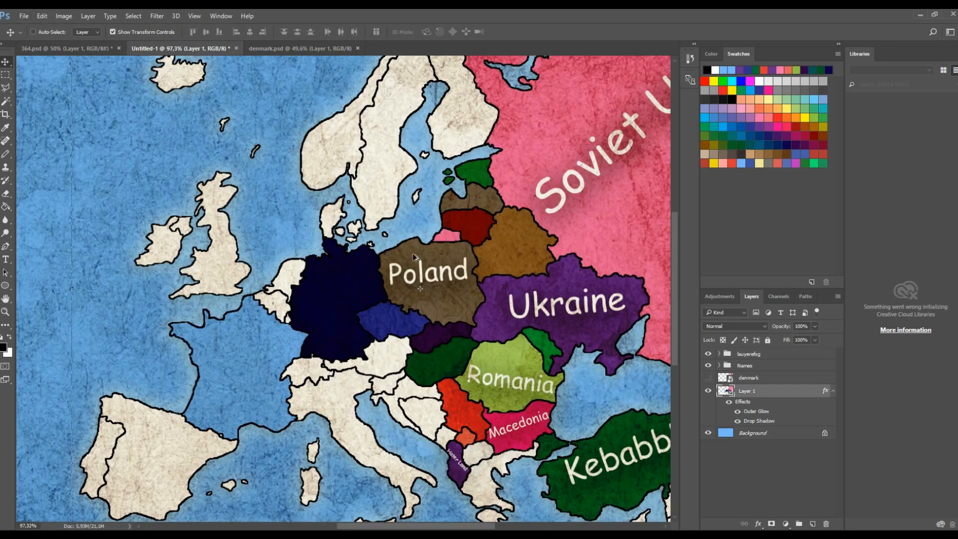
{"action": "scroll", "coordinate": [413, 257], "scroll_direction": "down", "scroll_amount": 3}
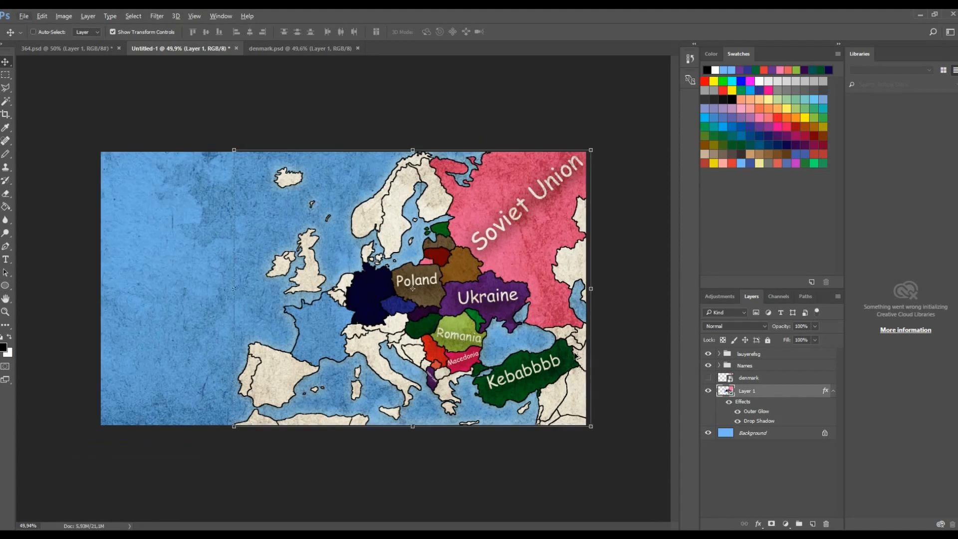
{"action": "scroll", "coordinate": [564, 342], "scroll_direction": "up", "scroll_amount": 2}
{"action": "scroll", "coordinate": [564, 344], "scroll_direction": "up", "scroll_amount": 1}
{"action": "scroll", "coordinate": [561, 337], "scroll_direction": "down", "scroll_amount": 4}
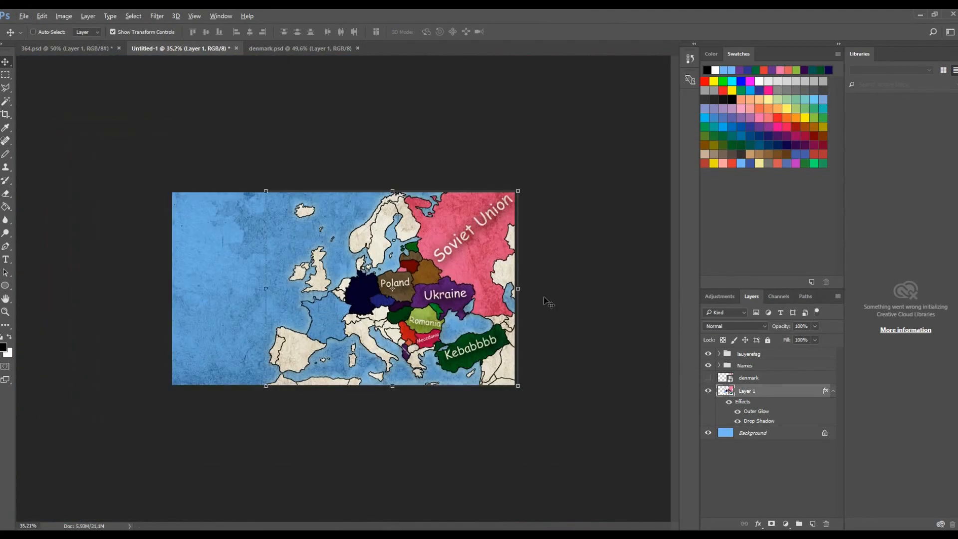
{"action": "scroll", "coordinate": [549, 302], "scroll_direction": "up", "scroll_amount": 1}
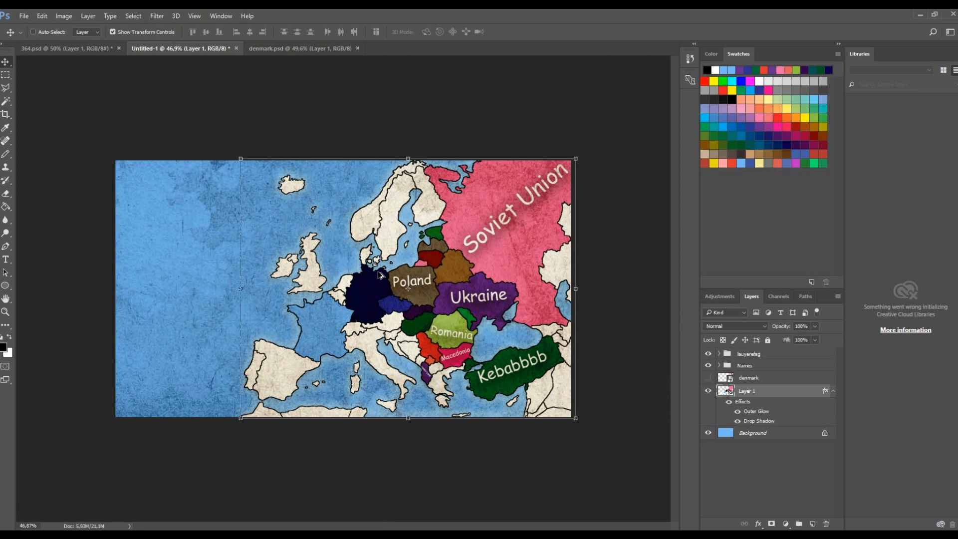
{"action": "scroll", "coordinate": [372, 277], "scroll_direction": "up", "scroll_amount": 3}
{"action": "key", "text": "ctrl"}
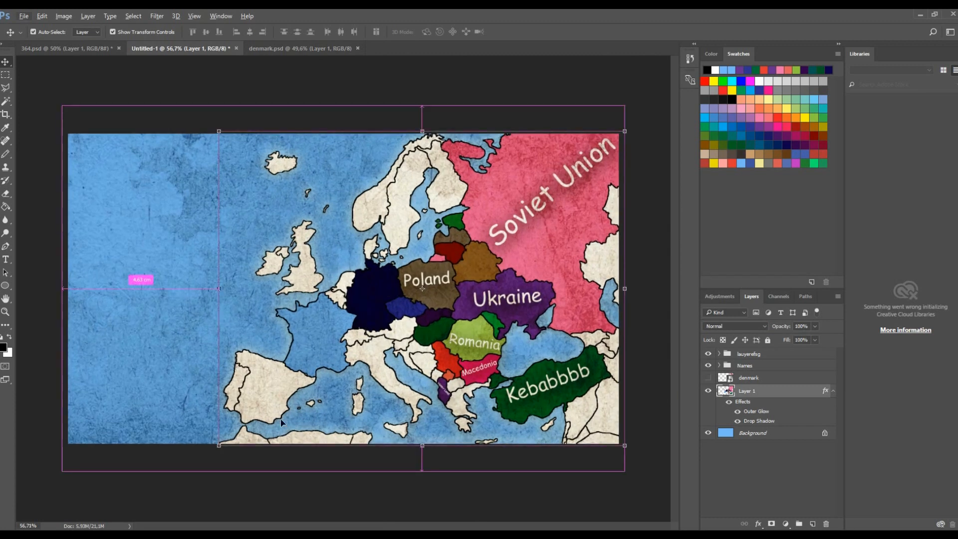
- Save the map document as 1.psd in the Tutorial folder
{"action": "key", "text": "ctrl+s"}
{"action": "key", "text": "alt"}
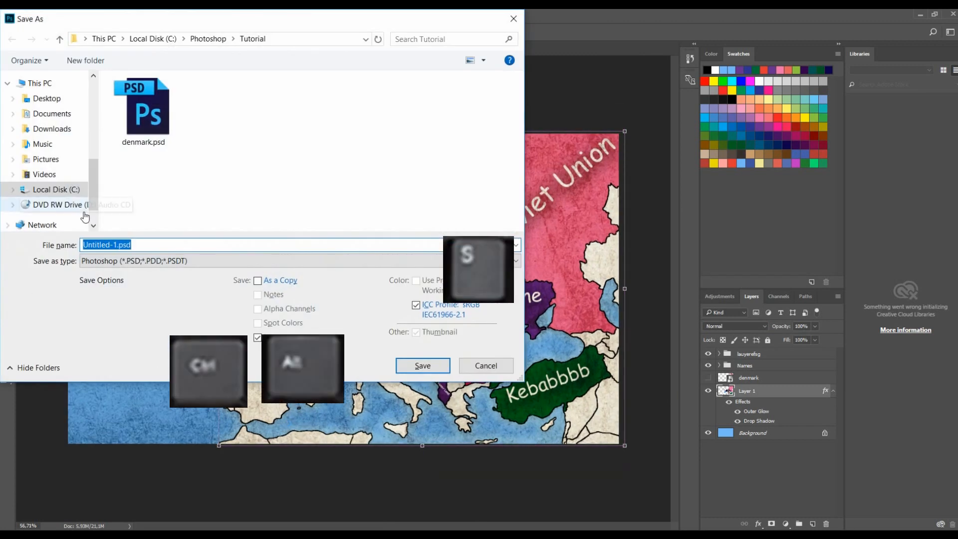
{"action": "type", "text": "1"}
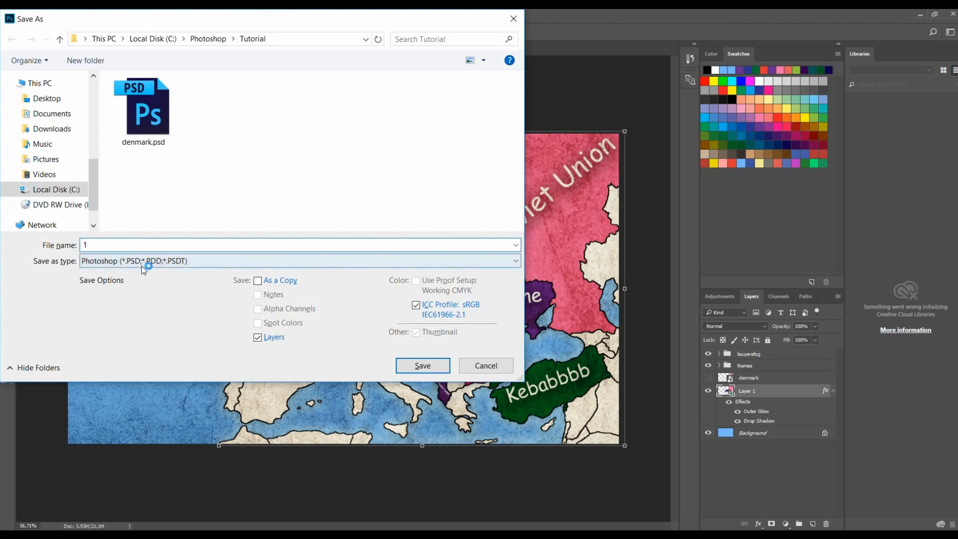
{"action": "left_click", "coordinate": [420, 366]}
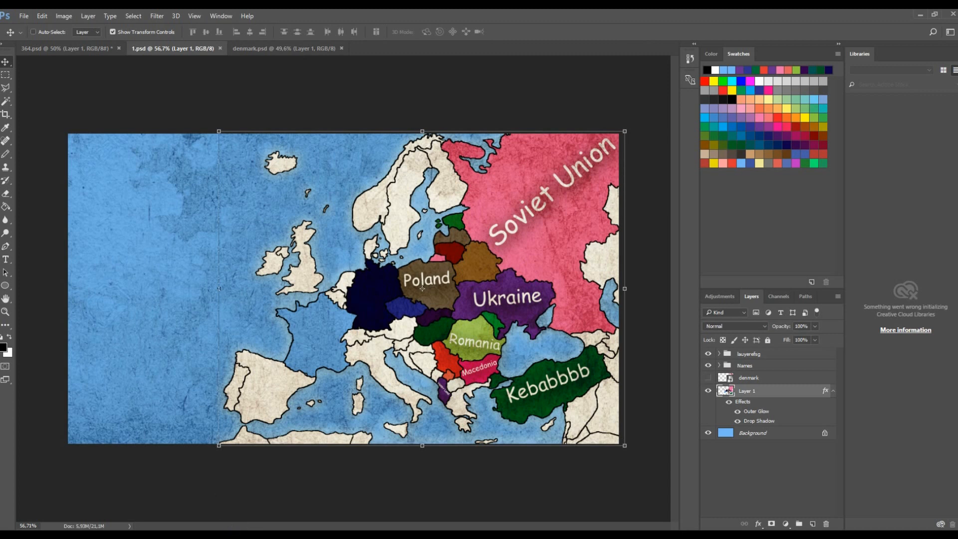
{"action": "mouse_move", "coordinate": [229, 536]}
{"action": "left_click", "coordinate": [226, 488]}
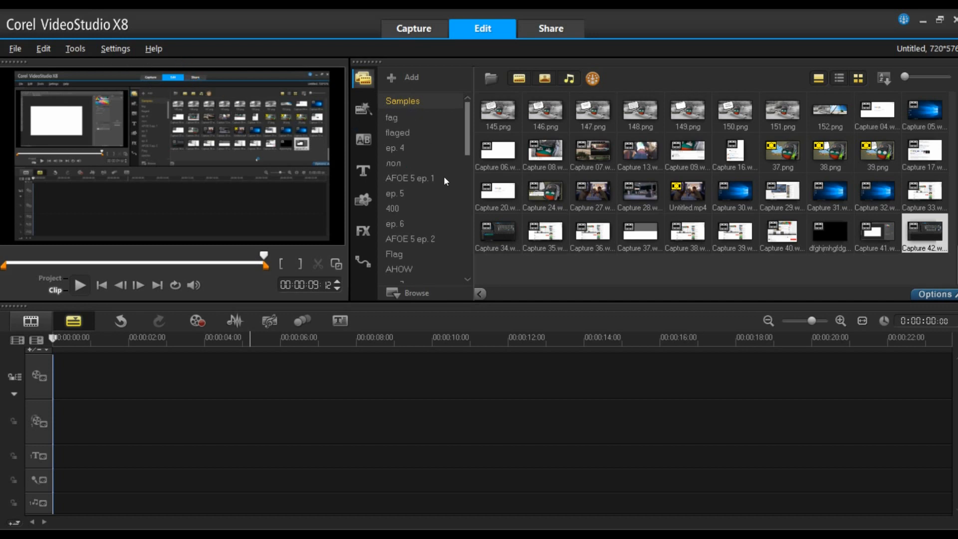
{"action": "scroll", "coordinate": [420, 249], "scroll_direction": "down", "scroll_amount": 8}
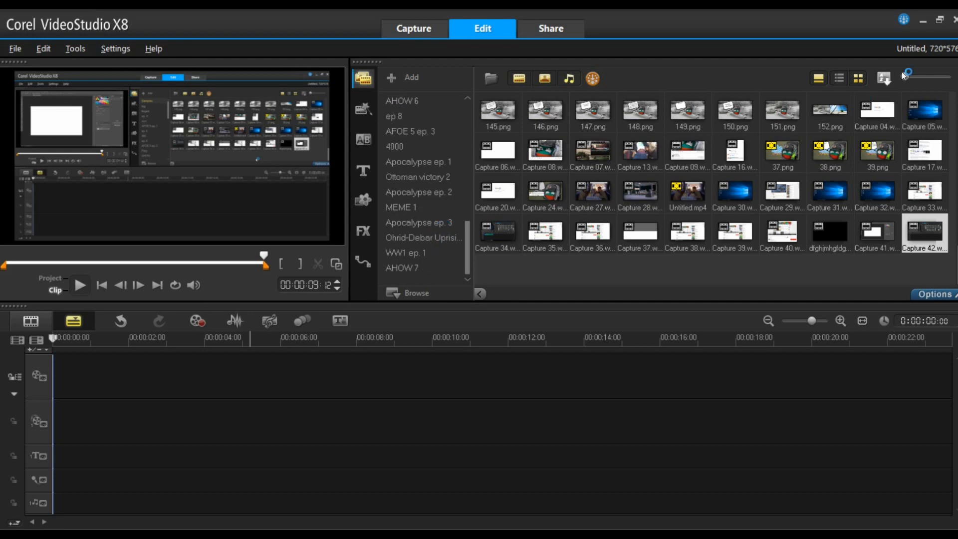
{"action": "left_click", "coordinate": [922, 21]}
- Save a copy of the map as 1.png in PNG format in the Tutorial folder
{"action": "key", "text": "ctrl+shift+s"}
{"action": "left_click", "coordinate": [136, 260]}
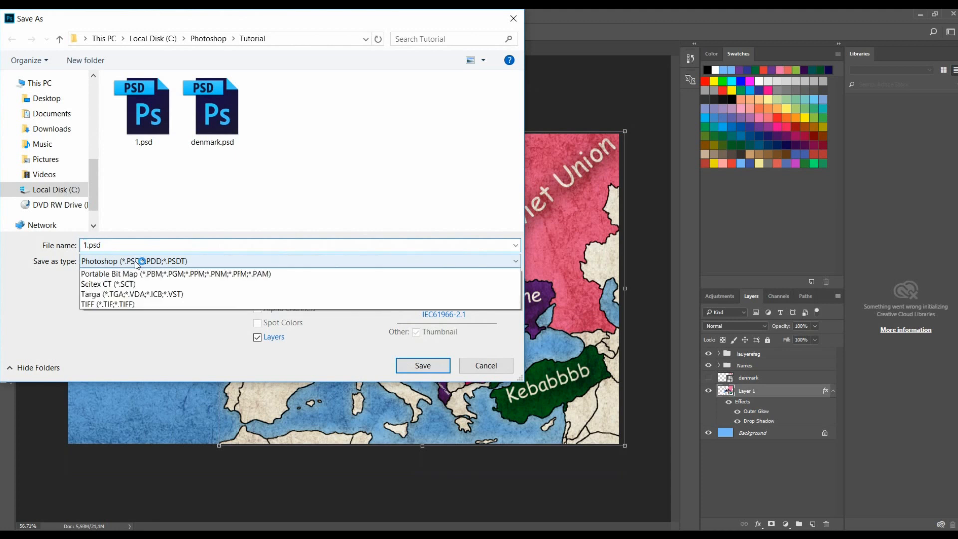
{"action": "left_click", "coordinate": [157, 446]}
{"action": "left_click", "coordinate": [424, 371]}
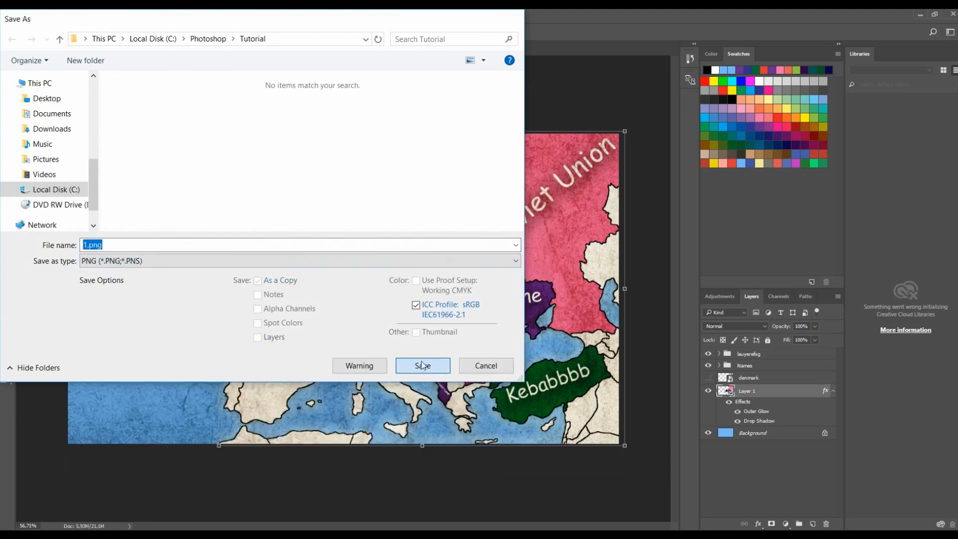
{"action": "left_click", "coordinate": [459, 187]}
{"action": "left_click", "coordinate": [498, 182]}
- Switch to File Explorer and open 1.png from the Tutorial folder to check it
{"action": "left_click", "coordinate": [241, 535]}
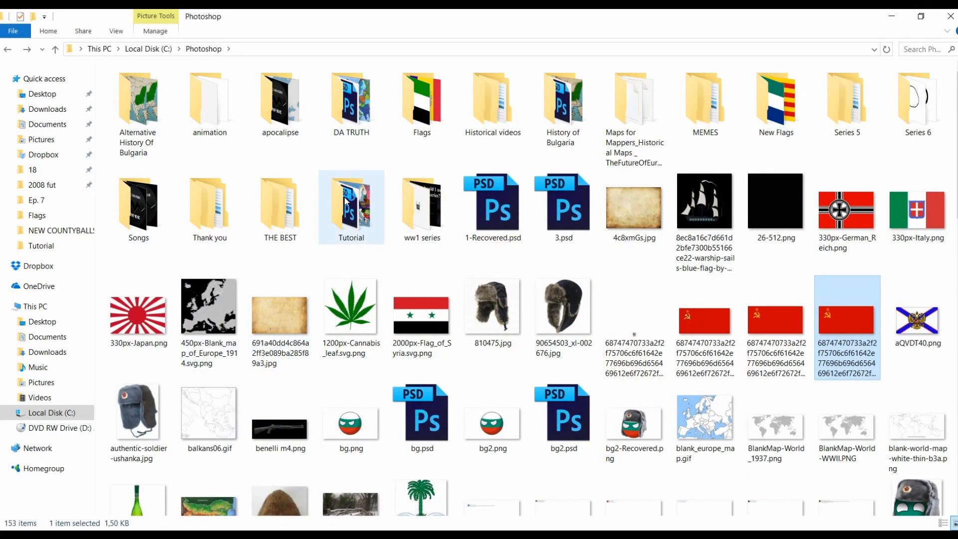
{"action": "double_click", "coordinate": [369, 192]}
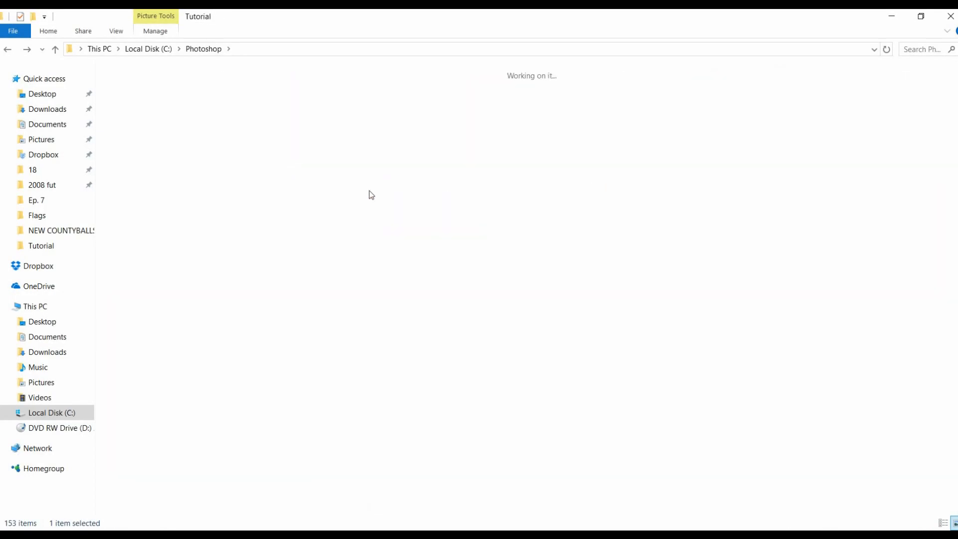
{"action": "left_click", "coordinate": [157, 118]}
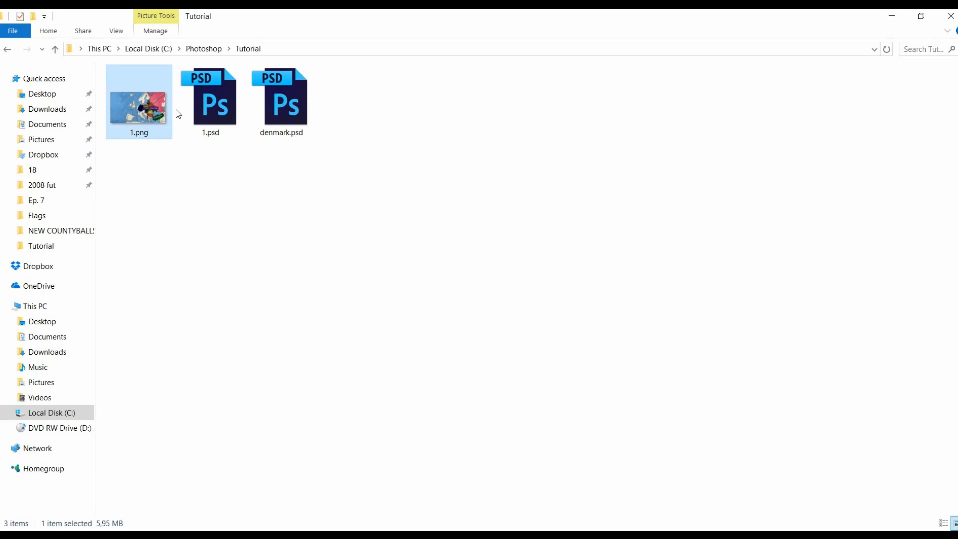
{"action": "key", "text": "Return"}
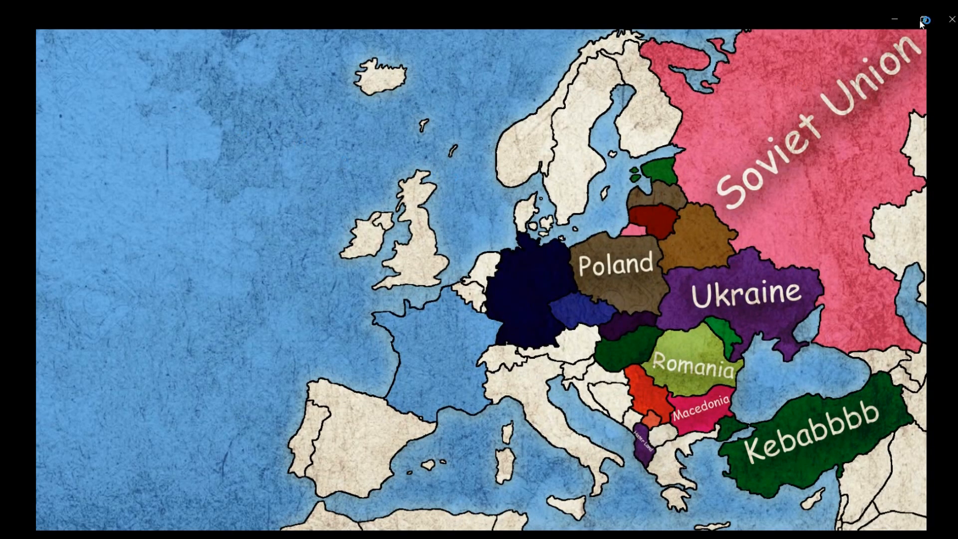
{"action": "left_click", "coordinate": [947, 19]}
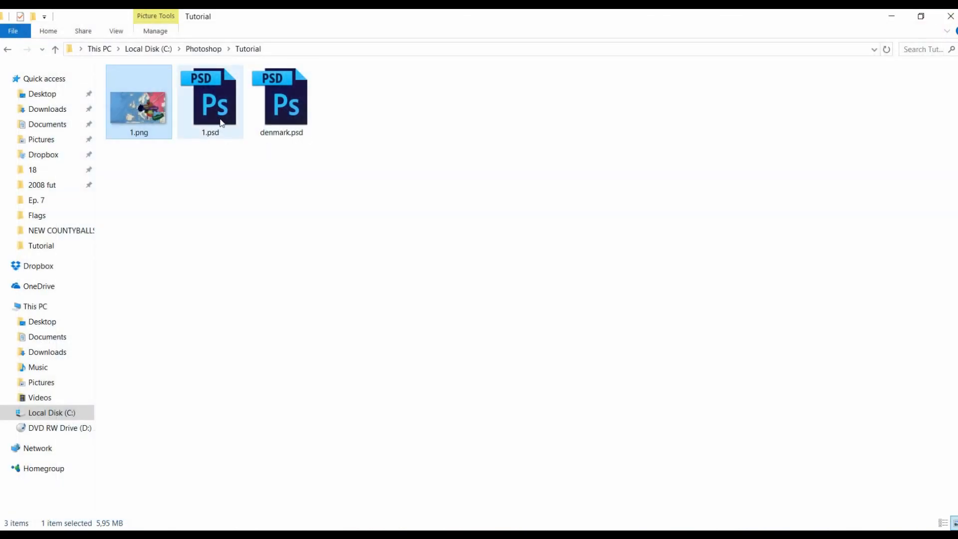
{"action": "double_click", "coordinate": [222, 107]}
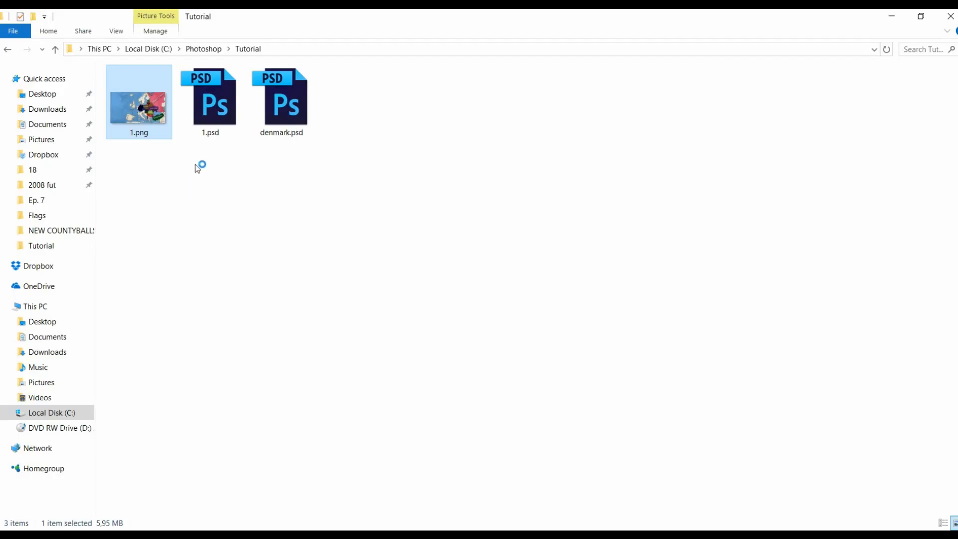
{"action": "double_click", "coordinate": [206, 128]}
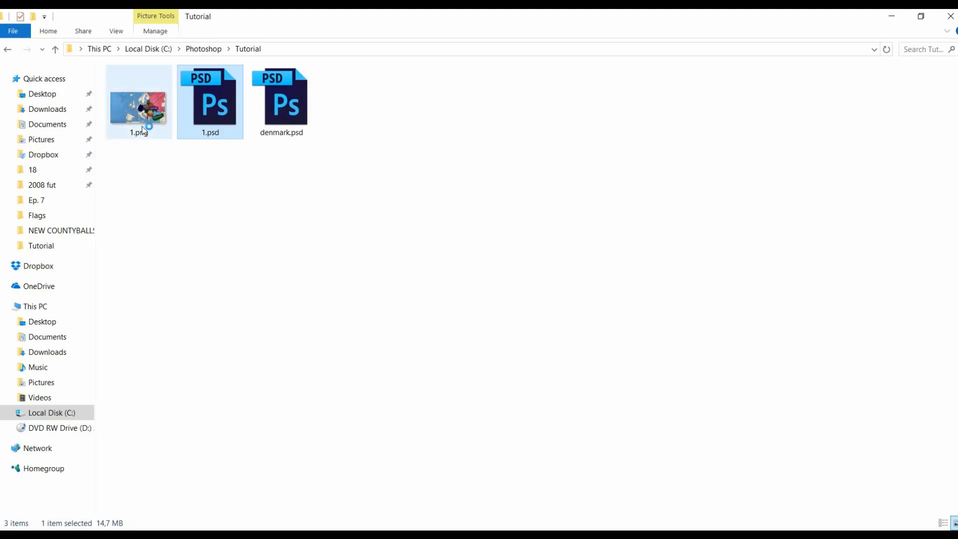
{"action": "double_click", "coordinate": [136, 109]}
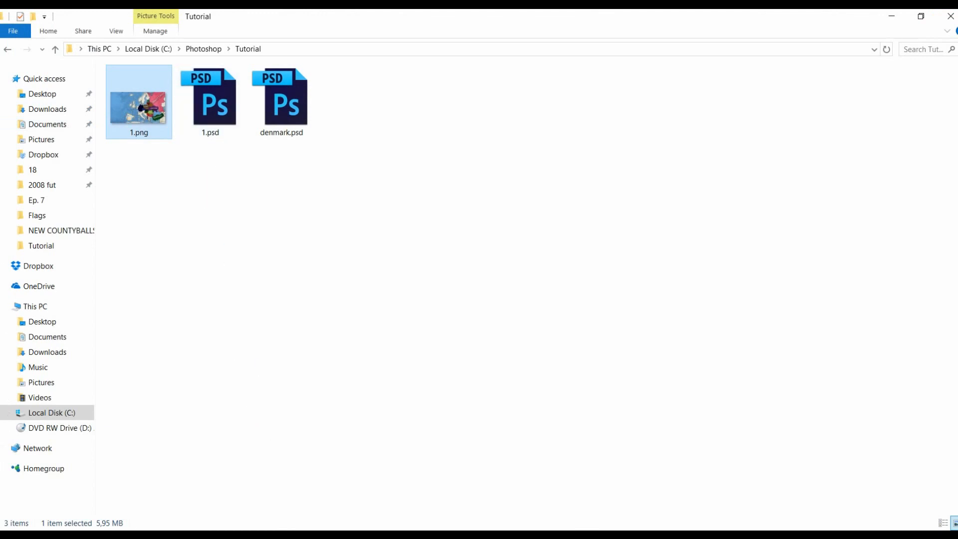
{"action": "left_click", "coordinate": [192, 487]}
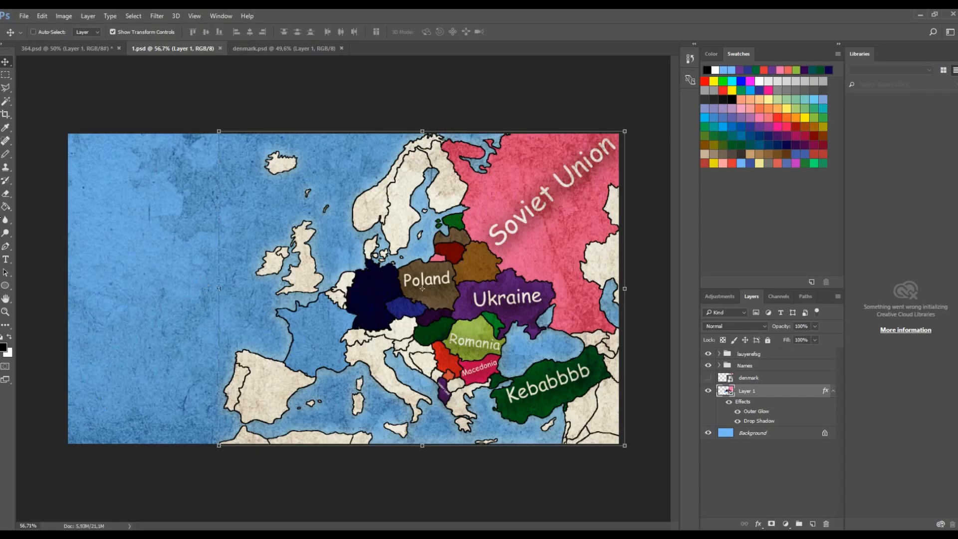
{"action": "left_click", "coordinate": [5, 75]}
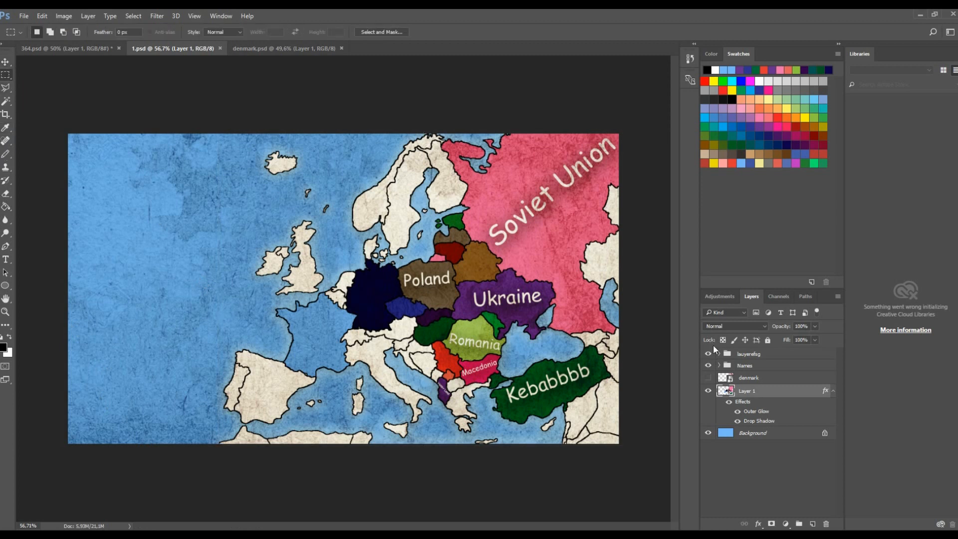
{"action": "left_click", "coordinate": [754, 355]}
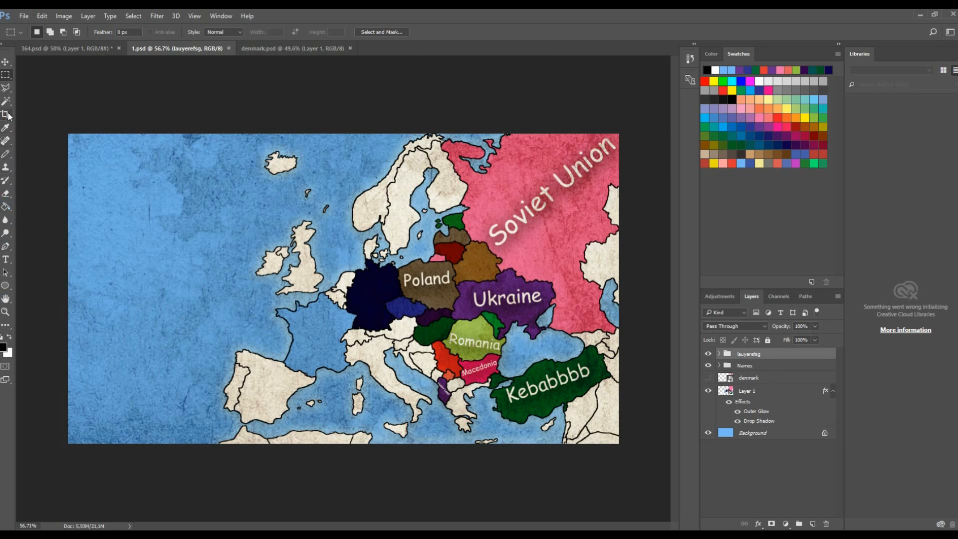
{"action": "left_click", "coordinate": [9, 285]}
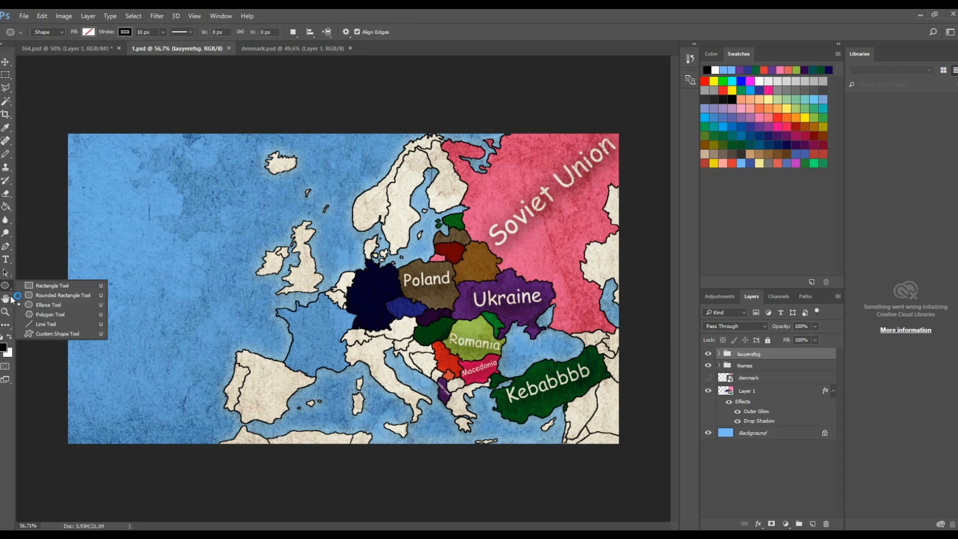
{"action": "left_click", "coordinate": [28, 286]}
{"action": "right_click", "coordinate": [8, 284]}
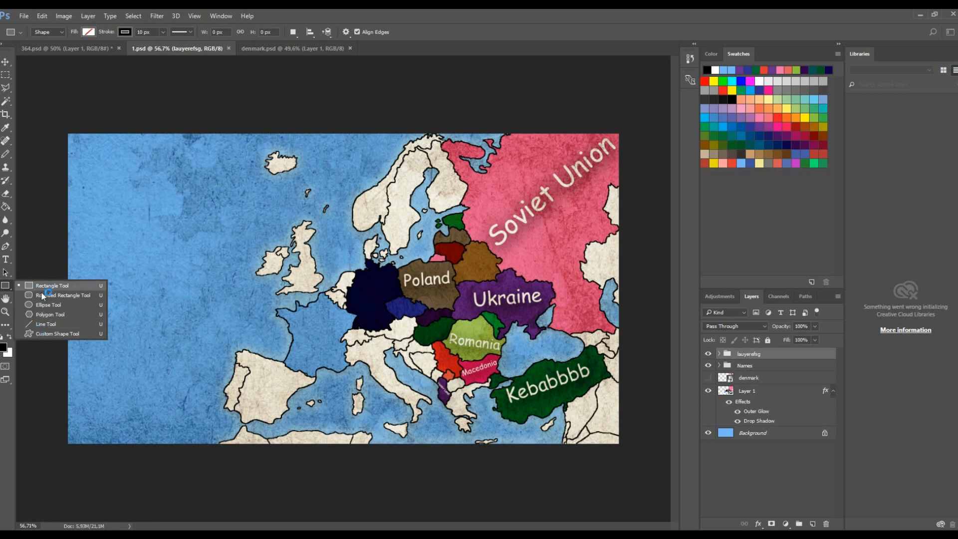
{"action": "left_click", "coordinate": [5, 208]}
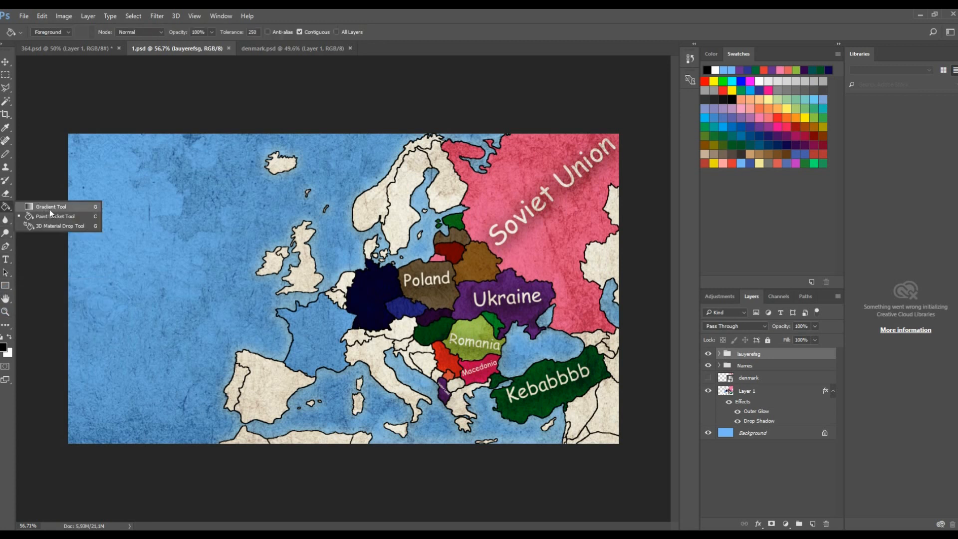
{"action": "left_click", "coordinate": [47, 210]}
{"action": "left_click", "coordinate": [5, 207]}
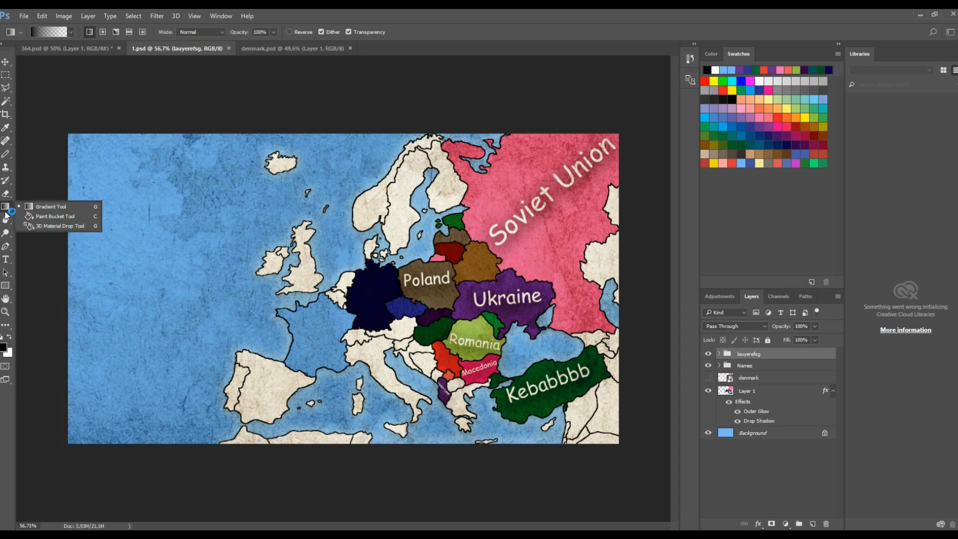
{"action": "left_click", "coordinate": [55, 225]}
{"action": "left_click", "coordinate": [5, 285]}
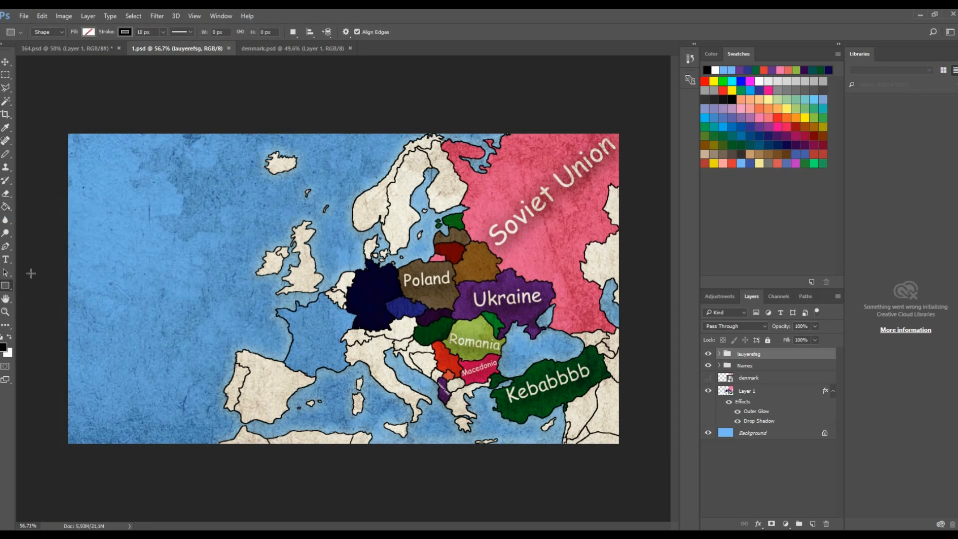
- Draw a rectangle about 540 by 1083 px over the eastern half of the map and fill it tan
{"action": "left_click_drag", "start_coordinate": [463, 134], "coordinate": [623, 448]}
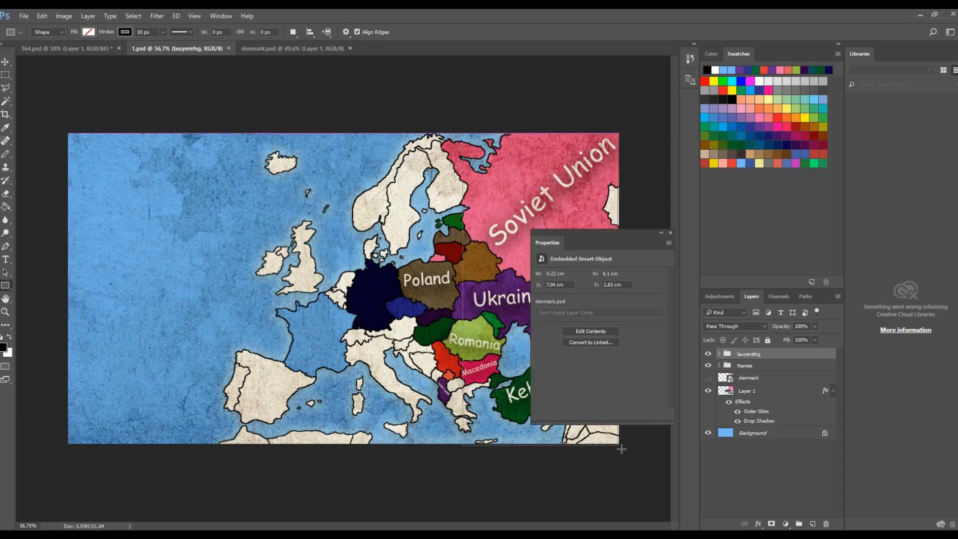
{"action": "left_click", "coordinate": [670, 233]}
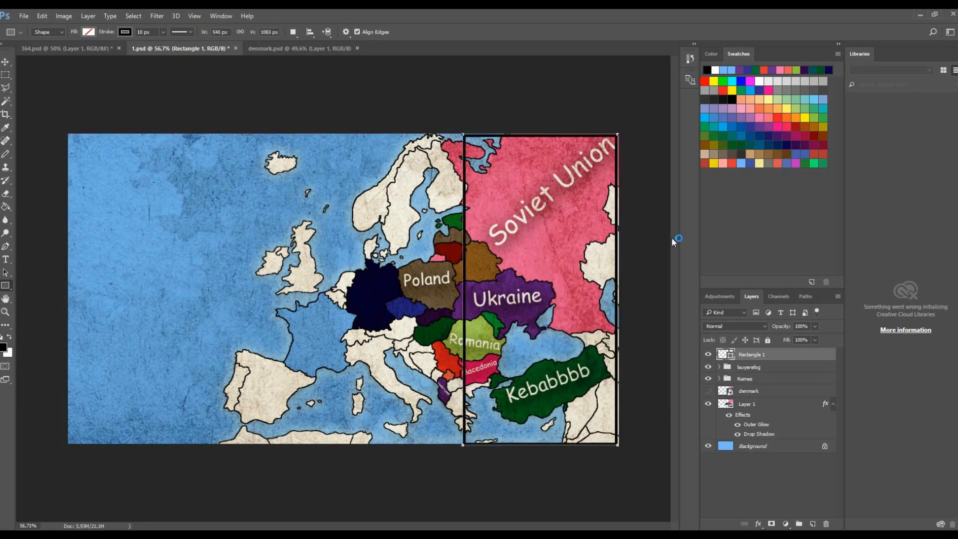
{"action": "left_click", "coordinate": [86, 33]}
{"action": "left_click", "coordinate": [131, 183]}
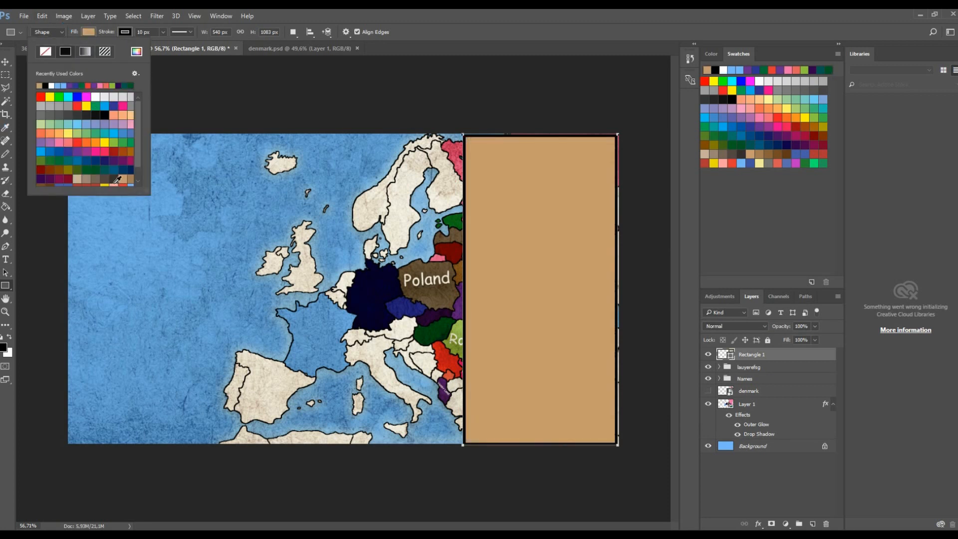
- Put the tan rectangle into a new group and draw a second rectangle over its upper half
{"action": "left_click", "coordinate": [5, 62]}
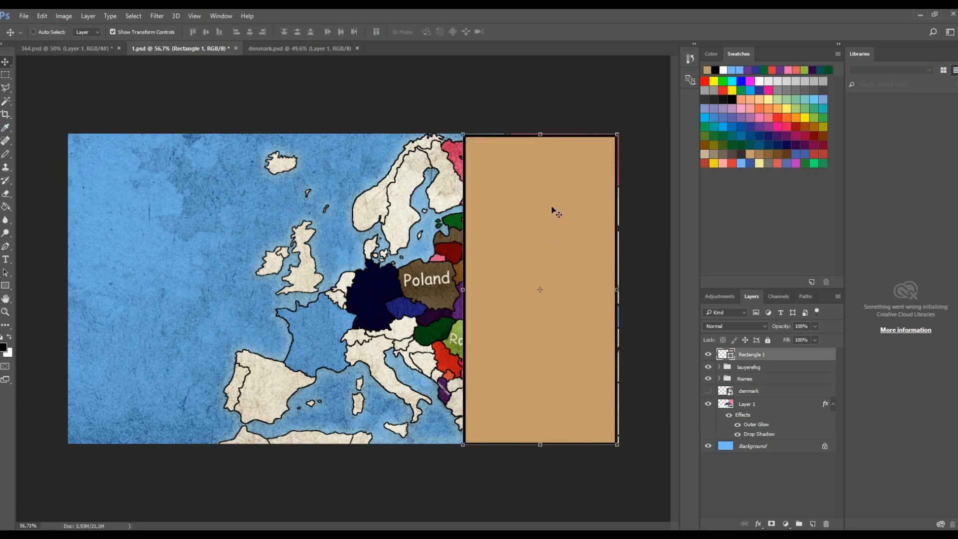
{"action": "left_click", "coordinate": [6, 285]}
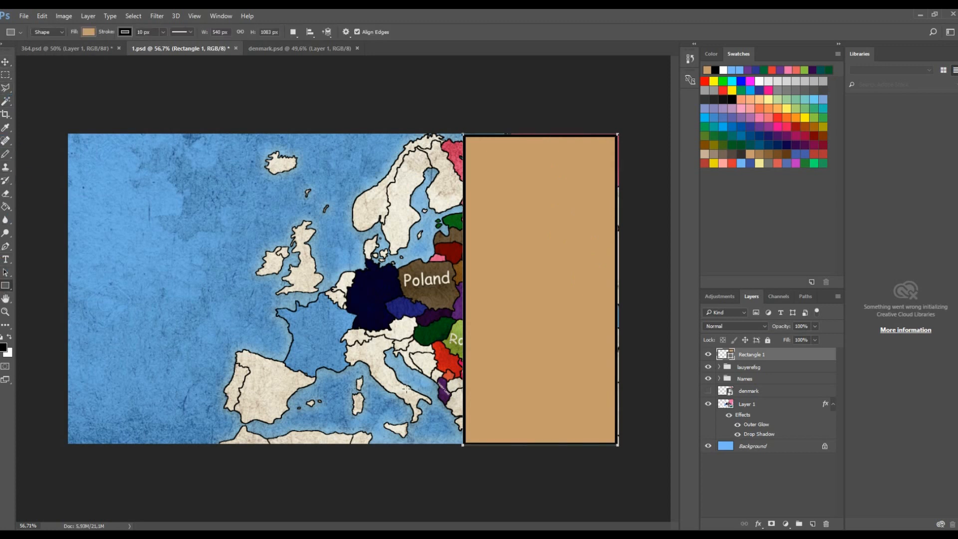
{"action": "left_click", "coordinate": [799, 524]}
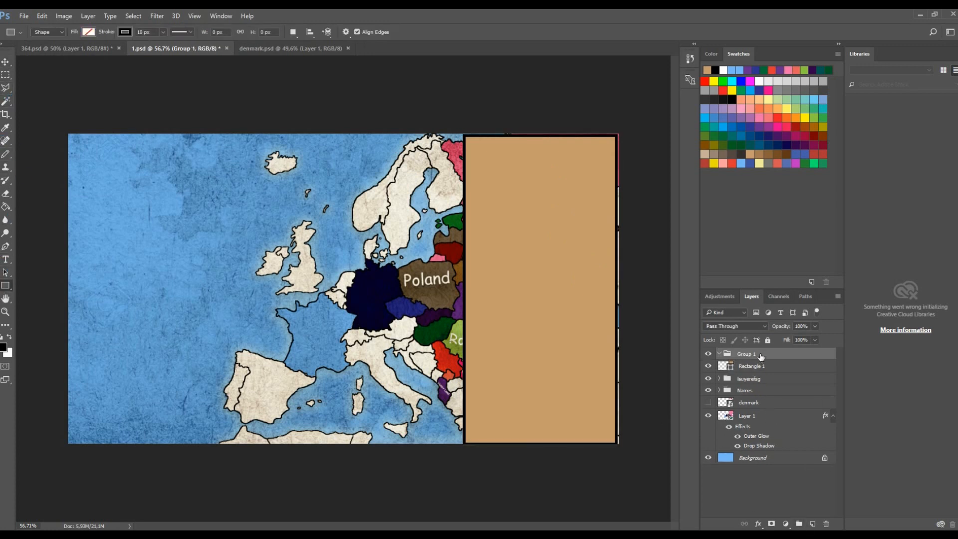
{"action": "left_click_drag", "start_coordinate": [736, 365], "coordinate": [755, 385]}
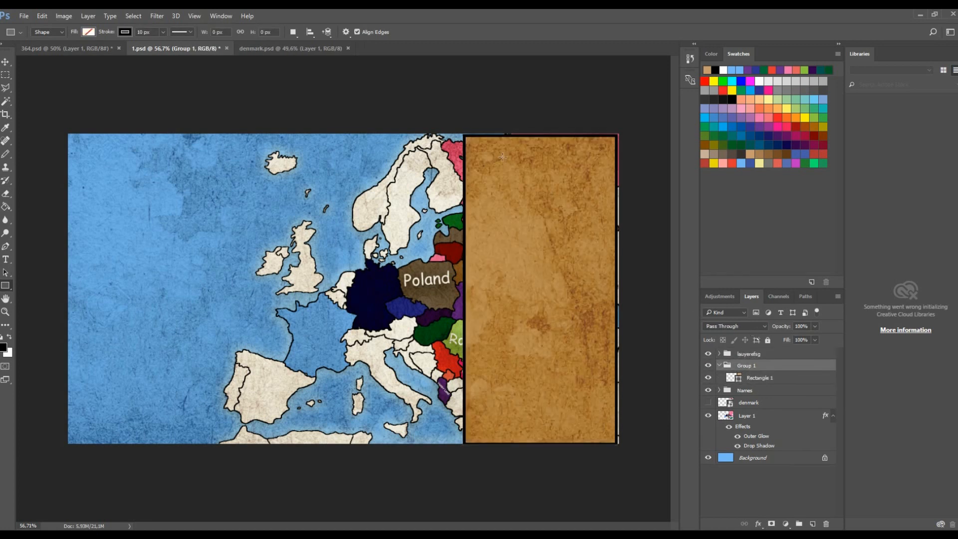
{"action": "mouse_move", "coordinate": [469, 145]}
{"action": "left_mouse_down"}
{"action": "mouse_move", "coordinate": [500, 151]}
{"action": "mouse_move", "coordinate": [620, 294]}
{"action": "left_mouse_up"}
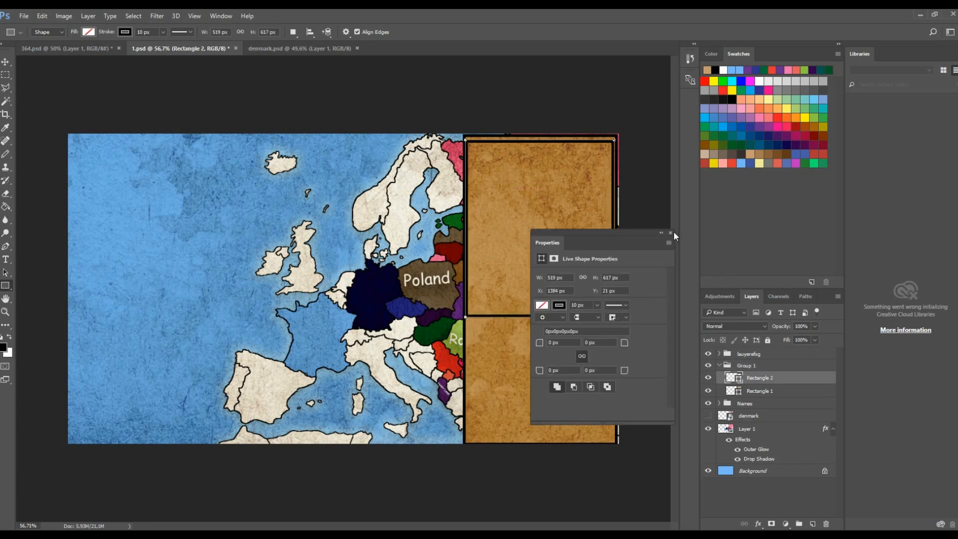
{"action": "left_click", "coordinate": [670, 232]}
- Undo the second rectangle, the group and the large tan rectangle
{"action": "key", "text": "ctrl+alt+z"}
{"action": "key", "text": "ctrl+alt+z"}
{"action": "key", "text": "ctrl+alt+z"}
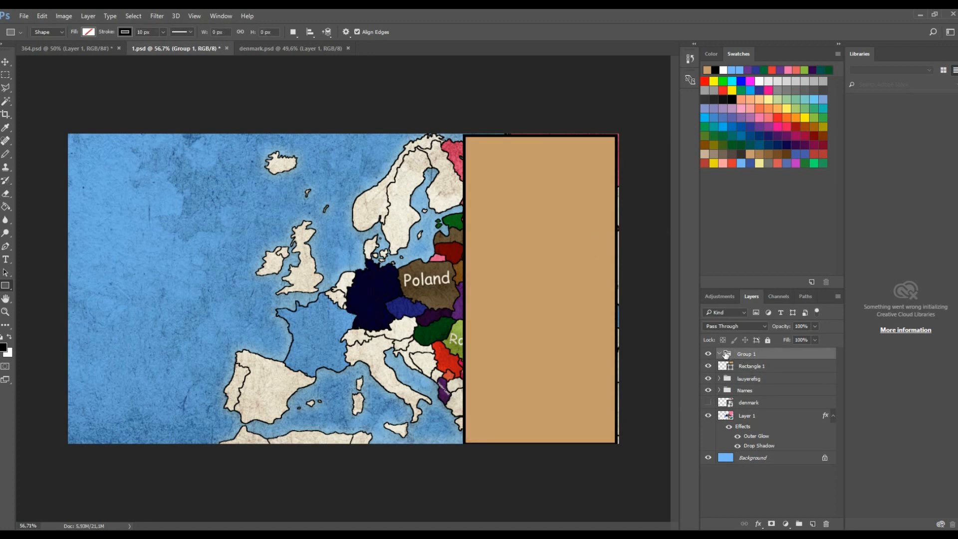
{"action": "key", "text": "ctrl+alt+z"}
{"action": "key", "text": "ctrl+alt+z"}
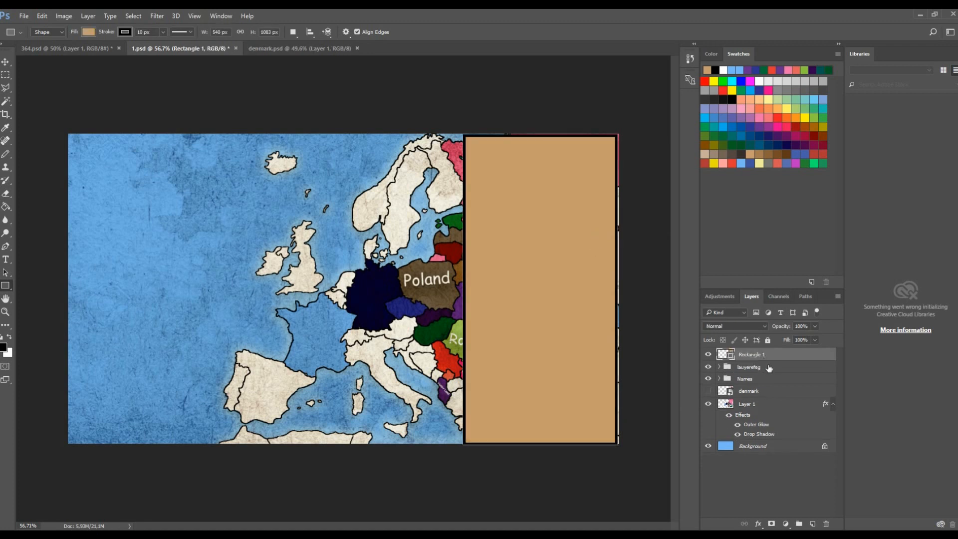
{"action": "left_click", "coordinate": [756, 366]}
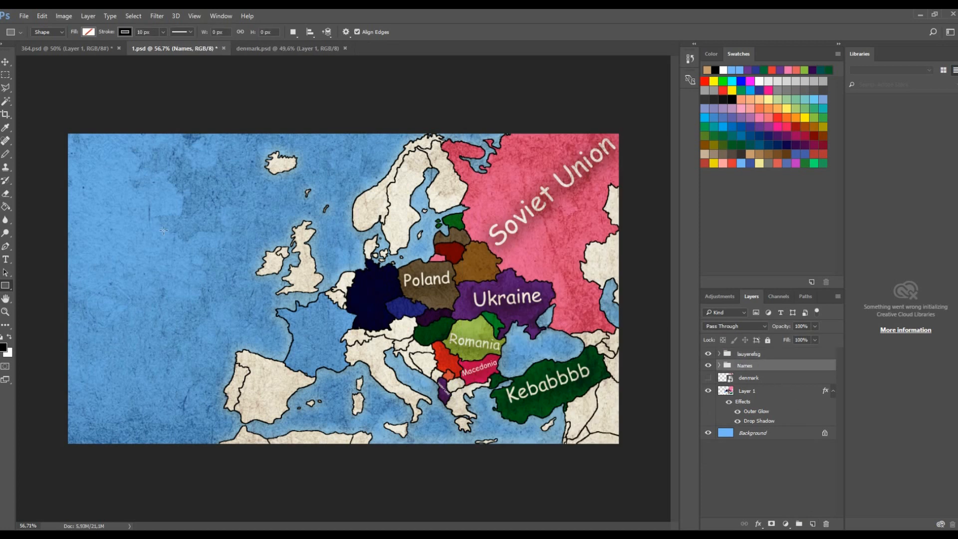
- Draw a rectangle about 393 by 447 px in the Atlantic on the map's left and fill it tan
{"action": "left_click_drag", "start_coordinate": [90, 224], "coordinate": [199, 347]}
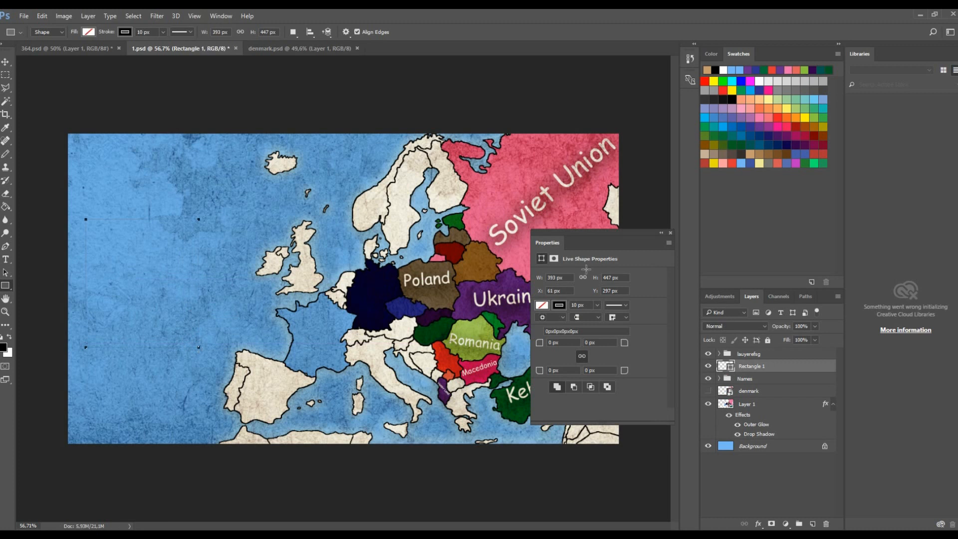
{"action": "left_click", "coordinate": [670, 233]}
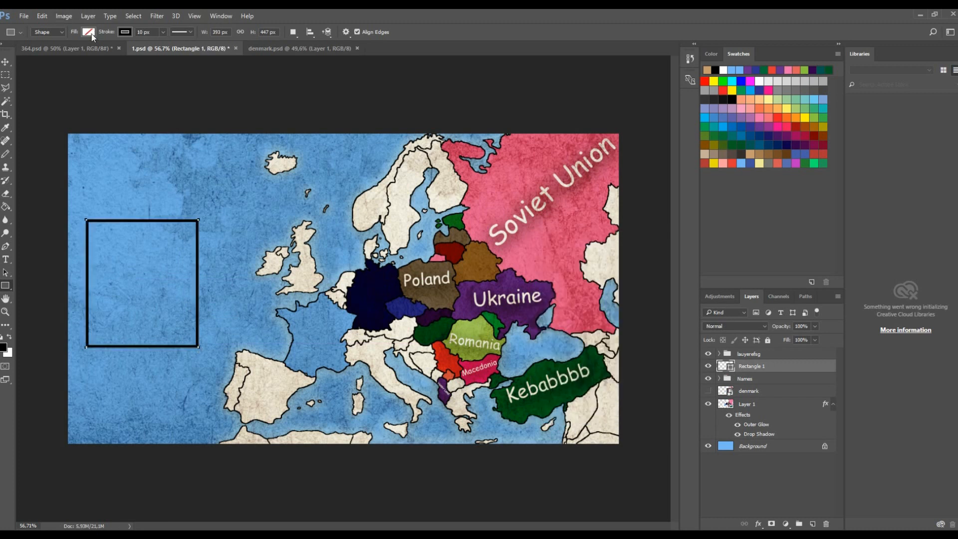
{"action": "left_click", "coordinate": [89, 31]}
{"action": "left_click", "coordinate": [127, 182]}
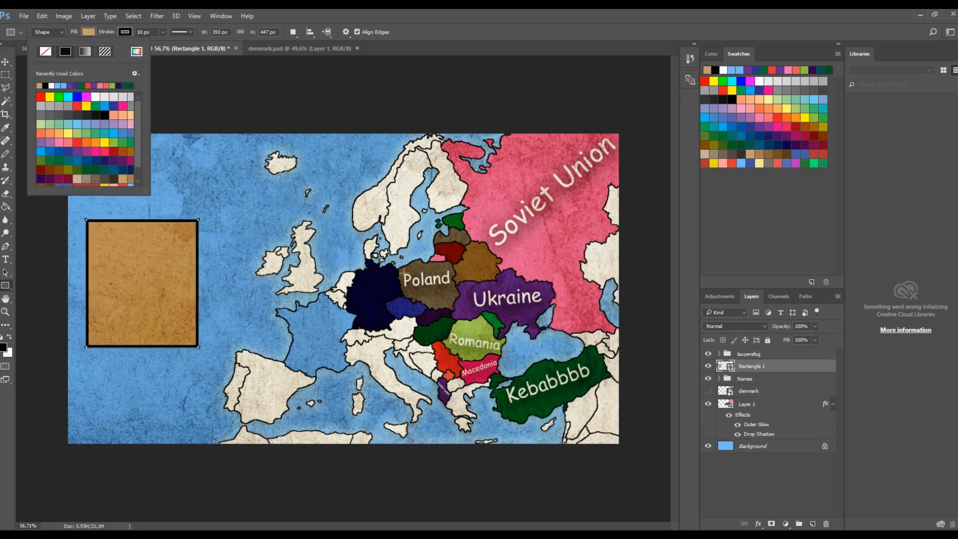
- Group the tan rectangle and draw a small rectangle about 167 by 54 px on its upper-left edge
{"action": "left_click", "coordinate": [800, 523]}
{"action": "left_click", "coordinate": [799, 523]}
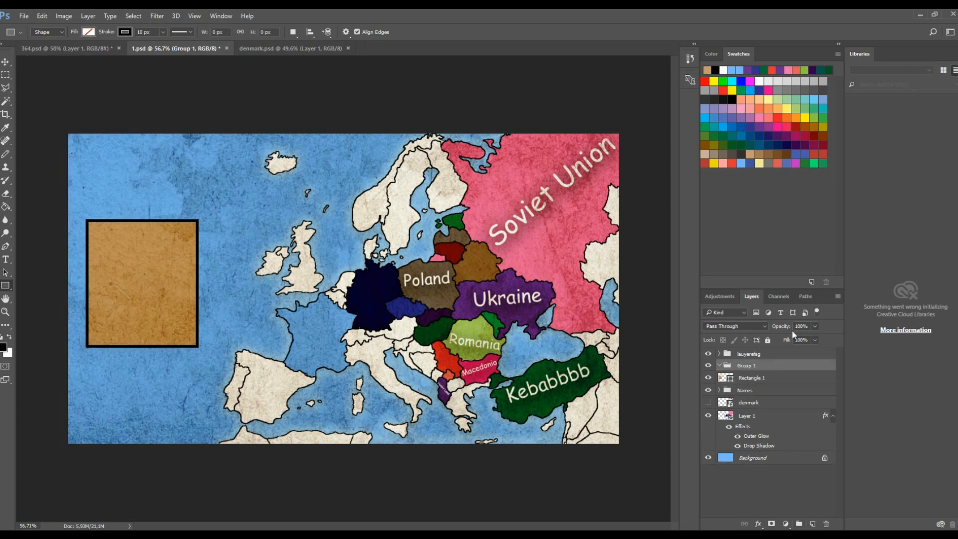
{"action": "left_click", "coordinate": [756, 378]}
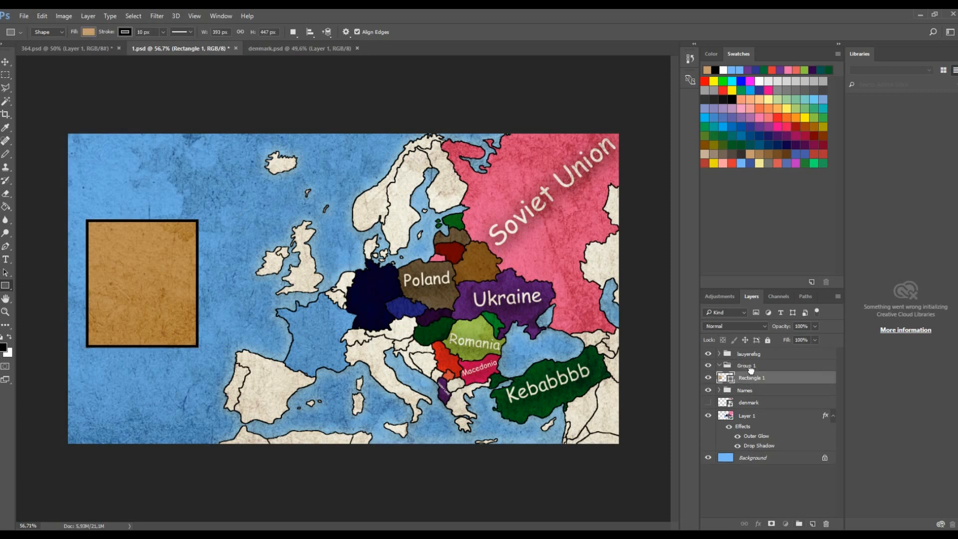
{"action": "key", "text": "ctrl+0"}
{"action": "scroll", "coordinate": [373, 491], "scroll_direction": "up", "scroll_amount": 1}
{"action": "left_click_drag", "start_coordinate": [357, 526], "coordinate": [306, 527]}
{"action": "scroll", "coordinate": [254, 265], "scroll_direction": "up", "scroll_amount": 1}
{"action": "scroll", "coordinate": [254, 265], "scroll_direction": "up", "scroll_amount": 5}
{"action": "left_click_drag", "start_coordinate": [130, 189], "coordinate": [299, 245]}
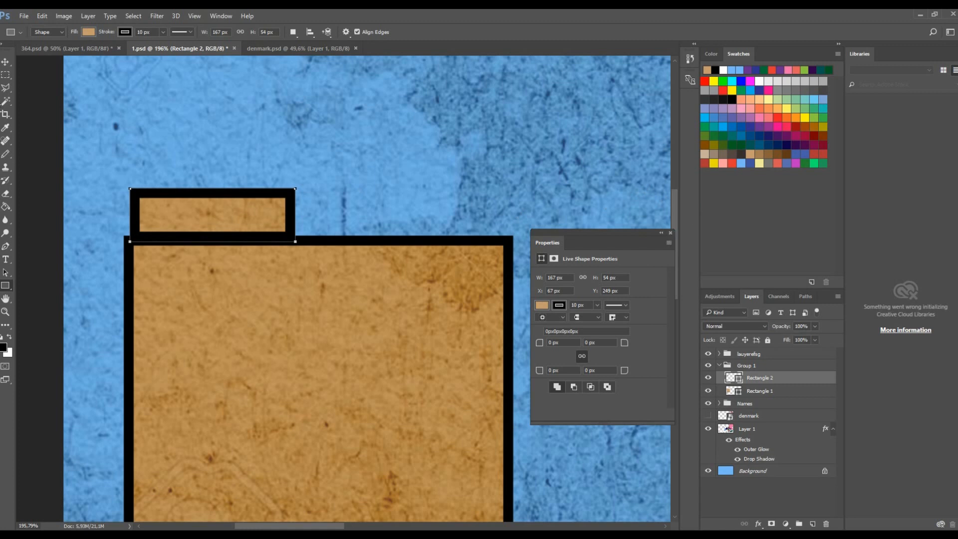
- Transform the small rectangle to about 173 by 119 px, sitting on the big rectangle's top-left corner
{"action": "key", "text": "ctrl+t"}
{"action": "left_click_drag", "start_coordinate": [213, 189], "coordinate": [213, 127]}
{"action": "left_click_drag", "start_coordinate": [138, 190], "coordinate": [132, 190]}
{"action": "mouse_move", "coordinate": [212, 248]}
{"action": "left_mouse_down"}
{"action": "mouse_move", "coordinate": [212, 239]}
{"action": "mouse_move", "coordinate": [213, 251]}
{"action": "left_mouse_up"}
{"action": "left_click", "coordinate": [442, 31]}
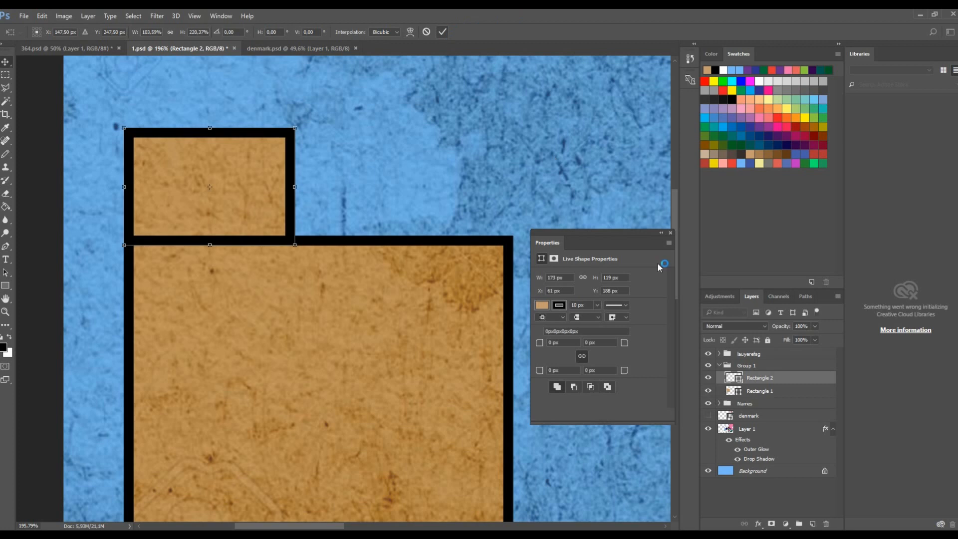
{"action": "left_click", "coordinate": [671, 233]}
{"action": "left_click_drag", "start_coordinate": [299, 188], "coordinate": [305, 187]}
{"action": "left_click", "coordinate": [444, 32]}
- Draw a third rectangle beside the upper block and transform it into a short strip along the big rectangle's top edge
{"action": "scroll", "coordinate": [258, 186], "scroll_direction": "down", "scroll_amount": 5}
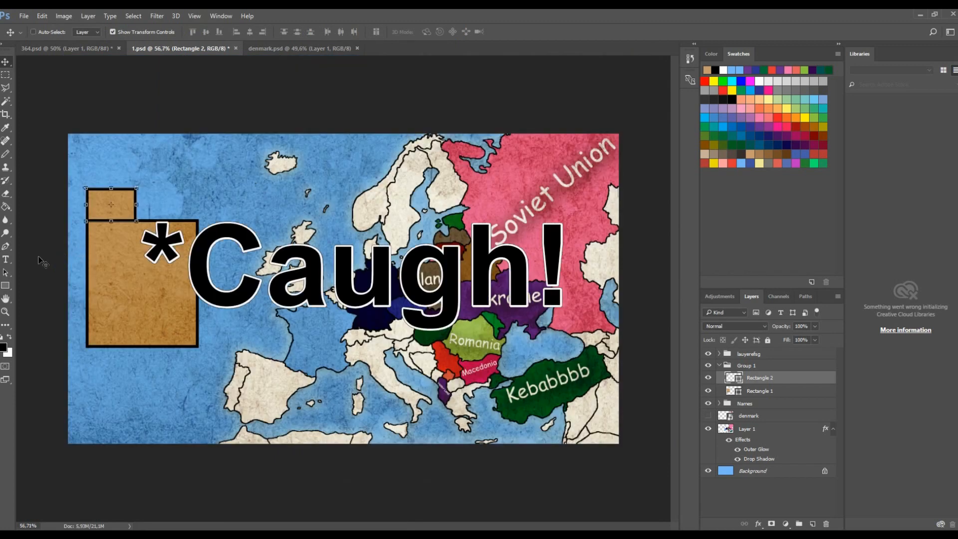
{"action": "scroll", "coordinate": [138, 206], "scroll_direction": "up", "scroll_amount": 5}
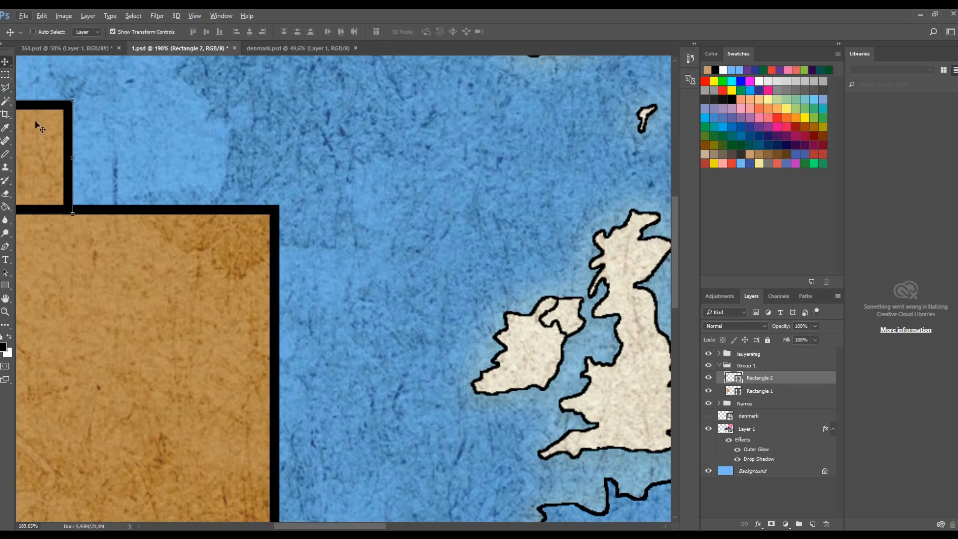
{"action": "left_click", "coordinate": [4, 287]}
{"action": "left_click_drag", "start_coordinate": [72, 154], "coordinate": [256, 203]}
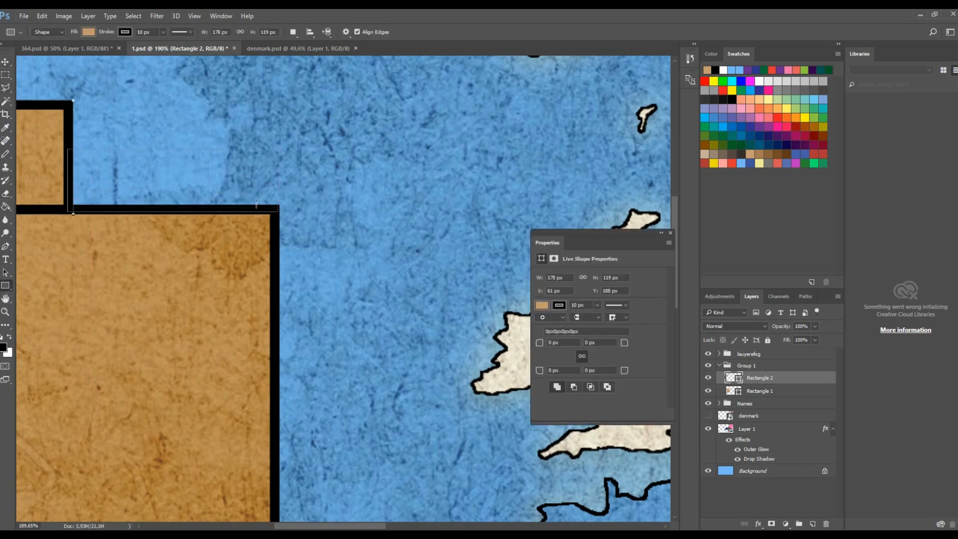
{"action": "left_click", "coordinate": [5, 62]}
{"action": "scroll", "coordinate": [68, 170], "scroll_direction": "up", "scroll_amount": 5}
{"action": "left_click_drag", "start_coordinate": [67, 195], "coordinate": [58, 195]}
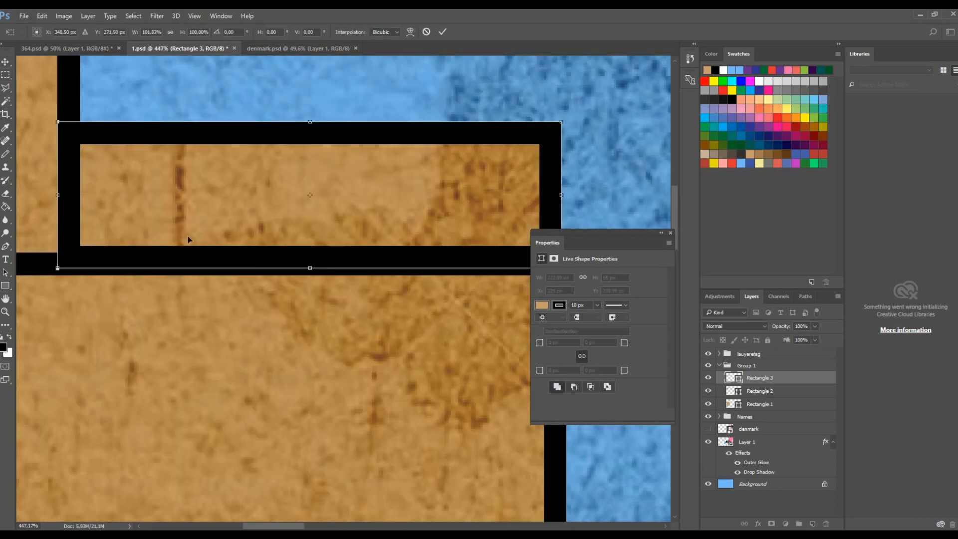
{"action": "left_click_drag", "start_coordinate": [318, 272], "coordinate": [318, 275]}
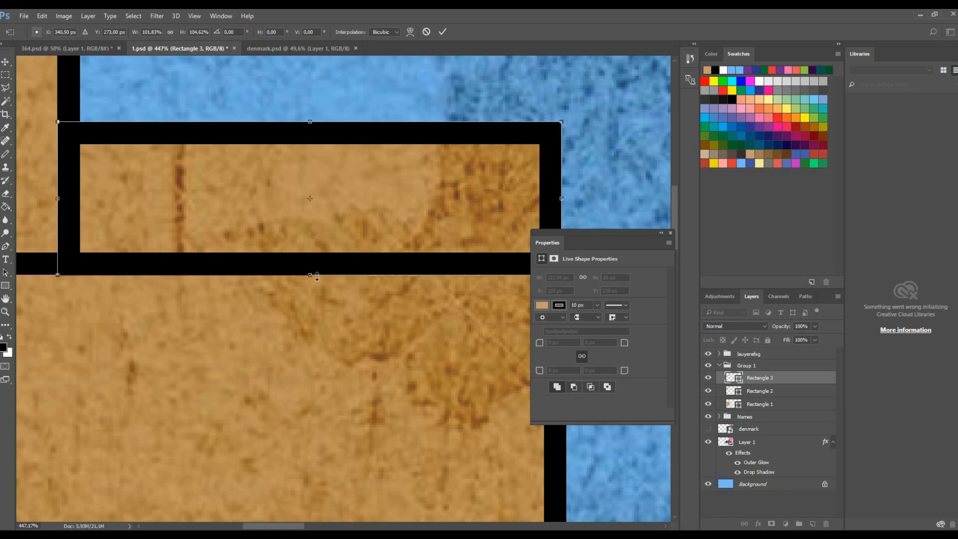
{"action": "scroll", "coordinate": [313, 230], "scroll_direction": "down", "scroll_amount": 5}
{"action": "left_click", "coordinate": [671, 233]}
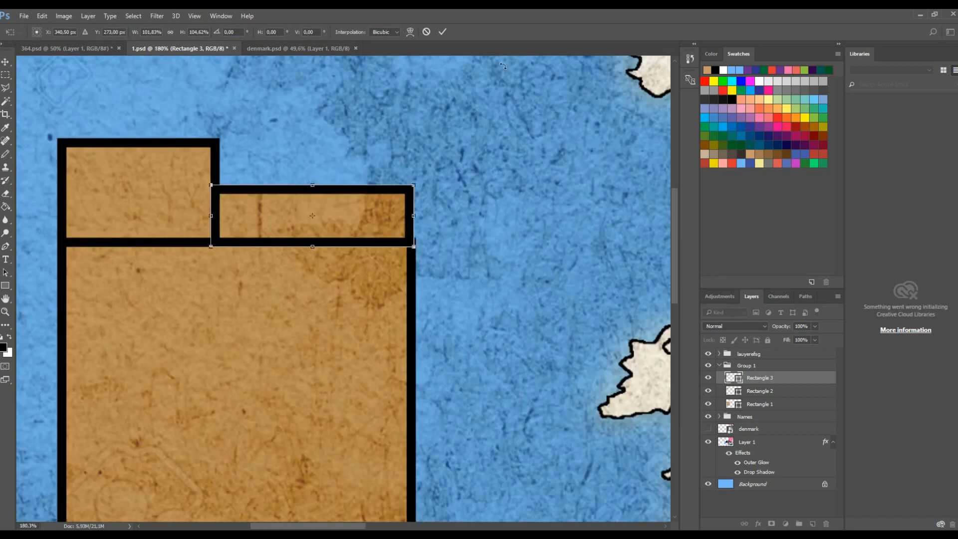
{"action": "left_click", "coordinate": [442, 32]}
- Draw a fourth rectangle about 379 by 76 px along the big rectangle's bottom edge
{"action": "scroll", "coordinate": [394, 102], "scroll_direction": "down", "scroll_amount": 4}
{"action": "scroll", "coordinate": [357, 205], "scroll_direction": "up", "scroll_amount": 2}
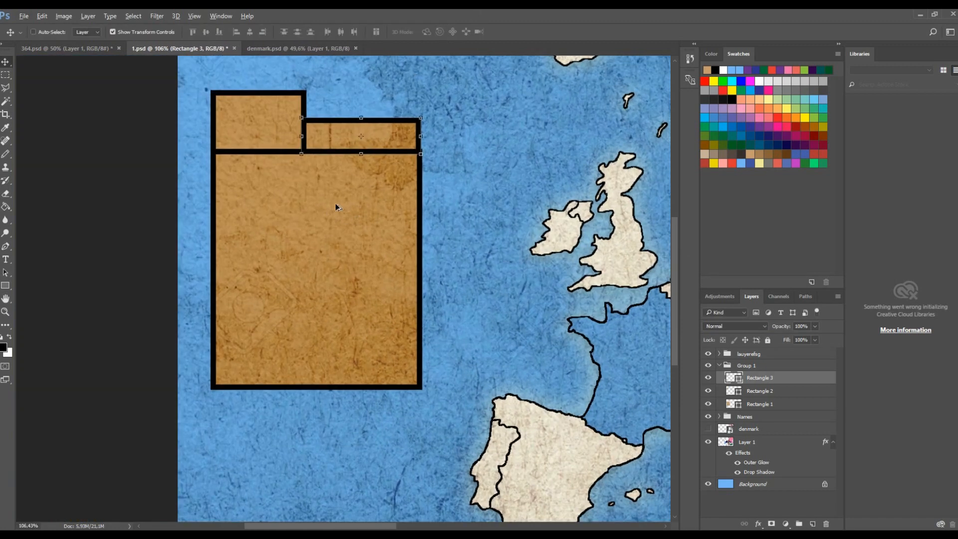
{"action": "scroll", "coordinate": [335, 207], "scroll_direction": "down", "scroll_amount": 3}
{"action": "scroll", "coordinate": [235, 264], "scroll_direction": "up", "scroll_amount": 2}
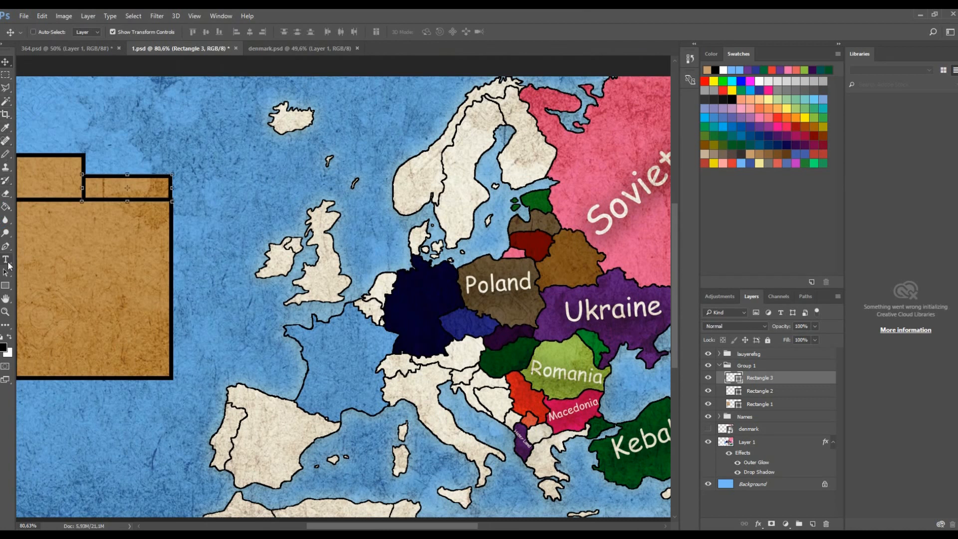
{"action": "left_click", "coordinate": [5, 286]}
{"action": "left_click_drag", "start_coordinate": [405, 526], "coordinate": [348, 525]}
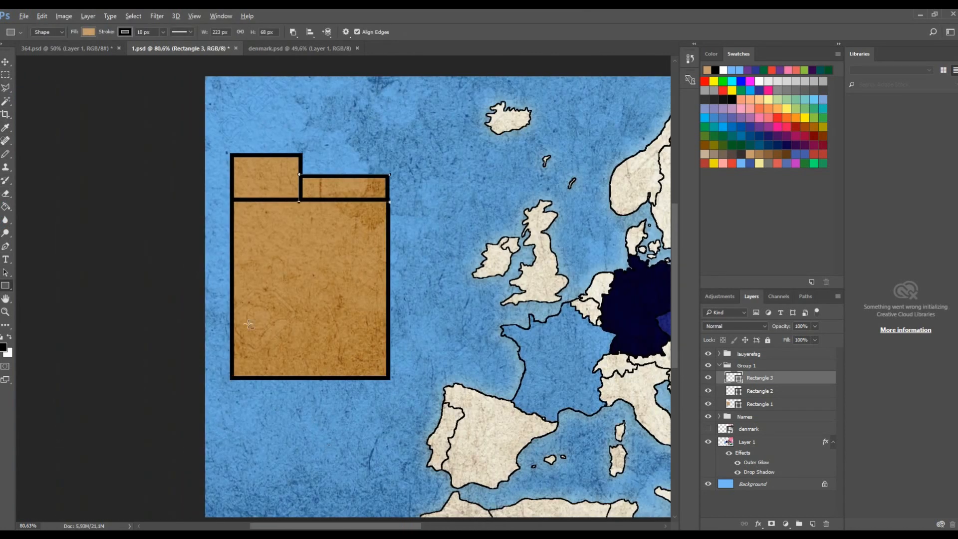
{"action": "scroll", "coordinate": [248, 324], "scroll_direction": "up", "scroll_amount": 4}
{"action": "left_click_drag", "start_coordinate": [211, 379], "coordinate": [612, 459]}
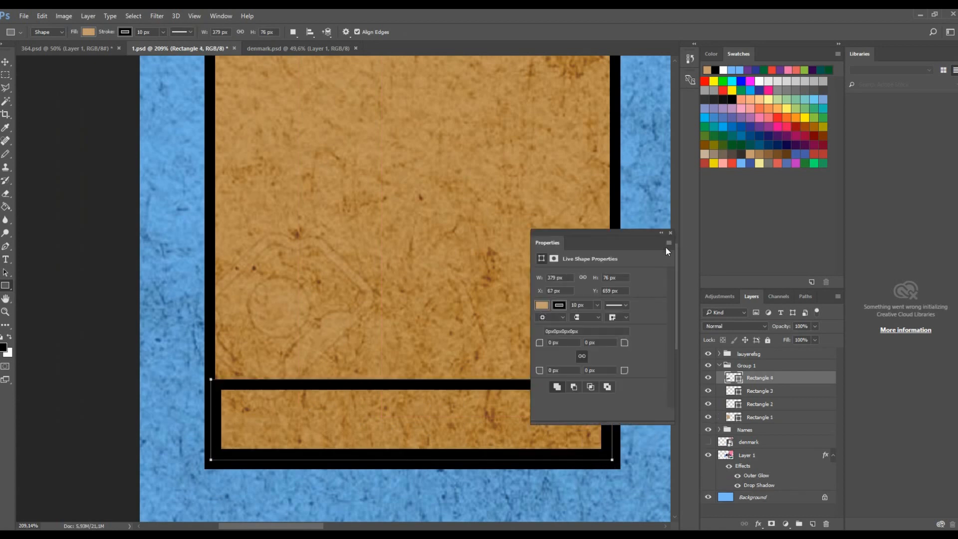
- Stretch the bottom strip's left and right sides to line up with the big rectangle's outer edges
{"action": "left_click", "coordinate": [670, 232]}
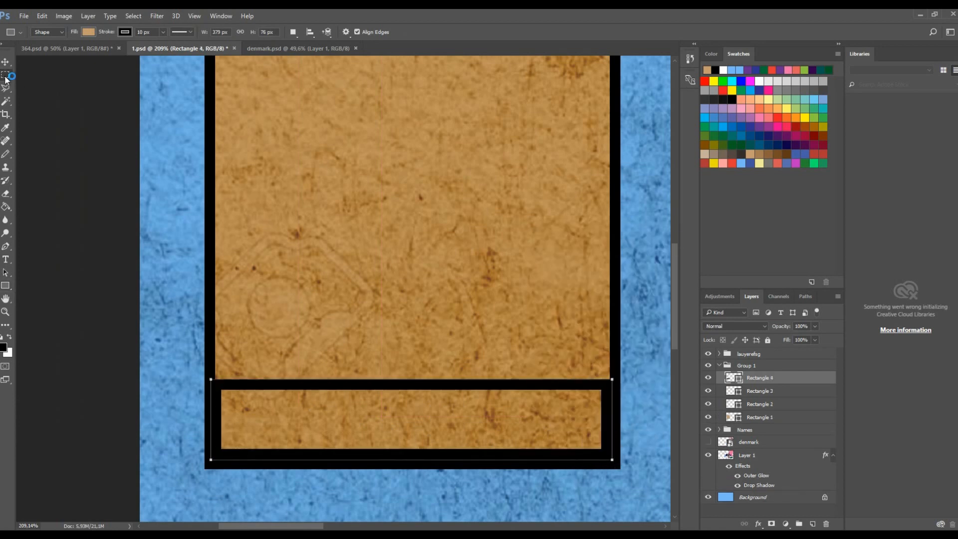
{"action": "key", "text": "v"}
{"action": "scroll", "coordinate": [427, 409], "scroll_direction": "up", "scroll_amount": 2}
{"action": "scroll", "coordinate": [427, 408], "scroll_direction": "up", "scroll_amount": 1}
{"action": "left_click_drag", "start_coordinate": [427, 409], "coordinate": [426, 426]}
{"action": "left_click_drag", "start_coordinate": [90, 351], "coordinate": [79, 354]}
{"action": "scroll", "coordinate": [128, 346], "scroll_direction": "down", "scroll_amount": 2}
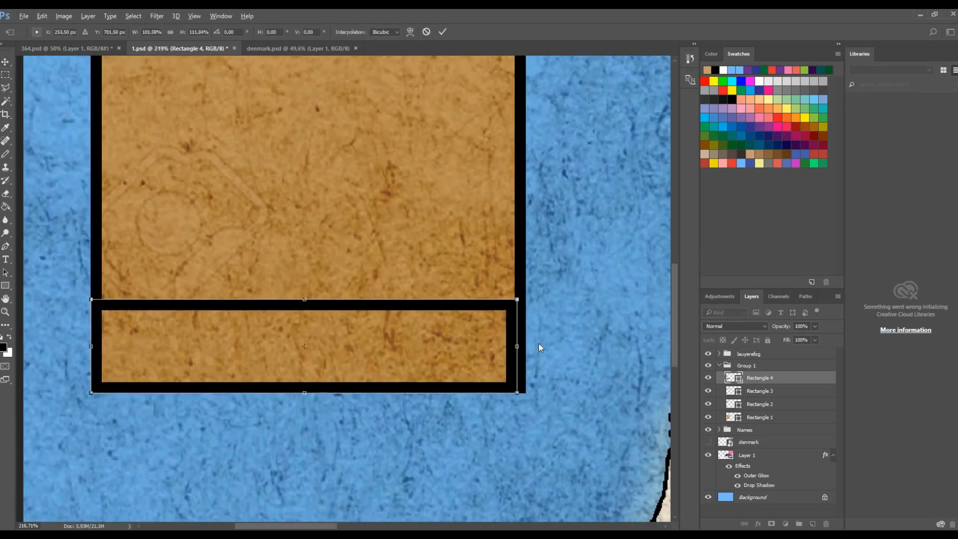
{"action": "left_click_drag", "start_coordinate": [526, 350], "coordinate": [534, 350]}
{"action": "left_click", "coordinate": [451, 32]}
- Raise the bottom strip's top edge slightly to make the strip taller
{"action": "scroll", "coordinate": [433, 180], "scroll_direction": "down", "scroll_amount": 3}
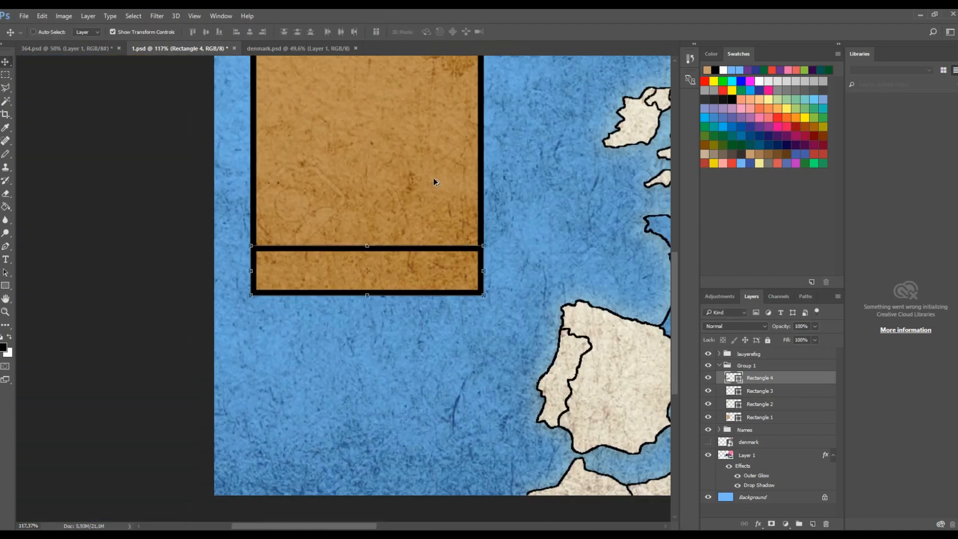
{"action": "left_click_drag", "start_coordinate": [370, 252], "coordinate": [371, 233]}
{"action": "key", "text": "Return"}
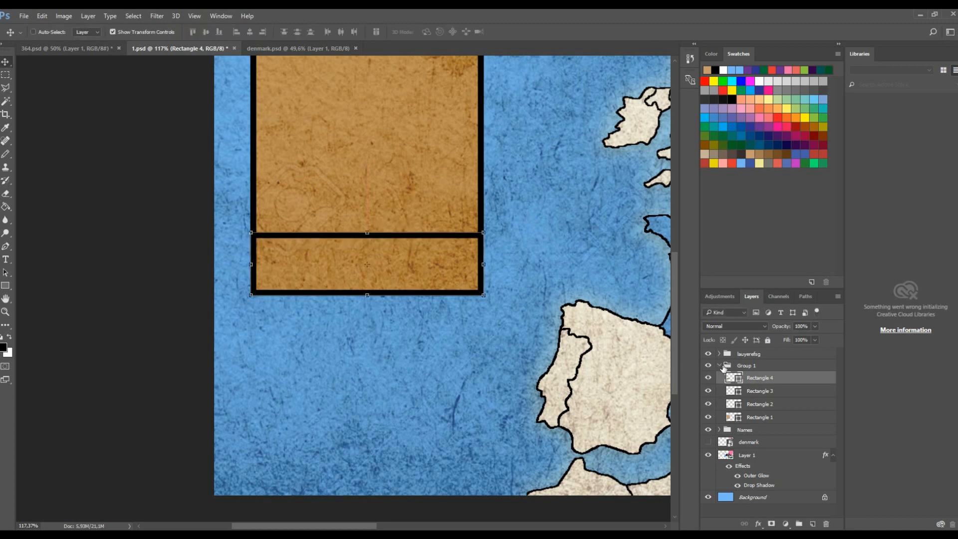
- Spot-heal the faint swirl mark on the texture layer in the open sea west of the map
{"action": "left_click", "coordinate": [723, 367]}
{"action": "left_click", "coordinate": [709, 365]}
{"action": "left_click", "coordinate": [719, 365]}
{"action": "scroll", "coordinate": [352, 288], "scroll_direction": "down", "scroll_amount": 4}
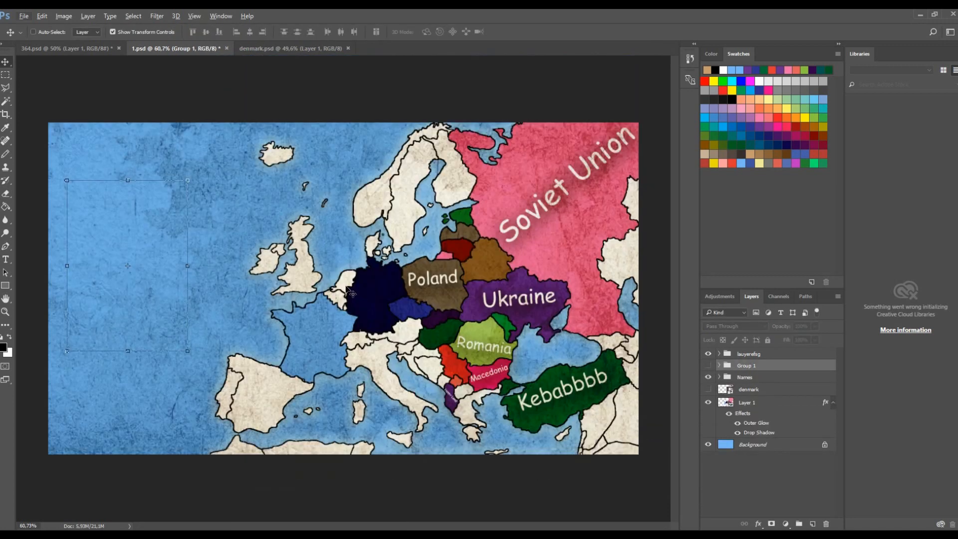
{"action": "left_click", "coordinate": [741, 354]}
{"action": "left_click", "coordinate": [708, 353]}
{"action": "left_click", "coordinate": [707, 353]}
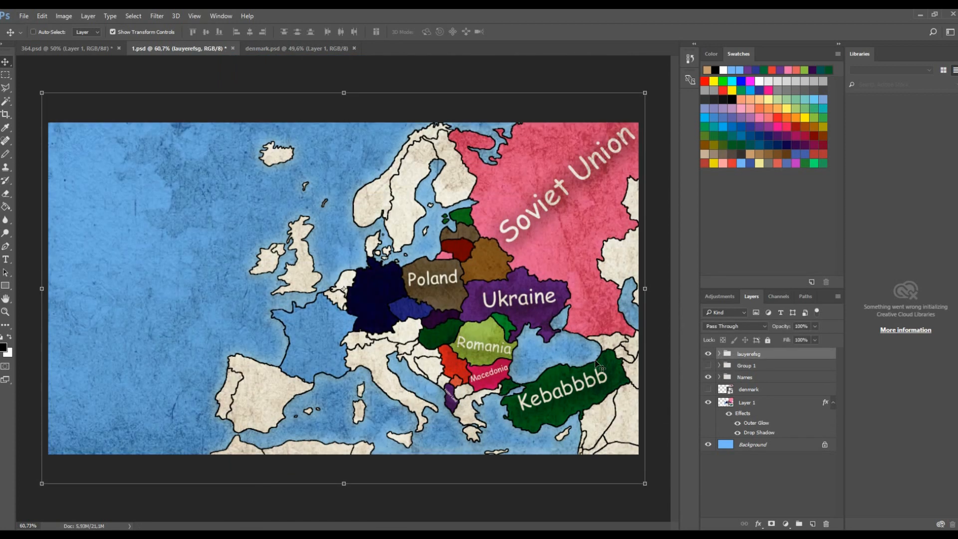
{"action": "scroll", "coordinate": [26, 292], "scroll_direction": "up", "scroll_amount": 5}
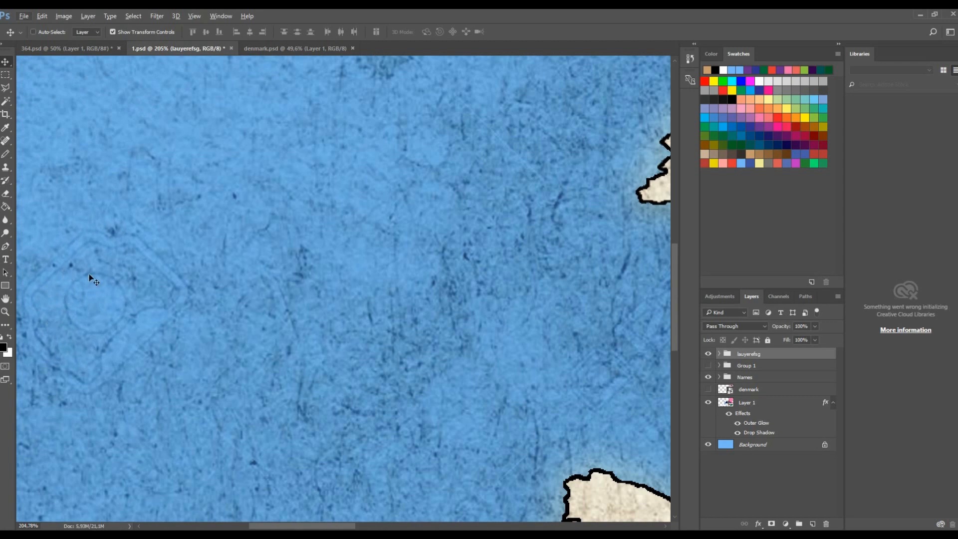
{"action": "left_click_drag", "start_coordinate": [327, 526], "coordinate": [293, 526]}
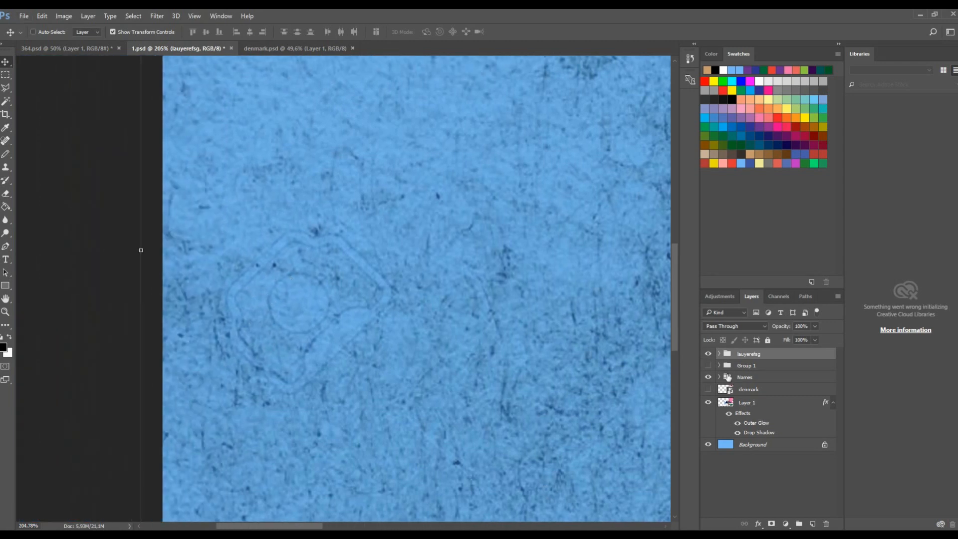
{"action": "left_click", "coordinate": [719, 353]}
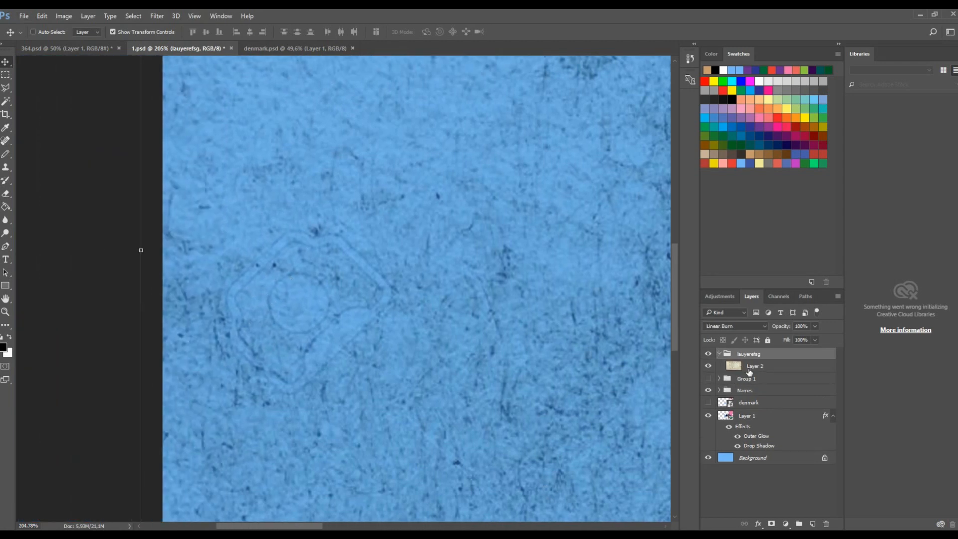
{"action": "left_click", "coordinate": [754, 365]}
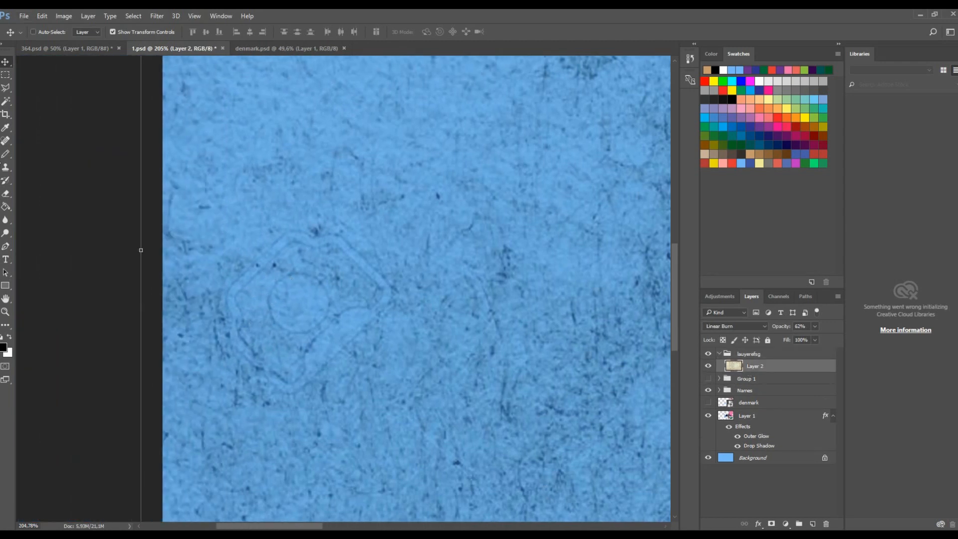
{"action": "left_click", "coordinate": [5, 143]}
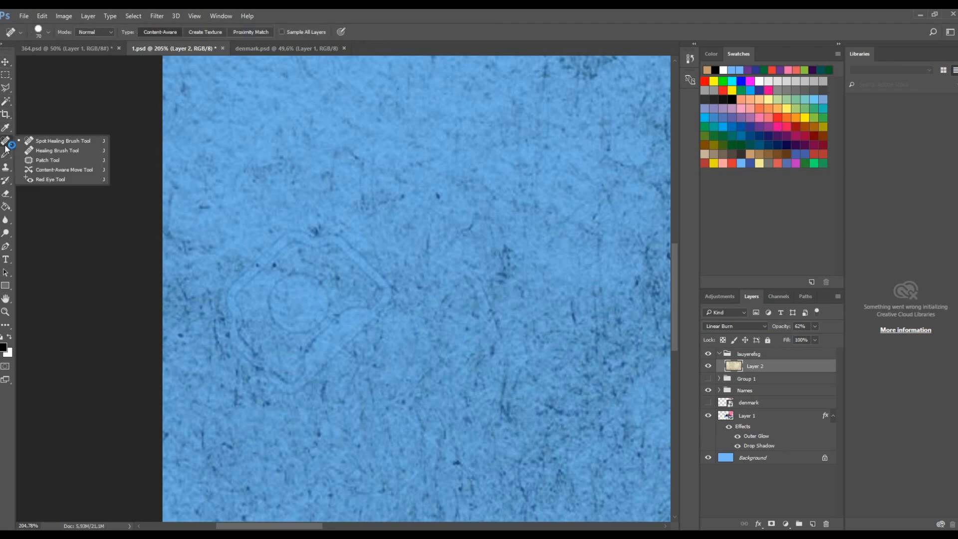
{"action": "left_click", "coordinate": [5, 144]}
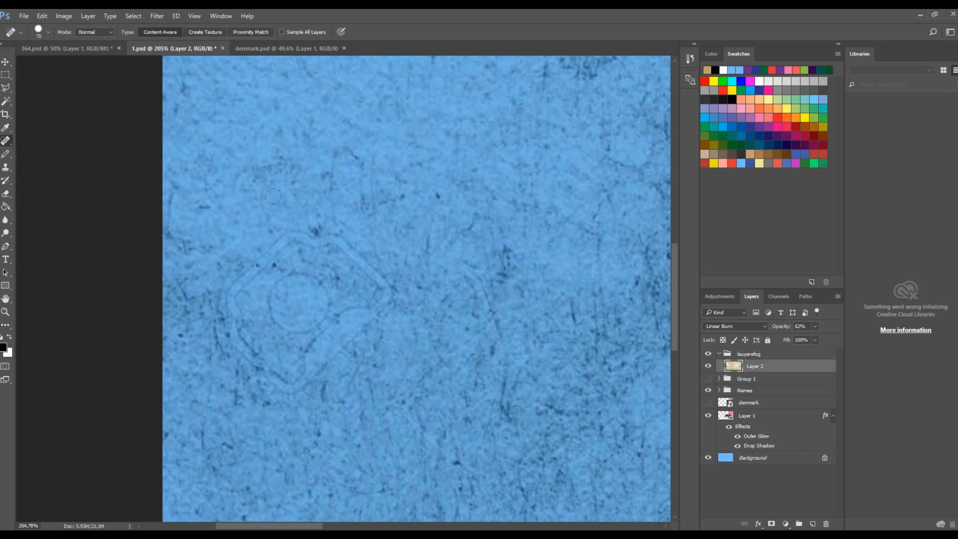
{"action": "mouse_move", "coordinate": [318, 245]}
{"action": "left_mouse_down"}
{"action": "mouse_move", "coordinate": [239, 302]}
{"action": "mouse_move", "coordinate": [227, 339]}
{"action": "mouse_move", "coordinate": [269, 371]}
{"action": "mouse_move", "coordinate": [374, 343]}
{"action": "mouse_move", "coordinate": [404, 282]}
{"action": "mouse_move", "coordinate": [310, 302]}
{"action": "mouse_move", "coordinate": [360, 316]}
{"action": "left_mouse_up"}
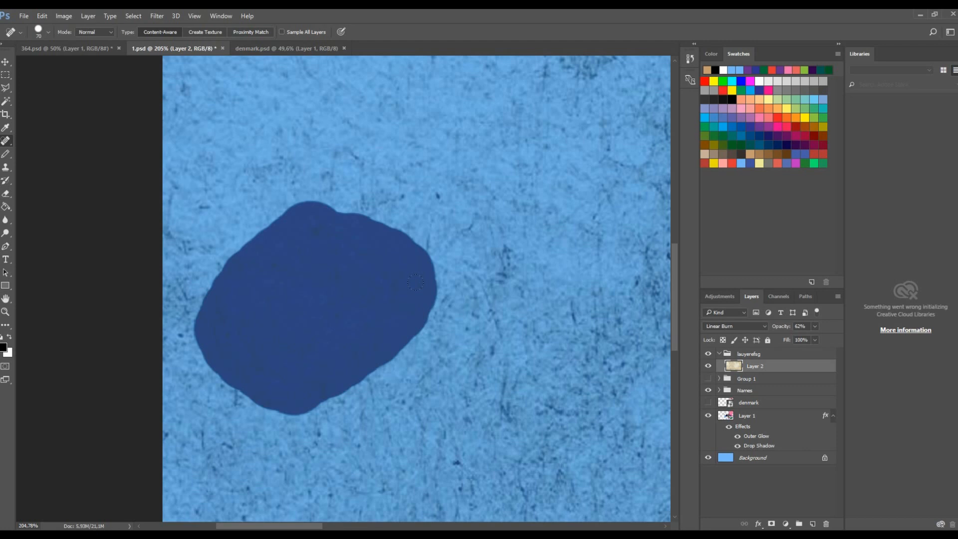
- Scale the tan block group up to about 126% and move it against the map's left edge
{"action": "scroll", "coordinate": [308, 290], "scroll_direction": "down", "scroll_amount": 6}
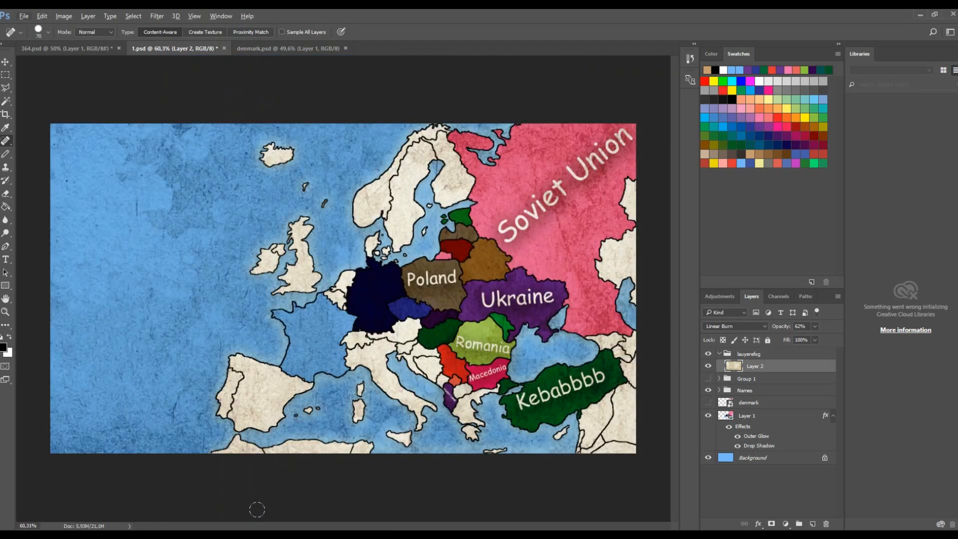
{"action": "scroll", "coordinate": [108, 466], "scroll_direction": "up", "scroll_amount": 3}
{"action": "scroll", "coordinate": [155, 417], "scroll_direction": "down", "scroll_amount": 3}
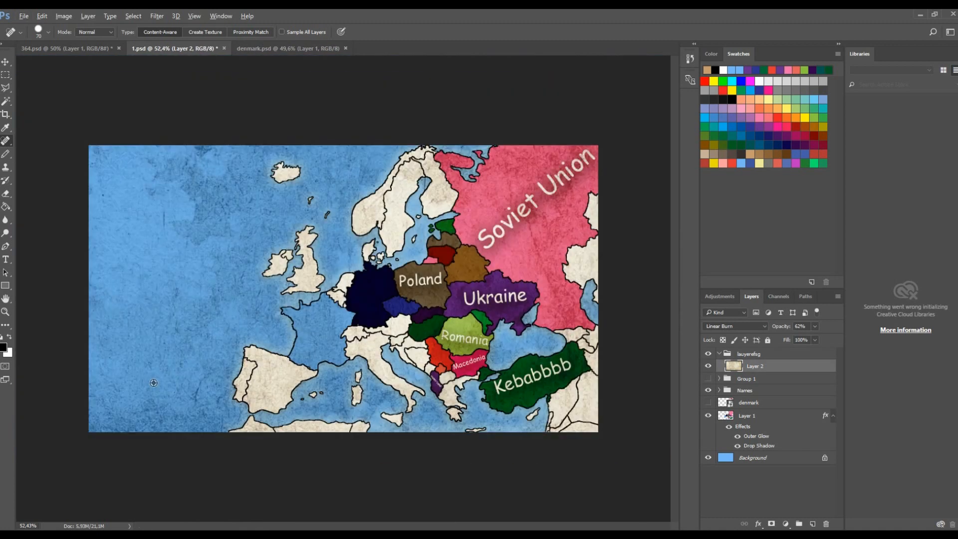
{"action": "scroll", "coordinate": [411, 333], "scroll_direction": "up", "scroll_amount": 2}
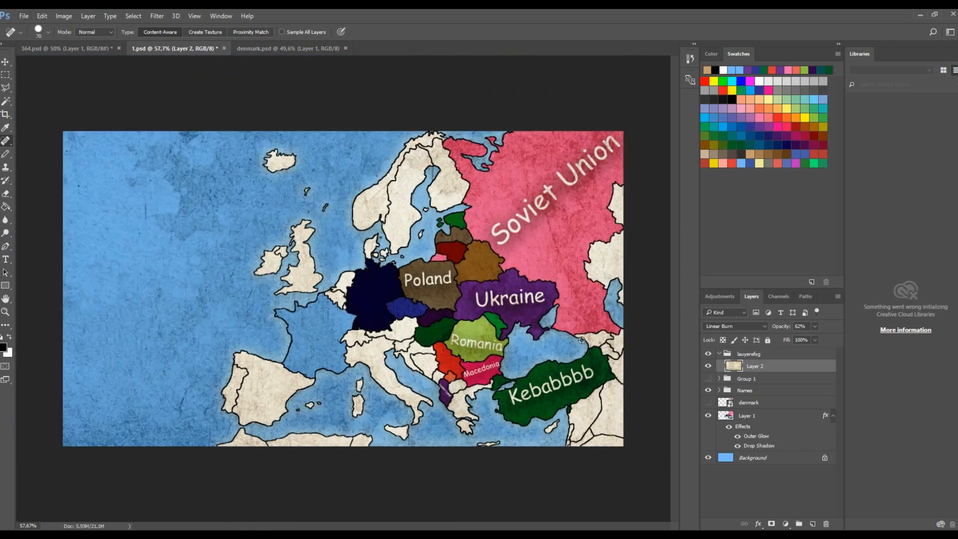
{"action": "scroll", "coordinate": [271, 374], "scroll_direction": "down", "scroll_amount": 3}
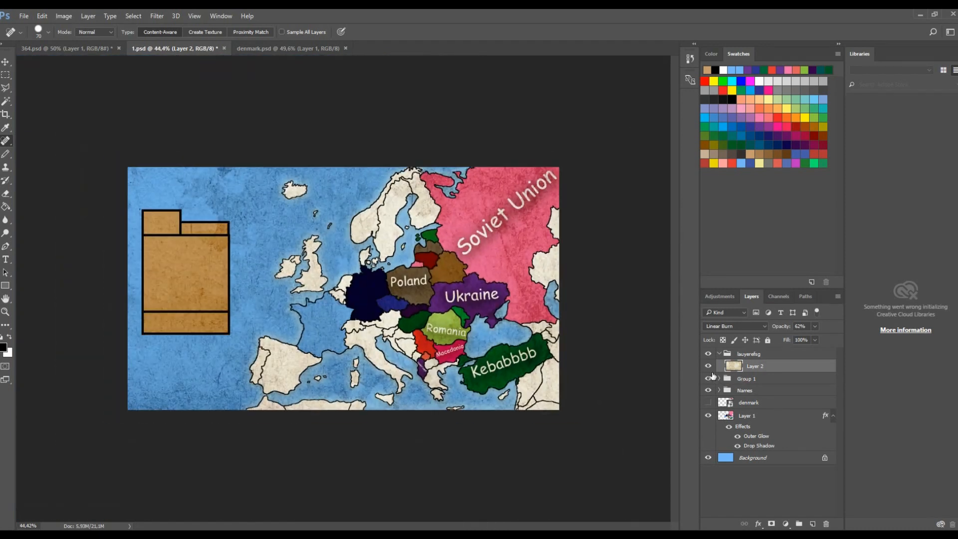
{"action": "scroll", "coordinate": [119, 269], "scroll_direction": "up", "scroll_amount": 4}
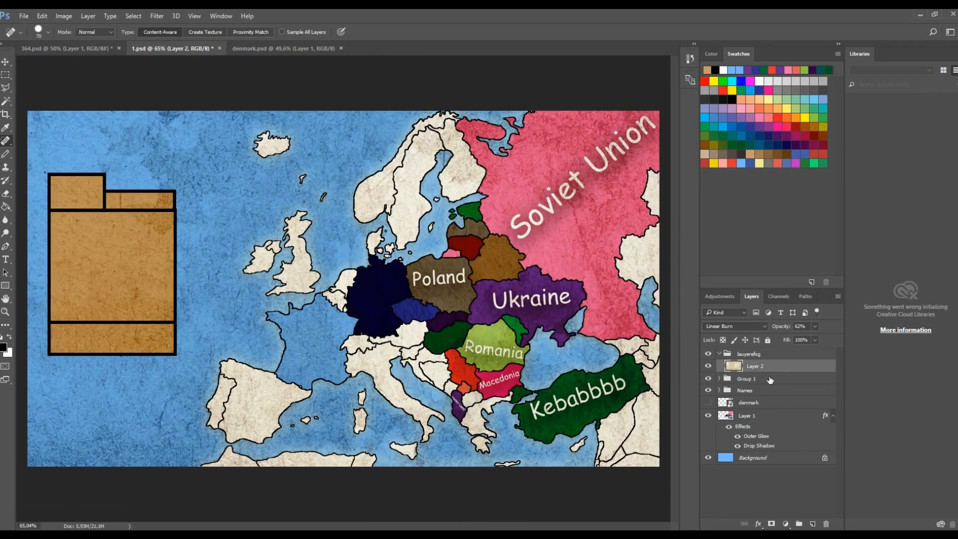
{"action": "left_click", "coordinate": [768, 378]}
{"action": "left_click", "coordinate": [5, 61]}
{"action": "scroll", "coordinate": [141, 161], "scroll_direction": "down", "scroll_amount": 2}
{"action": "left_click_drag", "start_coordinate": [221, 206], "coordinate": [251, 174]}
{"action": "left_click_drag", "start_coordinate": [228, 196], "coordinate": [215, 233]}
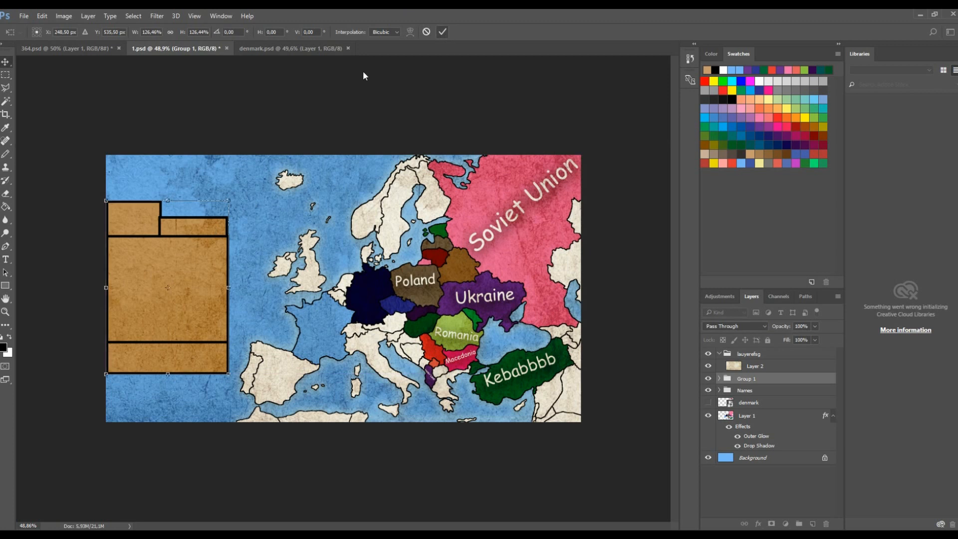
{"action": "key", "text": "Return"}
- Stretch the short top strip upward so it matches the height of the upper-left block
{"action": "scroll", "coordinate": [343, 287], "scroll_direction": "up", "scroll_amount": 2}
{"action": "left_click", "coordinate": [720, 380]}
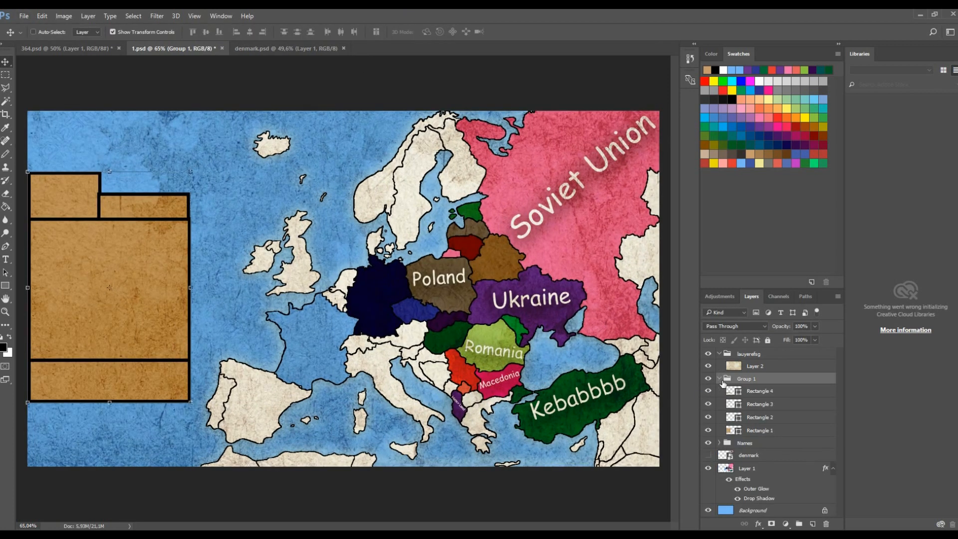
{"action": "left_click", "coordinate": [759, 392]}
{"action": "left_click", "coordinate": [767, 406]}
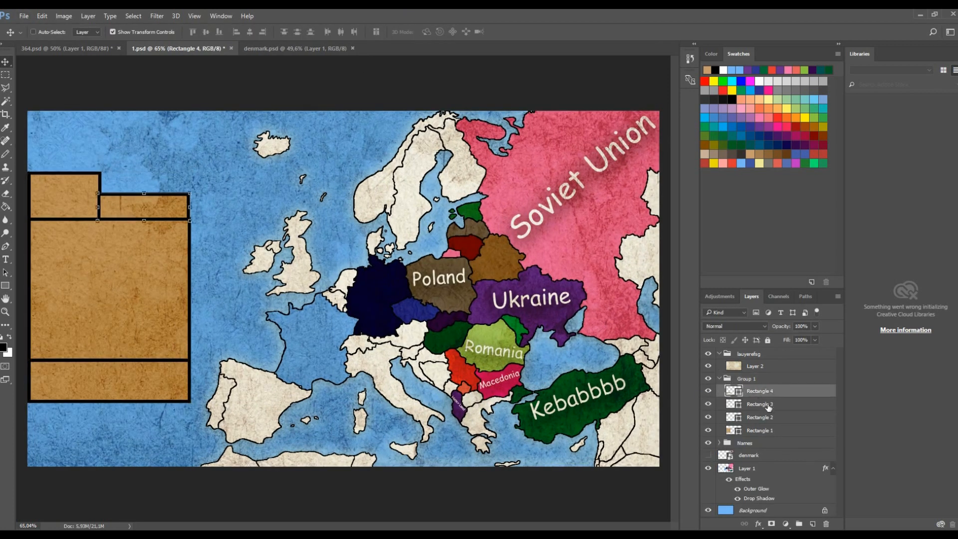
{"action": "scroll", "coordinate": [78, 154], "scroll_direction": "up", "scroll_amount": 4}
{"action": "scroll", "coordinate": [147, 305], "scroll_direction": "up", "scroll_amount": 3}
{"action": "left_click_drag", "start_coordinate": [141, 358], "coordinate": [144, 364]}
{"action": "left_click_drag", "start_coordinate": [426, 274], "coordinate": [435, 147]}
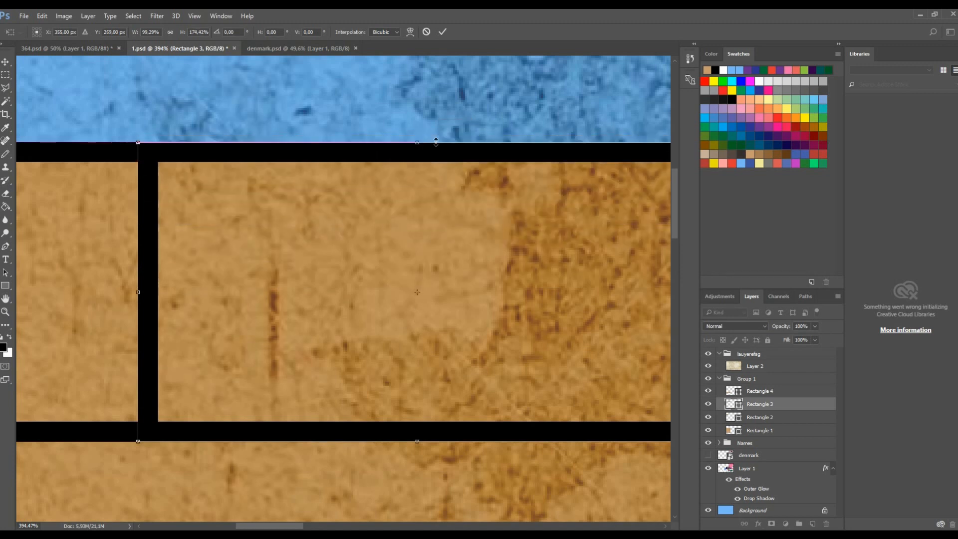
{"action": "key", "text": "Return"}
{"action": "key", "text": "ctrl+0"}
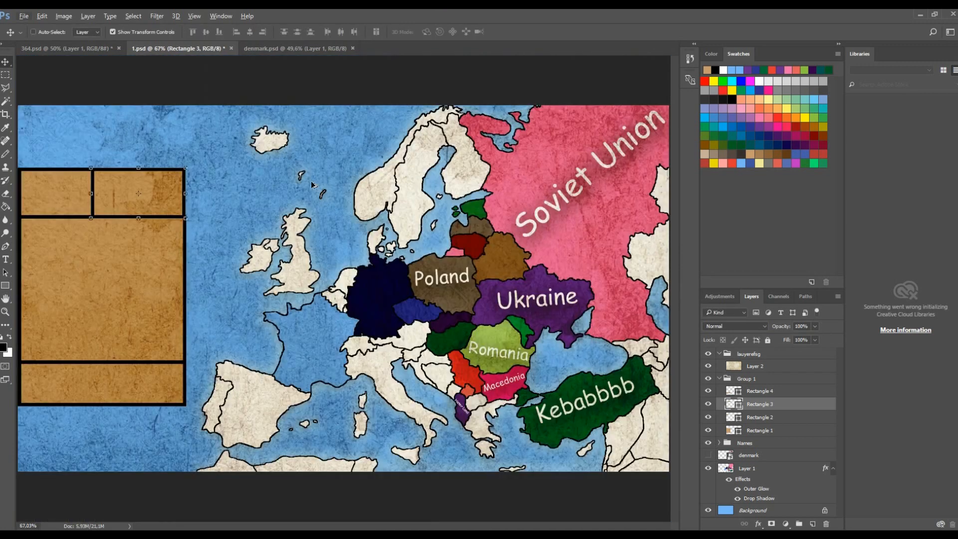
- Lower the top strip's upper edge slightly below the upper-left block's top
{"action": "scroll", "coordinate": [106, 170], "scroll_direction": "up", "scroll_amount": 10}
{"action": "left_click_drag", "start_coordinate": [222, 168], "coordinate": [222, 196]}
{"action": "key", "text": "Return"}
{"action": "scroll", "coordinate": [145, 178], "scroll_direction": "down", "scroll_amount": 11}
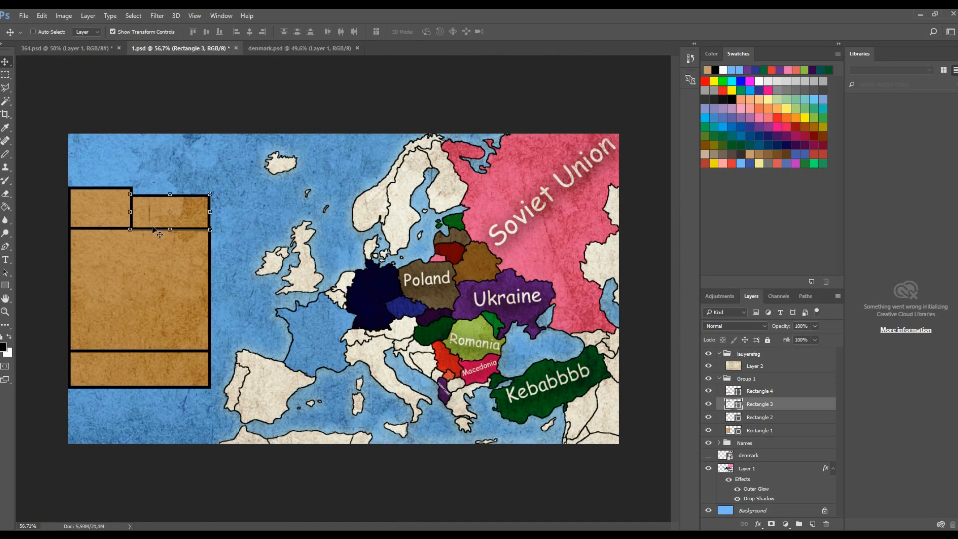
{"action": "left_click", "coordinate": [751, 391]}
{"action": "key", "text": "a"}
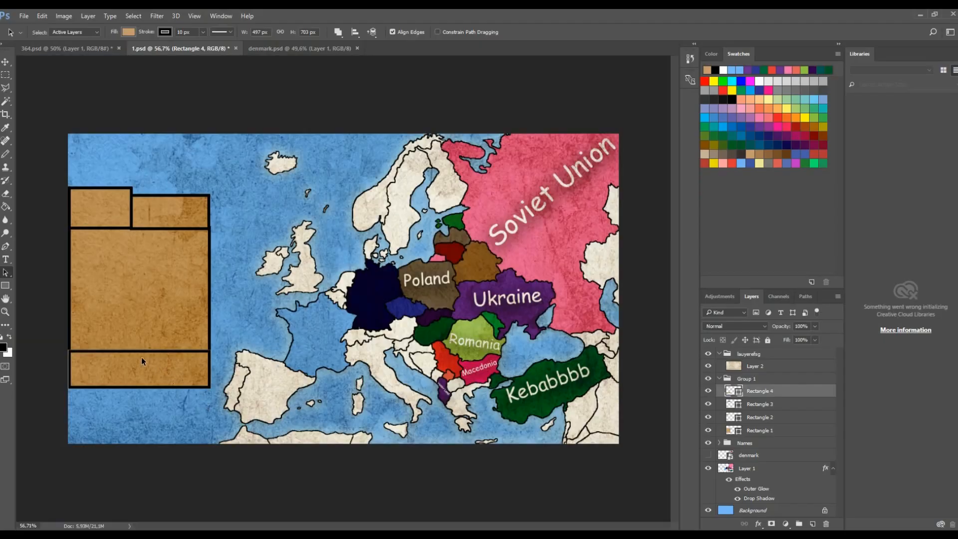
{"action": "left_click", "coordinate": [6, 259]}
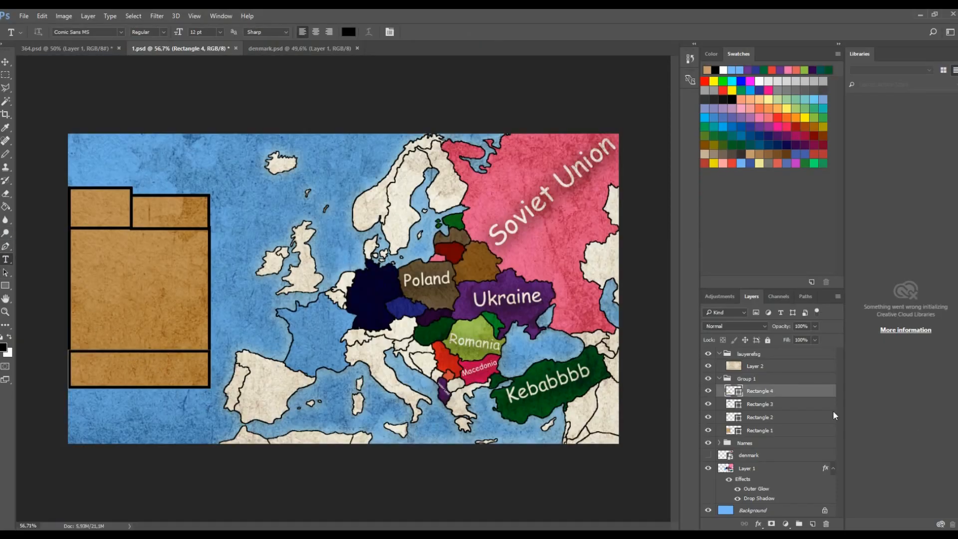
{"action": "left_click", "coordinate": [110, 370]}
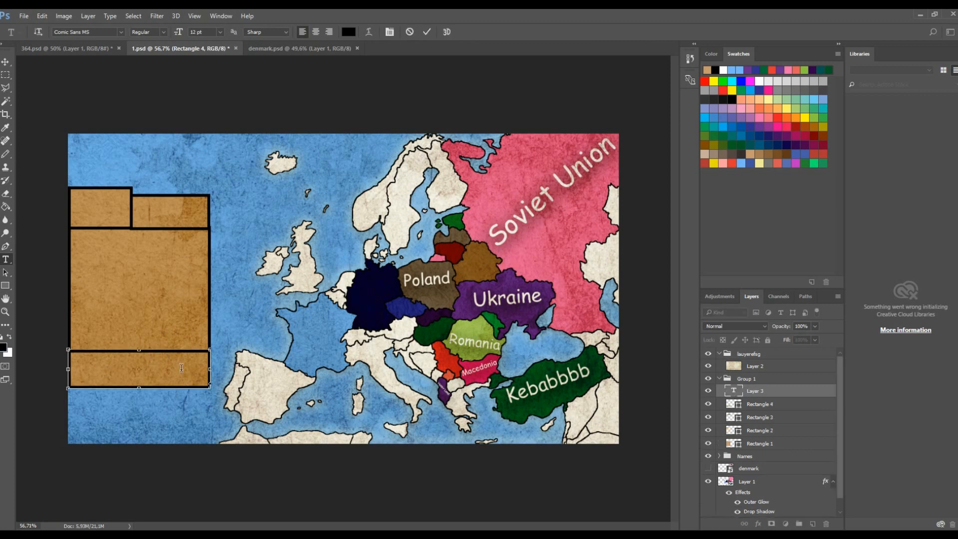
{"action": "scroll", "coordinate": [129, 402], "scroll_direction": "up", "scroll_amount": 2}
{"action": "type", "text": "fgfdfgfgfg"}
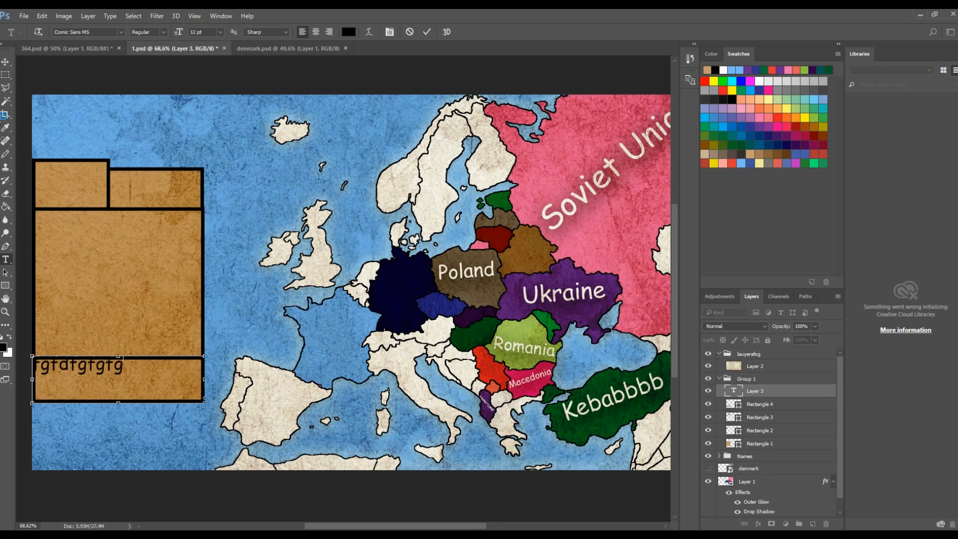
{"action": "left_click", "coordinate": [5, 62]}
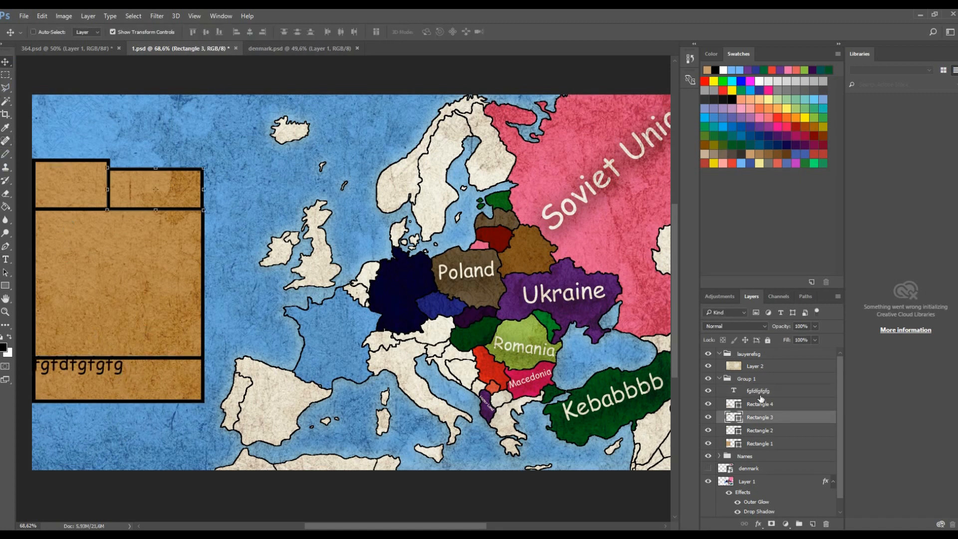
{"action": "left_click_drag", "start_coordinate": [206, 412], "coordinate": [381, 471]}
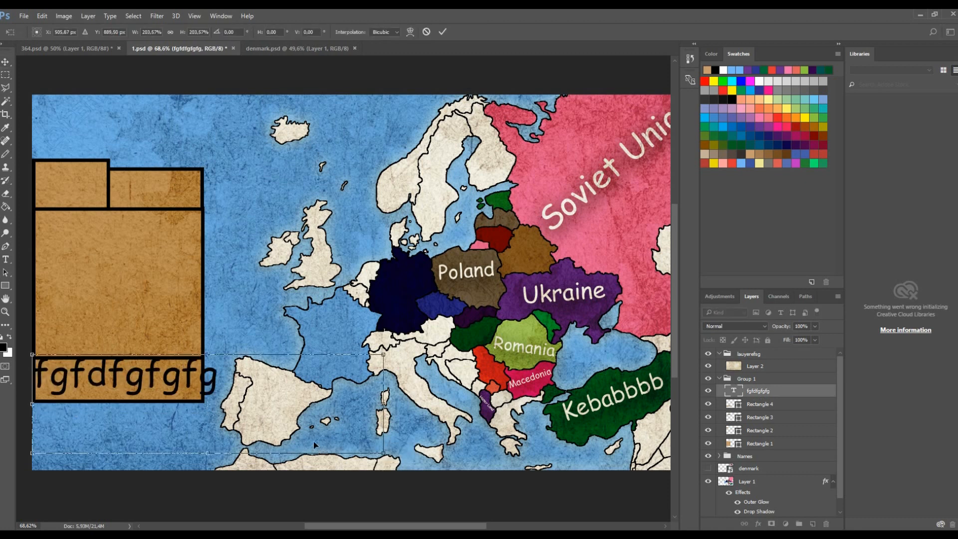
{"action": "left_click", "coordinate": [426, 32]}
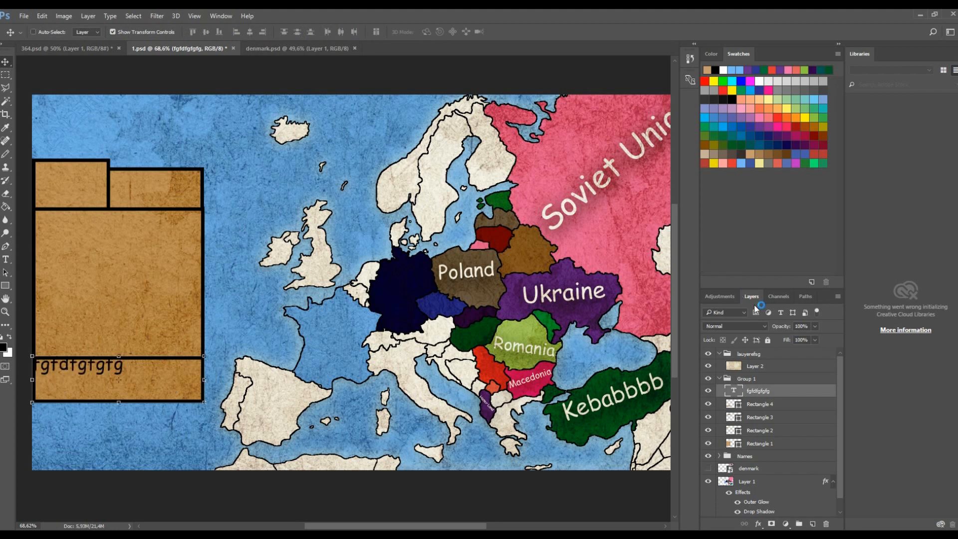
{"action": "key", "text": "Delete"}
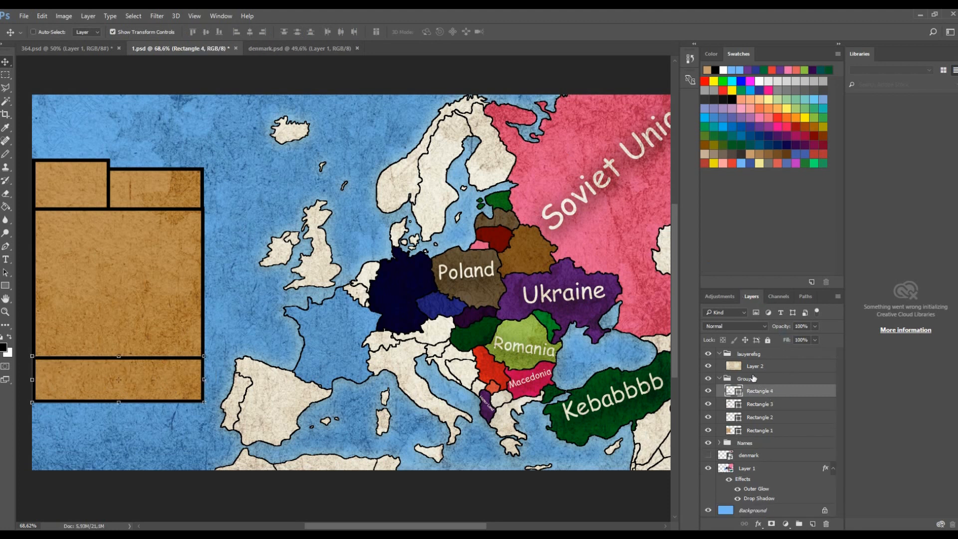
- Add a text layer inside the tan block group with the placeholder text dfgfg in the large middle block
{"action": "left_click", "coordinate": [745, 378]}
{"action": "left_click", "coordinate": [727, 353]}
{"action": "left_click", "coordinate": [719, 353]}
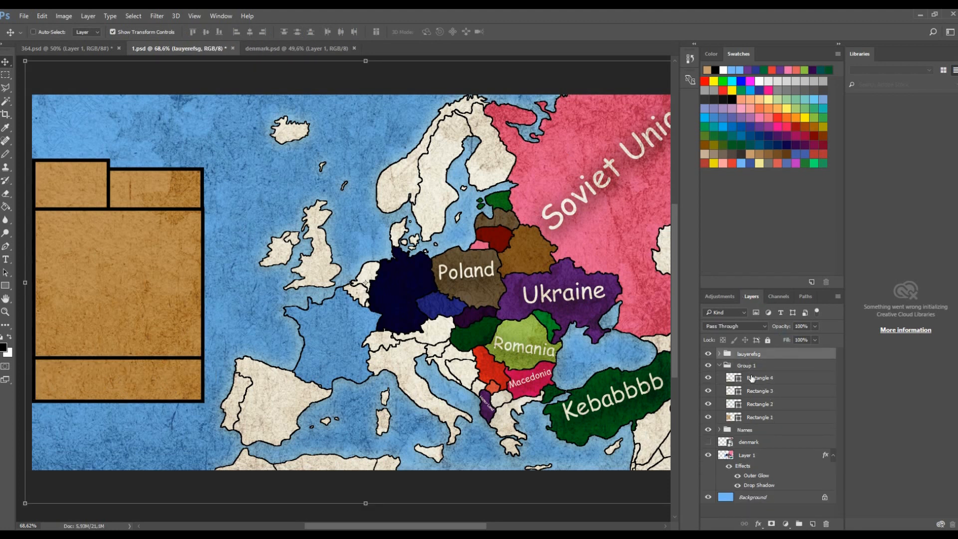
{"action": "left_click", "coordinate": [755, 366]}
{"action": "key", "text": "t"}
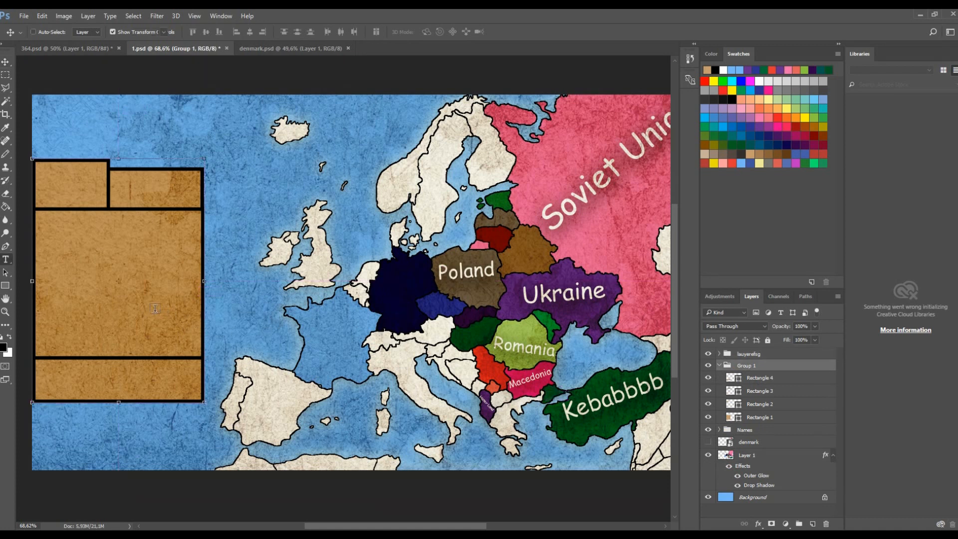
{"action": "left_click", "coordinate": [148, 304]}
{"action": "type", "text": "dfgfg"}
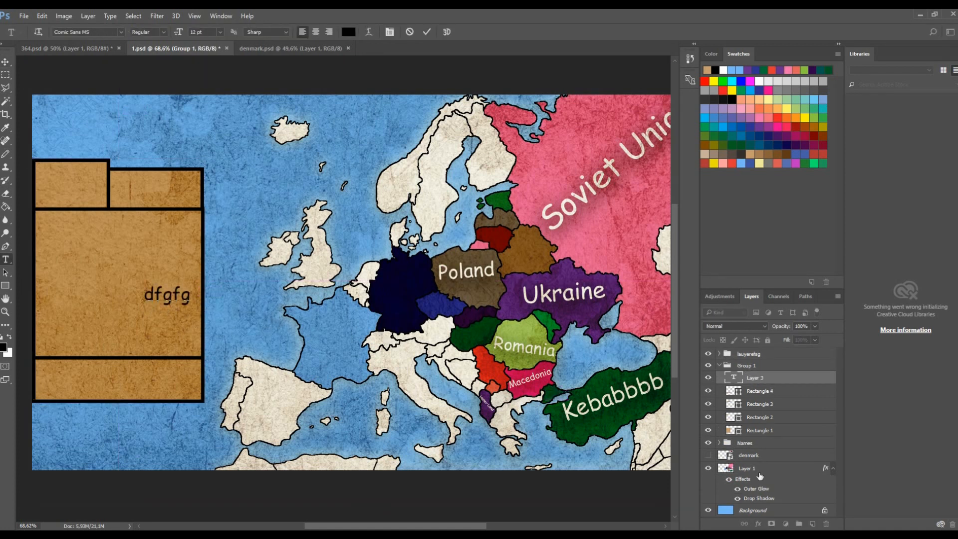
- Move the placeholder text down into the bottom block and replace it with 2017
{"action": "left_click", "coordinate": [748, 382]}
{"action": "left_click", "coordinate": [5, 63]}
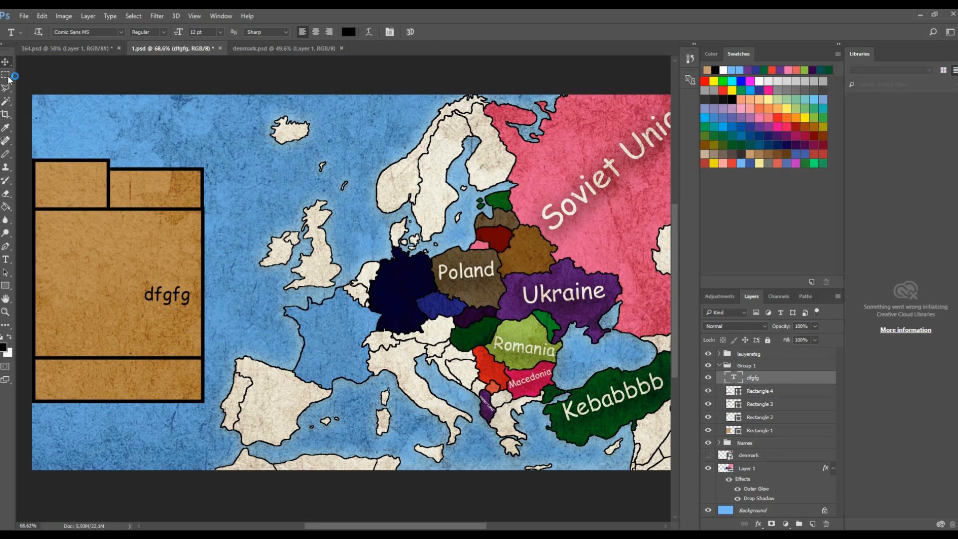
{"action": "left_click_drag", "start_coordinate": [191, 300], "coordinate": [135, 383]}
{"action": "key", "text": "t"}
{"action": "double_click", "coordinate": [122, 385]}
{"action": "type", "text": "2017"}
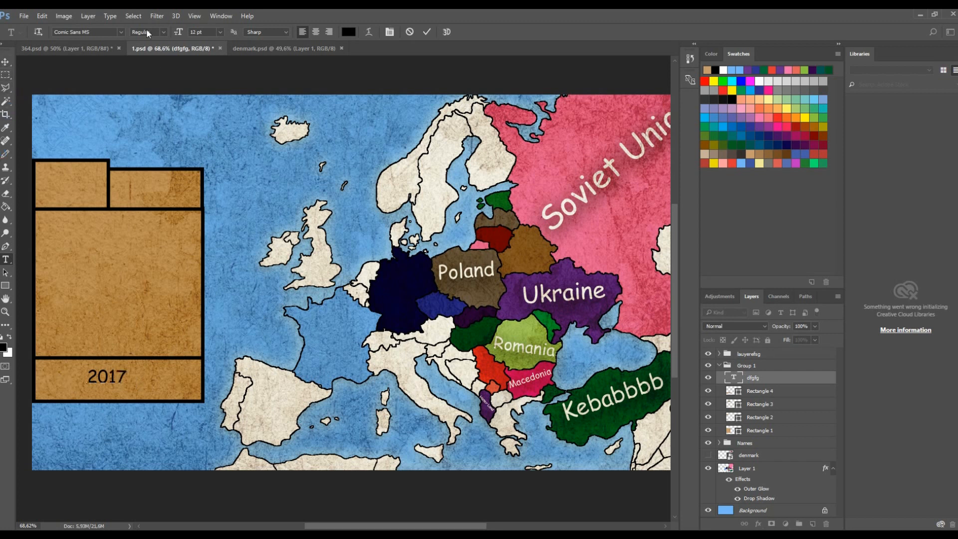
- Enlarge the 2017 text so it fills the bottom block
{"action": "left_click", "coordinate": [120, 33]}
{"action": "left_click", "coordinate": [121, 33]}
{"action": "left_click", "coordinate": [5, 61]}
{"action": "mouse_move", "coordinate": [129, 389]}
{"action": "left_mouse_down"}
{"action": "mouse_move", "coordinate": [148, 405]}
{"action": "mouse_move", "coordinate": [167, 402]}
{"action": "mouse_move", "coordinate": [146, 397]}
{"action": "left_mouse_up"}
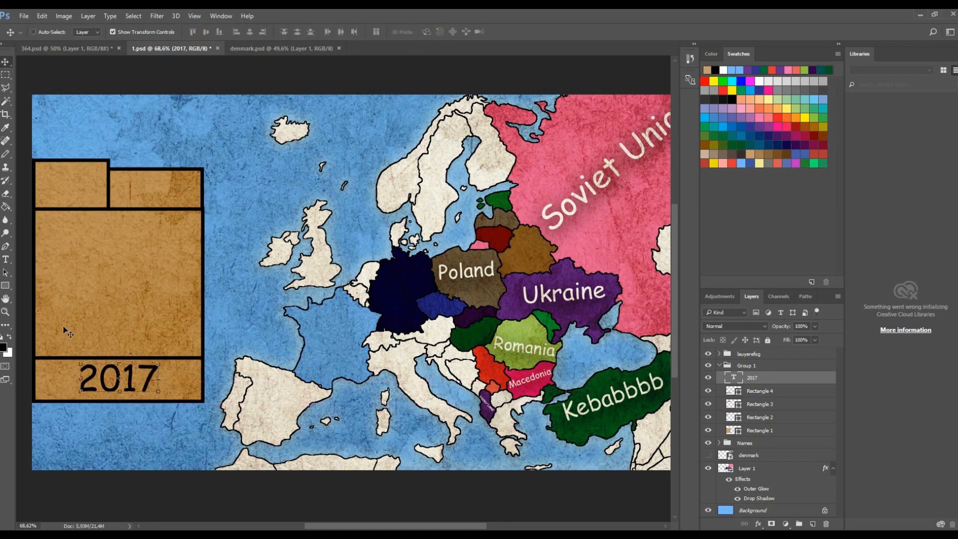
{"action": "key", "text": "t"}
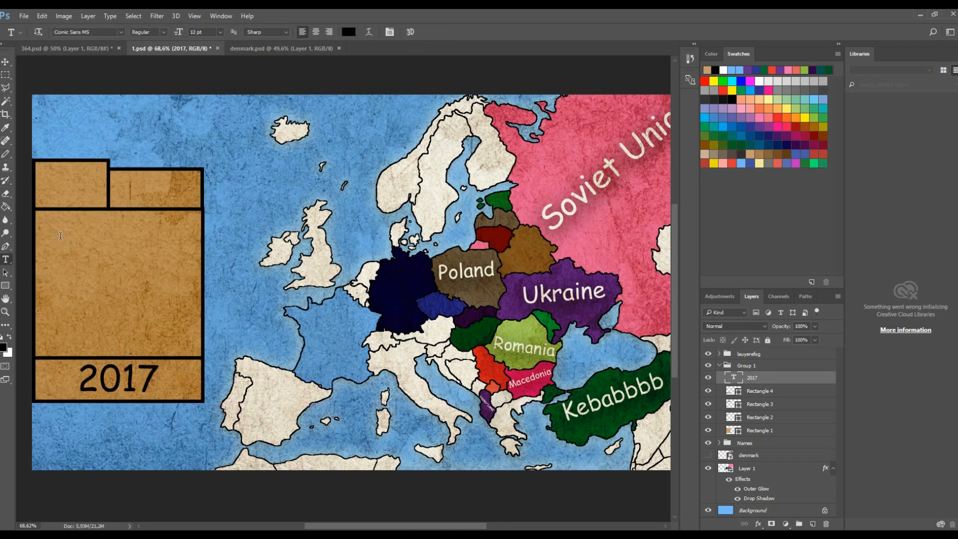
{"action": "left_click", "coordinate": [60, 235]}
{"action": "type", "text": "He"}
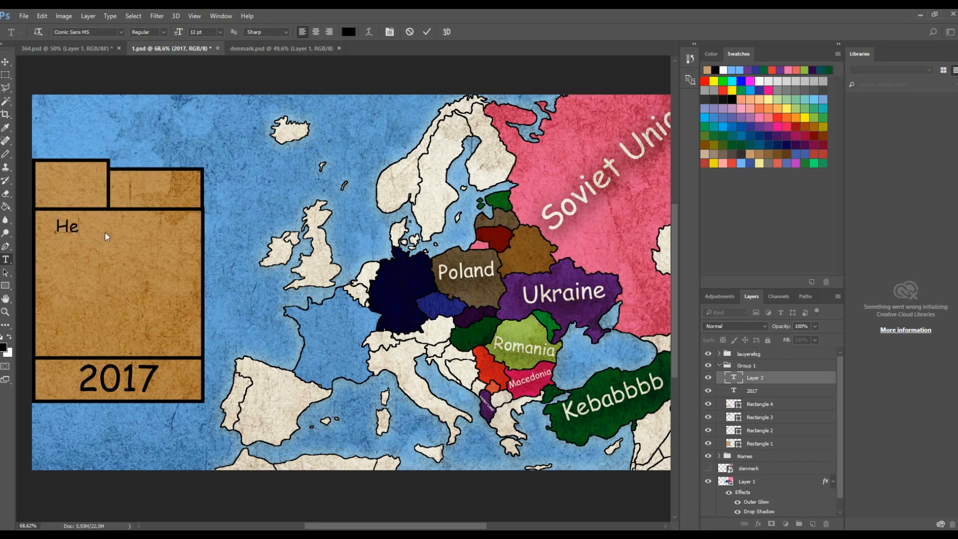
{"action": "type", "text": "y what's up"}
{"action": "key", "text": "BackSpace"}
{"action": "key", "text": "Escape"}
{"action": "left_click", "coordinate": [6, 62]}
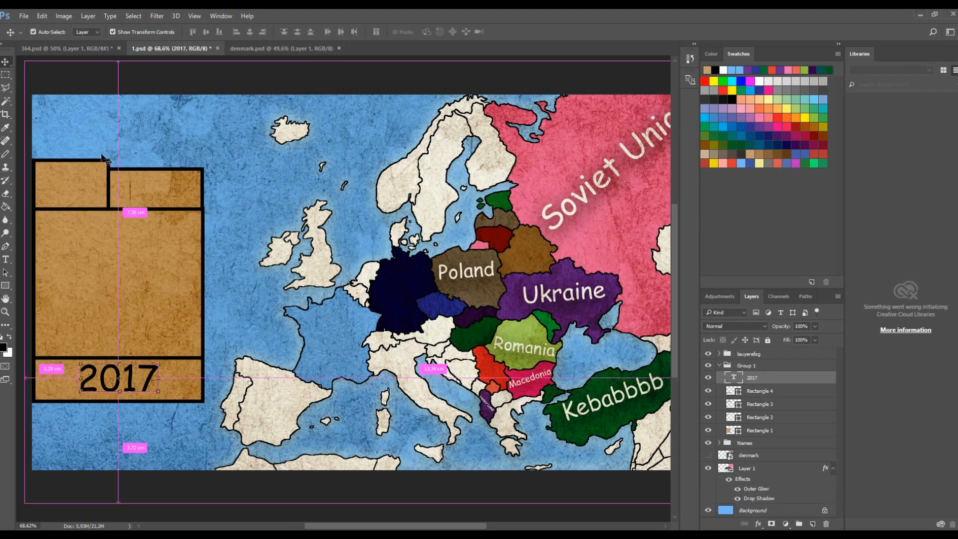
- Add centred text reading Hey and What's up on two lines in the large middle block
{"action": "key", "text": "ctrl+z"}
{"action": "key", "text": "t"}
{"action": "left_click", "coordinate": [109, 248]}
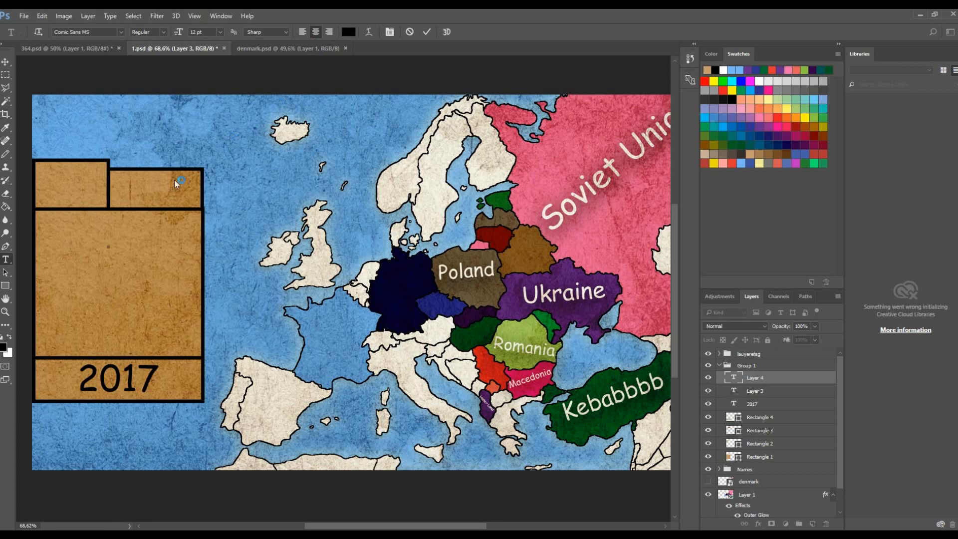
{"action": "type", "text": "Hey"}
{"action": "key", "text": "Return"}
{"action": "type", "text": "W"}
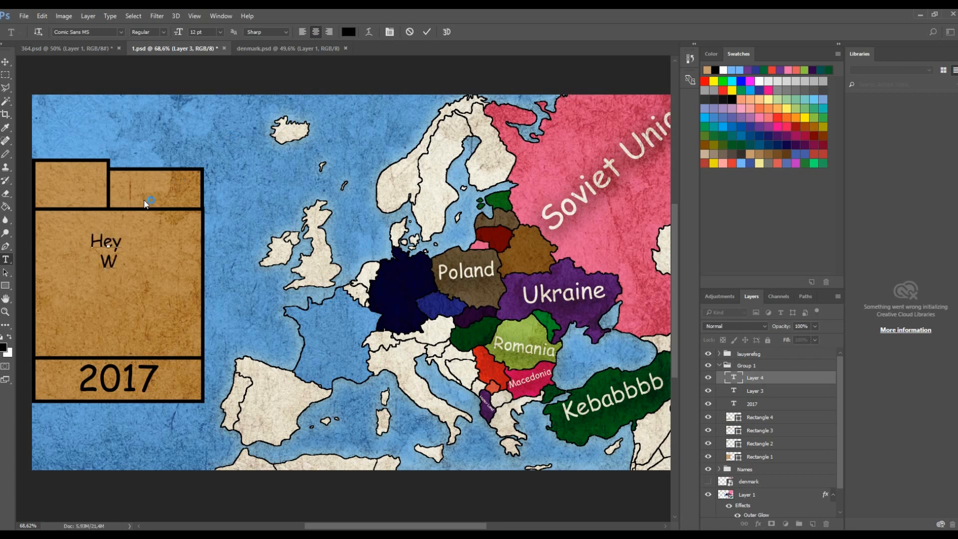
{"action": "type", "text": "hat's"}
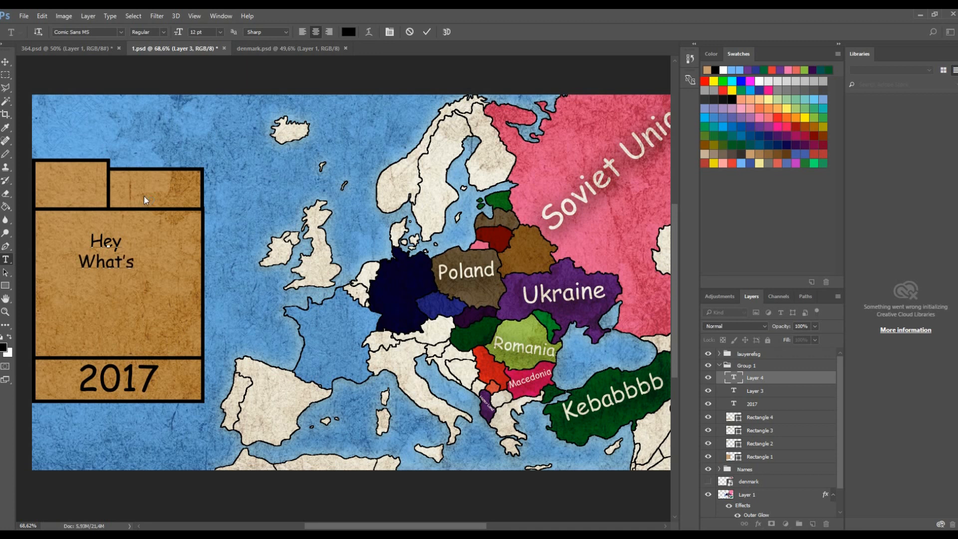
{"action": "type", "text": " up"}
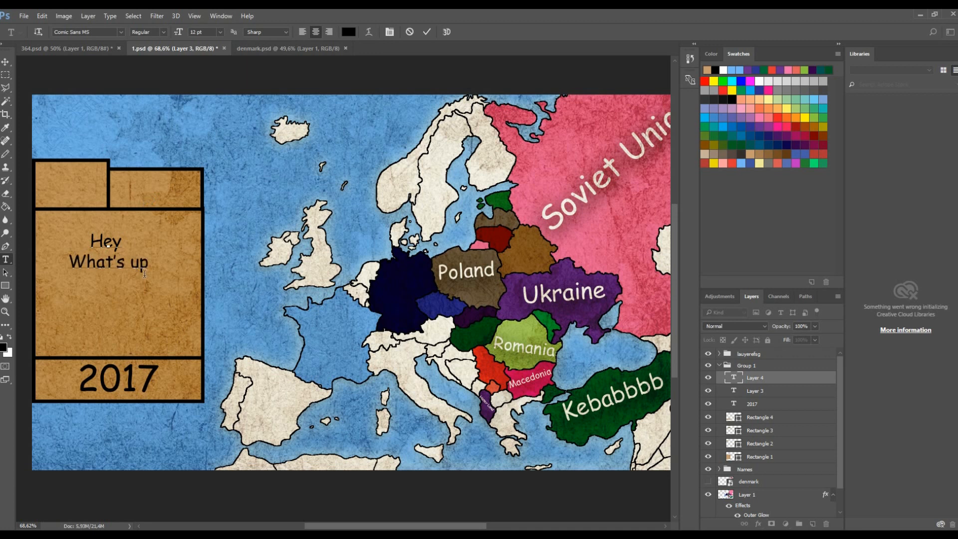
- Retype the middle block's text as Hey what's on the first line and up on the second
{"action": "left_click", "coordinate": [6, 63]}
{"action": "left_click_drag", "start_coordinate": [125, 253], "coordinate": [31, 224]}
{"action": "key", "text": "t"}
{"action": "left_click", "coordinate": [145, 262]}
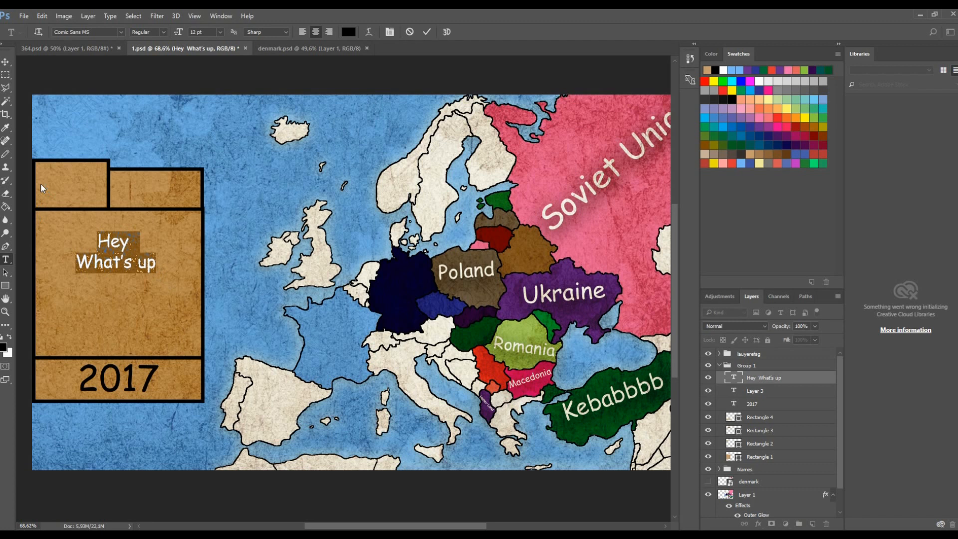
{"action": "type", "text": "Hey what's"}
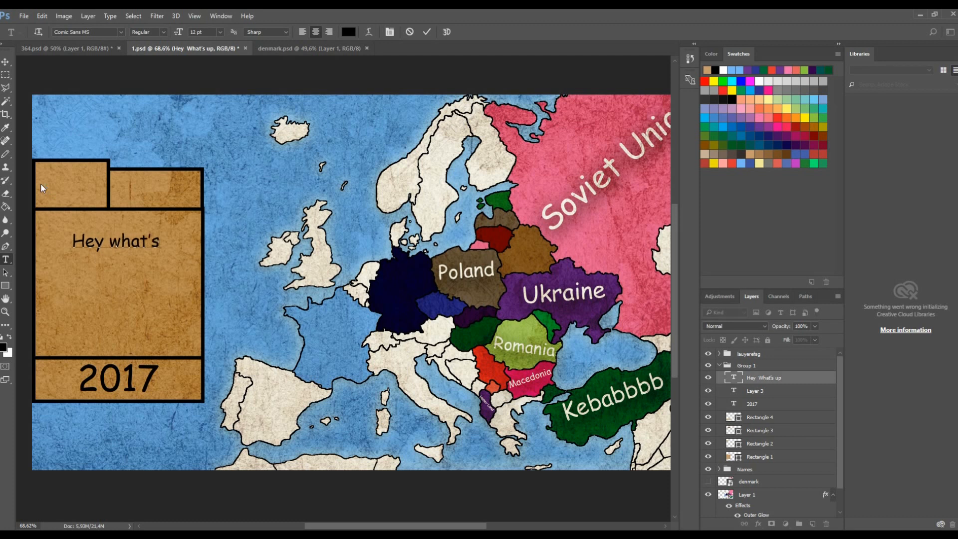
{"action": "key", "text": "Return"}
{"action": "type", "text": "up"}
- Commit the text and hide the Hey what's up text layer
{"action": "left_click", "coordinate": [427, 32]}
{"action": "scroll", "coordinate": [309, 313], "scroll_direction": "down", "scroll_amount": 3}
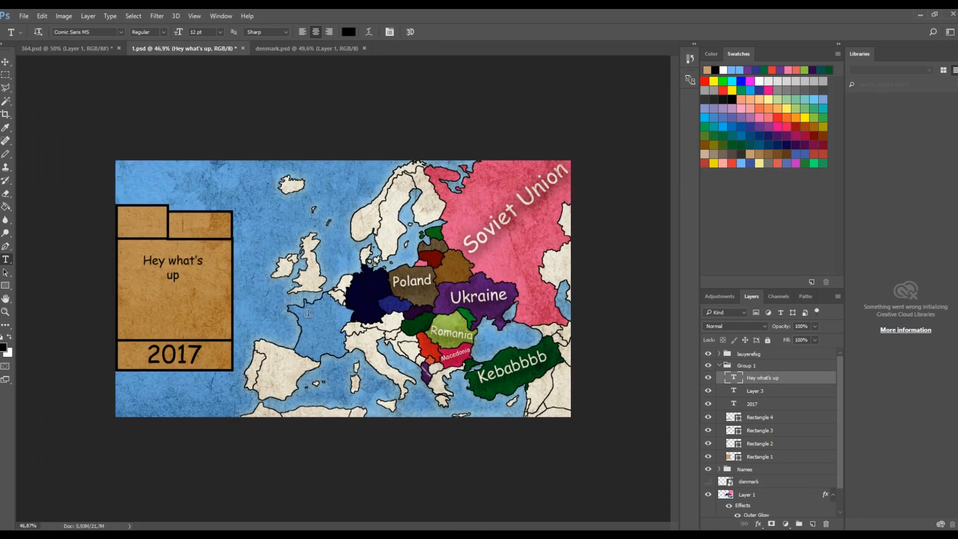
{"action": "scroll", "coordinate": [299, 345], "scroll_direction": "up", "scroll_amount": 2}
{"action": "scroll", "coordinate": [154, 272], "scroll_direction": "down", "scroll_amount": 4}
{"action": "scroll", "coordinate": [197, 270], "scroll_direction": "up", "scroll_amount": 10}
{"action": "scroll", "coordinate": [185, 310], "scroll_direction": "down", "scroll_amount": 6}
{"action": "scroll", "coordinate": [184, 317], "scroll_direction": "down", "scroll_amount": 2}
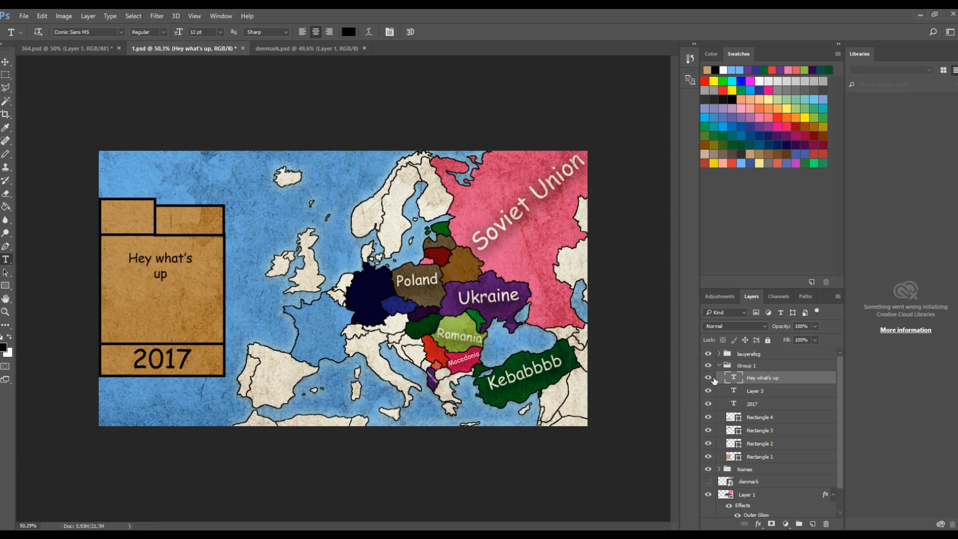
{"action": "left_click", "coordinate": [709, 378]}
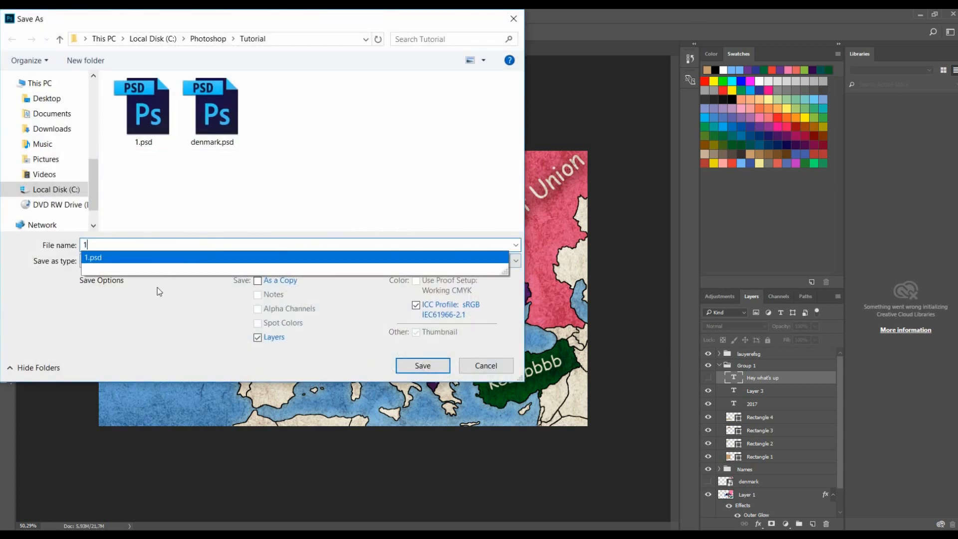
- Save the document as 1.png in PNG format in the Tutorial folder
{"action": "left_click", "coordinate": [157, 288]}
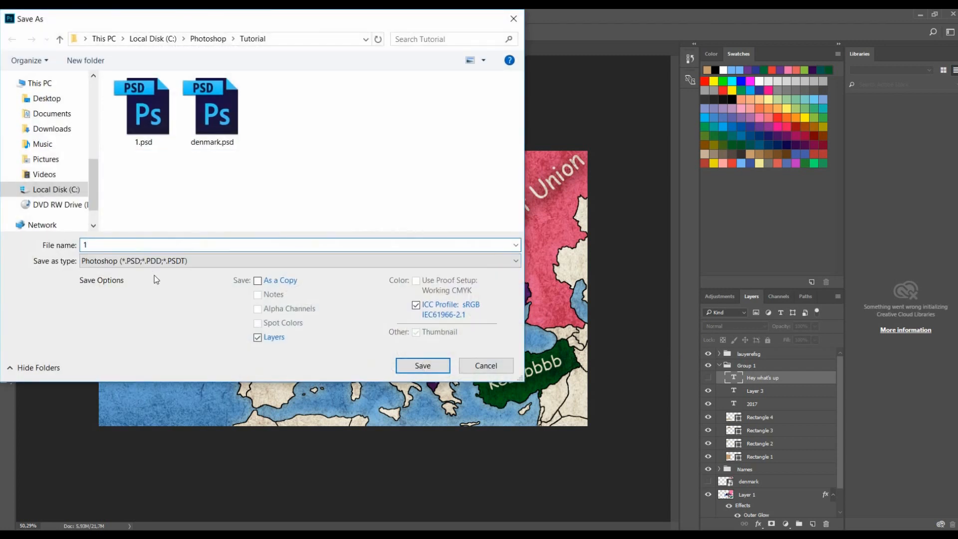
{"action": "left_click", "coordinate": [155, 261]}
{"action": "left_click", "coordinate": [434, 432]}
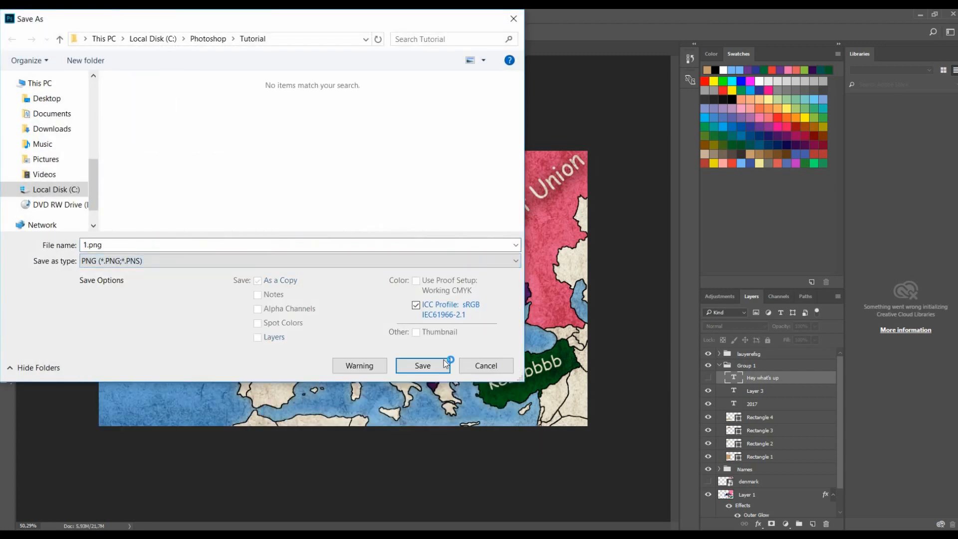
{"action": "left_click", "coordinate": [444, 363]}
{"action": "left_click", "coordinate": [517, 179]}
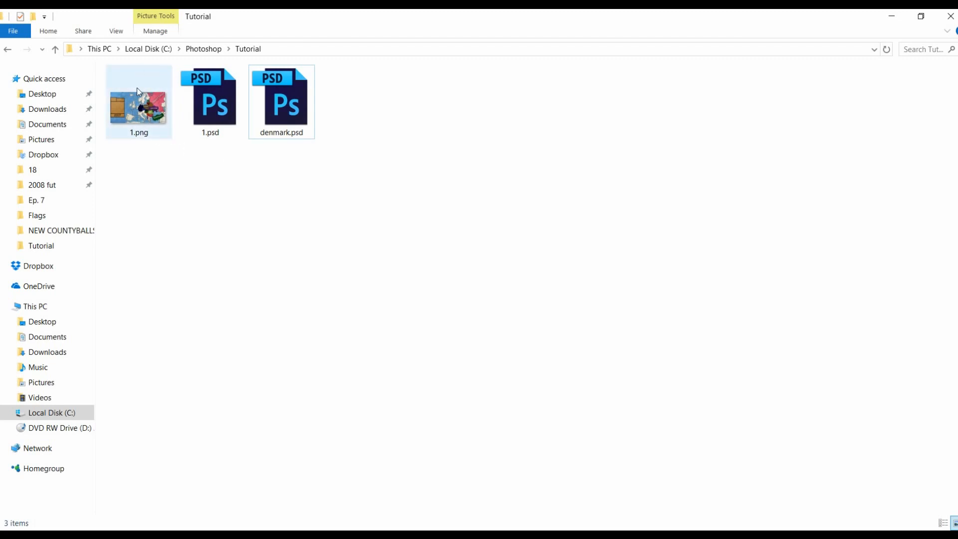
- Create a new folder named ep. 1 in the Tutorial folder
{"action": "right_click", "coordinate": [176, 202]}
{"action": "mouse_move", "coordinate": [280, 357]}
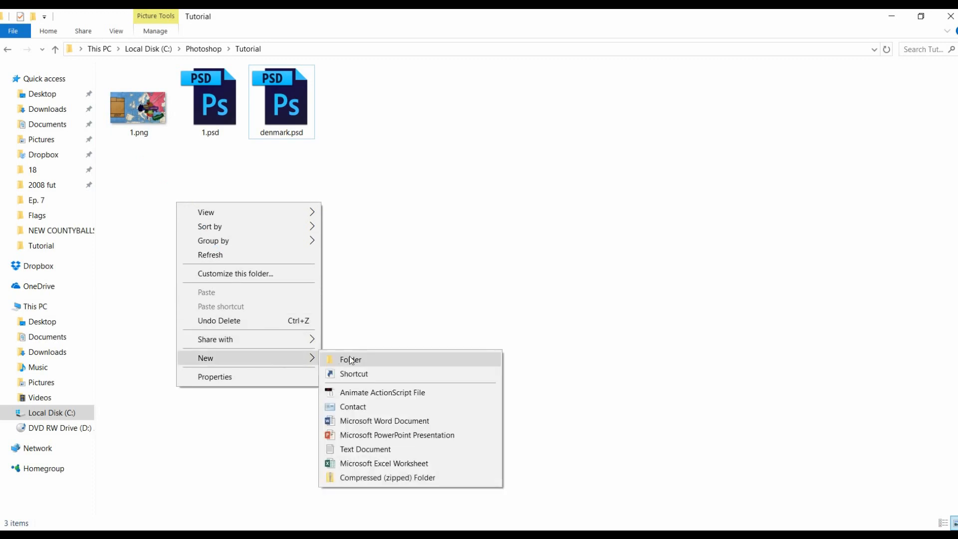
{"action": "left_click", "coordinate": [350, 356]}
{"action": "type", "text": "ep. 1"}
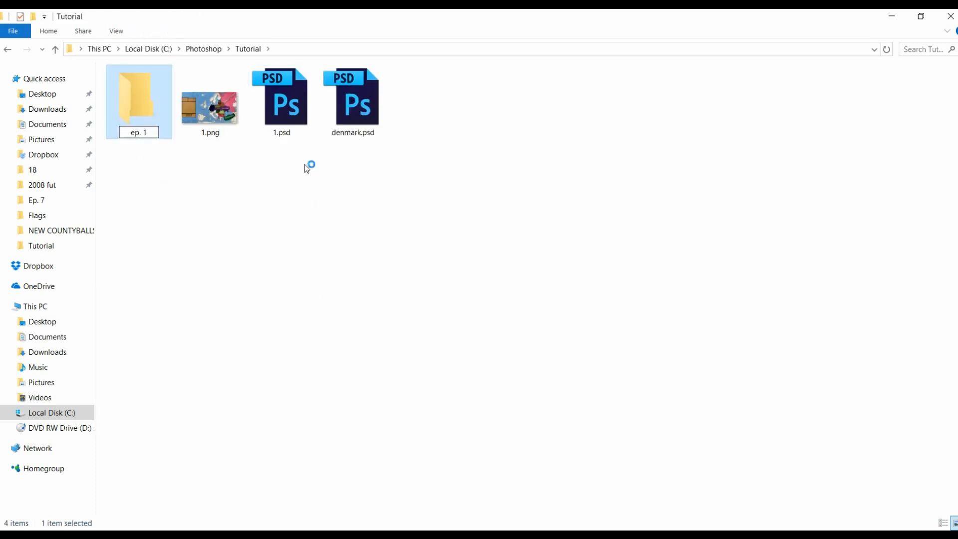
{"action": "key", "text": "Return"}
- Move 1.png and 1.psd into the ep. 1 folder and open it
{"action": "left_click", "coordinate": [268, 112]}
{"action": "left_click", "coordinate": [208, 113], "text": "ctrl"}
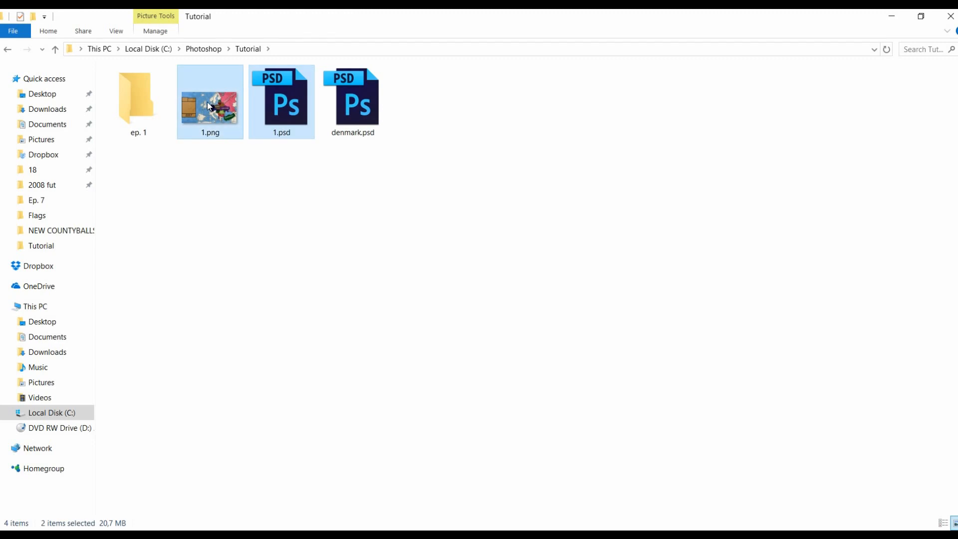
{"action": "left_click_drag", "start_coordinate": [208, 115], "coordinate": [155, 122]}
{"action": "double_click", "coordinate": [155, 123]}
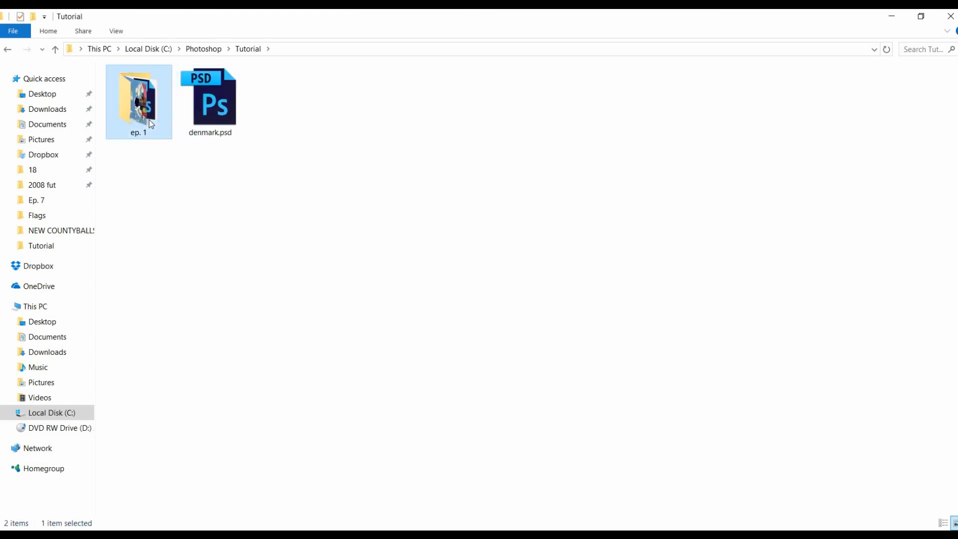
- Return to Photoshop, open the 364.psd document and inspect the map layer's Drop Shadow layer style settings
{"action": "key", "text": "alt+Tab"}
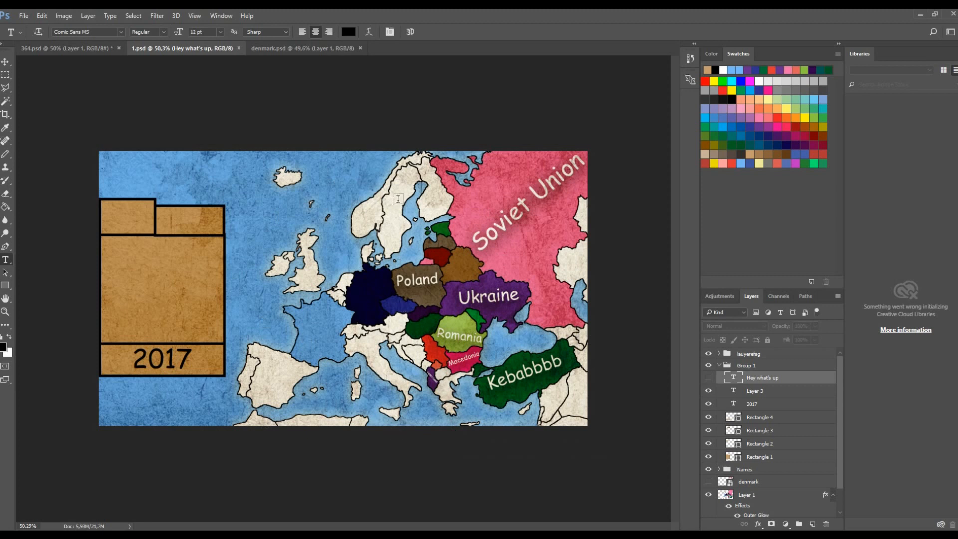
{"action": "left_click", "coordinate": [74, 50]}
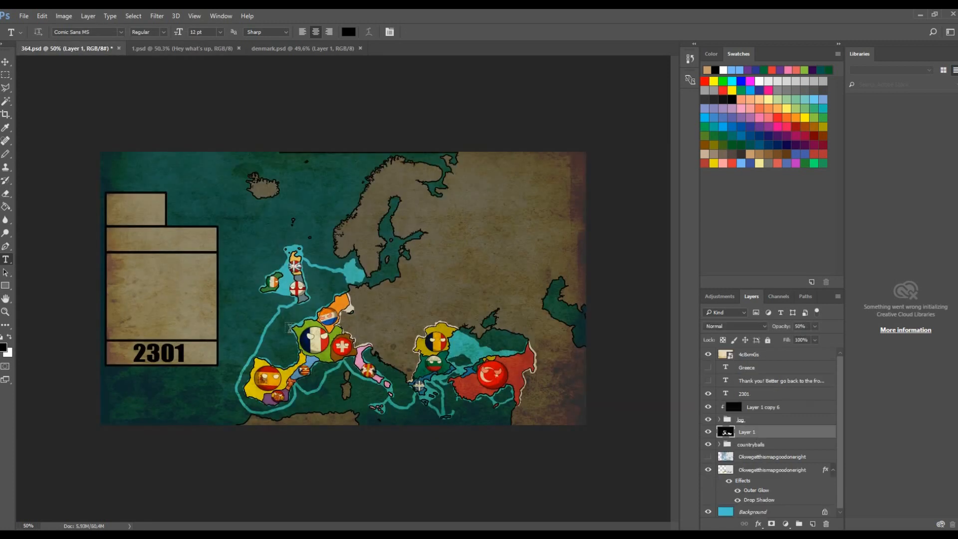
{"action": "left_click", "coordinate": [5, 61]}
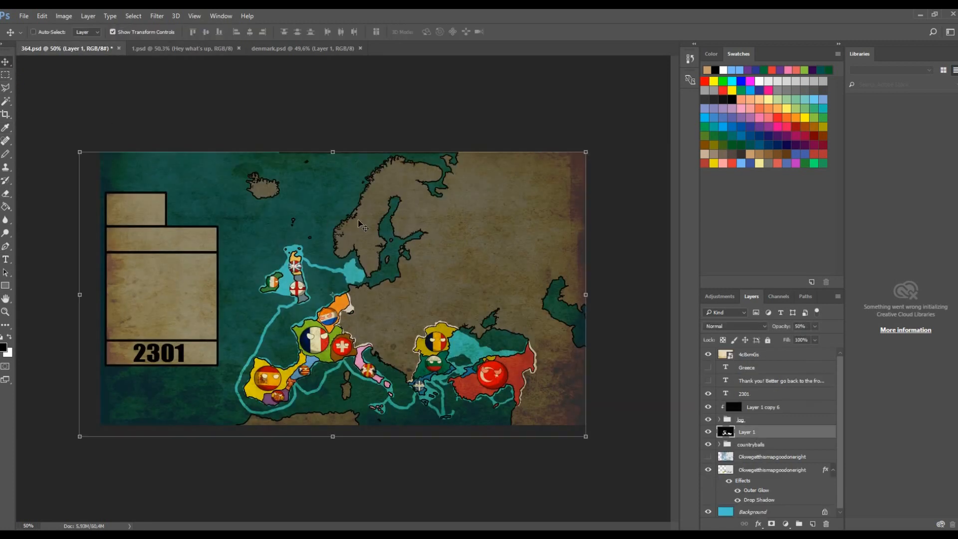
{"action": "scroll", "coordinate": [359, 222], "scroll_direction": "up", "scroll_amount": 2}
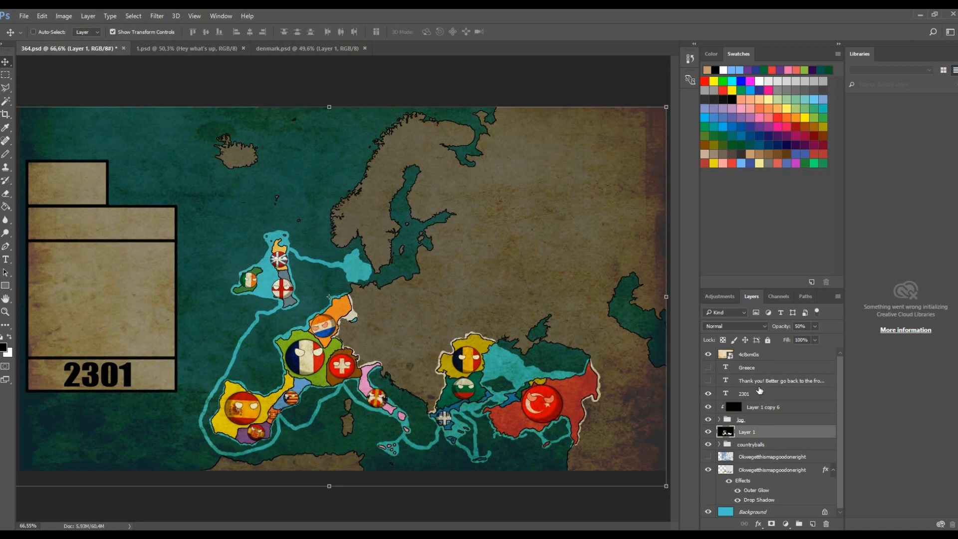
{"action": "left_click", "coordinate": [759, 382]}
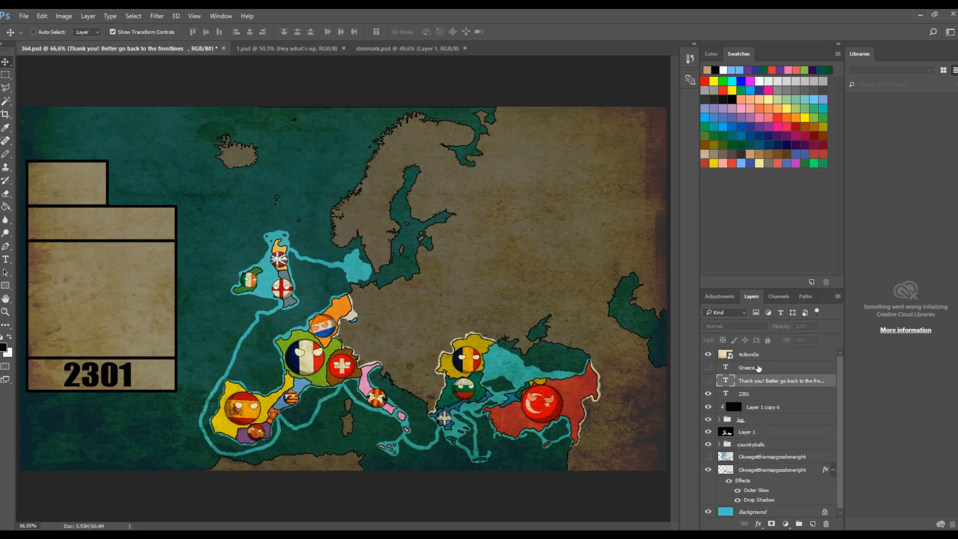
{"action": "left_click", "coordinate": [798, 468]}
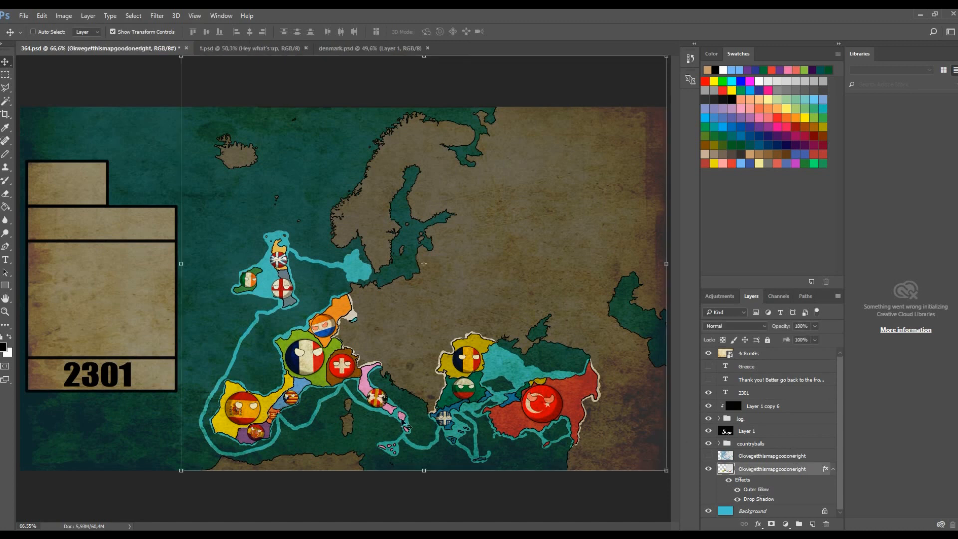
{"action": "left_click", "coordinate": [729, 480]}
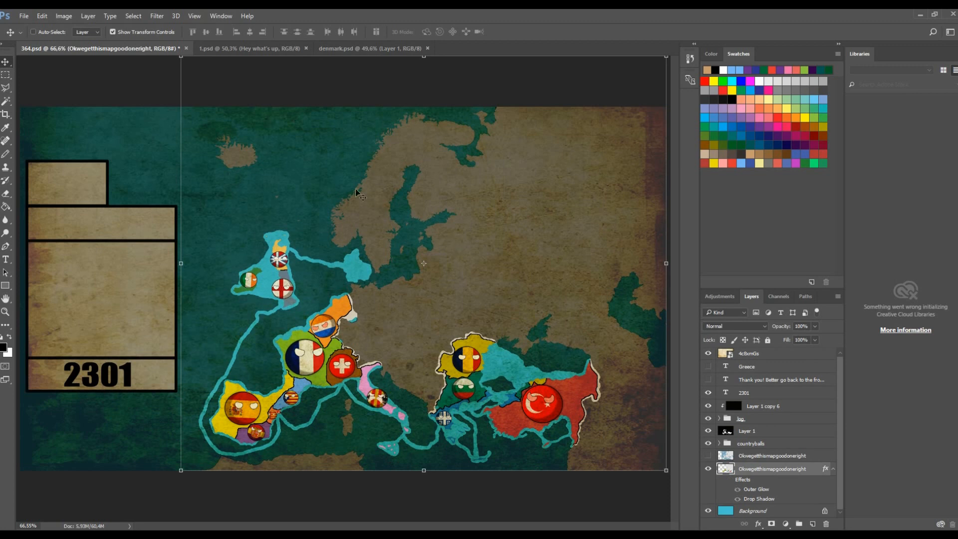
{"action": "left_click", "coordinate": [729, 480]}
{"action": "right_click", "coordinate": [742, 470]}
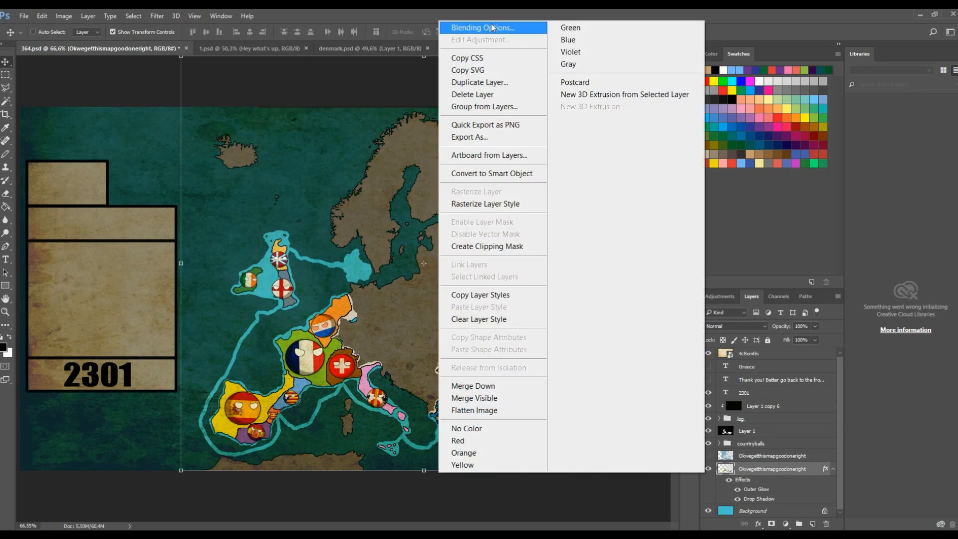
{"action": "left_click", "coordinate": [492, 28]}
{"action": "left_click", "coordinate": [574, 279]}
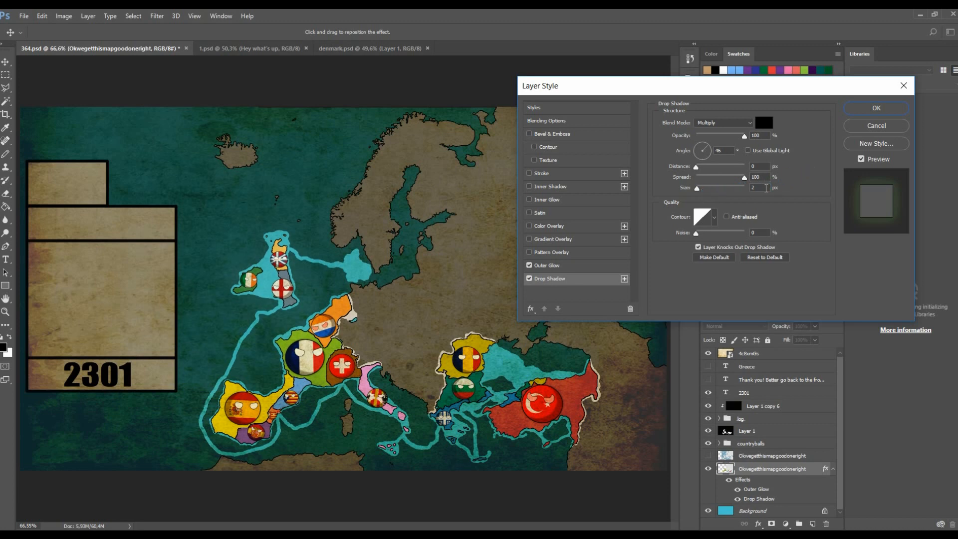
{"action": "left_click", "coordinate": [903, 85]}
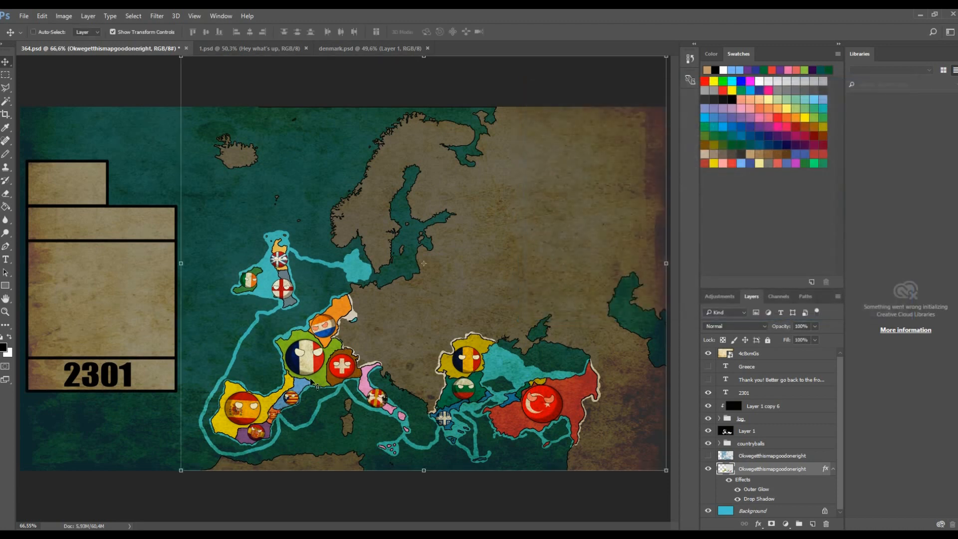
- Set the opacity of Layer 1 in the 364 document to 50%
{"action": "scroll", "coordinate": [249, 424], "scroll_direction": "up", "scroll_amount": 8}
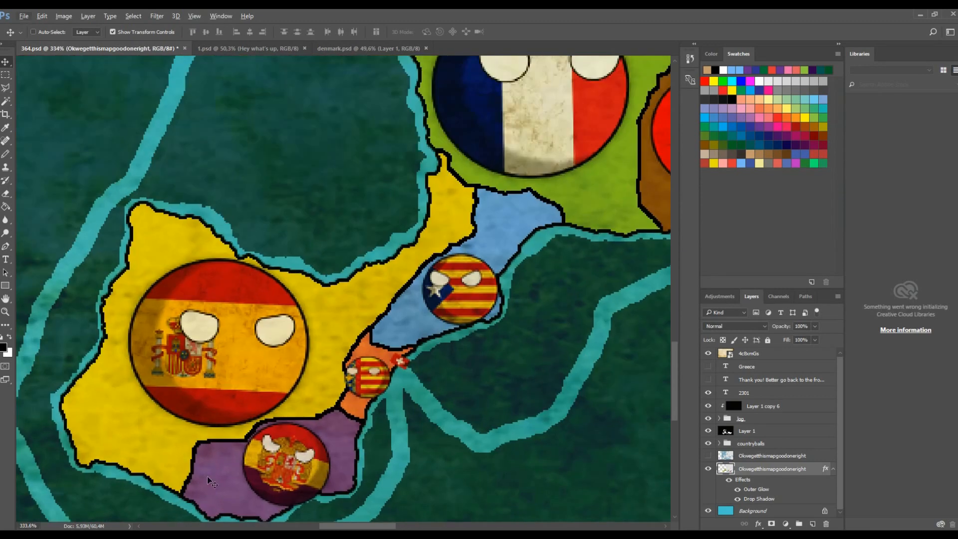
{"action": "scroll", "coordinate": [210, 481], "scroll_direction": "down", "scroll_amount": 8}
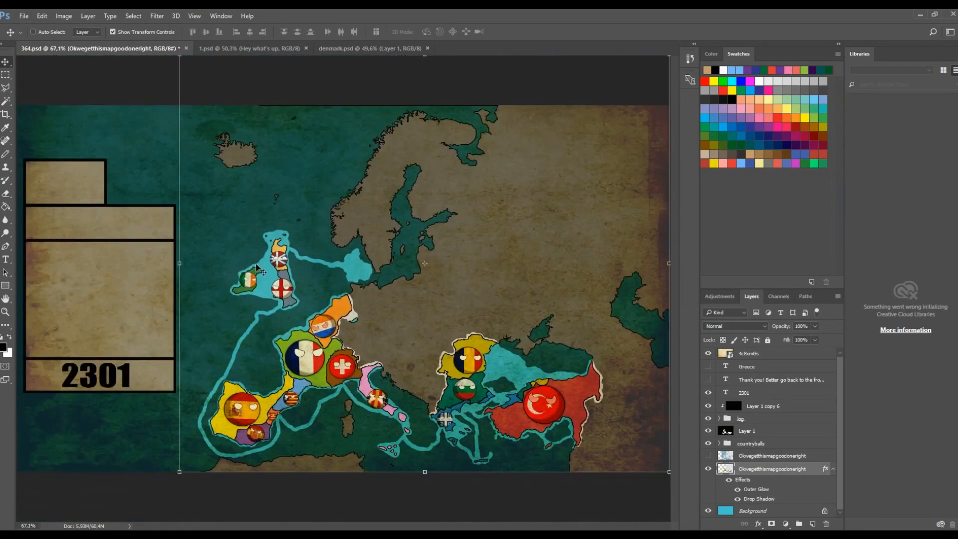
{"action": "scroll", "coordinate": [255, 269], "scroll_direction": "up", "scroll_amount": 4}
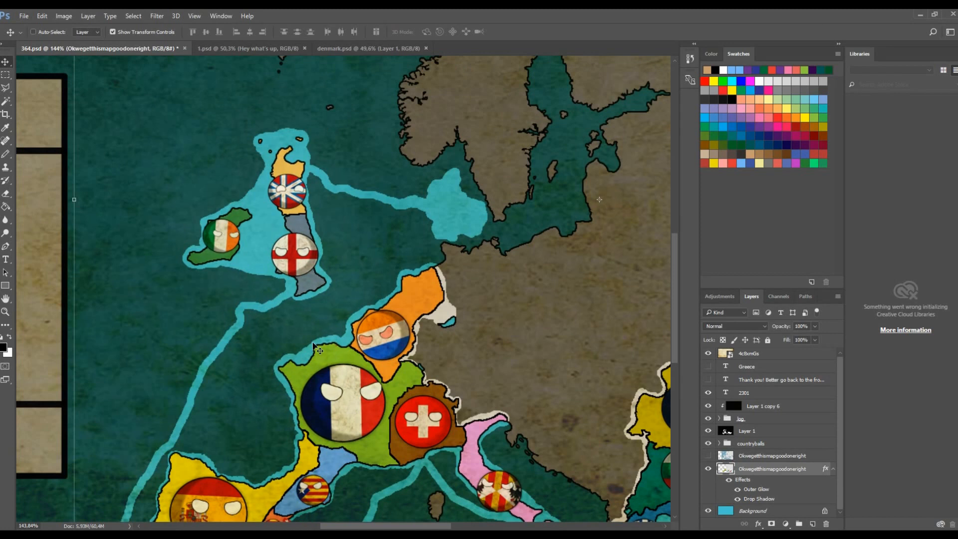
{"action": "scroll", "coordinate": [314, 347], "scroll_direction": "down", "scroll_amount": 4}
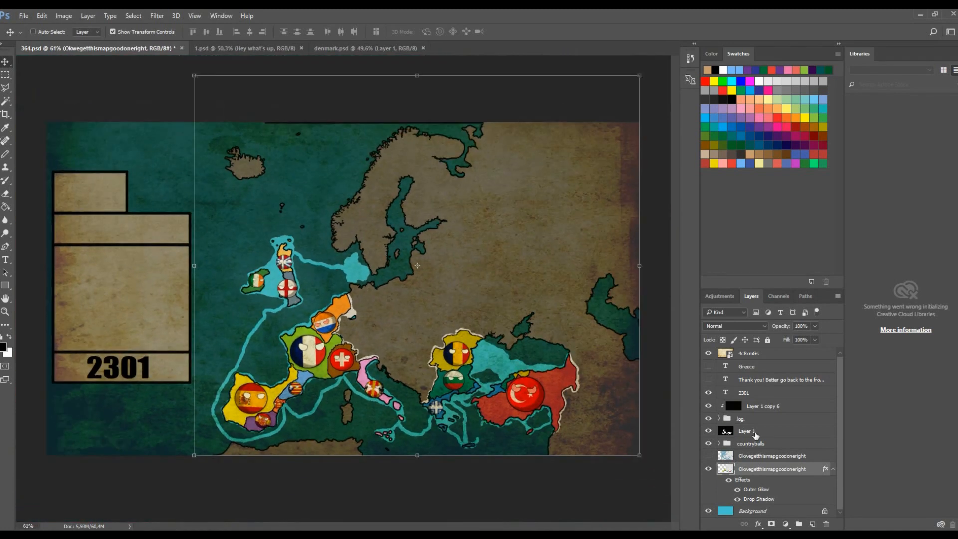
{"action": "left_click", "coordinate": [755, 435]}
{"action": "left_click", "coordinate": [709, 432]}
{"action": "left_click", "coordinate": [708, 432]}
{"action": "left_click", "coordinate": [806, 328]}
{"action": "type", "text": "100"}
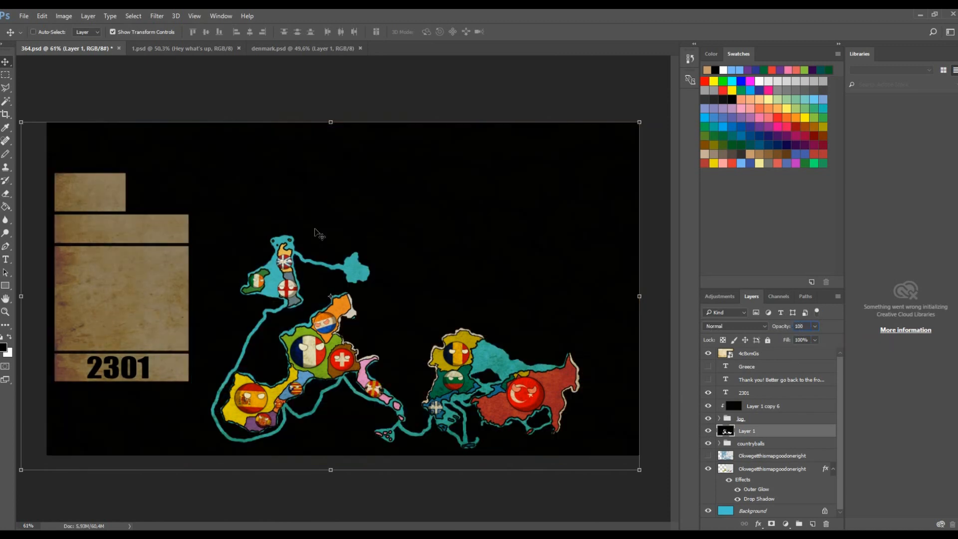
{"action": "double_click", "coordinate": [807, 329]}
{"action": "type", "text": "50"}
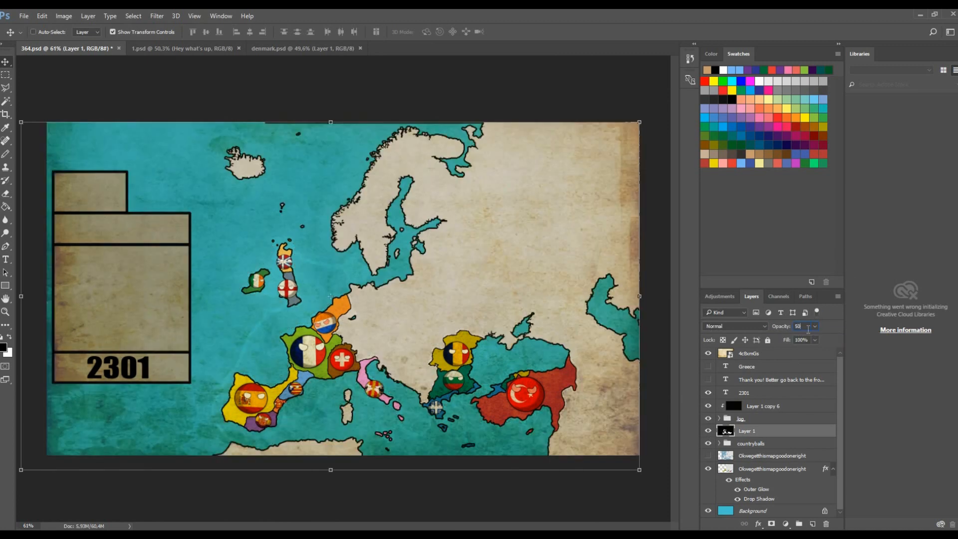
{"action": "key", "text": "Return"}
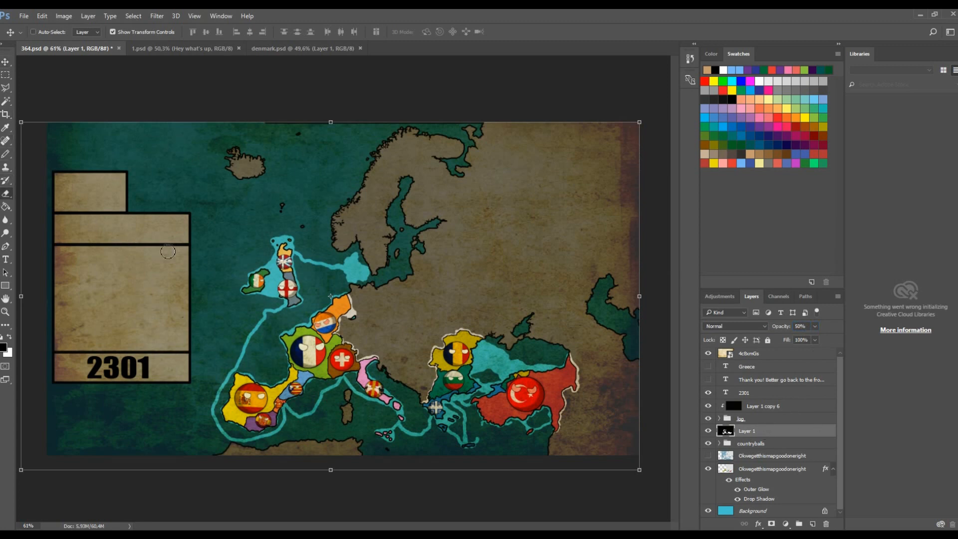
{"action": "left_click", "coordinate": [5, 194]}
{"action": "scroll", "coordinate": [339, 214], "scroll_direction": "up", "scroll_amount": 1}
{"action": "mouse_move", "coordinate": [339, 204]}
{"action": "left_mouse_down"}
{"action": "mouse_move", "coordinate": [320, 254]}
{"action": "mouse_move", "coordinate": [335, 207]}
{"action": "mouse_move", "coordinate": [372, 190]}
{"action": "mouse_move", "coordinate": [361, 185]}
{"action": "mouse_move", "coordinate": [369, 204]}
{"action": "left_mouse_up"}
{"action": "key", "text": "ctrl+z"}
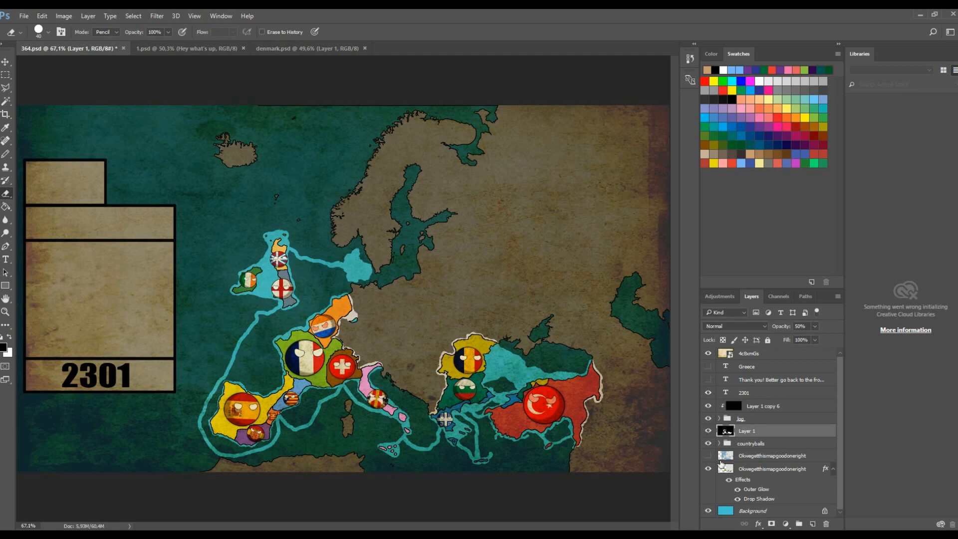
- Erase a horizontal stroke across the northern sea on the map layer
{"action": "left_click", "coordinate": [764, 471]}
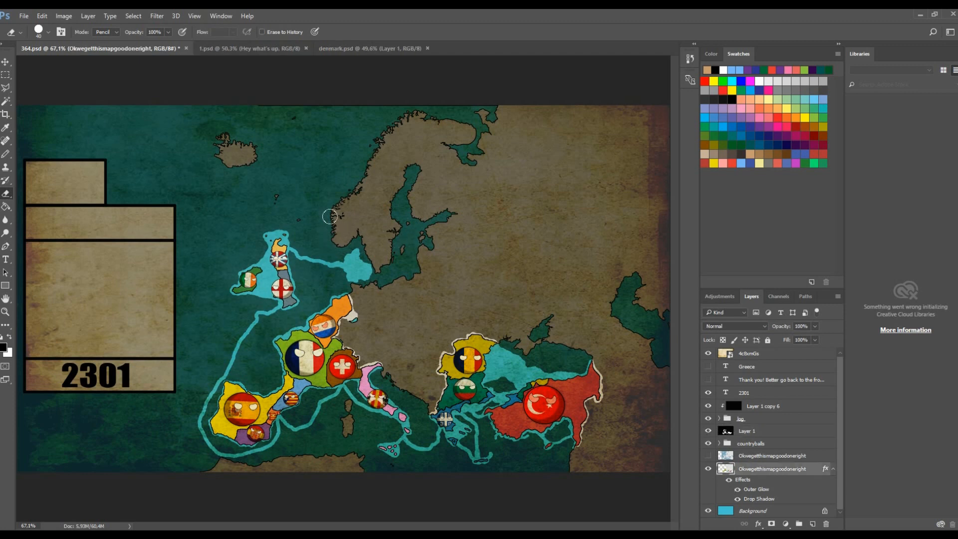
{"action": "scroll", "coordinate": [279, 257], "scroll_direction": "up", "scroll_amount": 9}
{"action": "mouse_move", "coordinate": [437, 157]}
{"action": "left_mouse_down"}
{"action": "mouse_move", "coordinate": [447, 253]}
{"action": "mouse_move", "coordinate": [472, 237]}
{"action": "mouse_move", "coordinate": [450, 86]}
{"action": "mouse_move", "coordinate": [469, 89]}
{"action": "mouse_move", "coordinate": [526, 272]}
{"action": "mouse_move", "coordinate": [501, 153]}
{"action": "mouse_move", "coordinate": [511, 232]}
{"action": "mouse_move", "coordinate": [544, 161]}
{"action": "mouse_move", "coordinate": [577, 216]}
{"action": "mouse_move", "coordinate": [613, 133]}
{"action": "mouse_move", "coordinate": [611, 169]}
{"action": "left_mouse_up"}
{"action": "scroll", "coordinate": [540, 224], "scroll_direction": "down", "scroll_amount": 8}
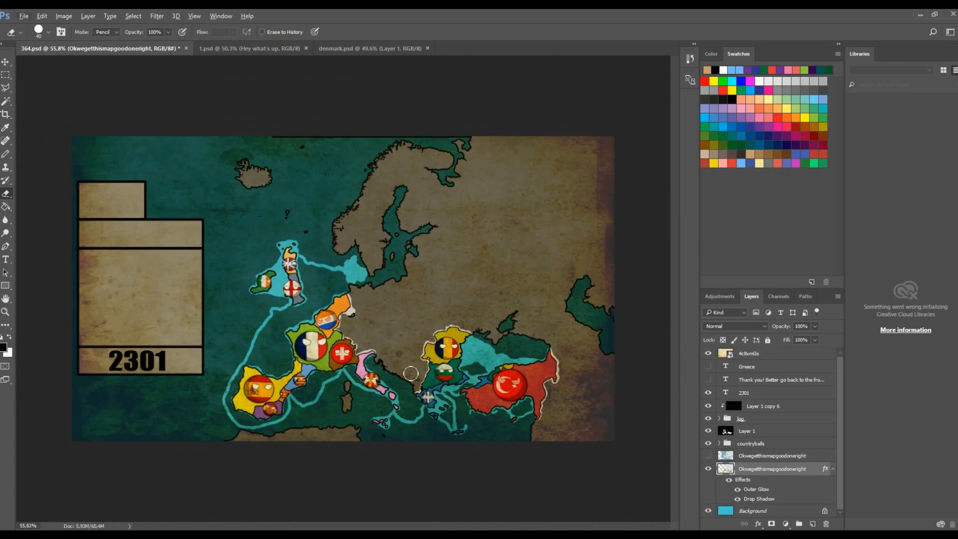
- Pick the tan swatch and draw a pencil line along the coast east of the Netherlands on the map layer
{"action": "scroll", "coordinate": [329, 350], "scroll_direction": "up", "scroll_amount": 5}
{"action": "scroll", "coordinate": [423, 322], "scroll_direction": "down", "scroll_amount": 1}
{"action": "key", "text": "b"}
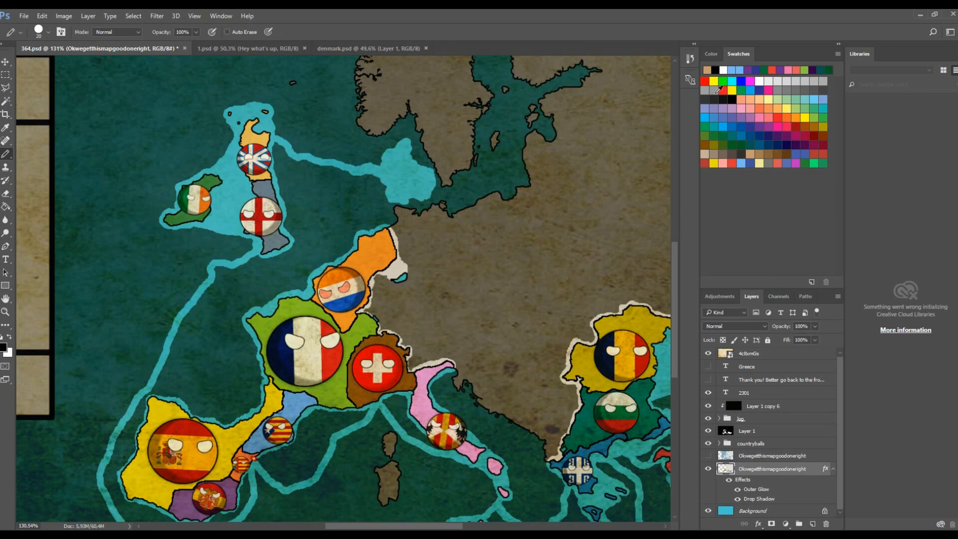
{"action": "left_click", "coordinate": [716, 70]}
{"action": "scroll", "coordinate": [407, 251], "scroll_direction": "up", "scroll_amount": 3}
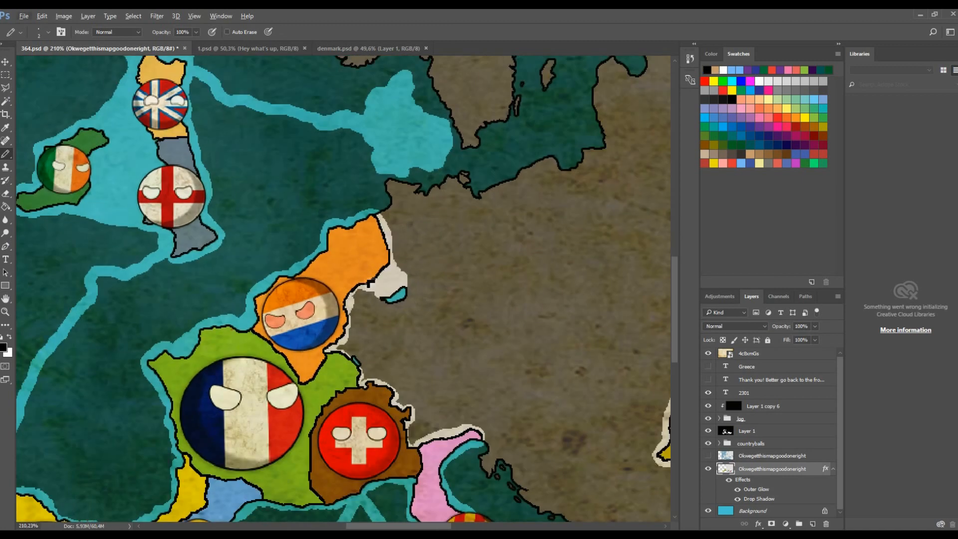
{"action": "scroll", "coordinate": [371, 345], "scroll_direction": "up", "scroll_amount": 3}
{"action": "scroll", "coordinate": [366, 338], "scroll_direction": "up", "scroll_amount": 5}
{"action": "mouse_move", "coordinate": [303, 251]}
{"action": "left_mouse_down"}
{"action": "mouse_move", "coordinate": [343, 287]}
{"action": "mouse_move", "coordinate": [355, 344]}
{"action": "mouse_move", "coordinate": [344, 424]}
{"action": "mouse_move", "coordinate": [326, 451]}
{"action": "left_mouse_up"}
- Fill the area east of the Netherlands with the tan swatch using the Paint Bucket at tolerance 100
{"action": "key", "text": "g"}
{"action": "left_click", "coordinate": [715, 70]}
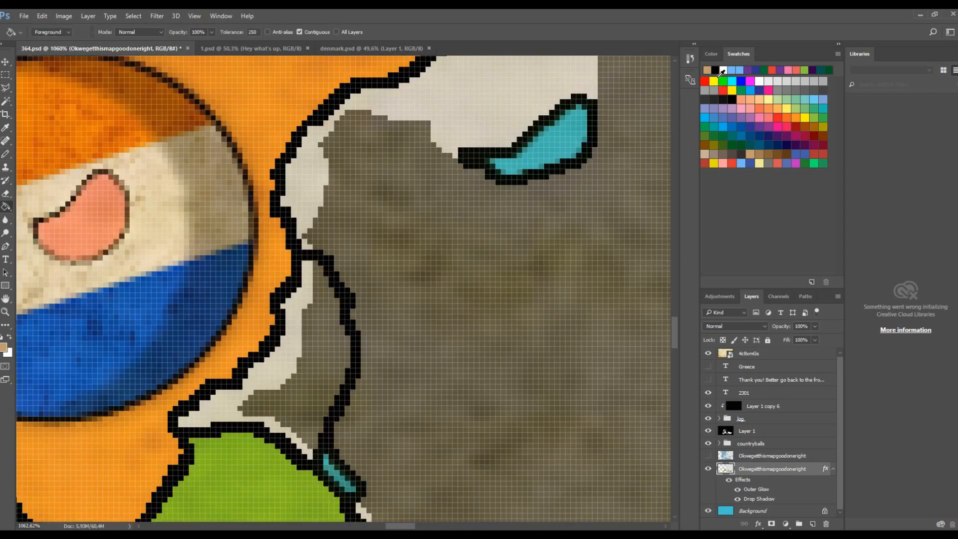
{"action": "left_click", "coordinate": [382, 379]}
{"action": "key", "text": "ctrl+z"}
{"action": "type", "text": "100"}
{"action": "left_click", "coordinate": [345, 354]}
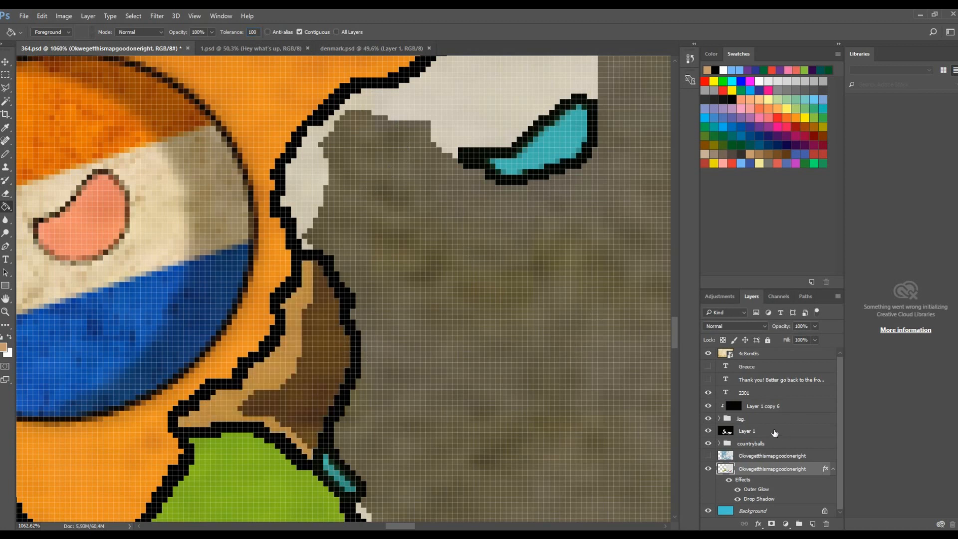
- Erase a vertical stroke on Layer 1 over the area east of the Netherlands
{"action": "left_click", "coordinate": [775, 432]}
{"action": "key", "text": "e"}
{"action": "left_click_drag", "start_coordinate": [307, 256], "coordinate": [313, 397]}
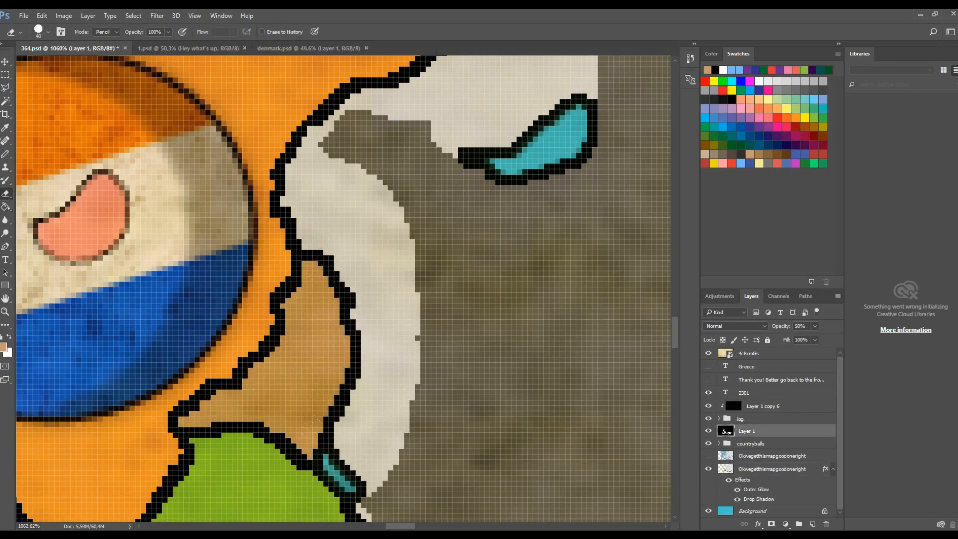
{"action": "scroll", "coordinate": [348, 317], "scroll_direction": "down", "scroll_amount": 4}
{"action": "scroll", "coordinate": [421, 326], "scroll_direction": "down", "scroll_amount": 8}
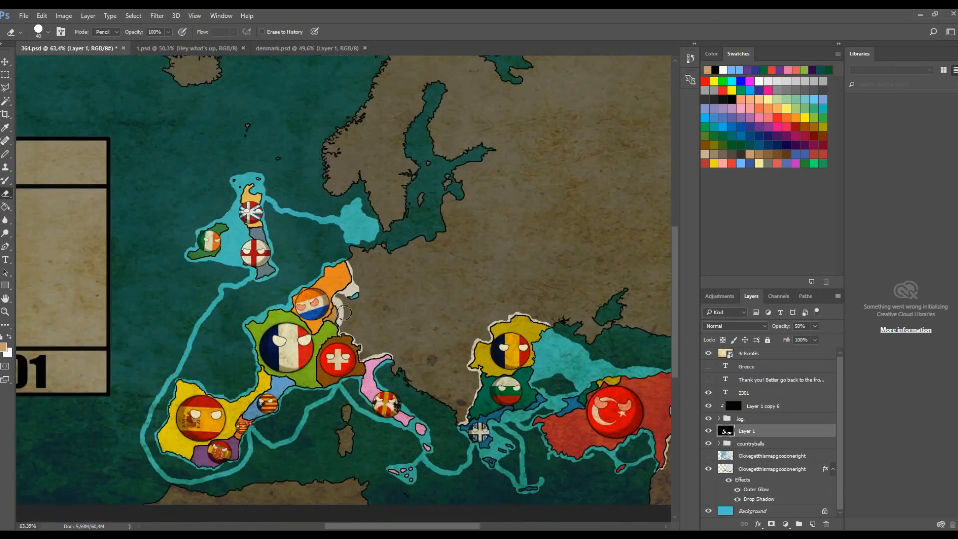
- Switch to the 1.psd document and inspect its map around the Balkans
{"action": "key", "text": "ctrl+Tab"}
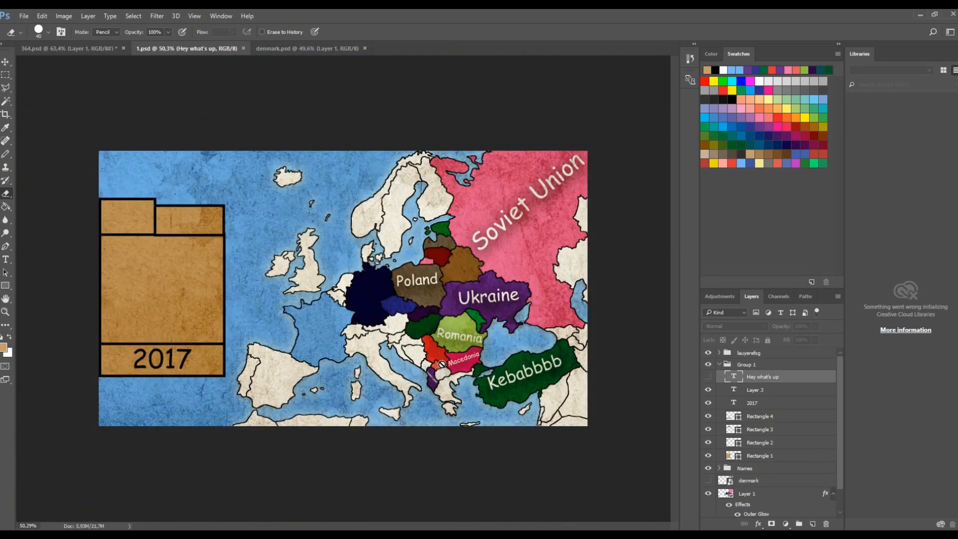
{"action": "key", "text": "ctrl+shift+Tab"}
{"action": "key", "text": "ctrl+Tab"}
{"action": "key", "text": "g"}
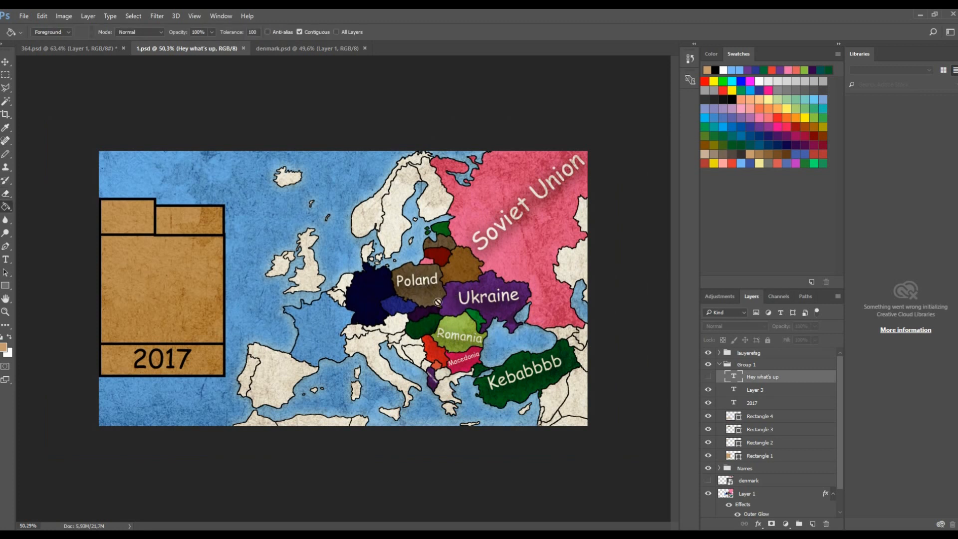
{"action": "scroll", "coordinate": [509, 334], "scroll_direction": "up", "scroll_amount": 2}
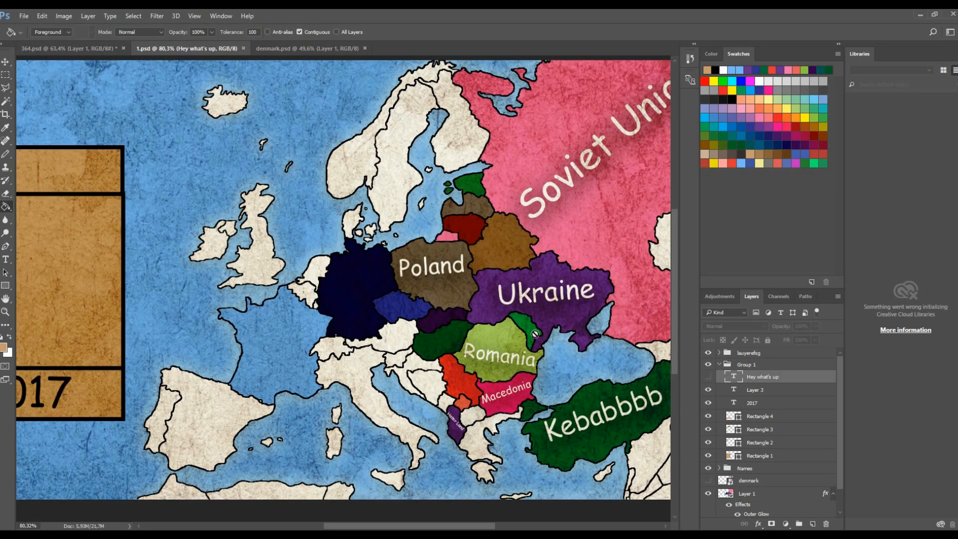
{"action": "scroll", "coordinate": [582, 425], "scroll_direction": "up", "scroll_amount": 3}
{"action": "scroll", "coordinate": [473, 379], "scroll_direction": "down", "scroll_amount": 5}
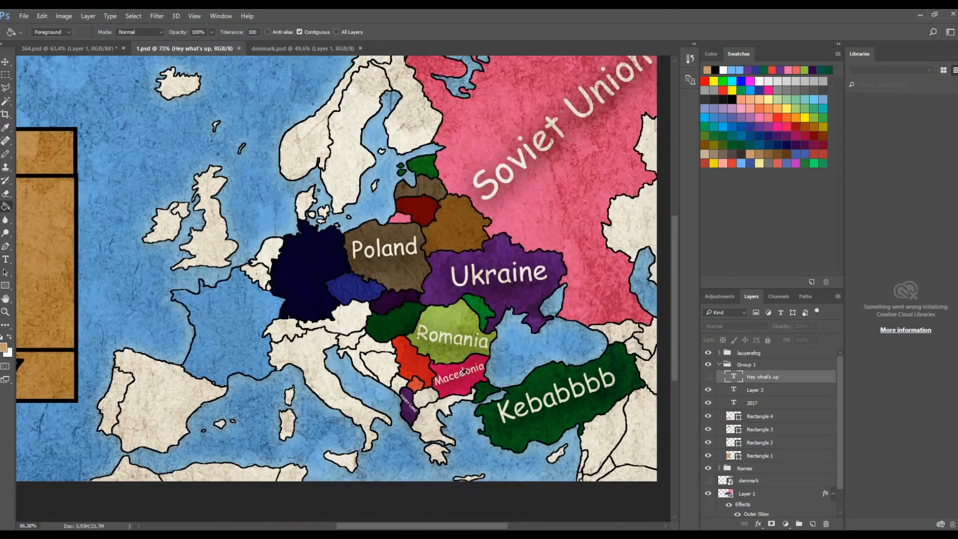
- Add the text Macedonia in the upper right box of the tan block figure and position it
{"action": "key", "text": "t"}
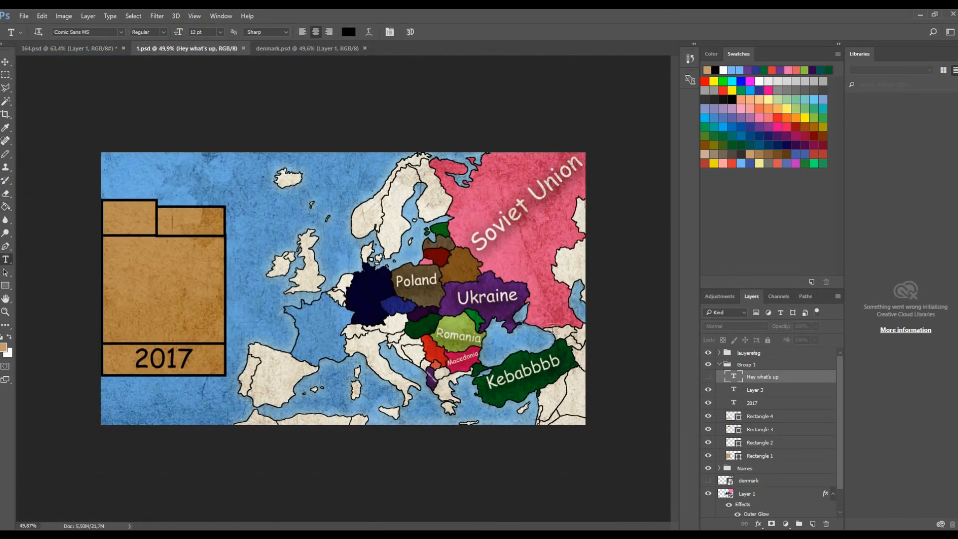
{"action": "scroll", "coordinate": [40, 211], "scroll_direction": "up", "scroll_amount": 4}
{"action": "left_click", "coordinate": [141, 186]}
{"action": "type", "text": "Ma"}
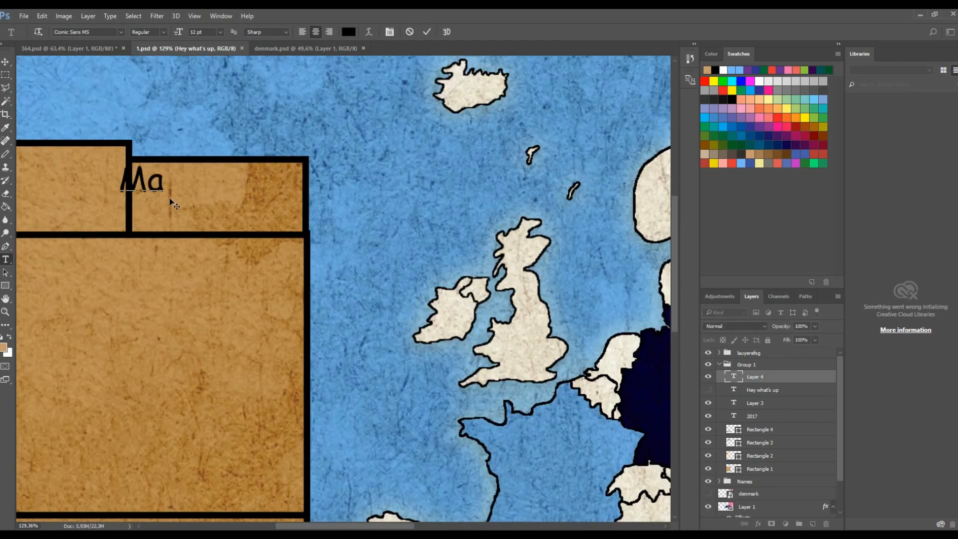
{"action": "type", "text": "cedonia"}
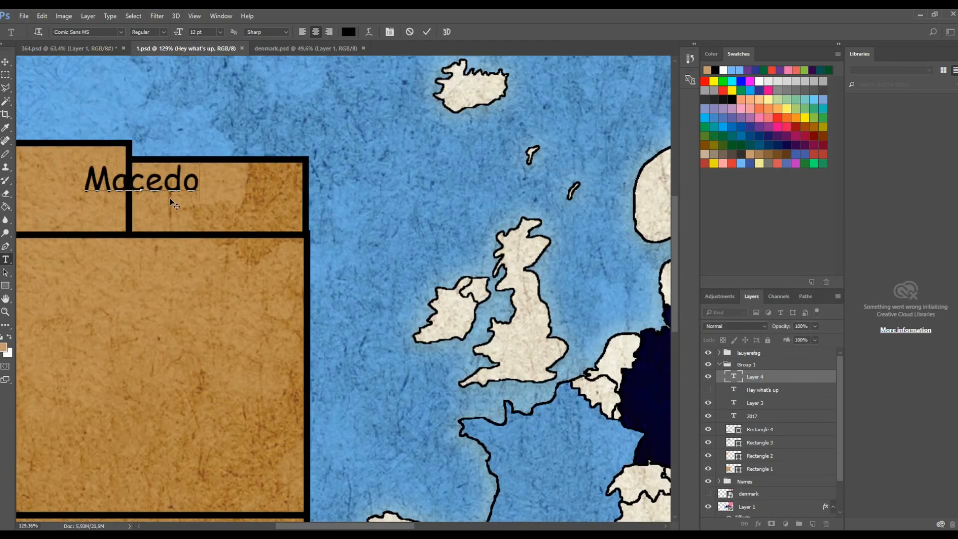
{"action": "left_click", "coordinate": [6, 61]}
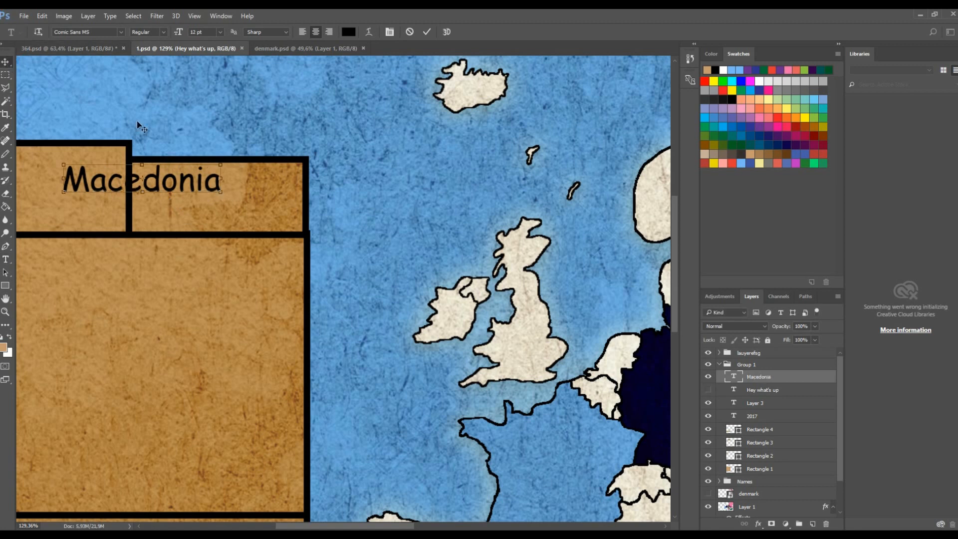
{"action": "left_click_drag", "start_coordinate": [199, 183], "coordinate": [273, 193]}
{"action": "scroll", "coordinate": [288, 191], "scroll_direction": "down", "scroll_amount": 8}
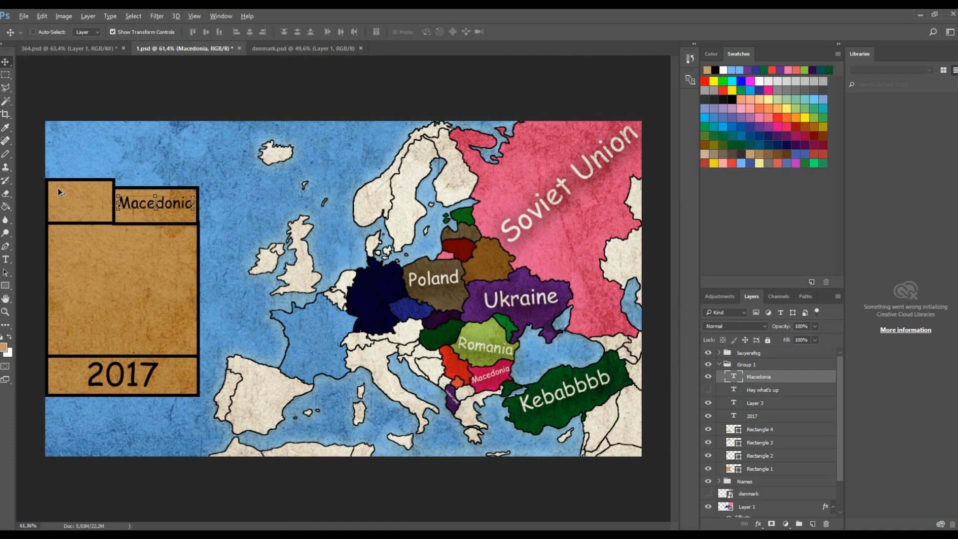
- Place the flag image mk.png from the Photoshop Flags folder as an embedded layer
{"action": "scroll", "coordinate": [58, 187], "scroll_direction": "up", "scroll_amount": 2}
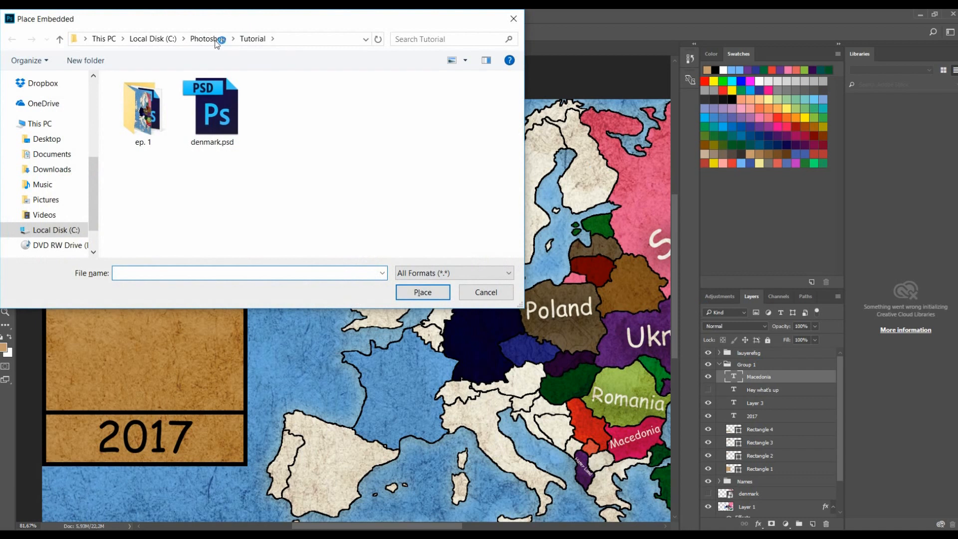
{"action": "left_click", "coordinate": [210, 39]}
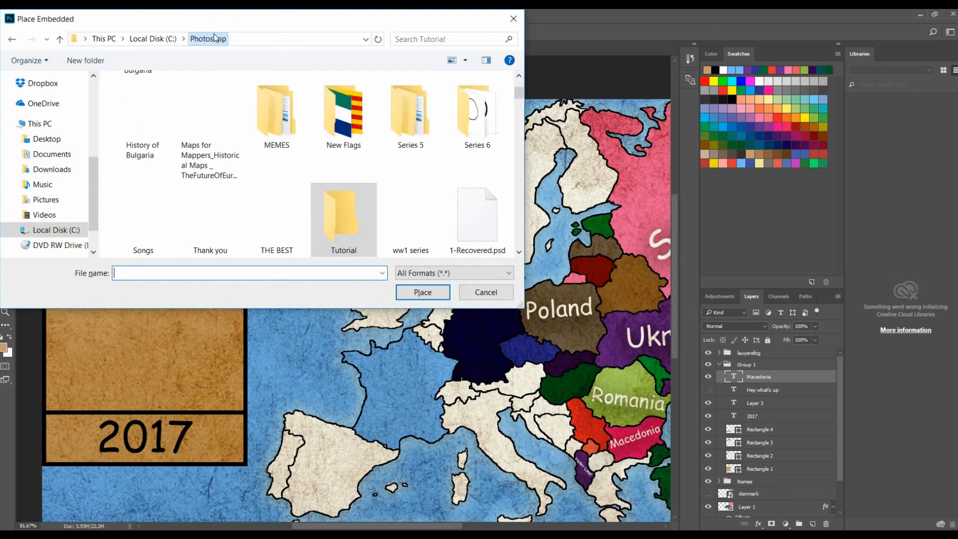
{"action": "scroll", "coordinate": [337, 103], "scroll_direction": "up", "scroll_amount": 2}
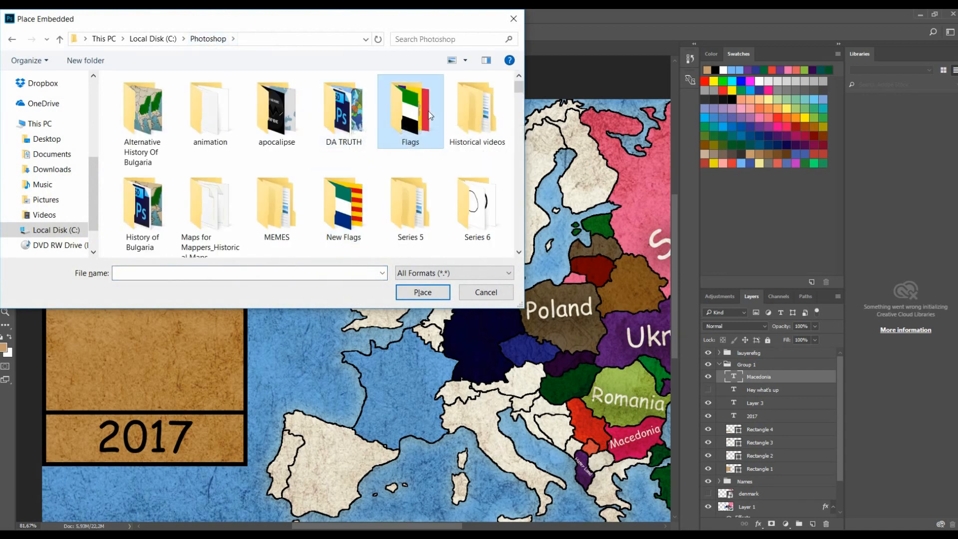
{"action": "double_click", "coordinate": [410, 112]}
{"action": "left_click", "coordinate": [237, 271]}
{"action": "type", "text": "m"}
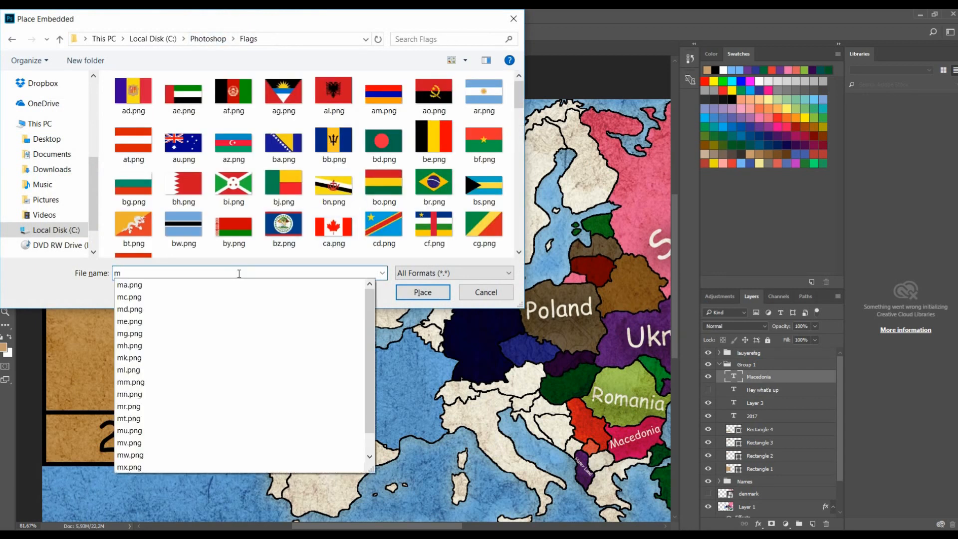
{"action": "type", "text": "k"}
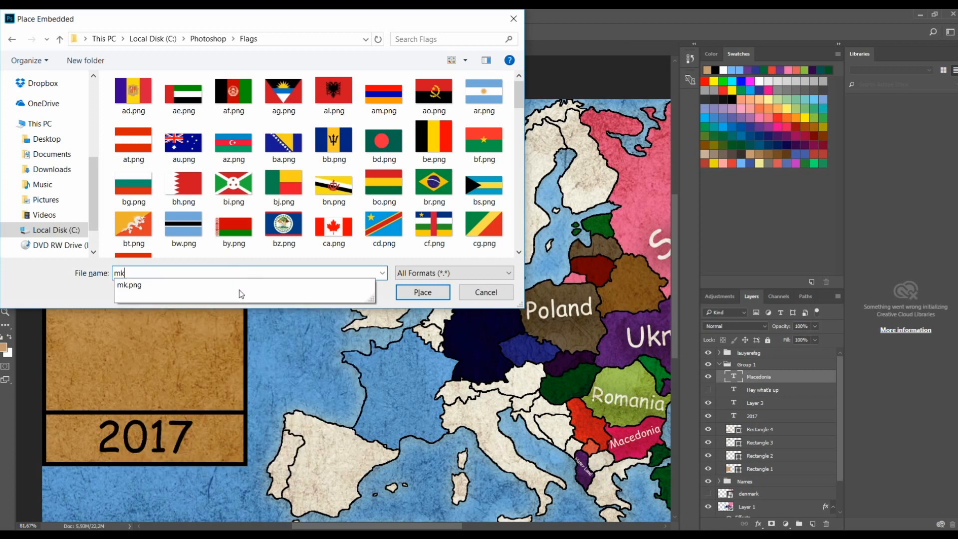
{"action": "left_click", "coordinate": [422, 290]}
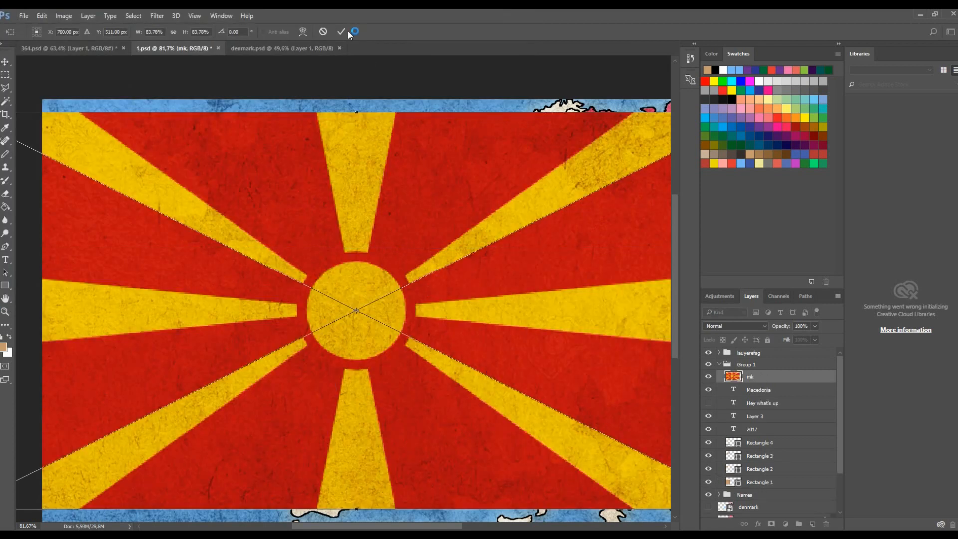
{"action": "left_click", "coordinate": [341, 32]}
- Scale the Macedonia flag to about 9% and move it into the upper left box beside the label
{"action": "scroll", "coordinate": [160, 120], "scroll_direction": "down", "scroll_amount": 3}
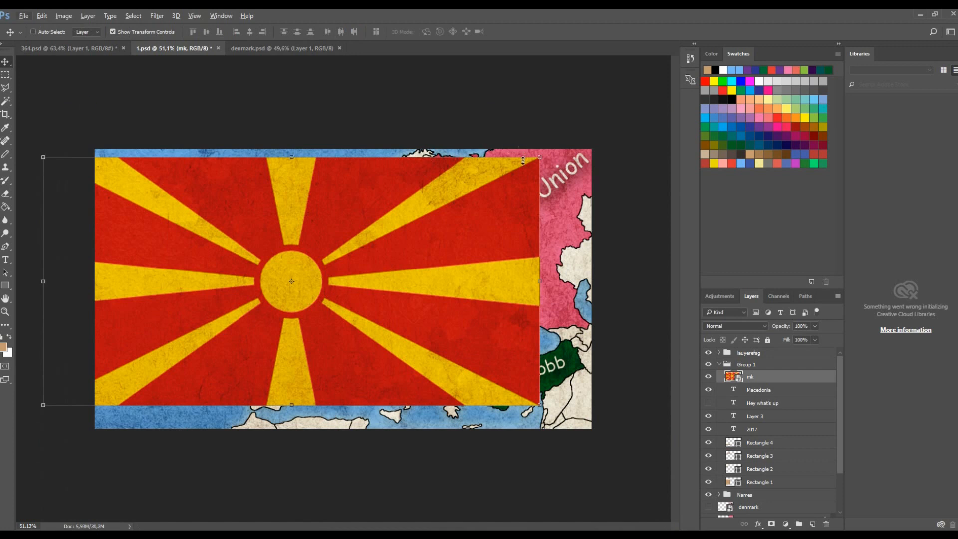
{"action": "left_click_drag", "start_coordinate": [534, 162], "coordinate": [131, 334]}
{"action": "left_click_drag", "start_coordinate": [112, 372], "coordinate": [153, 220]}
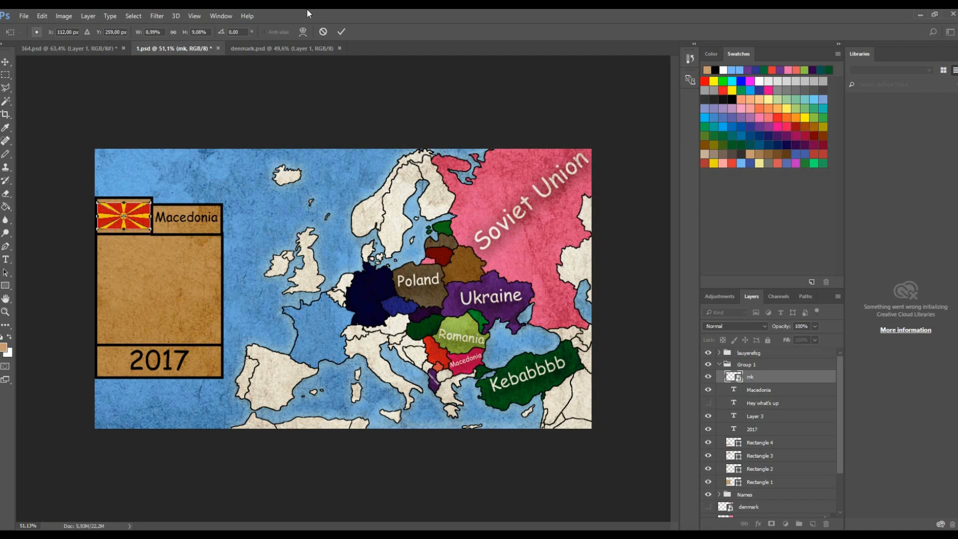
{"action": "left_click", "coordinate": [345, 34]}
{"action": "scroll", "coordinate": [60, 206], "scroll_direction": "up", "scroll_amount": 4}
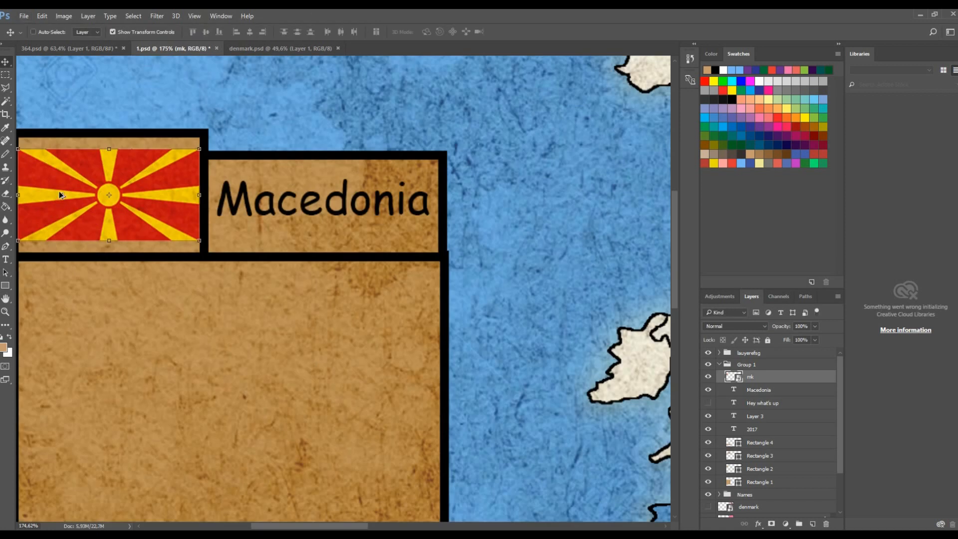
{"action": "scroll", "coordinate": [76, 188], "scroll_direction": "up", "scroll_amount": 1}
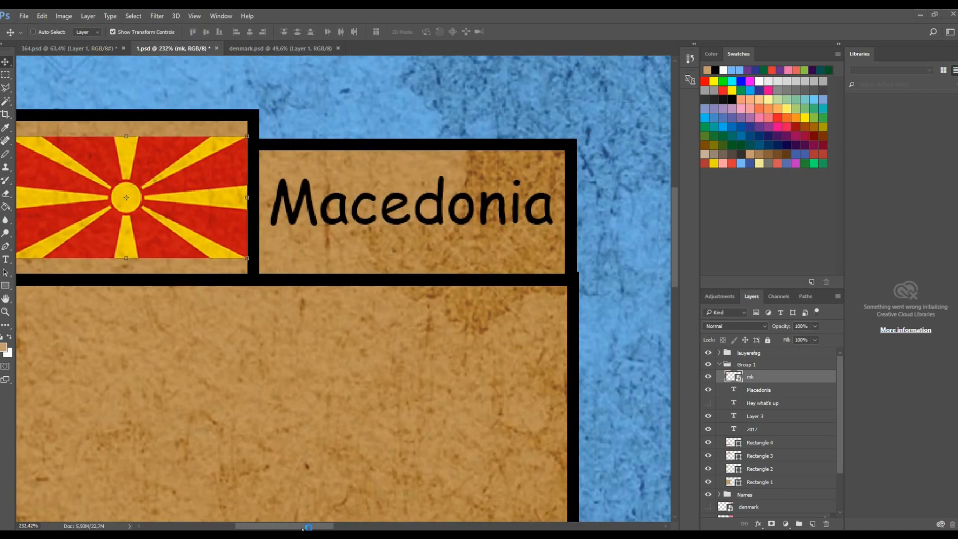
- Narrow the Macedonia flag slightly to fit inside the upper left box and commit the transform
{"action": "left_click_drag", "start_coordinate": [284, 523], "coordinate": [266, 524]}
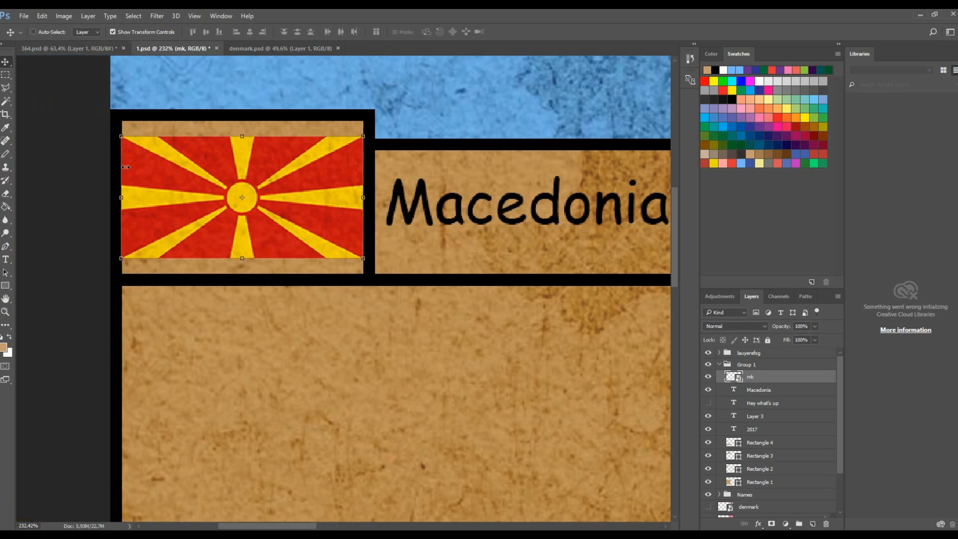
{"action": "left_click_drag", "start_coordinate": [125, 195], "coordinate": [129, 195]}
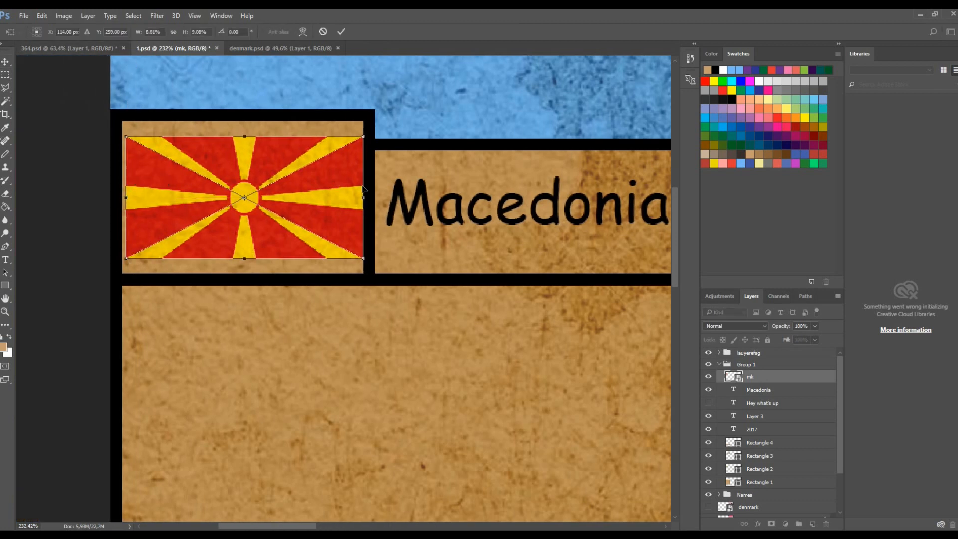
{"action": "left_click_drag", "start_coordinate": [367, 199], "coordinate": [360, 200]}
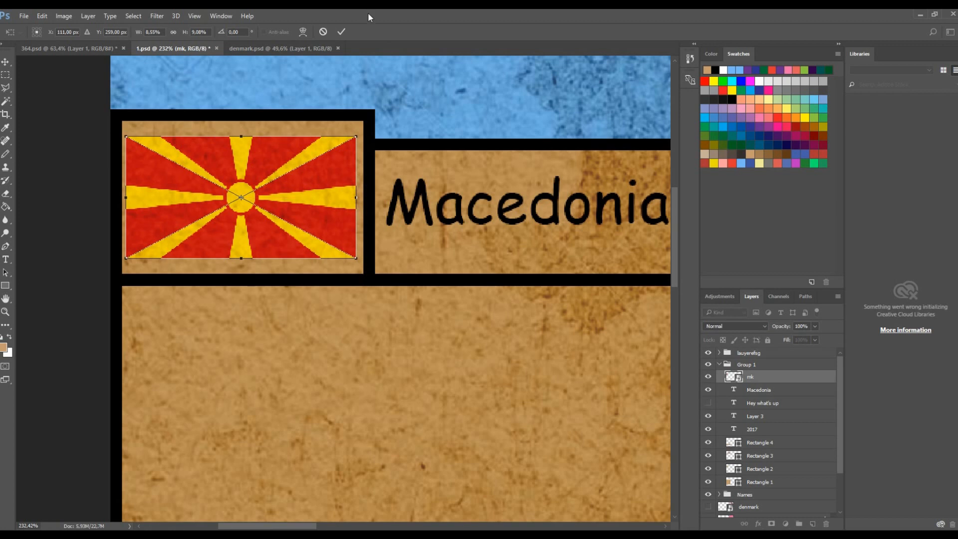
{"action": "left_click", "coordinate": [341, 32]}
{"action": "key", "text": "ctrl+0"}
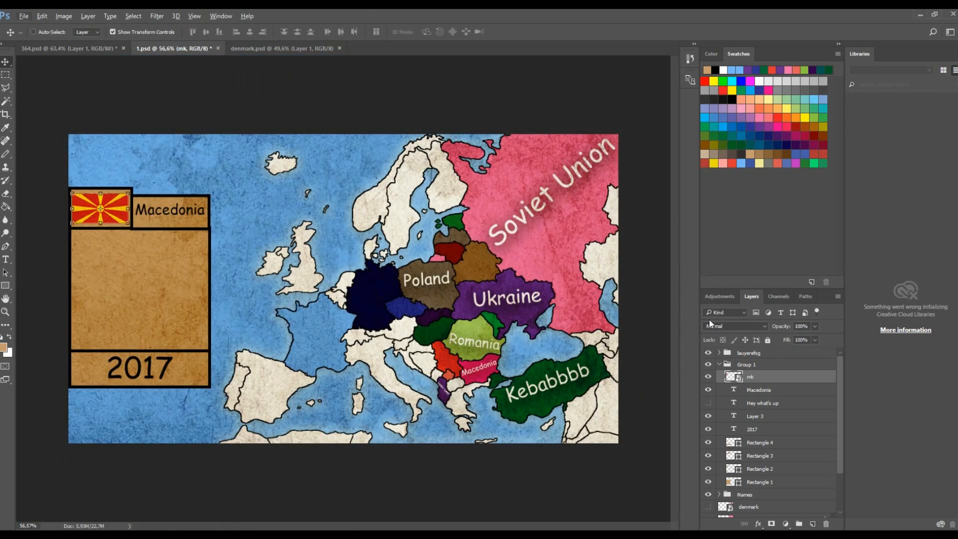
- Select the map layer and fill Macedonia with white using the Paint Bucket tool
{"action": "scroll", "coordinate": [790, 443], "scroll_direction": "down", "scroll_amount": 2}
{"action": "left_click", "coordinate": [780, 466]}
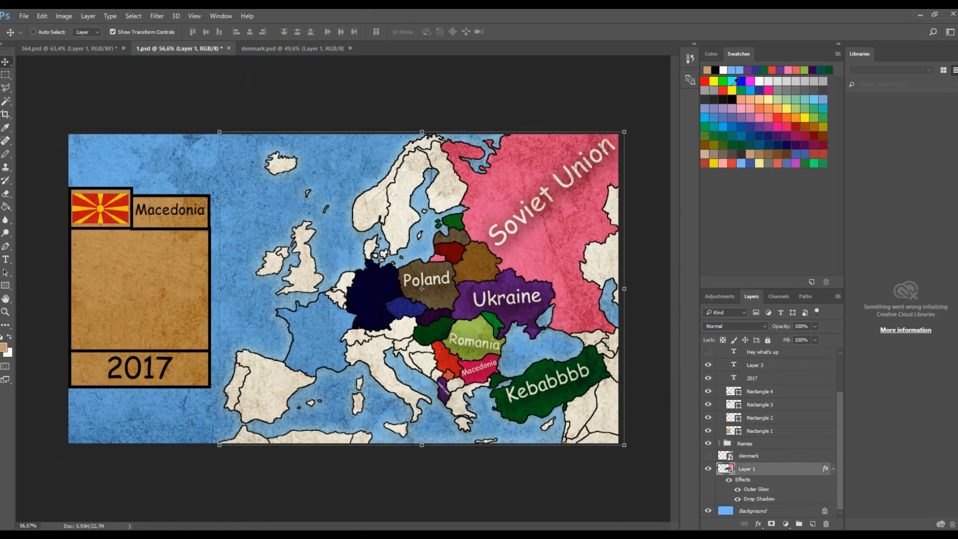
{"action": "left_click", "coordinate": [723, 70]}
{"action": "key", "text": "g"}
{"action": "scroll", "coordinate": [503, 382], "scroll_direction": "up", "scroll_amount": 5}
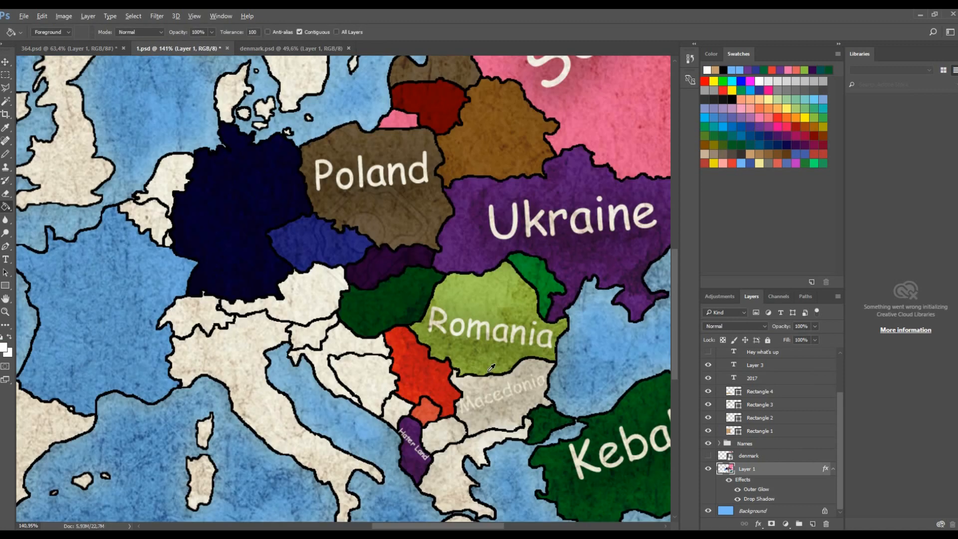
{"action": "scroll", "coordinate": [503, 382], "scroll_direction": "down", "scroll_amount": 6}
- Save a copy of the image as PNG named 2 in the ep. 1 folder
{"action": "key", "text": "ctrl+shift+s"}
{"action": "type", "text": "2"}
{"action": "left_click", "coordinate": [161, 261]}
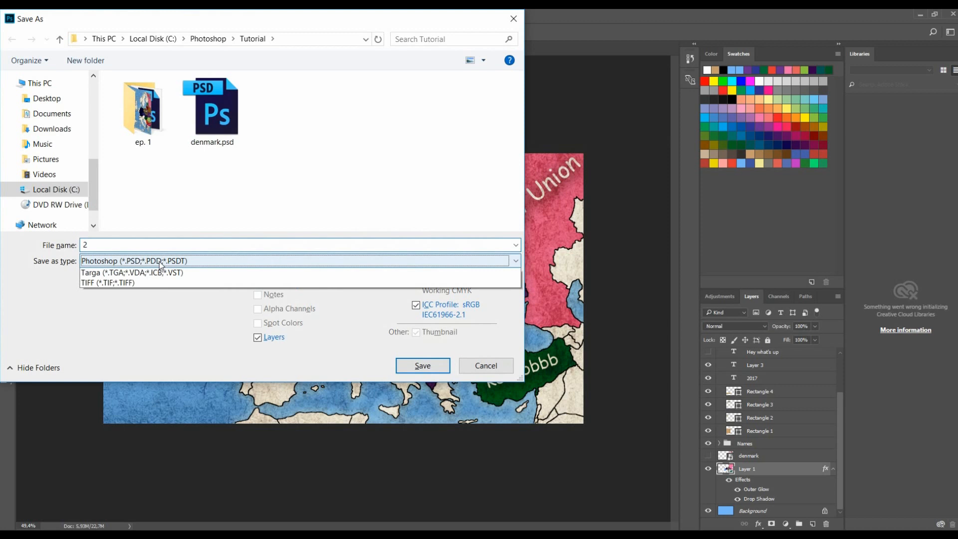
{"action": "left_click", "coordinate": [165, 443]}
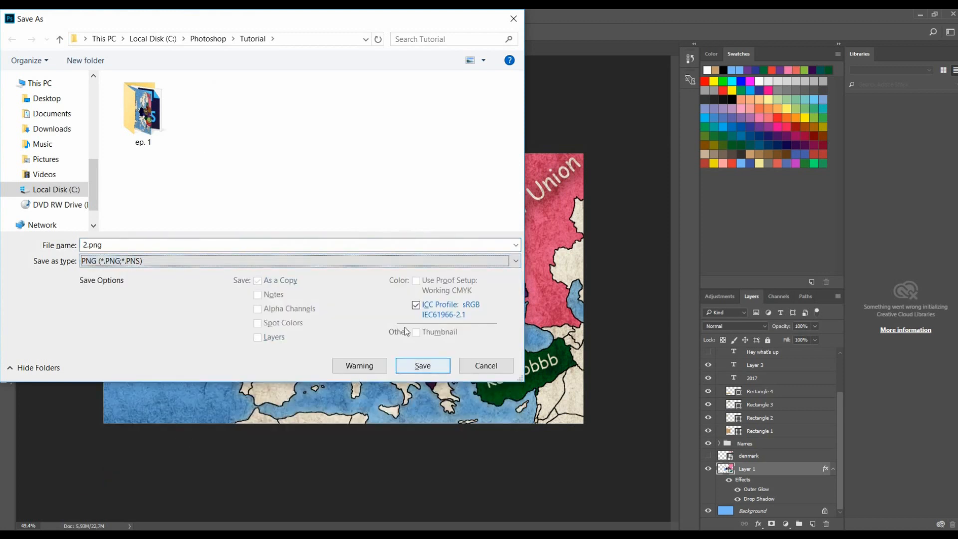
{"action": "double_click", "coordinate": [144, 112]}
{"action": "left_click", "coordinate": [422, 365]}
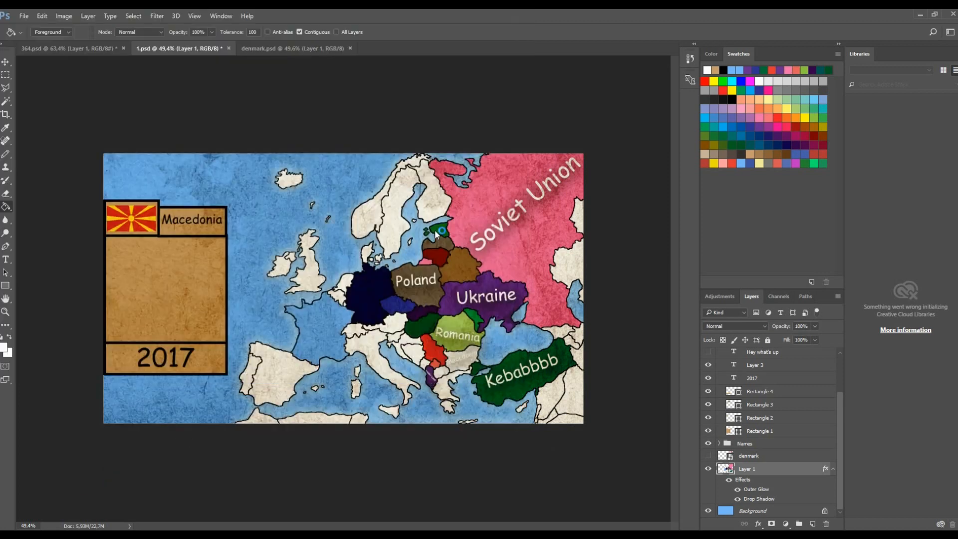
- Zoom in and out around the map to inspect the Macedonia region and the tan block figure
{"action": "left_click", "coordinate": [519, 182]}
{"action": "scroll", "coordinate": [524, 344], "scroll_direction": "up", "scroll_amount": 3}
{"action": "scroll", "coordinate": [399, 330], "scroll_direction": "down", "scroll_amount": 3}
{"action": "scroll", "coordinate": [142, 274], "scroll_direction": "up", "scroll_amount": 2}
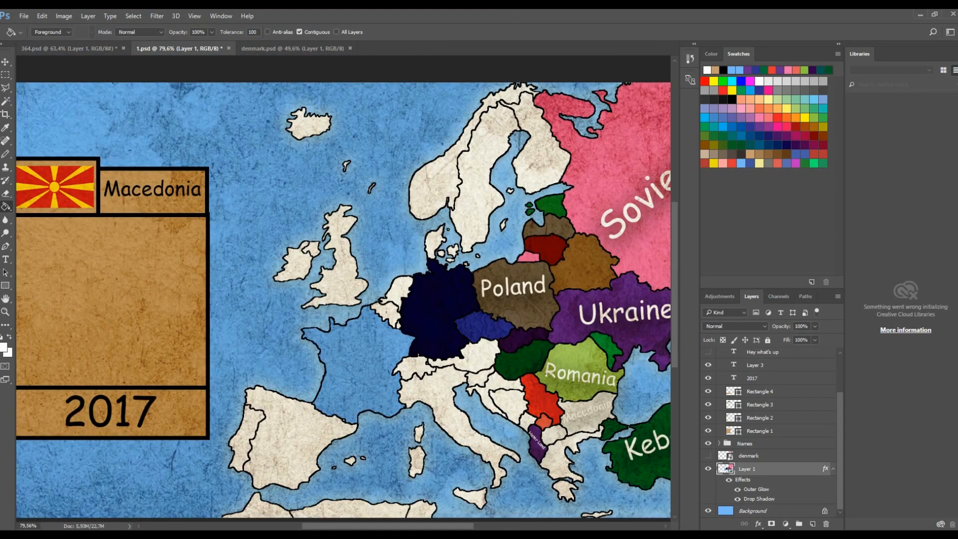
{"action": "scroll", "coordinate": [319, 320], "scroll_direction": "down", "scroll_amount": 4}
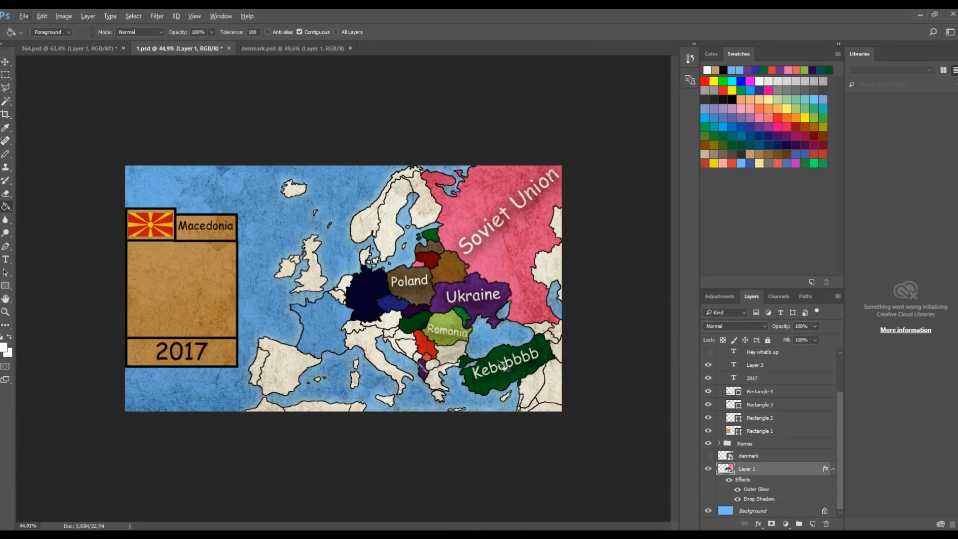
{"action": "scroll", "coordinate": [141, 248], "scroll_direction": "up", "scroll_amount": 3}
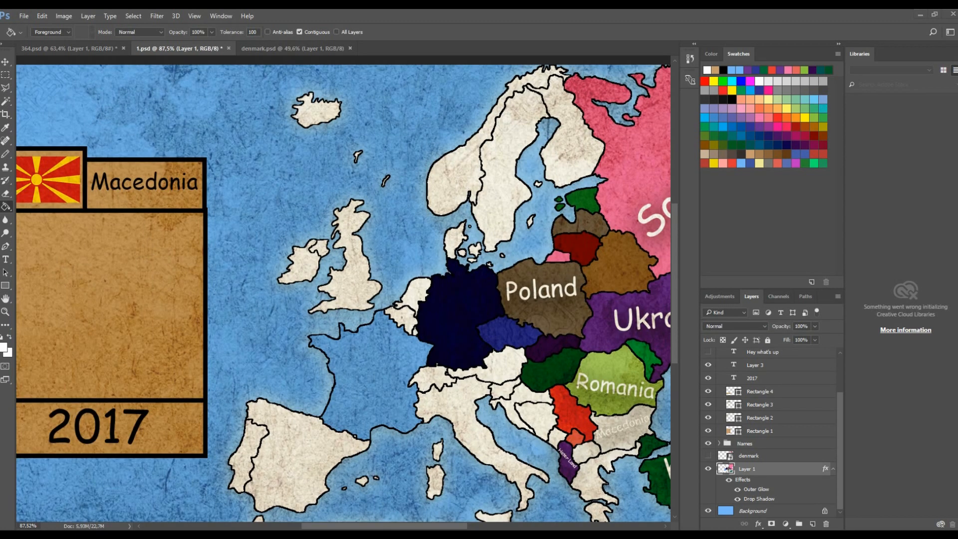
{"action": "left_click_drag", "start_coordinate": [369, 528], "coordinate": [316, 527]}
{"action": "scroll", "coordinate": [754, 386], "scroll_direction": "up", "scroll_amount": 2}
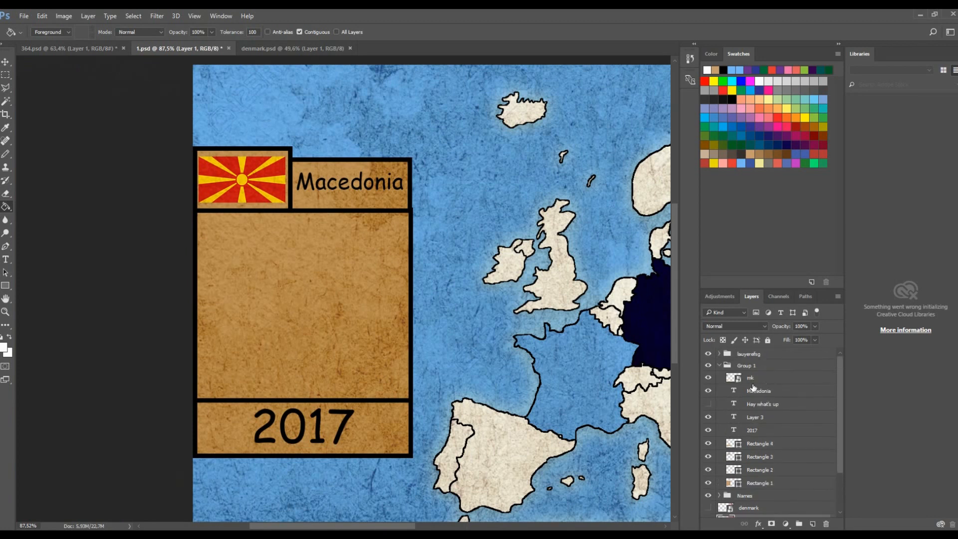
- Duplicate the Macedonia label into the large middle box of the tan block figure
{"action": "left_click", "coordinate": [759, 391]}
{"action": "left_click", "coordinate": [6, 61]}
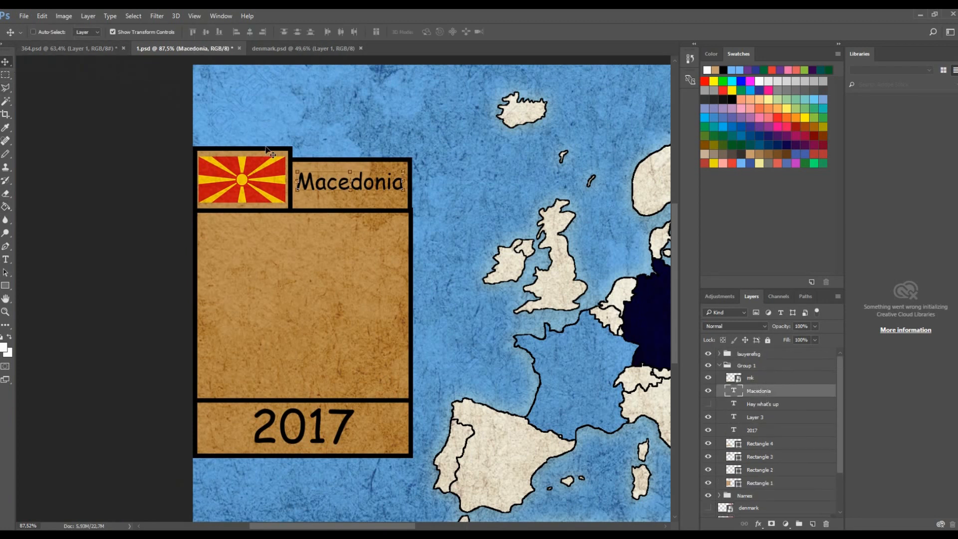
{"action": "scroll", "coordinate": [282, 165], "scroll_direction": "up", "scroll_amount": 2}
{"action": "left_click_drag", "start_coordinate": [416, 196], "coordinate": [232, 263]}
{"action": "key", "text": "t"}
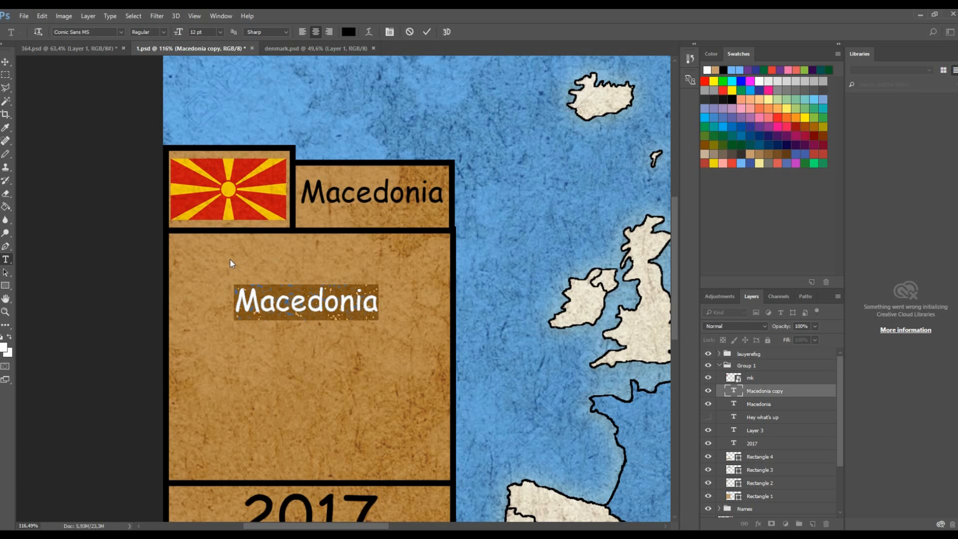
{"action": "type", "text": "PA"}
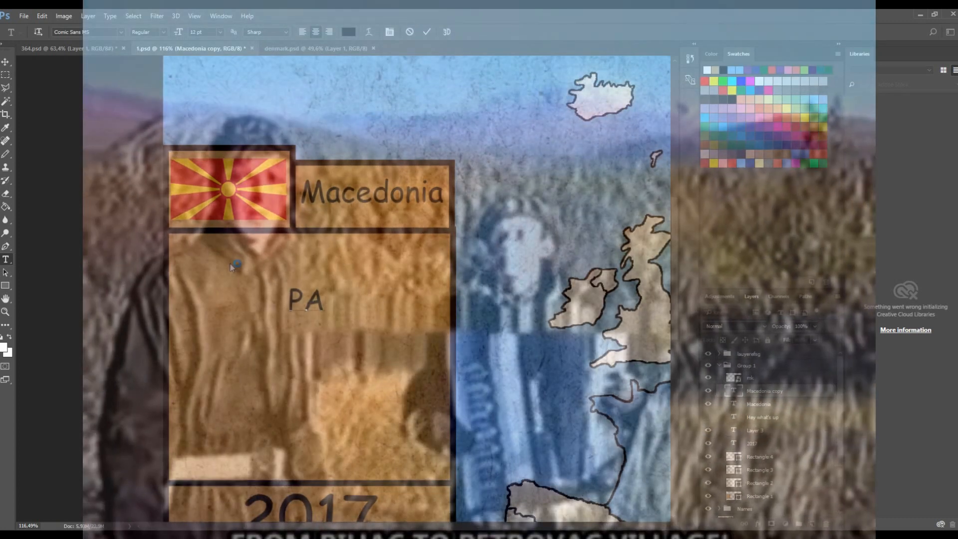
{"action": "type", "text": "RARA"}
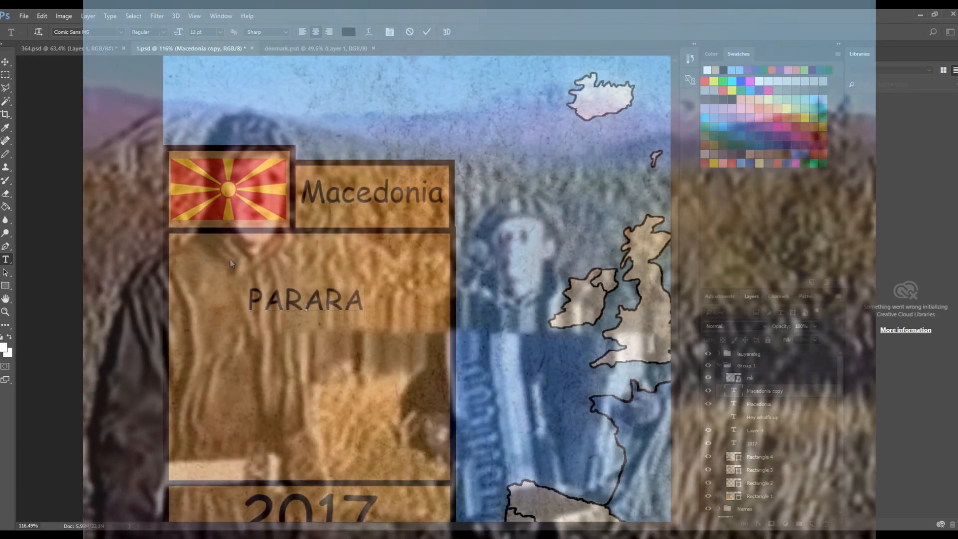
{"action": "type", "text": "RAPA"}
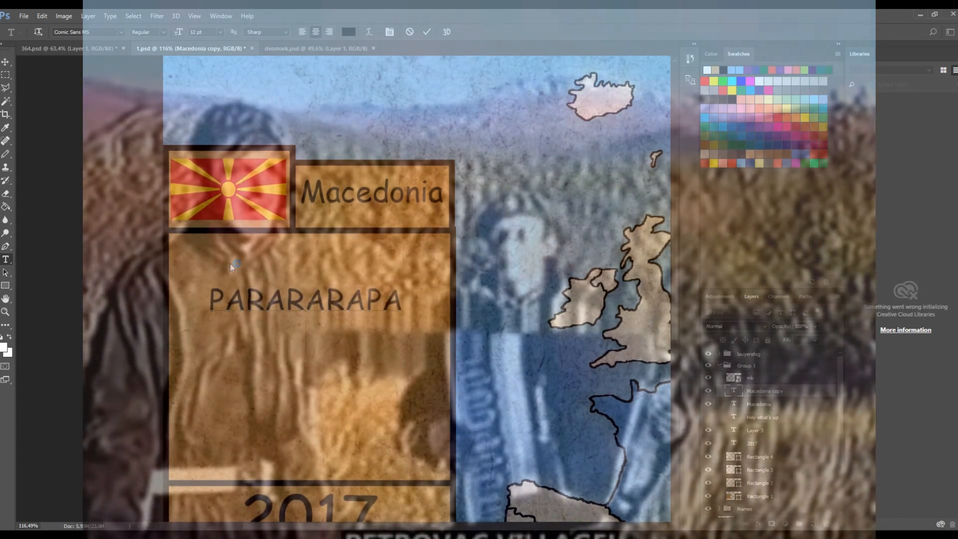
{"action": "key", "text": "Return"}
{"action": "type", "text": "PARA"}
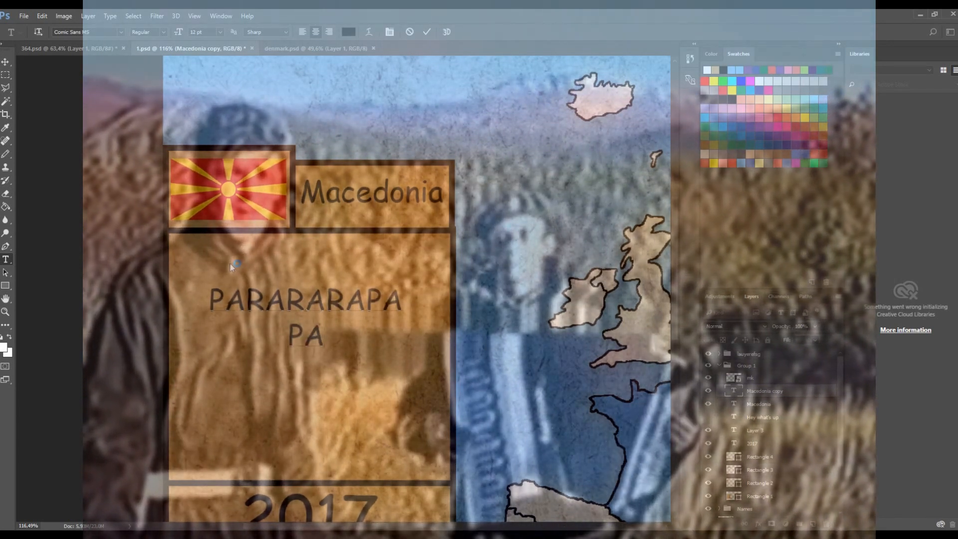
{"action": "type", "text": "RA"}
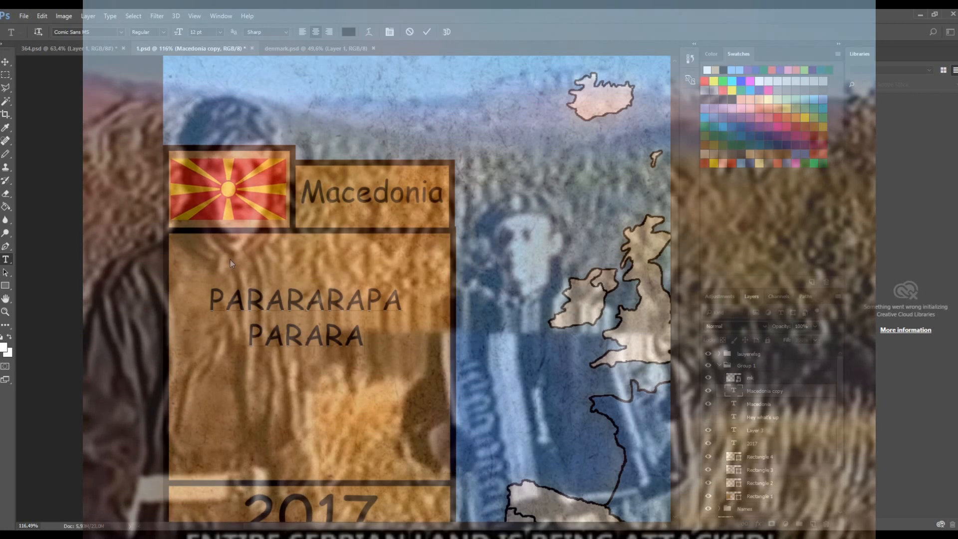
{"action": "type", "text": "PARA"}
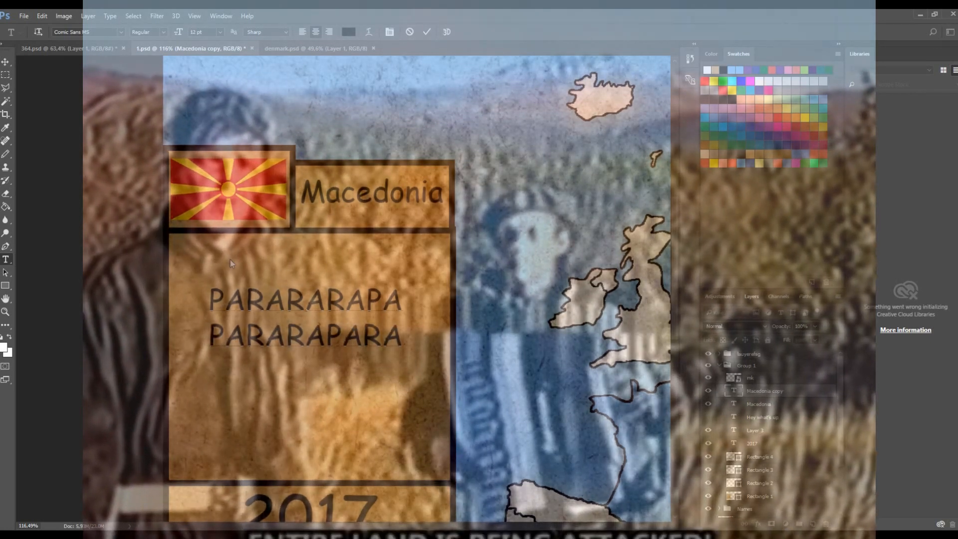
{"action": "key", "text": "Return"}
{"action": "type", "text": "PARARA"}
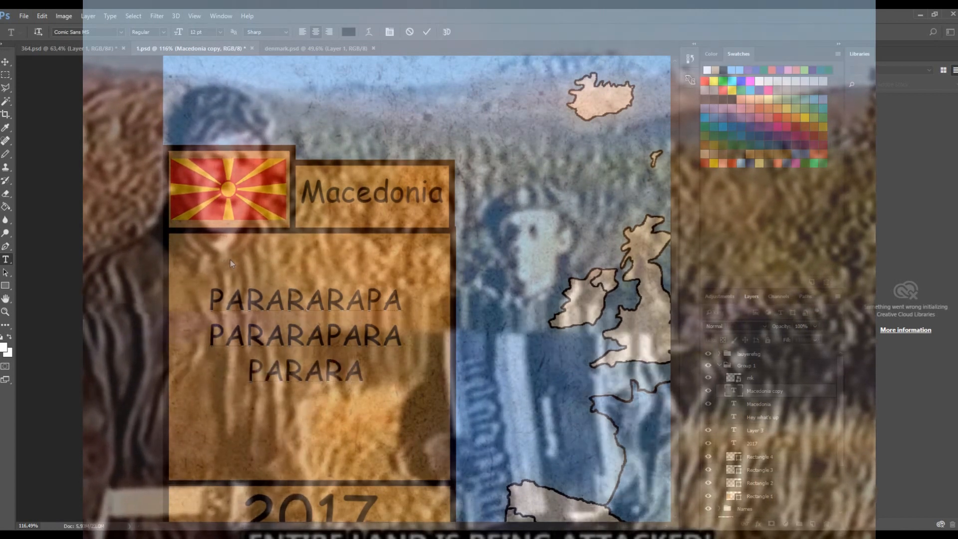
{"action": "type", "text": "RARARARA"}
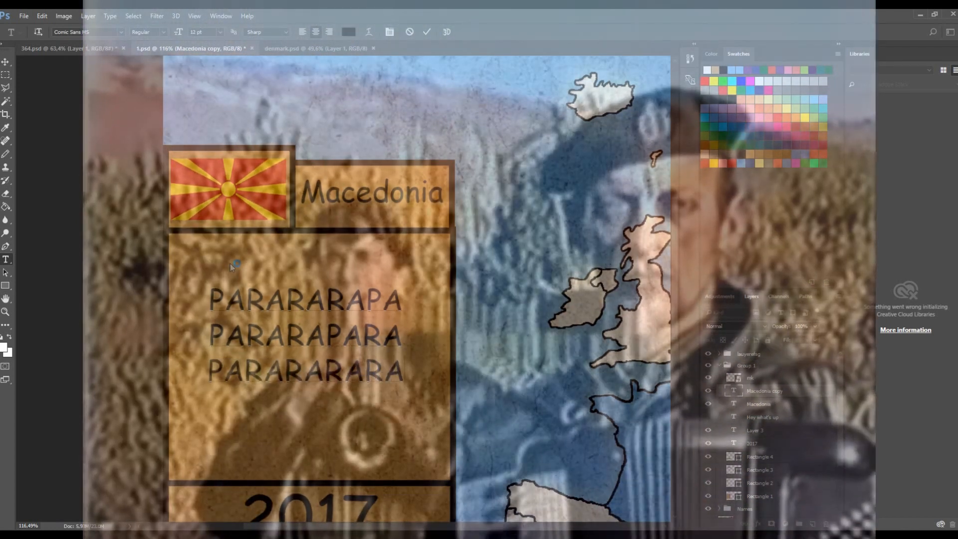
{"action": "type", "text": "E"}
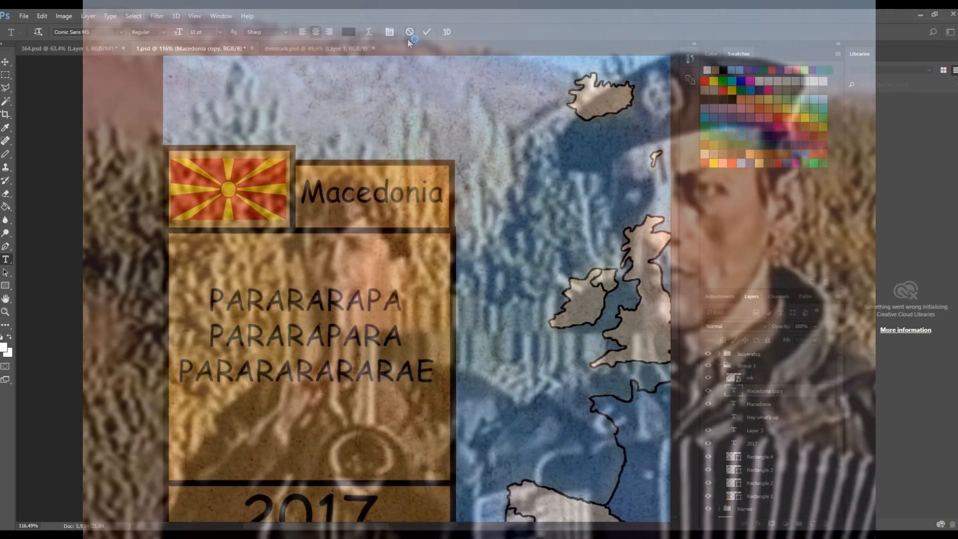
{"action": "left_click", "coordinate": [407, 38]}
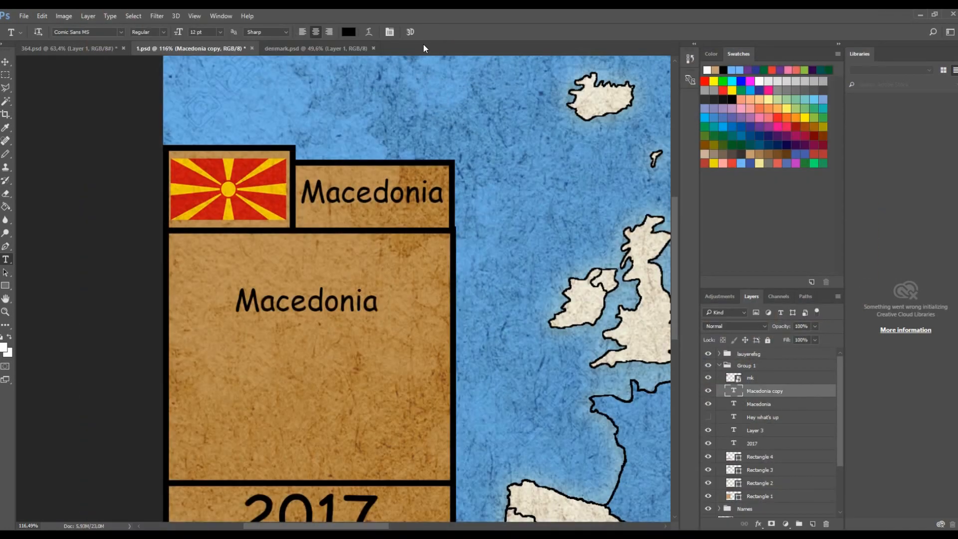
- Replace the copied label's text with PAPAPAP PAOPOPAS split over two lines and commit it
{"action": "left_click_drag", "start_coordinate": [377, 313], "coordinate": [139, 249]}
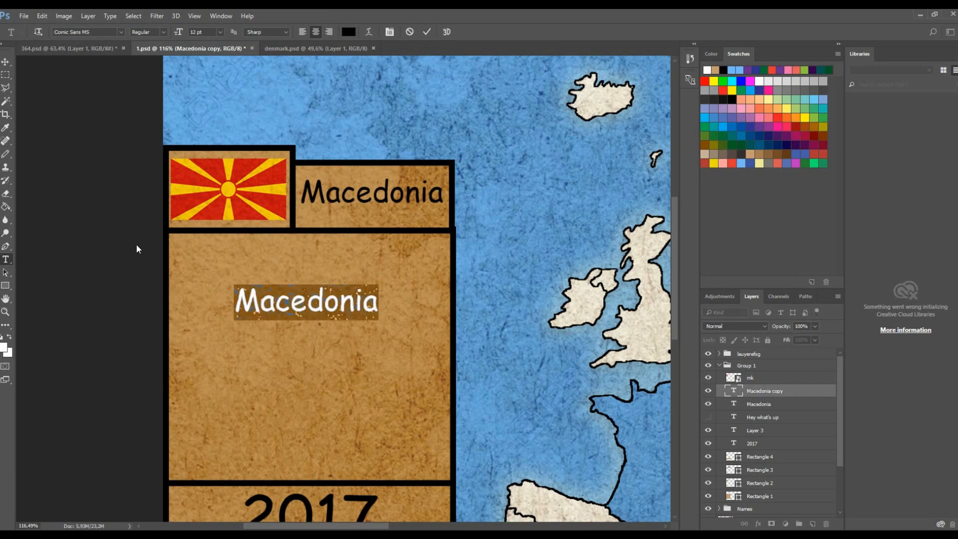
{"action": "type", "text": "PAPAPAPPAOPOPAS"}
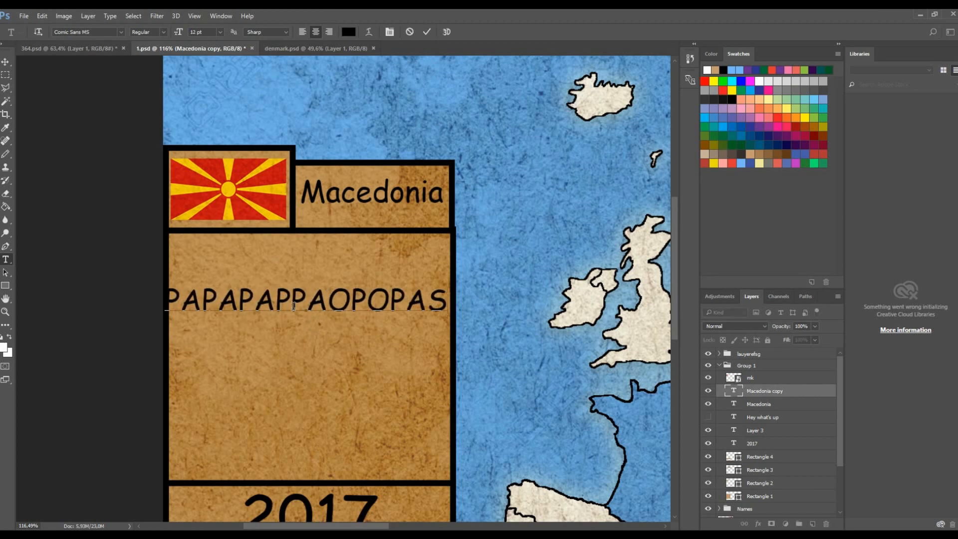
{"action": "left_click", "coordinate": [302, 298]}
{"action": "key", "text": "Return"}
{"action": "left_click", "coordinate": [426, 31]}
{"action": "scroll", "coordinate": [357, 270], "scroll_direction": "down", "scroll_amount": 4}
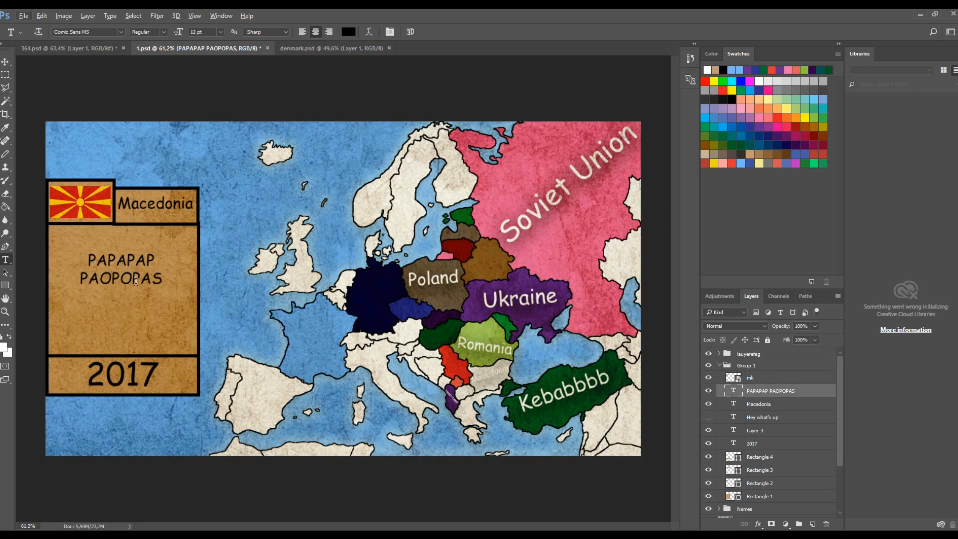
- Save a copy of the image as PNG named 3 in the ep. 1 folder
{"action": "key", "text": "ctrl+shift+s"}
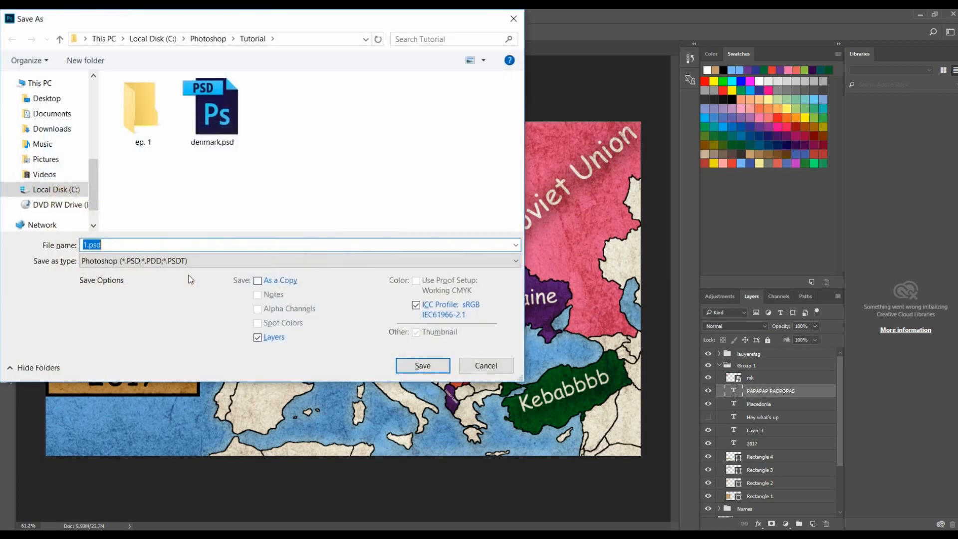
{"action": "type", "text": "3"}
{"action": "double_click", "coordinate": [143, 107]}
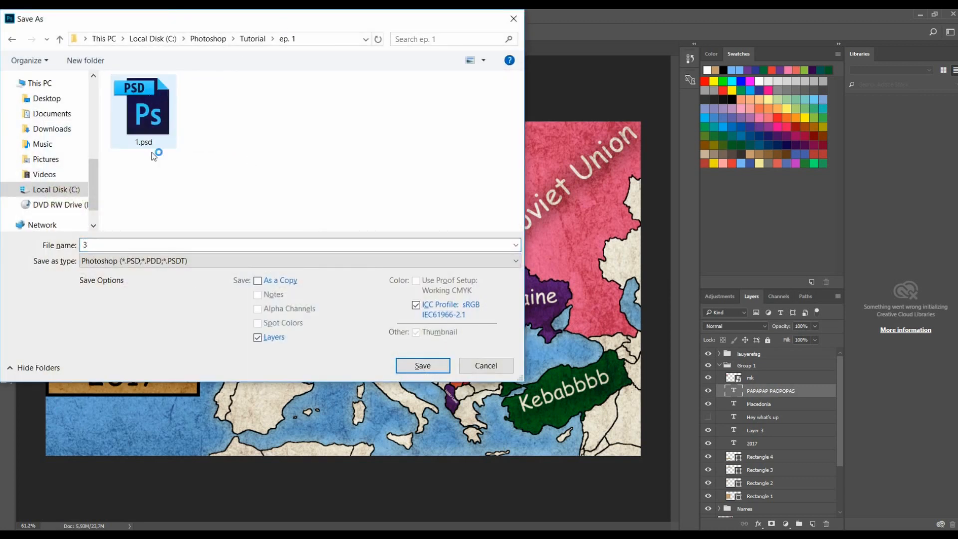
{"action": "left_click", "coordinate": [152, 261]}
{"action": "left_click", "coordinate": [145, 445]}
{"action": "left_click", "coordinate": [423, 367]}
{"action": "left_click", "coordinate": [508, 180]}
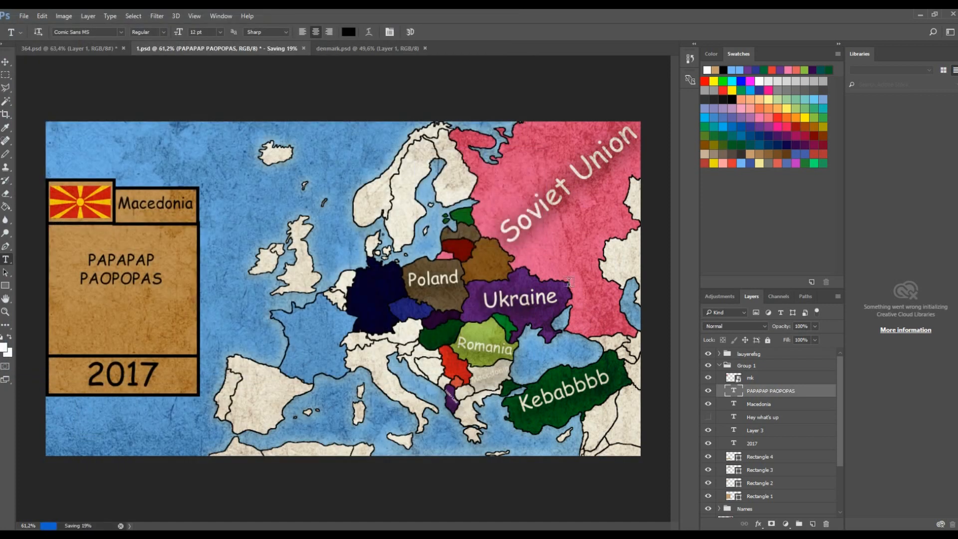
- Hide the new text layer, the Macedonia label and the mk flag layer, then collapse Group 1
{"action": "left_click", "coordinate": [708, 391]}
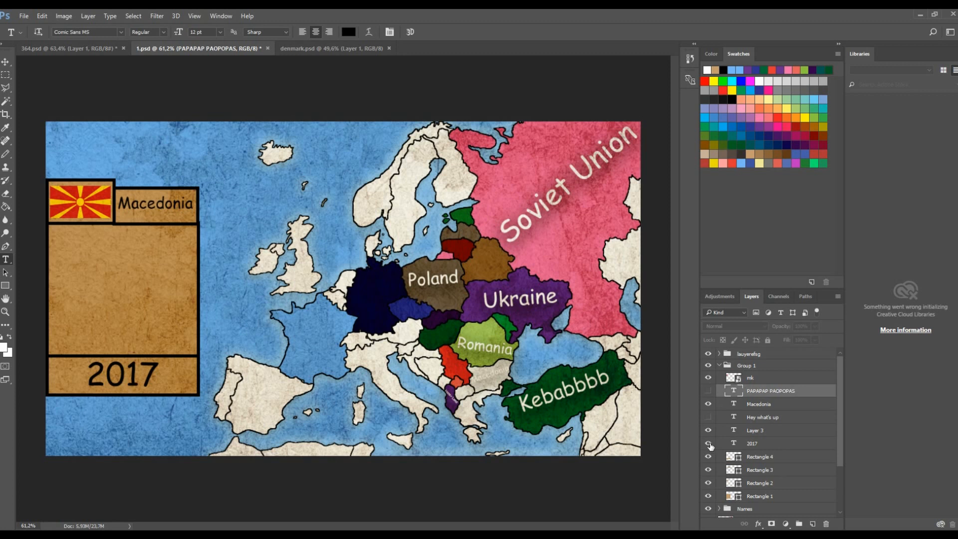
{"action": "left_click", "coordinate": [709, 406]}
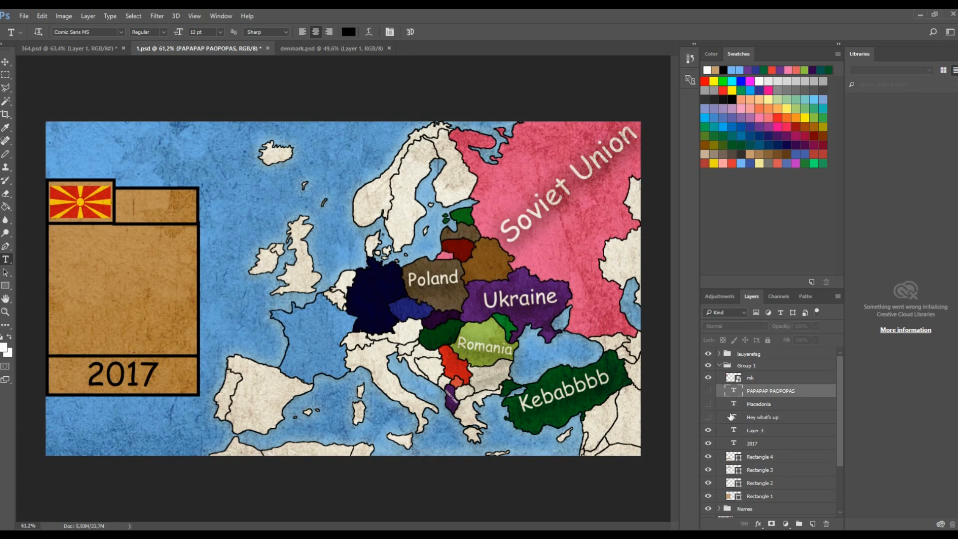
{"action": "left_click", "coordinate": [709, 379]}
{"action": "left_click", "coordinate": [709, 378]}
{"action": "left_click", "coordinate": [722, 367]}
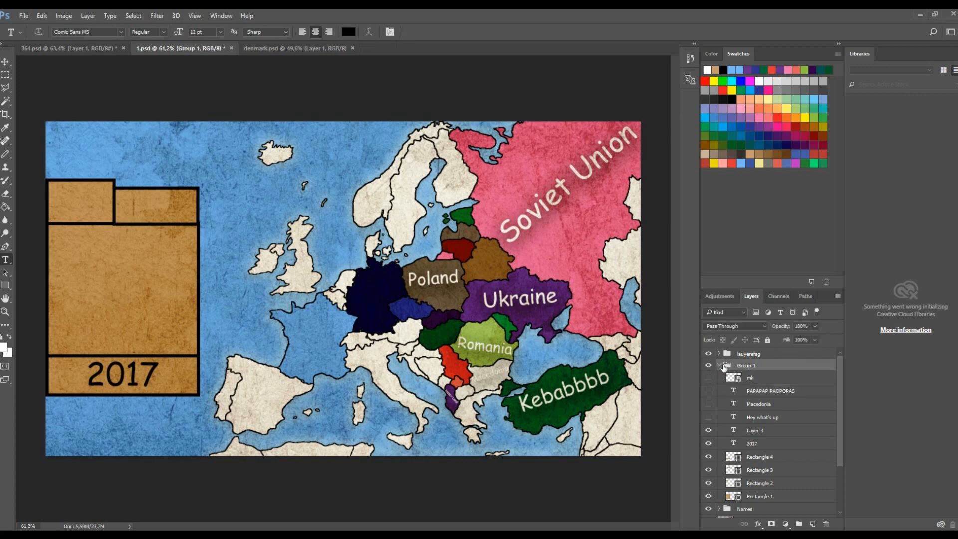
{"action": "left_click", "coordinate": [719, 365]}
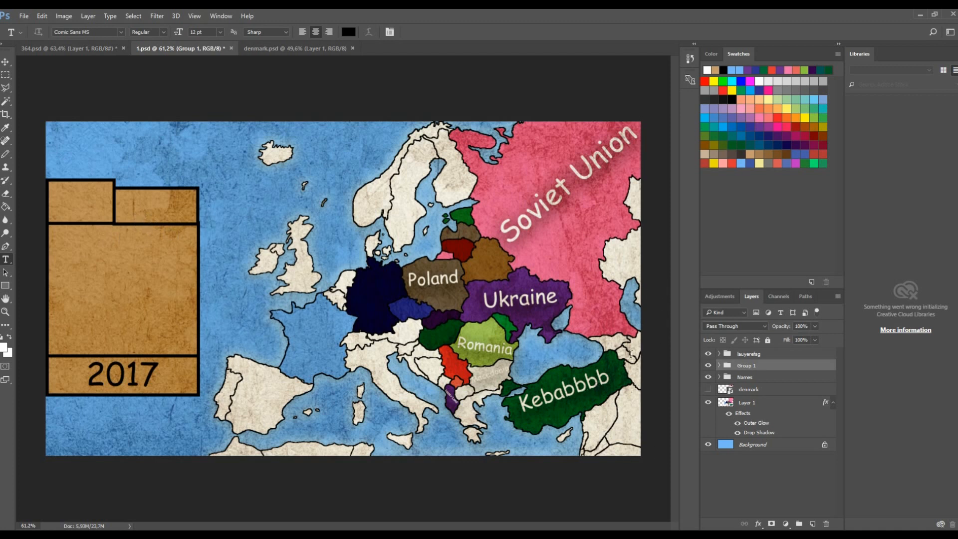
- Fill the Macedonia region on Layer 1 with pink using the Paint Bucket
{"action": "left_click", "coordinate": [765, 405]}
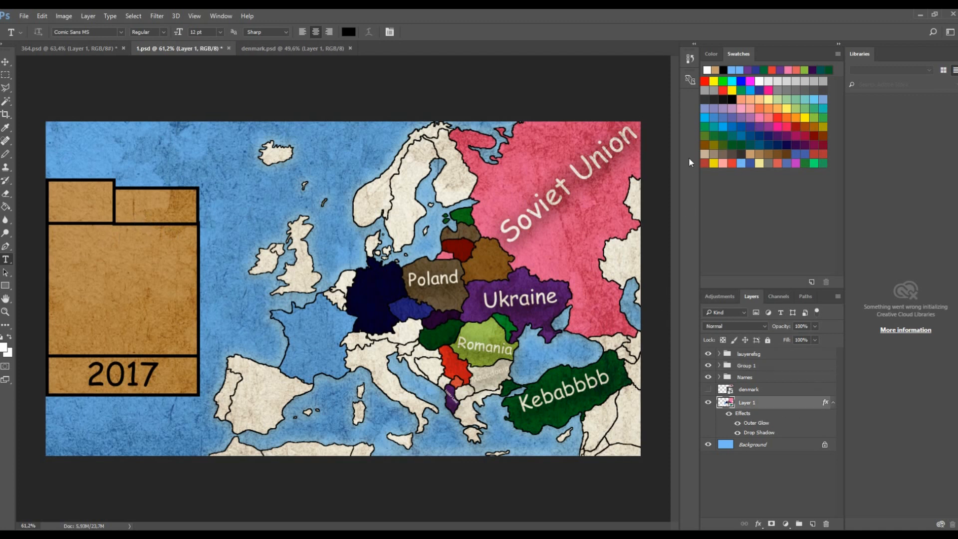
{"action": "left_click", "coordinate": [772, 69]}
{"action": "key", "text": "g"}
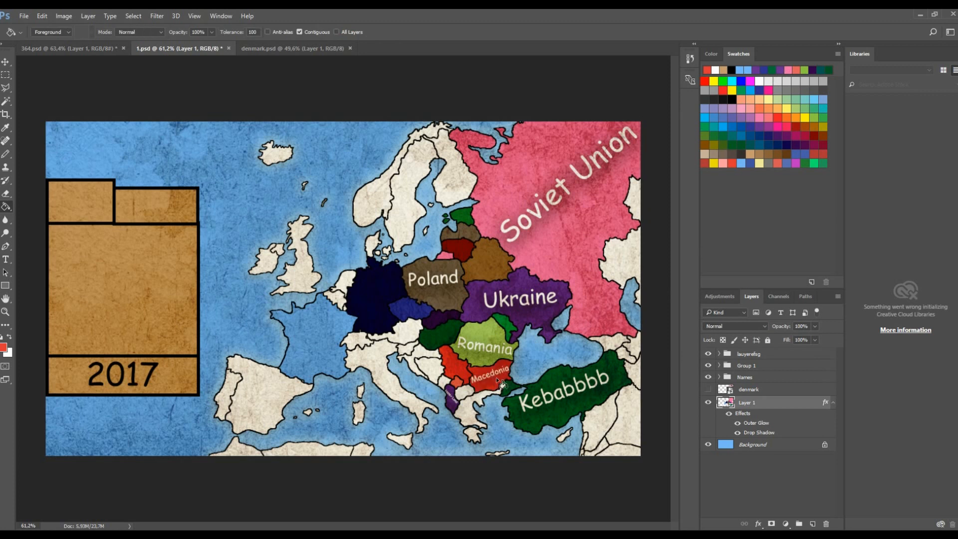
{"action": "key", "text": "ctrl+z"}
{"action": "left_click", "coordinate": [722, 163]}
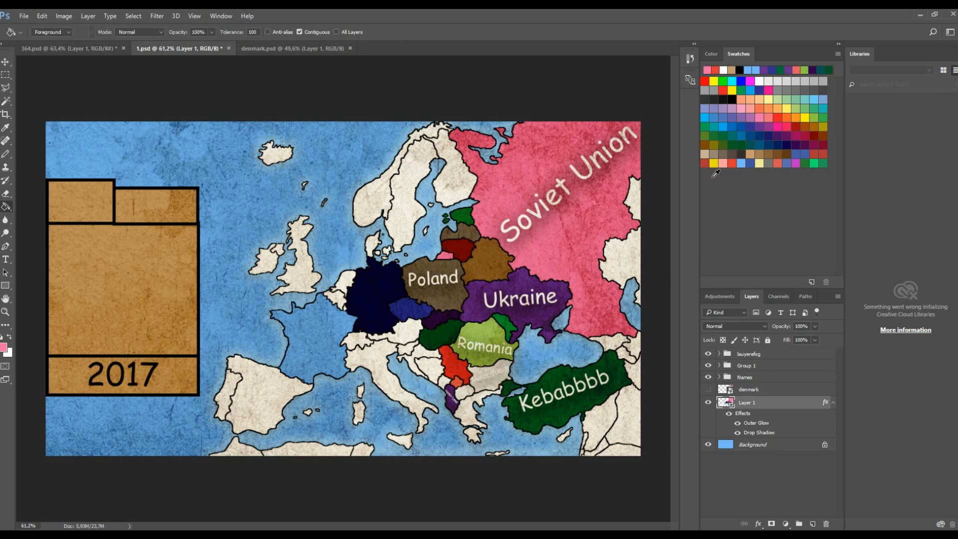
{"action": "left_click", "coordinate": [797, 71]}
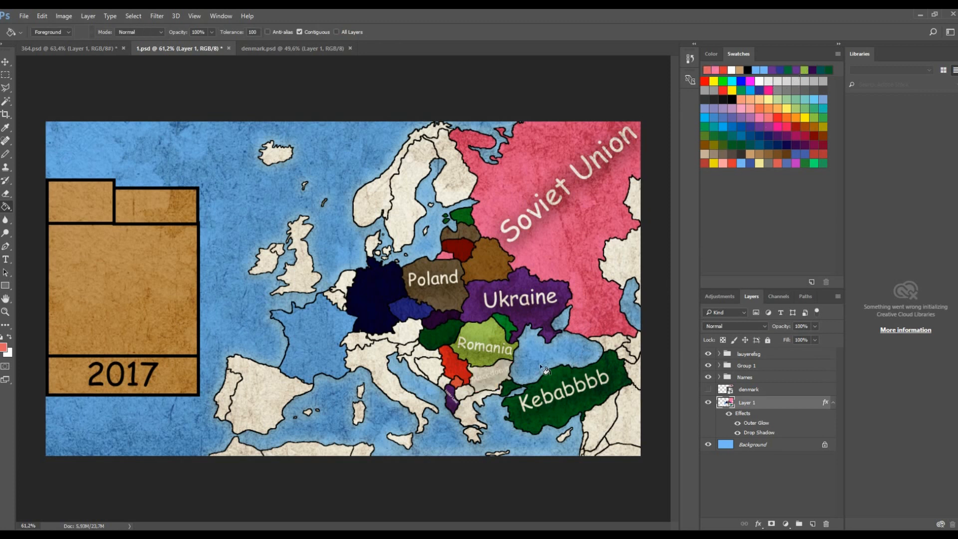
{"action": "left_click", "coordinate": [487, 381]}
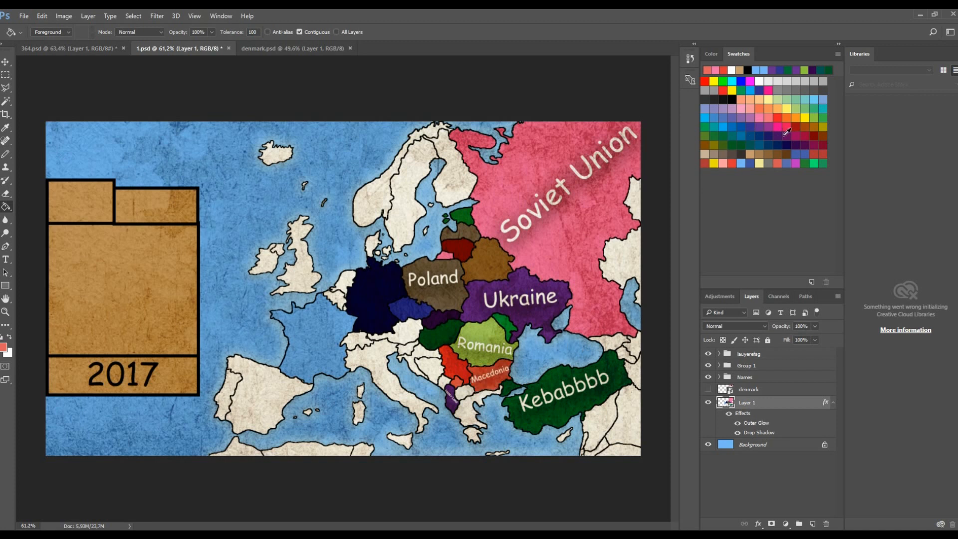
{"action": "key", "text": "ctrl+z"}
{"action": "left_click", "coordinate": [767, 122]}
{"action": "left_click", "coordinate": [489, 387]}
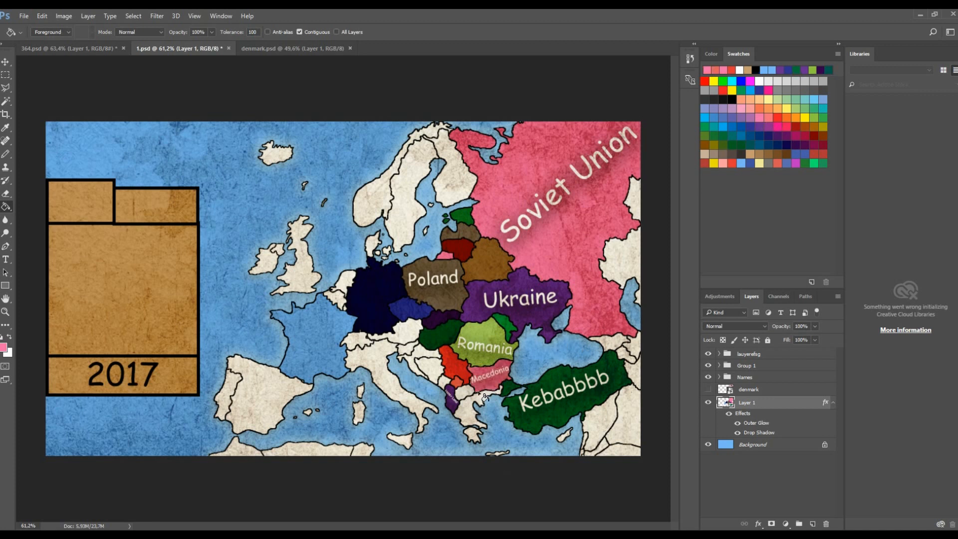
- Save a copy of the image as PNG named 4 in the ep. 1 folder
{"action": "key", "text": "ctrl+shift+s"}
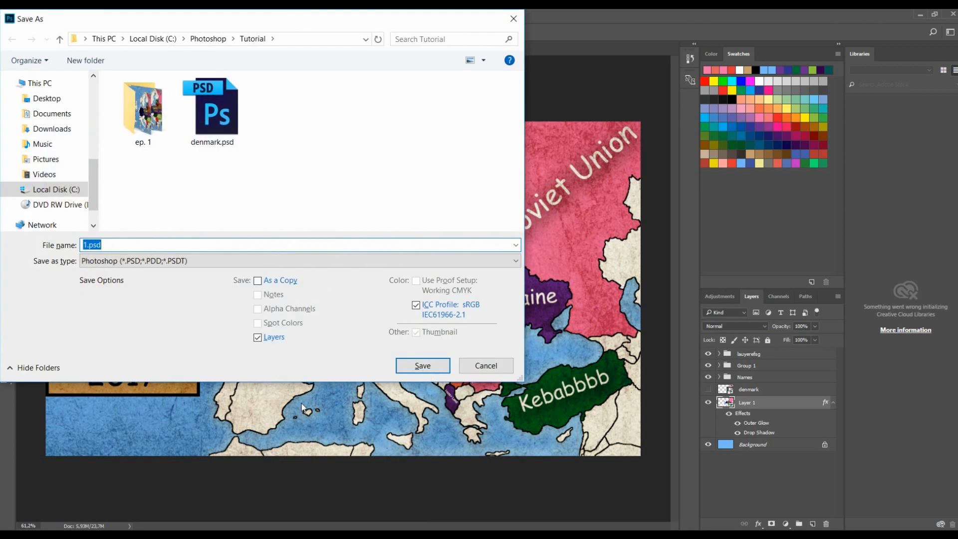
{"action": "double_click", "coordinate": [161, 131]}
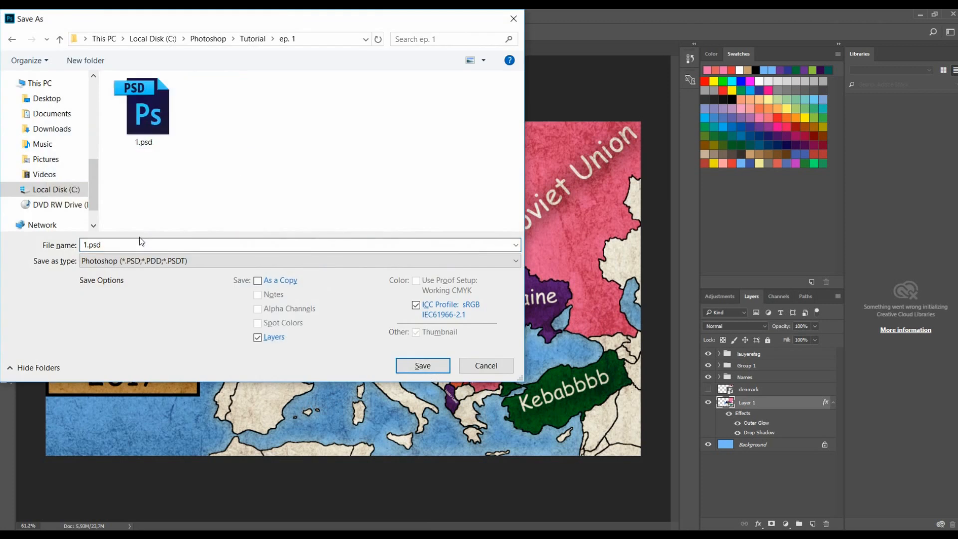
{"action": "left_click", "coordinate": [143, 260]}
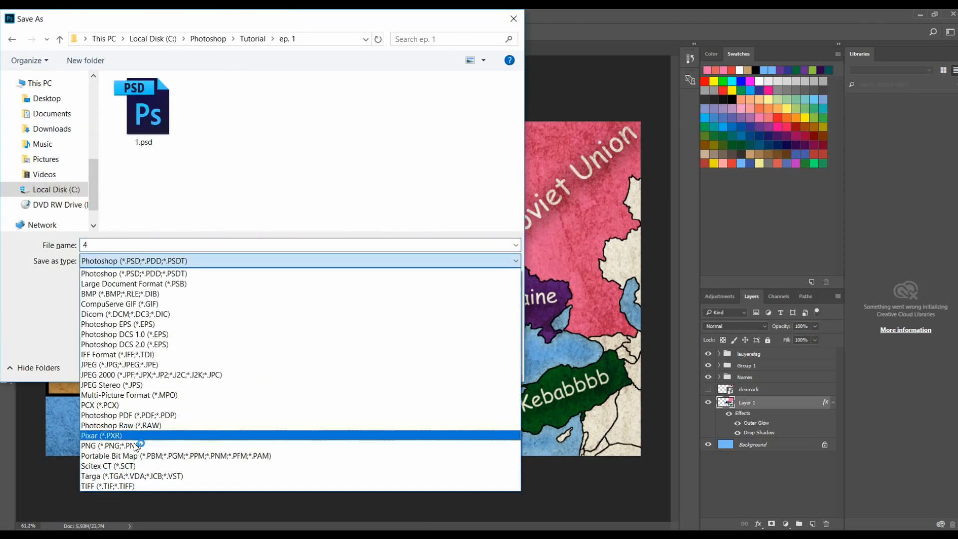
{"action": "left_click", "coordinate": [145, 447]}
{"action": "left_click", "coordinate": [408, 367]}
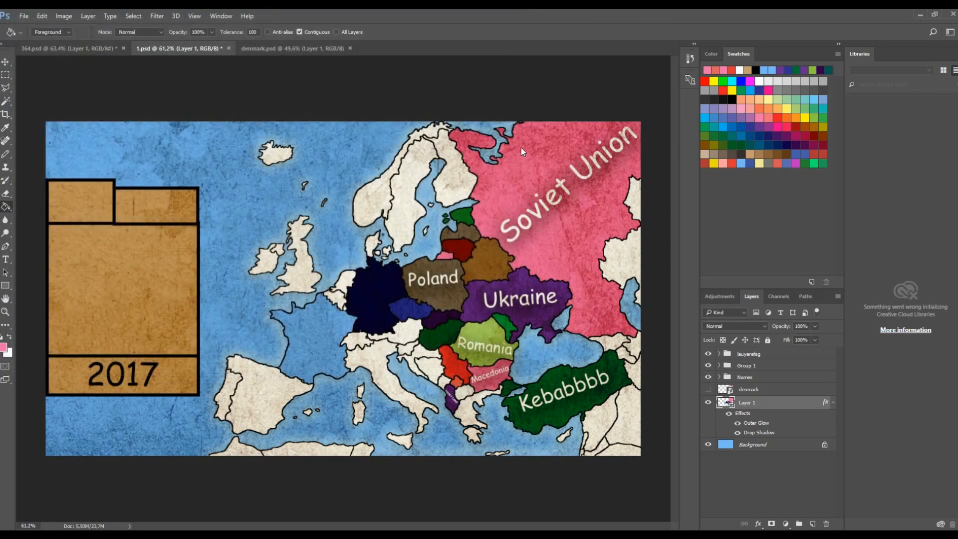
{"action": "left_click", "coordinate": [518, 175]}
- Refill the Macedonia region with red using the Paint Bucket
{"action": "left_click", "coordinate": [732, 163]}
{"action": "scroll", "coordinate": [474, 372], "scroll_direction": "up", "scroll_amount": 5}
{"action": "left_click", "coordinate": [437, 355]}
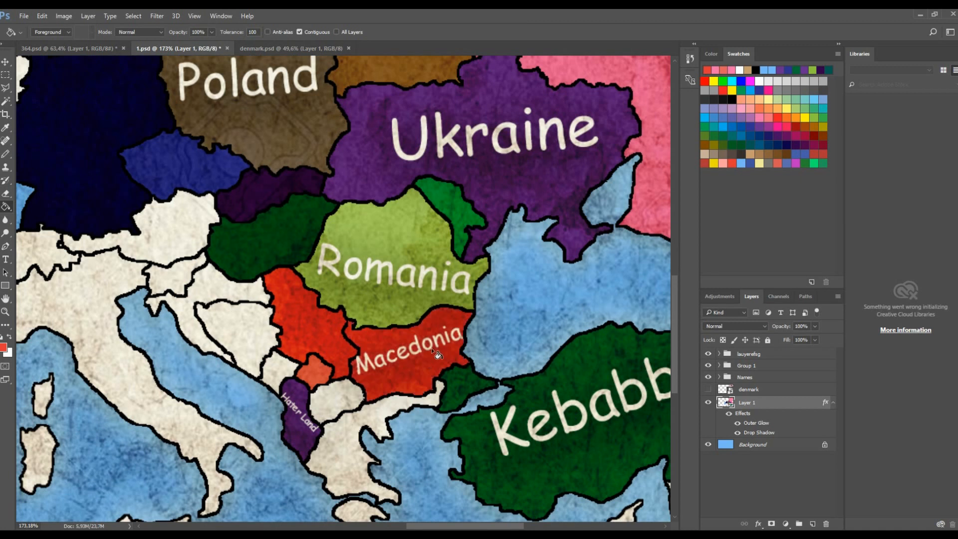
{"action": "scroll", "coordinate": [437, 354], "scroll_direction": "down", "scroll_amount": 2}
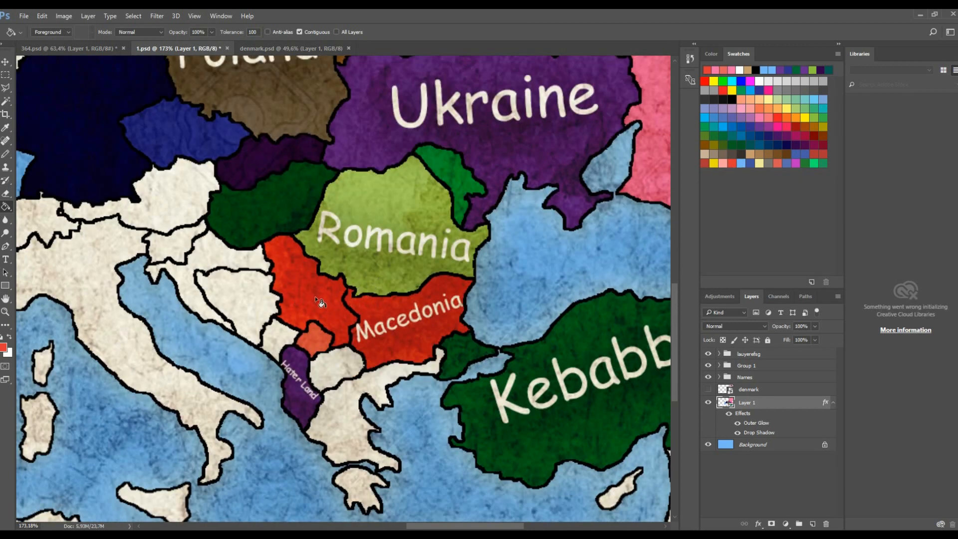
- Fill Serbia with purple using the Paint Bucket
{"action": "left_click", "coordinate": [750, 163]}
{"action": "left_click", "coordinate": [773, 135]}
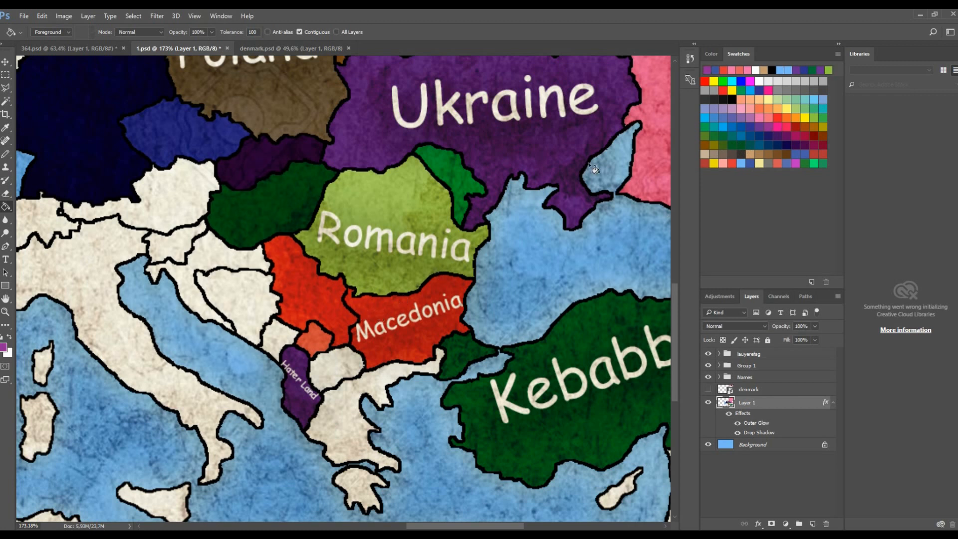
{"action": "left_click", "coordinate": [342, 318]}
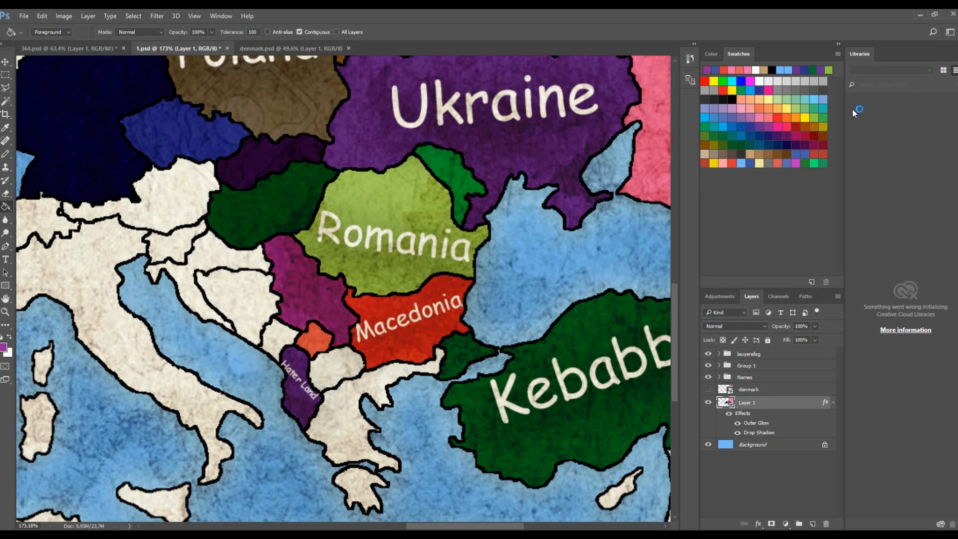
- Fill the Turkish region labelled Kebabbbb with dark blue
{"action": "left_click", "coordinate": [749, 163]}
{"action": "left_click", "coordinate": [465, 359]}
{"action": "scroll", "coordinate": [500, 327], "scroll_direction": "down", "scroll_amount": 11}
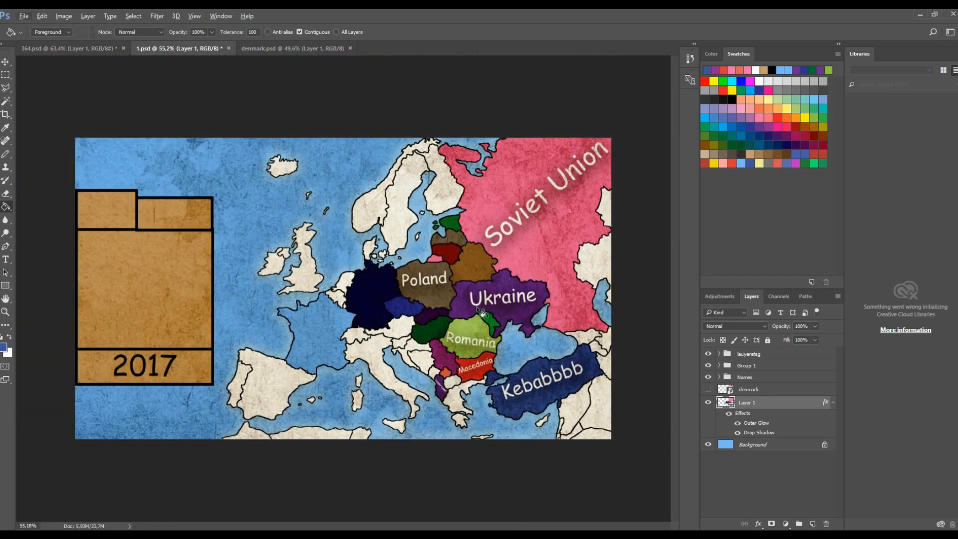
{"action": "scroll", "coordinate": [539, 351], "scroll_direction": "up", "scroll_amount": 6}
{"action": "left_click", "coordinate": [812, 165]}
{"action": "left_click", "coordinate": [505, 439]}
{"action": "key", "text": "ctrl+z"}
{"action": "scroll", "coordinate": [299, 314], "scroll_direction": "down", "scroll_amount": 5}
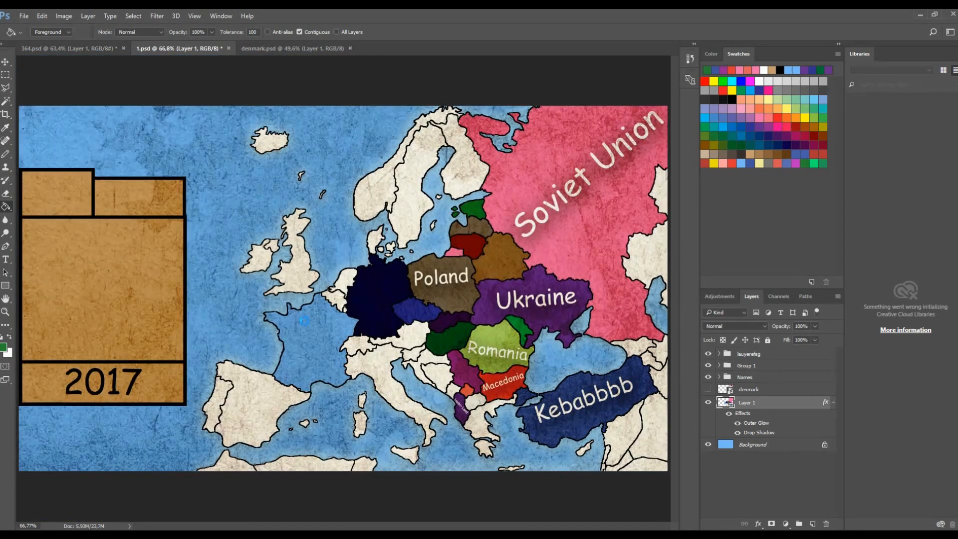
- Save a copy of the image as PNG named 5 in the ep. 1 folder
{"action": "key", "text": "ctrl+shift+s"}
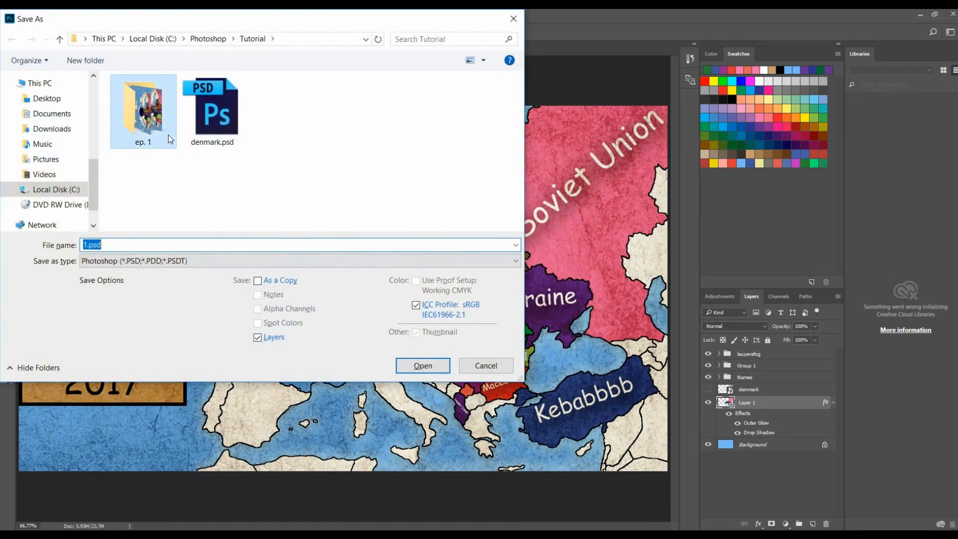
{"action": "double_click", "coordinate": [169, 135]}
{"action": "double_click", "coordinate": [188, 252]}
{"action": "type", "text": "5"}
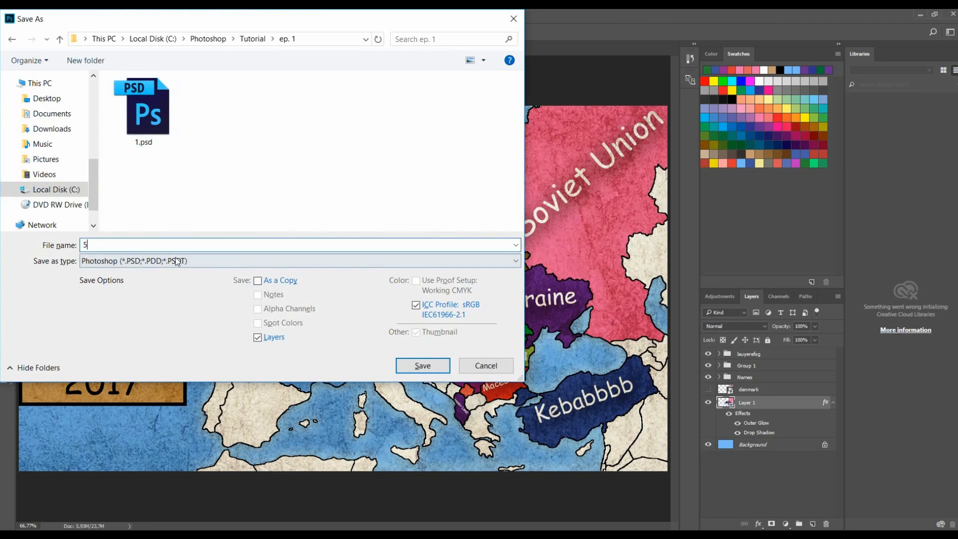
{"action": "left_click", "coordinate": [299, 260]}
{"action": "left_click", "coordinate": [150, 445]}
{"action": "left_click", "coordinate": [421, 366]}
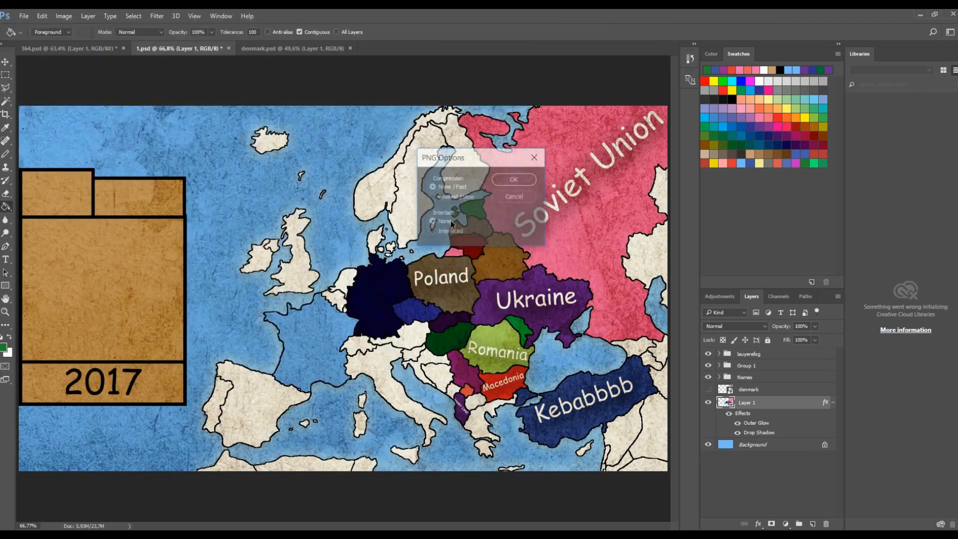
{"action": "left_click", "coordinate": [514, 178]}
- Paint a small salmon patch with the Pencil in the corner between Macedonia and European Turkey
{"action": "scroll", "coordinate": [590, 399], "scroll_direction": "up", "scroll_amount": 8}
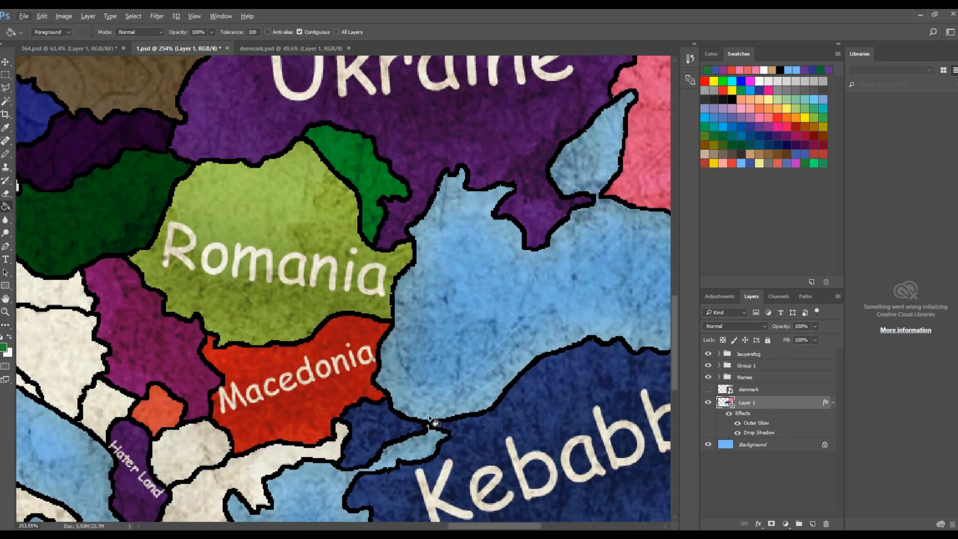
{"action": "scroll", "coordinate": [433, 422], "scroll_direction": "up", "scroll_amount": 8}
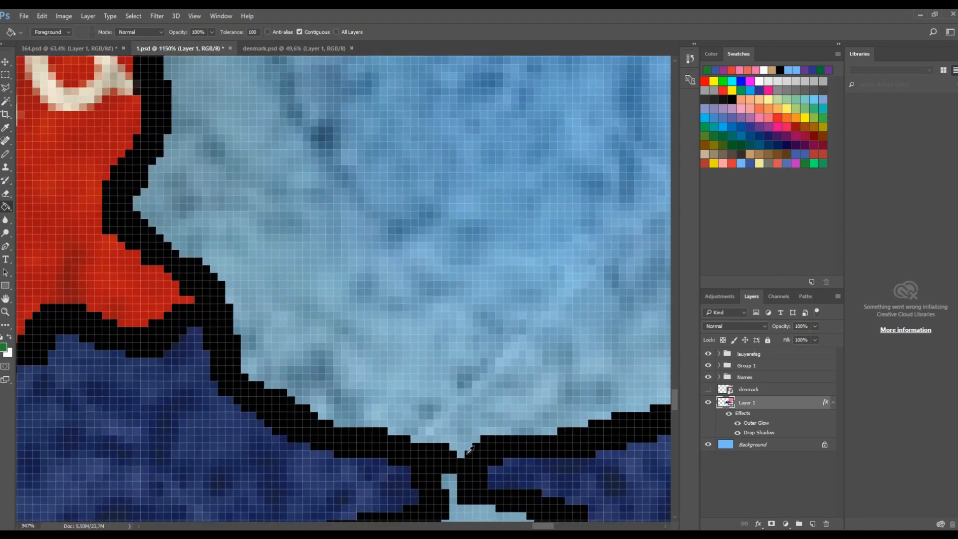
{"action": "scroll", "coordinate": [470, 449], "scroll_direction": "down", "scroll_amount": 8}
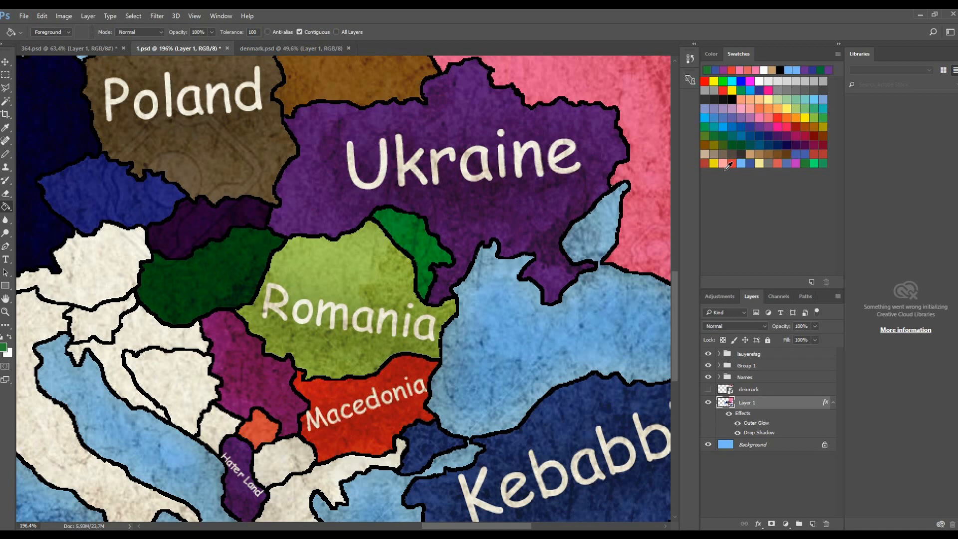
{"action": "left_click", "coordinate": [726, 167]}
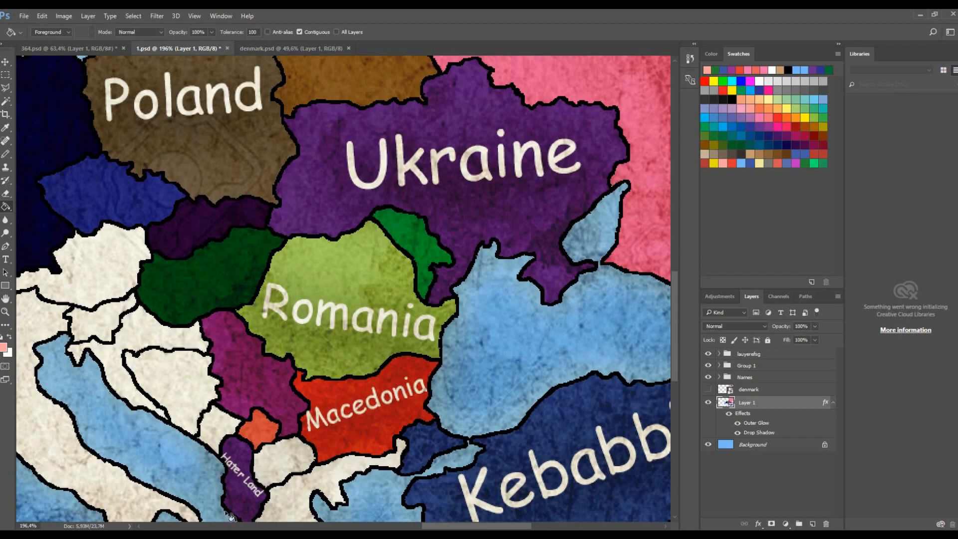
{"action": "key", "text": "b"}
{"action": "scroll", "coordinate": [353, 436], "scroll_direction": "up", "scroll_amount": 6}
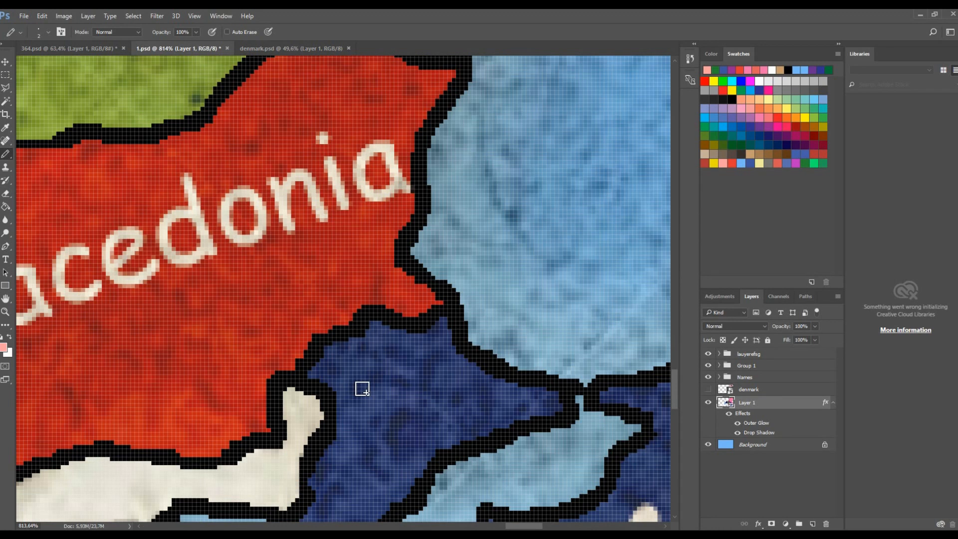
{"action": "scroll", "coordinate": [350, 401], "scroll_direction": "up", "scroll_amount": 4}
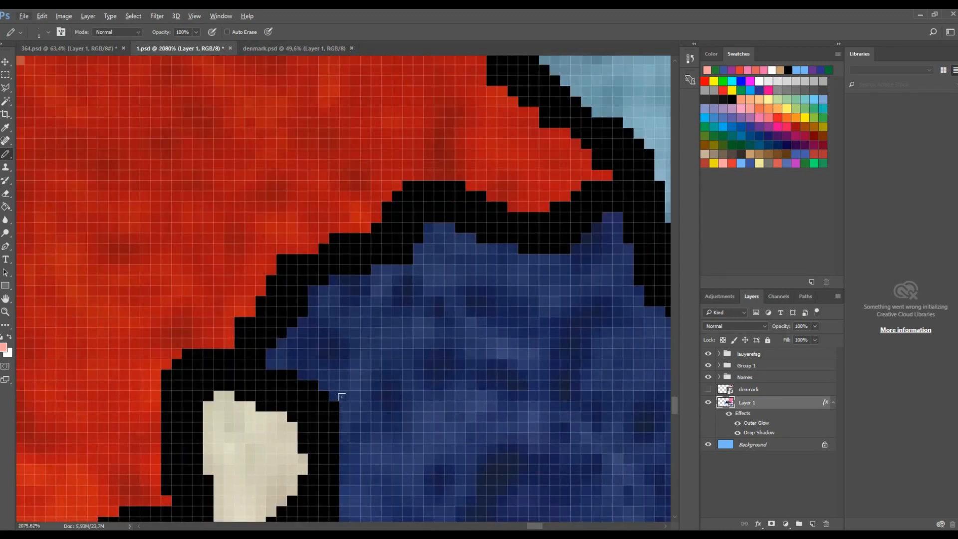
{"action": "mouse_move", "coordinate": [340, 395]}
{"action": "left_mouse_down"}
{"action": "mouse_move", "coordinate": [351, 381]}
{"action": "mouse_move", "coordinate": [557, 284]}
{"action": "left_mouse_up"}
{"action": "key", "text": "g"}
{"action": "scroll", "coordinate": [473, 278], "scroll_direction": "down", "scroll_amount": 11}
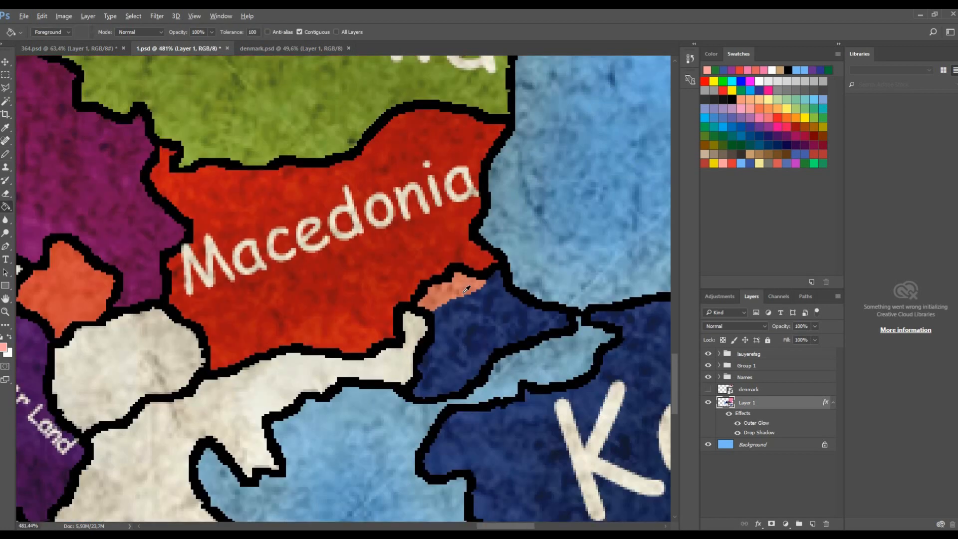
{"action": "scroll", "coordinate": [465, 288], "scroll_direction": "down", "scroll_amount": 3}
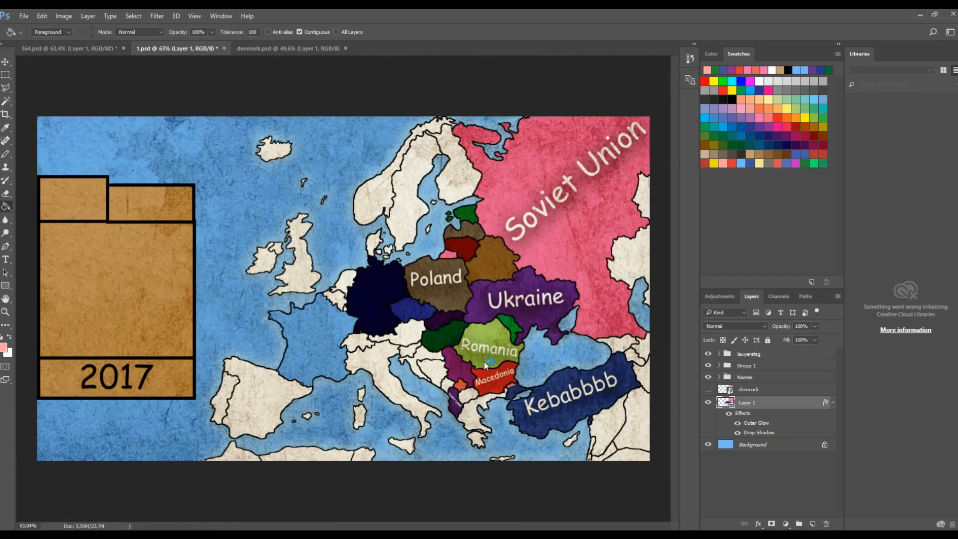
- Save a copy of the image as PNG named 6 in the ep. 1 folder without replacing 5.png
{"action": "key", "text": "ctrl+shift+s"}
{"action": "type", "text": "5"}
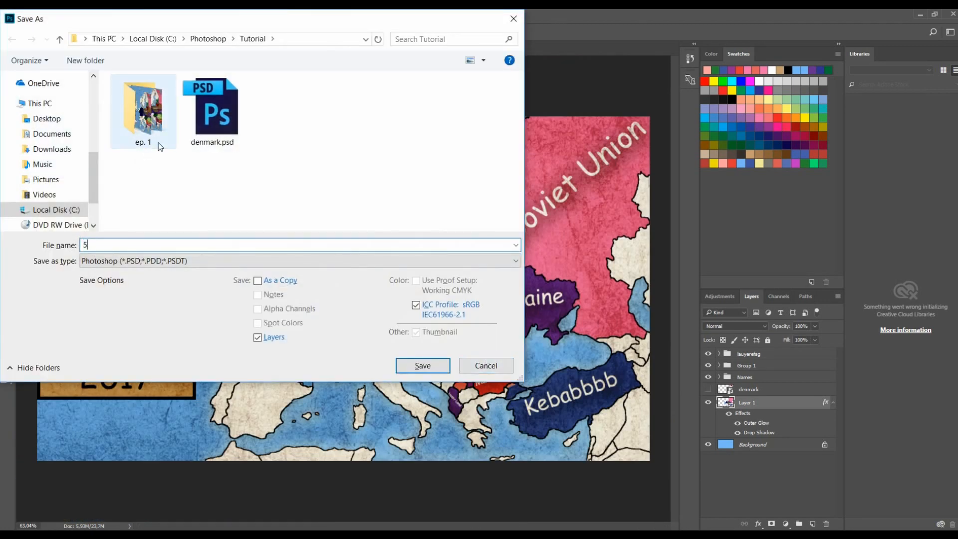
{"action": "double_click", "coordinate": [144, 115]}
{"action": "left_click", "coordinate": [169, 261]}
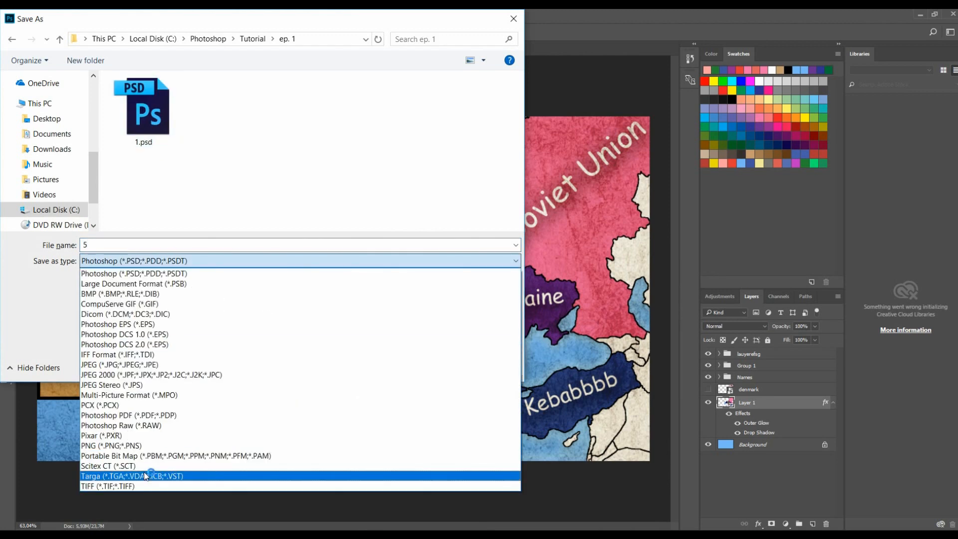
{"action": "left_click", "coordinate": [141, 446]}
{"action": "left_click", "coordinate": [423, 365]}
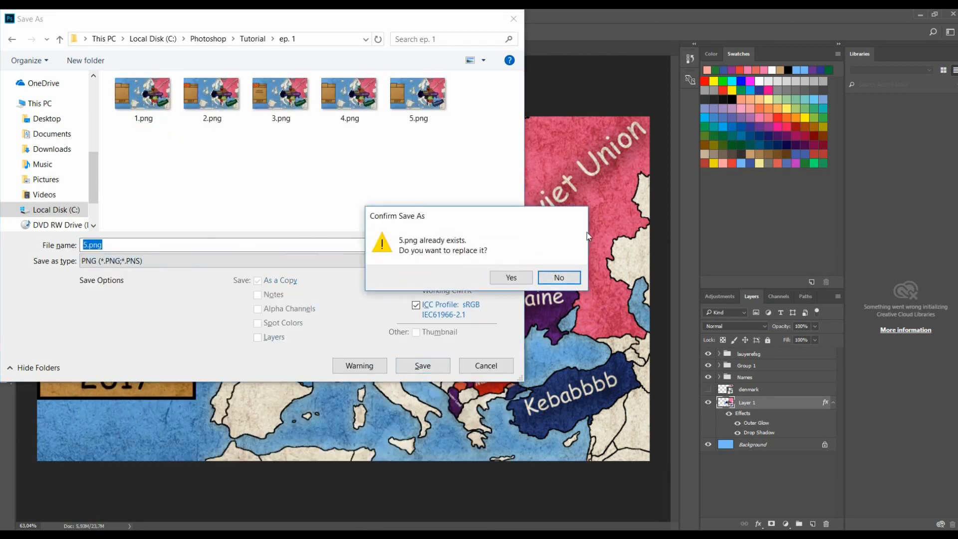
{"action": "left_click", "coordinate": [567, 279]}
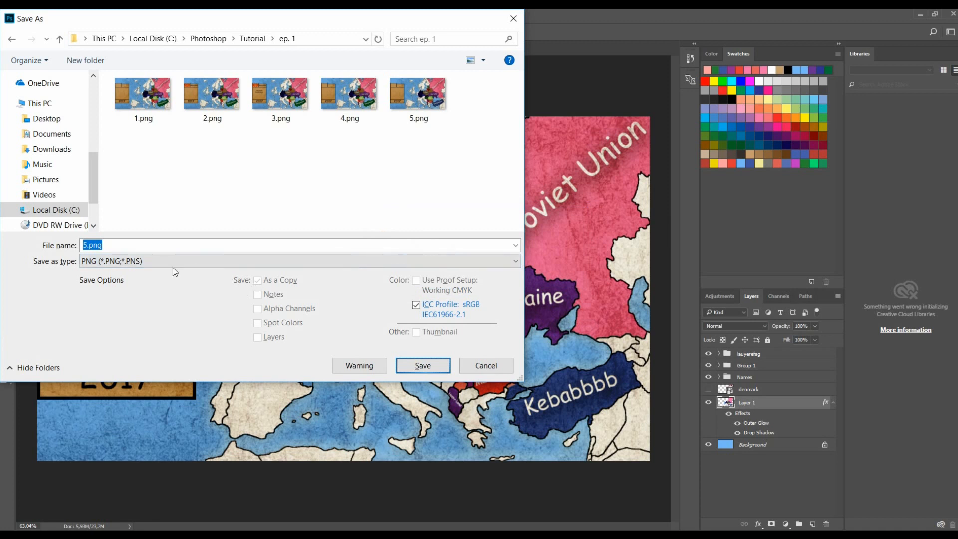
{"action": "type", "text": "6"}
{"action": "left_click", "coordinate": [408, 372]}
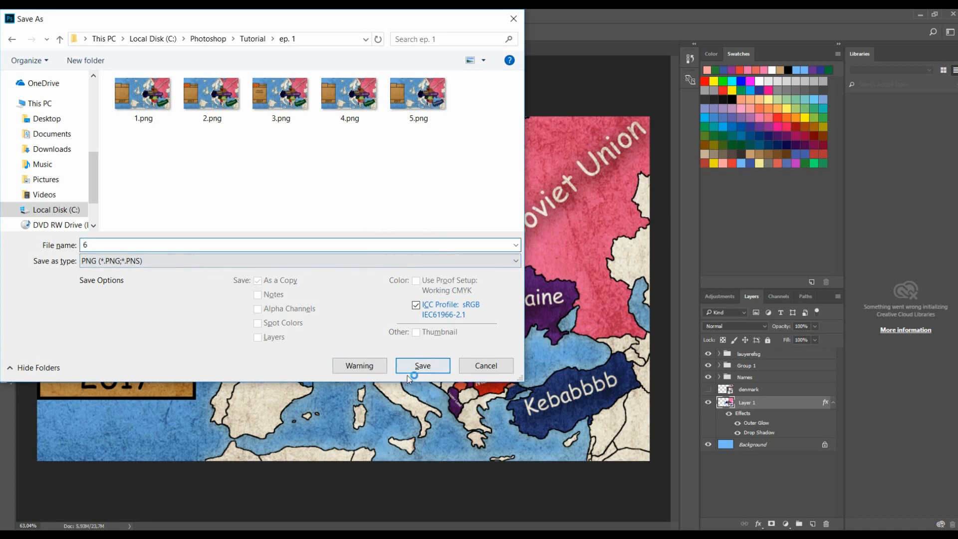
{"action": "left_click", "coordinate": [517, 179]}
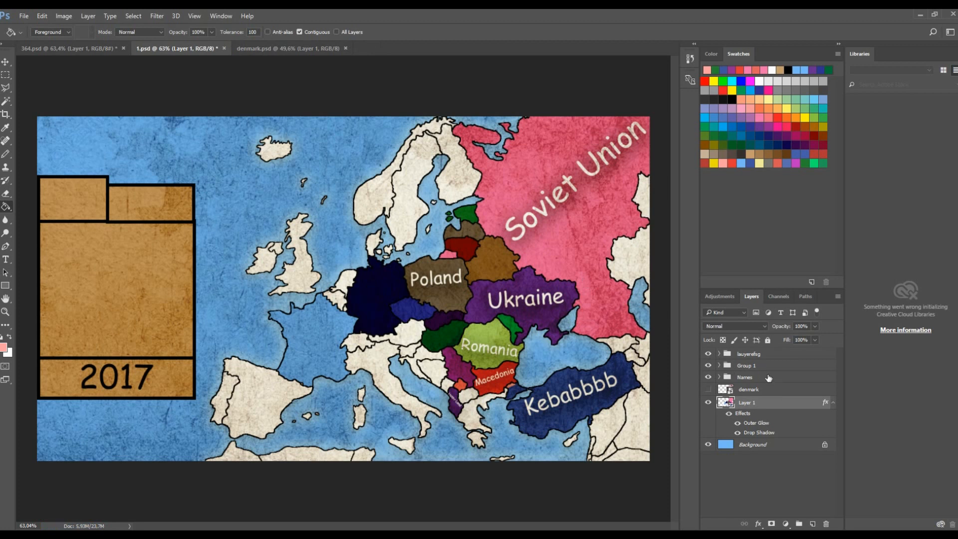
- Hide and re-show Group 1, then select the Names group
{"action": "left_click", "coordinate": [712, 366]}
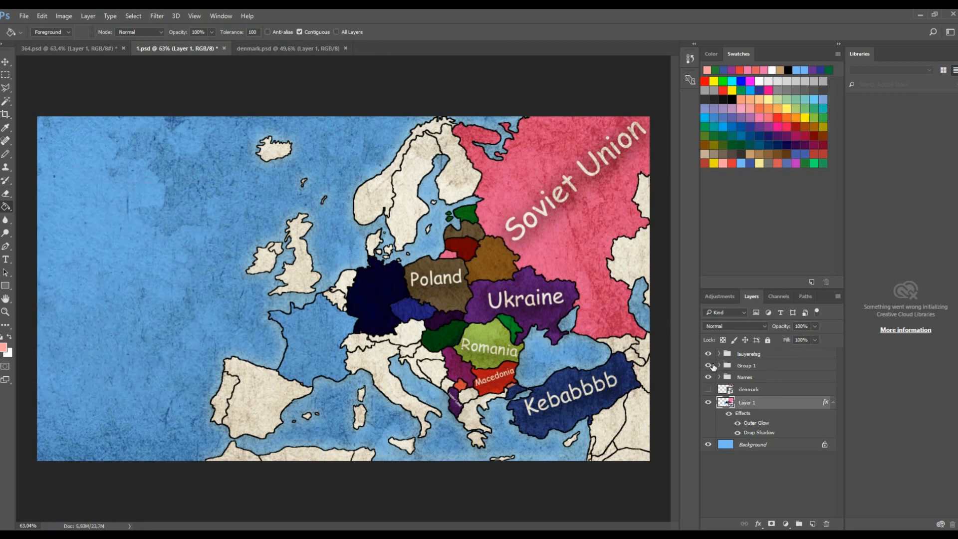
{"action": "left_click", "coordinate": [713, 365]}
{"action": "left_click", "coordinate": [752, 377]}
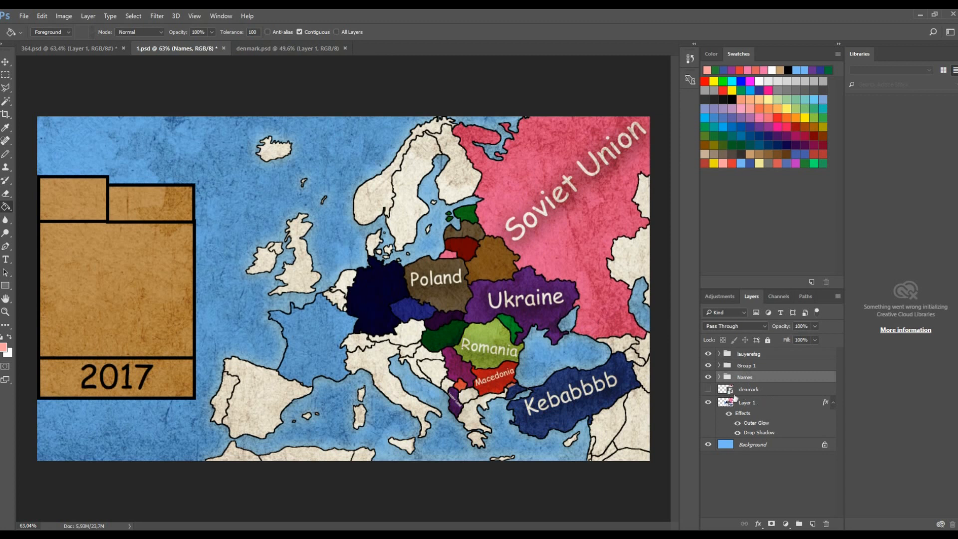
- Duplicate the Names, denmark, Layer 1 and Background layers together
{"action": "left_click", "coordinate": [749, 391]}
{"action": "left_click", "coordinate": [755, 379]}
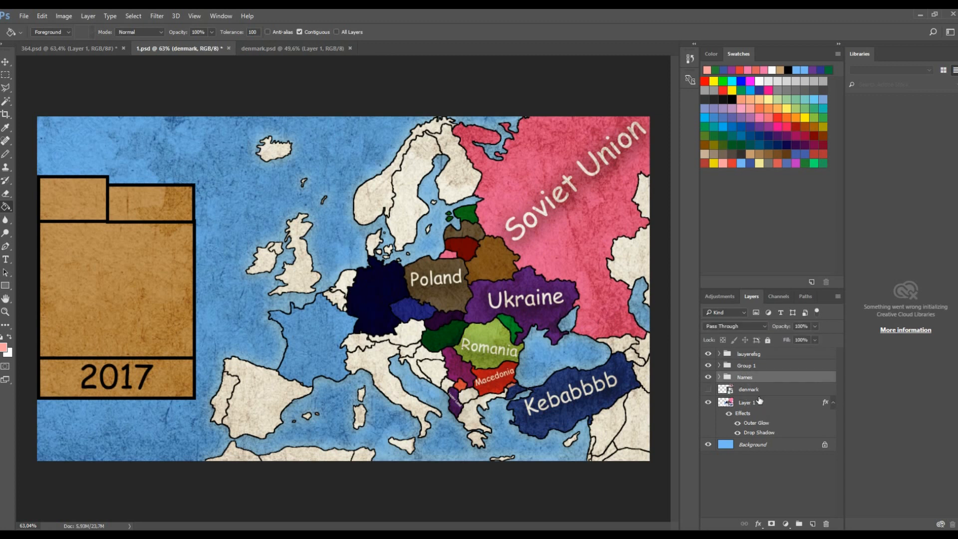
{"action": "left_click", "coordinate": [768, 447], "text": "shift"}
{"action": "right_click", "coordinate": [757, 417]}
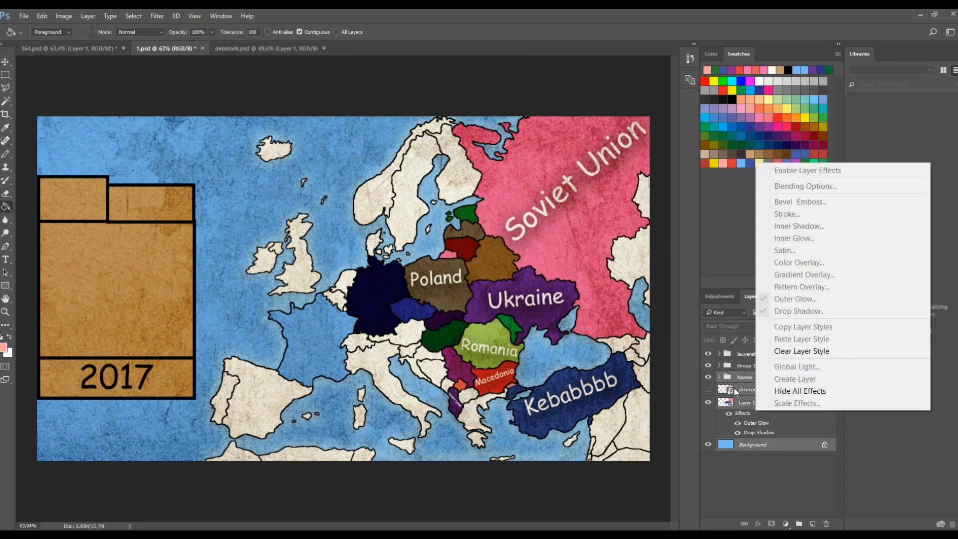
{"action": "right_click", "coordinate": [734, 388]}
{"action": "left_click", "coordinate": [502, 99]}
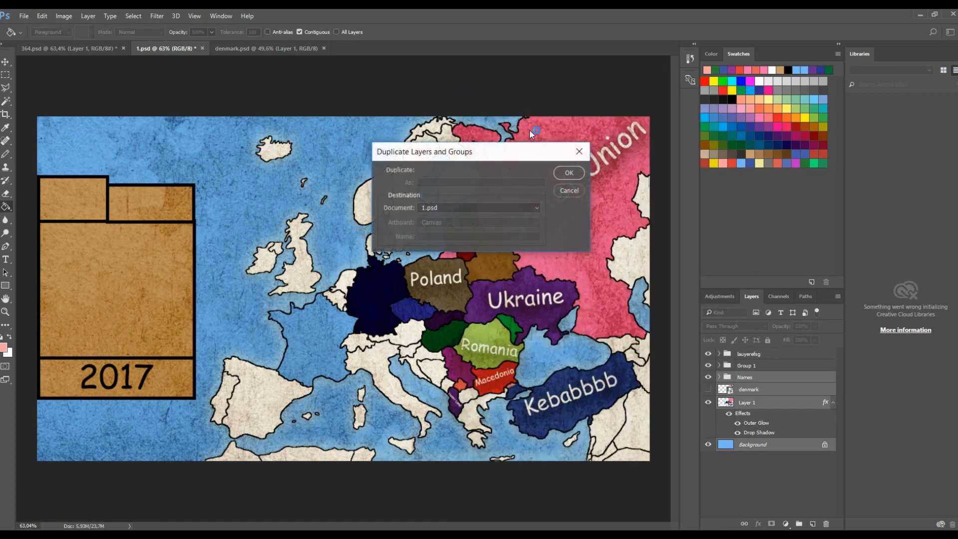
{"action": "left_click", "coordinate": [567, 174]}
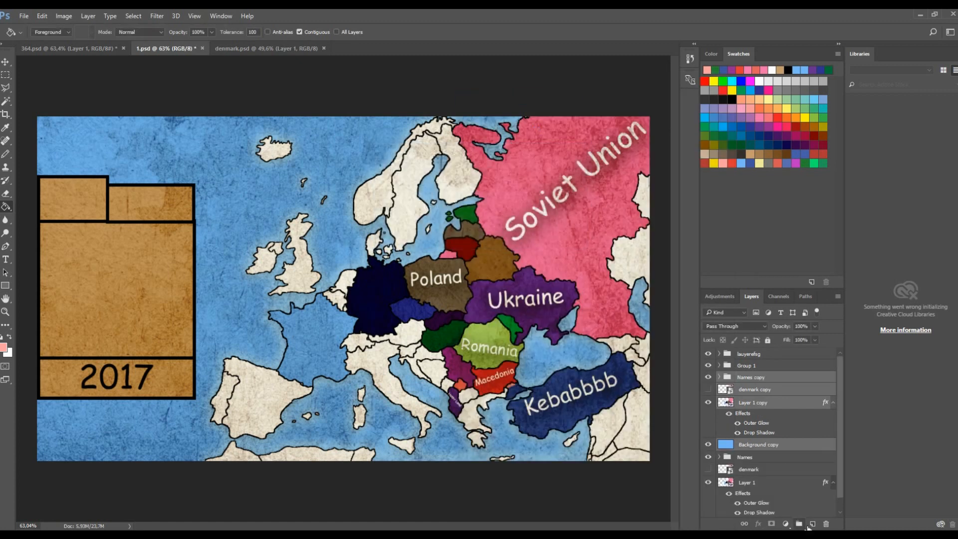
- Group the duplicated layers into Group 2 and scale the group up to magnify the Balkans and Turkey
{"action": "left_click", "coordinate": [801, 525]}
{"action": "left_click", "coordinate": [5, 62]}
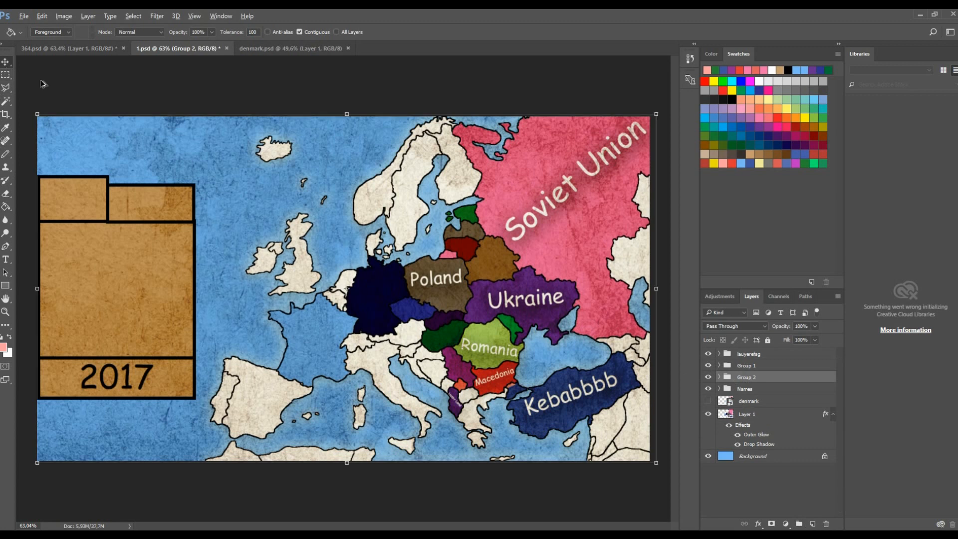
{"action": "scroll", "coordinate": [74, 115], "scroll_direction": "down", "scroll_amount": 10}
{"action": "left_click_drag", "start_coordinate": [227, 223], "coordinate": [66, 64]}
{"action": "mouse_move", "coordinate": [476, 367]}
{"action": "left_mouse_down"}
{"action": "mouse_move", "coordinate": [574, 417]}
{"action": "mouse_move", "coordinate": [490, 366]}
{"action": "mouse_move", "coordinate": [459, 365]}
{"action": "left_mouse_up"}
{"action": "left_click", "coordinate": [442, 32]}
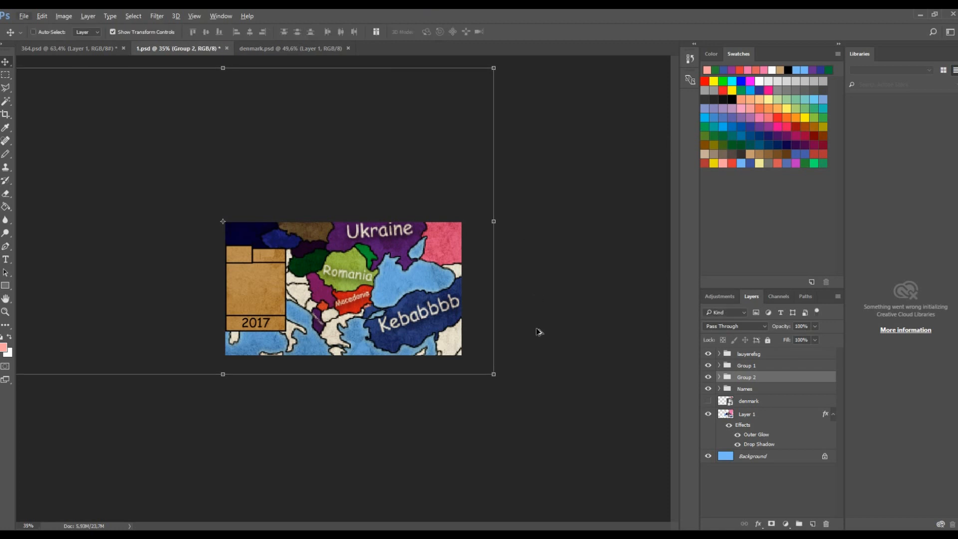
- Mask Group 2 to a rectangular inset in the lower right of the map
{"action": "scroll", "coordinate": [349, 289], "scroll_direction": "up", "scroll_amount": 3, "text": "alt"}
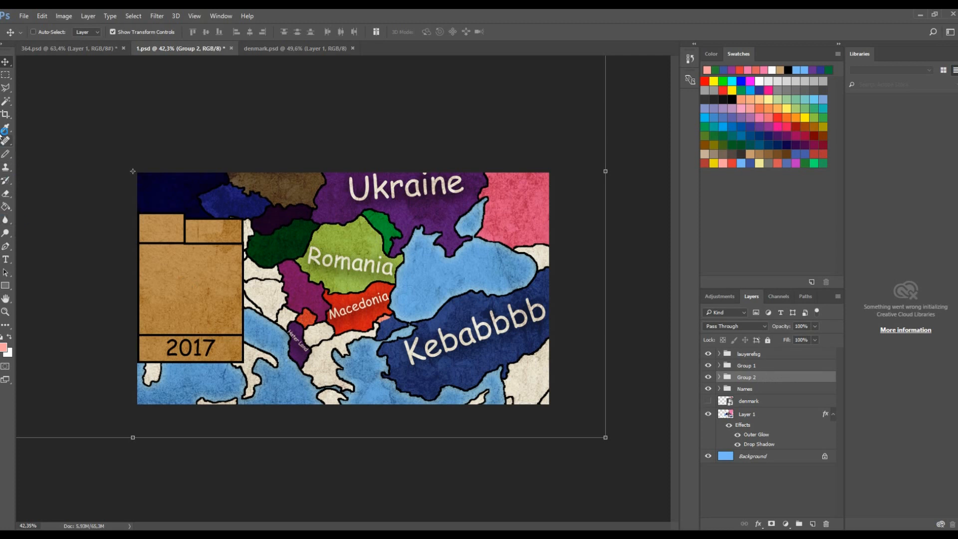
{"action": "left_click", "coordinate": [6, 75]}
{"action": "left_click_drag", "start_coordinate": [301, 262], "coordinate": [551, 403]}
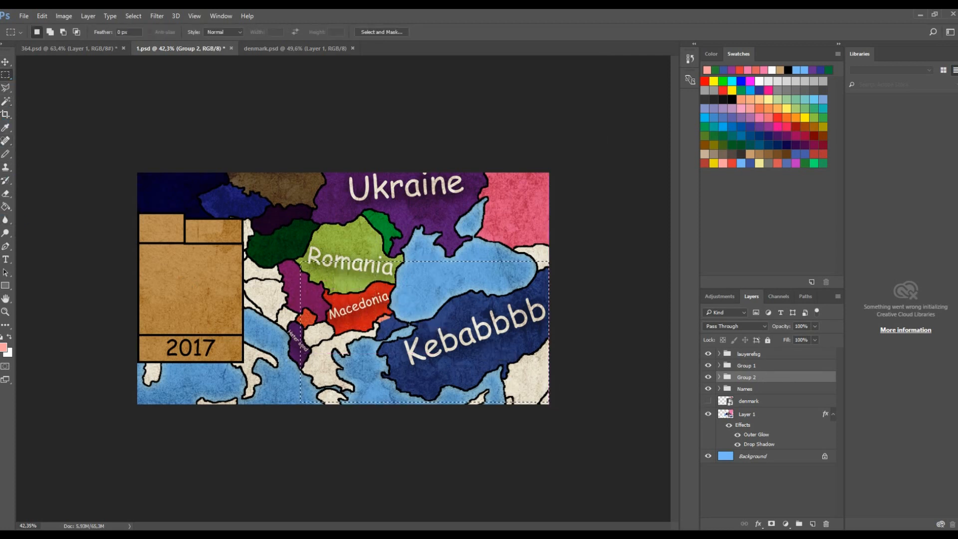
{"action": "right_click", "coordinate": [5, 75]}
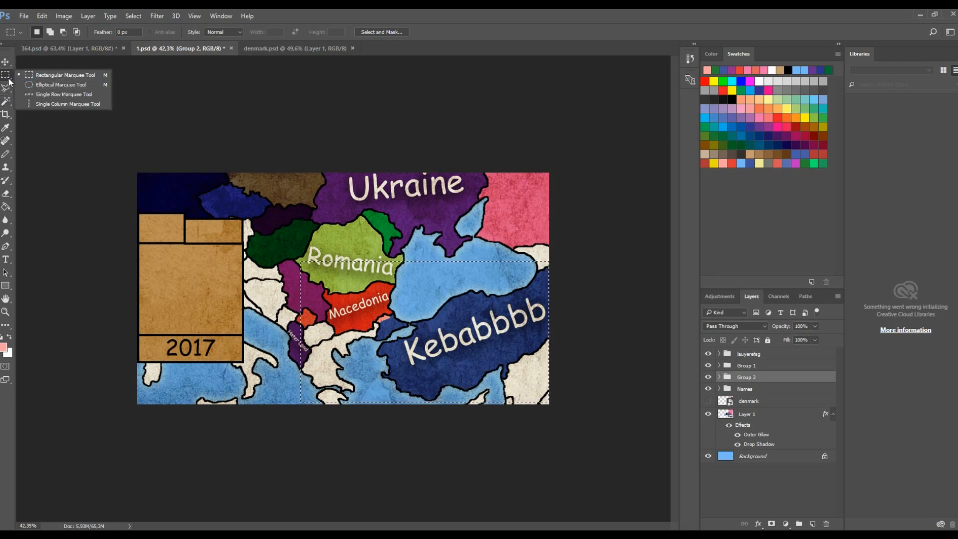
{"action": "left_click", "coordinate": [12, 76]}
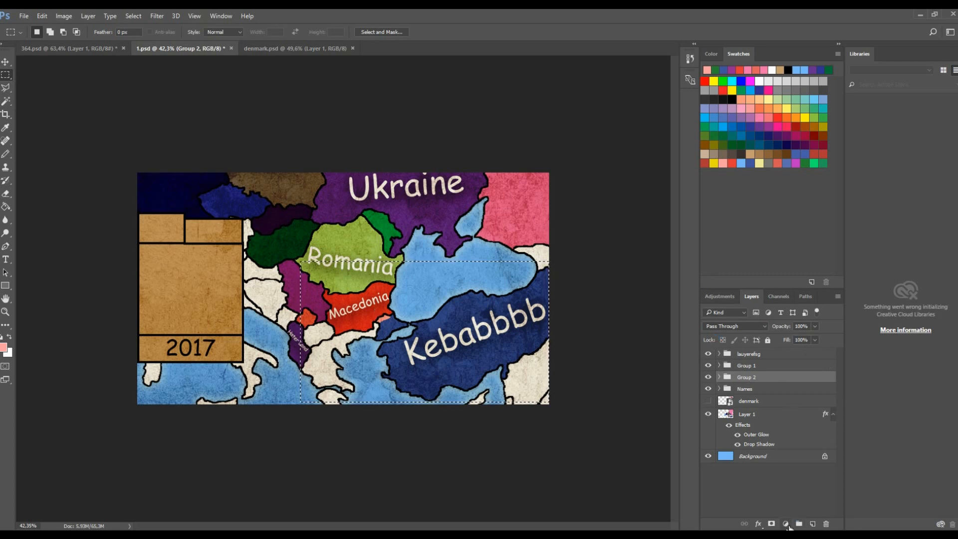
{"action": "left_click", "coordinate": [771, 523]}
{"action": "scroll", "coordinate": [672, 432], "scroll_direction": "up", "scroll_amount": 3}
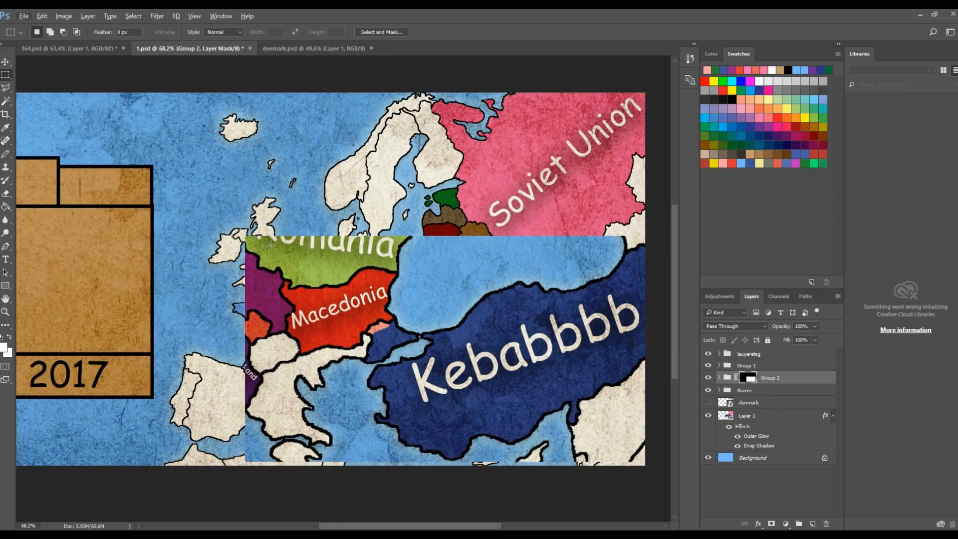
- Temporarily disable and re-enable Group 2's layer mask to compare the inset with the full group
{"action": "left_click", "coordinate": [751, 380]}
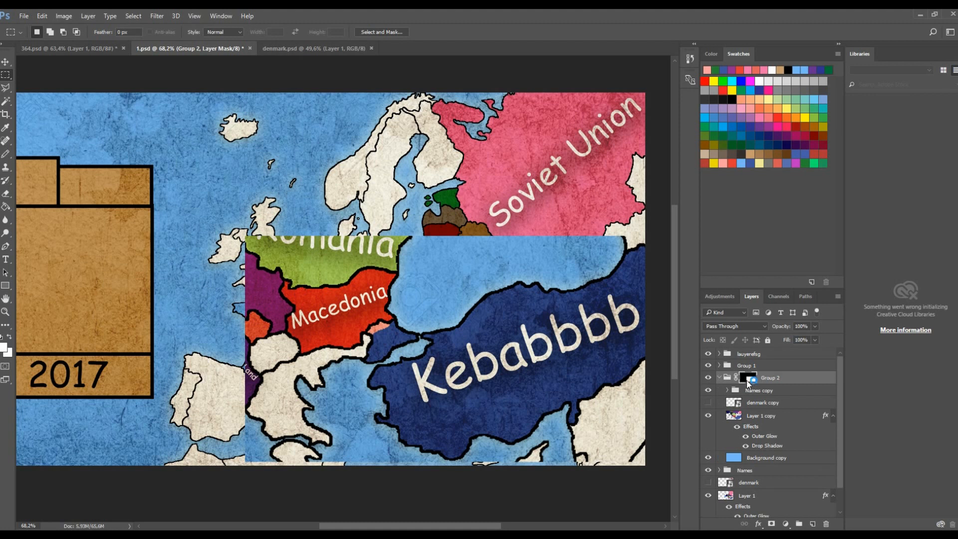
{"action": "right_click", "coordinate": [748, 381]}
{"action": "left_click", "coordinate": [782, 385]}
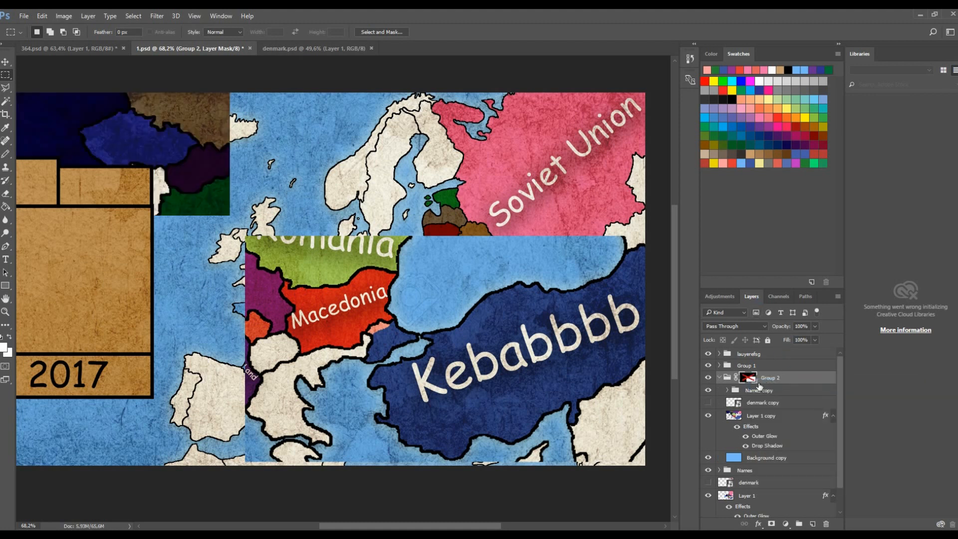
{"action": "left_click", "coordinate": [751, 380], "text": "shift"}
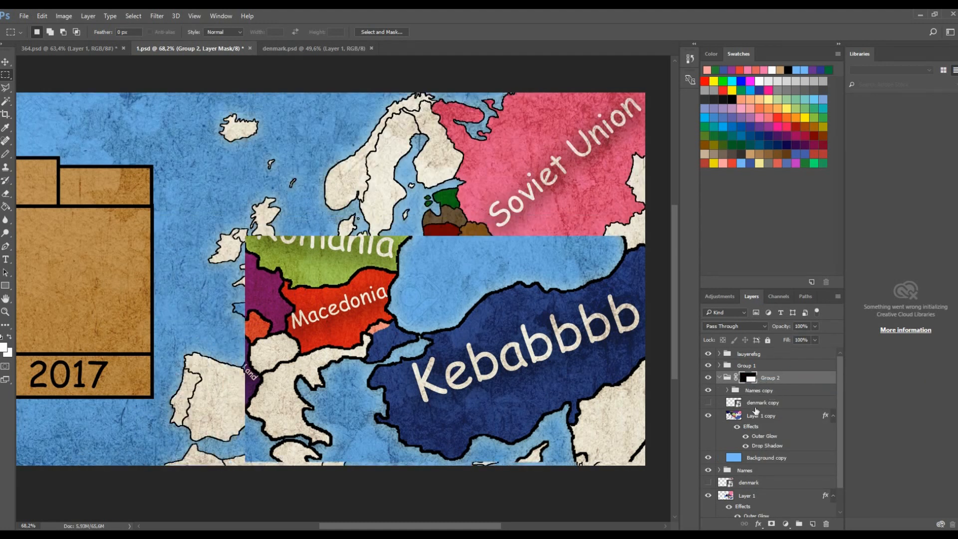
{"action": "left_click", "coordinate": [721, 377]}
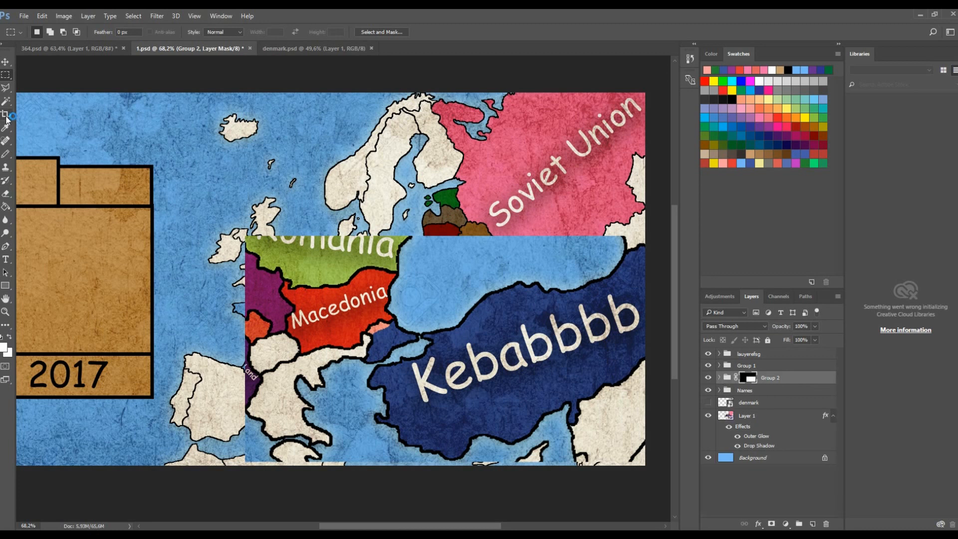
- Draw a black 10 px stroked rectangle about 1118 x 586 px framing the inset
{"action": "left_click", "coordinate": [6, 285]}
{"action": "mouse_move", "coordinate": [243, 246]}
{"action": "left_mouse_down"}
{"action": "mouse_move", "coordinate": [344, 274]}
{"action": "mouse_move", "coordinate": [607, 381]}
{"action": "mouse_move", "coordinate": [634, 434]}
{"action": "left_mouse_up"}
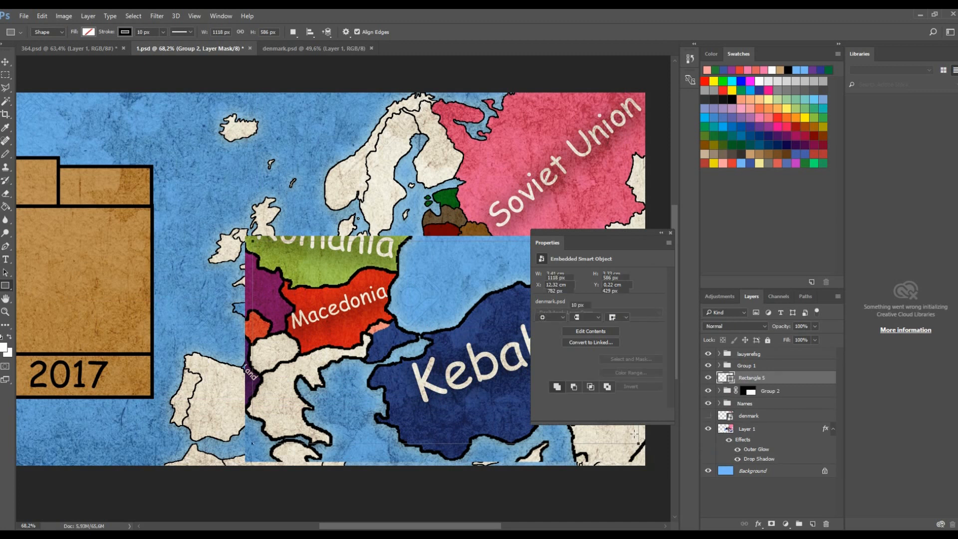
{"action": "left_click", "coordinate": [670, 233]}
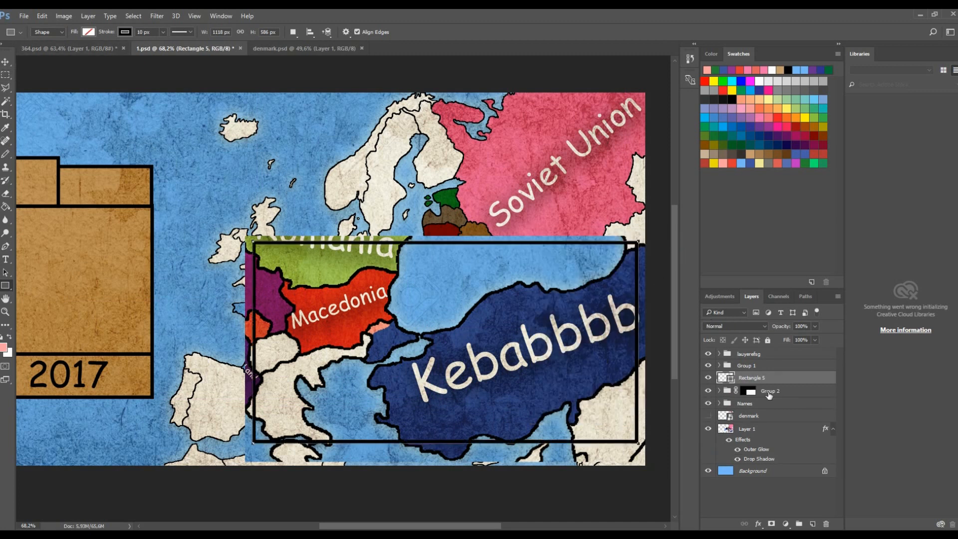
- Select the Layer 1 copy inside Group 2 and sample colours around the salmon patch, ending with Turkey's dark blue
{"action": "scroll", "coordinate": [406, 317], "scroll_direction": "up", "scroll_amount": 12}
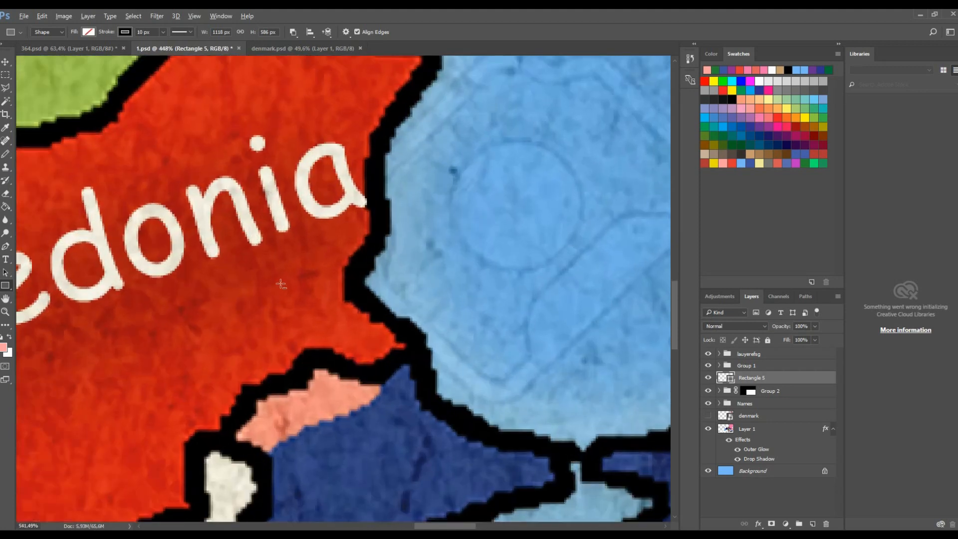
{"action": "key", "text": "g"}
{"action": "scroll", "coordinate": [384, 329], "scroll_direction": "up", "scroll_amount": 6}
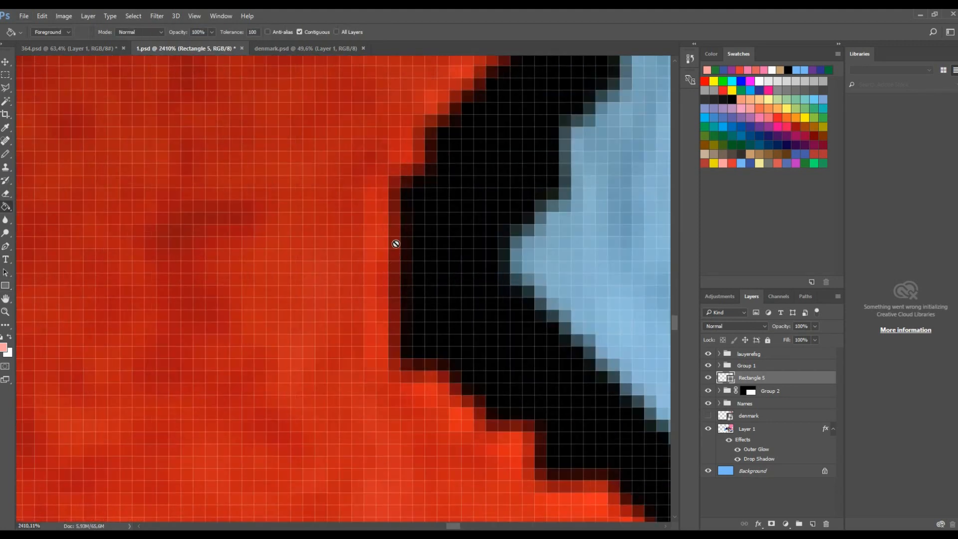
{"action": "left_click", "coordinate": [725, 390]}
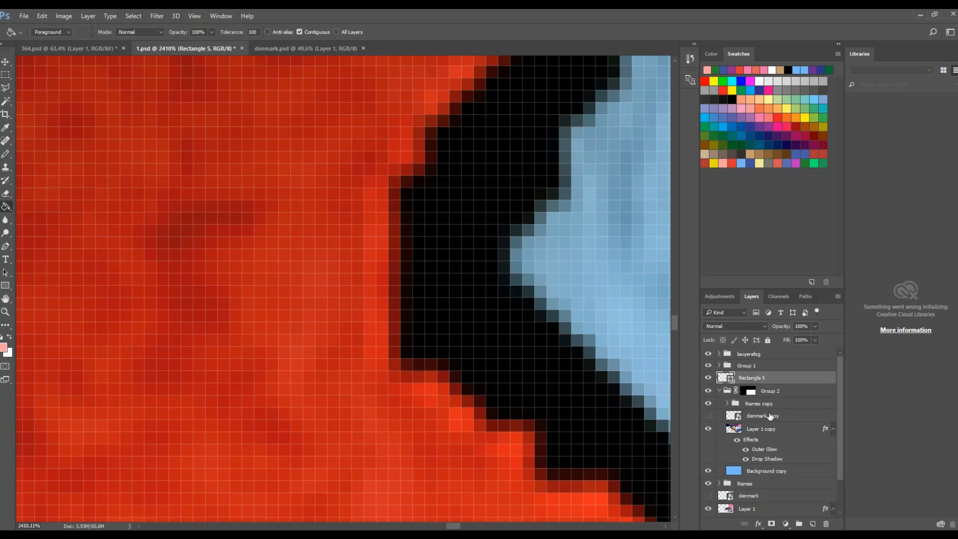
{"action": "left_click", "coordinate": [771, 415]}
{"action": "left_click", "coordinate": [763, 428]}
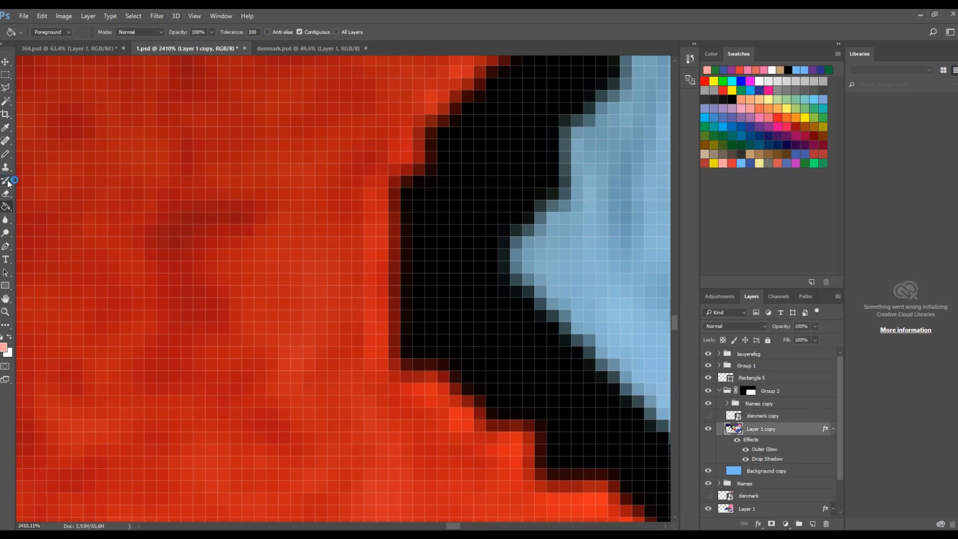
{"action": "left_click", "coordinate": [160, 198], "text": "alt"}
{"action": "scroll", "coordinate": [186, 229], "scroll_direction": "down", "scroll_amount": 8}
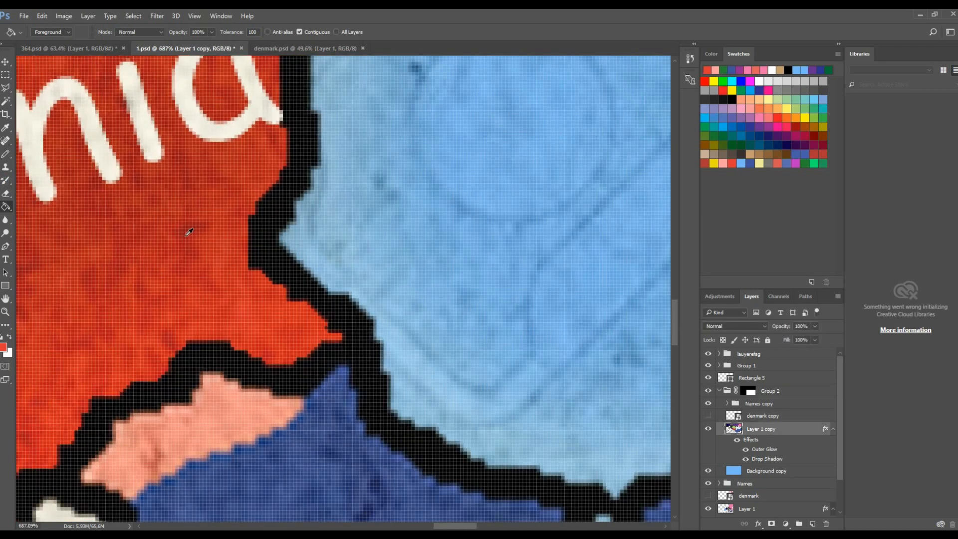
{"action": "left_click", "coordinate": [289, 424], "text": "alt"}
{"action": "left_click", "coordinate": [218, 372], "text": "alt"}
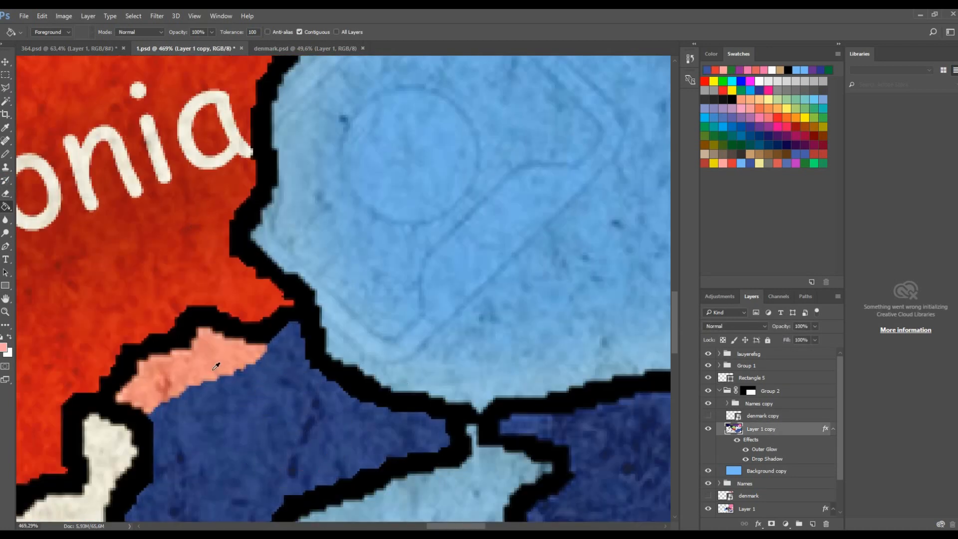
{"action": "scroll", "coordinate": [218, 372], "scroll_direction": "down", "scroll_amount": 3}
{"action": "left_click", "coordinate": [523, 423], "text": "alt"}
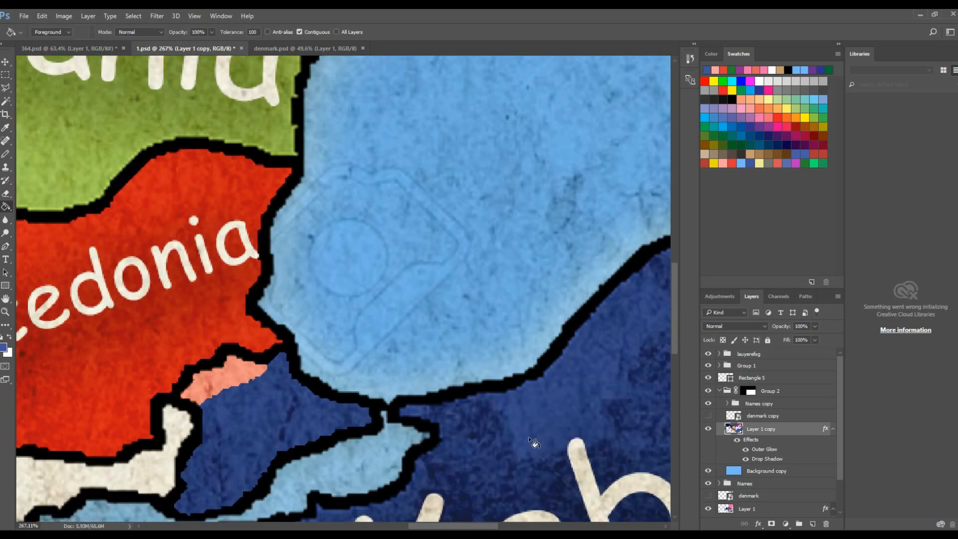
{"action": "scroll", "coordinate": [523, 423], "scroll_direction": "down", "scroll_amount": 6}
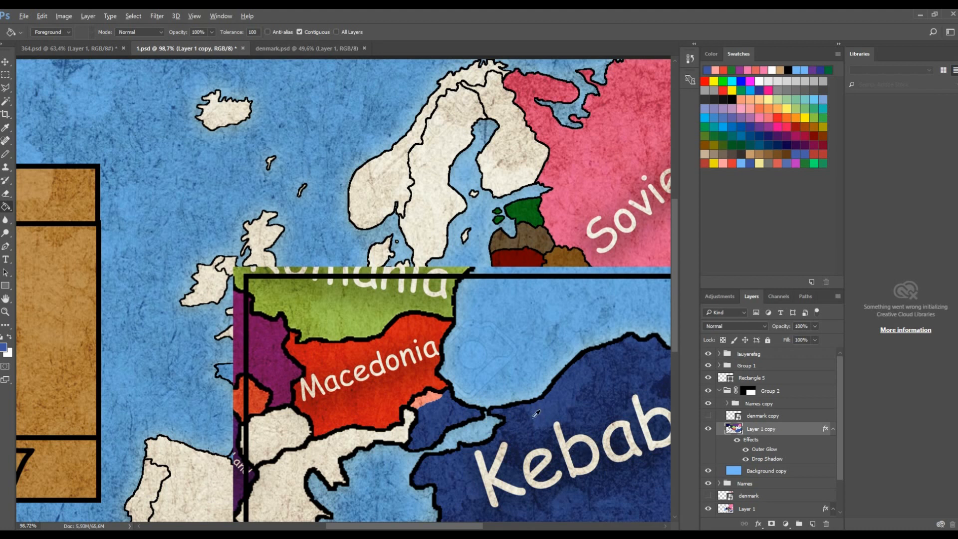
- Move Group 2 up and to the left on the map canvas
{"action": "scroll", "coordinate": [535, 413], "scroll_direction": "down", "scroll_amount": 3}
{"action": "scroll", "coordinate": [535, 413], "scroll_direction": "down", "scroll_amount": 1}
{"action": "scroll", "coordinate": [542, 396], "scroll_direction": "up", "scroll_amount": 3}
{"action": "scroll", "coordinate": [646, 424], "scroll_direction": "down", "scroll_amount": 2}
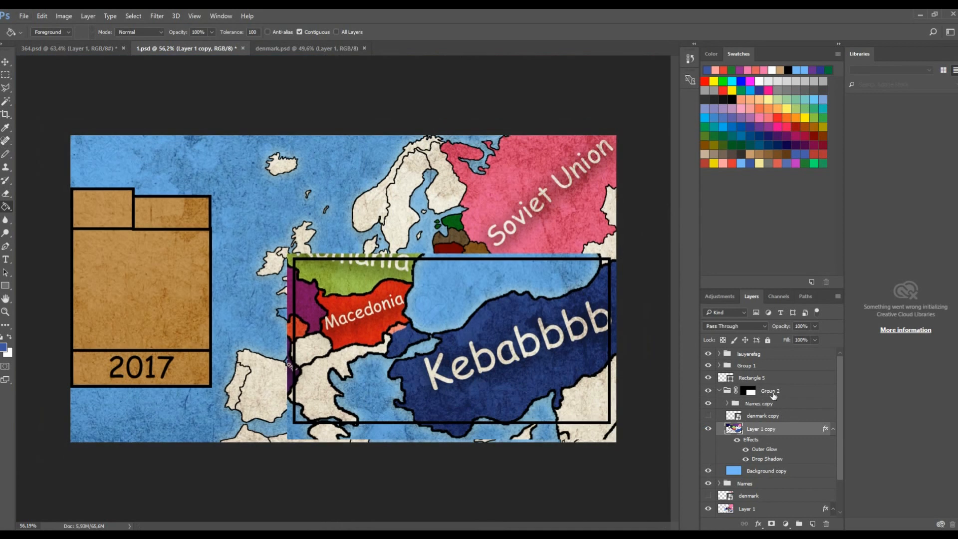
{"action": "left_click", "coordinate": [773, 395]}
{"action": "left_click", "coordinate": [6, 63]}
{"action": "left_click_drag", "start_coordinate": [479, 344], "coordinate": [323, 272]}
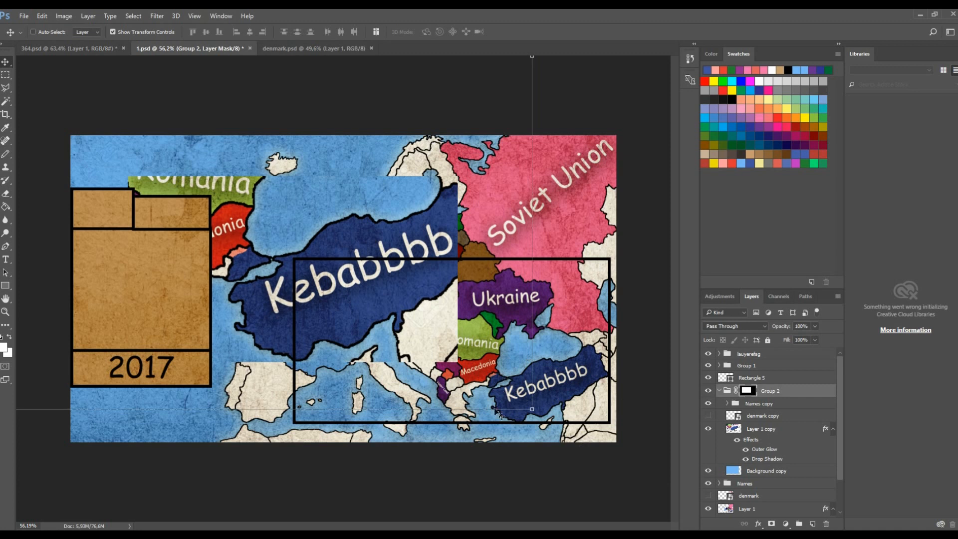
- Delete Group 2 and the Rectangle 5 layer
{"action": "left_click", "coordinate": [787, 394]}
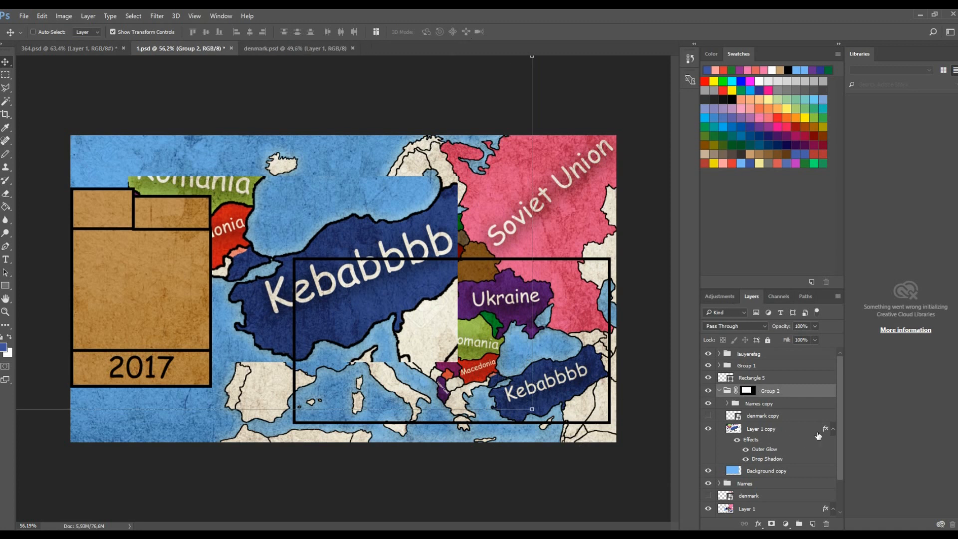
{"action": "key", "text": "Delete"}
{"action": "left_click", "coordinate": [770, 381]}
{"action": "key", "text": "Delete"}
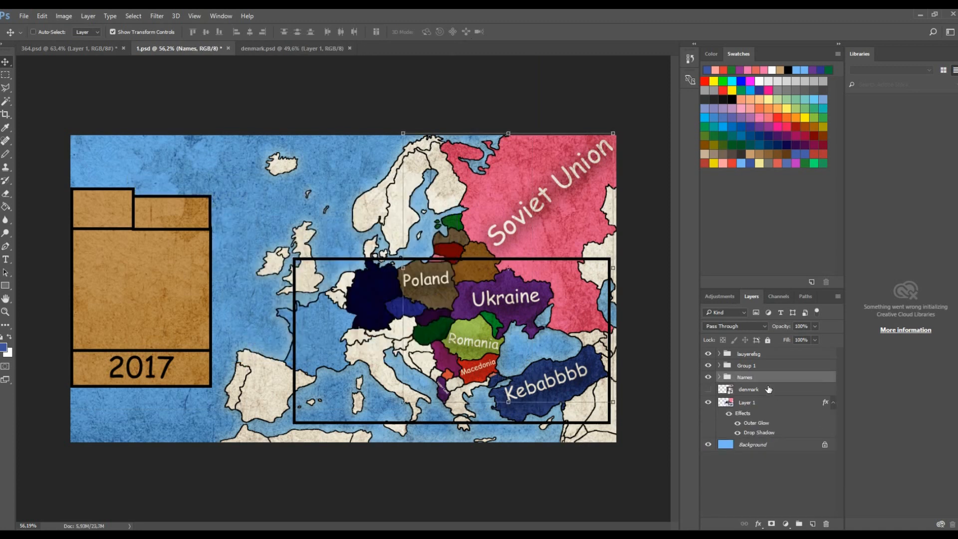
- Select Layer 1 and sample Macedonia's red as the foreground colour
{"action": "scroll", "coordinate": [564, 388], "scroll_direction": "up", "scroll_amount": 10}
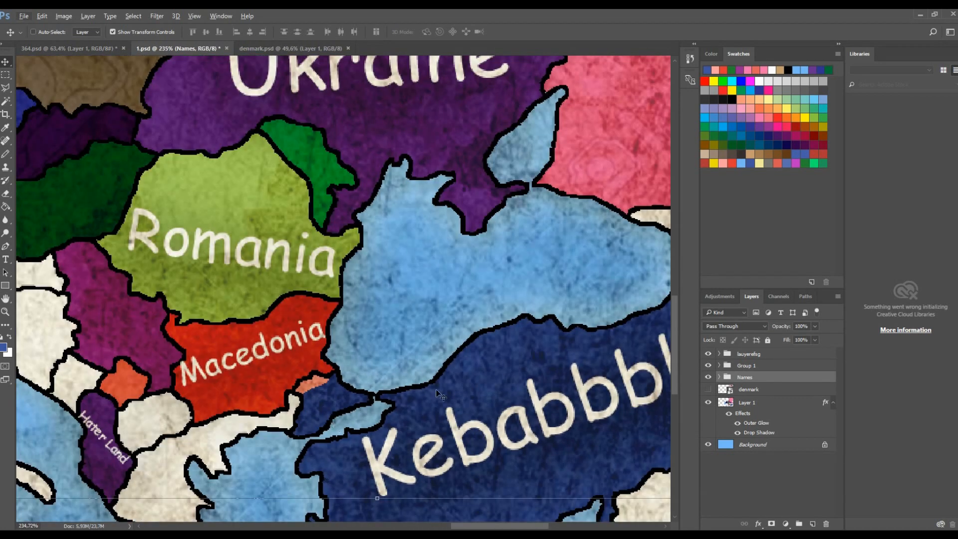
{"action": "left_click", "coordinate": [725, 404]}
{"action": "key", "text": "g"}
{"action": "scroll", "coordinate": [331, 375], "scroll_direction": "up", "scroll_amount": 7}
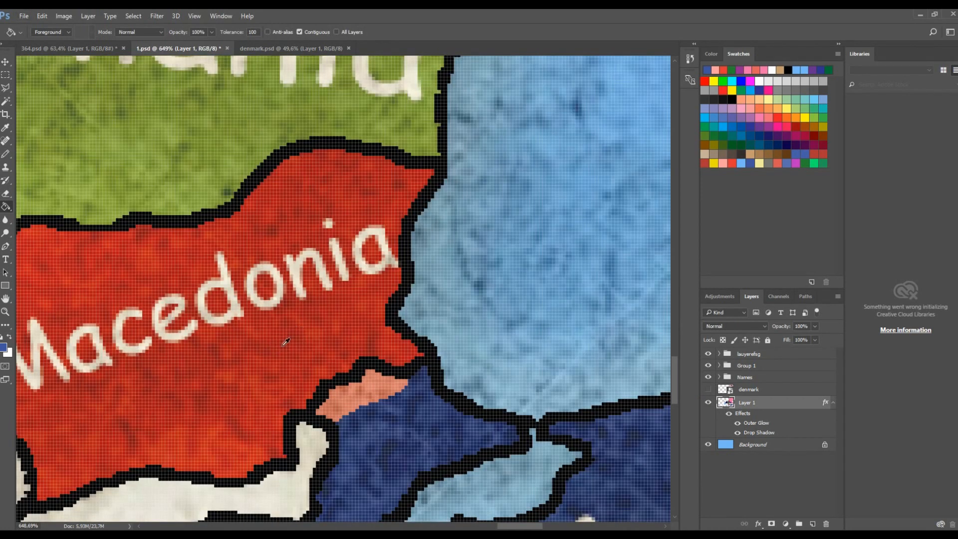
{"action": "left_click", "coordinate": [288, 337], "text": "alt"}
{"action": "left_click", "coordinate": [288, 337], "text": "alt"}
{"action": "left_click", "coordinate": [5, 128]}
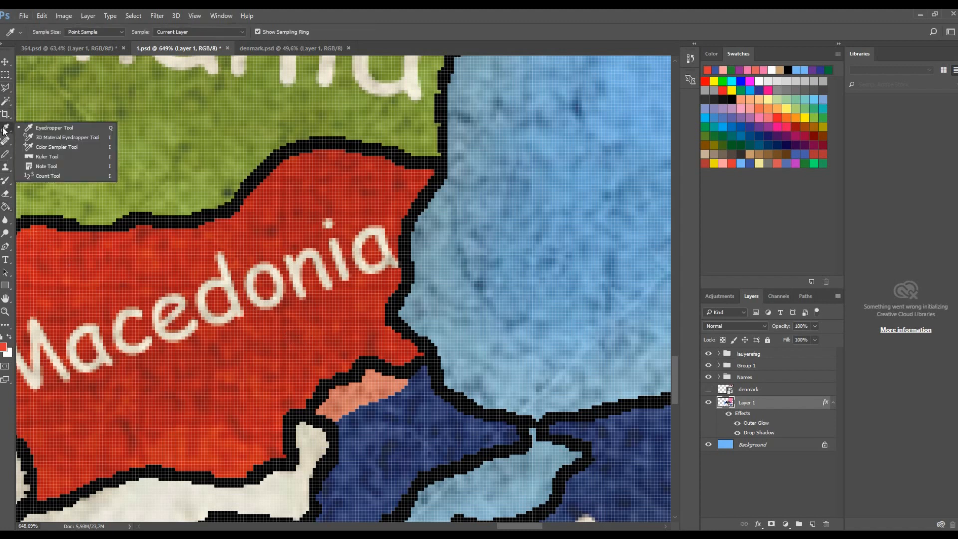
{"action": "left_click", "coordinate": [6, 207]}
{"action": "left_click", "coordinate": [259, 291], "text": "alt"}
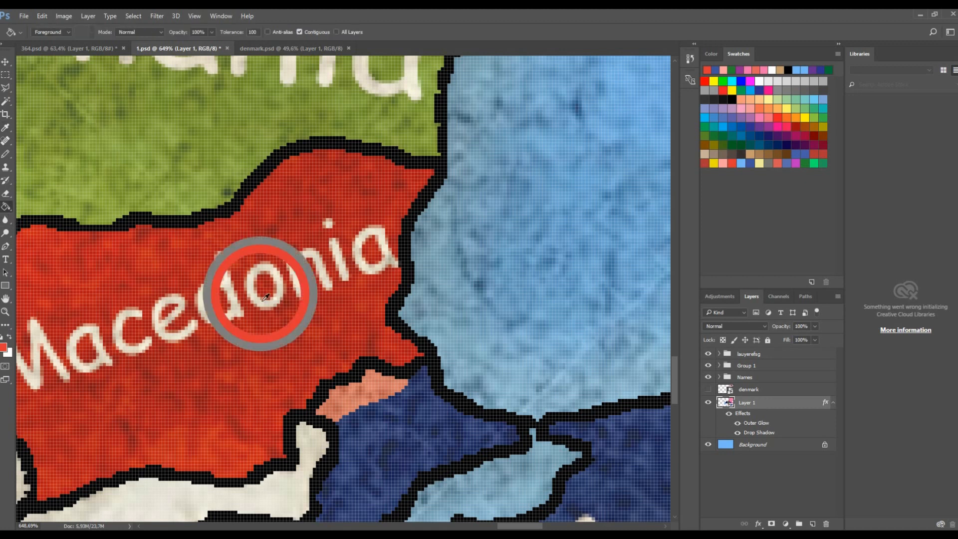
{"action": "left_click", "coordinate": [260, 291], "text": "alt"}
- Fill the small pink patch beside Macedonia with red, and undo the fill
{"action": "left_click", "coordinate": [306, 307], "text": "alt"}
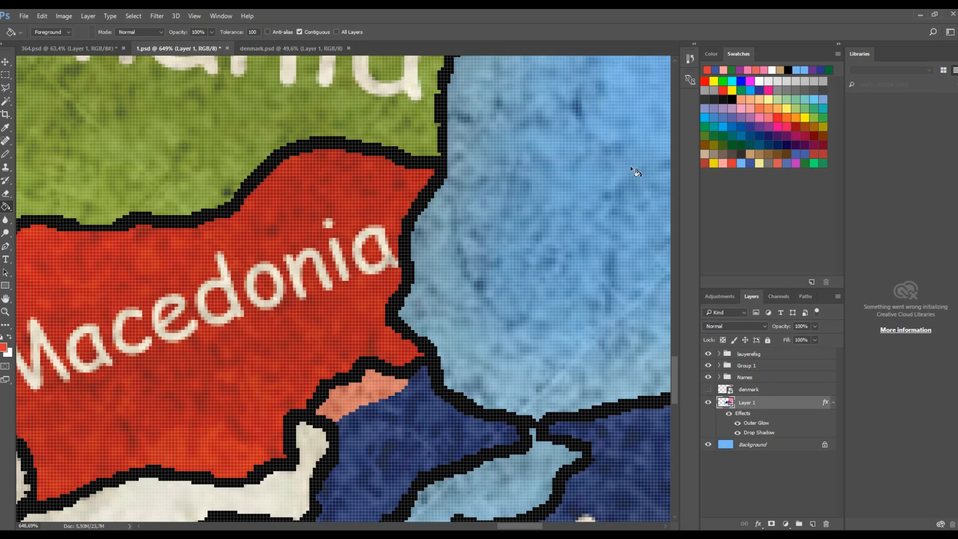
{"action": "left_click", "coordinate": [349, 403]}
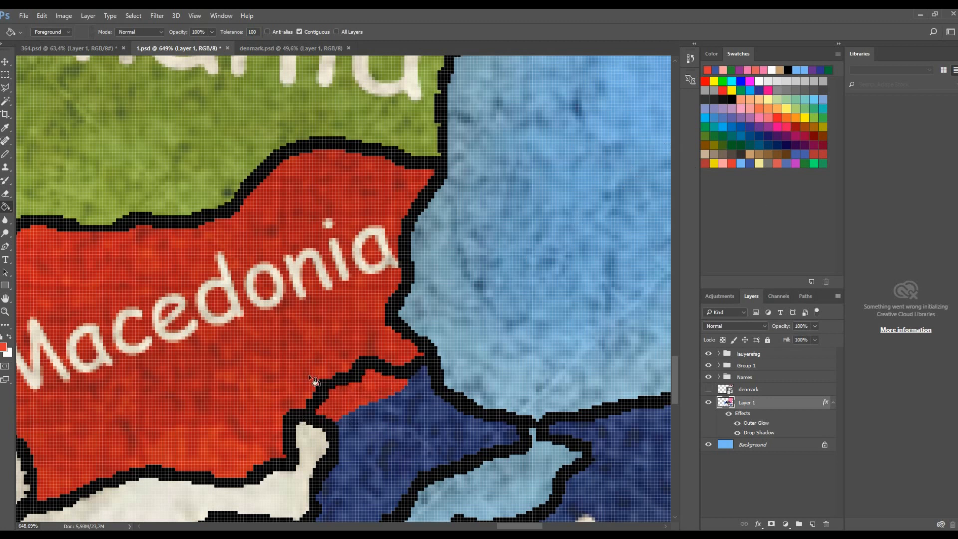
{"action": "key", "text": "ctrl+z"}
- Pick a red swatch as the foreground colour
{"action": "left_click", "coordinate": [779, 164]}
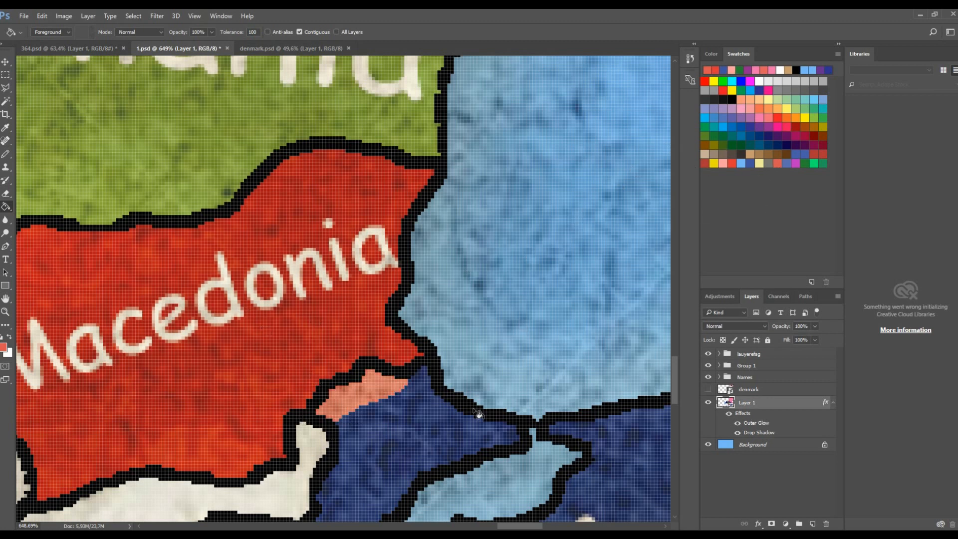
{"action": "left_click", "coordinate": [732, 164]}
{"action": "left_click", "coordinate": [4, 347]}
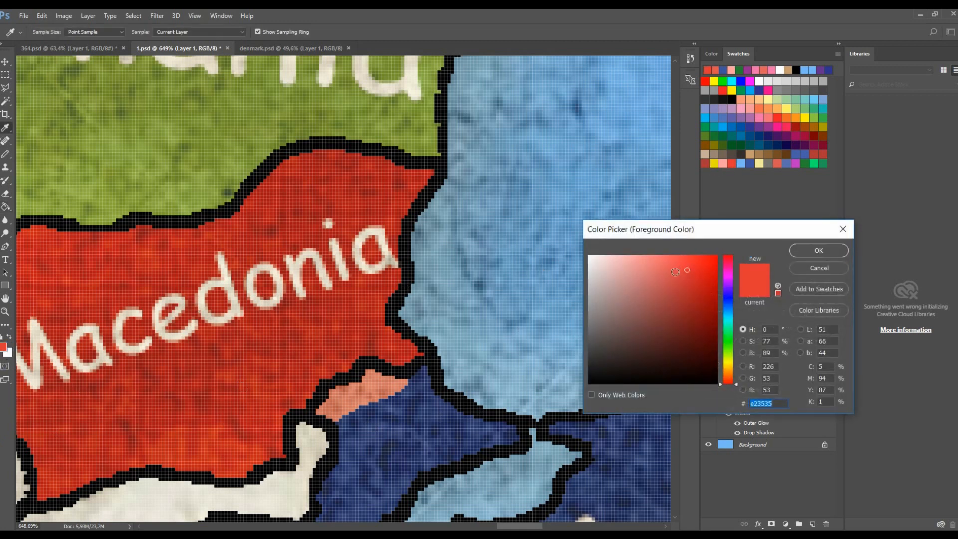
{"action": "key", "text": "Return"}
{"action": "scroll", "coordinate": [413, 393], "scroll_direction": "down", "scroll_amount": 3}
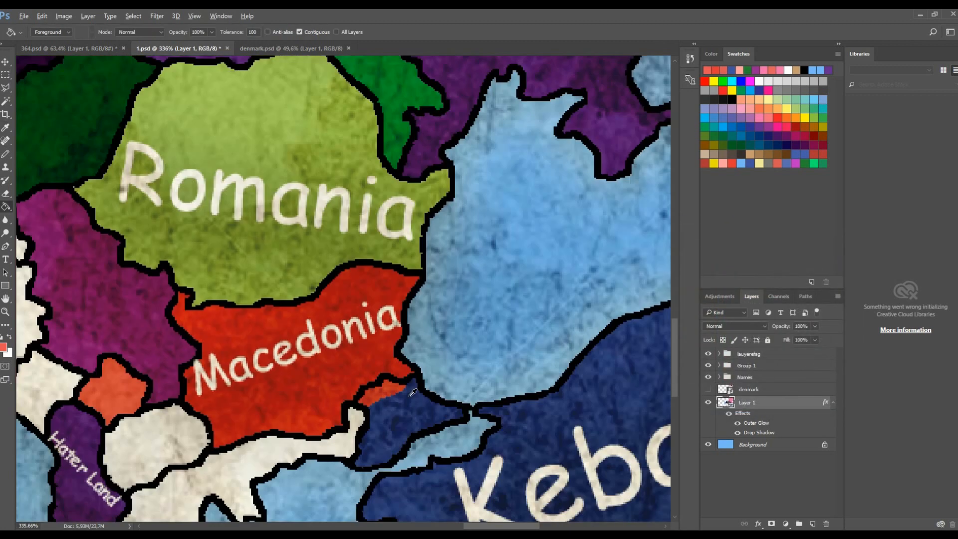
{"action": "scroll", "coordinate": [414, 393], "scroll_direction": "down", "scroll_amount": 2}
{"action": "scroll", "coordinate": [424, 387], "scroll_direction": "up", "scroll_amount": 5}
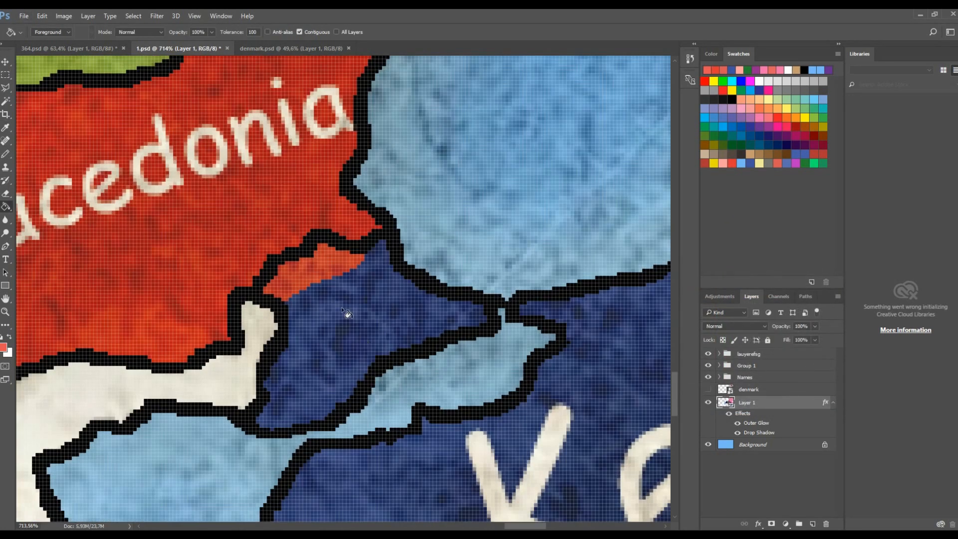
- Set the foreground colour to #e65555 and fill the small patch south of Macedonia with it
{"action": "left_click", "coordinate": [3, 349]}
{"action": "left_click", "coordinate": [663, 273]}
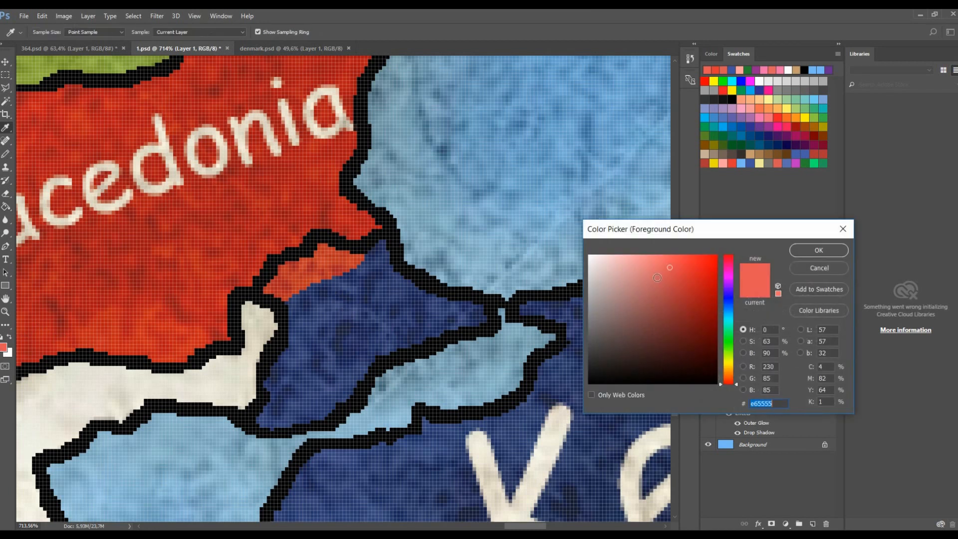
{"action": "left_click", "coordinate": [819, 250]}
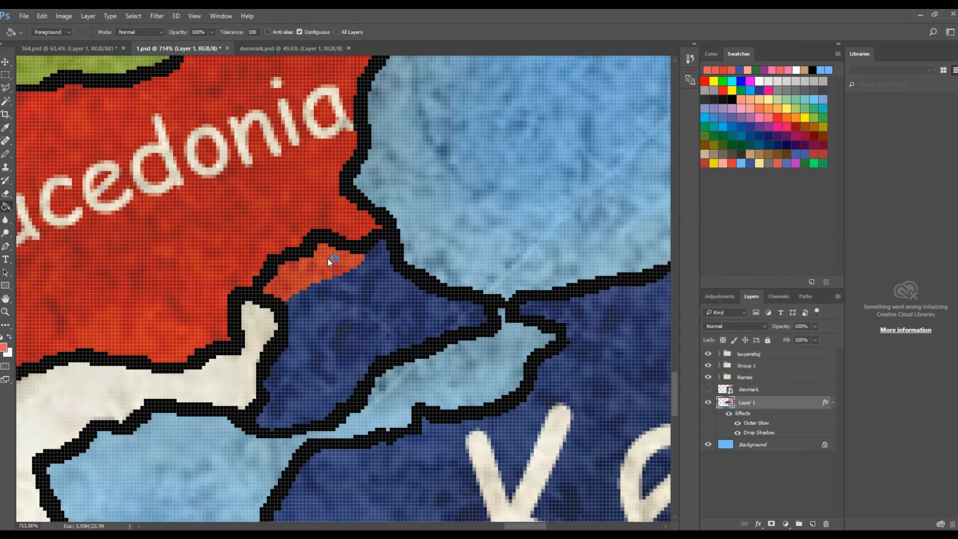
{"action": "left_click", "coordinate": [328, 259]}
- Choose the salmon swatch and draw a Pencil line across the blue country below the small patch
{"action": "scroll", "coordinate": [327, 261], "scroll_direction": "down", "scroll_amount": 8}
{"action": "scroll", "coordinate": [327, 262], "scroll_direction": "up", "scroll_amount": 9}
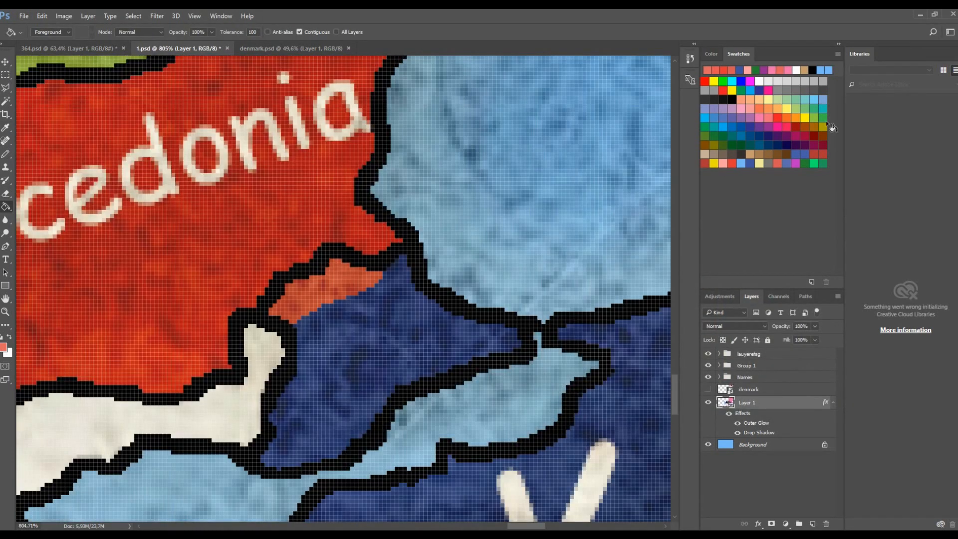
{"action": "left_click", "coordinate": [723, 164]}
{"action": "key", "text": "b"}
{"action": "scroll", "coordinate": [391, 298], "scroll_direction": "up", "scroll_amount": 5}
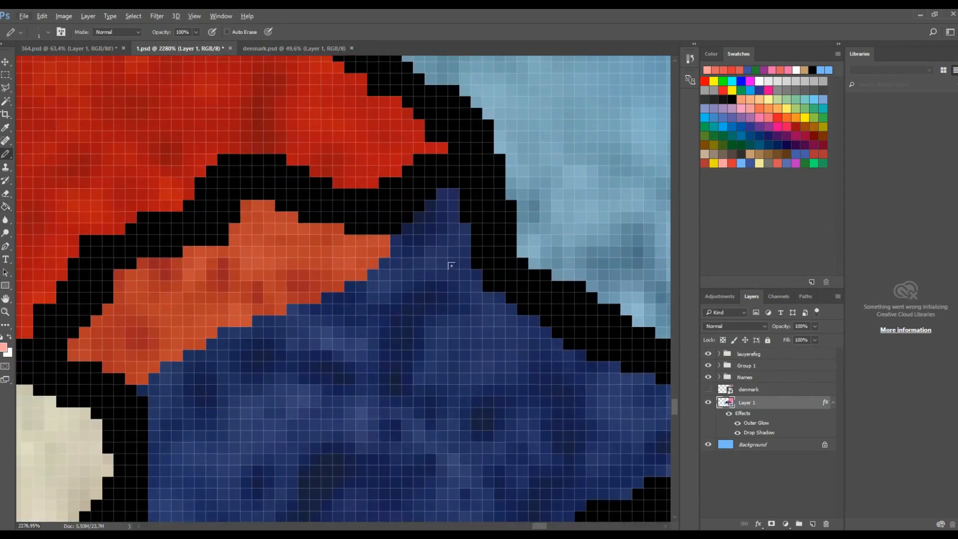
{"action": "mouse_move", "coordinate": [485, 285]}
{"action": "left_mouse_down"}
{"action": "mouse_move", "coordinate": [398, 350]}
{"action": "mouse_move", "coordinate": [155, 459]}
{"action": "left_mouse_up"}
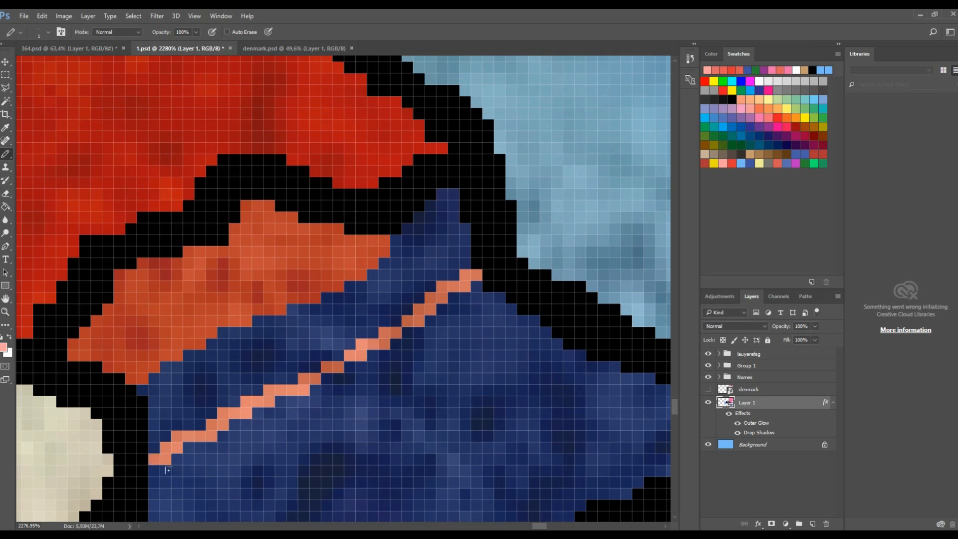
- Fill the strip between the pencil line and the patch with salmon
{"action": "key", "text": "g"}
{"action": "left_click", "coordinate": [212, 399]}
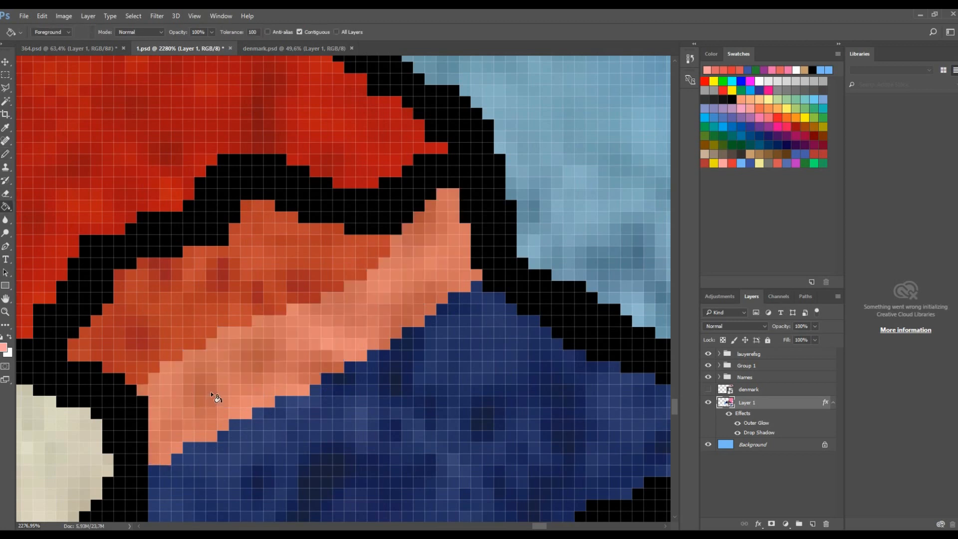
{"action": "scroll", "coordinate": [211, 392], "scroll_direction": "down", "scroll_amount": 10}
{"action": "scroll", "coordinate": [162, 349], "scroll_direction": "up", "scroll_amount": 7}
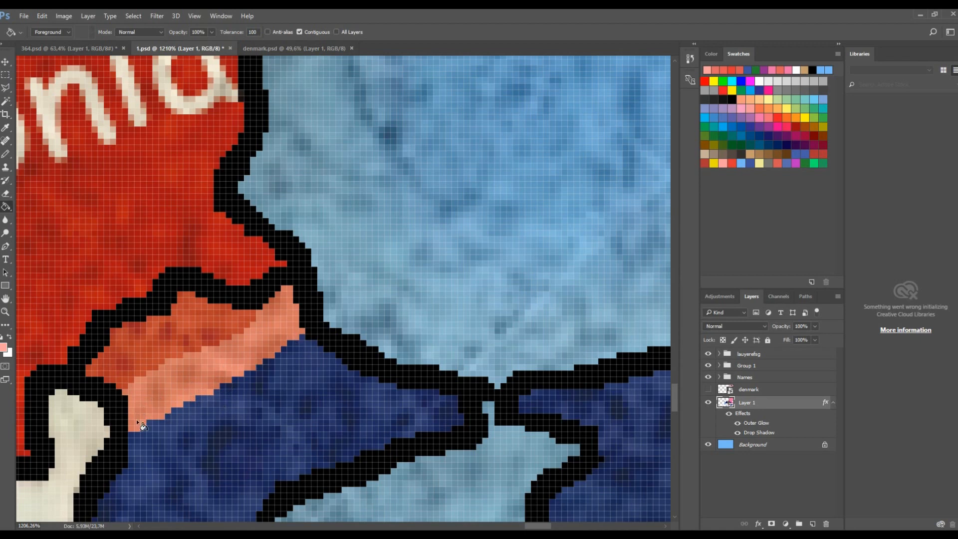
{"action": "scroll", "coordinate": [182, 357], "scroll_direction": "down", "scroll_amount": 6}
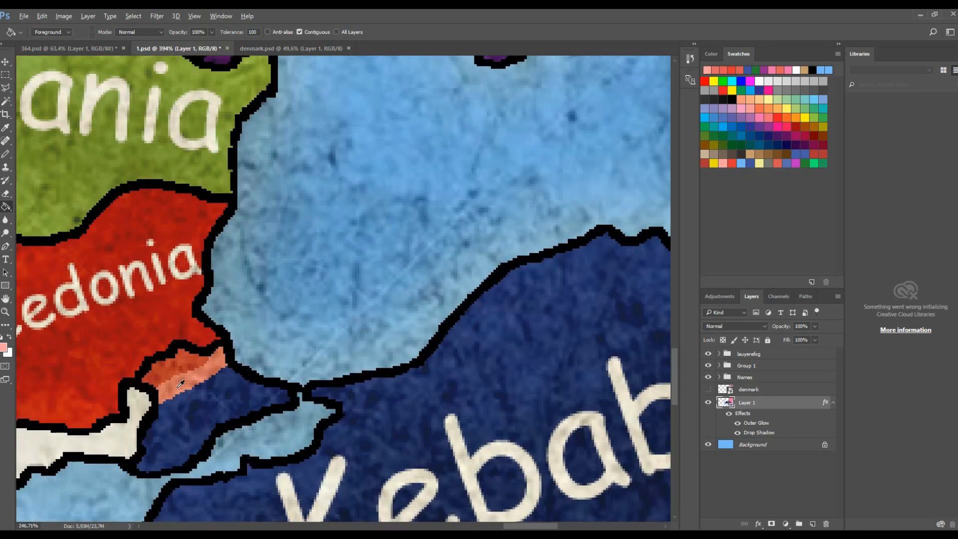
{"action": "scroll", "coordinate": [264, 353], "scroll_direction": "up", "scroll_amount": 5}
{"action": "scroll", "coordinate": [267, 355], "scroll_direction": "down", "scroll_amount": 6}
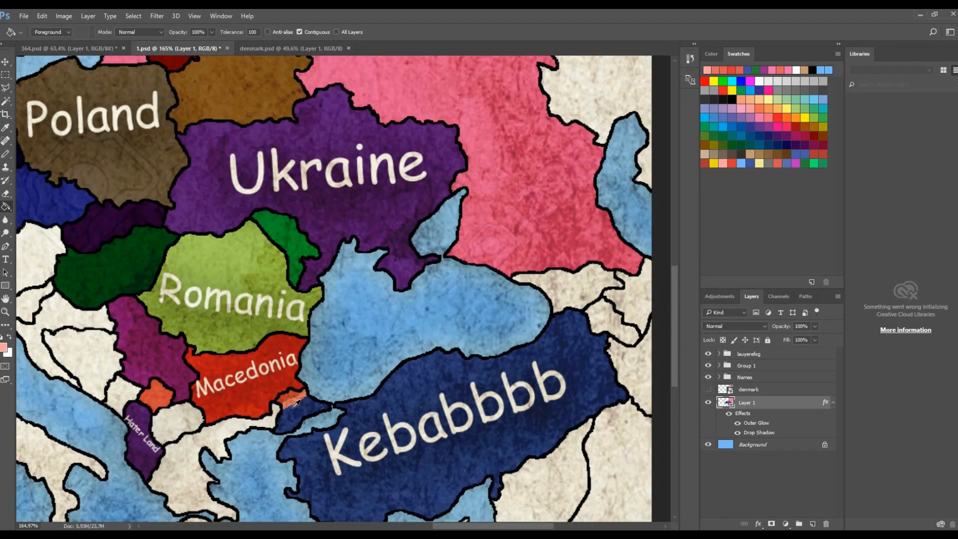
{"action": "scroll", "coordinate": [296, 403], "scroll_direction": "down", "scroll_amount": 5}
- Save the document as 7.psd in the ep. 1 folder
{"action": "key", "text": "ctrl+shift+s"}
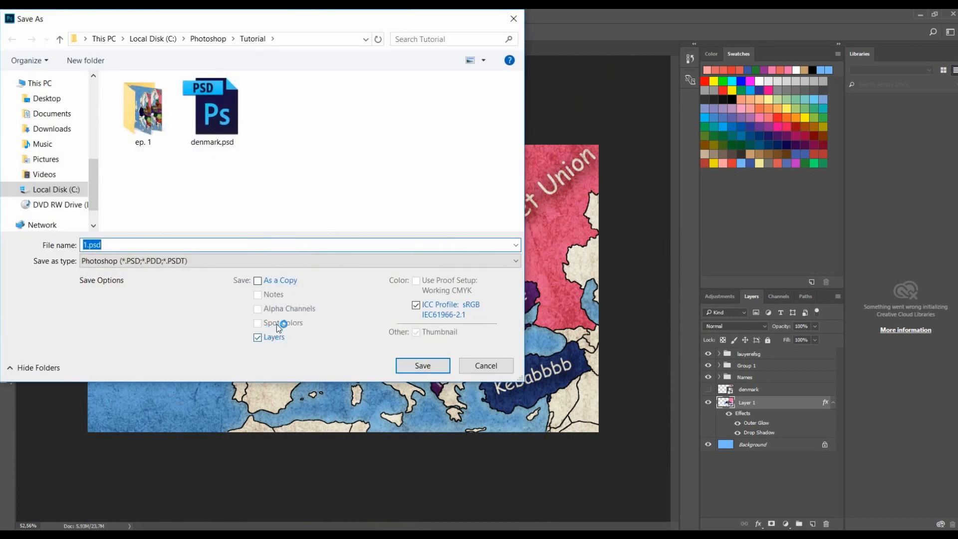
{"action": "double_click", "coordinate": [143, 110]}
{"action": "left_click", "coordinate": [160, 242]}
{"action": "double_click", "coordinate": [167, 245]}
{"action": "type", "text": "67"}
{"action": "key", "text": "BackSpace"}
{"action": "key", "text": "BackSpace"}
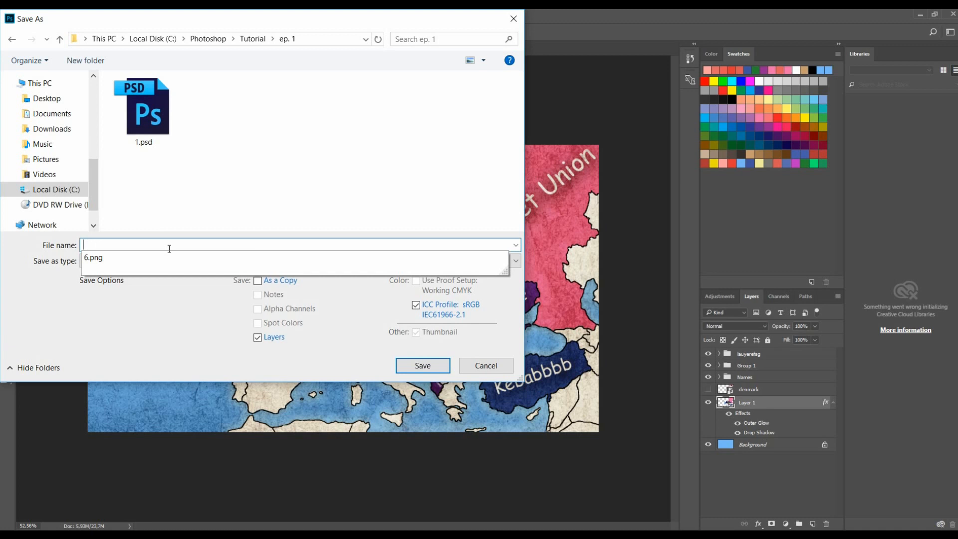
{"action": "type", "text": "7"}
{"action": "left_click", "coordinate": [423, 367]}
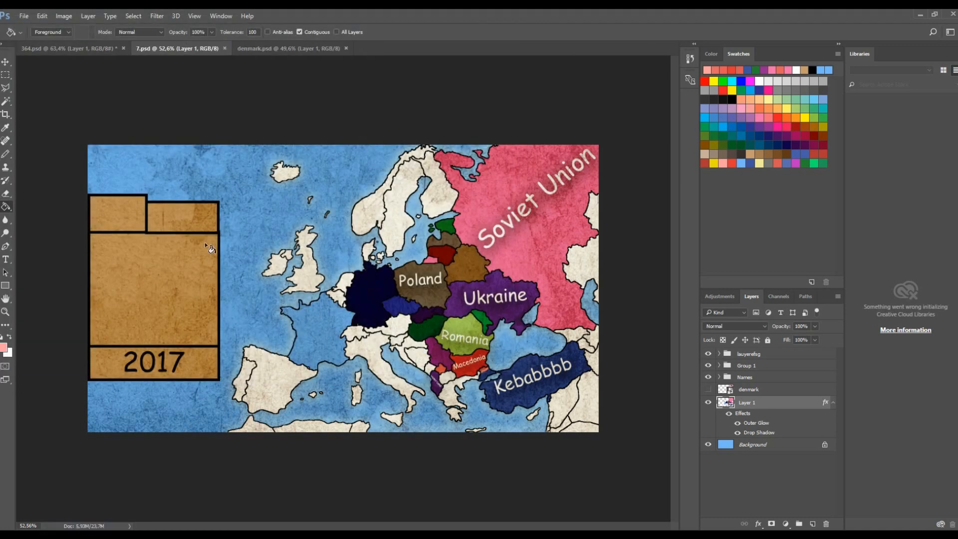
- Save a PNG copy named 7.png in the ep. 1 folder
{"action": "key", "text": "ctrl+shift+s"}
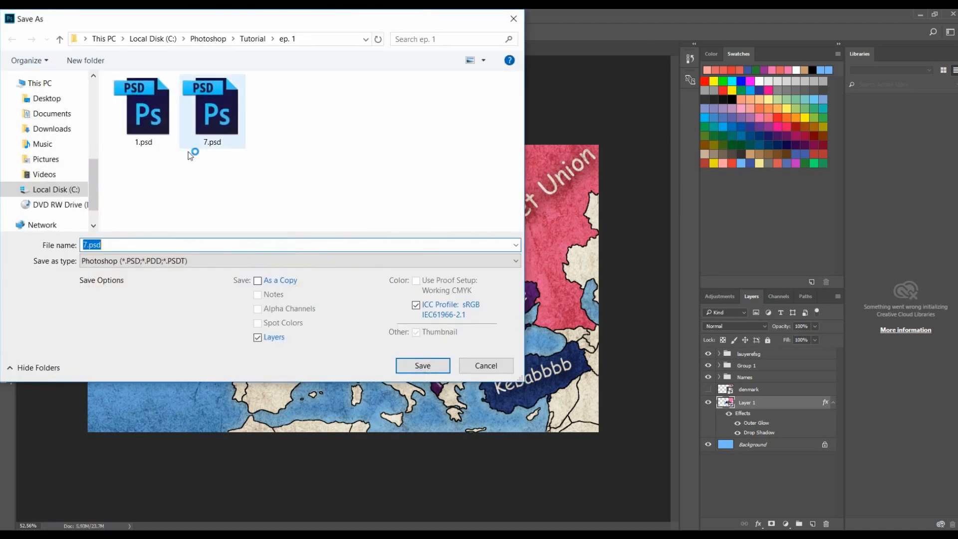
{"action": "left_click", "coordinate": [245, 41]}
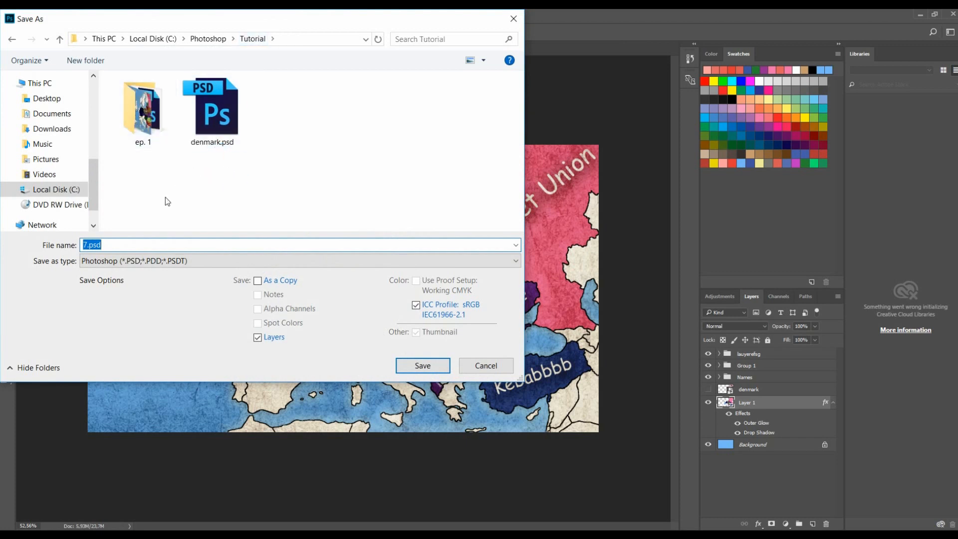
{"action": "double_click", "coordinate": [144, 107]}
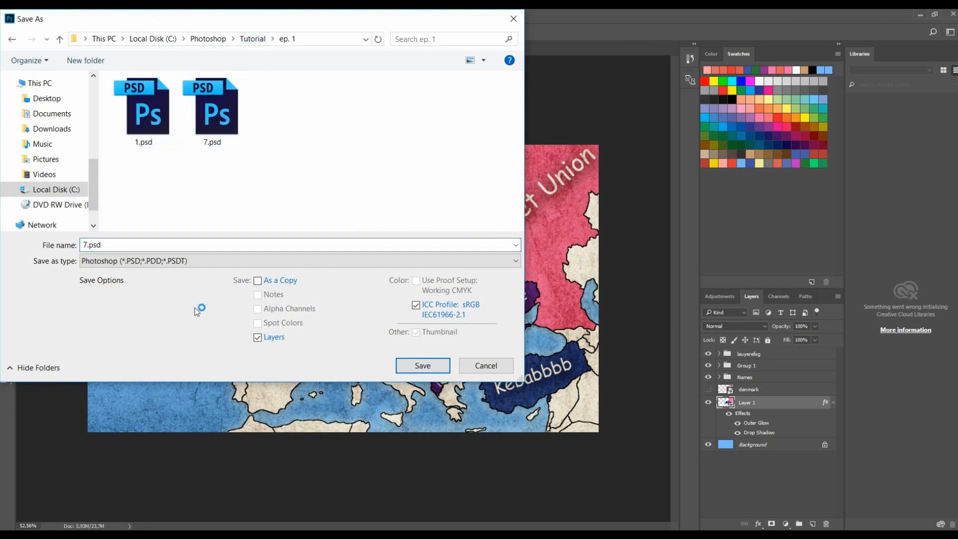
{"action": "left_click", "coordinate": [165, 261]}
{"action": "left_click", "coordinate": [157, 446]}
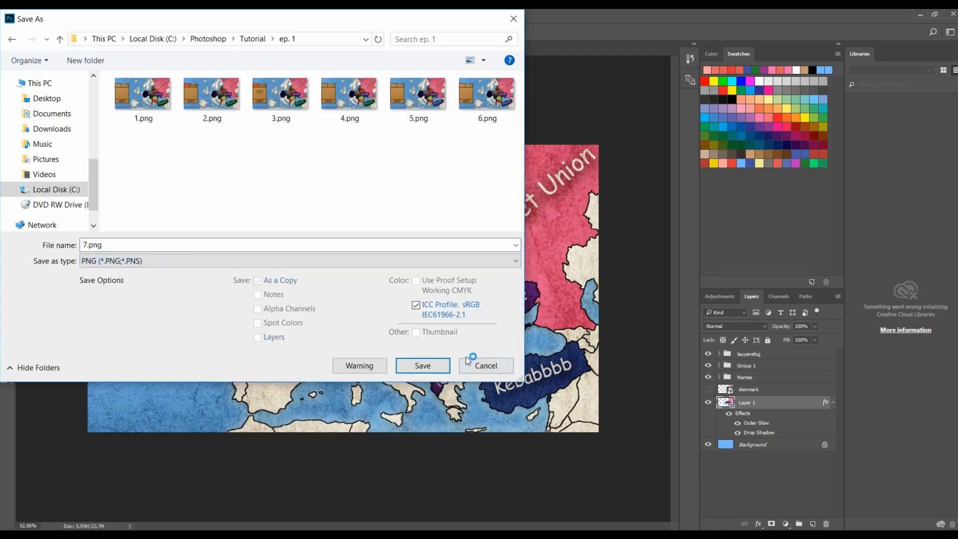
{"action": "left_click", "coordinate": [433, 368]}
{"action": "left_click", "coordinate": [513, 179]}
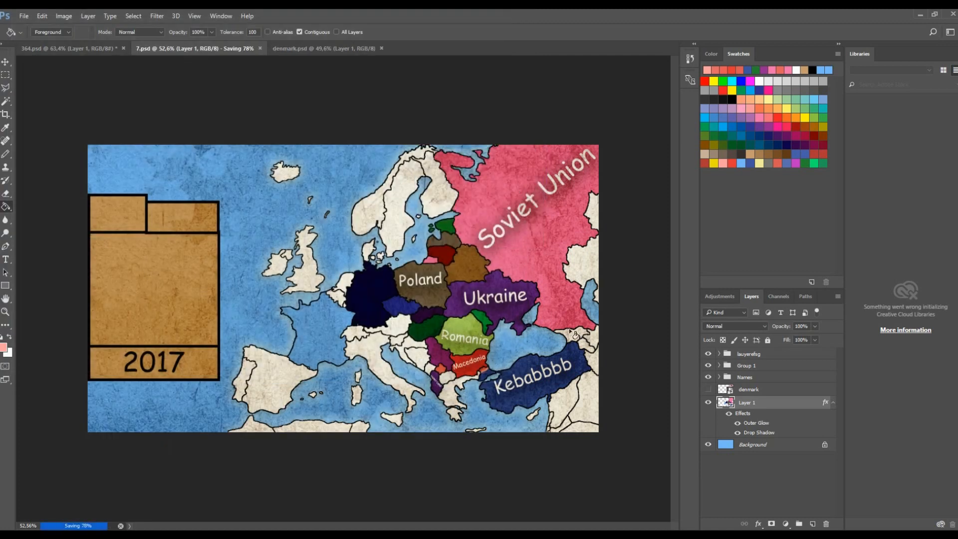
- With the salmon swatch, redraw a Pencil line across the blue country below the small patch
{"action": "scroll", "coordinate": [511, 359], "scroll_direction": "up", "scroll_amount": 6}
{"action": "scroll", "coordinate": [349, 474], "scroll_direction": "up", "scroll_amount": 3}
{"action": "left_click", "coordinate": [312, 444], "text": "alt"}
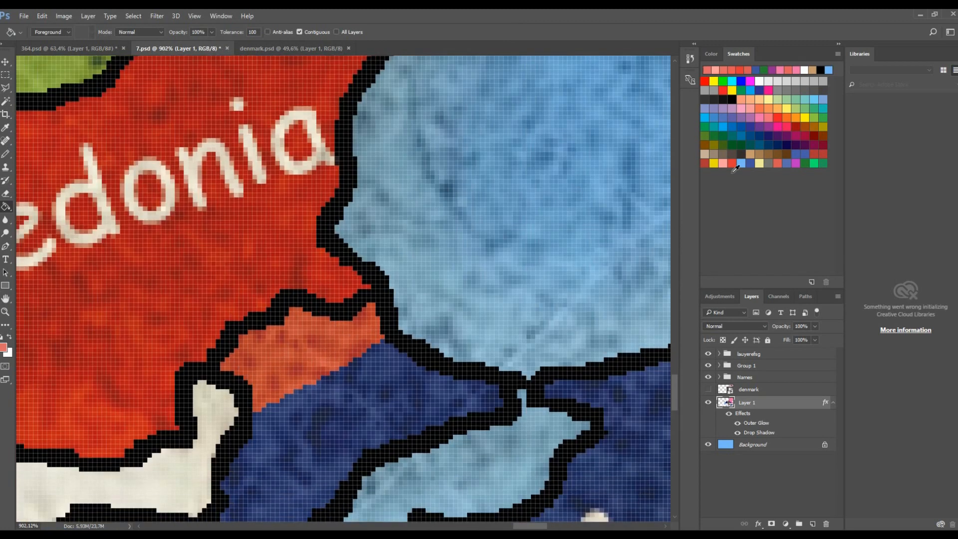
{"action": "left_click", "coordinate": [723, 164]}
{"action": "scroll", "coordinate": [344, 359], "scroll_direction": "down", "scroll_amount": 2}
{"action": "key", "text": "b"}
{"action": "scroll", "coordinate": [299, 374], "scroll_direction": "up", "scroll_amount": 7}
{"action": "mouse_move", "coordinate": [203, 444]}
{"action": "left_mouse_down"}
{"action": "mouse_move", "coordinate": [269, 437]}
{"action": "mouse_move", "coordinate": [328, 407]}
{"action": "left_mouse_up"}
{"action": "key", "text": "ctrl+z"}
{"action": "mouse_move", "coordinate": [194, 444]}
{"action": "left_mouse_down"}
{"action": "mouse_move", "coordinate": [265, 446]}
{"action": "mouse_move", "coordinate": [343, 388]}
{"action": "mouse_move", "coordinate": [516, 331]}
{"action": "mouse_move", "coordinate": [563, 295]}
{"action": "left_mouse_up"}
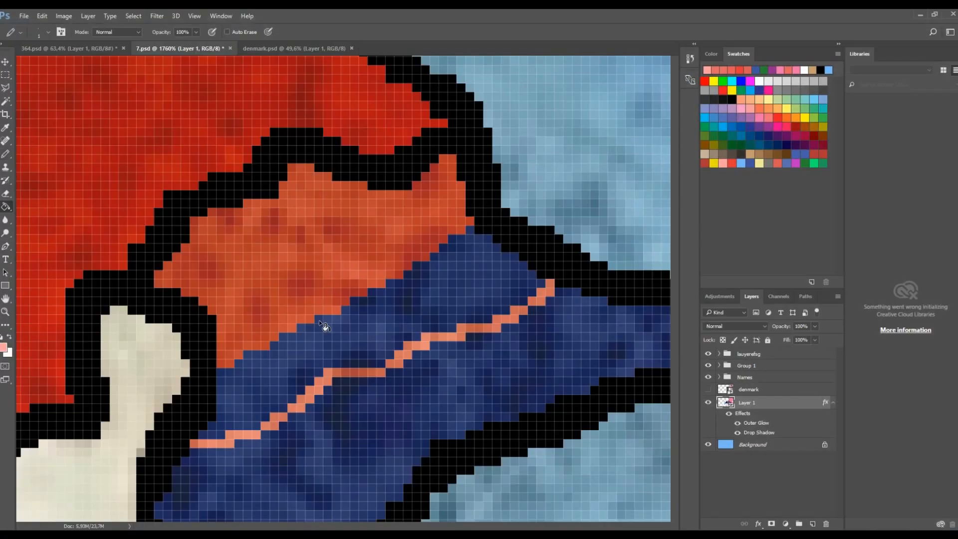
- Fill the strip above the new pencil line with salmon
{"action": "key", "text": "g"}
{"action": "left_click", "coordinate": [341, 349]}
{"action": "scroll", "coordinate": [342, 348], "scroll_direction": "down", "scroll_amount": 8}
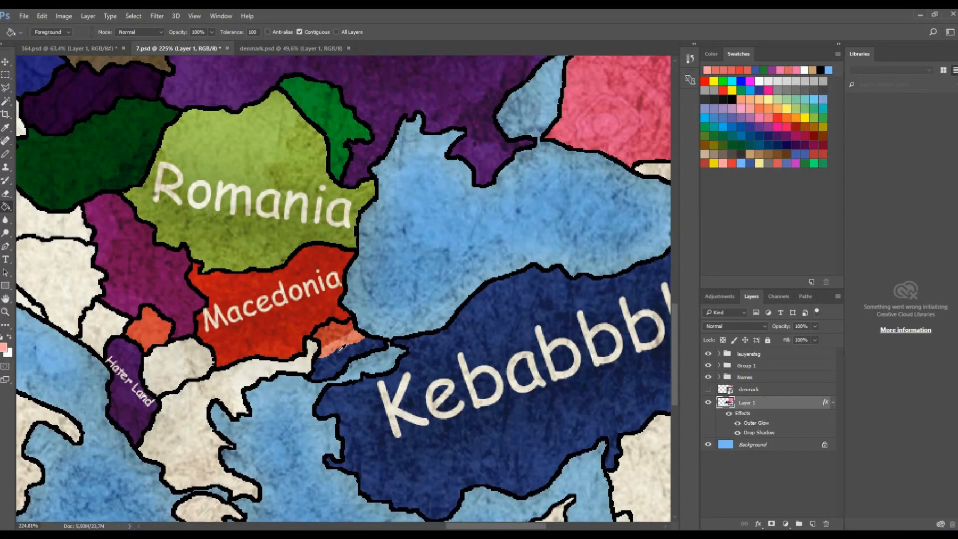
- Save a PNG copy of the map named 8.png in the ep. 1 folder
{"action": "scroll", "coordinate": [342, 348], "scroll_direction": "up", "scroll_amount": 6}
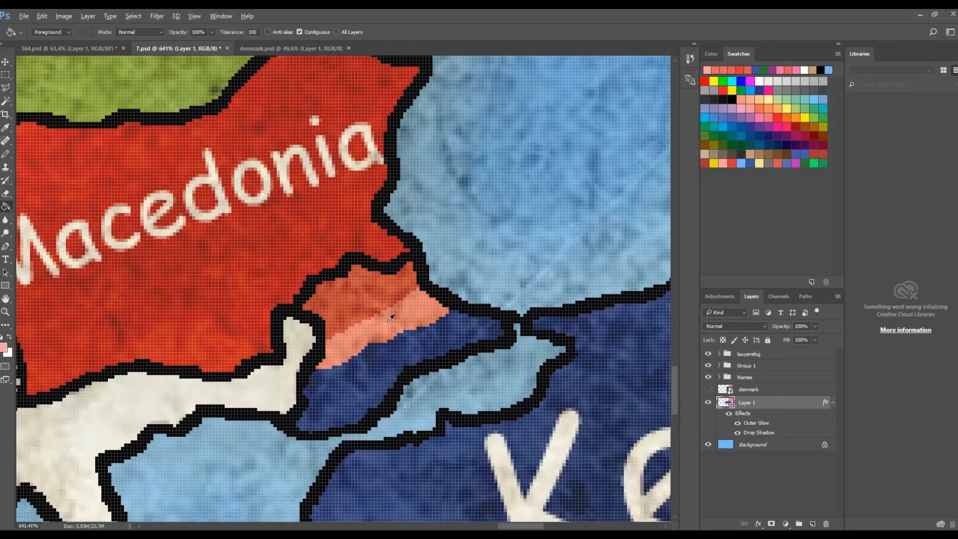
{"action": "scroll", "coordinate": [390, 318], "scroll_direction": "down", "scroll_amount": 8}
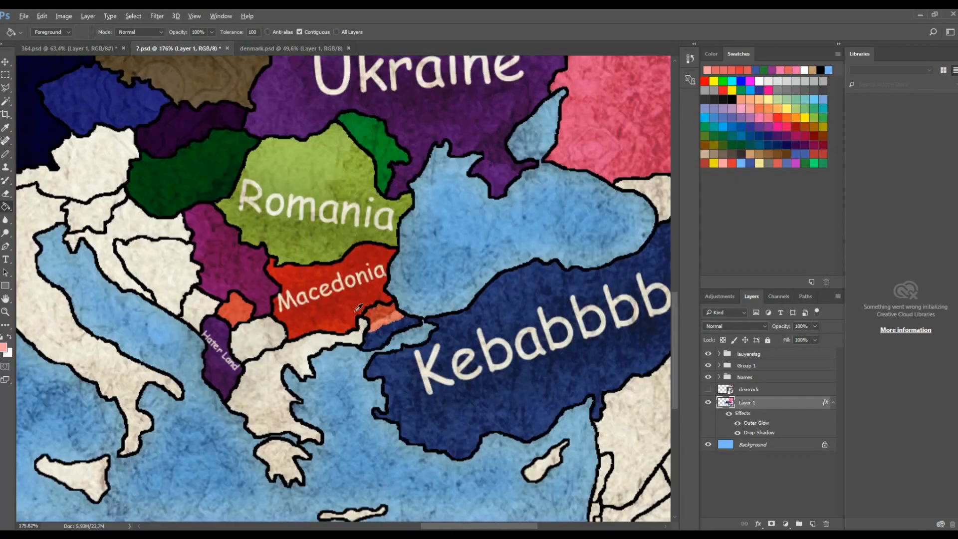
{"action": "key", "text": "ctrl+shift+s"}
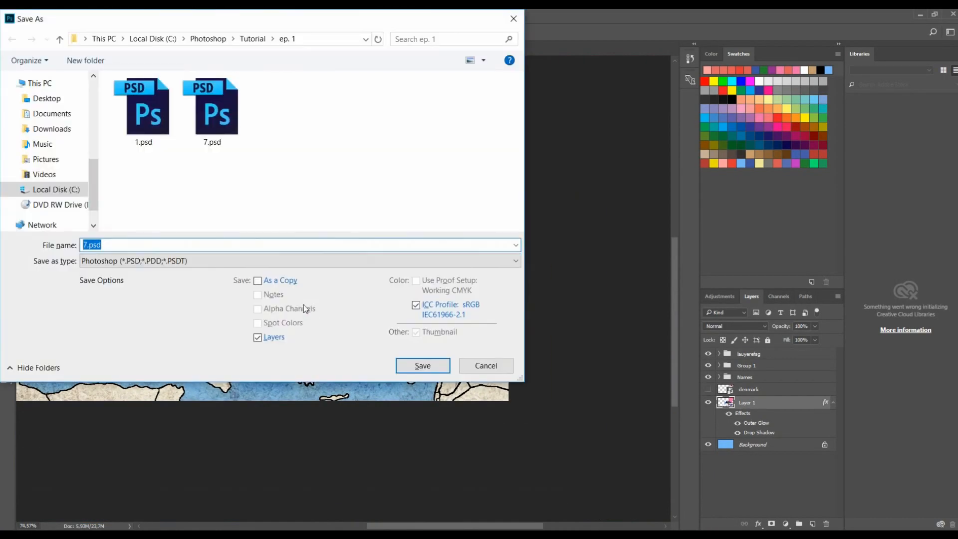
{"action": "type", "text": "8"}
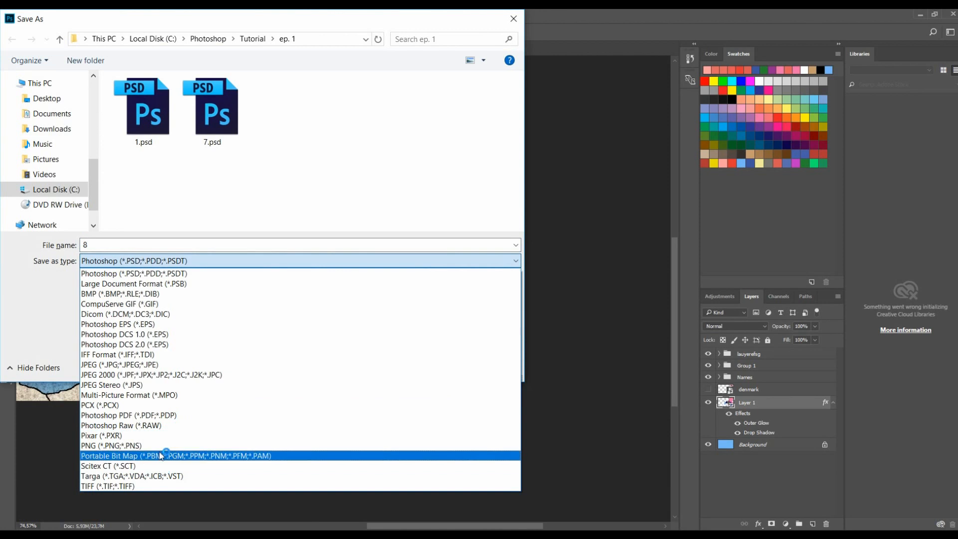
{"action": "left_click", "coordinate": [109, 454]}
{"action": "left_click", "coordinate": [439, 368]}
{"action": "left_click", "coordinate": [514, 179]}
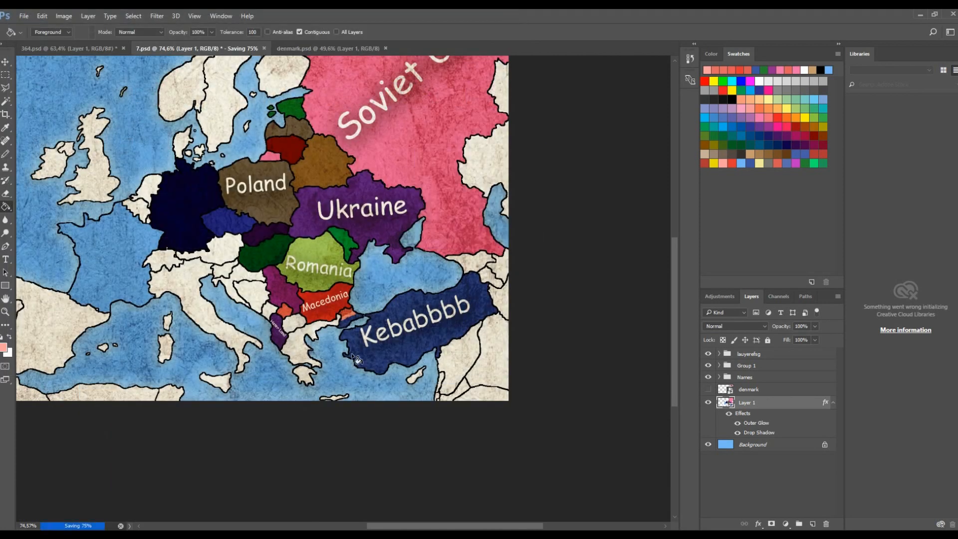
- Fill the salmon strip below Macedonia with the orange-red colour so the region is uniform again
{"action": "scroll", "coordinate": [371, 285], "scroll_direction": "up", "scroll_amount": 12}
{"action": "left_click", "coordinate": [372, 285], "text": "alt"}
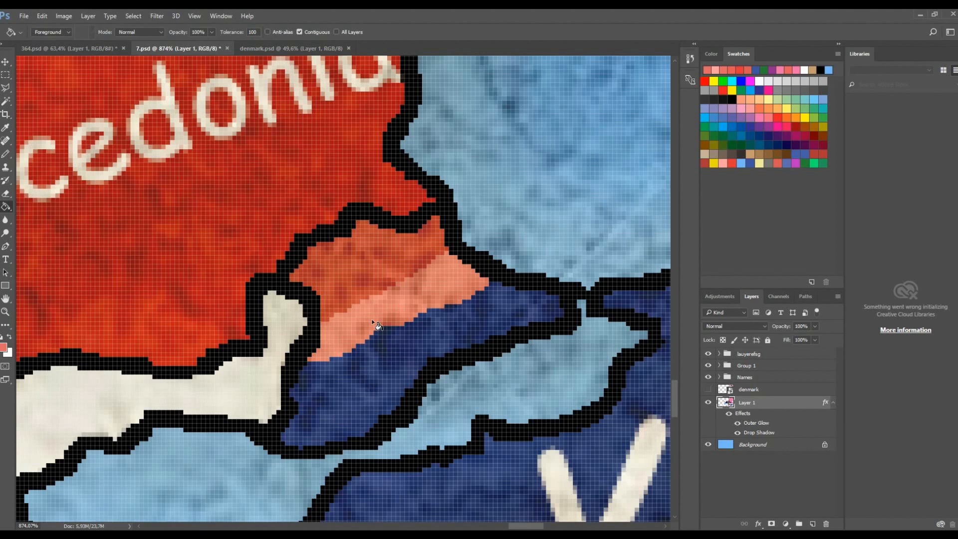
{"action": "left_click", "coordinate": [372, 323]}
- With the salmon swatch, draw a Pencil line through the blue country below the orange area and fill its western part salmon
{"action": "left_click", "coordinate": [724, 165]}
{"action": "key", "text": "b"}
{"action": "mouse_move", "coordinate": [532, 303]}
{"action": "left_mouse_down"}
{"action": "mouse_move", "coordinate": [449, 348]}
{"action": "mouse_move", "coordinate": [398, 381]}
{"action": "left_mouse_up"}
{"action": "key", "text": "ctrl+z"}
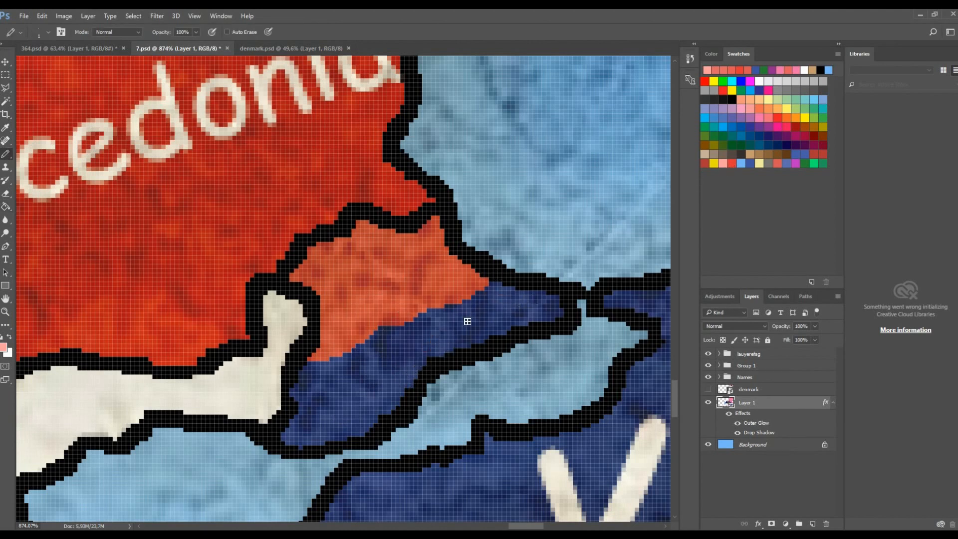
{"action": "mouse_move", "coordinate": [398, 326]}
{"action": "left_mouse_down"}
{"action": "mouse_move", "coordinate": [399, 364]}
{"action": "mouse_move", "coordinate": [373, 392]}
{"action": "mouse_move", "coordinate": [305, 398]}
{"action": "left_mouse_up"}
{"action": "key", "text": "g"}
{"action": "left_click", "coordinate": [368, 365]}
- Draw a second Pencil line eastward along the border and fill the area beside it with salmon
{"action": "key", "text": "b"}
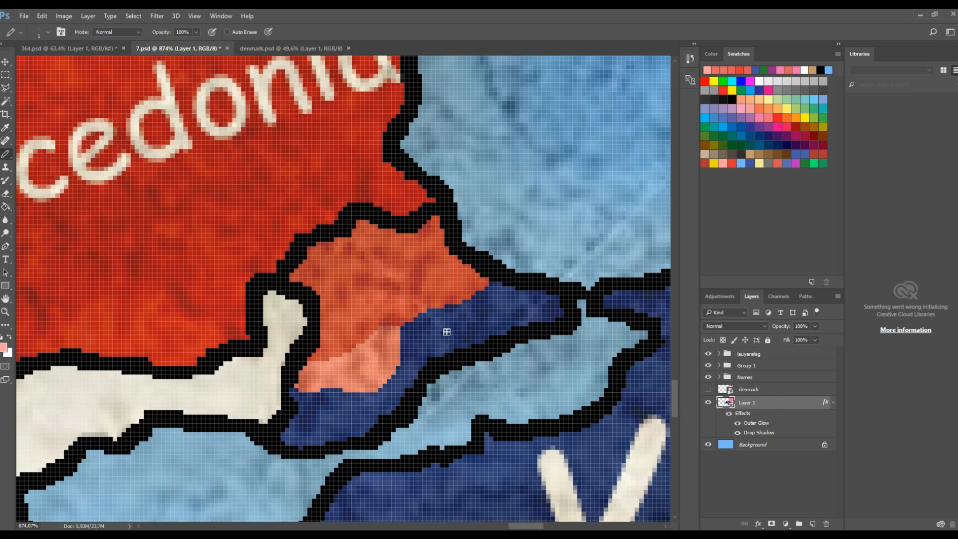
{"action": "mouse_move", "coordinate": [419, 318]}
{"action": "left_mouse_down"}
{"action": "mouse_move", "coordinate": [484, 313]}
{"action": "mouse_move", "coordinate": [514, 292]}
{"action": "left_mouse_up"}
{"action": "key", "text": "g"}
{"action": "left_click", "coordinate": [495, 301]}
- Save a PNG copy named 9.png in the ep. 1 folder
{"action": "scroll", "coordinate": [494, 305], "scroll_direction": "down", "scroll_amount": 12}
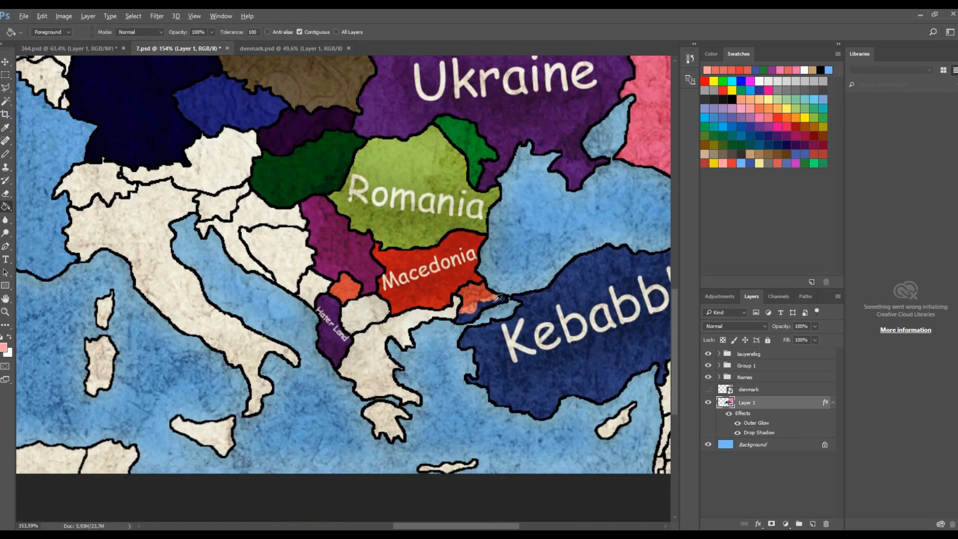
{"action": "key", "text": "ctrl+shift+s"}
{"action": "type", "text": "9"}
{"action": "left_click", "coordinate": [103, 262]}
{"action": "left_click", "coordinate": [274, 455]}
{"action": "left_click", "coordinate": [425, 369]}
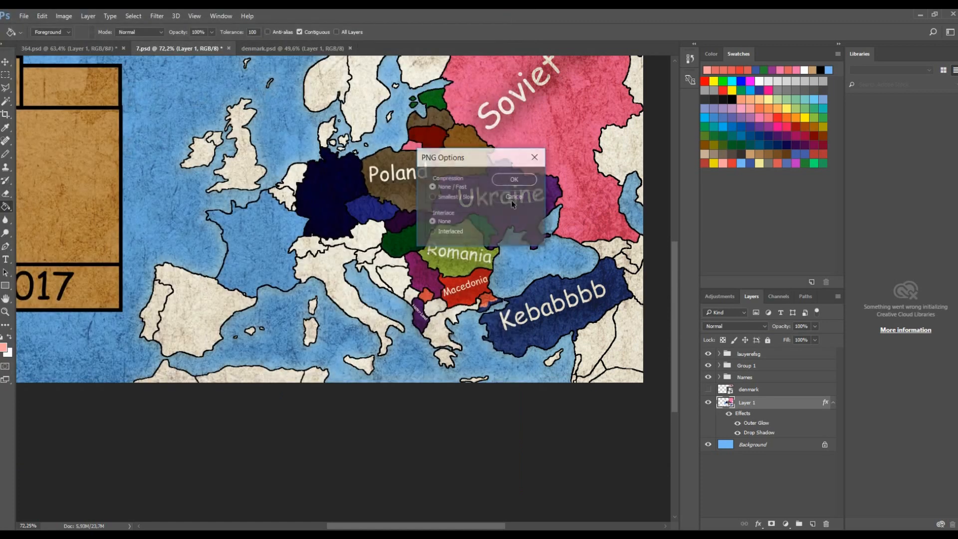
{"action": "left_click", "coordinate": [490, 195]}
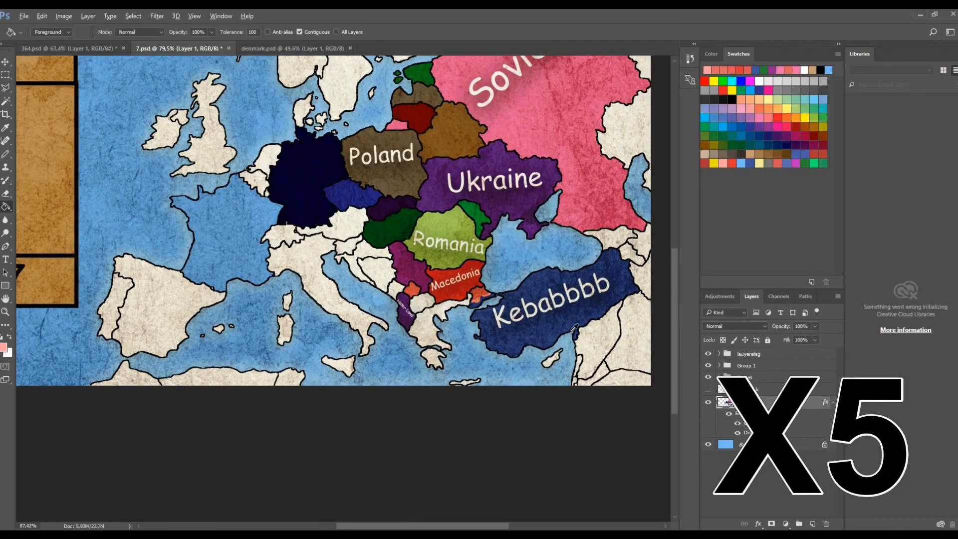
- Draw another Pencil border segment in the blue country near the salmon area and fill the enclosed part salmon
{"action": "scroll", "coordinate": [595, 207], "scroll_direction": "up", "scroll_amount": 10}
{"action": "scroll", "coordinate": [593, 212], "scroll_direction": "up", "scroll_amount": 3}
{"action": "mouse_move", "coordinate": [534, 232]}
{"action": "left_mouse_down"}
{"action": "mouse_move", "coordinate": [391, 253]}
{"action": "mouse_move", "coordinate": [537, 223]}
{"action": "mouse_move", "coordinate": [597, 179]}
{"action": "left_mouse_up"}
{"action": "key", "text": "g"}
{"action": "left_click", "coordinate": [553, 202]}
{"action": "scroll", "coordinate": [424, 253], "scroll_direction": "down", "scroll_amount": 10}
- Save a PNG copy named 10.png in the ep. 1 folder
{"action": "key", "text": "ctrl+shift+s"}
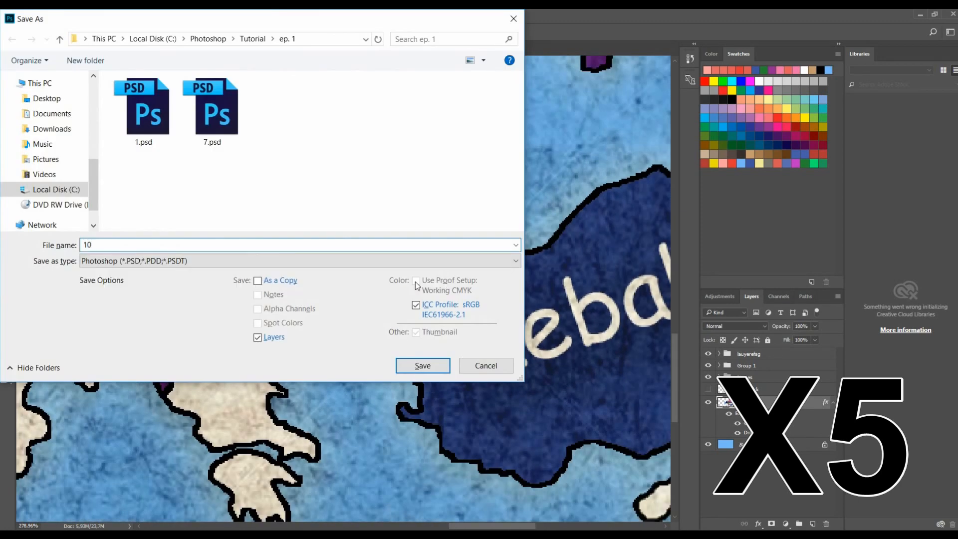
{"action": "left_click", "coordinate": [515, 261]}
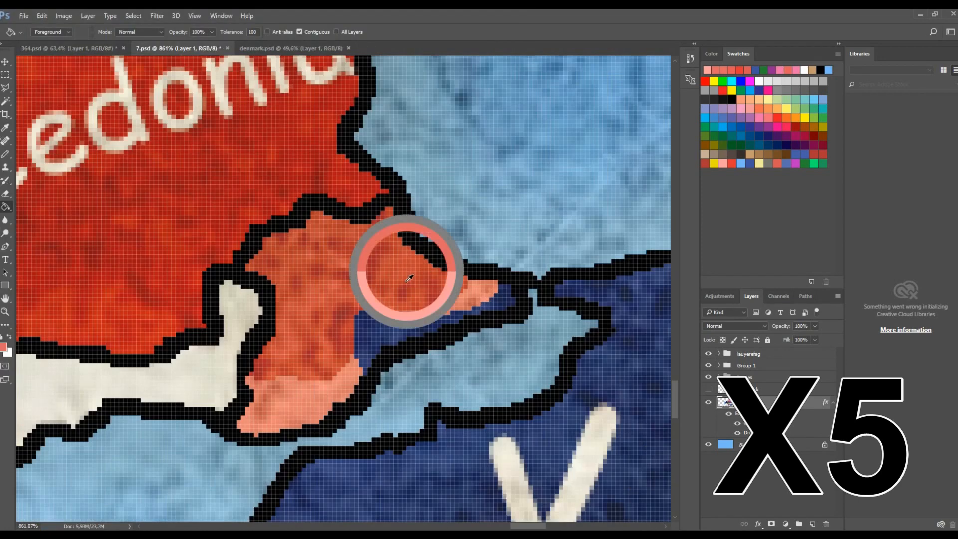
{"action": "left_click", "coordinate": [396, 257]}
- Extend the salmon territory with a further Pencil line into the dark blue country and fill the new section
{"action": "scroll", "coordinate": [389, 318], "scroll_direction": "up", "scroll_amount": 5}
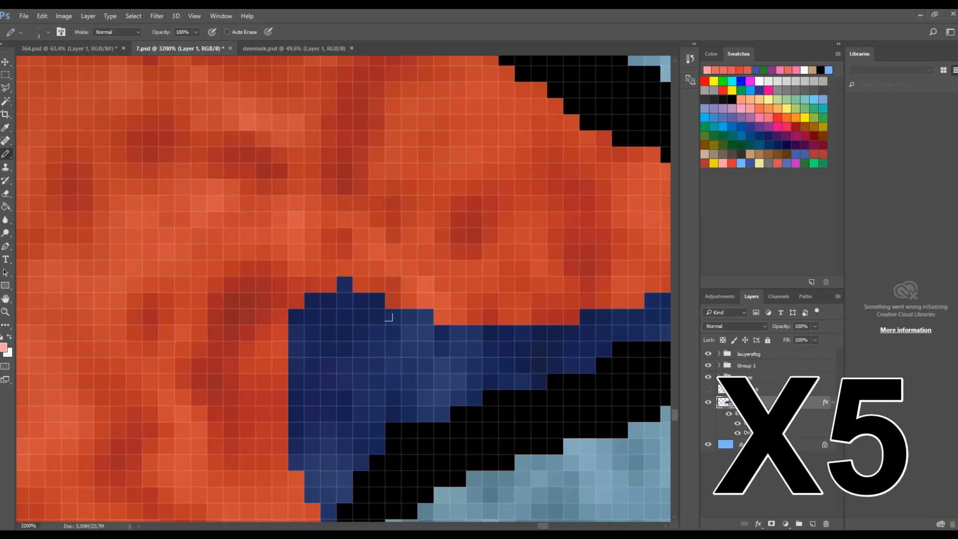
{"action": "left_click_drag", "start_coordinate": [377, 301], "coordinate": [361, 447]}
{"action": "key", "text": "g"}
{"action": "left_click", "coordinate": [327, 379]}
{"action": "scroll", "coordinate": [326, 379], "scroll_direction": "down", "scroll_amount": 3}
{"action": "left_click", "coordinate": [443, 380]}
{"action": "scroll", "coordinate": [442, 380], "scroll_direction": "down", "scroll_amount": 8}
- Save a PNG copy named 11.png in the ep. 1 folder
{"action": "key", "text": "ctrl+shift+s"}
{"action": "type", "text": "11"}
{"action": "left_click", "coordinate": [516, 261]}
{"action": "left_click", "coordinate": [422, 364]}
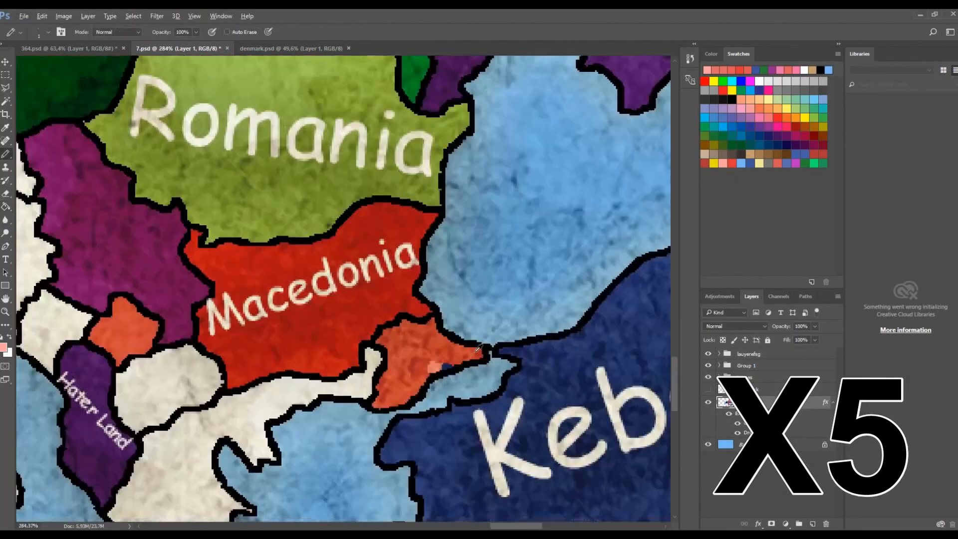
- Pencil a small salmon patch into the dark blue country just across the strait
{"action": "scroll", "coordinate": [429, 399], "scroll_direction": "up", "scroll_amount": 6}
{"action": "left_click", "coordinate": [428, 387]}
{"action": "left_click_drag", "start_coordinate": [452, 382], "coordinate": [420, 432]}
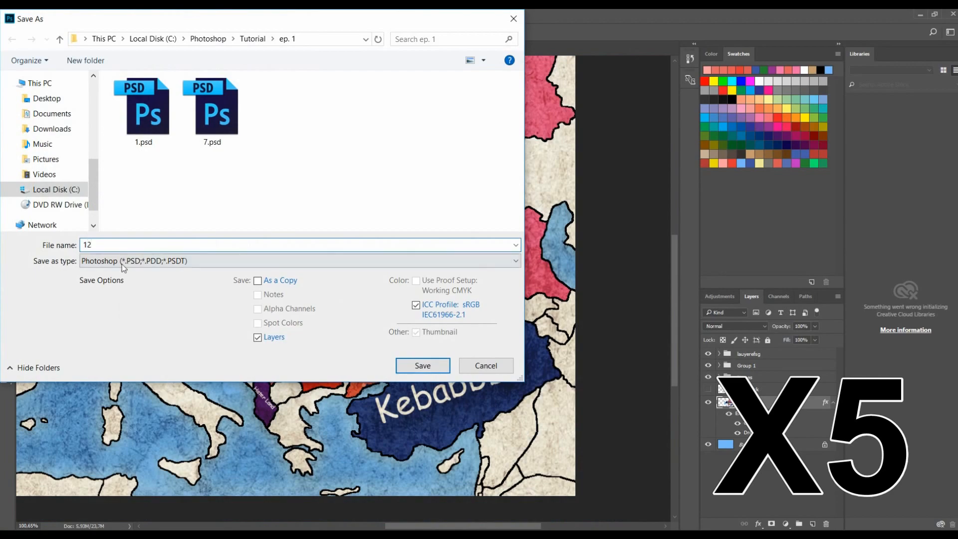
- Save PNG copies numbered 12 and 13 in the ep. 1 folder
{"action": "left_click", "coordinate": [516, 261]}
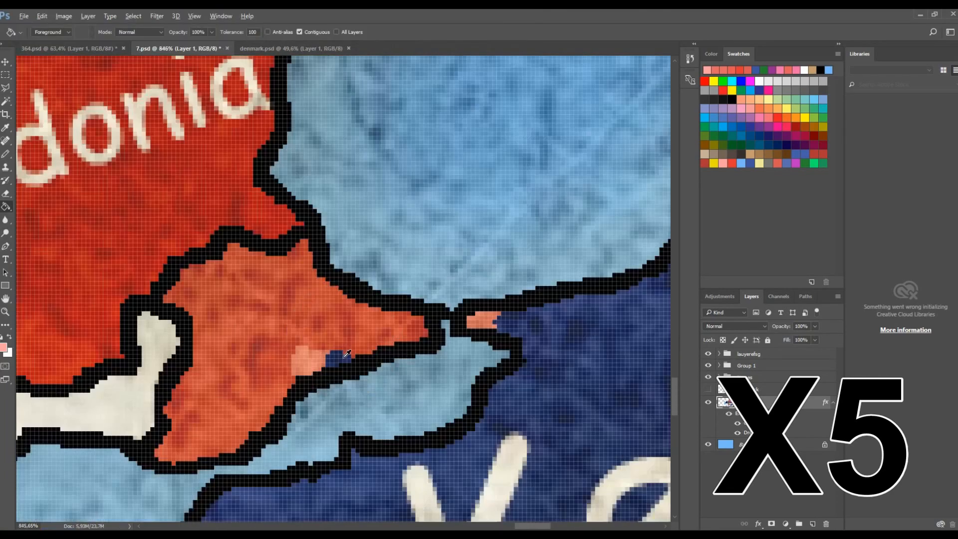
{"action": "left_click", "coordinate": [309, 359]}
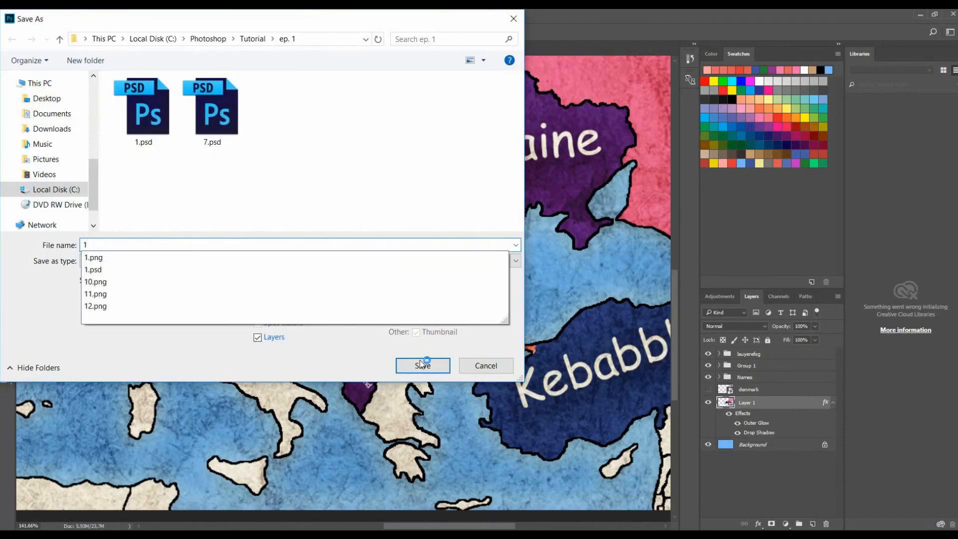
{"action": "left_click", "coordinate": [180, 261]}
{"action": "left_click", "coordinate": [179, 261]}
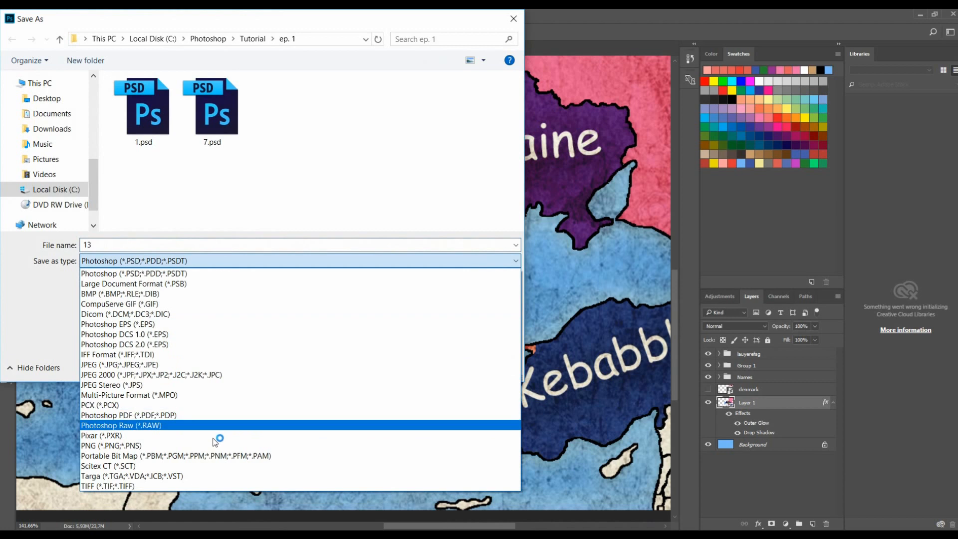
{"action": "left_click", "coordinate": [216, 445]}
{"action": "left_click", "coordinate": [409, 369]}
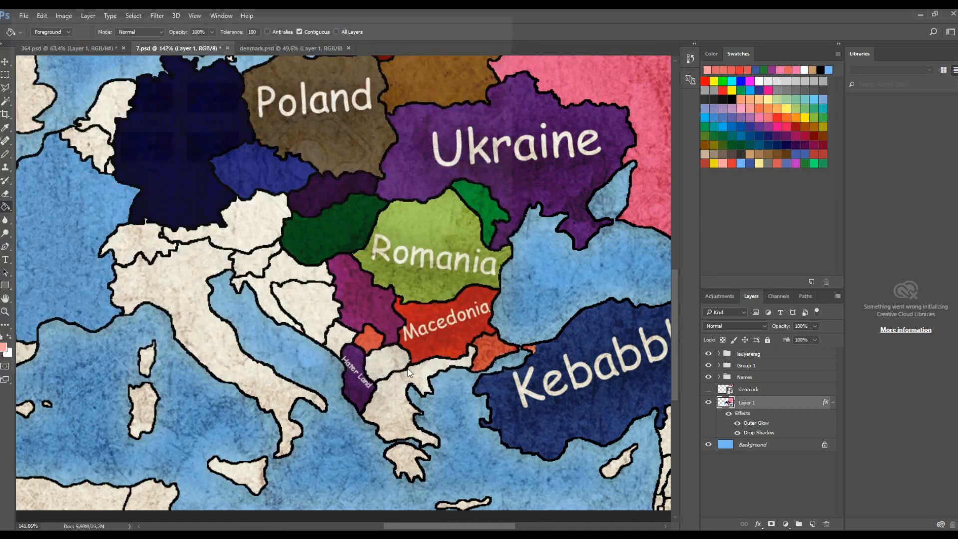
{"action": "left_click", "coordinate": [514, 180]}
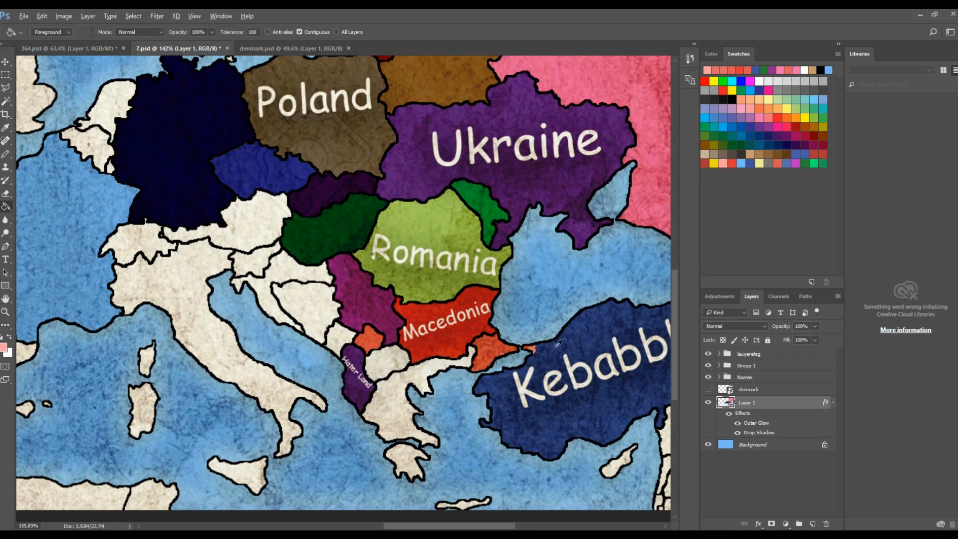
- Recolour the small patches along Macedonia's south-eastern border with the fill tool
{"action": "scroll", "coordinate": [524, 350], "scroll_direction": "up", "scroll_amount": 10}
{"action": "left_click", "coordinate": [342, 380], "text": "alt"}
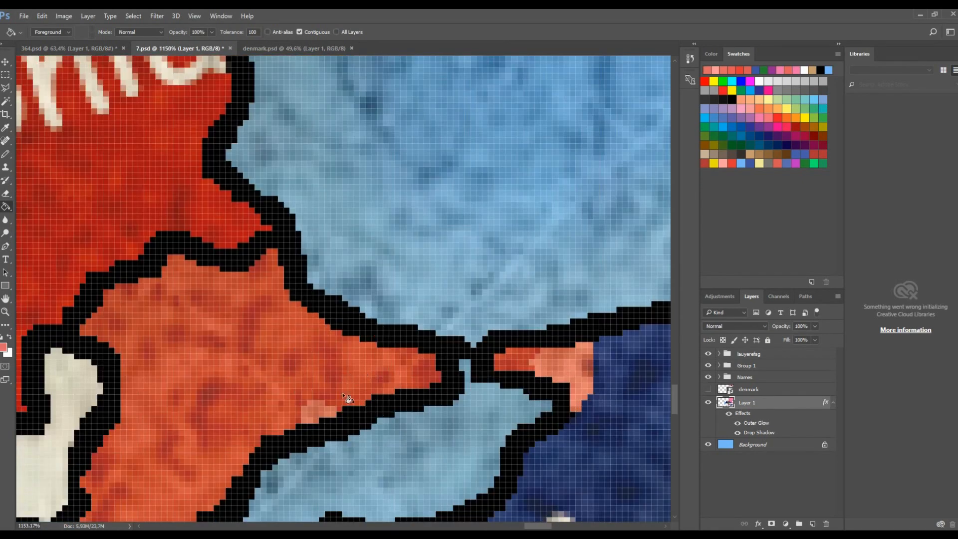
{"action": "left_click", "coordinate": [562, 361]}
{"action": "scroll", "coordinate": [562, 361], "scroll_direction": "down", "scroll_amount": 10}
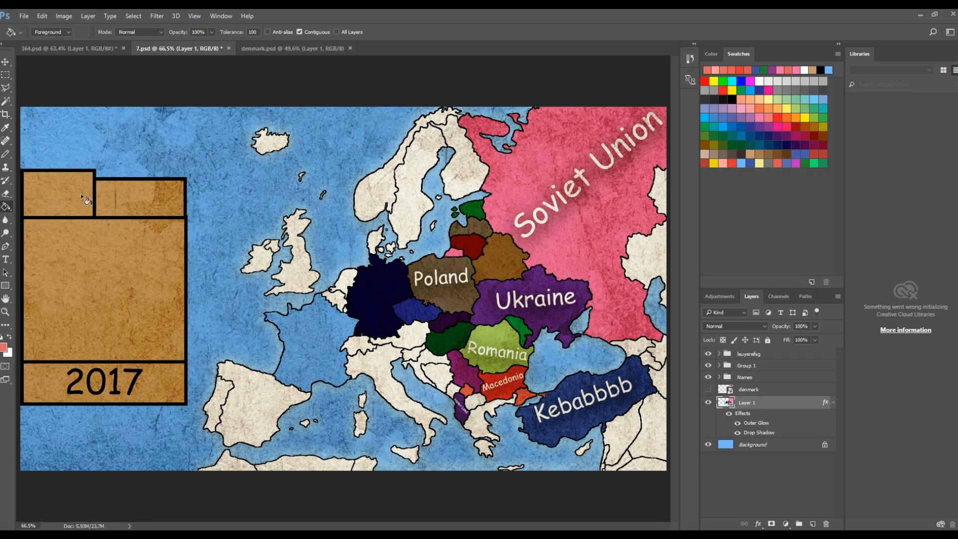
- Recolour the whole Kebabbbb country with the salmon swatch
{"action": "left_click", "coordinate": [805, 80]}
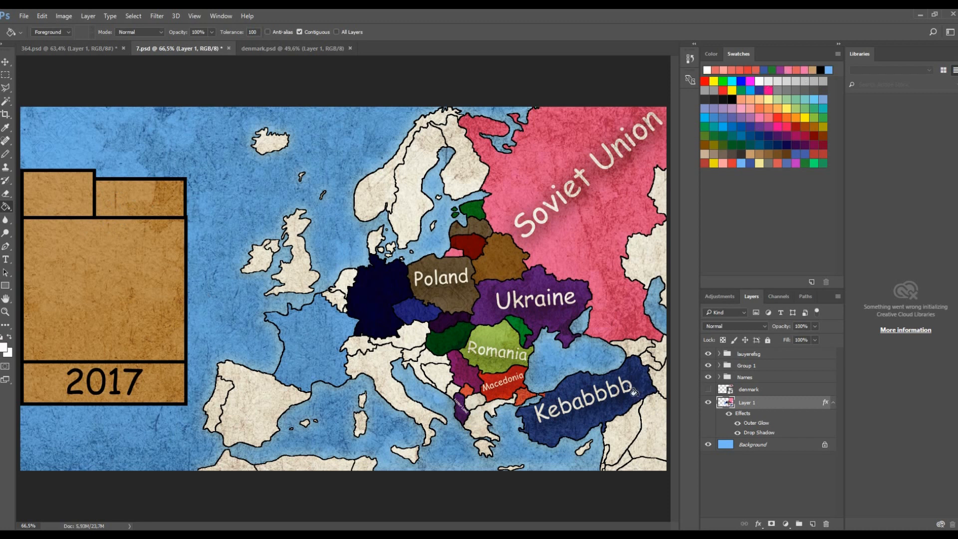
{"action": "left_click", "coordinate": [617, 396]}
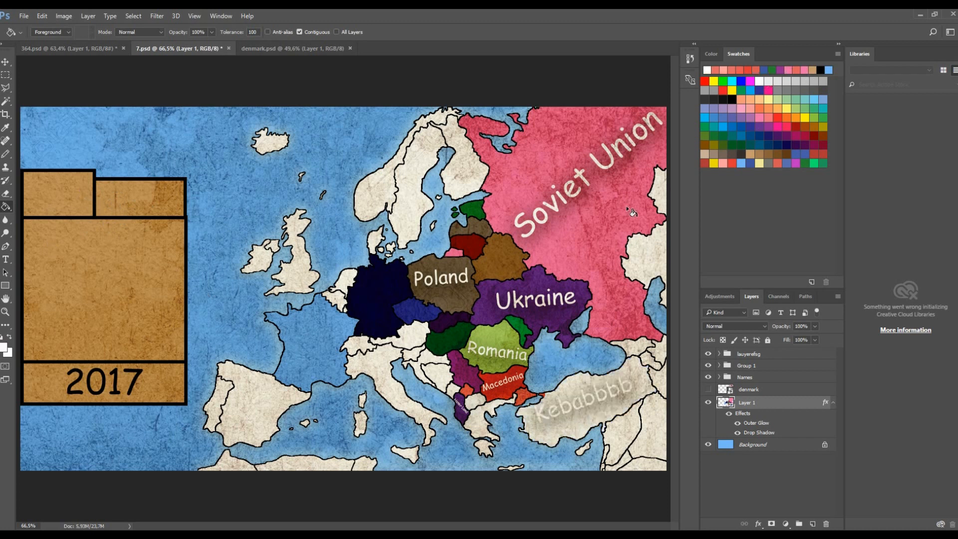
{"action": "key", "text": "ctrl+z"}
{"action": "left_click", "coordinate": [723, 163]}
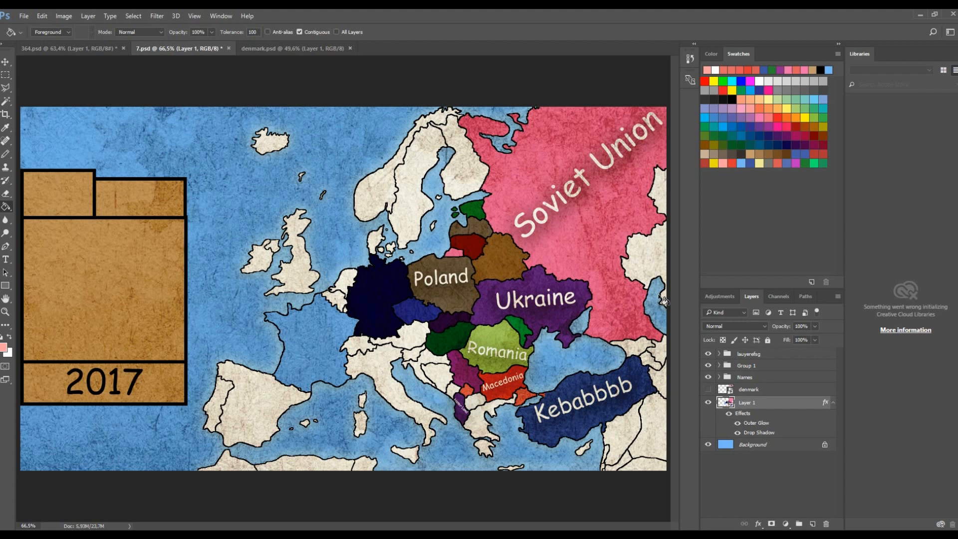
{"action": "left_click", "coordinate": [603, 400]}
- Save a PNG copy named 14.png in the ep. 1 folder
{"action": "key", "text": "ctrl+shift+s"}
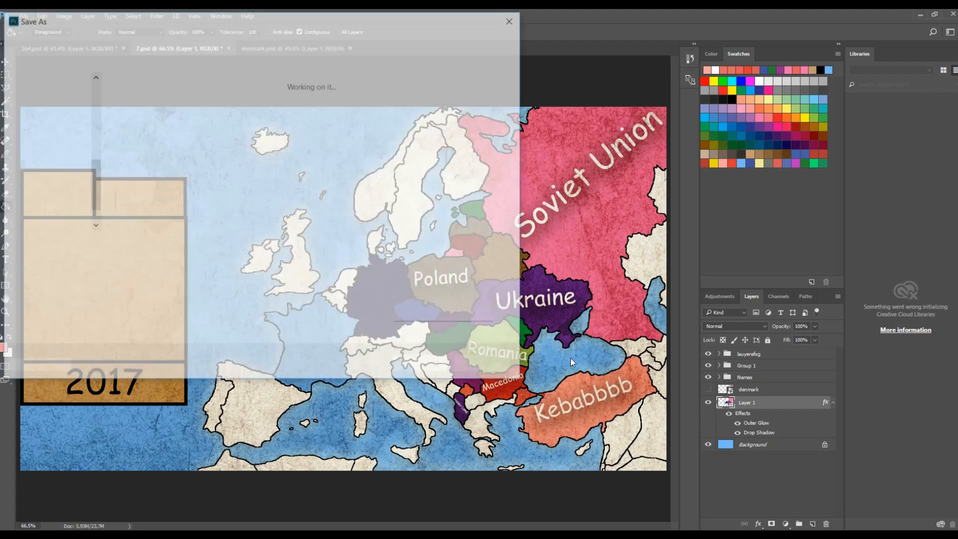
{"action": "type", "text": "14"}
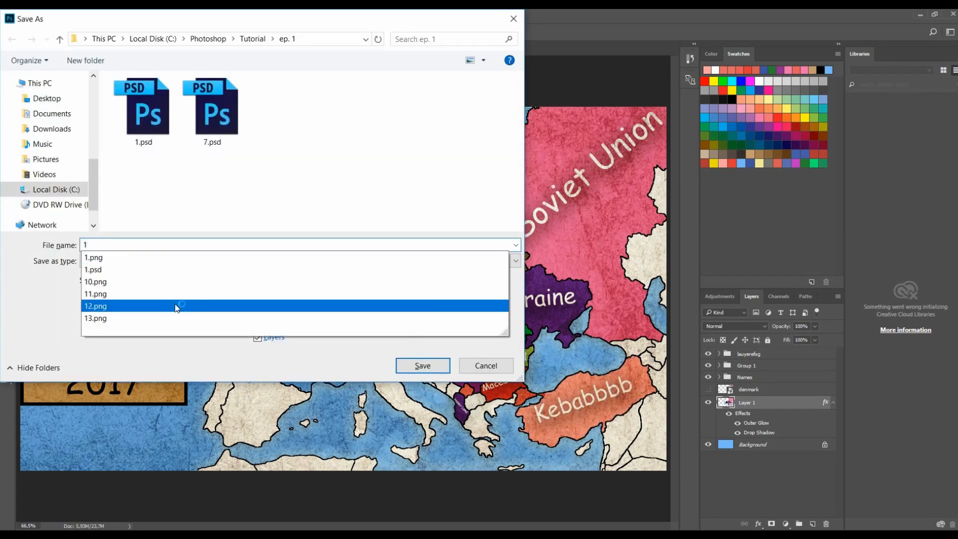
{"action": "left_click", "coordinate": [114, 259]}
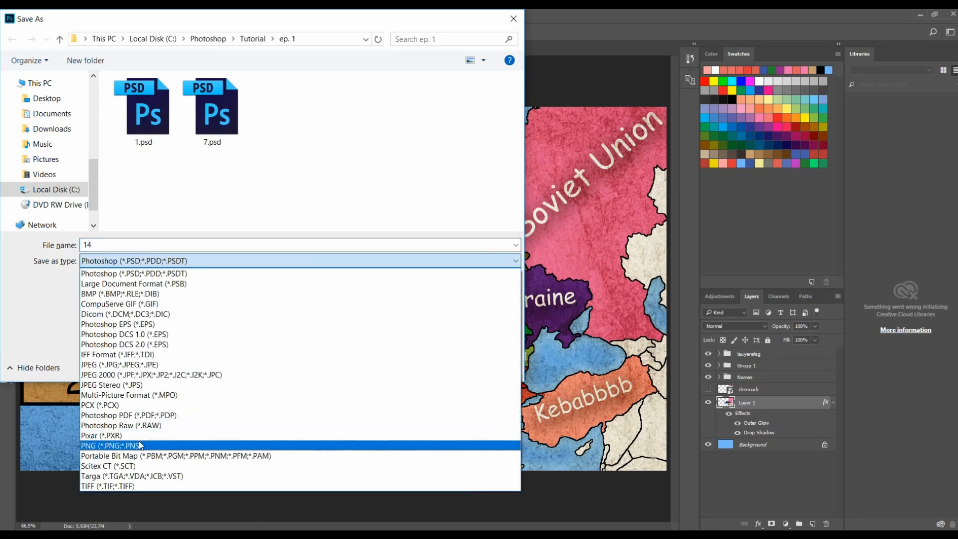
{"action": "left_click", "coordinate": [114, 445]}
{"action": "left_click", "coordinate": [409, 370]}
{"action": "left_click", "coordinate": [514, 180]}
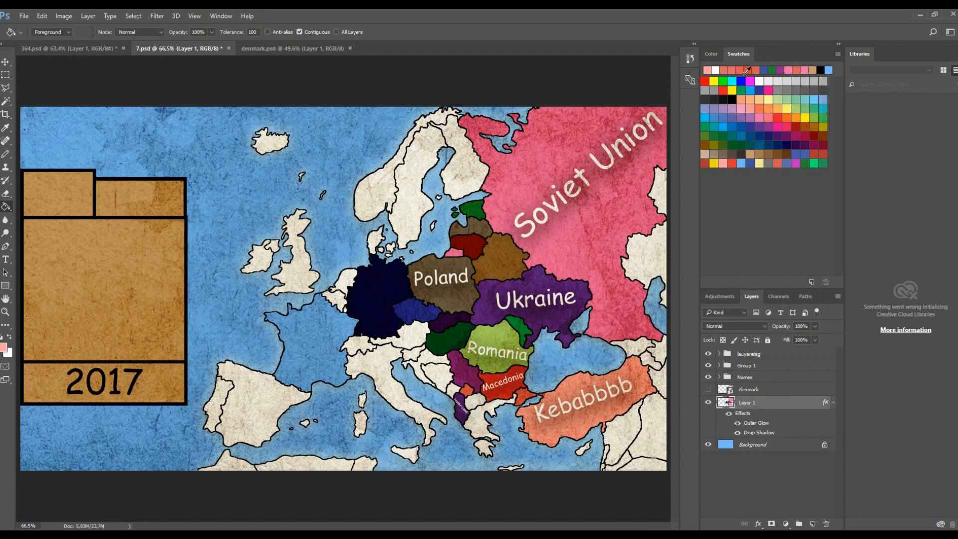
- Refill the Kebabbbb country with a deeper red and save a PNG copy named 15.png
{"action": "left_click", "coordinate": [583, 405]}
{"action": "key", "text": "ctrl+shift+s"}
{"action": "type", "text": "2"}
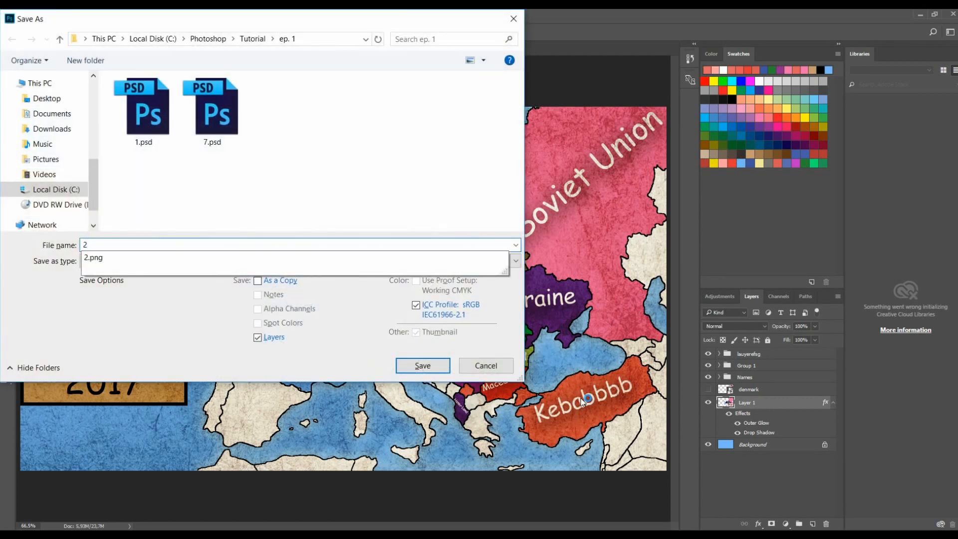
{"action": "key", "text": "BackSpace"}
{"action": "type", "text": "15"}
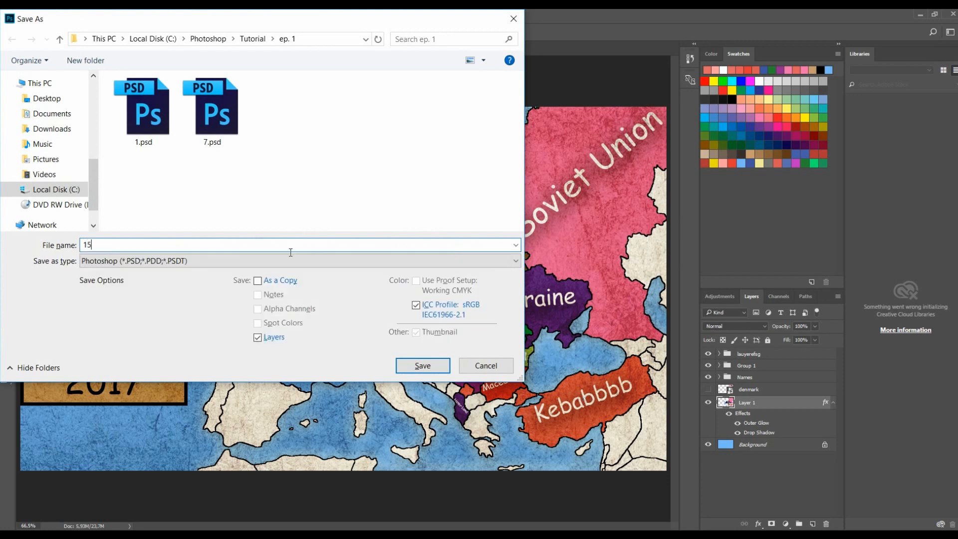
{"action": "left_click", "coordinate": [168, 262]}
{"action": "left_click", "coordinate": [143, 445]}
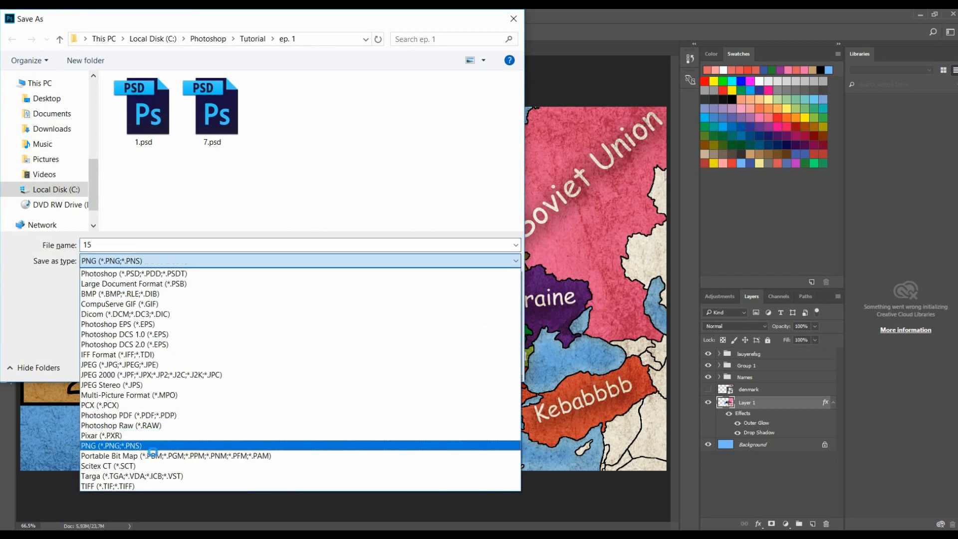
{"action": "left_click", "coordinate": [416, 365]}
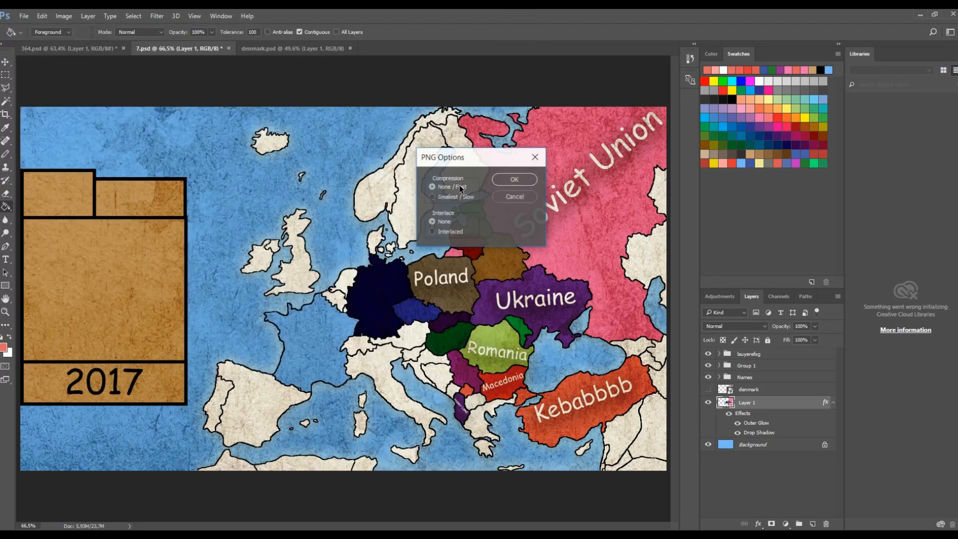
{"action": "left_click", "coordinate": [505, 179]}
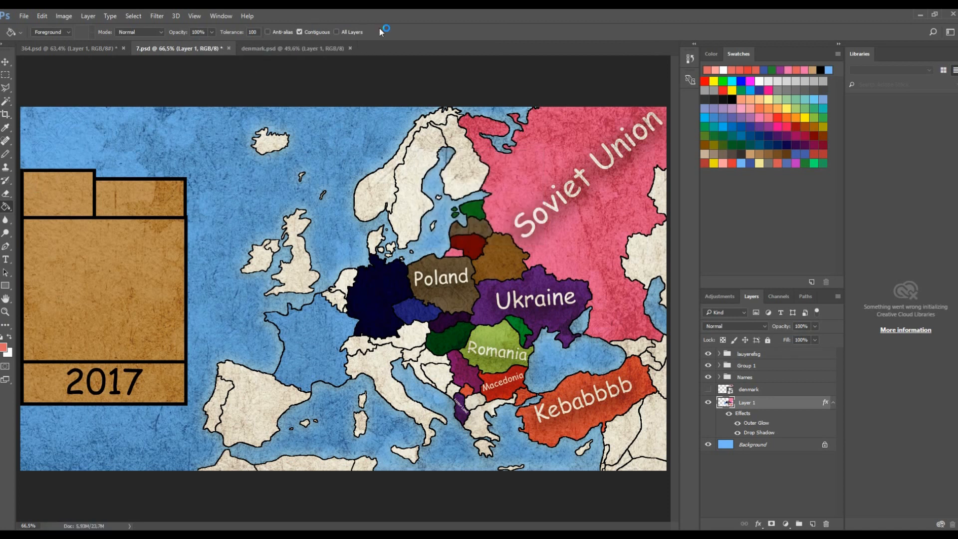
{"action": "key", "text": "b"}
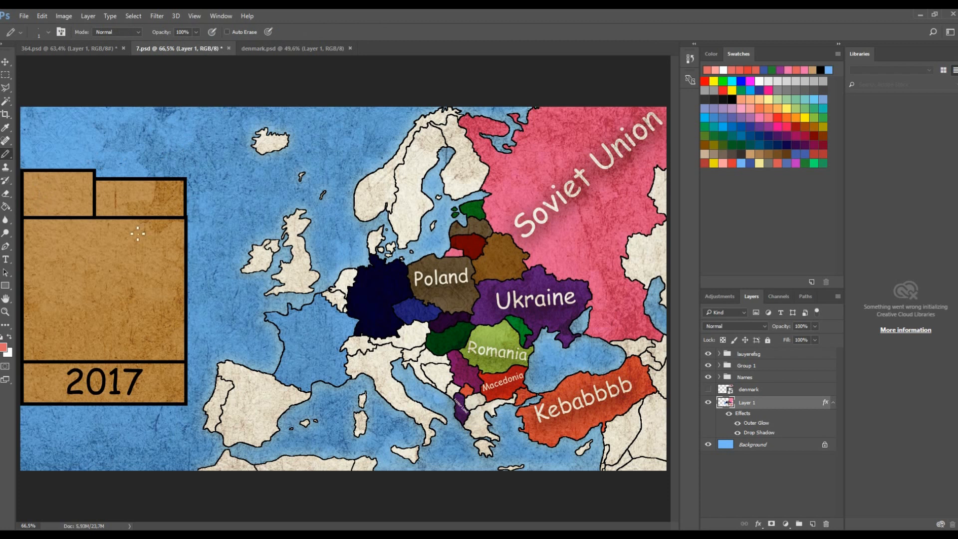
{"action": "left_click", "coordinate": [6, 127]}
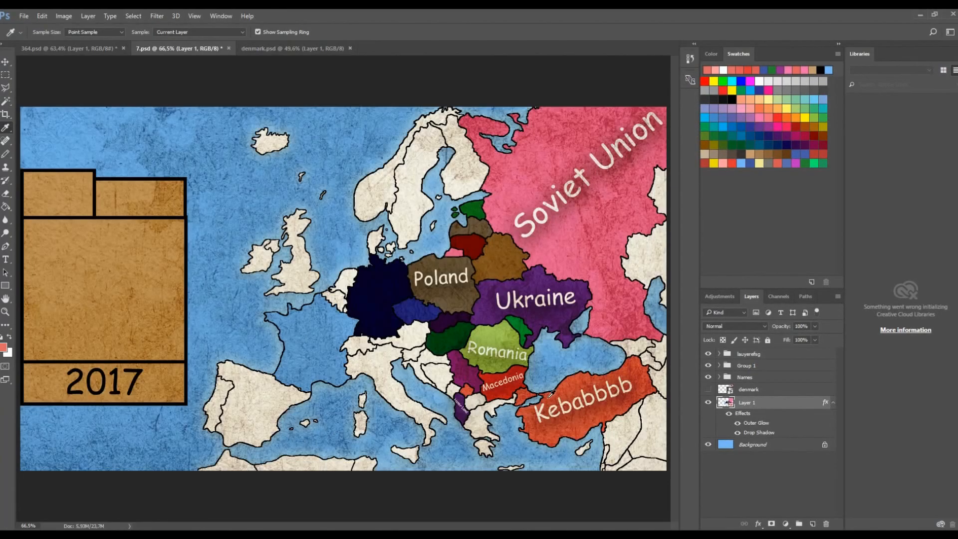
{"action": "key", "text": "g"}
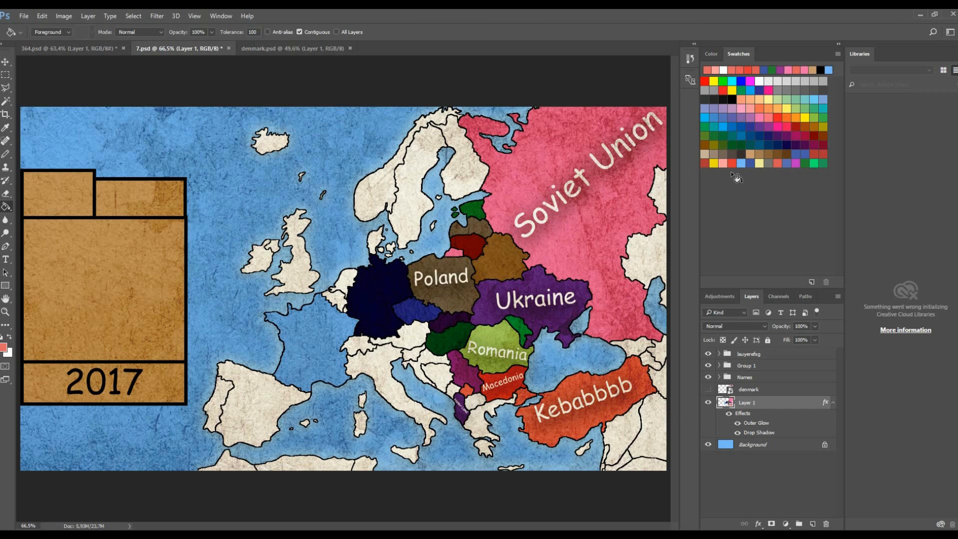
{"action": "scroll", "coordinate": [597, 395], "scroll_direction": "up", "scroll_amount": 5}
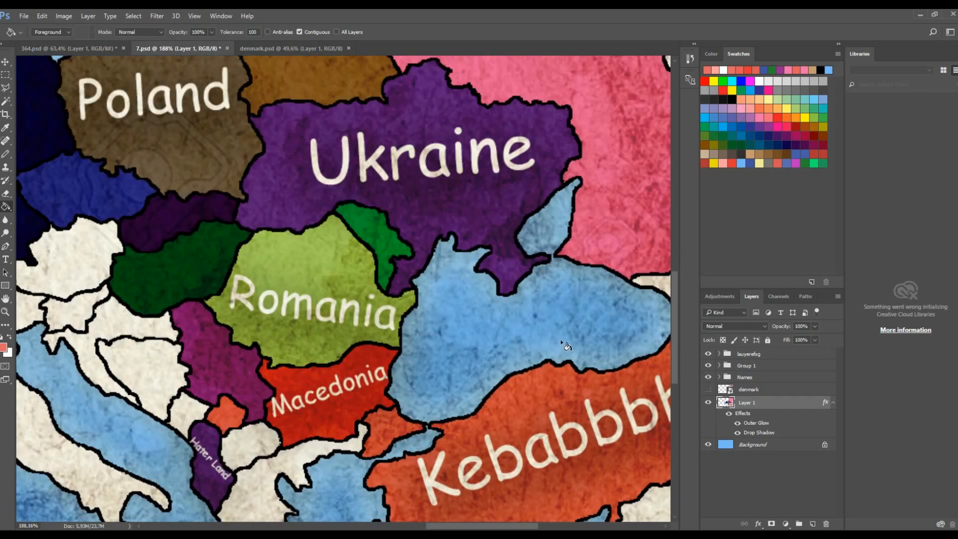
{"action": "scroll", "coordinate": [478, 408], "scroll_direction": "down", "scroll_amount": 6}
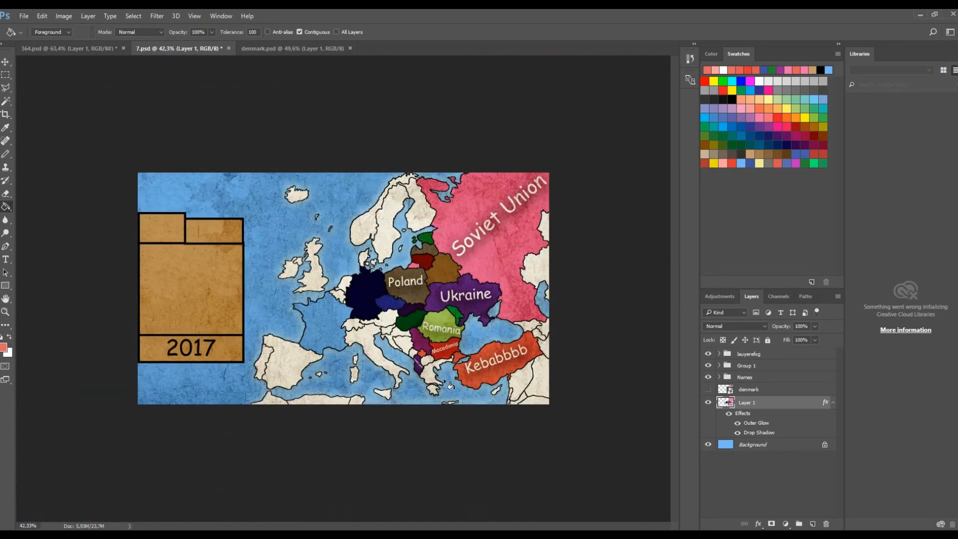
{"action": "scroll", "coordinate": [483, 372], "scroll_direction": "up", "scroll_amount": 1}
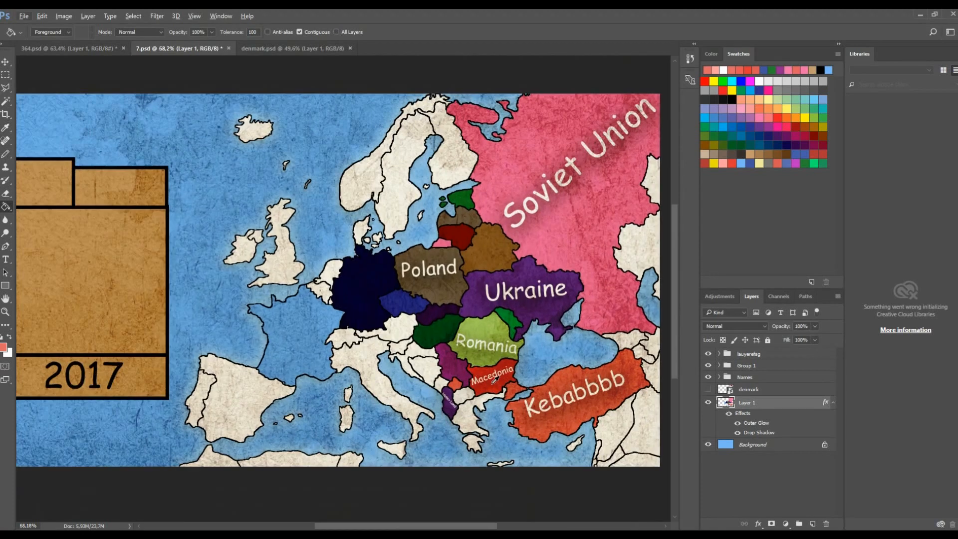
{"action": "scroll", "coordinate": [460, 358], "scroll_direction": "down", "scroll_amount": 1}
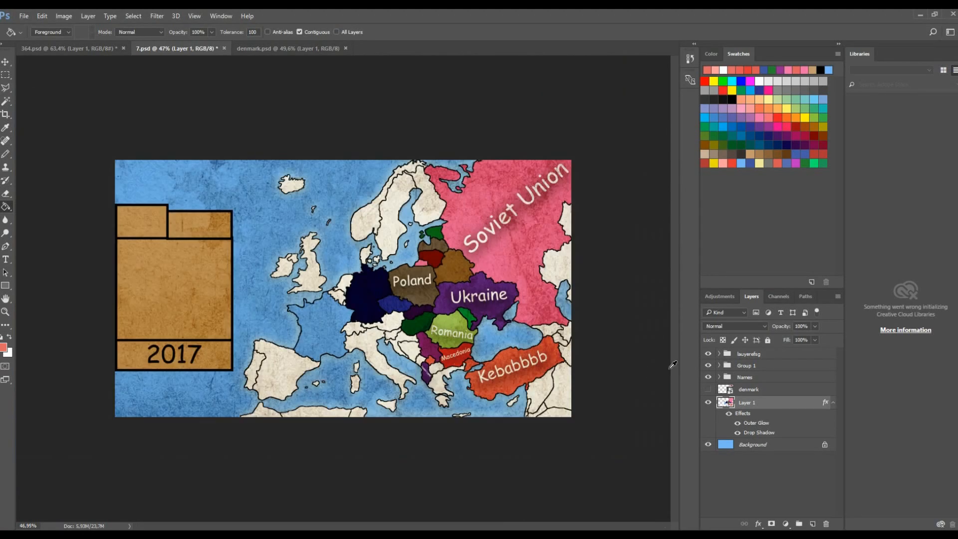
{"action": "scroll", "coordinate": [539, 308], "scroll_direction": "up", "scroll_amount": 1}
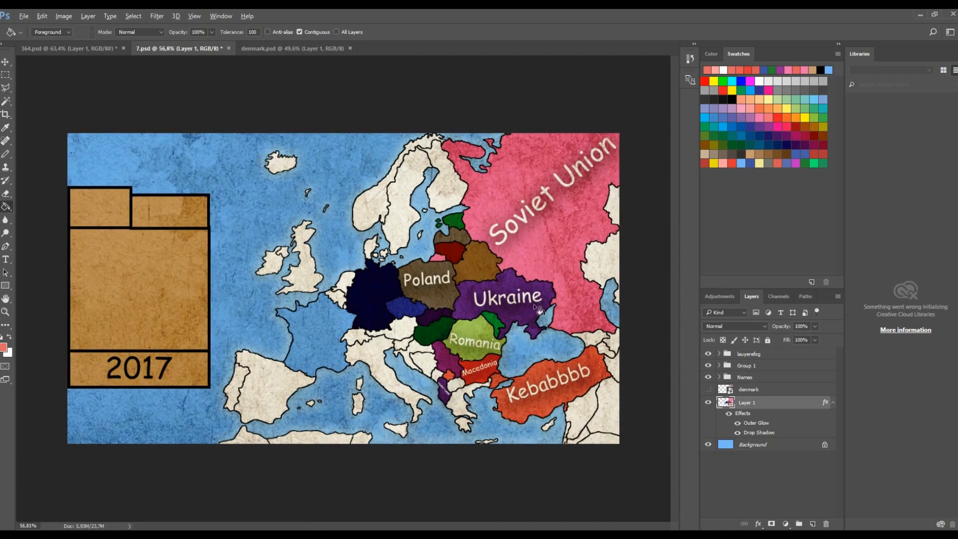
- Switch to the browser, search images for dirty paper and copy a parchment texture image
{"action": "key", "text": "alt"}
{"action": "key", "text": "alt+Tab"}
{"action": "scroll", "coordinate": [259, 237], "scroll_direction": "up", "scroll_amount": 5}
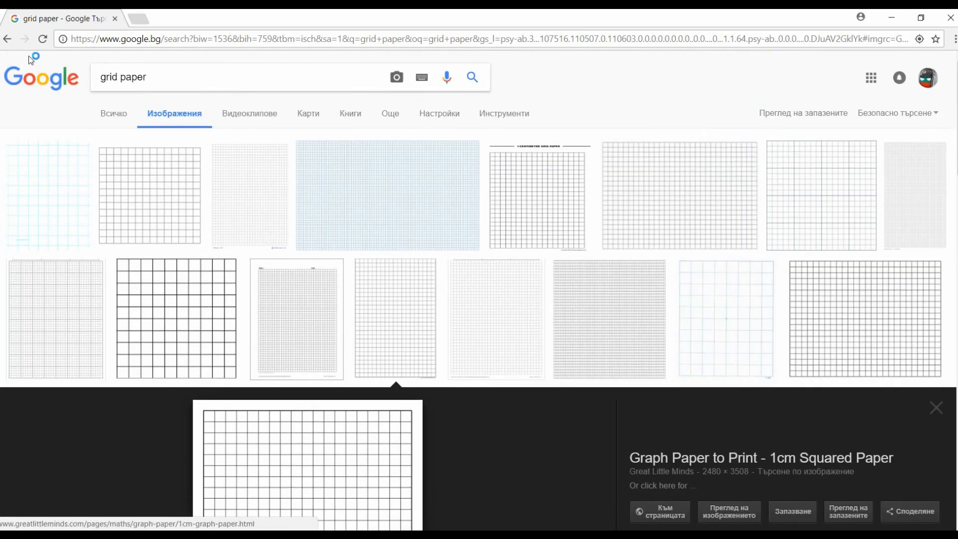
{"action": "left_click", "coordinate": [7, 39]}
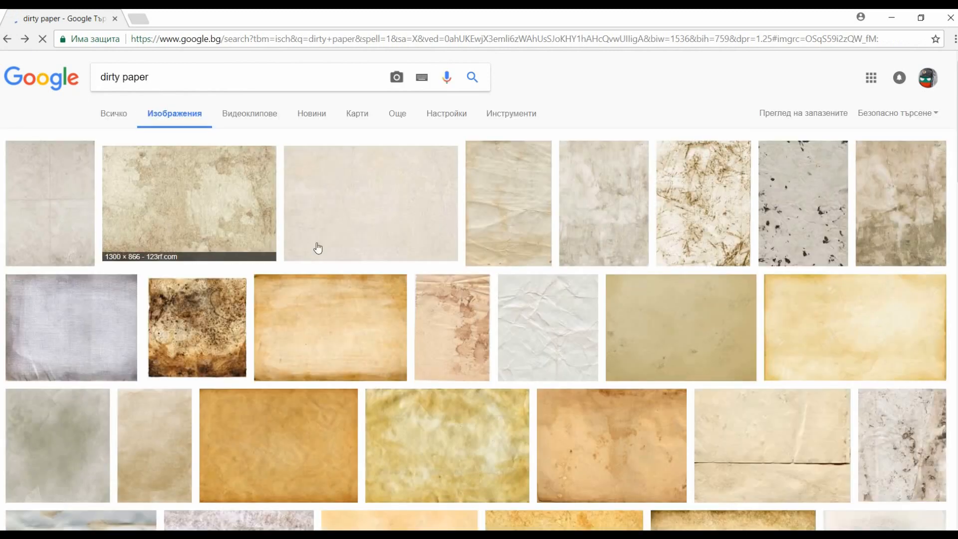
{"action": "scroll", "coordinate": [349, 319], "scroll_direction": "down", "scroll_amount": 2}
{"action": "left_click", "coordinate": [307, 311]}
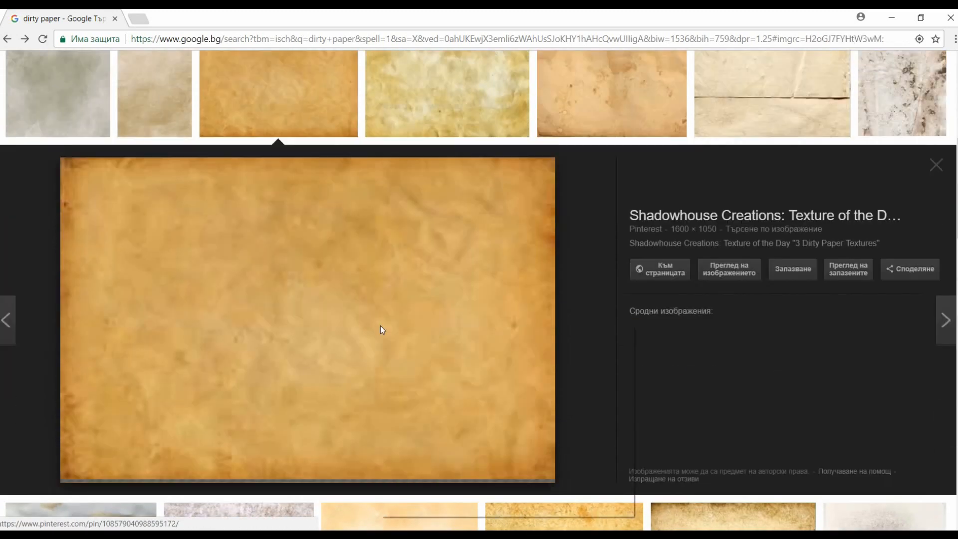
{"action": "right_click", "coordinate": [381, 327]}
{"action": "left_click", "coordinate": [459, 455]}
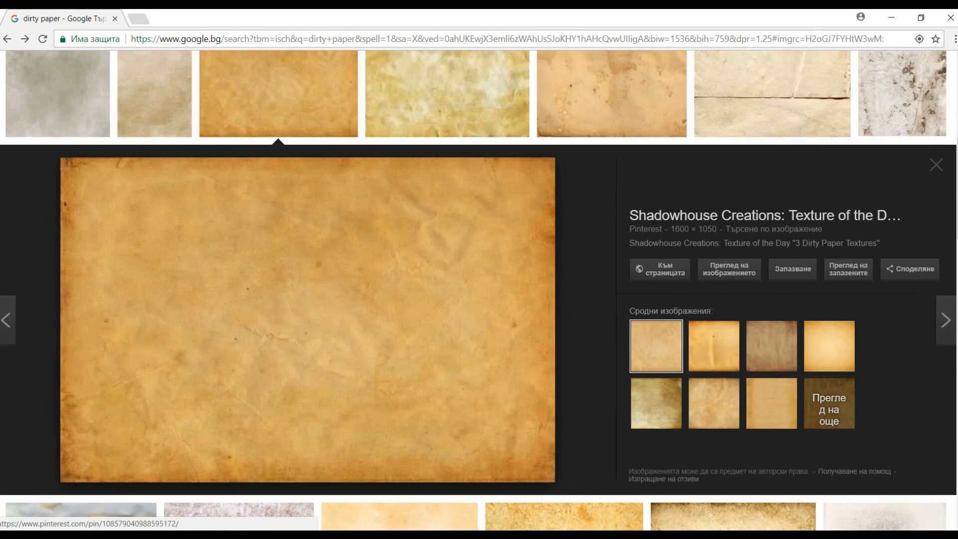
{"action": "left_click", "coordinate": [300, 535]}
- Paste the paper texture as a new layer, rotate it 90° and enlarge it over central Europe
{"action": "left_click", "coordinate": [769, 355]}
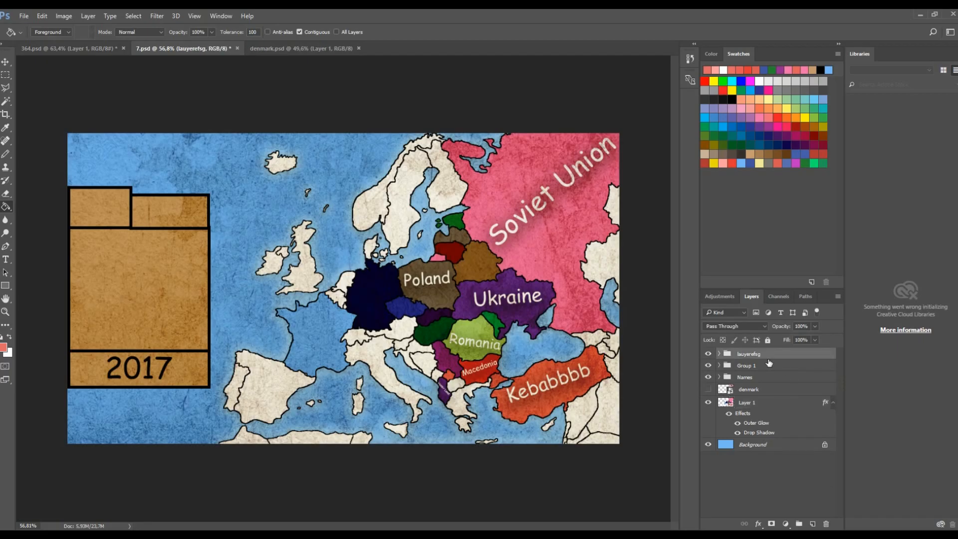
{"action": "key", "text": "ctrl+v"}
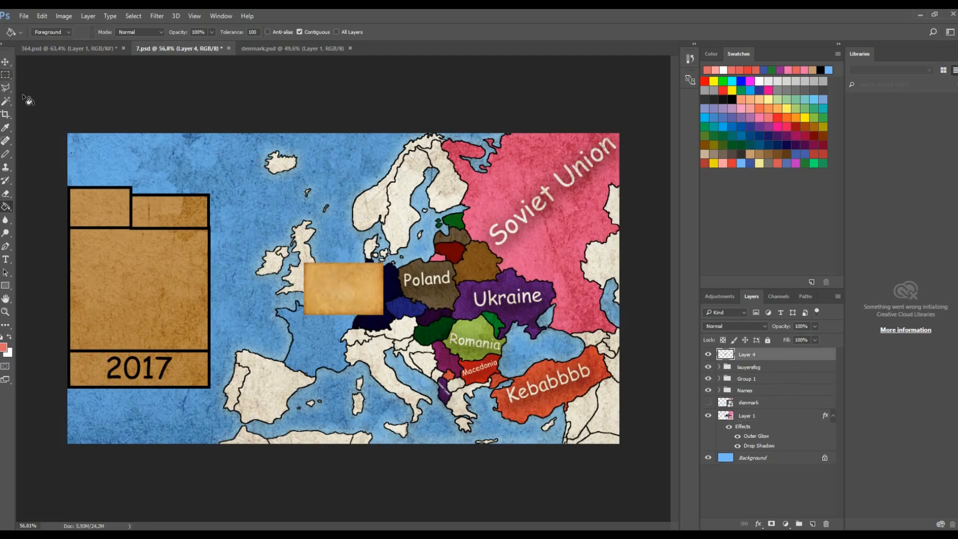
{"action": "left_click", "coordinate": [6, 61]}
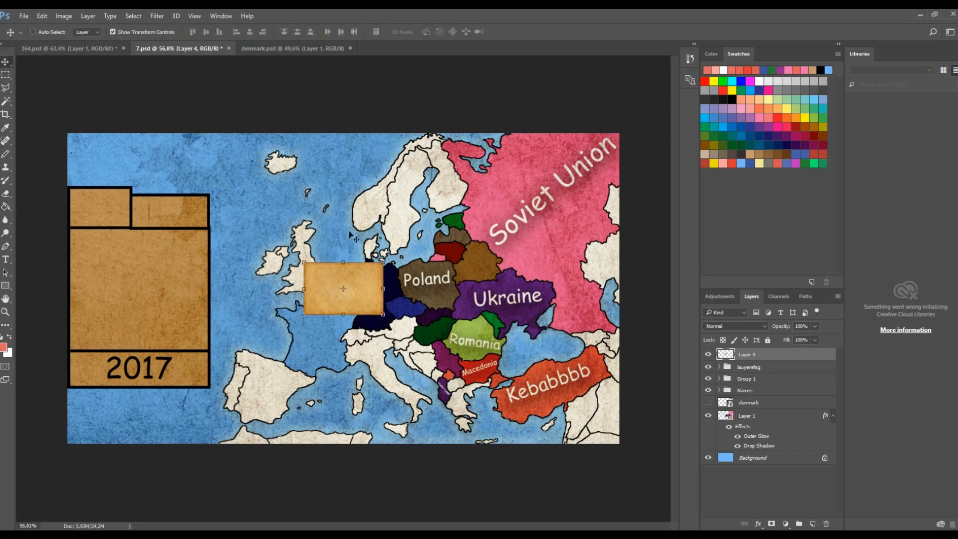
{"action": "left_click_drag", "start_coordinate": [384, 264], "coordinate": [392, 268]}
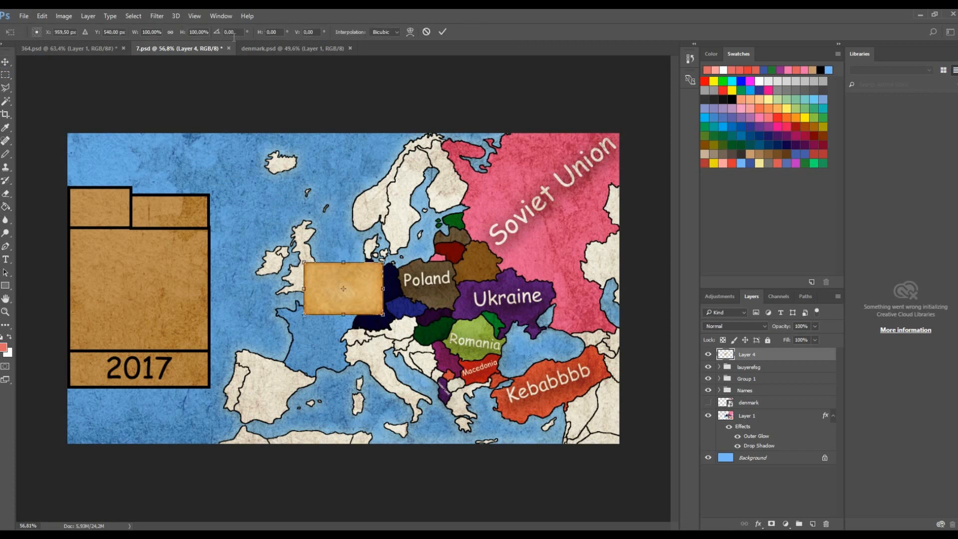
{"action": "type", "text": "90"}
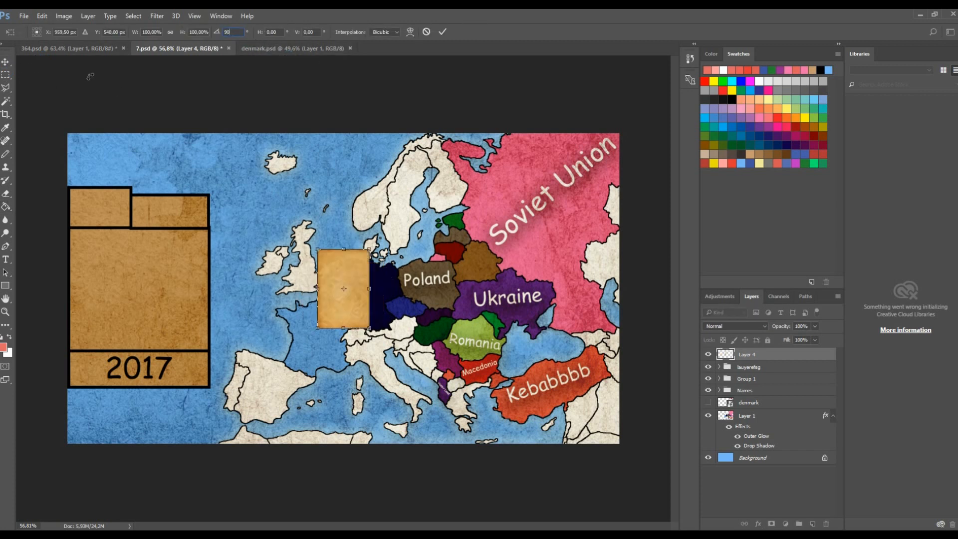
{"action": "left_click", "coordinate": [6, 62]}
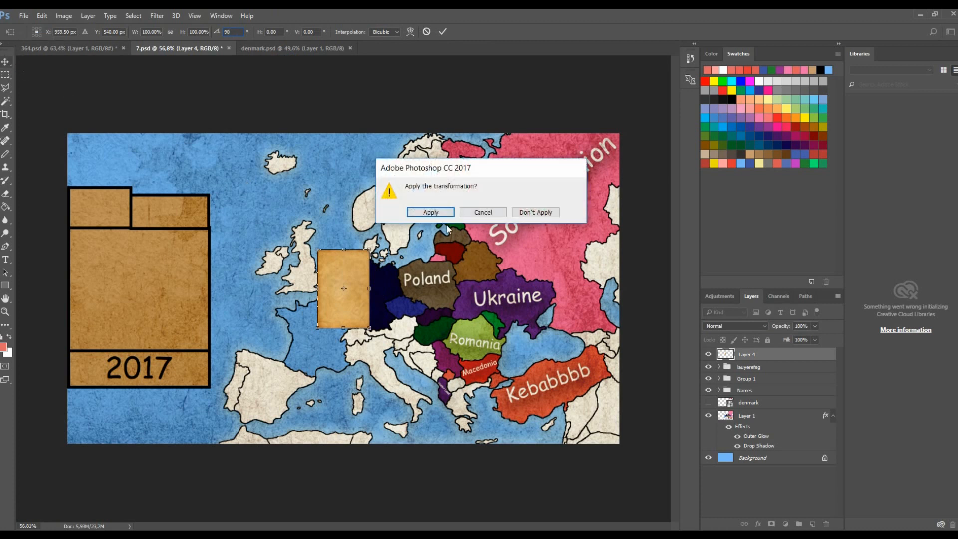
{"action": "left_click", "coordinate": [429, 212]}
{"action": "left_click_drag", "start_coordinate": [370, 250], "coordinate": [336, 330]}
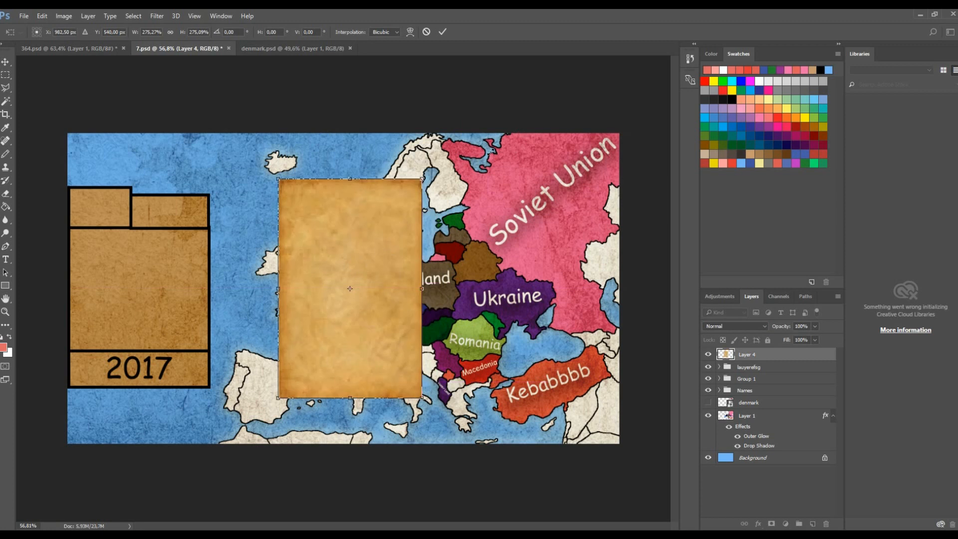
{"action": "left_click_drag", "start_coordinate": [422, 179], "coordinate": [475, 96]}
{"action": "left_click_drag", "start_coordinate": [400, 208], "coordinate": [391, 238]}
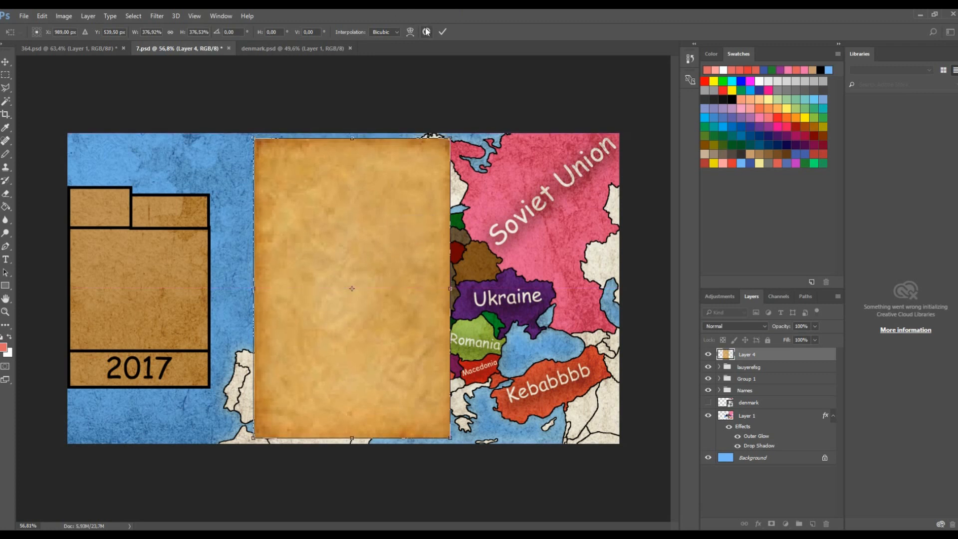
{"action": "left_click", "coordinate": [443, 31]}
- Start a Peace Treaty text on the paper with the Type tool and cancel it
{"action": "key", "text": "t"}
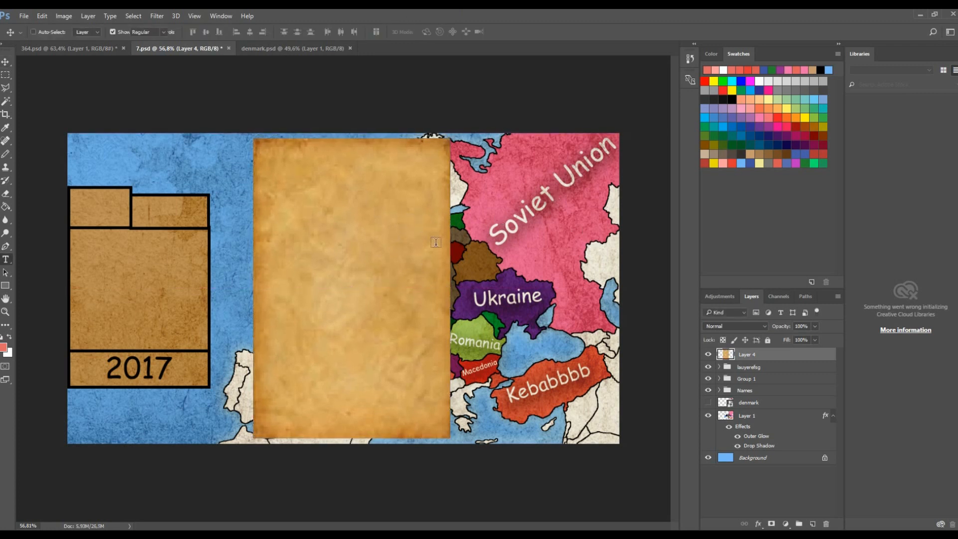
{"action": "left_click", "coordinate": [295, 175]}
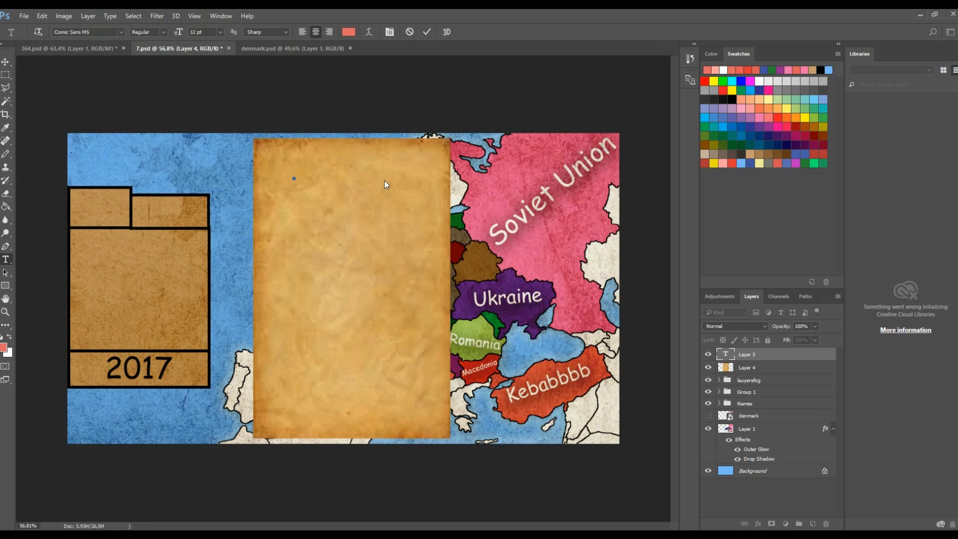
{"action": "type", "text": "Peace"}
{"action": "key", "text": "BackSpace"}
{"action": "type", "text": "Treaty"}
{"action": "left_click", "coordinate": [409, 32]}
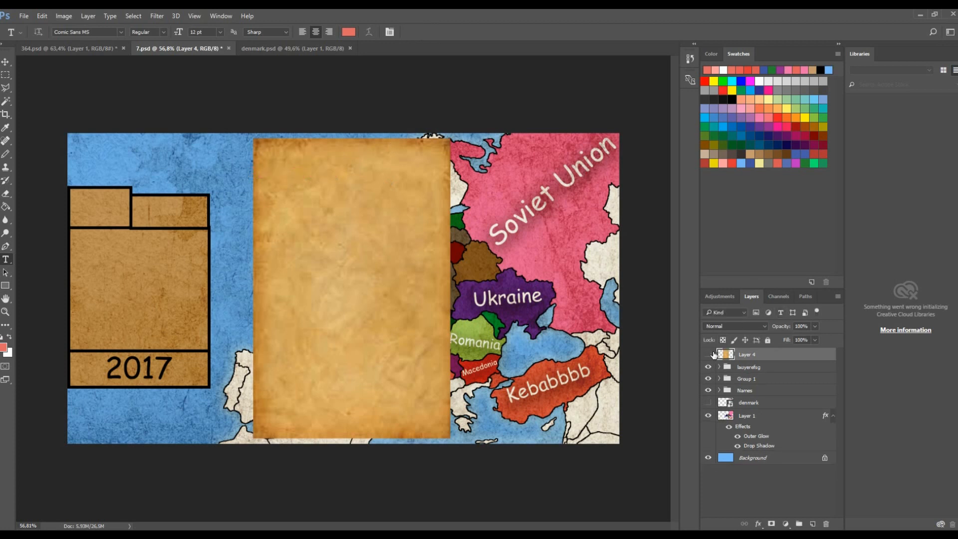
- Delete the pasted paper texture layer
{"action": "left_click", "coordinate": [709, 355]}
{"action": "key", "text": "Delete"}
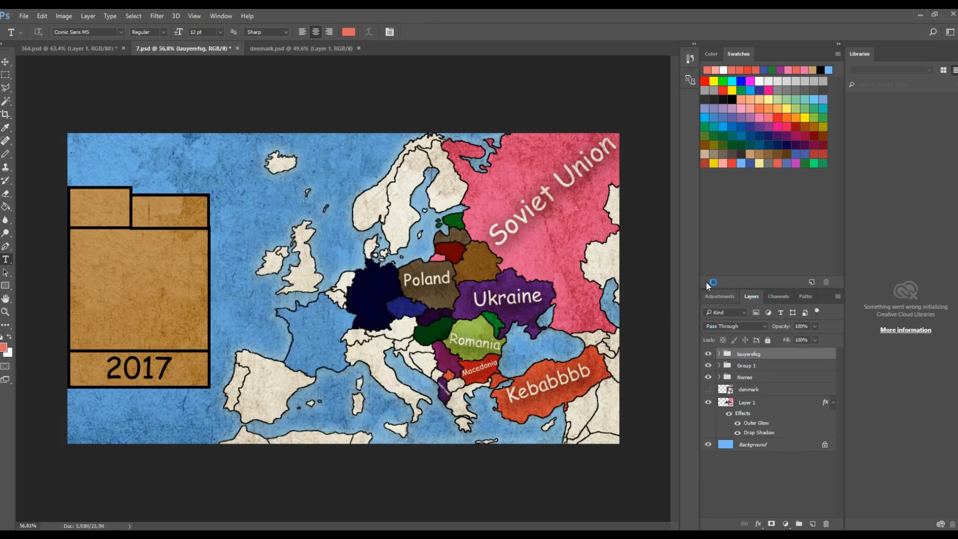
- On Layer 1, draw a thick black brush line across Kebabbbb to split the country
{"action": "left_click", "coordinate": [754, 402]}
{"action": "key", "text": "g"}
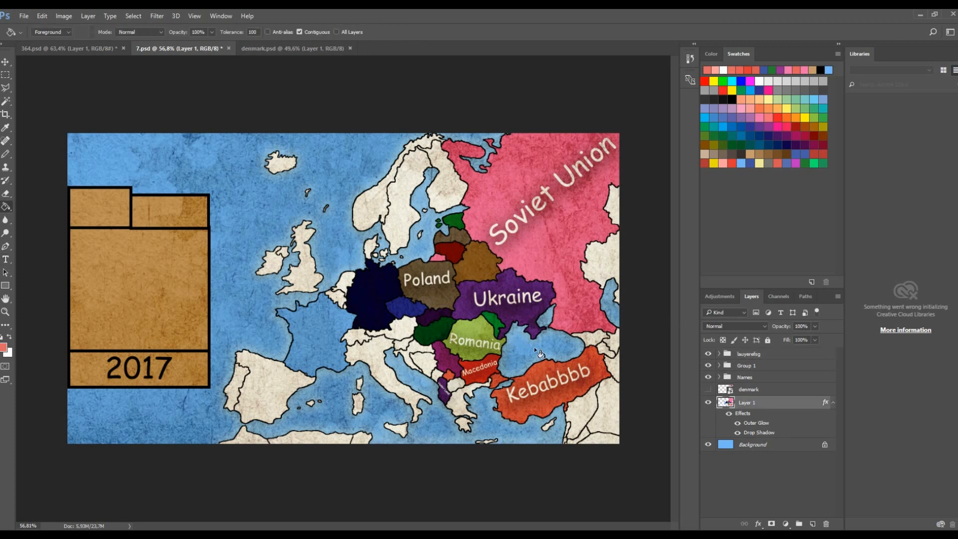
{"action": "scroll", "coordinate": [534, 346], "scroll_direction": "up", "scroll_amount": 5}
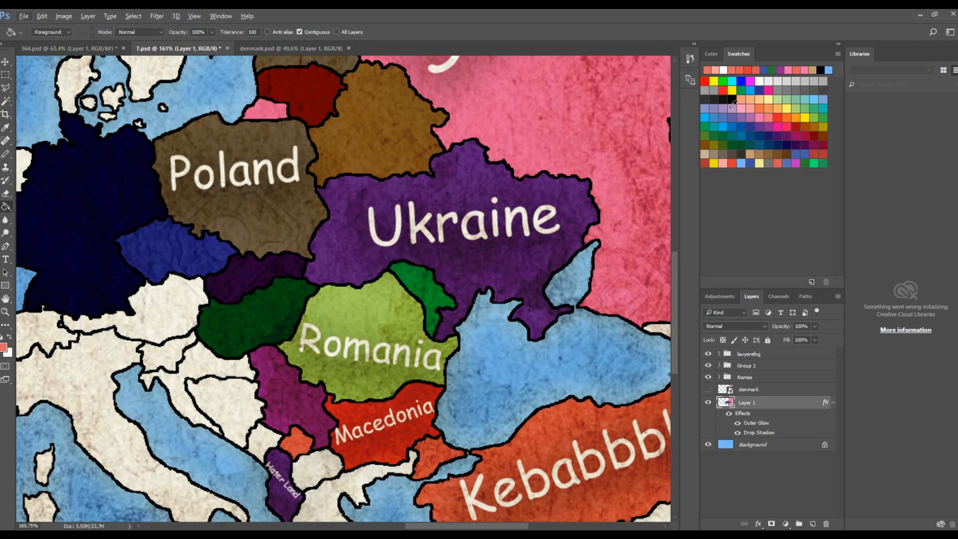
{"action": "left_click", "coordinate": [733, 101]}
{"action": "key", "text": "b"}
{"action": "scroll", "coordinate": [455, 490], "scroll_direction": "down", "scroll_amount": 1}
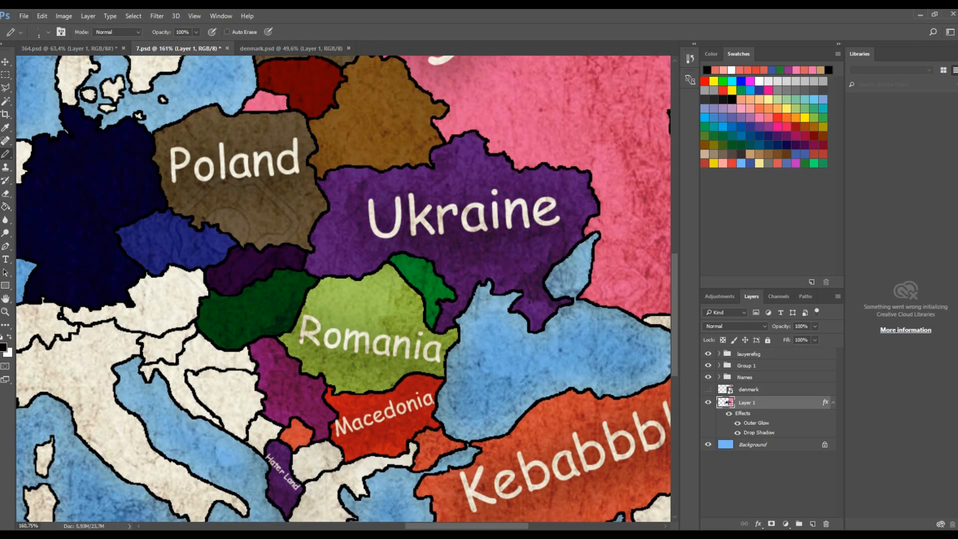
{"action": "scroll", "coordinate": [528, 368], "scroll_direction": "right", "scroll_amount": 5}
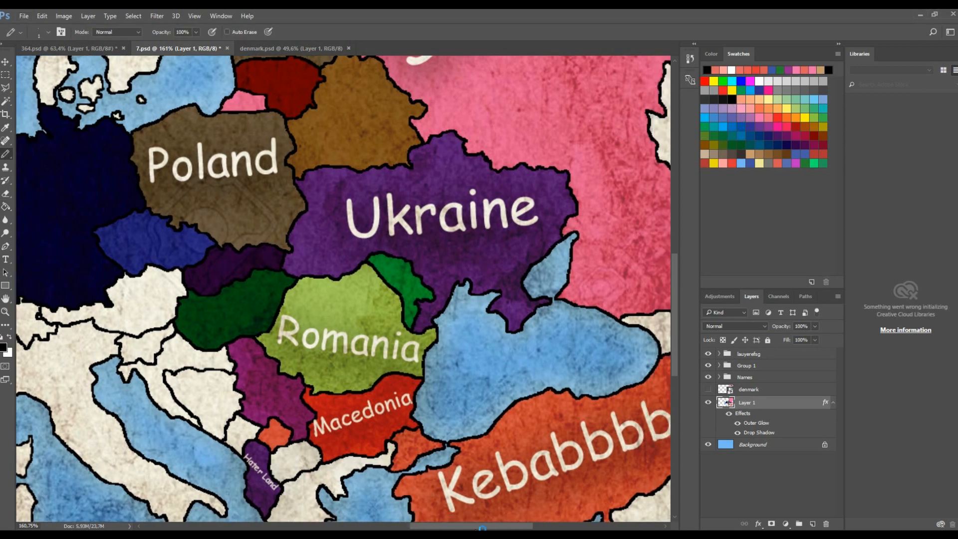
{"action": "scroll", "coordinate": [527, 368], "scroll_direction": "down", "scroll_amount": 3}
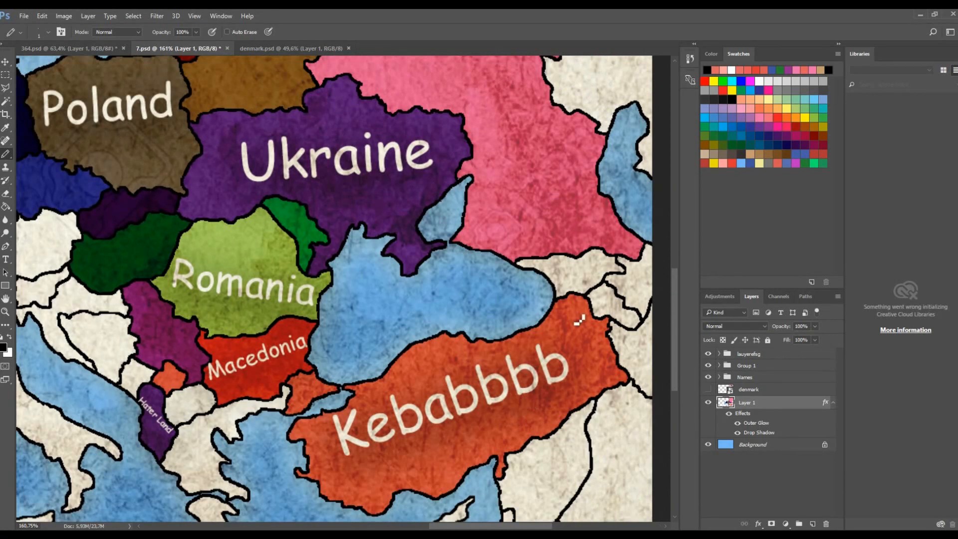
{"action": "scroll", "coordinate": [539, 505], "scroll_direction": "up", "scroll_amount": 5}
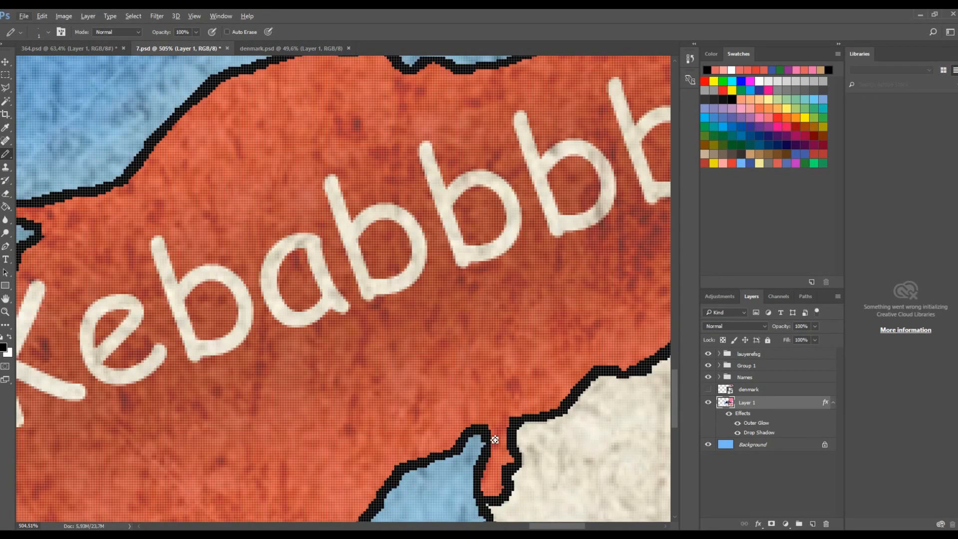
{"action": "key", "text": "bracketright"}
{"action": "key", "text": "bracketright"}
{"action": "mouse_move", "coordinate": [494, 435]}
{"action": "left_mouse_down"}
{"action": "mouse_move", "coordinate": [498, 391]}
{"action": "mouse_move", "coordinate": [438, 259]}
{"action": "mouse_move", "coordinate": [460, 162]}
{"action": "mouse_move", "coordinate": [530, 109]}
{"action": "mouse_move", "coordinate": [523, 69]}
{"action": "left_mouse_up"}
- Undo the black line drawn across Kebabbbb
{"action": "scroll", "coordinate": [546, 115], "scroll_direction": "down", "scroll_amount": 7}
{"action": "scroll", "coordinate": [573, 201], "scroll_direction": "up", "scroll_amount": 3}
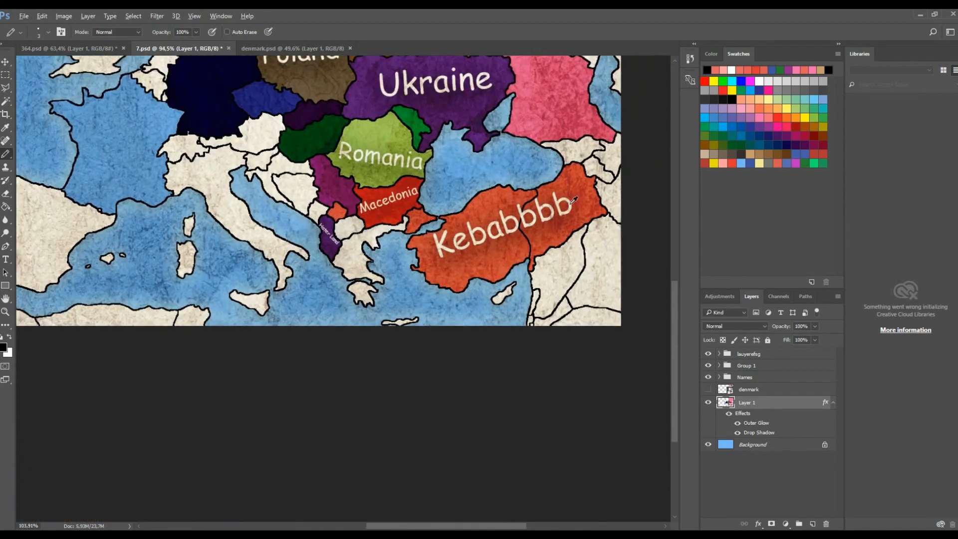
{"action": "scroll", "coordinate": [574, 201], "scroll_direction": "up", "scroll_amount": 3}
{"action": "scroll", "coordinate": [573, 259], "scroll_direction": "down", "scroll_amount": 4}
{"action": "scroll", "coordinate": [467, 227], "scroll_direction": "up", "scroll_amount": 2}
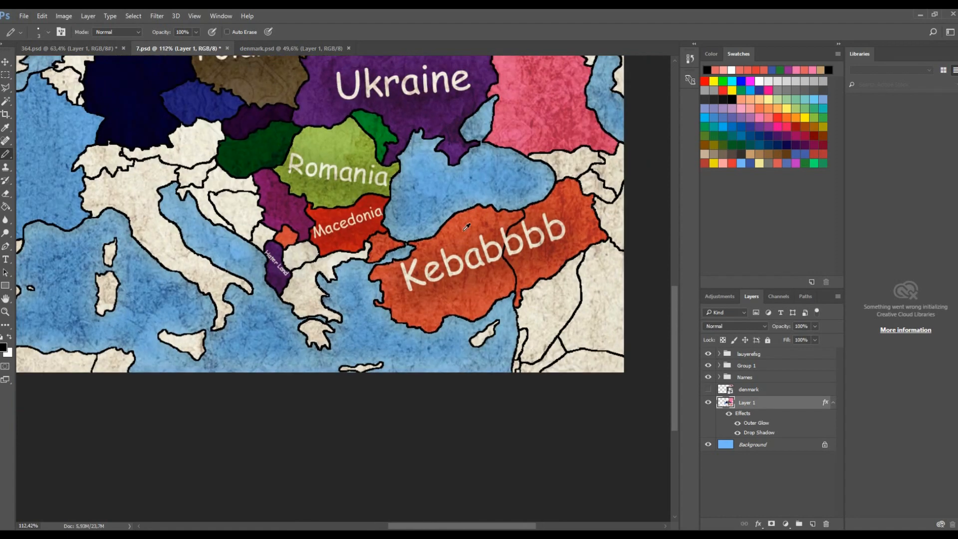
{"action": "scroll", "coordinate": [467, 227], "scroll_direction": "down", "scroll_amount": 2}
{"action": "scroll", "coordinate": [340, 257], "scroll_direction": "up", "scroll_amount": 4}
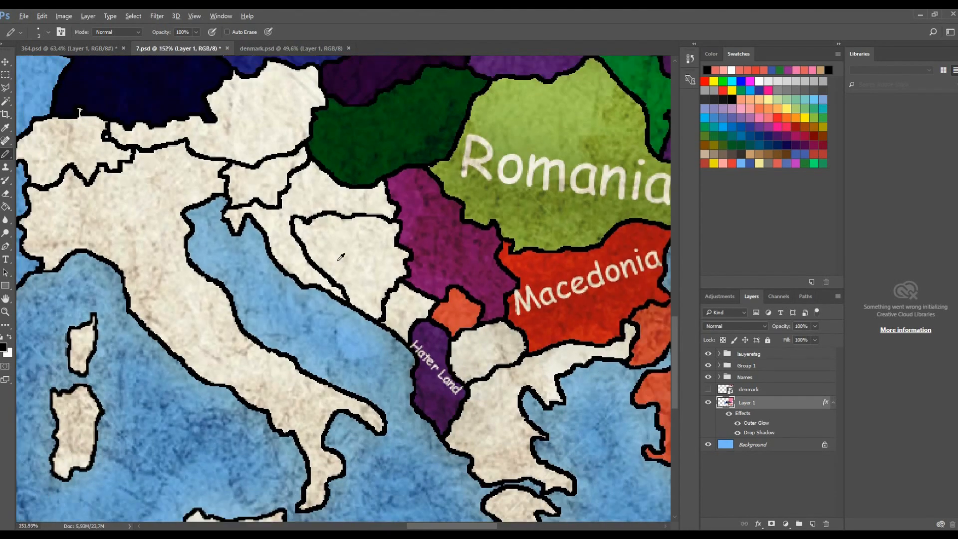
{"action": "scroll", "coordinate": [341, 257], "scroll_direction": "down", "scroll_amount": 3}
{"action": "scroll", "coordinate": [276, 192], "scroll_direction": "up", "scroll_amount": 3}
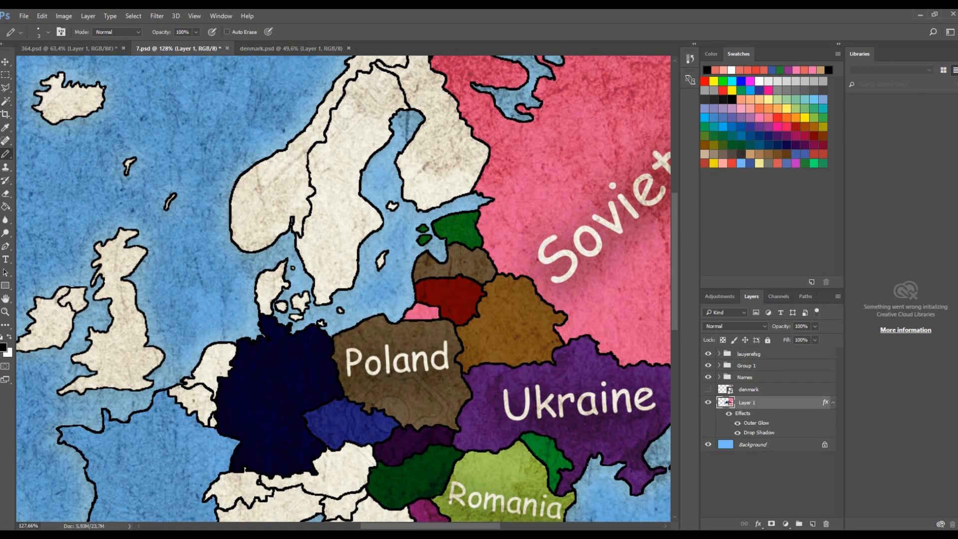
{"action": "scroll", "coordinate": [231, 396], "scroll_direction": "up", "scroll_amount": 3}
{"action": "scroll", "coordinate": [454, 422], "scroll_direction": "down", "scroll_amount": 4}
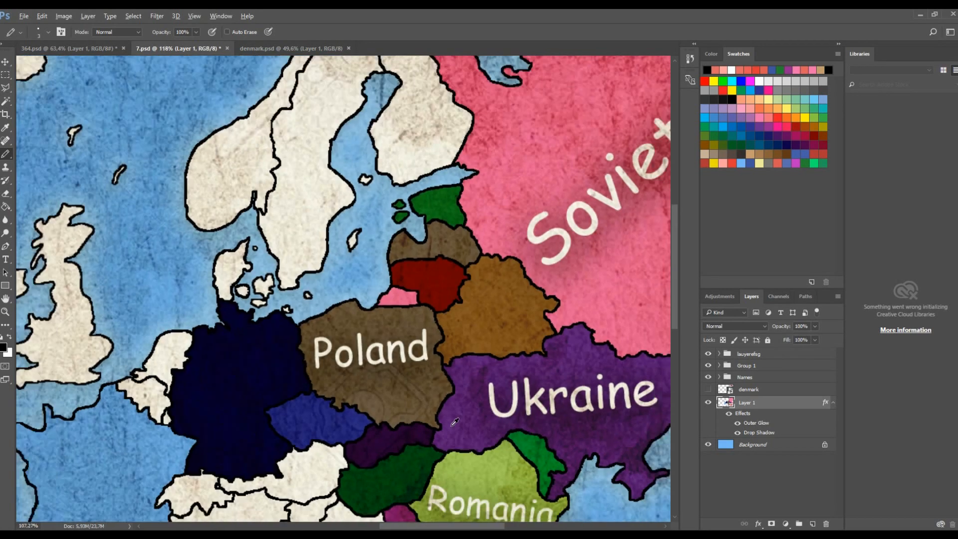
{"action": "scroll", "coordinate": [455, 421], "scroll_direction": "down", "scroll_amount": 4}
{"action": "scroll", "coordinate": [639, 406], "scroll_direction": "up", "scroll_amount": 4}
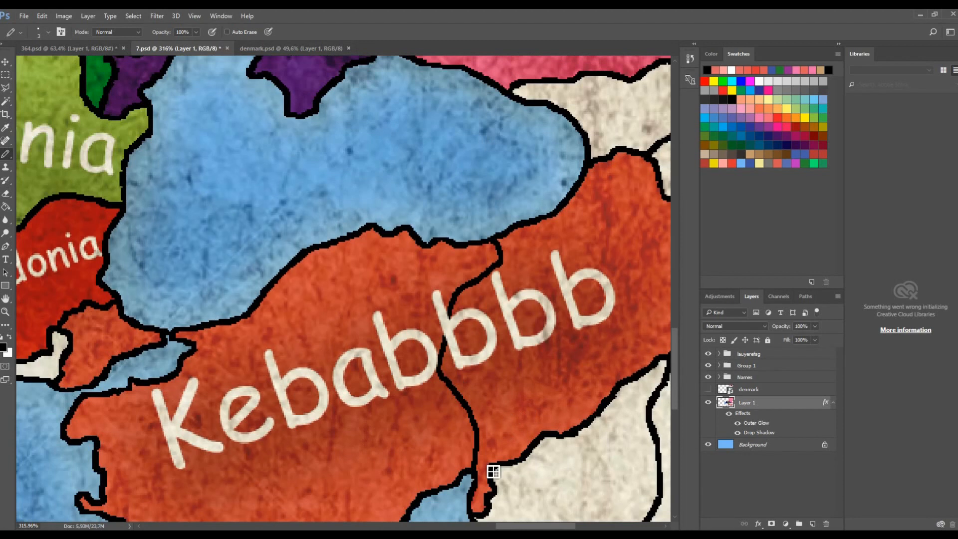
{"action": "key", "text": "ctrl+z"}
- Draw a dividing line from Kebabbbb's northern coast through the middle and undo it
{"action": "mouse_move", "coordinate": [442, 432]}
{"action": "left_mouse_down"}
{"action": "mouse_move", "coordinate": [474, 404]}
{"action": "mouse_move", "coordinate": [496, 355]}
{"action": "mouse_move", "coordinate": [456, 326]}
{"action": "mouse_move", "coordinate": [479, 297]}
{"action": "mouse_move", "coordinate": [470, 258]}
{"action": "left_mouse_up"}
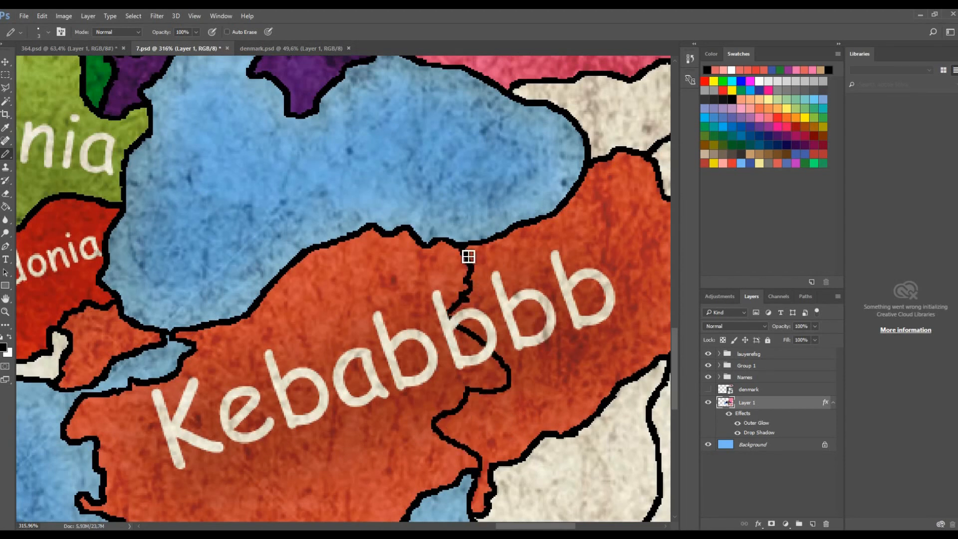
{"action": "scroll", "coordinate": [489, 297], "scroll_direction": "down", "scroll_amount": 2}
{"action": "key", "text": "ctrl+z"}
{"action": "scroll", "coordinate": [488, 305], "scroll_direction": "up", "scroll_amount": 2}
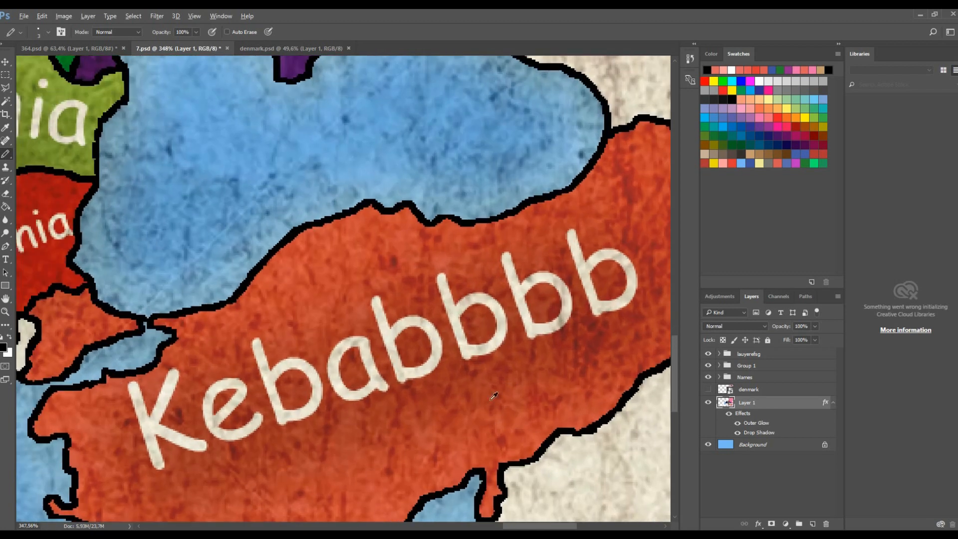
- Draw a black brush line down through Kebabbbb, splitting it into western and eastern parts
{"action": "mouse_move", "coordinate": [486, 471]}
{"action": "left_mouse_down"}
{"action": "mouse_move", "coordinate": [466, 443]}
{"action": "mouse_move", "coordinate": [473, 396]}
{"action": "mouse_move", "coordinate": [462, 359]}
{"action": "mouse_move", "coordinate": [474, 346]}
{"action": "mouse_move", "coordinate": [468, 275]}
{"action": "mouse_move", "coordinate": [478, 237]}
{"action": "mouse_move", "coordinate": [527, 285]}
{"action": "mouse_move", "coordinate": [533, 320]}
{"action": "mouse_move", "coordinate": [524, 366]}
{"action": "mouse_move", "coordinate": [498, 414]}
{"action": "left_mouse_up"}
{"action": "scroll", "coordinate": [496, 261], "scroll_direction": "down", "scroll_amount": 2}
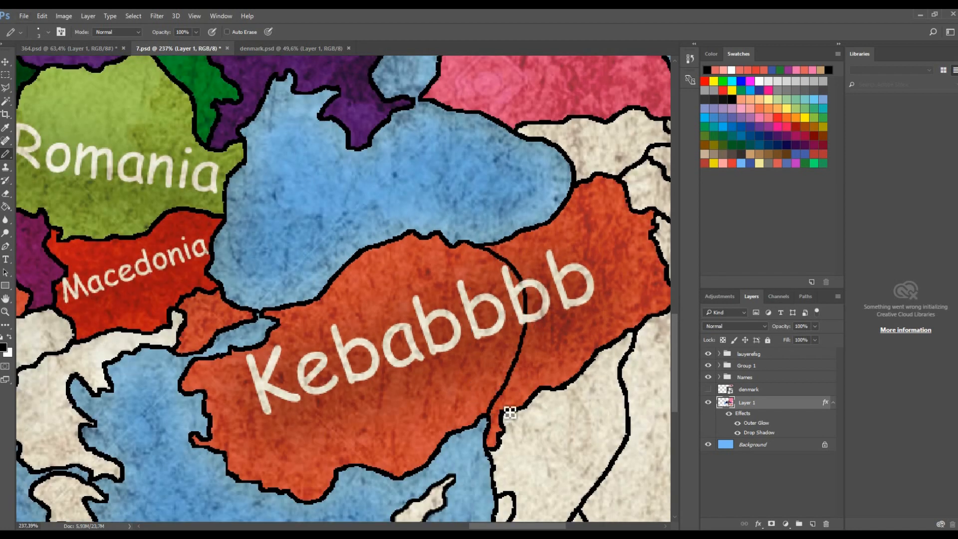
{"action": "scroll", "coordinate": [514, 406], "scroll_direction": "down", "scroll_amount": 5}
{"action": "scroll", "coordinate": [530, 402], "scroll_direction": "up", "scroll_amount": 5}
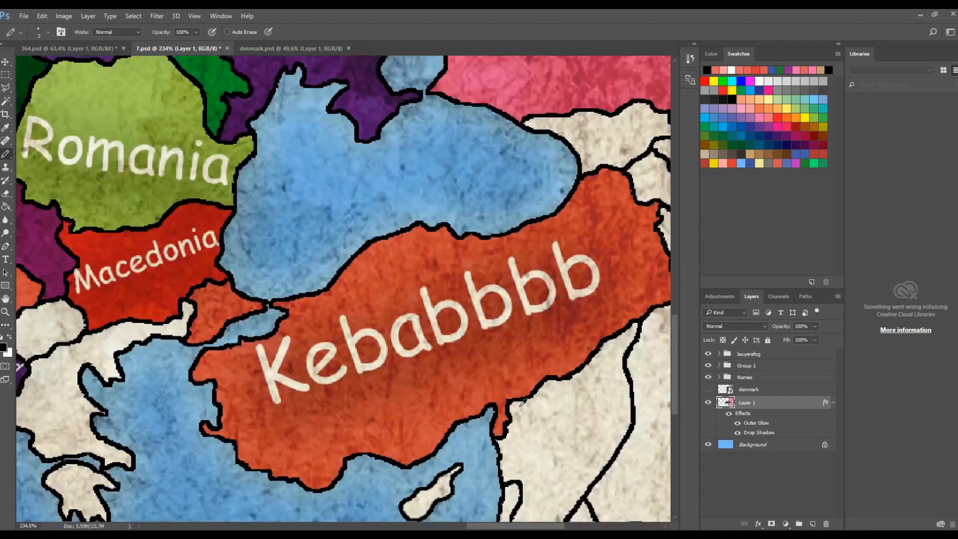
{"action": "mouse_move", "coordinate": [479, 378]}
{"action": "left_mouse_down"}
{"action": "mouse_move", "coordinate": [478, 344]}
{"action": "mouse_move", "coordinate": [514, 261]}
{"action": "mouse_move", "coordinate": [512, 225]}
{"action": "mouse_move", "coordinate": [485, 198]}
{"action": "left_mouse_up"}
{"action": "scroll", "coordinate": [485, 198], "scroll_direction": "down", "scroll_amount": 3}
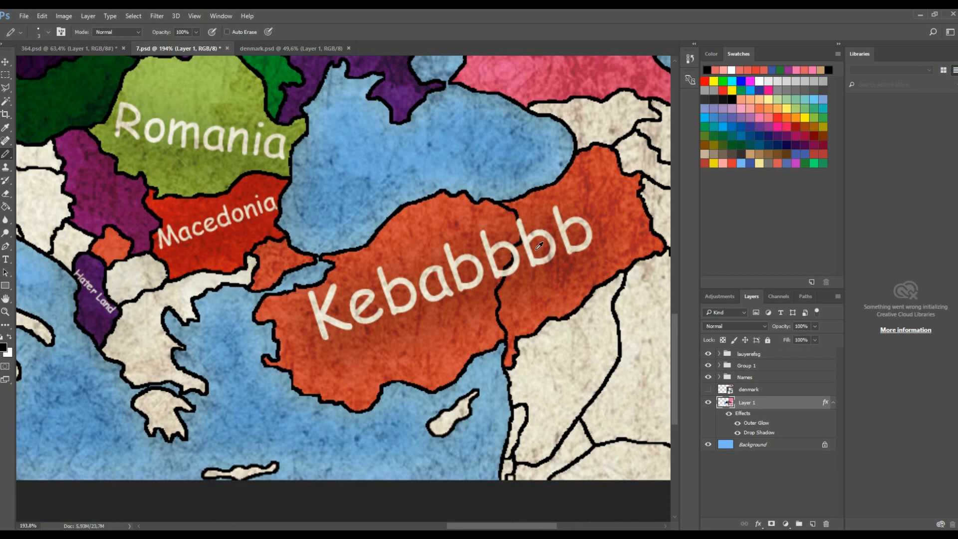
- Fill Macedonia with light blue and undo the fill
{"action": "left_click", "coordinate": [742, 165]}
{"action": "key", "text": "g"}
{"action": "left_click", "coordinate": [312, 210]}
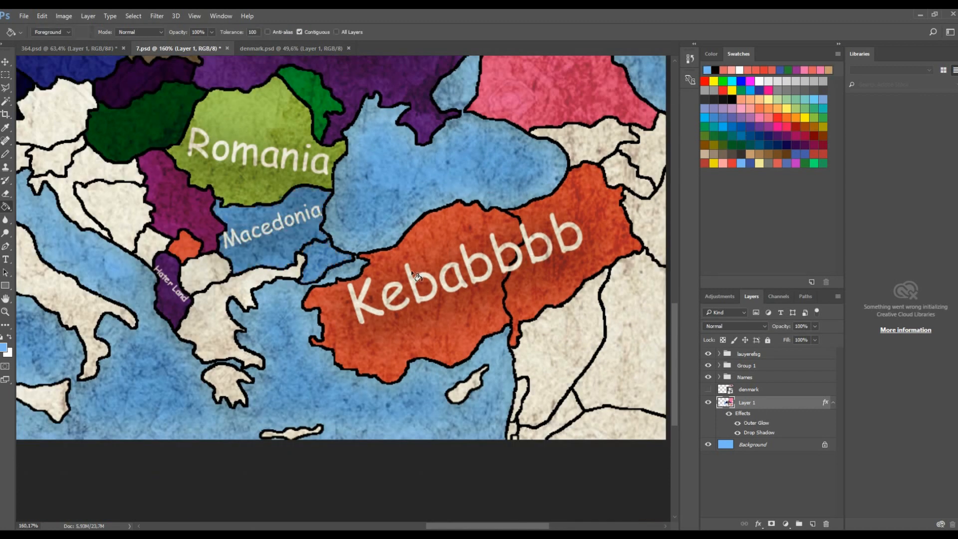
{"action": "key", "text": "ctrl+z"}
- Fill western Kebabbbb and Macedonia with purple using the Paint Bucket
{"action": "left_click", "coordinate": [781, 131]}
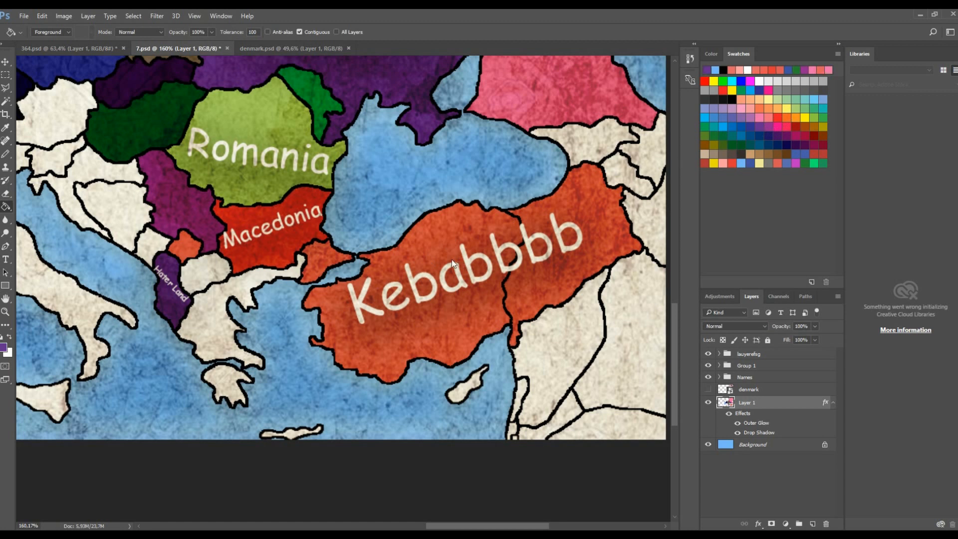
{"action": "left_click", "coordinate": [452, 263]}
{"action": "left_click", "coordinate": [303, 241]}
{"action": "scroll", "coordinate": [299, 245], "scroll_direction": "up", "scroll_amount": 8}
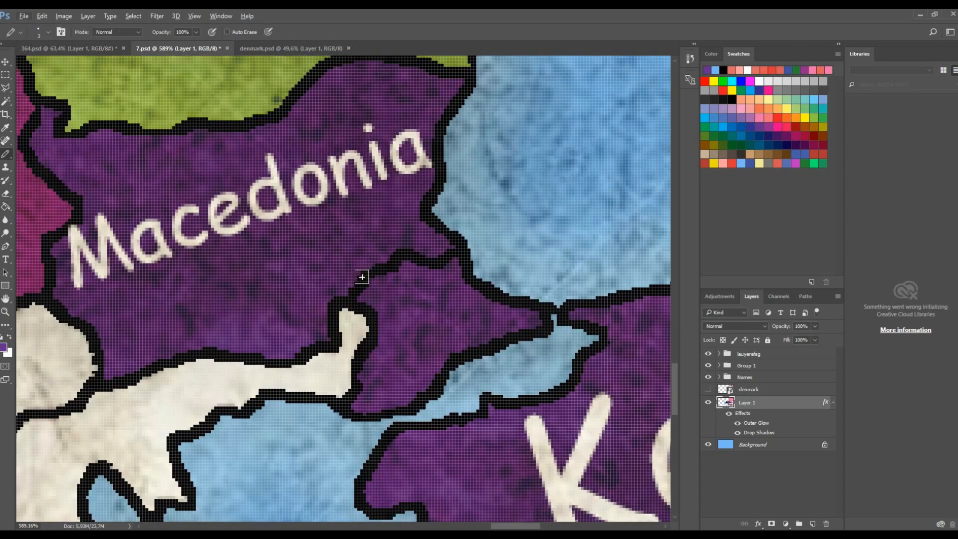
- Brush a purple stroke along Macedonia's eastern border area
{"action": "key", "text": "b"}
{"action": "mouse_move", "coordinate": [377, 296]}
{"action": "left_mouse_down"}
{"action": "mouse_move", "coordinate": [531, 247]}
{"action": "mouse_move", "coordinate": [507, 265]}
{"action": "mouse_move", "coordinate": [445, 251]}
{"action": "mouse_move", "coordinate": [358, 293]}
{"action": "mouse_move", "coordinate": [407, 268]}
{"action": "mouse_move", "coordinate": [373, 296]}
{"action": "mouse_move", "coordinate": [452, 264]}
{"action": "mouse_move", "coordinate": [414, 266]}
{"action": "mouse_move", "coordinate": [475, 257]}
{"action": "left_mouse_up"}
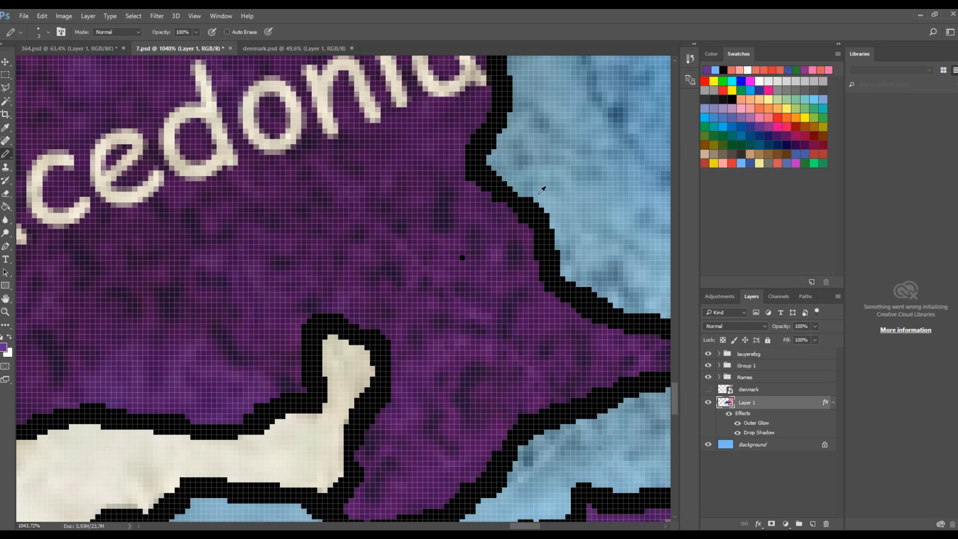
{"action": "key", "text": "ctrl+0"}
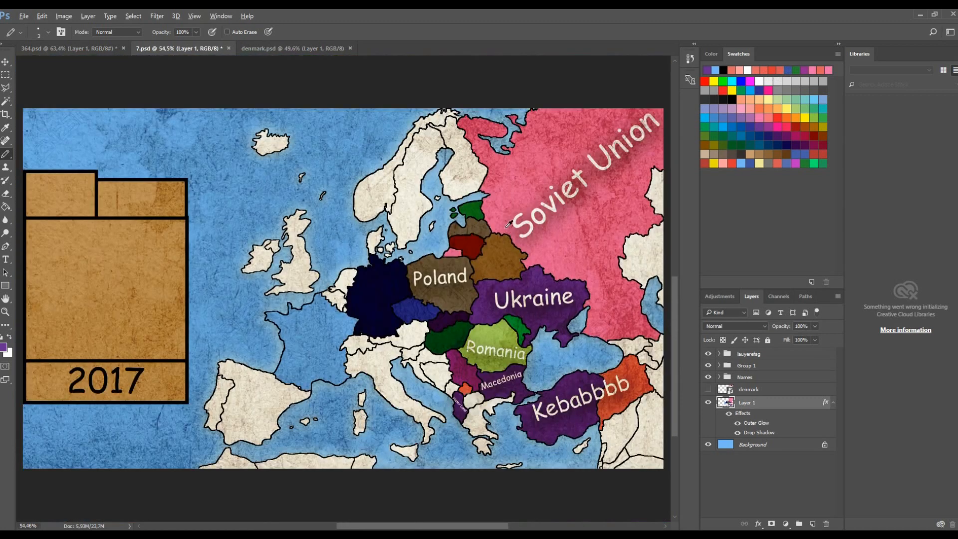
- Fill the eastern part of Kebabbbb with dark green
{"action": "scroll", "coordinate": [509, 223], "scroll_direction": "up", "scroll_amount": 3}
{"action": "key", "text": "g"}
{"action": "left_click_drag", "start_coordinate": [438, 525], "coordinate": [485, 525]}
{"action": "left_click", "coordinate": [786, 155]}
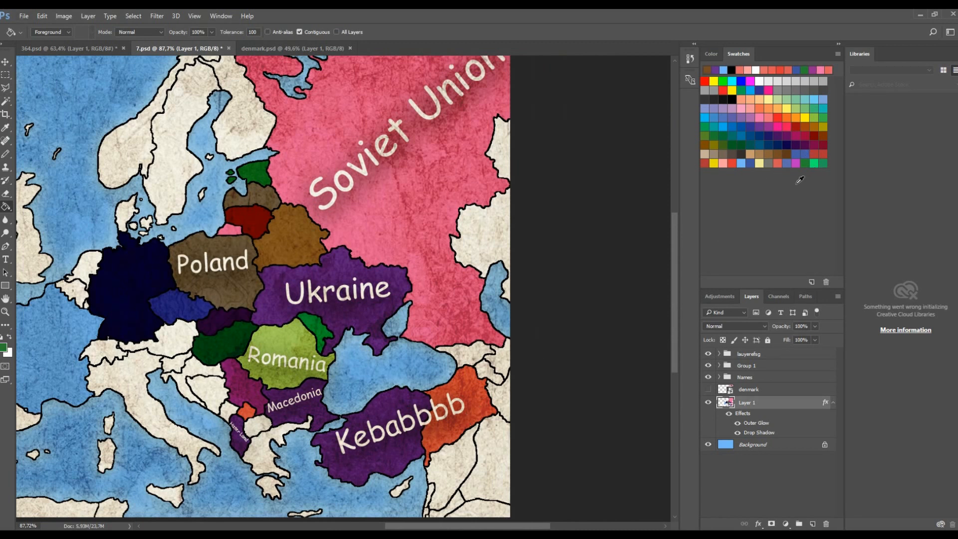
{"action": "left_click", "coordinate": [814, 163]}
{"action": "left_click", "coordinate": [474, 414]}
{"action": "scroll", "coordinate": [475, 414], "scroll_direction": "up", "scroll_amount": 2}
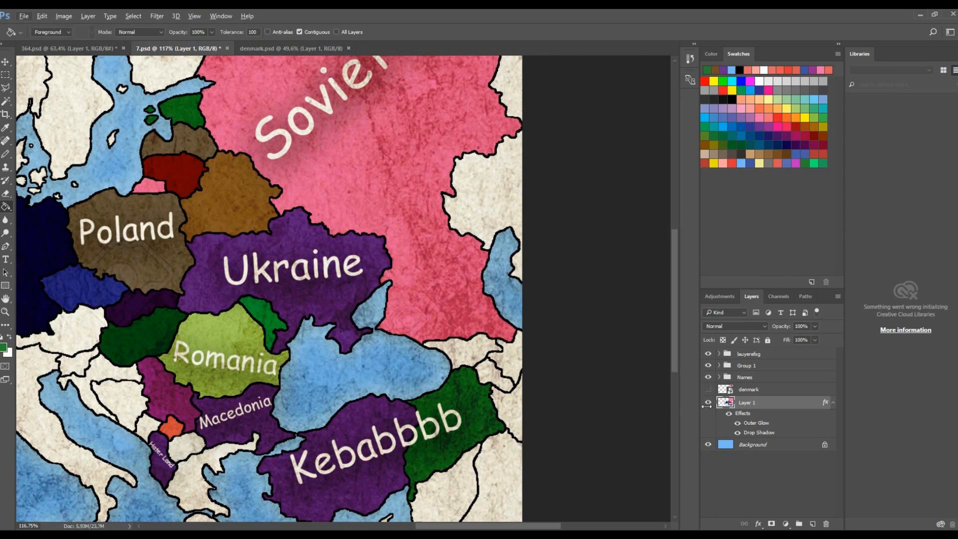
- Expand the Names layer group and select the Macedonia label layer
{"action": "left_click", "coordinate": [719, 378]}
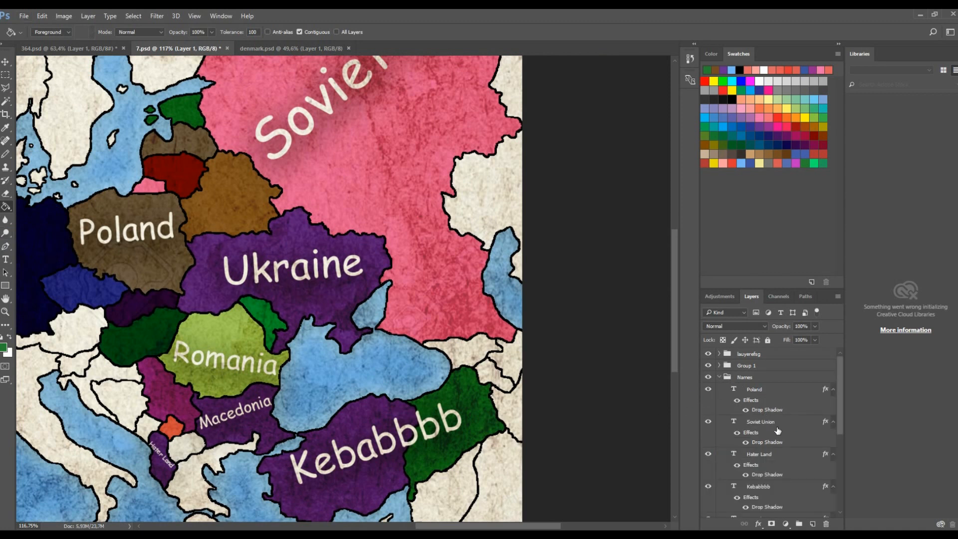
{"action": "scroll", "coordinate": [325, 276], "scroll_direction": "down", "scroll_amount": 3}
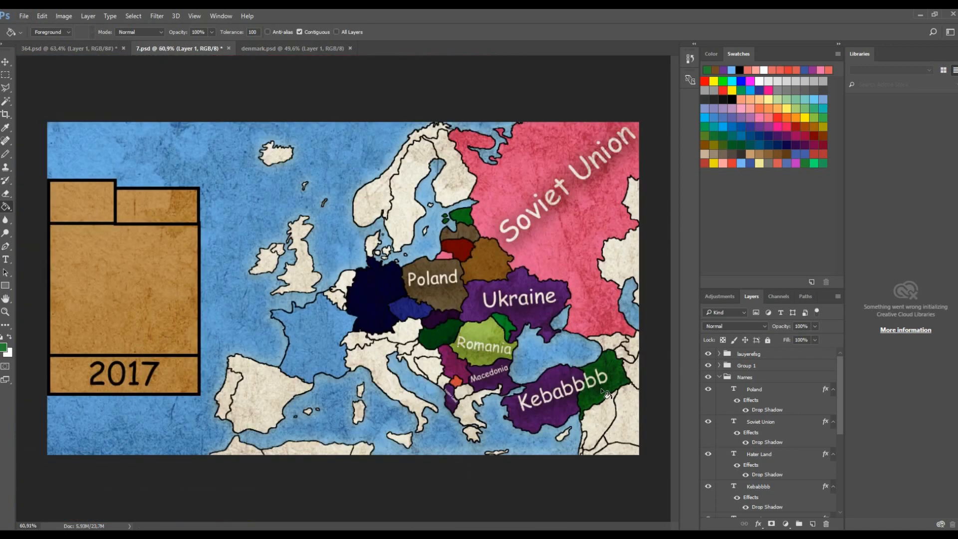
{"action": "scroll", "coordinate": [519, 367], "scroll_direction": "up", "scroll_amount": 4}
{"action": "key", "text": "t"}
{"action": "scroll", "coordinate": [193, 528], "scroll_direction": "left", "scroll_amount": 5}
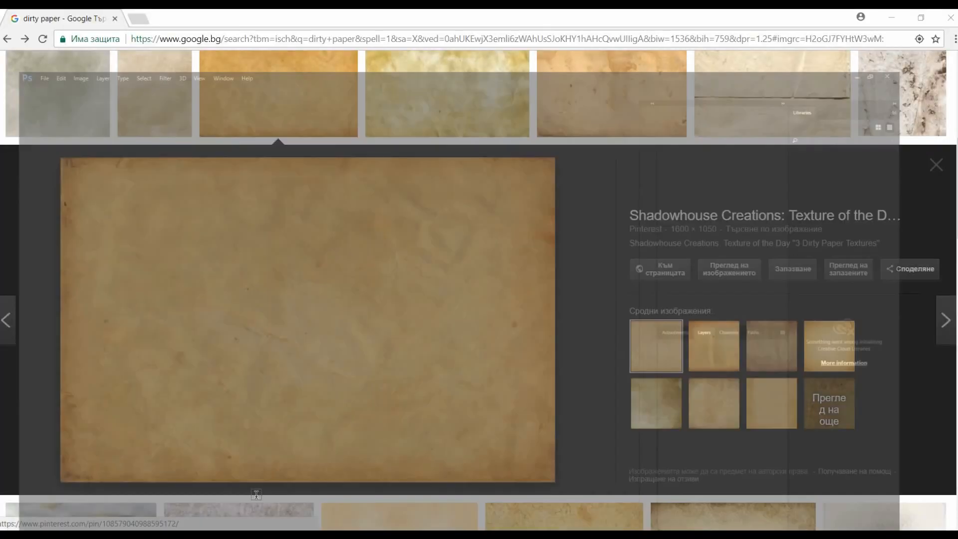
{"action": "scroll", "coordinate": [217, 312], "scroll_direction": "down", "scroll_amount": 5}
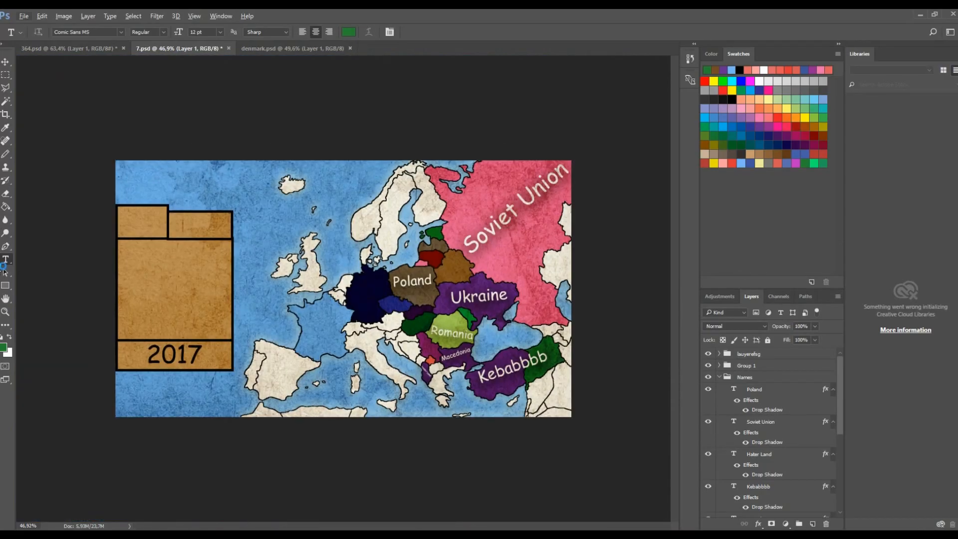
{"action": "scroll", "coordinate": [624, 363], "scroll_direction": "up", "scroll_amount": 10}
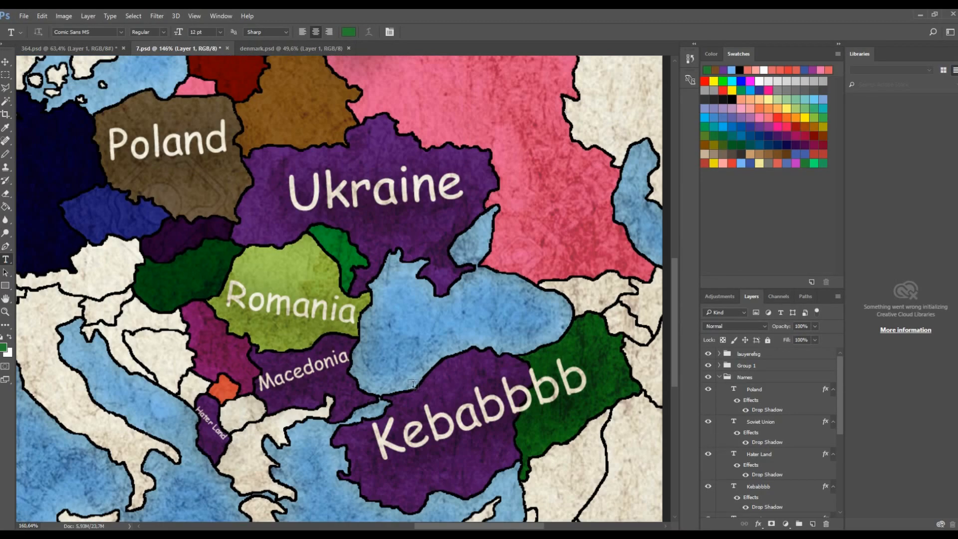
{"action": "left_click", "coordinate": [259, 359]}
{"action": "left_click", "coordinate": [6, 62]}
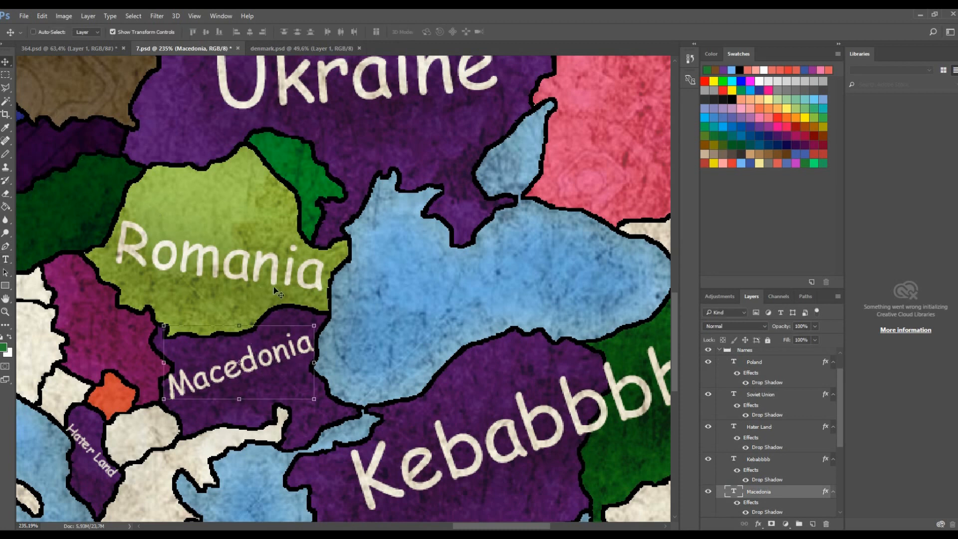
- Try rotating the Macedonia label with a transform, then undo it
{"action": "left_click_drag", "start_coordinate": [318, 330], "coordinate": [497, 384]}
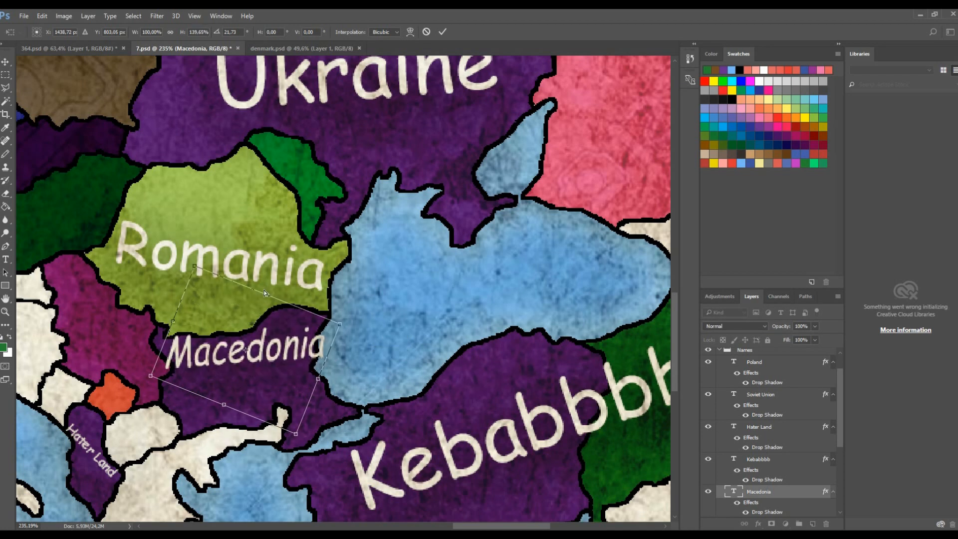
{"action": "left_click", "coordinate": [44, 15]}
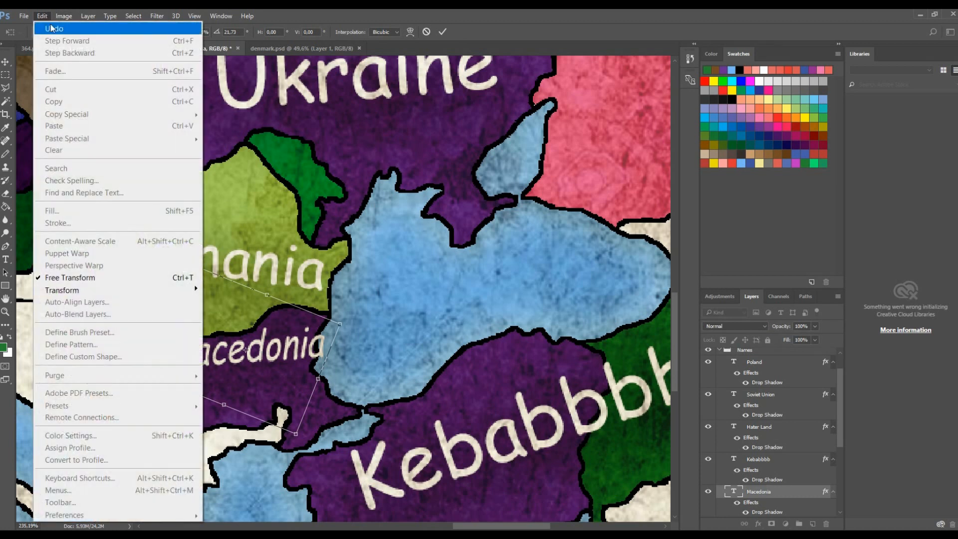
{"action": "left_click", "coordinate": [47, 25]}
- Enlarge the Macedonia label and reposition it across Macedonia toward the Black Sea
{"action": "left_click_drag", "start_coordinate": [385, 355], "coordinate": [552, 343]}
{"action": "left_click_drag", "start_coordinate": [484, 371], "coordinate": [503, 391]}
{"action": "key", "text": "Return"}
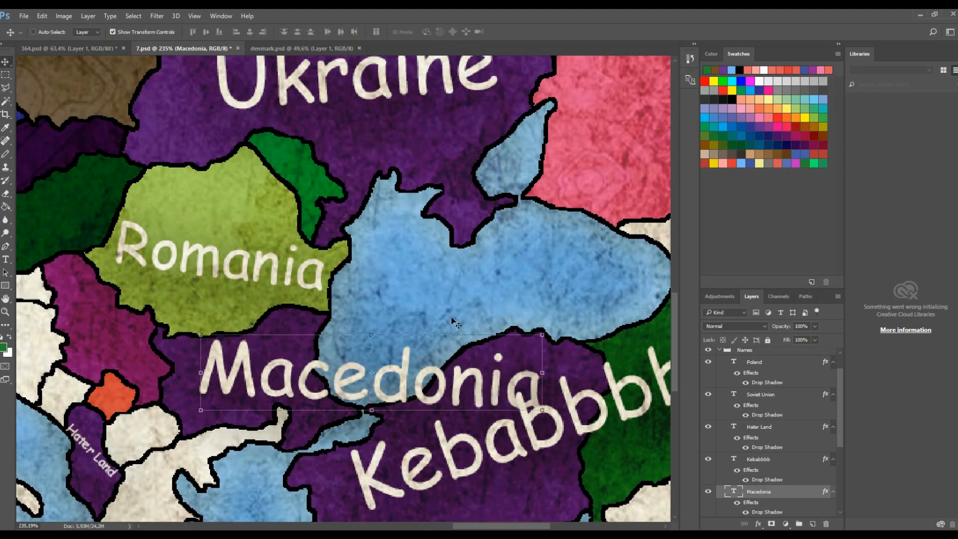
- Warp the Macedonia label text with the Arc style at bend +50
{"action": "scroll", "coordinate": [505, 287], "scroll_direction": "down", "scroll_amount": 5}
{"action": "scroll", "coordinate": [531, 316], "scroll_direction": "up", "scroll_amount": 5}
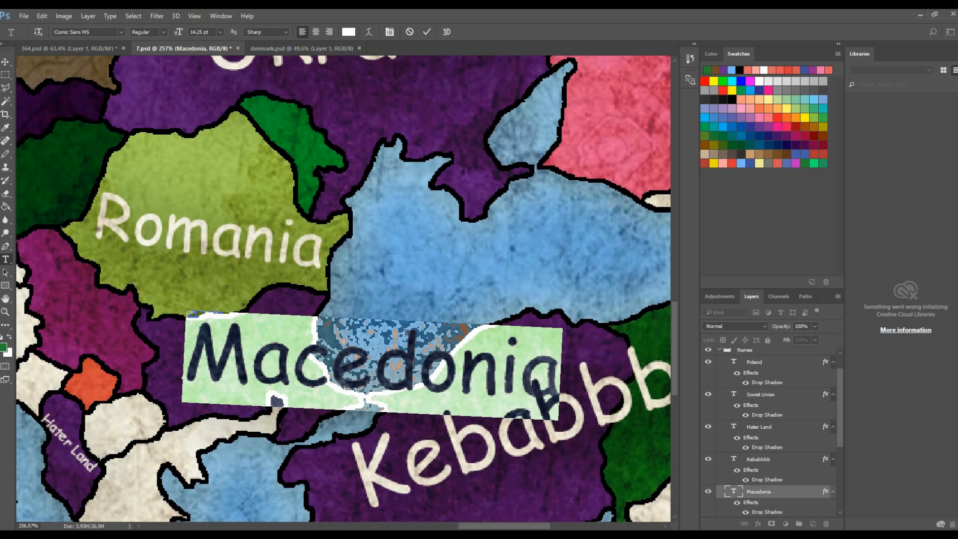
{"action": "left_click", "coordinate": [406, 333]}
{"action": "left_click", "coordinate": [370, 33]}
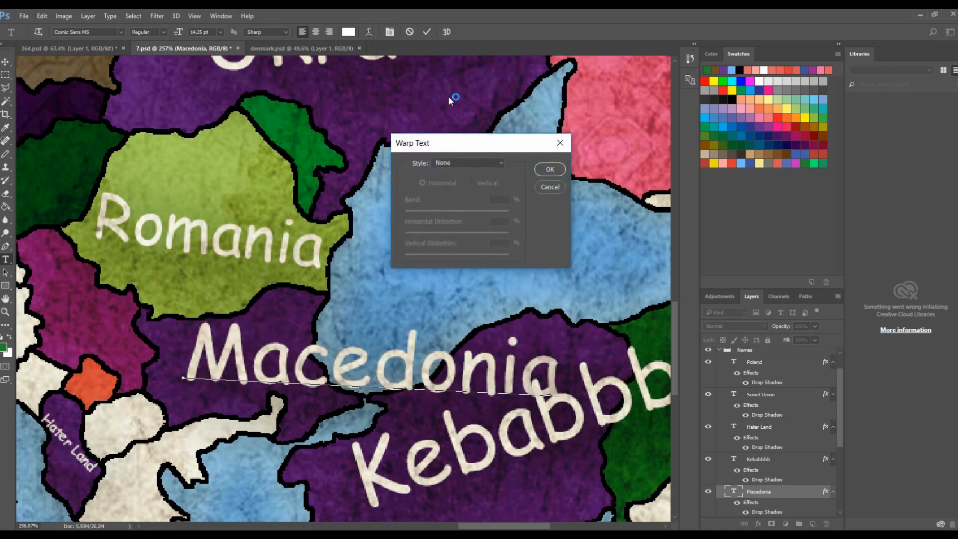
{"action": "left_click", "coordinate": [481, 162]}
{"action": "left_click", "coordinate": [478, 194]}
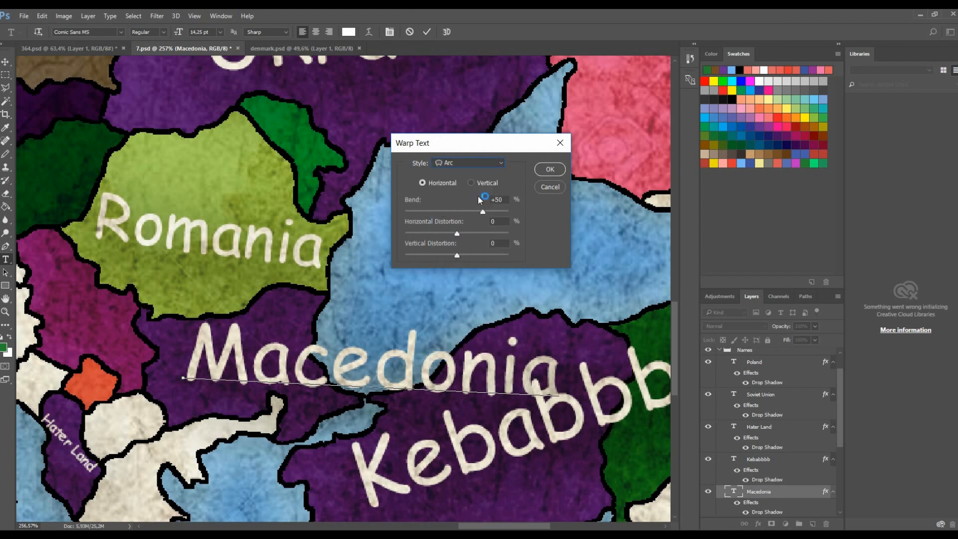
{"action": "left_click", "coordinate": [556, 171]}
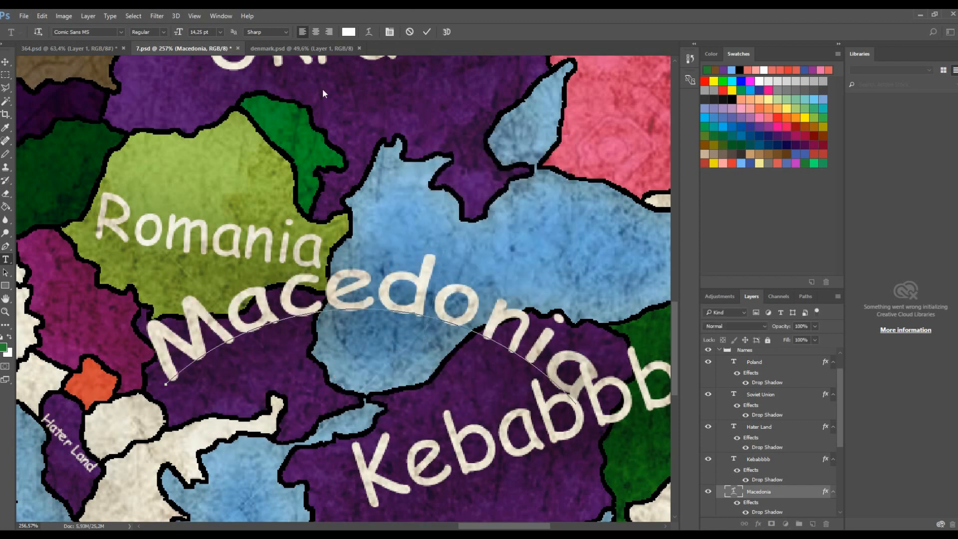
- Change the Macedonia label's arc bend to +18
{"action": "left_click", "coordinate": [373, 35]}
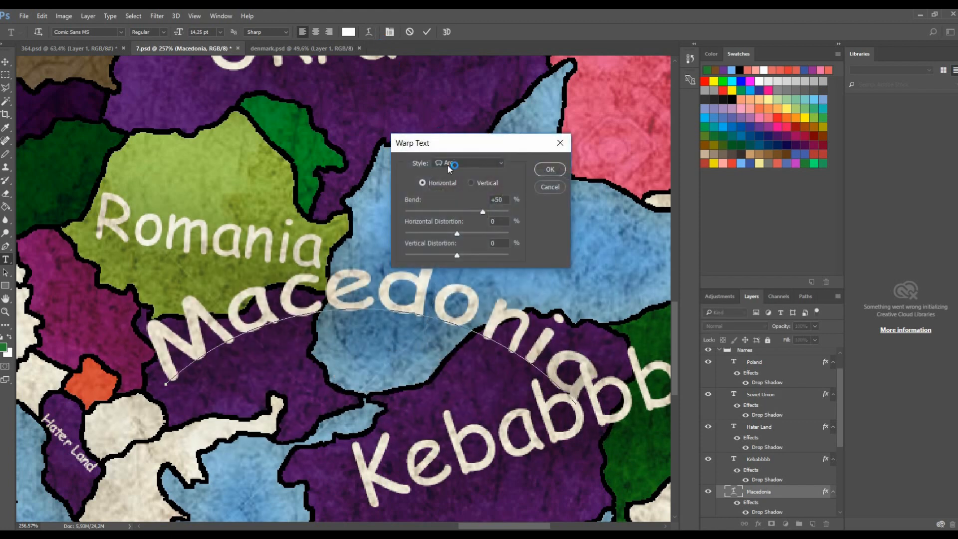
{"action": "left_click", "coordinate": [451, 211]}
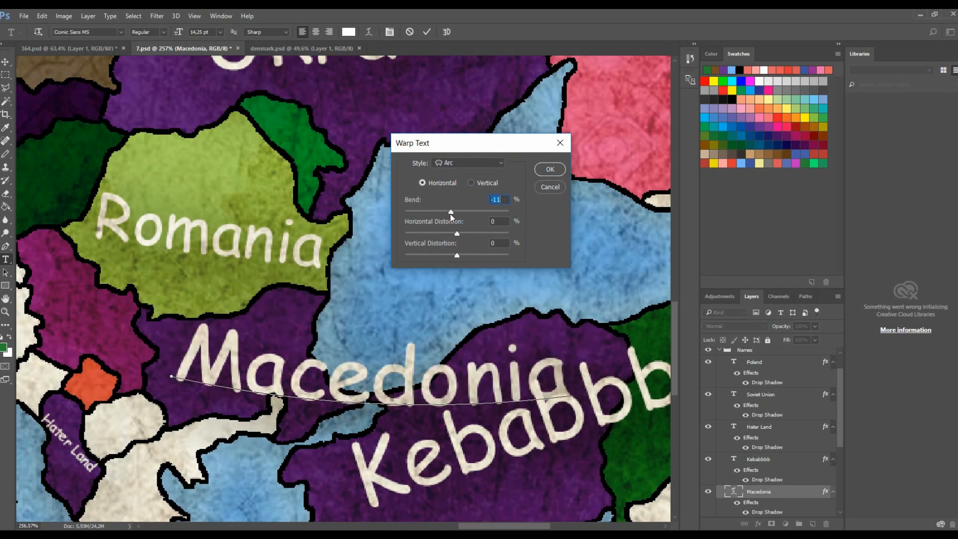
{"action": "left_click_drag", "start_coordinate": [451, 214], "coordinate": [466, 214]}
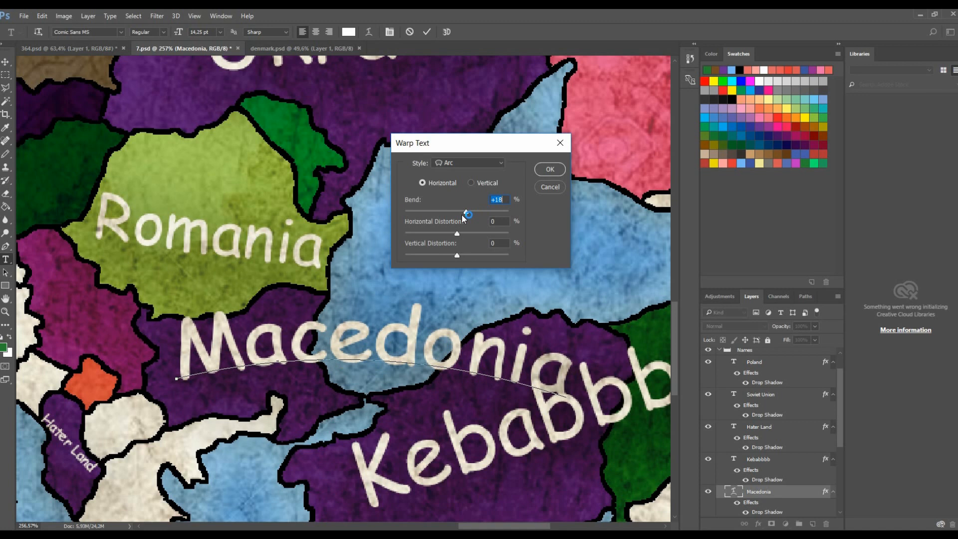
{"action": "left_click", "coordinate": [555, 187]}
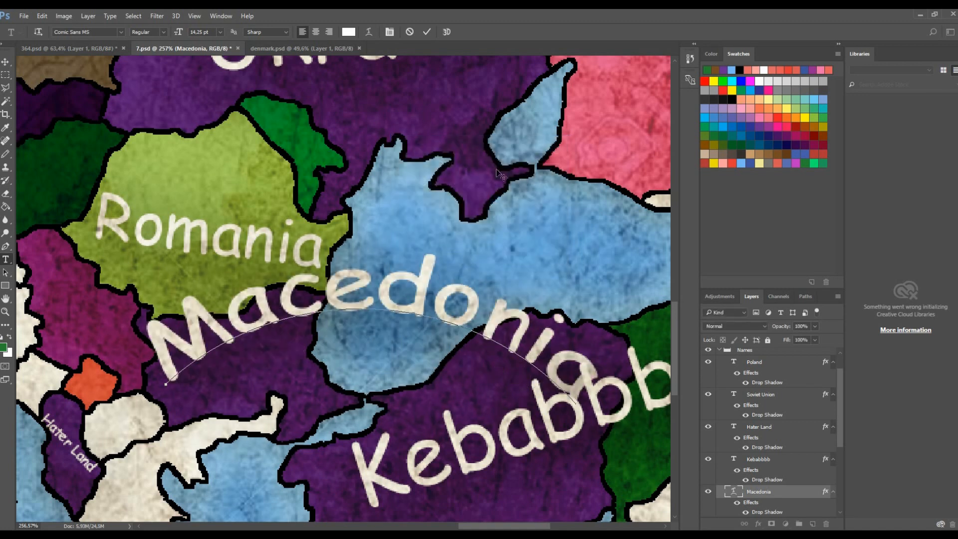
- Set the Macedonia label's arc bend to -8
{"action": "scroll", "coordinate": [496, 168], "scroll_direction": "down", "scroll_amount": 1}
{"action": "left_click", "coordinate": [206, 120]}
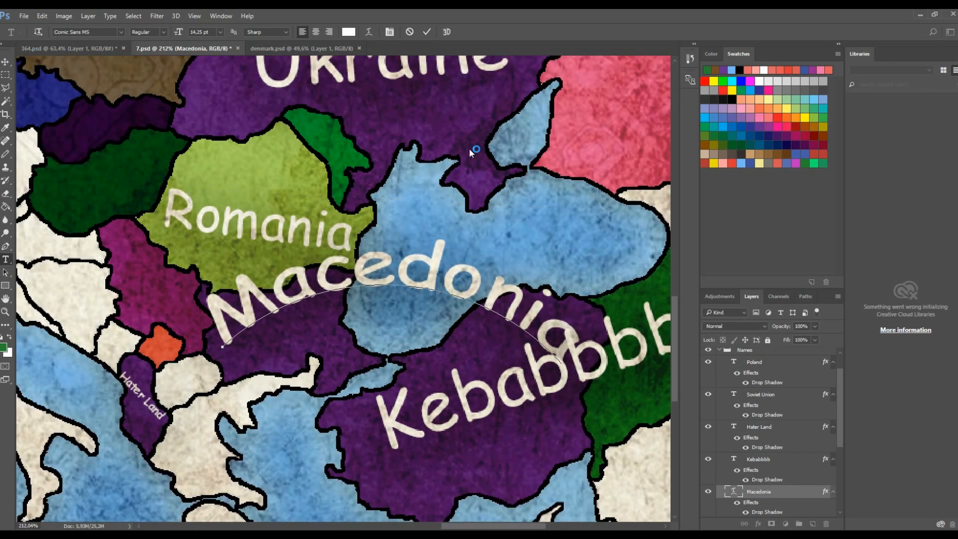
{"action": "left_click", "coordinate": [370, 31]}
{"action": "left_click", "coordinate": [451, 211]}
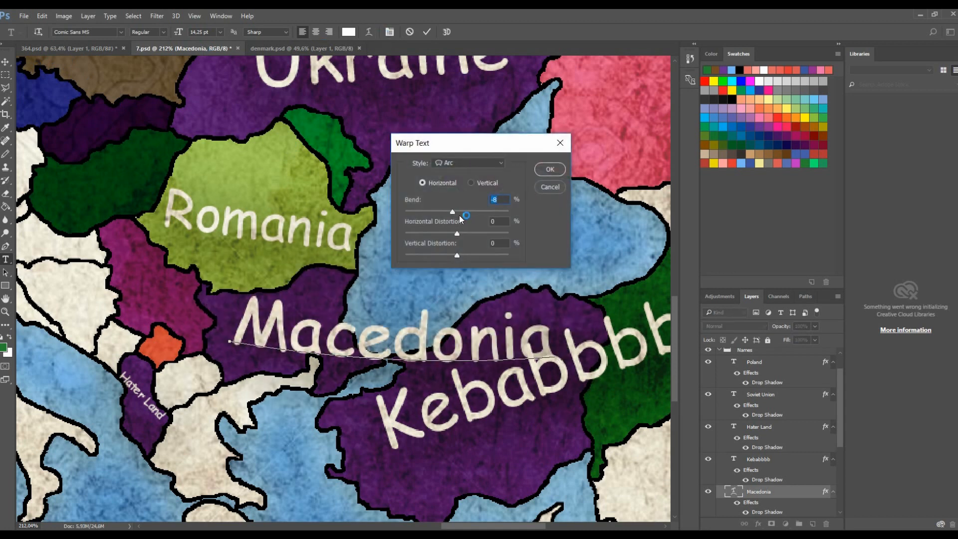
{"action": "left_click", "coordinate": [548, 170]}
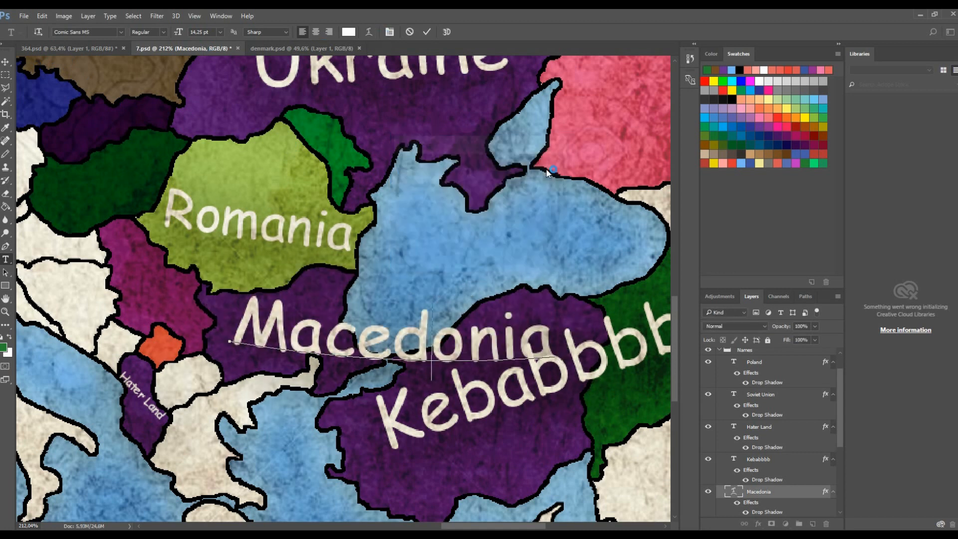
- Commit the edits to the Macedonia text layer
{"action": "key", "text": "ctrl+1"}
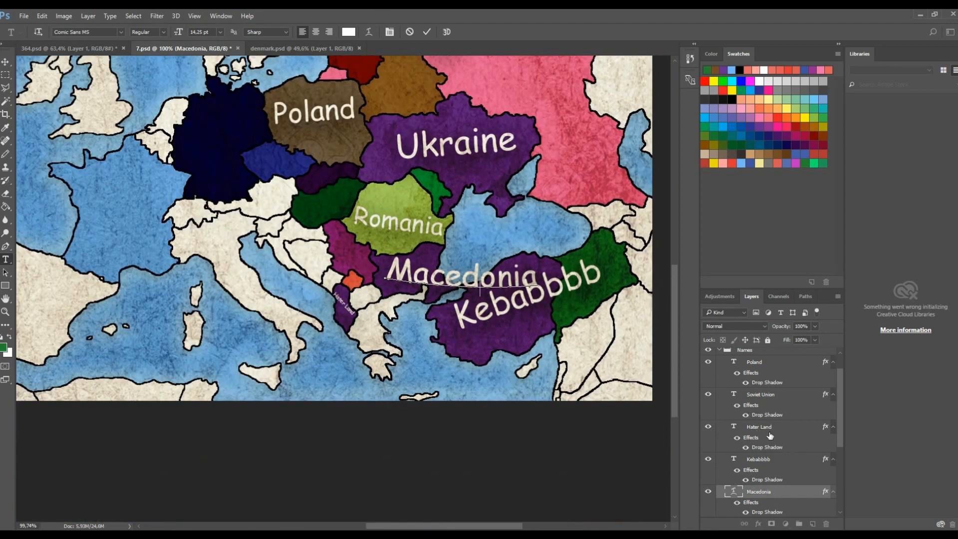
{"action": "type", "text": "a"}
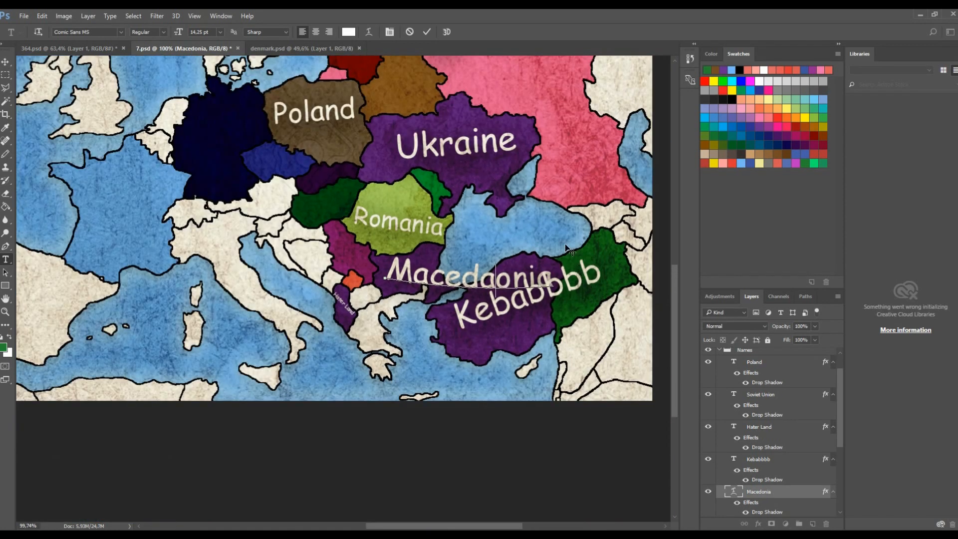
{"action": "key", "text": "BackSpace"}
{"action": "left_click", "coordinate": [427, 32]}
{"action": "scroll", "coordinate": [576, 263], "scroll_direction": "up", "scroll_amount": 3}
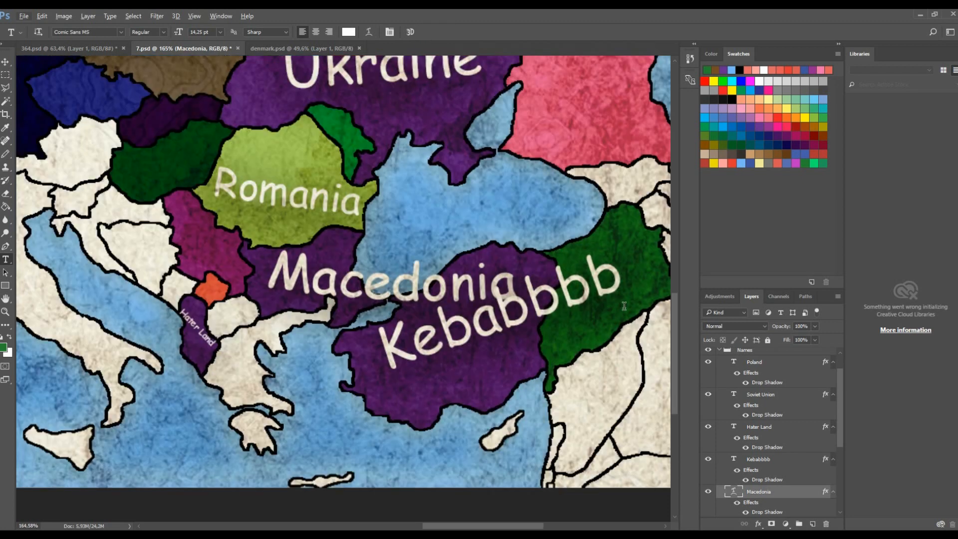
- Scale the Kebabbbb label to about 49%, rotate it about -39° and move it onto the green eastern region
{"action": "left_click", "coordinate": [601, 287]}
{"action": "left_click", "coordinate": [6, 61]}
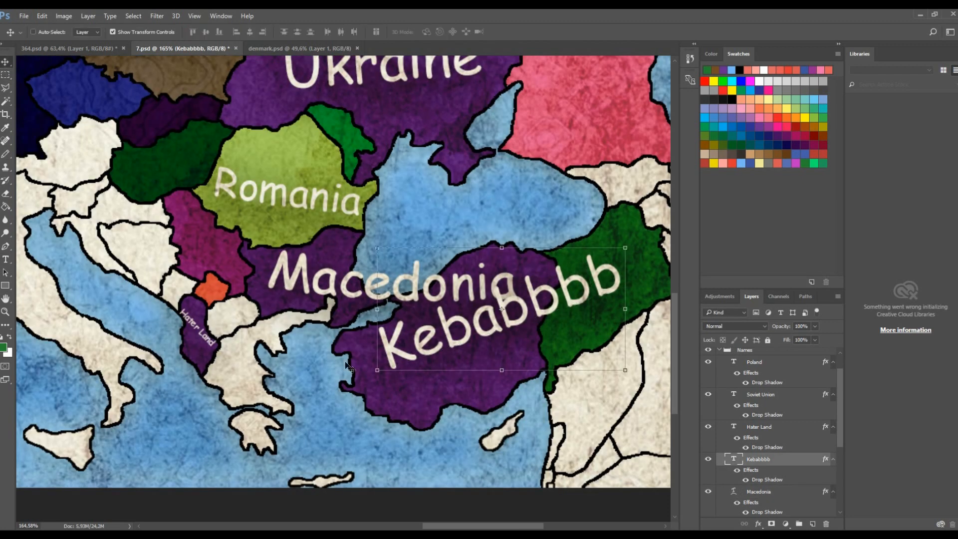
{"action": "key", "text": "ctrl+t"}
{"action": "left_click_drag", "start_coordinate": [376, 389], "coordinate": [610, 326]}
{"action": "left_click_drag", "start_coordinate": [652, 274], "coordinate": [634, 232]}
{"action": "left_click_drag", "start_coordinate": [621, 271], "coordinate": [606, 267]}
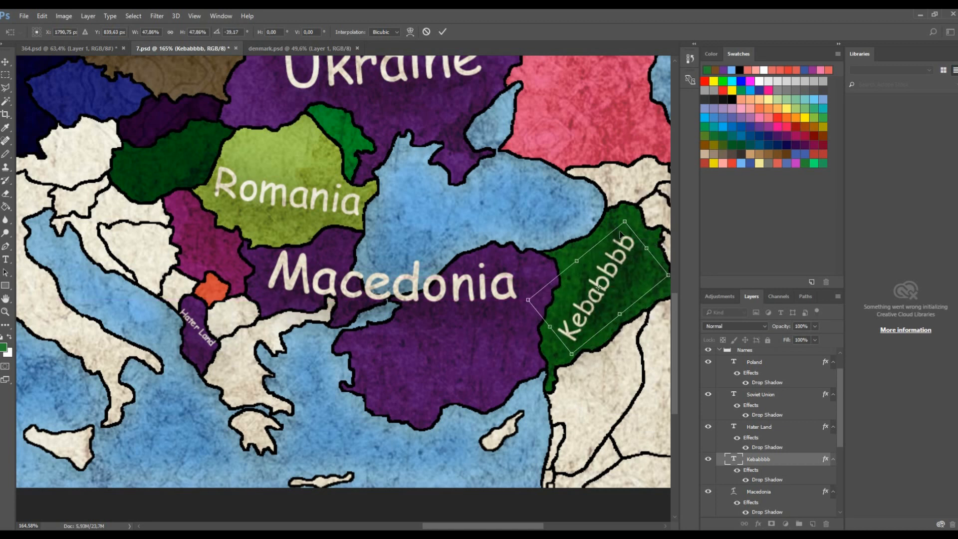
{"action": "left_click_drag", "start_coordinate": [627, 222], "coordinate": [626, 219]}
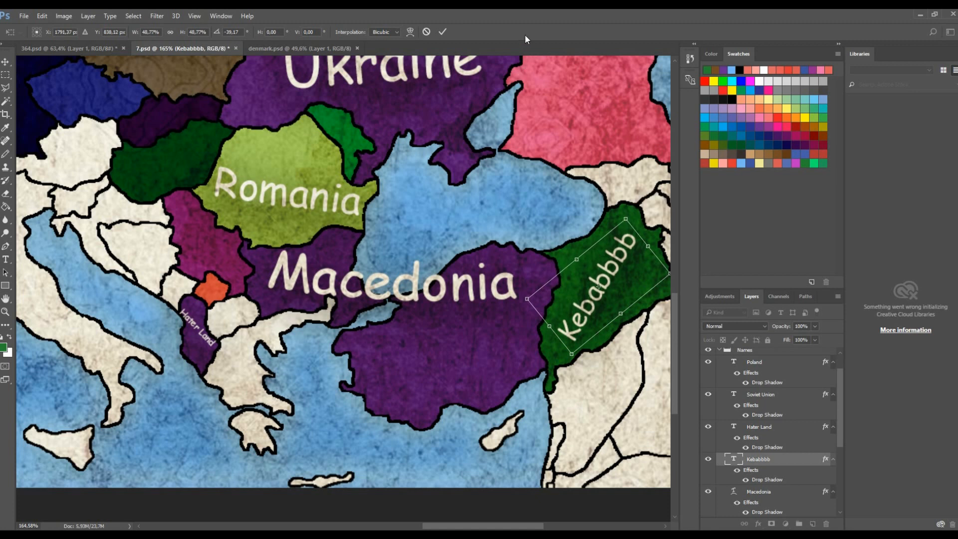
{"action": "left_click", "coordinate": [443, 35]}
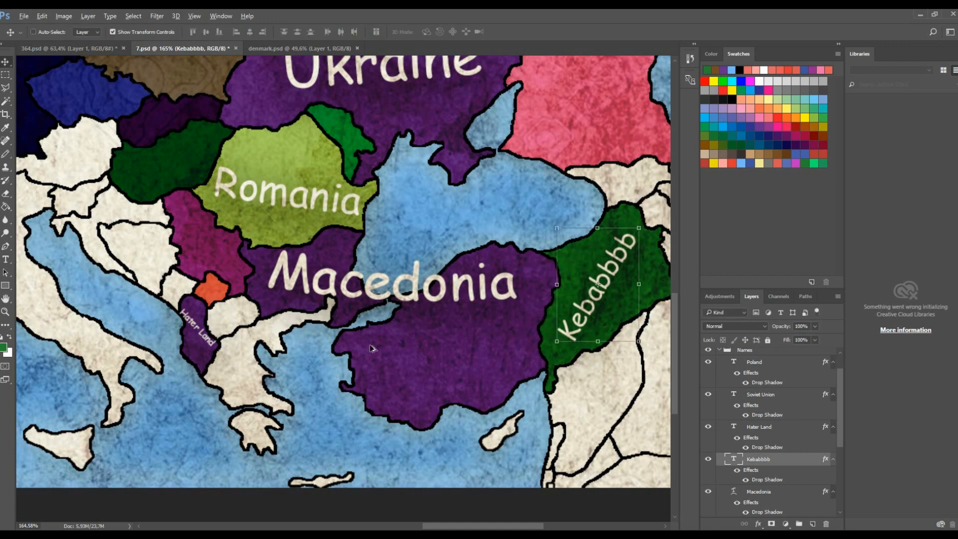
- Save a copy of the map as the PNG frame 16.png with None / Fast compression
{"action": "scroll", "coordinate": [344, 324], "scroll_direction": "down", "scroll_amount": 9}
{"action": "key", "text": "ctrl+shift+s"}
{"action": "type", "text": "16"}
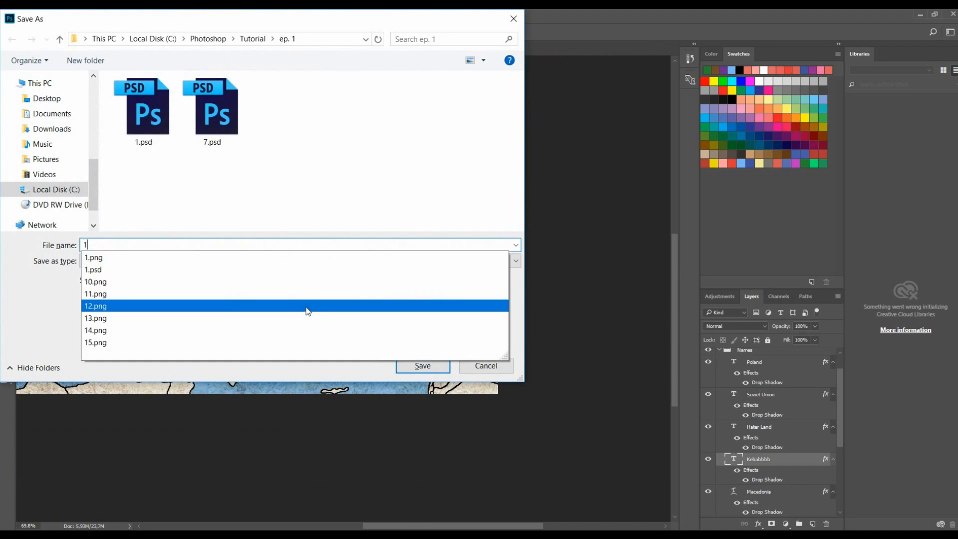
{"action": "left_click", "coordinate": [299, 260]}
{"action": "left_click", "coordinate": [182, 447]}
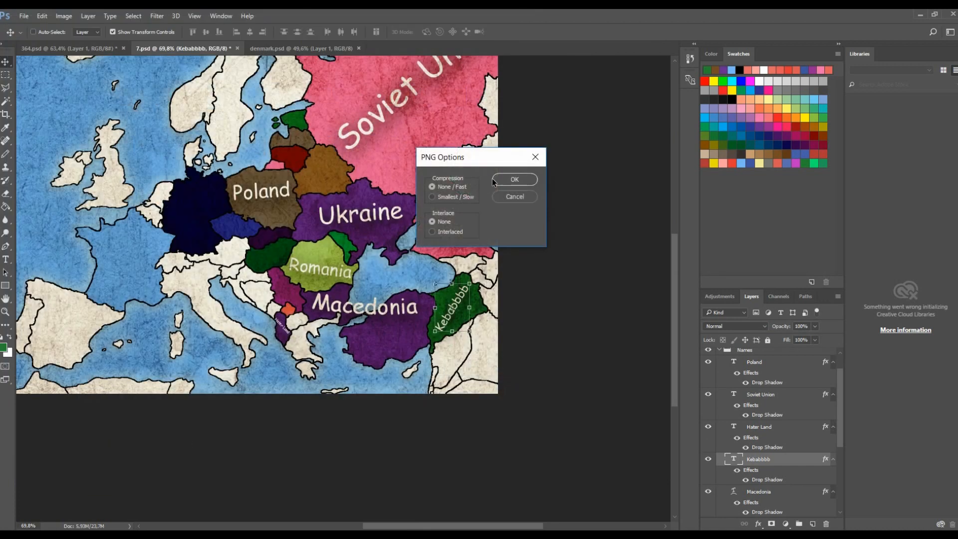
{"action": "left_click", "coordinate": [513, 183]}
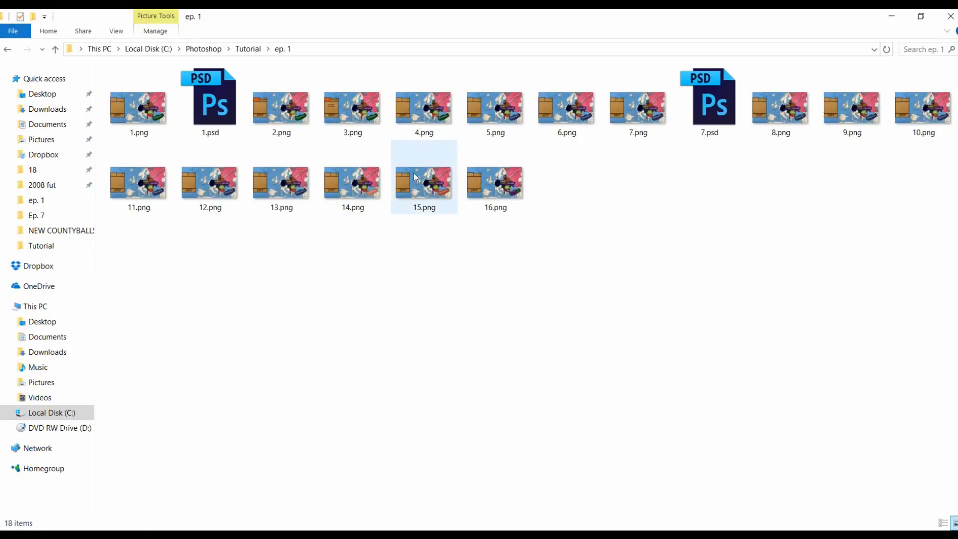
- Open the saved PNG frames in the photo viewer and step back and forth through them to review the sequence
{"action": "double_click", "coordinate": [163, 128]}
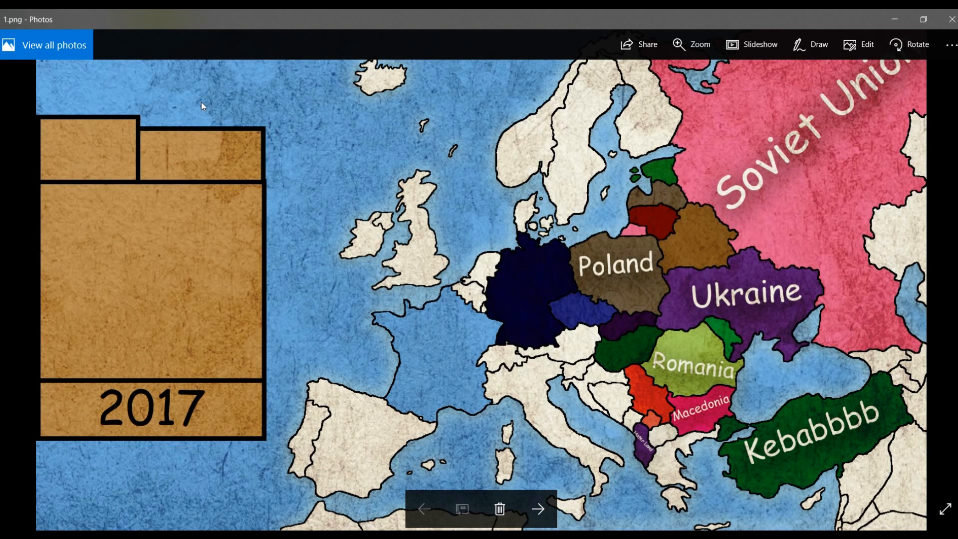
{"action": "key", "text": "Right"}
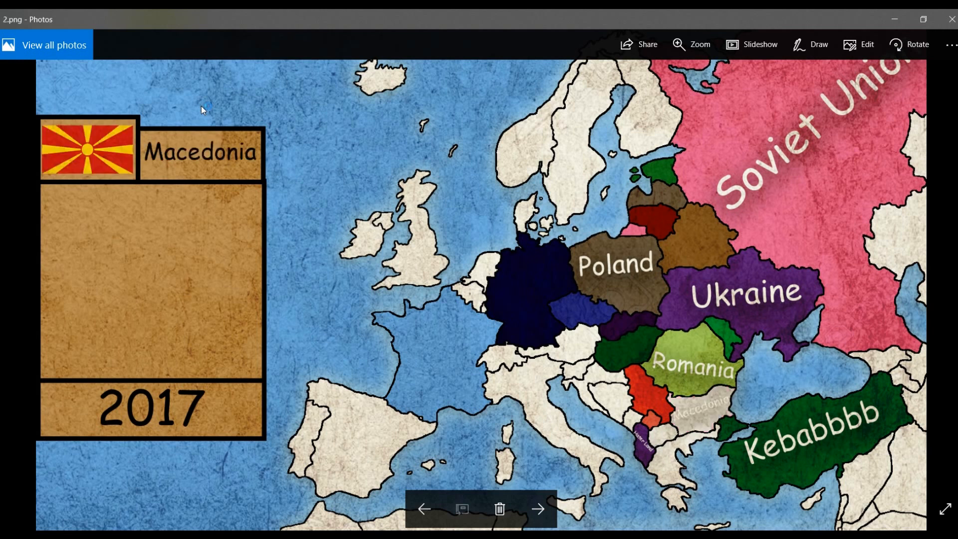
{"action": "key", "text": "Left"}
{"action": "key", "text": "Right"}
{"action": "key", "text": "Right"}
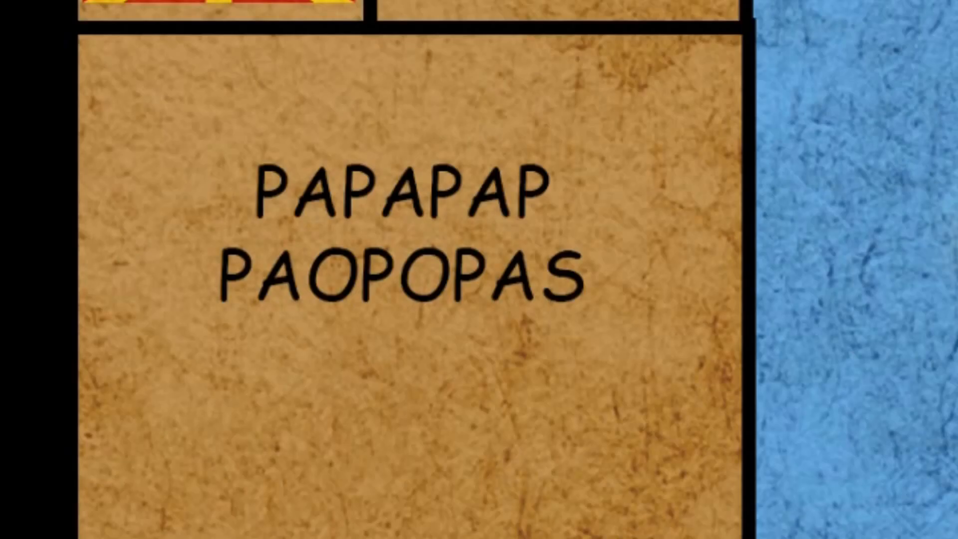
{"action": "key", "text": "Right"}
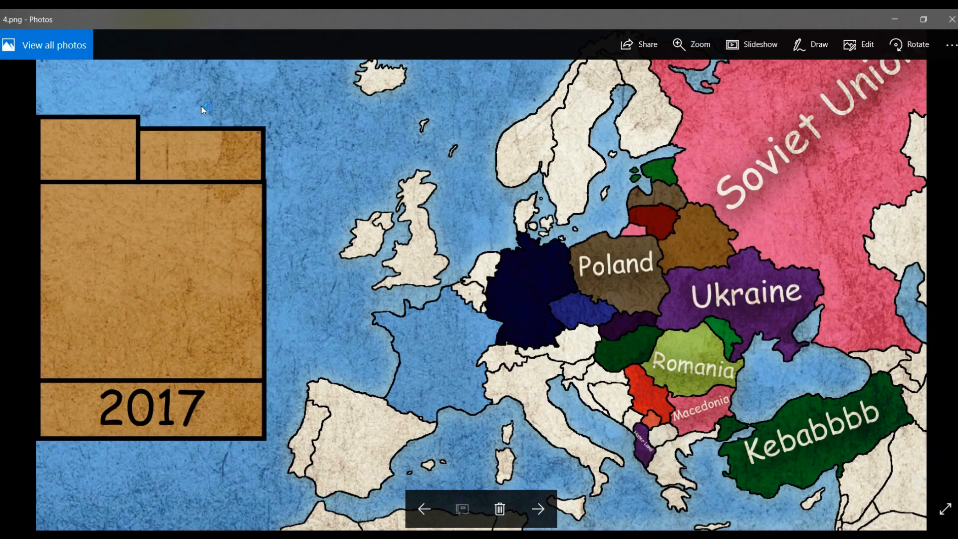
{"action": "key", "text": "Right"}
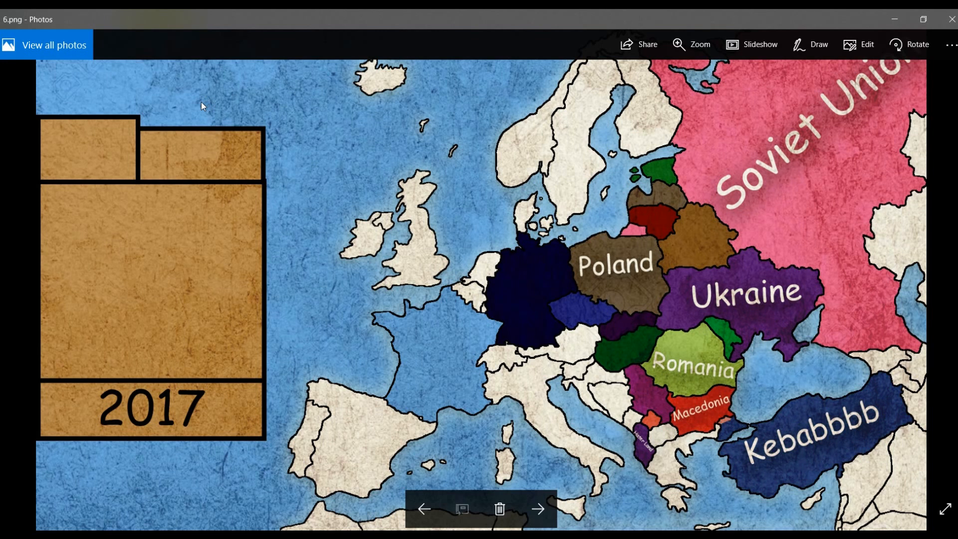
{"action": "key", "text": "Right"}
{"action": "key", "text": "Right"}
{"action": "key", "text": "Right"}
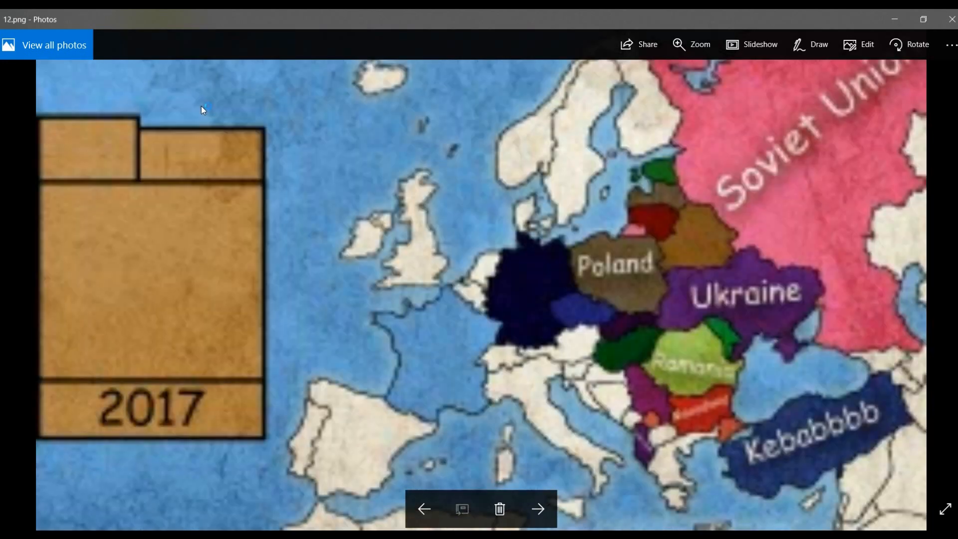
{"action": "key", "text": "Left"}
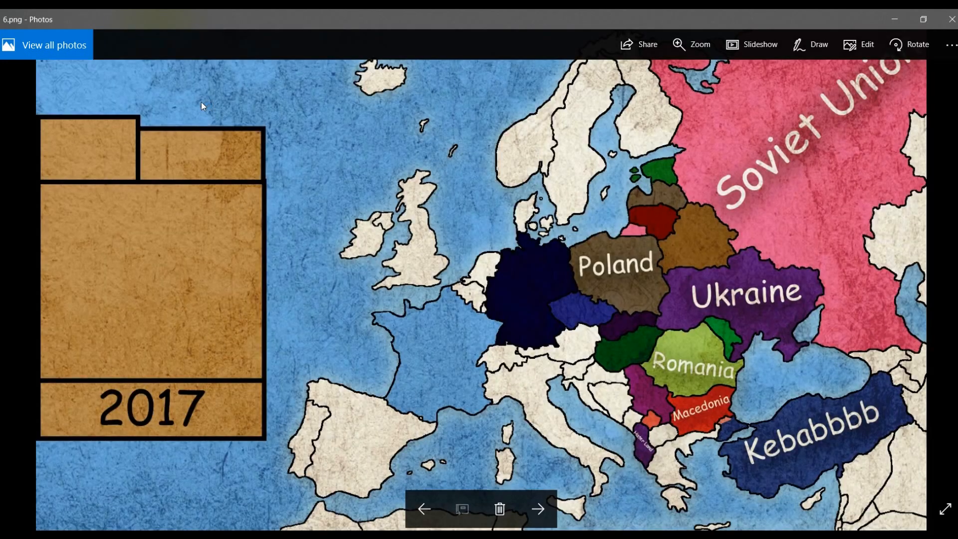
{"action": "key", "text": "Right"}
{"action": "key", "text": "Right"}
{"action": "key", "text": "Right"}
{"action": "key", "text": "Left"}
{"action": "key", "text": "Left"}
{"action": "key", "text": "Right"}
{"action": "key", "text": "Right"}
{"action": "key", "text": "Right"}
{"action": "key", "text": "Right"}
{"action": "key", "text": "Right"}
{"action": "key", "text": "Right"}
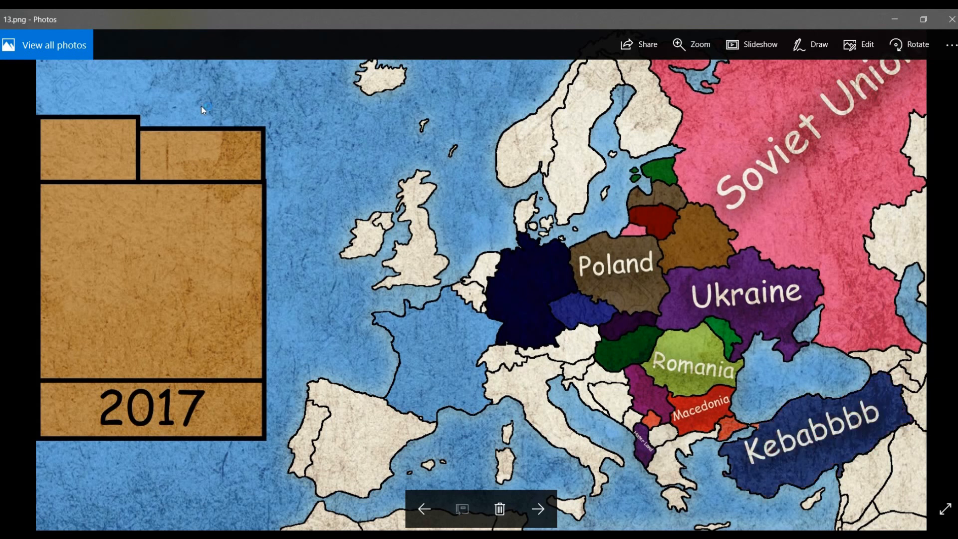
{"action": "key", "text": "Left"}
{"action": "key", "text": "Left"}
{"action": "key", "text": "Left"}
{"action": "key", "text": "Right"}
{"action": "key", "text": "Right"}
{"action": "key", "text": "Right"}
{"action": "key", "text": "Right"}
{"action": "key", "text": "Right"}
{"action": "key", "text": "Right"}
{"action": "key", "text": "Right"}
{"action": "key", "text": "Right"}
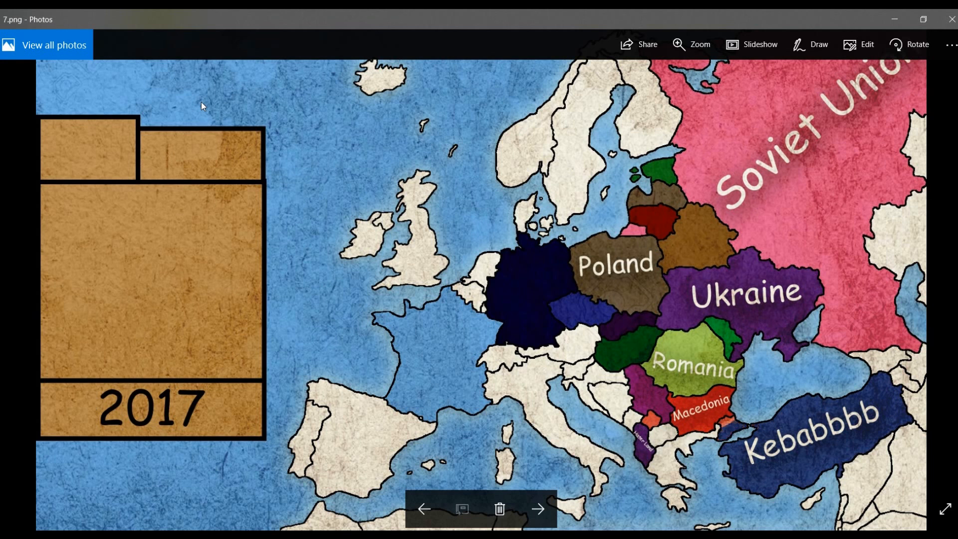
{"action": "key", "text": "Left"}
{"action": "key", "text": "Left"}
{"action": "key", "text": "Left"}
{"action": "key", "text": "Left"}
{"action": "key", "text": "Left"}
{"action": "key", "text": "Left"}
{"action": "key", "text": "Right"}
{"action": "key", "text": "Right"}
{"action": "key", "text": "Right"}
{"action": "key", "text": "Right"}
{"action": "key", "text": "Right"}
{"action": "key", "text": "Right"}
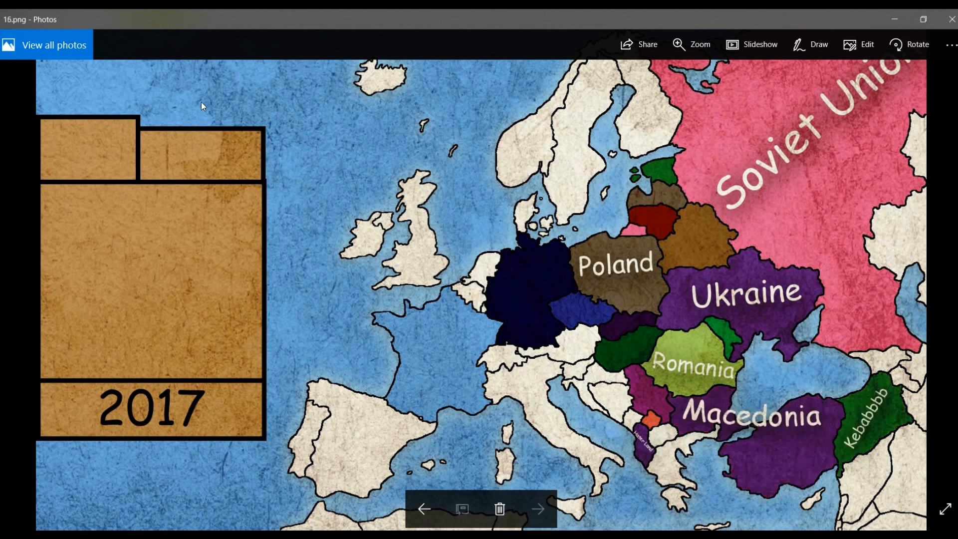
{"action": "left_click", "coordinate": [952, 19]}
{"action": "left_click", "coordinate": [361, 535]}
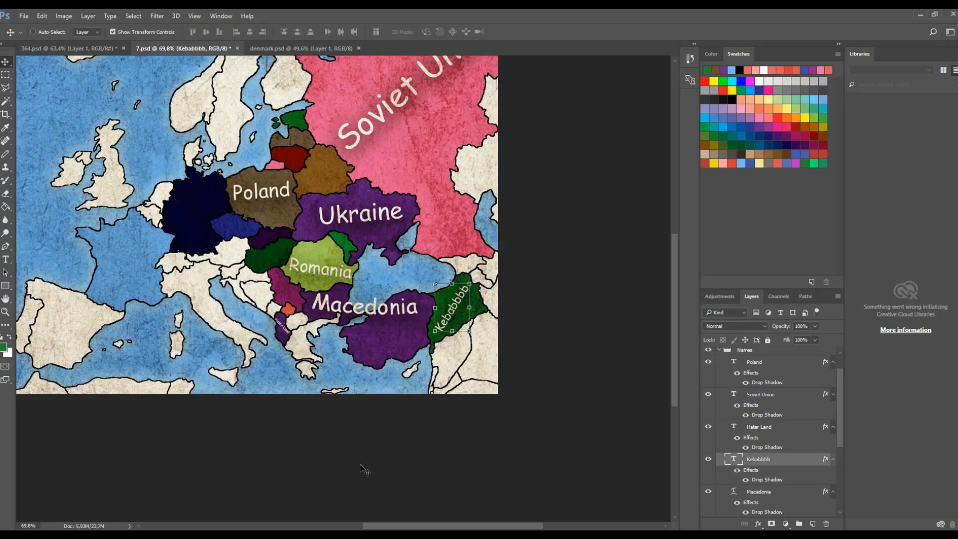
{"action": "scroll", "coordinate": [367, 411], "scroll_direction": "down", "scroll_amount": 1}
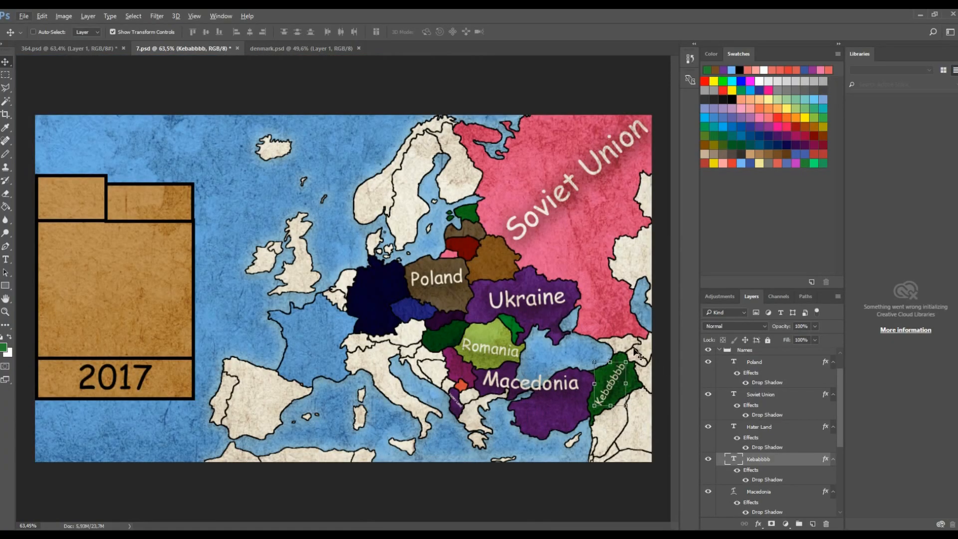
{"action": "scroll", "coordinate": [567, 371], "scroll_direction": "up", "scroll_amount": 2}
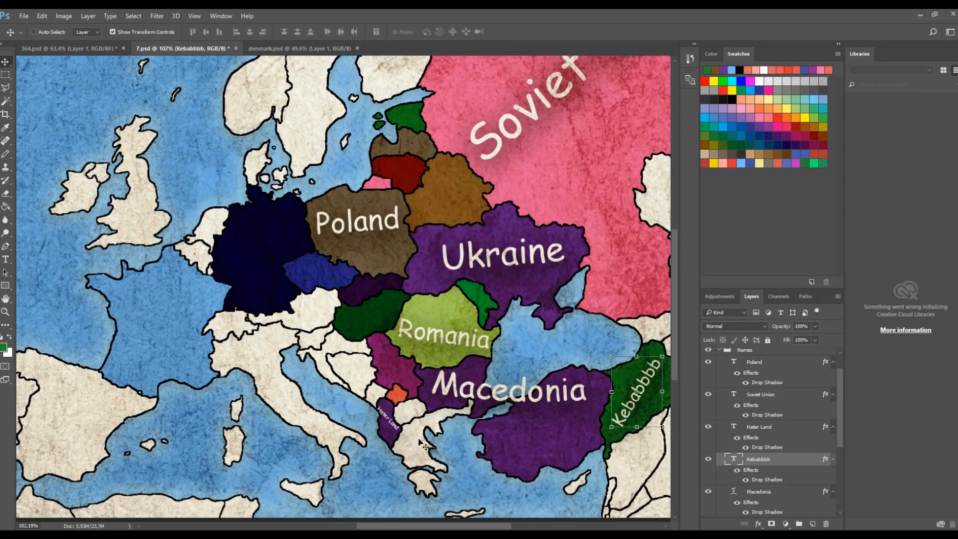
{"action": "scroll", "coordinate": [429, 427], "scroll_direction": "down", "scroll_amount": 2}
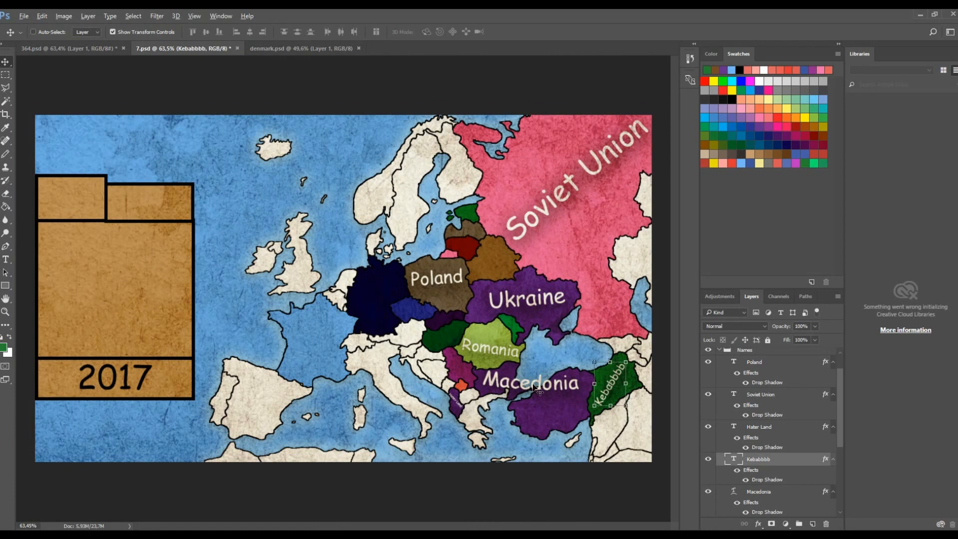
{"action": "scroll", "coordinate": [535, 387], "scroll_direction": "down", "scroll_amount": 1}
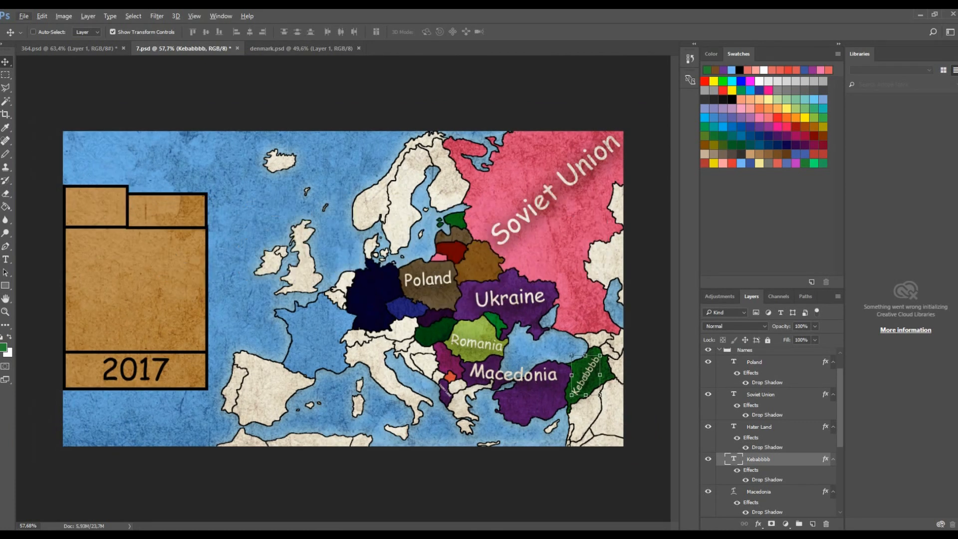
{"action": "scroll", "coordinate": [514, 344], "scroll_direction": "up", "scroll_amount": 9}
{"action": "scroll", "coordinate": [519, 345], "scroll_direction": "down", "scroll_amount": 12}
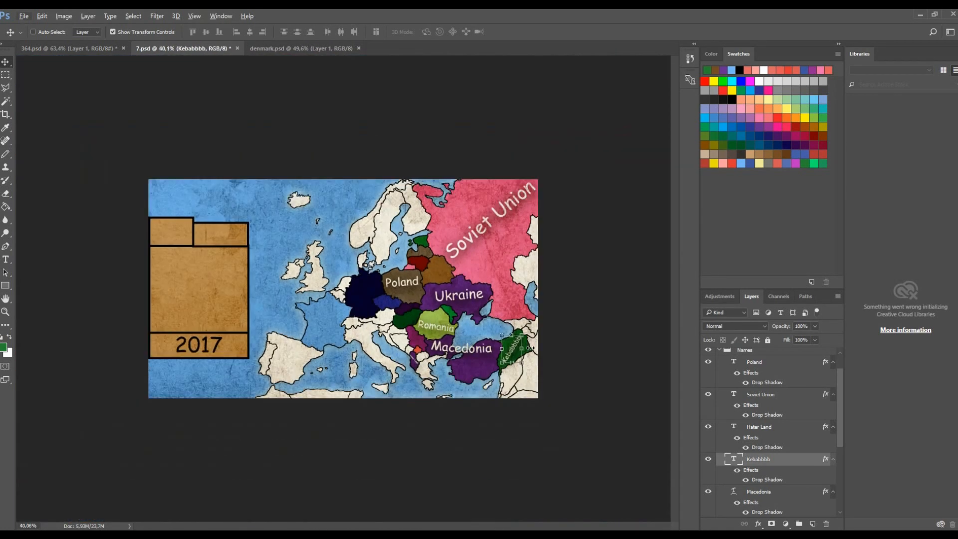
{"action": "scroll", "coordinate": [422, 184], "scroll_direction": "up", "scroll_amount": 7}
{"action": "scroll", "coordinate": [422, 185], "scroll_direction": "up", "scroll_amount": 8}
{"action": "scroll", "coordinate": [424, 189], "scroll_direction": "down", "scroll_amount": 16}
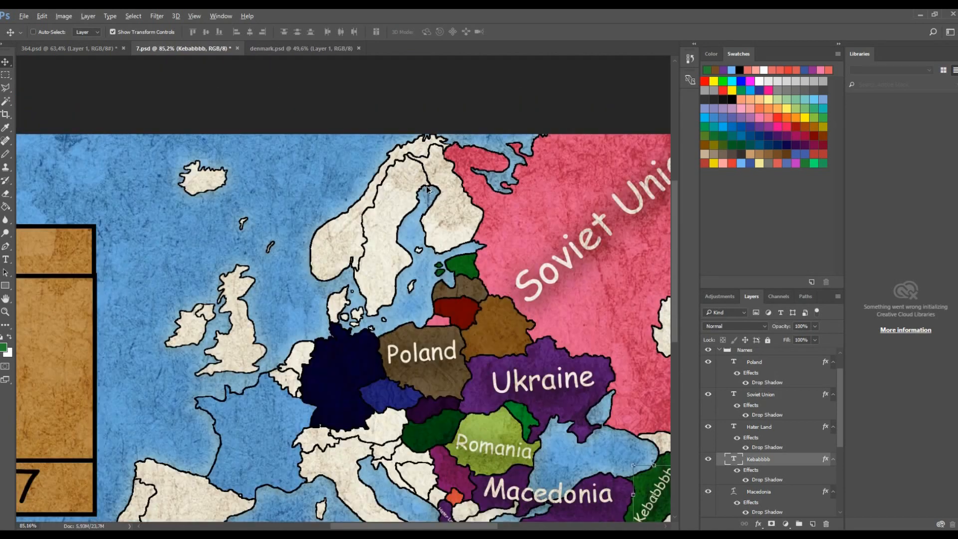
{"action": "scroll", "coordinate": [384, 254], "scroll_direction": "up", "scroll_amount": 6}
{"action": "scroll", "coordinate": [372, 338], "scroll_direction": "down", "scroll_amount": 2}
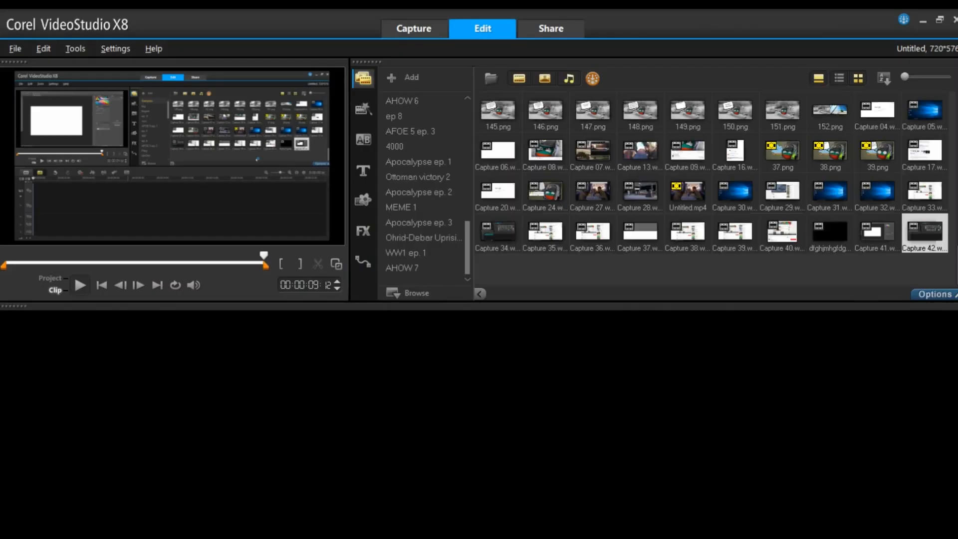
- In Corel VideoStudio X8, delete the library folder named fag
{"action": "scroll", "coordinate": [417, 219], "scroll_direction": "up", "scroll_amount": 6}
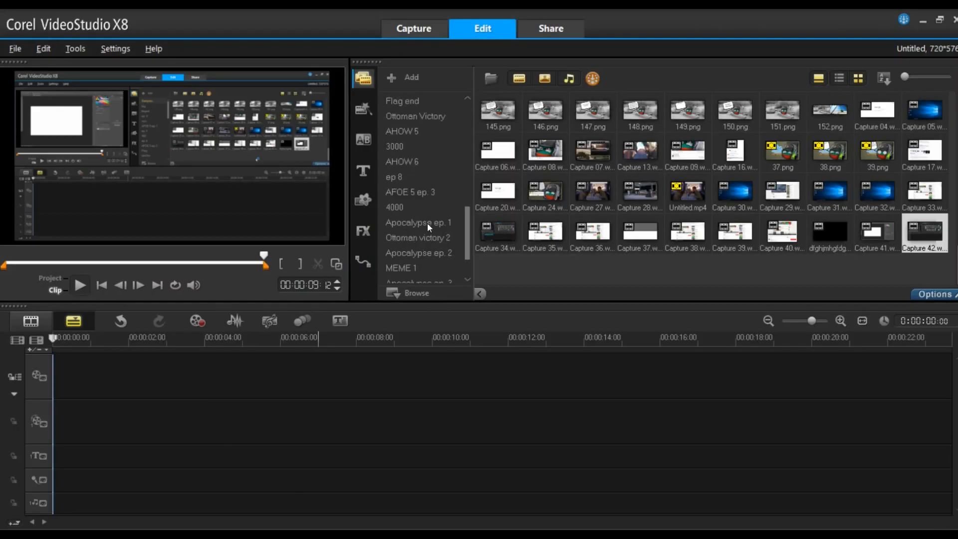
{"action": "left_click", "coordinate": [410, 81]}
{"action": "left_click", "coordinate": [546, 225]}
{"action": "scroll", "coordinate": [456, 160], "scroll_direction": "up", "scroll_amount": 2}
{"action": "left_click", "coordinate": [412, 119]}
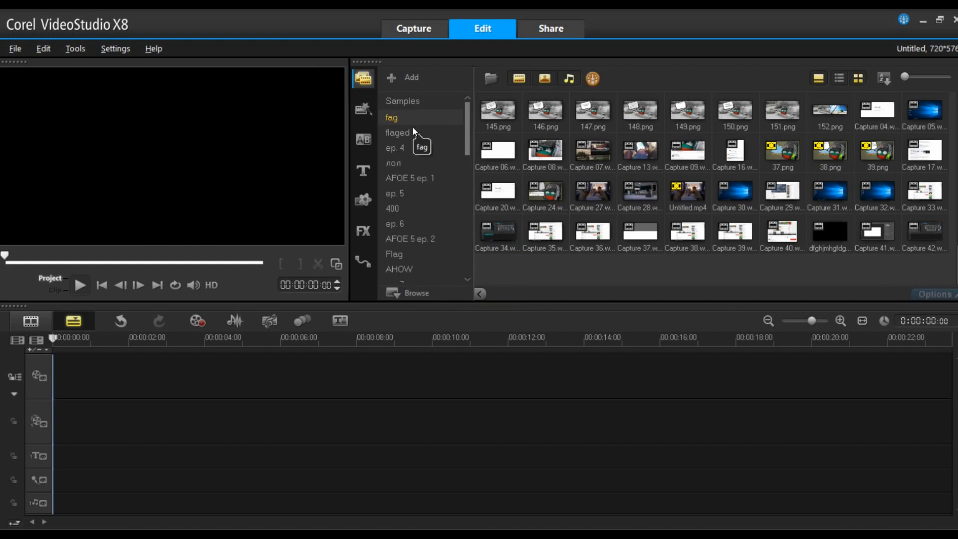
{"action": "right_click", "coordinate": [431, 122]}
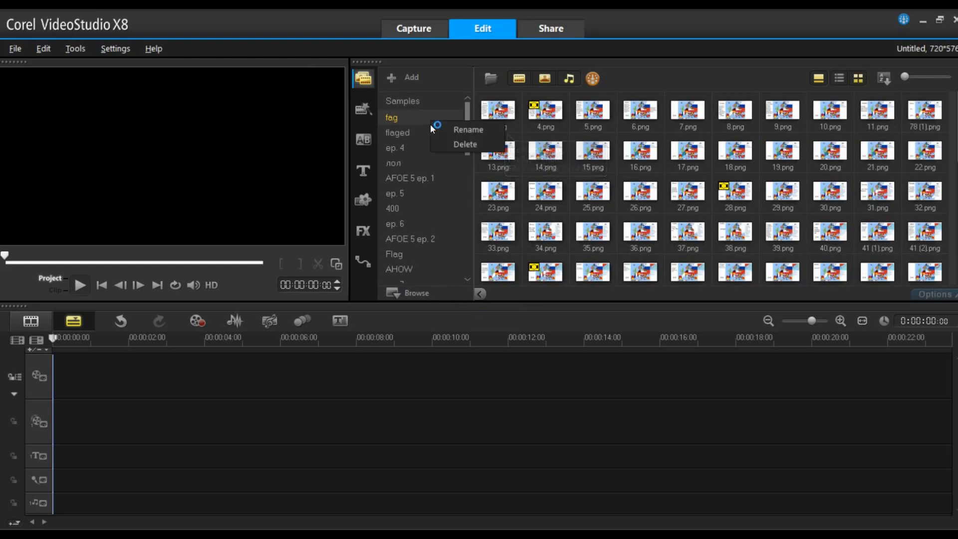
{"action": "left_click", "coordinate": [455, 143]}
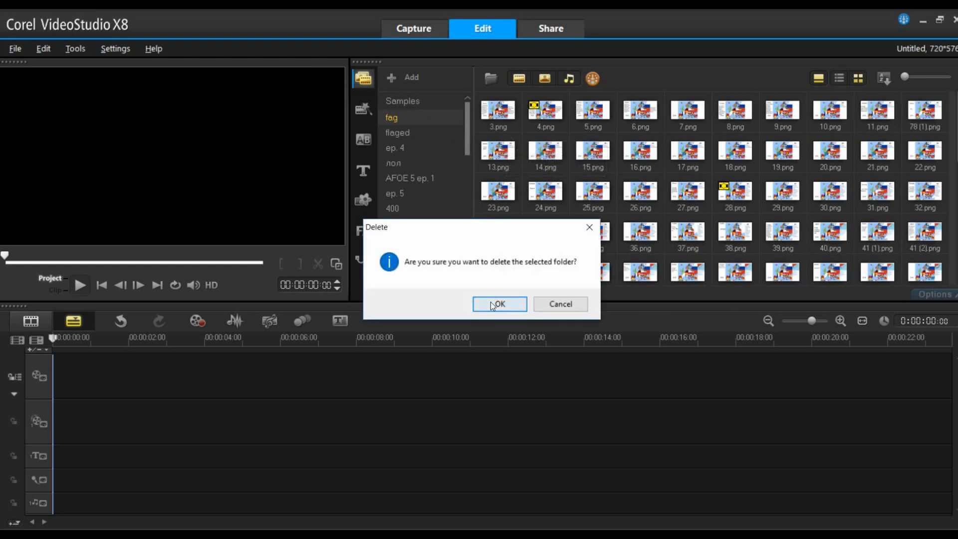
{"action": "left_click", "coordinate": [494, 303]}
- Add a new library folder and start entering its name
{"action": "left_click", "coordinate": [405, 78]}
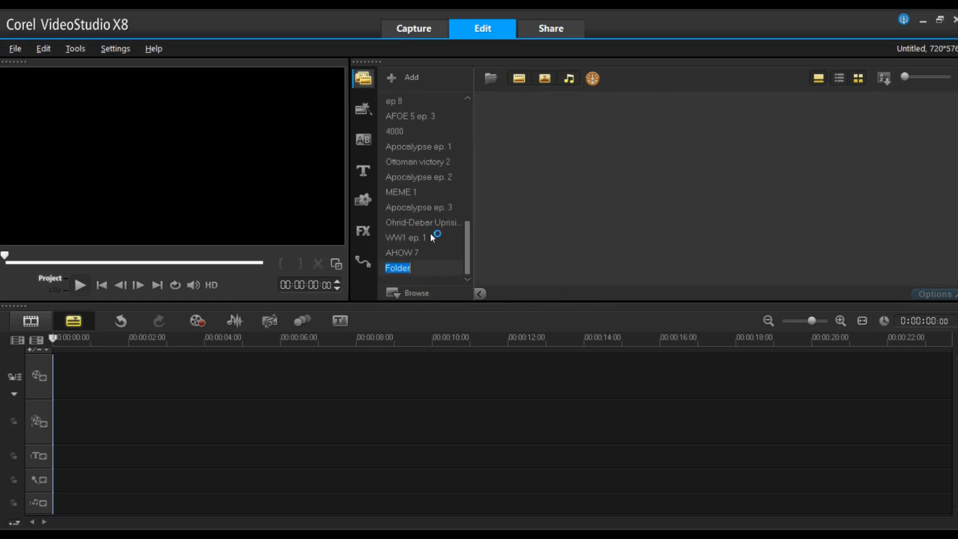
{"action": "type", "text": "True series"}
- Open the media import dialog and browse to the ep. 1 folder inside Photoshop > Series 6
{"action": "left_click", "coordinate": [490, 84]}
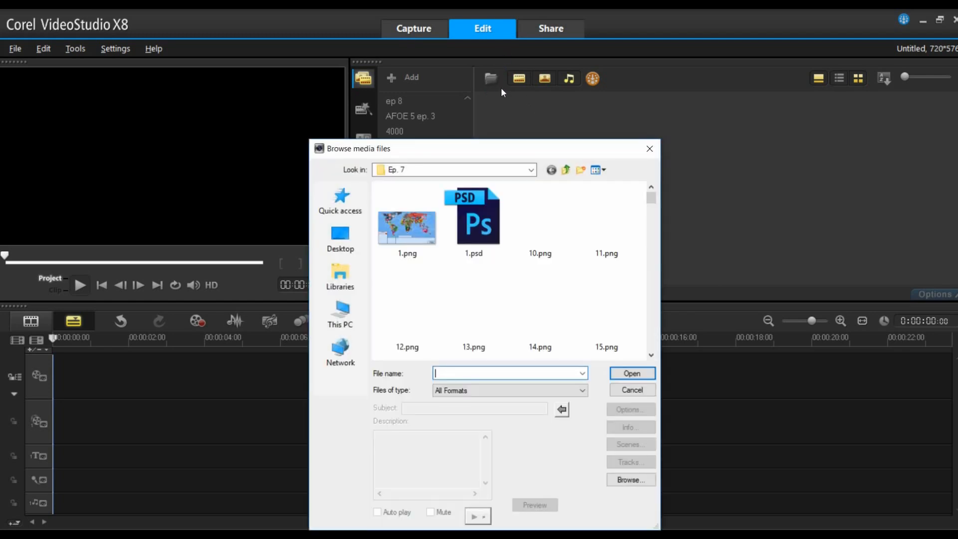
{"action": "left_click", "coordinate": [525, 173]}
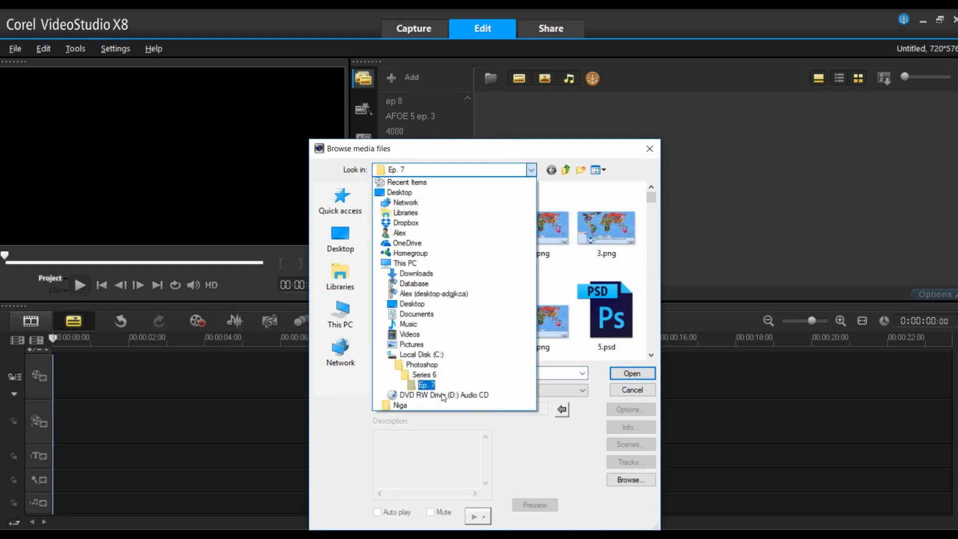
{"action": "left_click", "coordinate": [424, 374]}
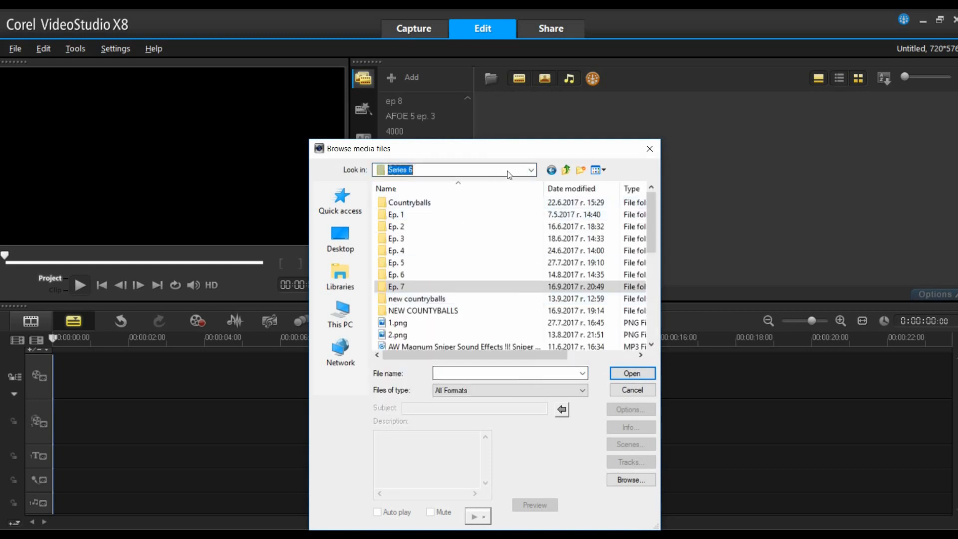
{"action": "left_click", "coordinate": [530, 170]}
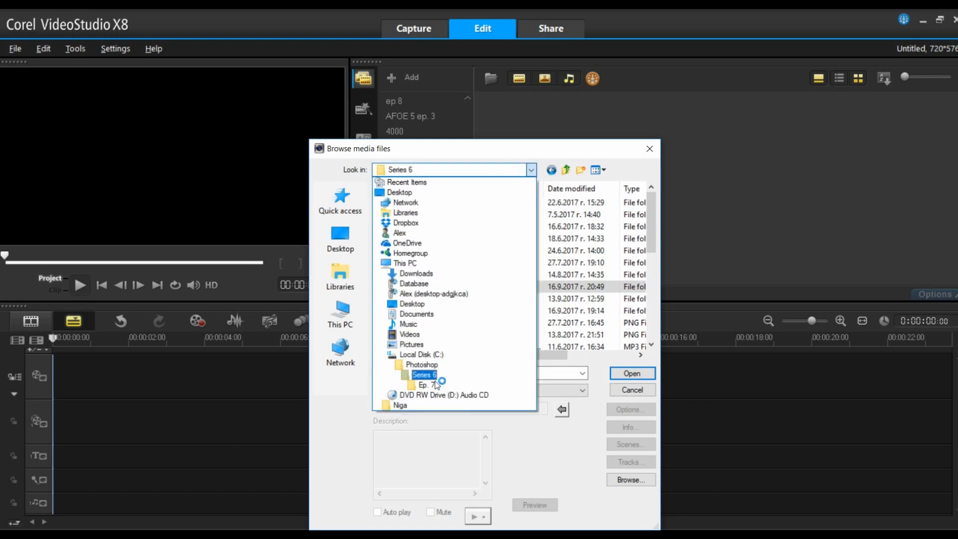
{"action": "left_click", "coordinate": [421, 364]}
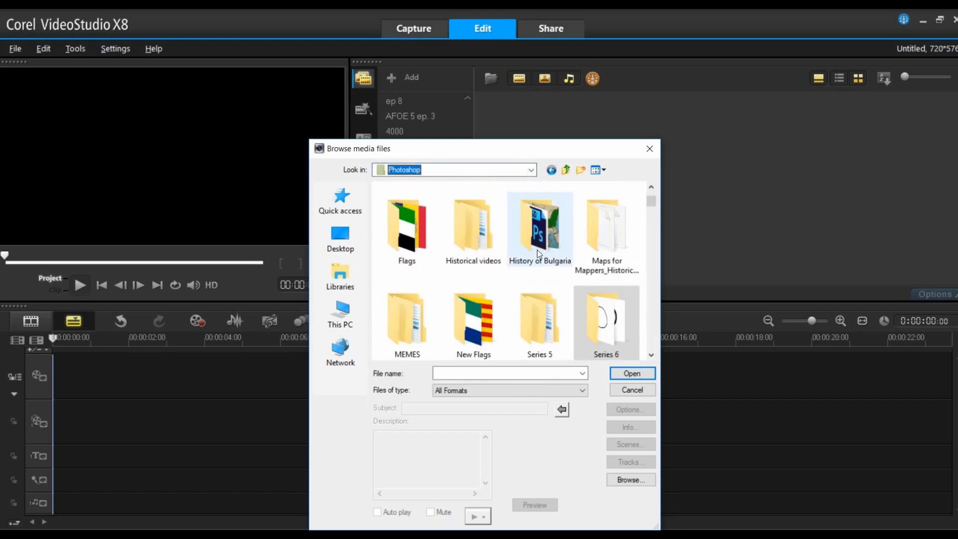
{"action": "scroll", "coordinate": [538, 253], "scroll_direction": "down", "scroll_amount": 3}
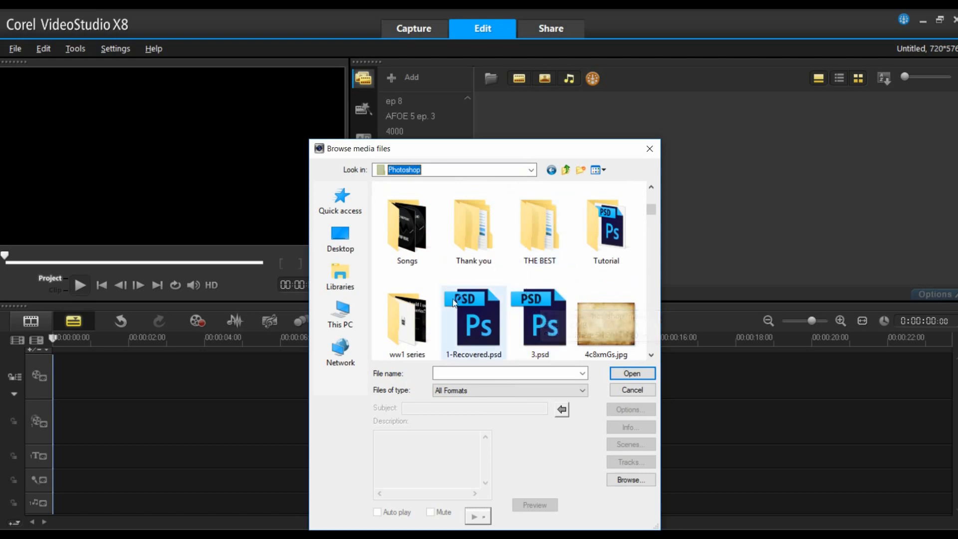
{"action": "scroll", "coordinate": [454, 302], "scroll_direction": "down", "scroll_amount": 1}
{"action": "scroll", "coordinate": [469, 319], "scroll_direction": "up", "scroll_amount": 3}
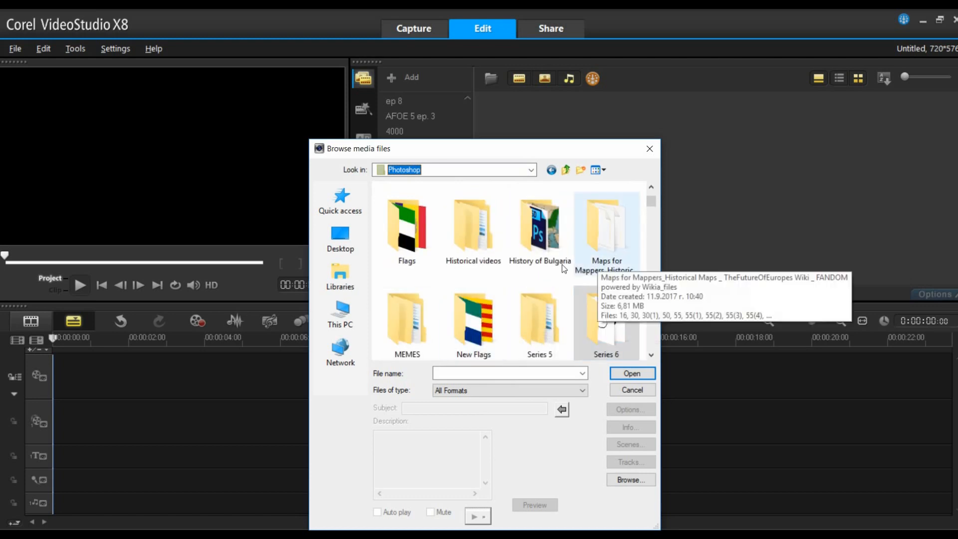
{"action": "scroll", "coordinate": [489, 270], "scroll_direction": "down", "scroll_amount": 1}
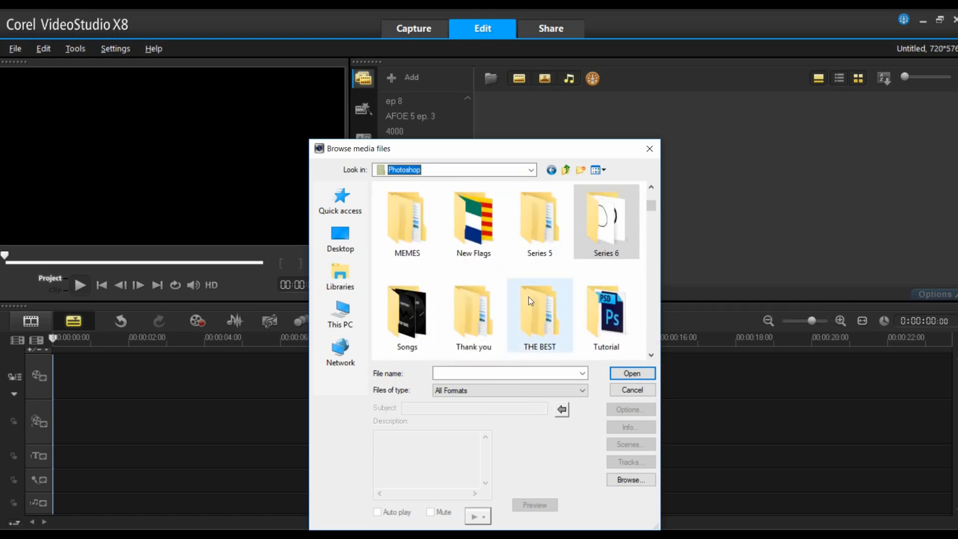
{"action": "double_click", "coordinate": [606, 314]}
{"action": "double_click", "coordinate": [396, 224]}
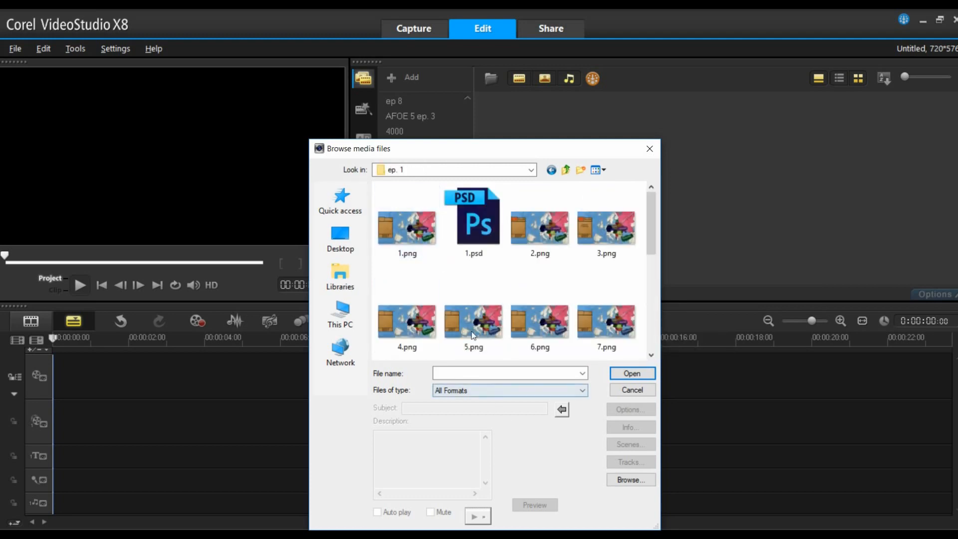
- Filter the file type to Portable Network Graphics and import frames 1.png through 16.png into the library folder
{"action": "scroll", "coordinate": [473, 335], "scroll_direction": "down", "scroll_amount": 5}
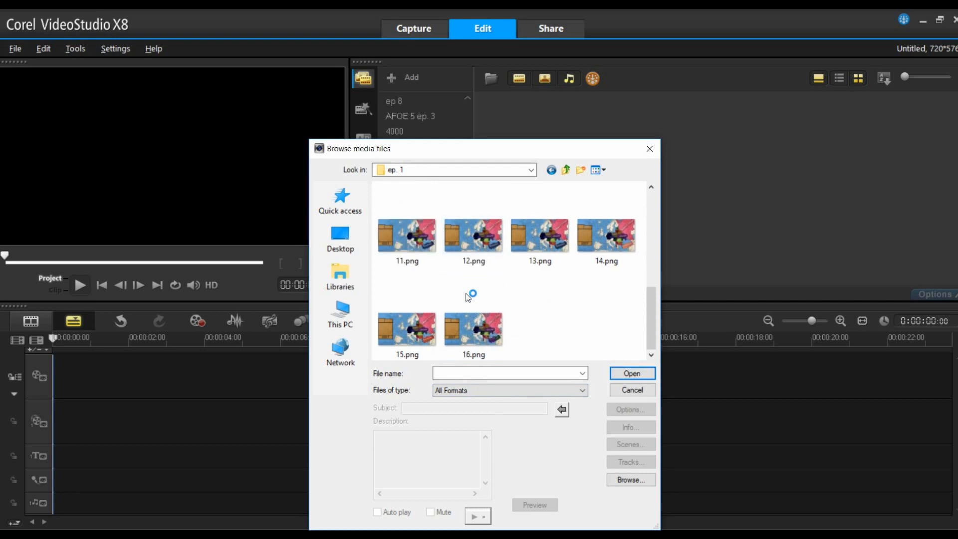
{"action": "scroll", "coordinate": [468, 297], "scroll_direction": "up", "scroll_amount": 5}
{"action": "left_click", "coordinate": [449, 390]}
{"action": "scroll", "coordinate": [506, 298], "scroll_direction": "down", "scroll_amount": 12}
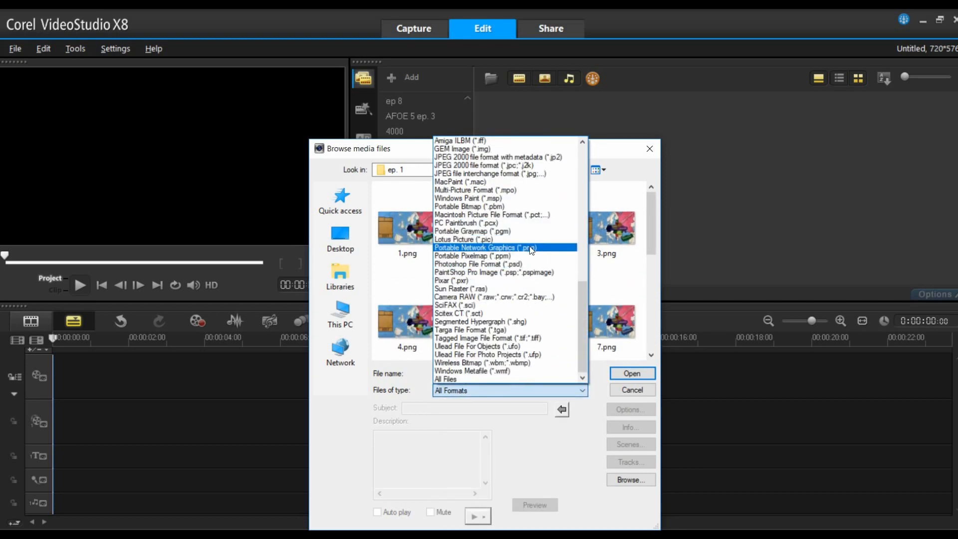
{"action": "left_click", "coordinate": [532, 248]}
{"action": "left_click", "coordinate": [429, 250]}
{"action": "scroll", "coordinate": [469, 280], "scroll_direction": "down", "scroll_amount": 2}
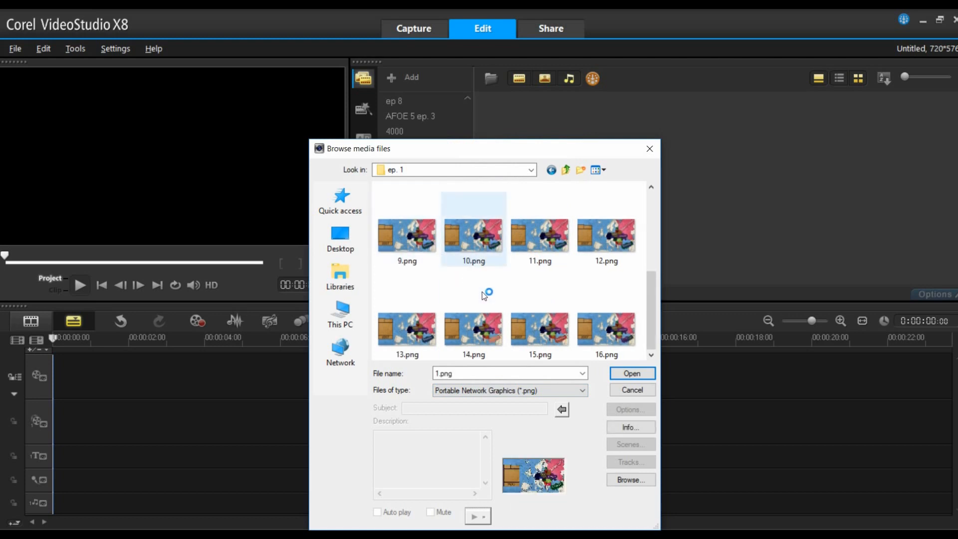
{"action": "left_click", "coordinate": [591, 334], "text": "shift"}
{"action": "left_click", "coordinate": [622, 374]}
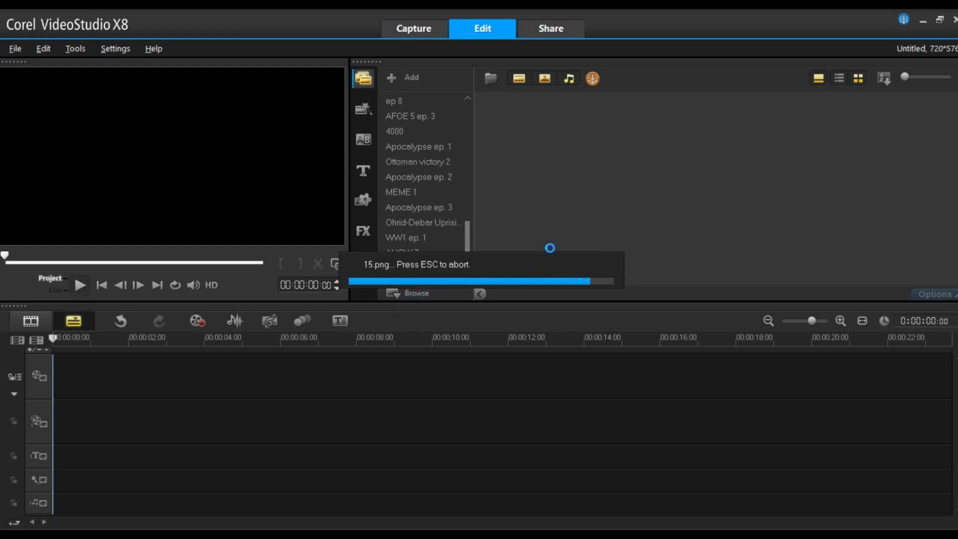
- Copy the imported frames and paste them onto the video track of the timeline
{"action": "right_click", "coordinate": [490, 116]}
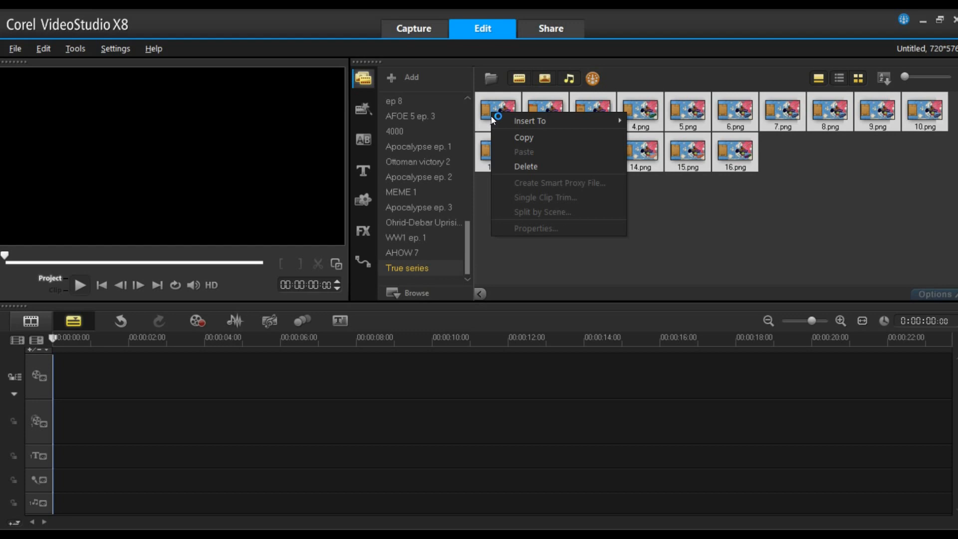
{"action": "left_click", "coordinate": [529, 139]}
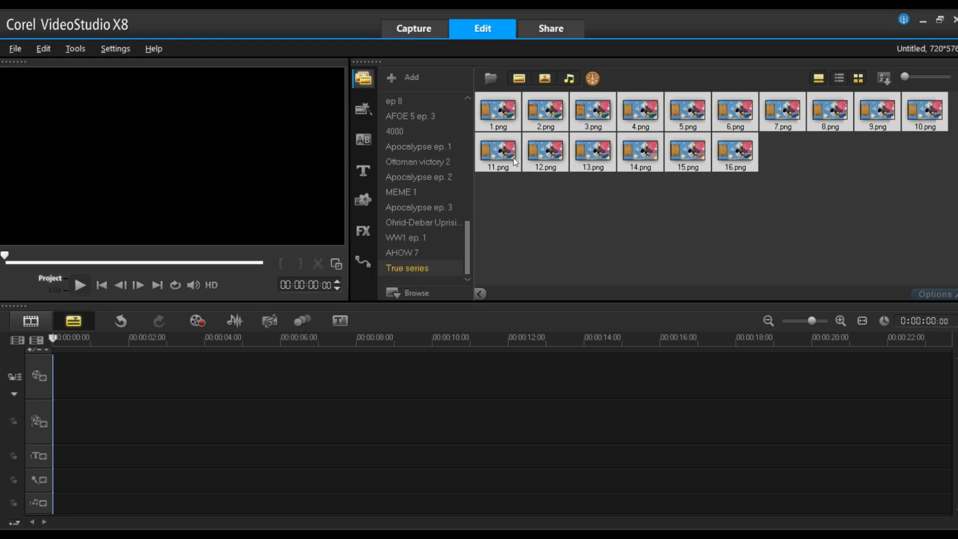
{"action": "left_click", "coordinate": [184, 379]}
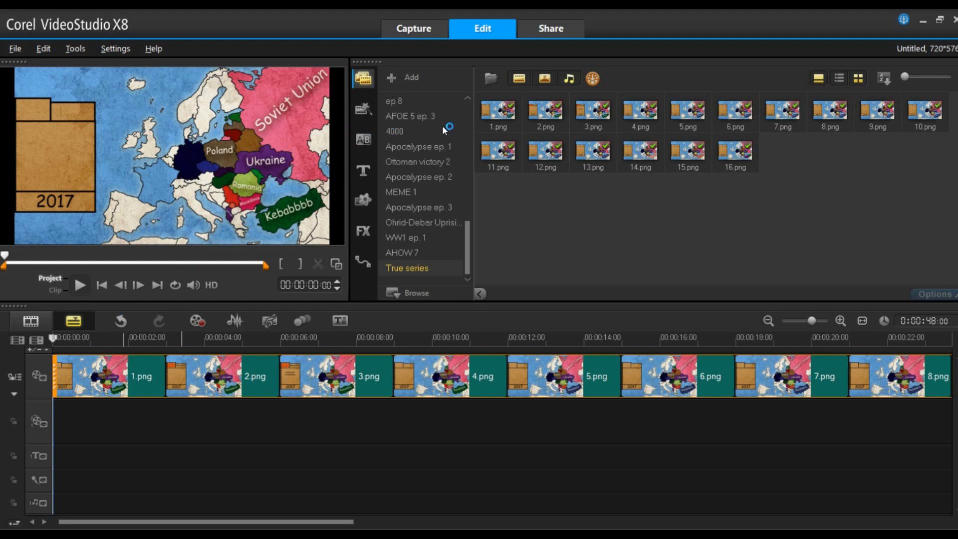
- Add the 1(4).png disclaimer image from another library folder to the start of the video track
{"action": "scroll", "coordinate": [433, 240], "scroll_direction": "up", "scroll_amount": 8}
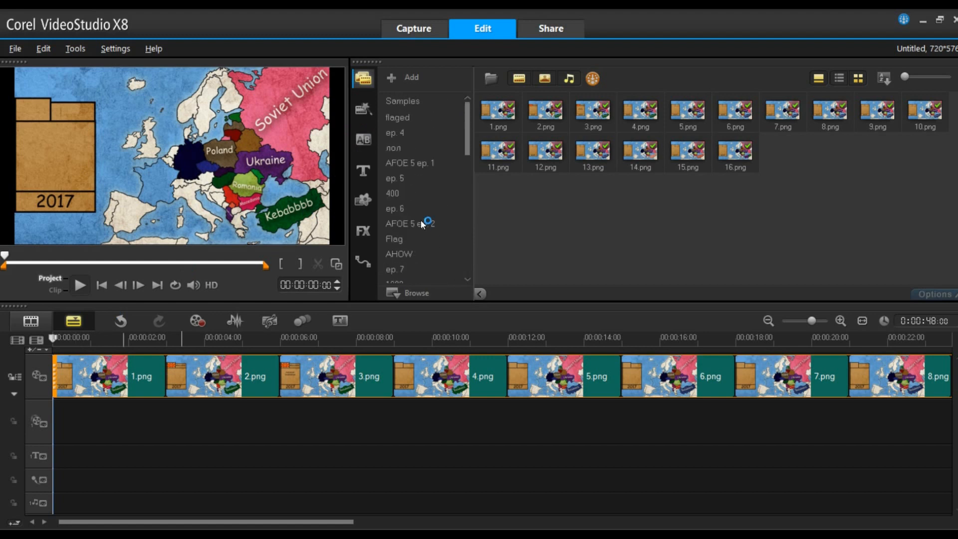
{"action": "left_click", "coordinate": [421, 166]}
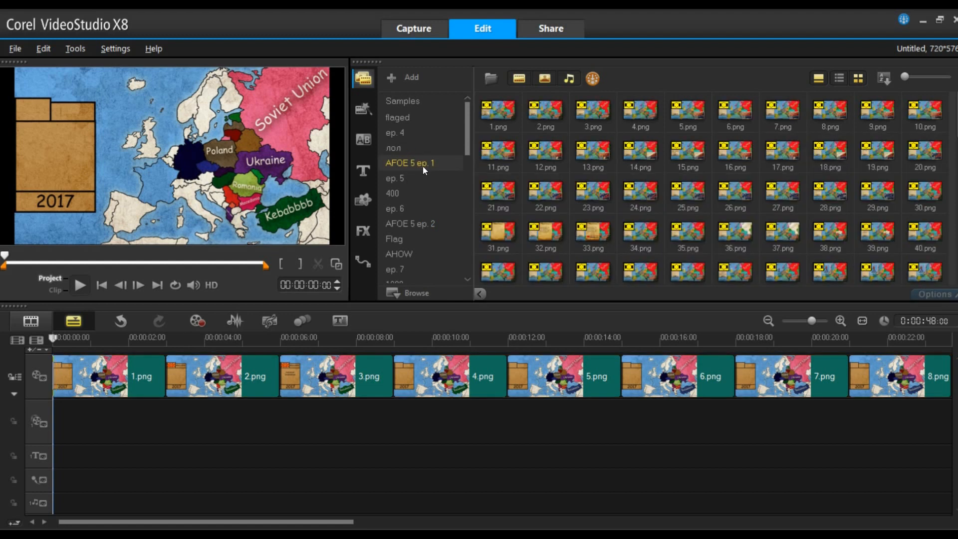
{"action": "left_click", "coordinate": [430, 219]}
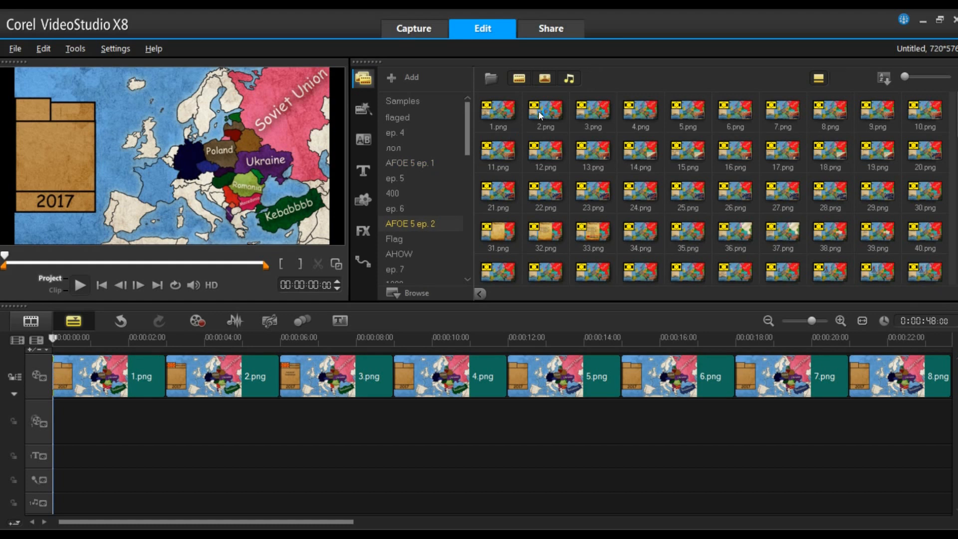
{"action": "left_click_drag", "start_coordinate": [642, 117], "coordinate": [79, 381]}
- Browse the library folders and show the full list of transitions
{"action": "left_click", "coordinate": [403, 101]}
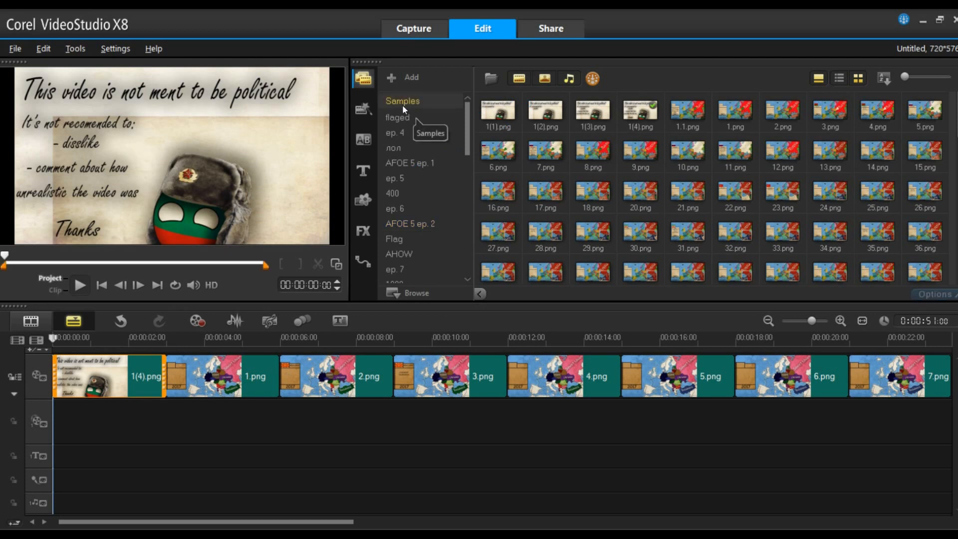
{"action": "scroll", "coordinate": [420, 265], "scroll_direction": "down", "scroll_amount": 10}
{"action": "left_click", "coordinate": [422, 269]}
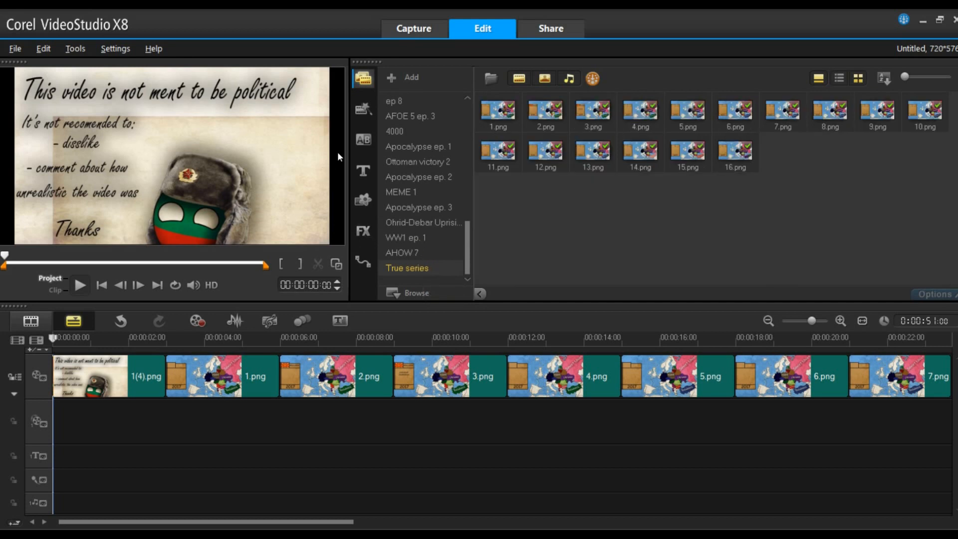
{"action": "left_click", "coordinate": [364, 140]}
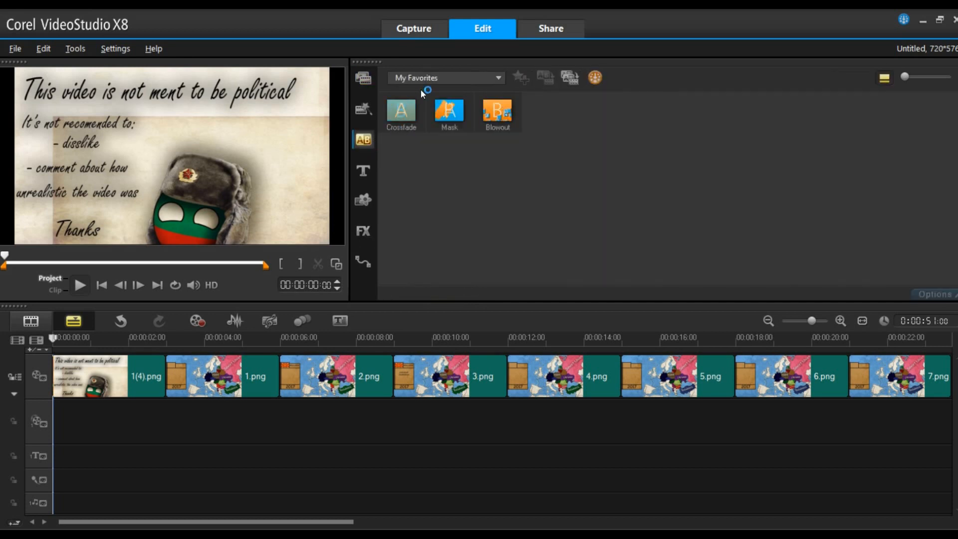
{"action": "left_click", "coordinate": [424, 79]}
{"action": "left_click", "coordinate": [431, 107]}
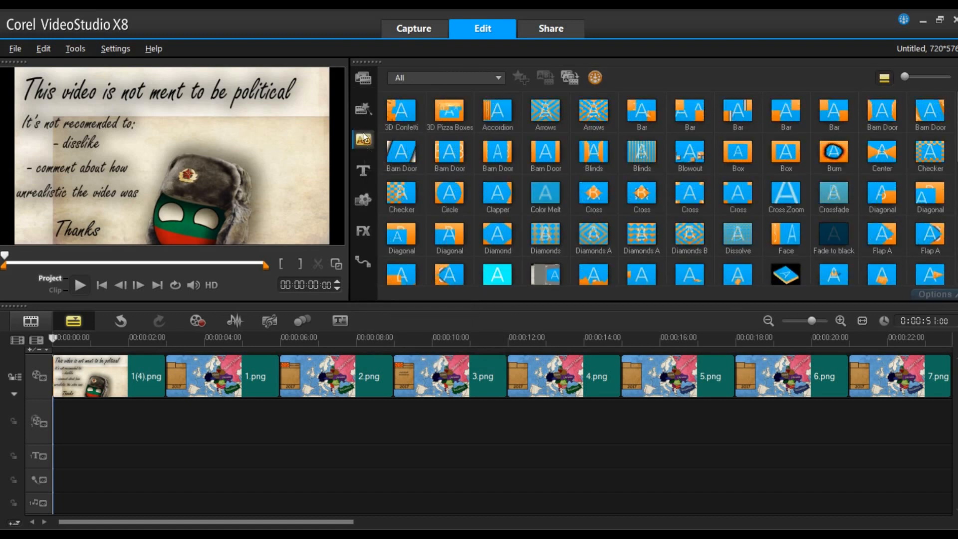
- Place Crossfade transitions from My Favorites between the first several map frames on the timeline
{"action": "left_click", "coordinate": [261, 377]}
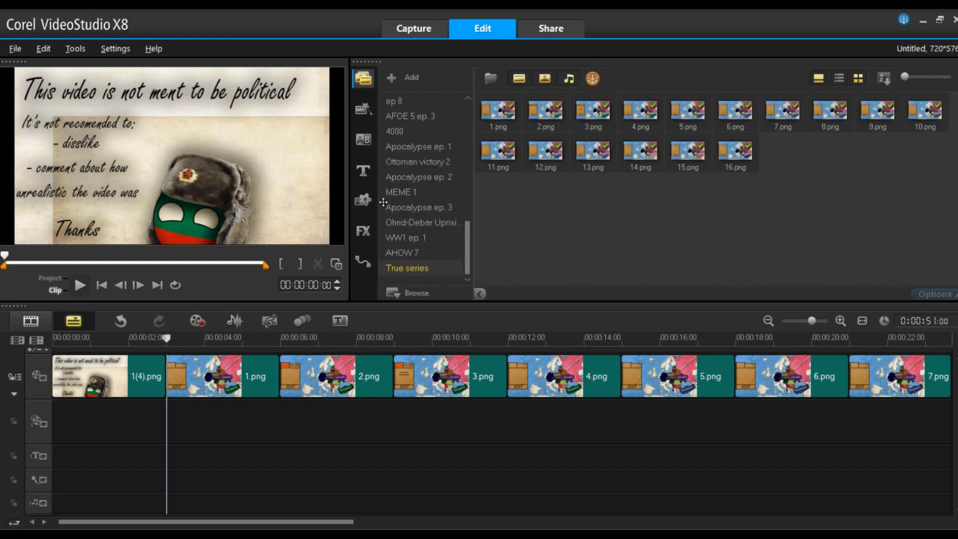
{"action": "left_click", "coordinate": [366, 147]}
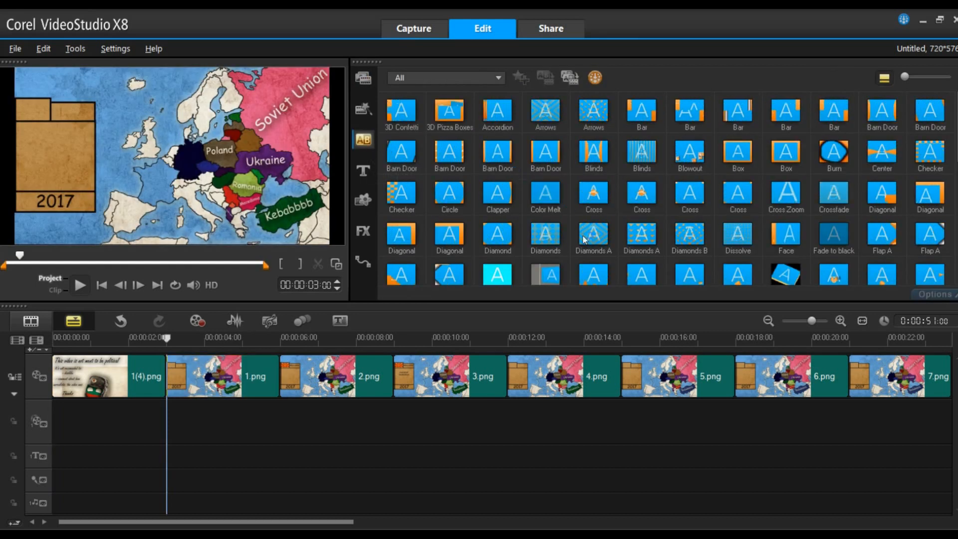
{"action": "left_click", "coordinate": [824, 204]}
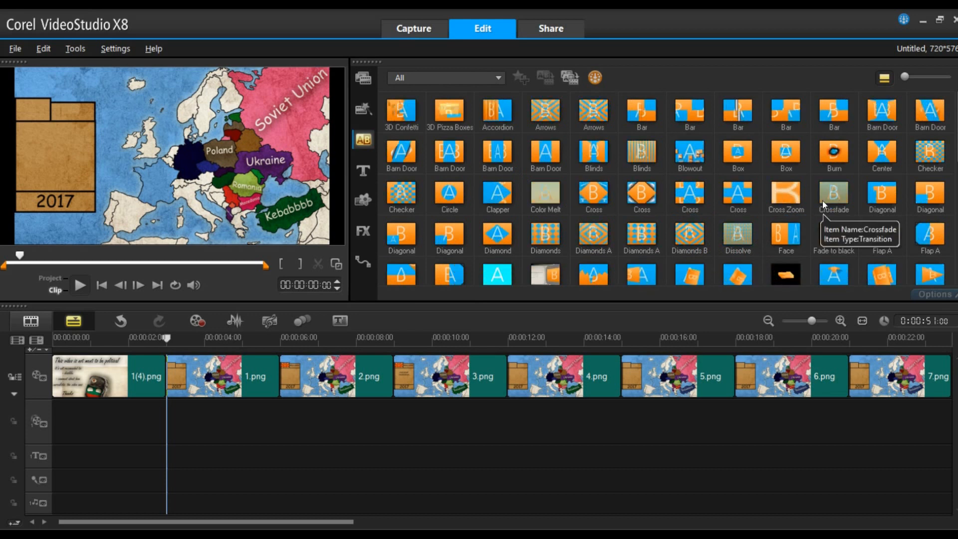
{"action": "left_click", "coordinate": [838, 199]}
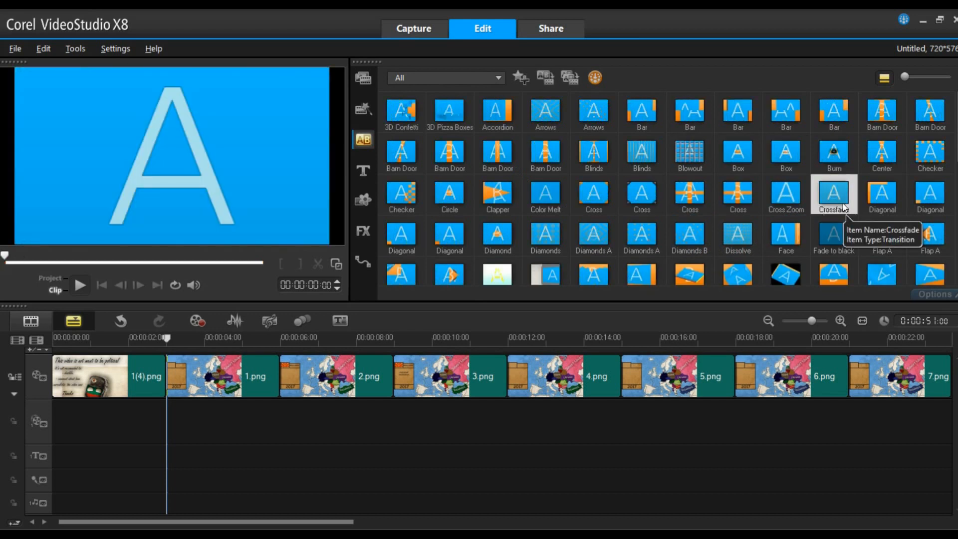
{"action": "right_click", "coordinate": [840, 205]}
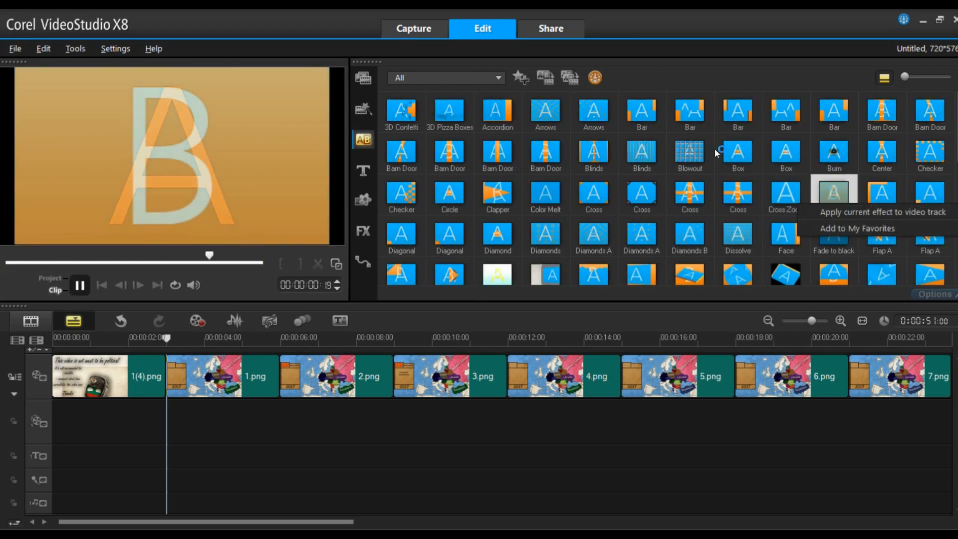
{"action": "left_click", "coordinate": [497, 77]}
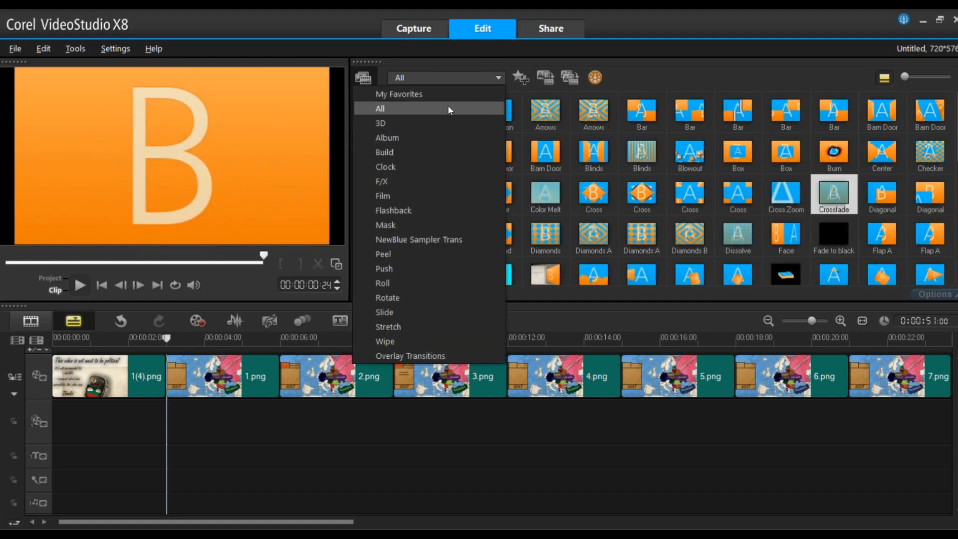
{"action": "left_click", "coordinate": [444, 93]}
{"action": "left_click_drag", "start_coordinate": [409, 117], "coordinate": [301, 375]}
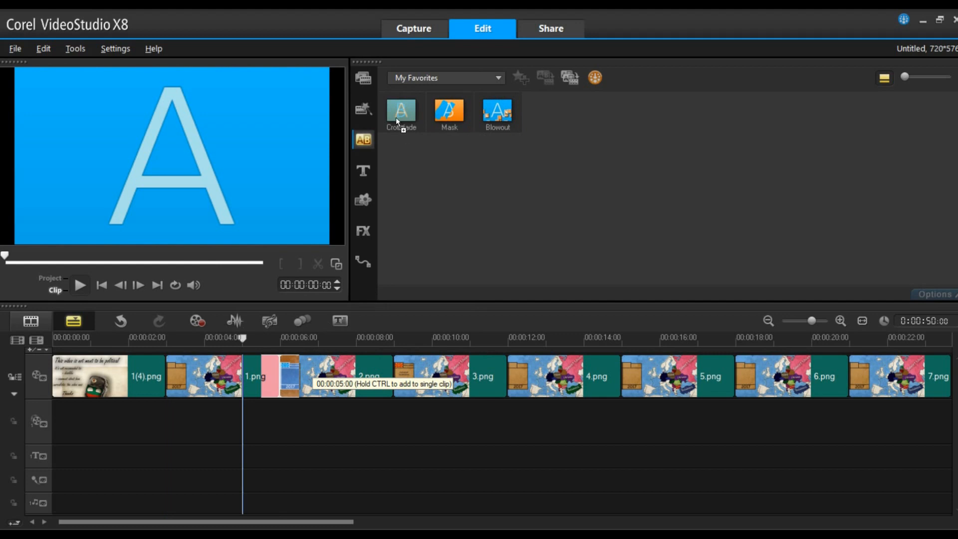
{"action": "left_click_drag", "start_coordinate": [397, 118], "coordinate": [414, 378]}
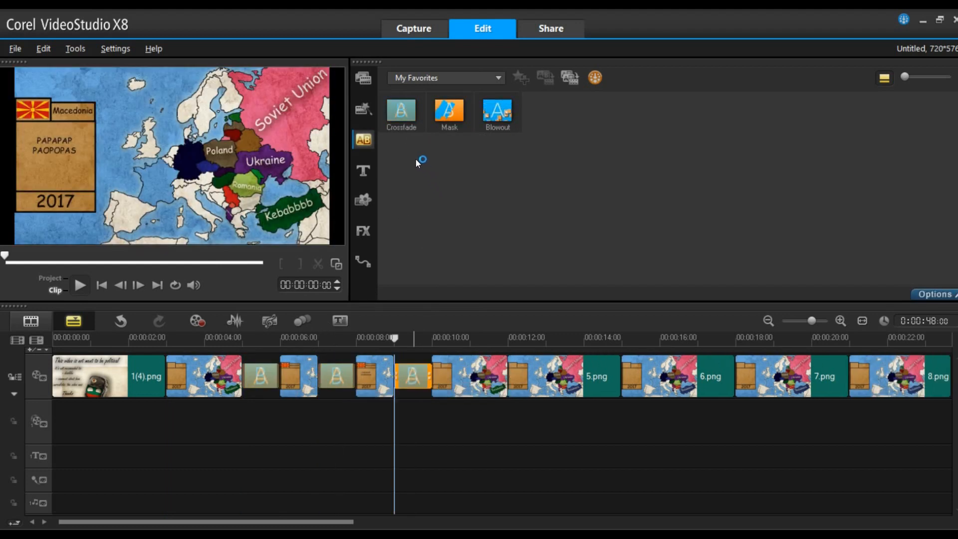
{"action": "left_click_drag", "start_coordinate": [401, 111], "coordinate": [512, 365]}
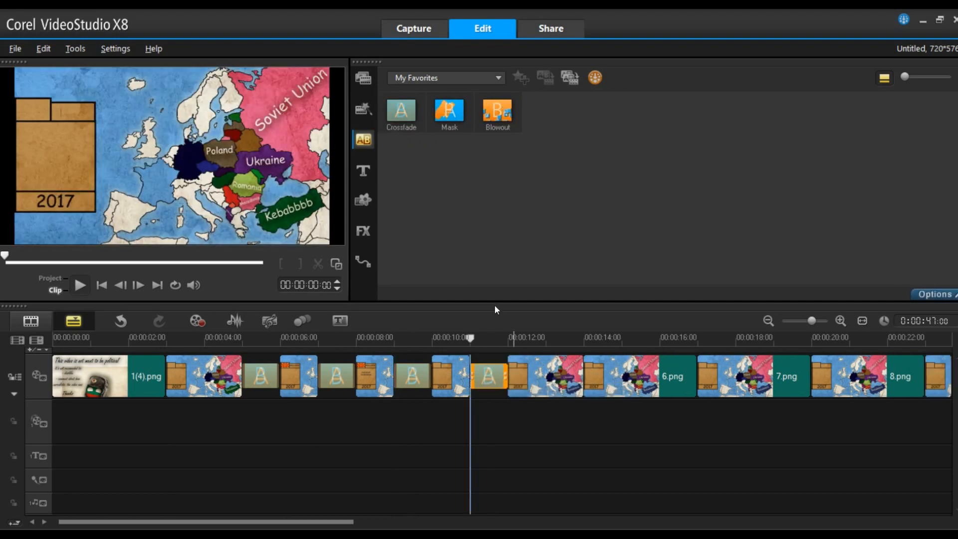
- Add another Crossfade transition near the end of the frame sequence on the timeline
{"action": "left_click_drag", "start_coordinate": [329, 523], "coordinate": [605, 526]}
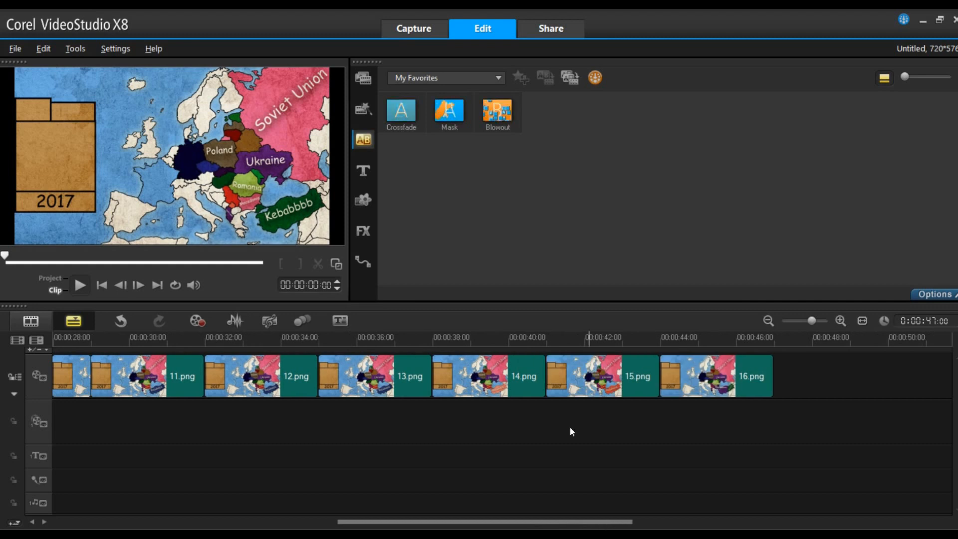
{"action": "left_click_drag", "start_coordinate": [401, 110], "coordinate": [673, 373]}
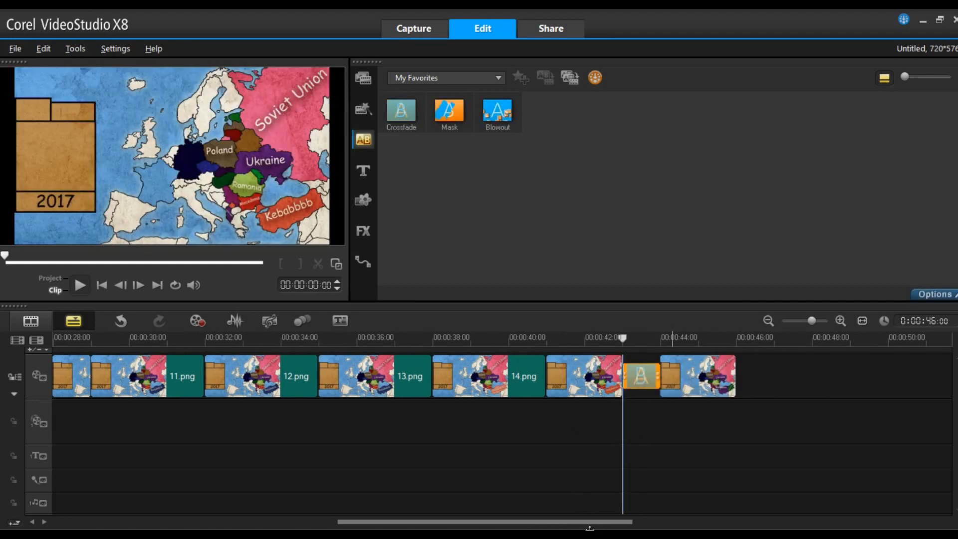
{"action": "left_click_drag", "start_coordinate": [589, 528], "coordinate": [308, 525]}
- Inspect the durations of a frame clip and a transition, then play back the timeline preview
{"action": "left_click", "coordinate": [231, 390]}
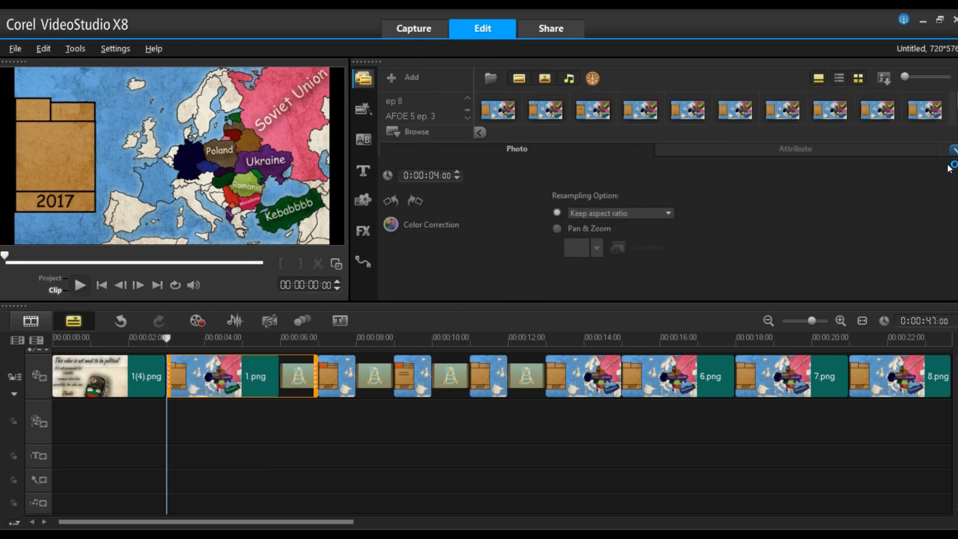
{"action": "left_click", "coordinate": [954, 150]}
{"action": "double_click", "coordinate": [349, 381]}
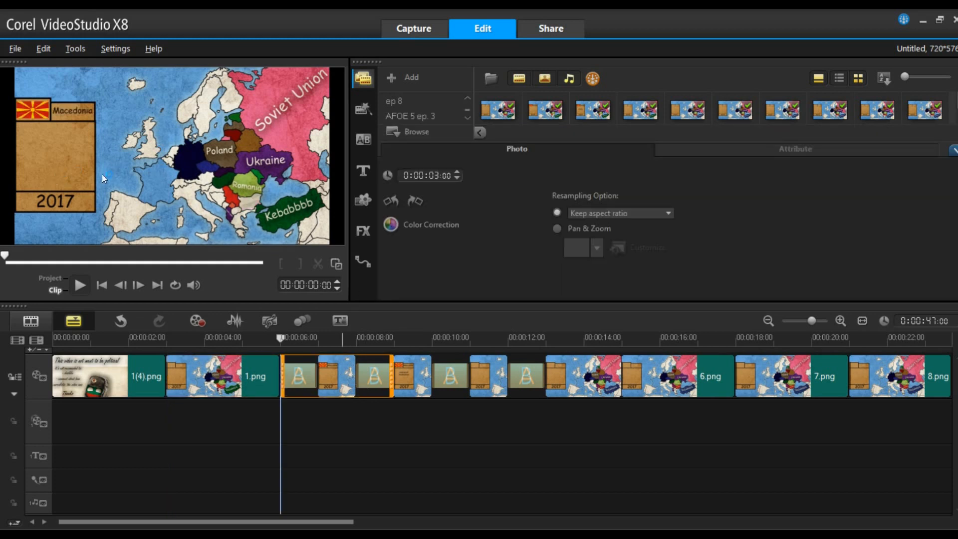
{"action": "key", "text": "Right"}
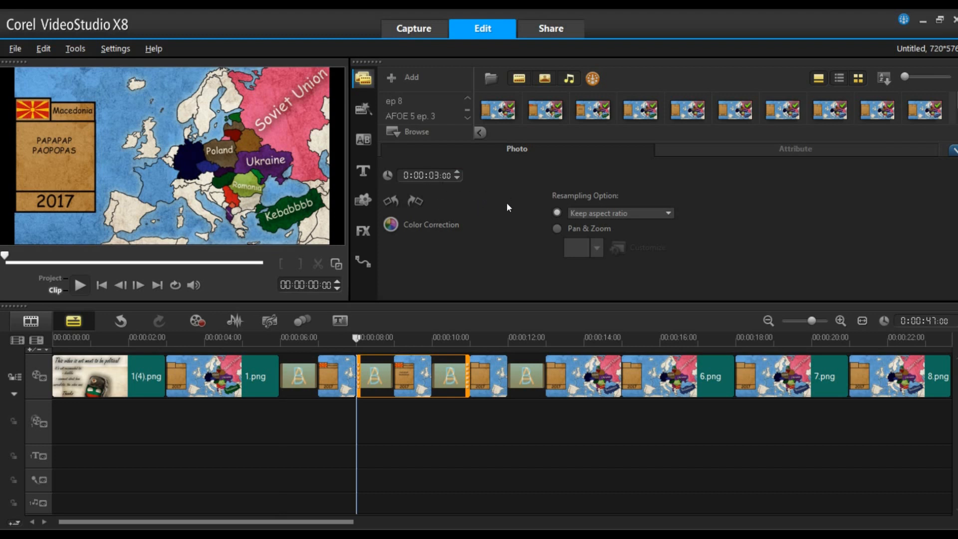
{"action": "left_click_drag", "start_coordinate": [356, 338], "coordinate": [275, 337]}
{"action": "left_click", "coordinate": [78, 285]}
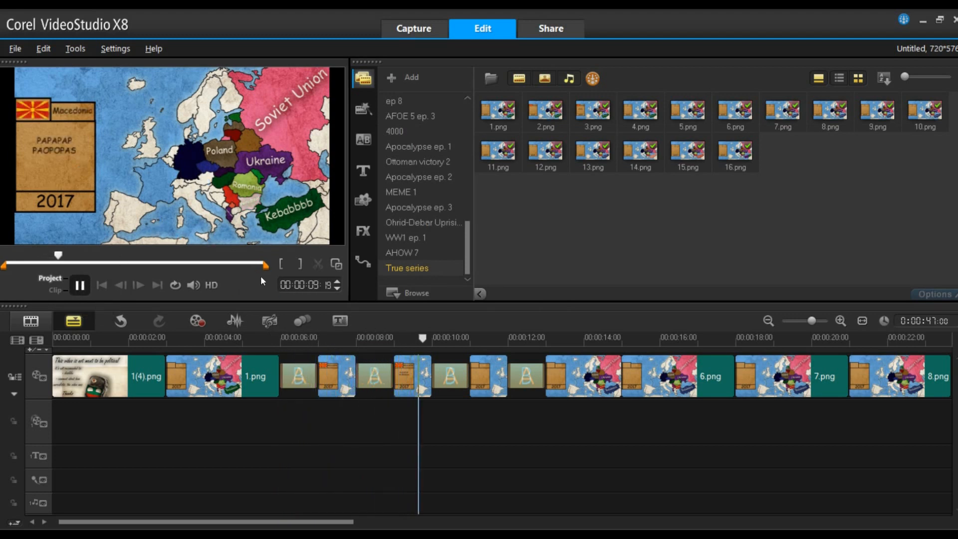
- Play back and pause the timeline preview of the map animation
{"action": "left_click", "coordinate": [80, 285]}
{"action": "key", "text": "space"}
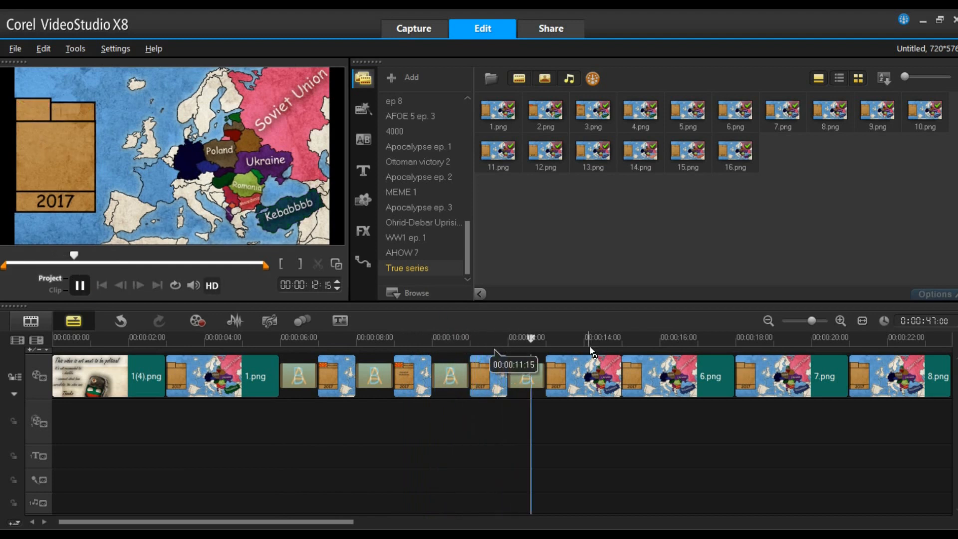
{"action": "key", "text": "space"}
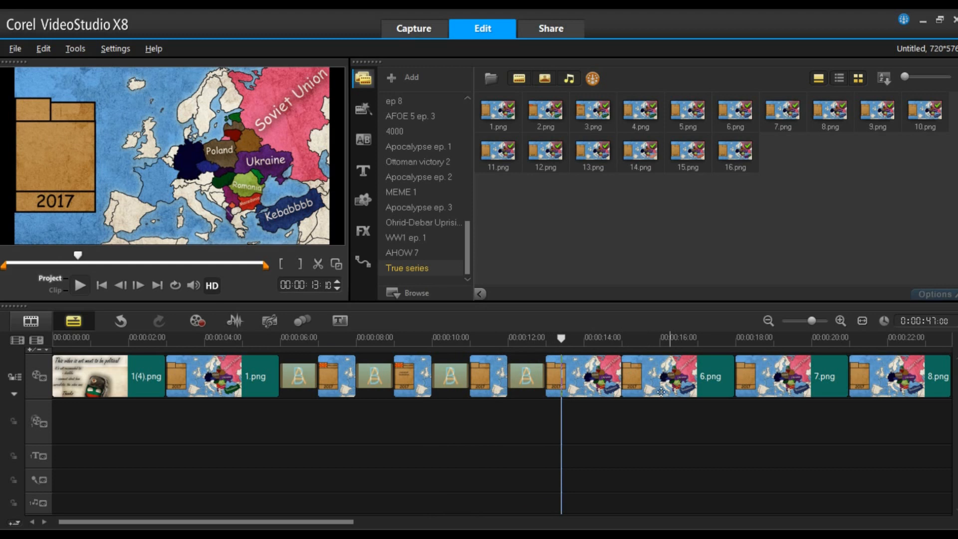
- Open a late map frame clip's options to inspect its photo duration
{"action": "left_click", "coordinate": [661, 392]}
{"action": "left_click_drag", "start_coordinate": [318, 527], "coordinate": [580, 527]}
{"action": "left_click", "coordinate": [585, 389], "text": "shift"}
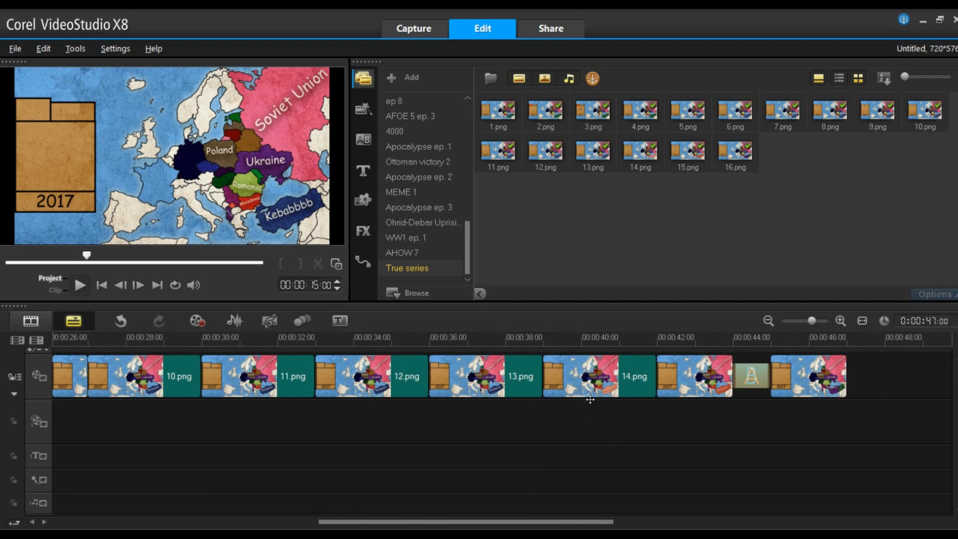
{"action": "right_click", "coordinate": [573, 387]}
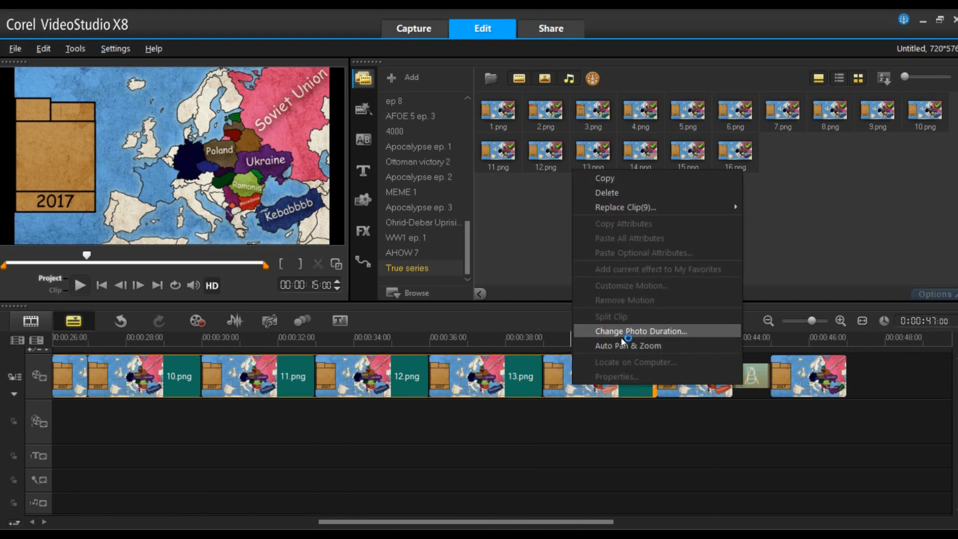
{"action": "right_click", "coordinate": [568, 379]}
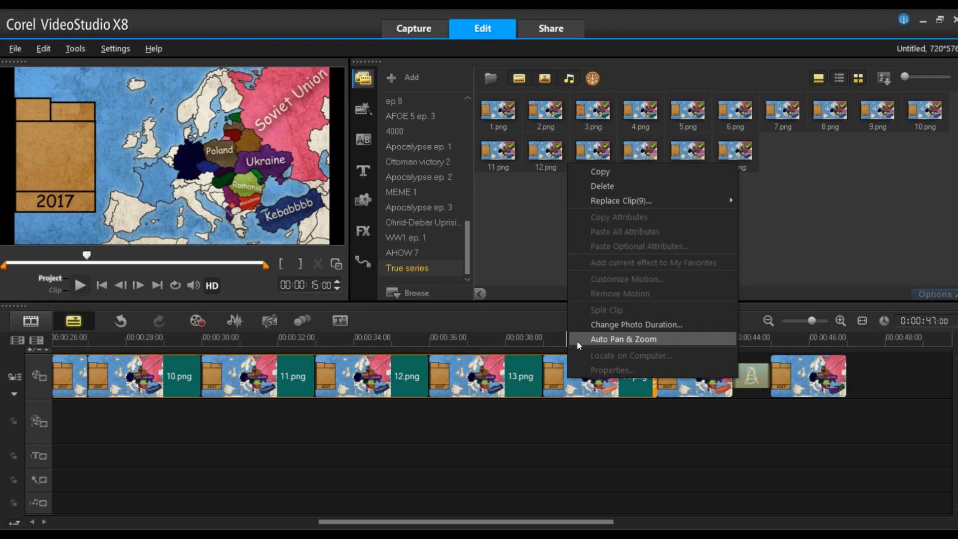
{"action": "left_click", "coordinate": [567, 373]}
{"action": "double_click", "coordinate": [566, 373]}
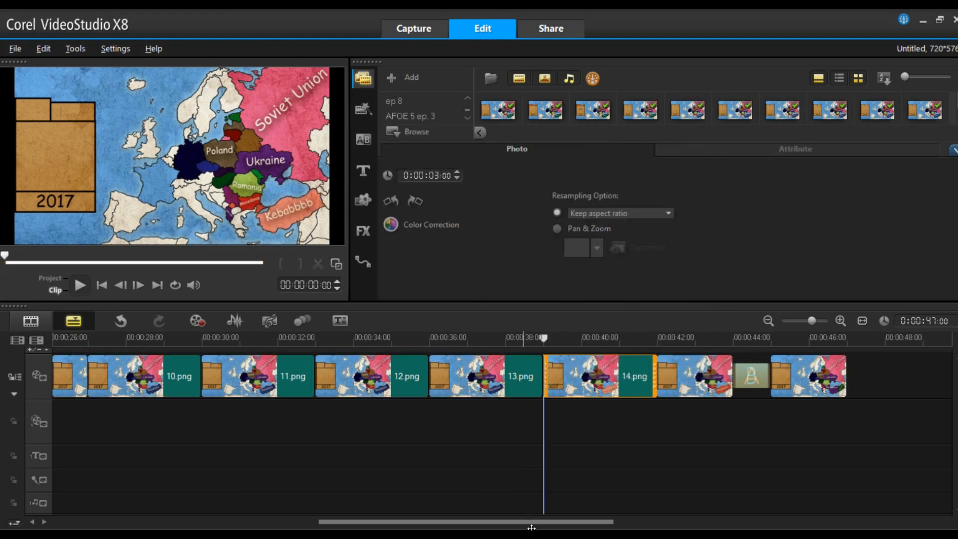
- Undo the last timeline edit
{"action": "left_click_drag", "start_coordinate": [491, 527], "coordinate": [394, 526]}
{"action": "left_click_drag", "start_coordinate": [347, 525], "coordinate": [310, 526]}
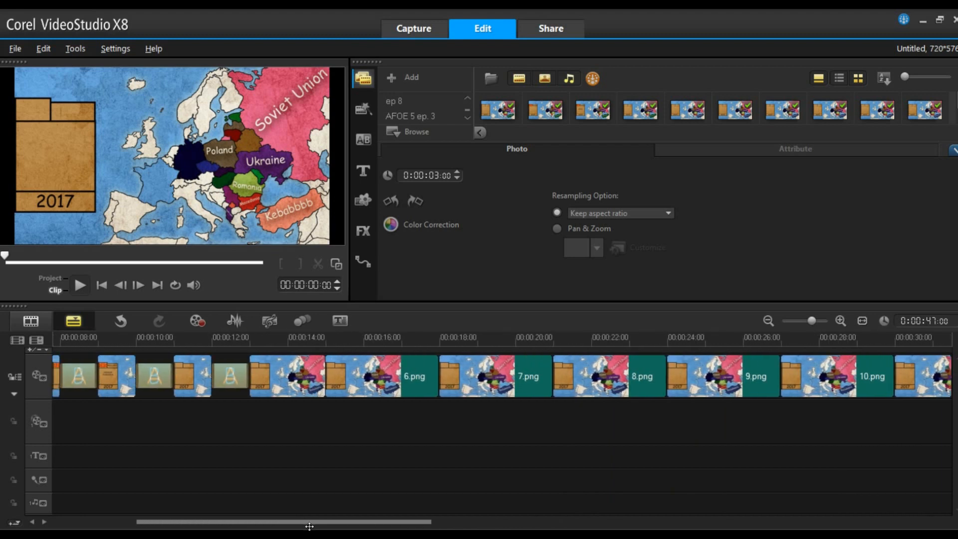
{"action": "left_click", "coordinate": [359, 387], "text": "shift"}
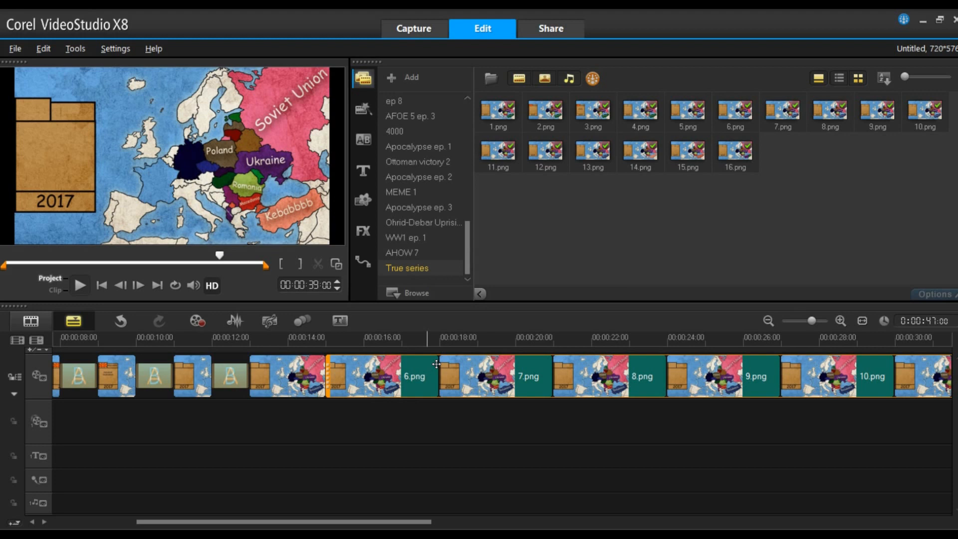
{"action": "key", "text": "ctrl+z"}
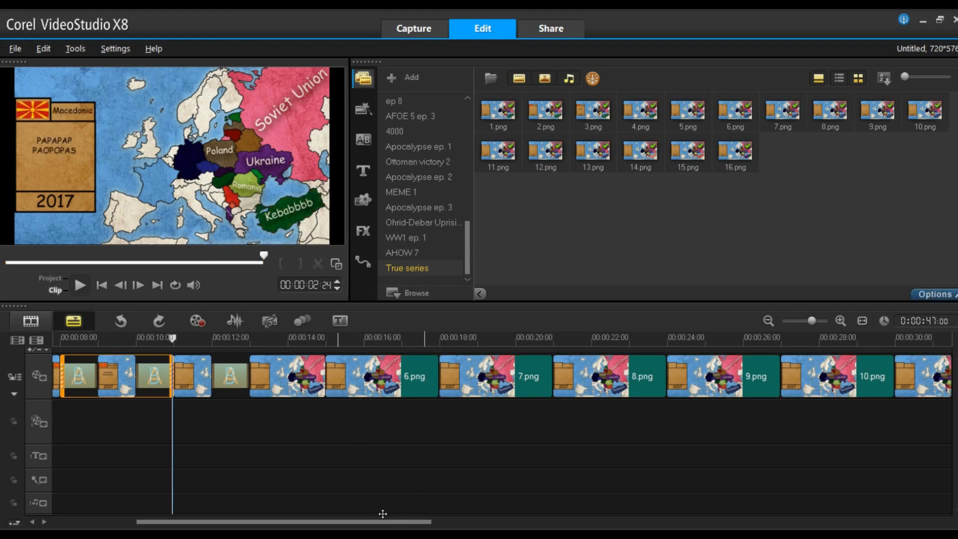
- Select a run of map frame clips, set their photo duration to 10 frames, and preview the result
{"action": "left_click", "coordinate": [380, 384]}
{"action": "left_click_drag", "start_coordinate": [385, 523], "coordinate": [588, 524]}
{"action": "left_click", "coordinate": [550, 381], "text": "shift"}
{"action": "right_click", "coordinate": [549, 381]}
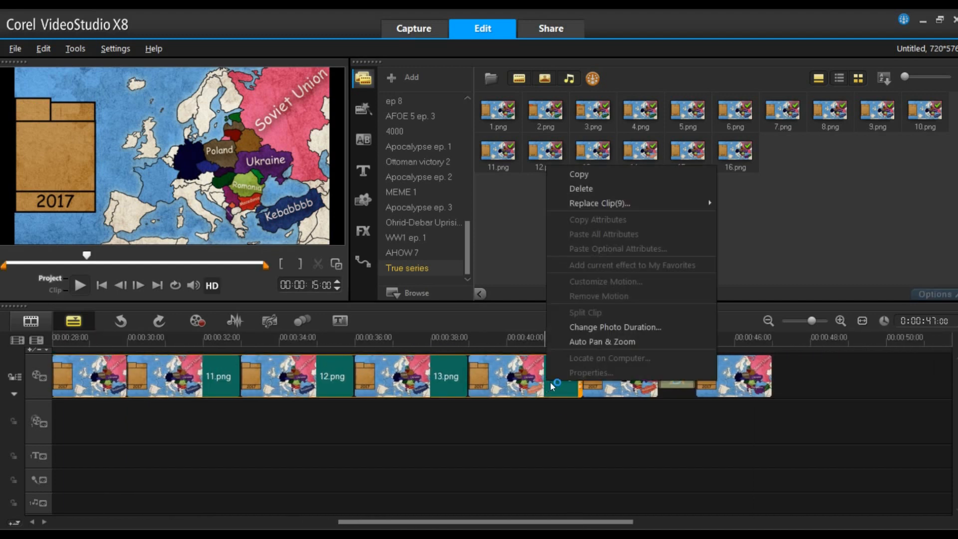
{"action": "left_click", "coordinate": [594, 327]}
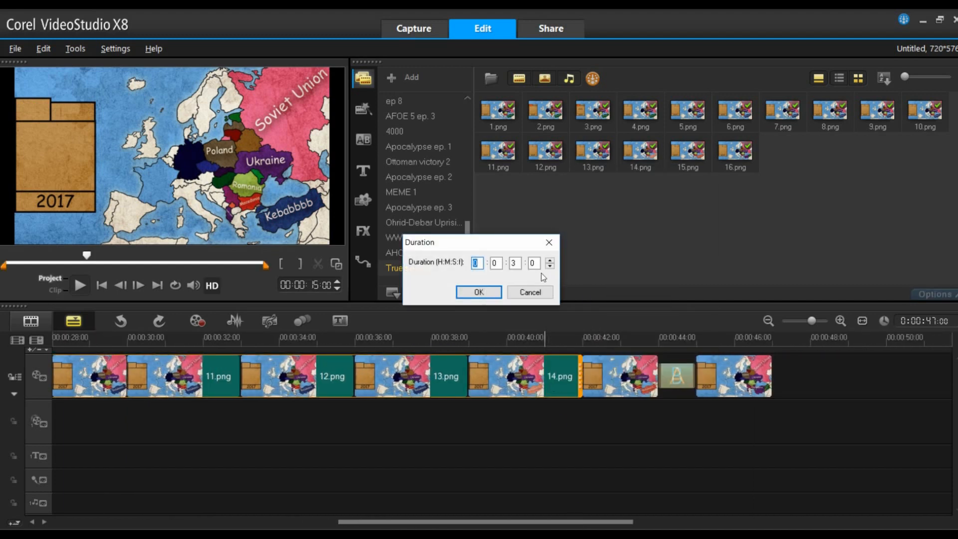
{"action": "left_click", "coordinate": [538, 266]}
{"action": "left_click", "coordinate": [501, 292]}
{"action": "left_click_drag", "start_coordinate": [530, 521], "coordinate": [339, 521]}
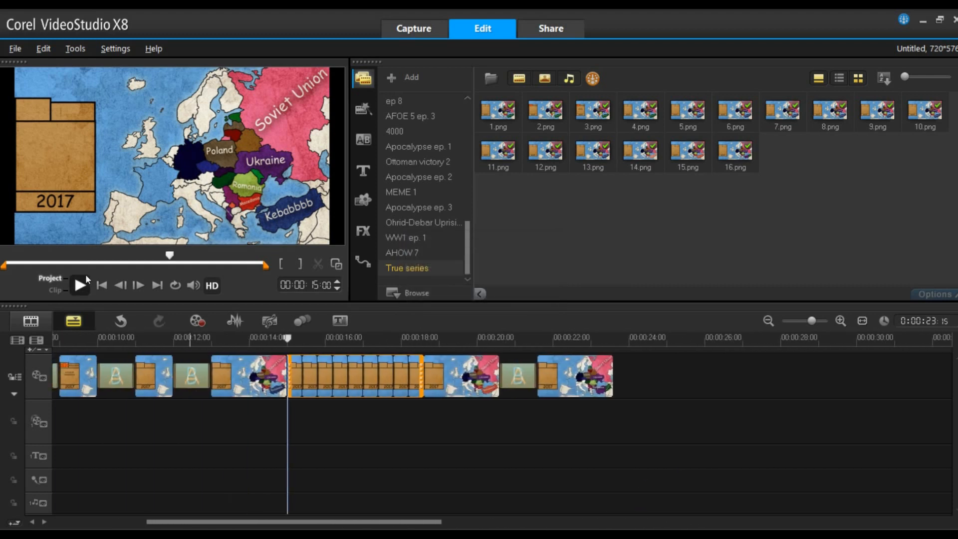
{"action": "left_click", "coordinate": [82, 286]}
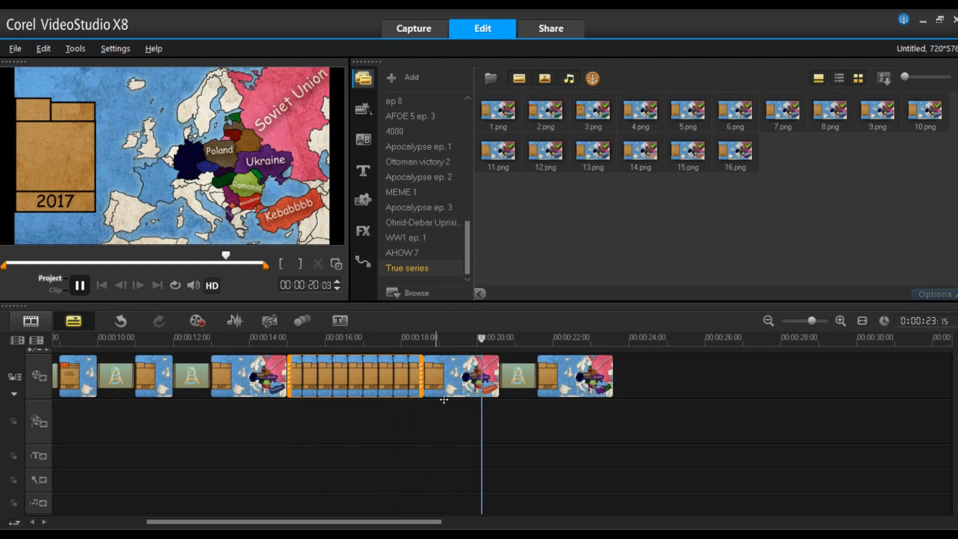
- Lengthen the selected frame clips' photo duration by one frame
{"action": "right_click", "coordinate": [395, 392]}
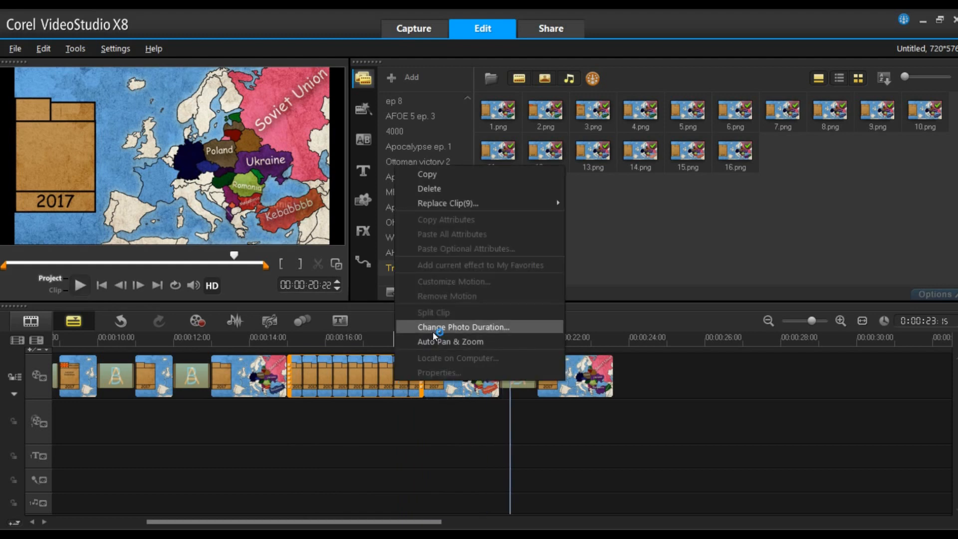
{"action": "left_click", "coordinate": [433, 331]}
{"action": "left_click", "coordinate": [540, 263]}
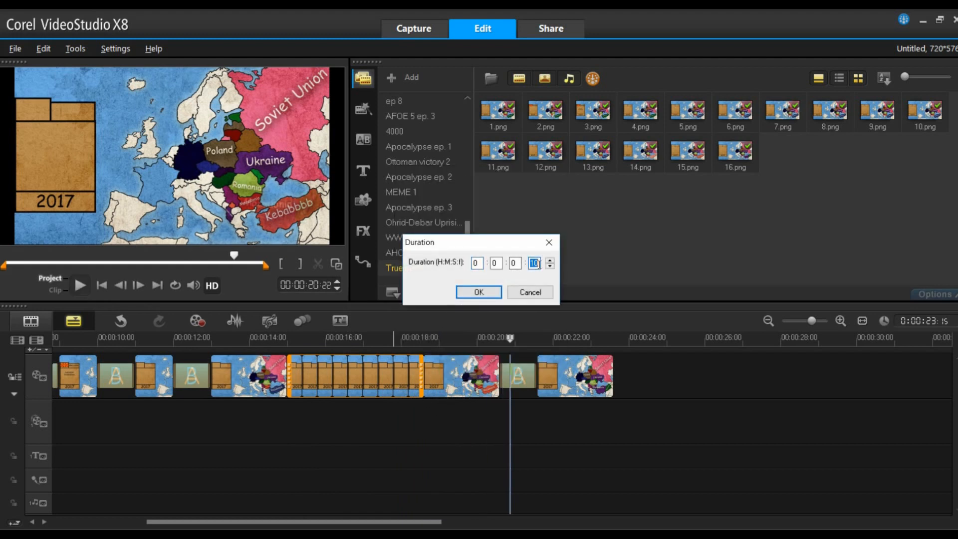
{"action": "left_click", "coordinate": [501, 292]}
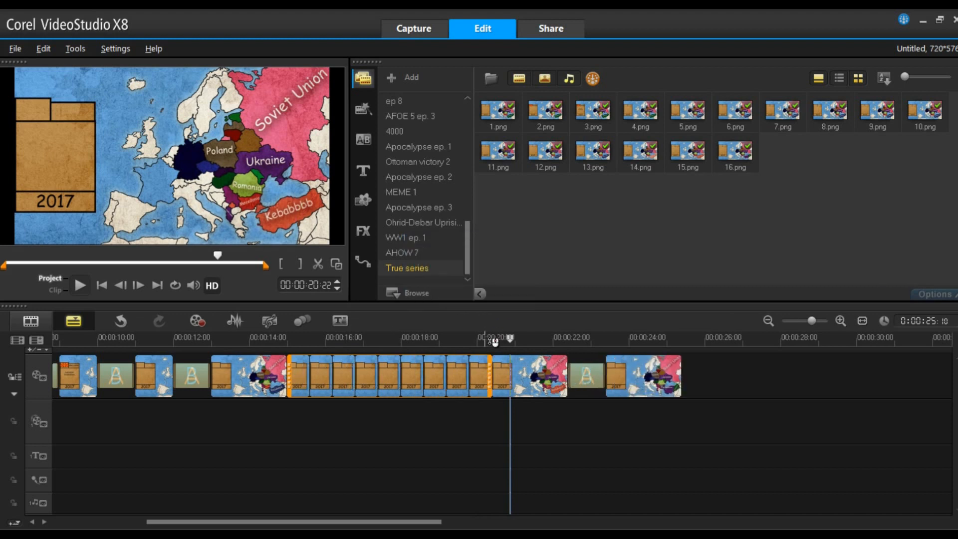
- Play the timeline from about 14 seconds, then return the playhead to the start
{"action": "left_click", "coordinate": [266, 339]}
{"action": "left_click", "coordinate": [80, 285]}
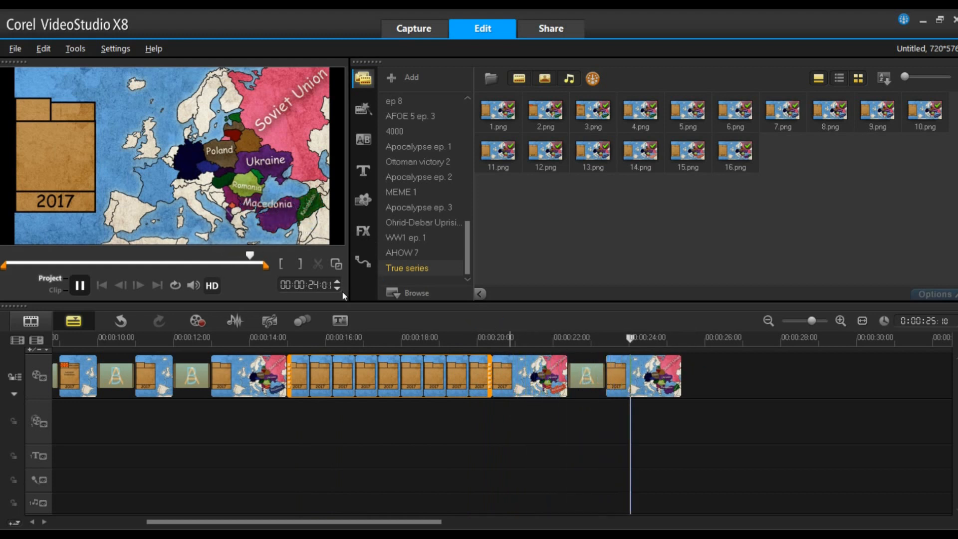
{"action": "left_click_drag", "start_coordinate": [669, 342], "coordinate": [56, 352]}
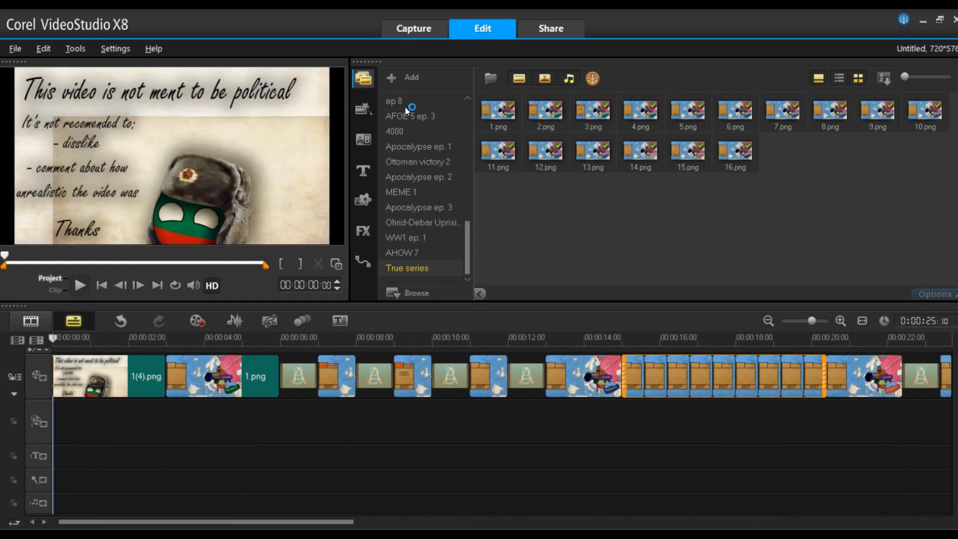
- Add Per Kiilstofte - Dystopia [Royalty Free].mp3 from the AHOW 7 folder to the music track at the start
{"action": "left_click", "coordinate": [435, 254]}
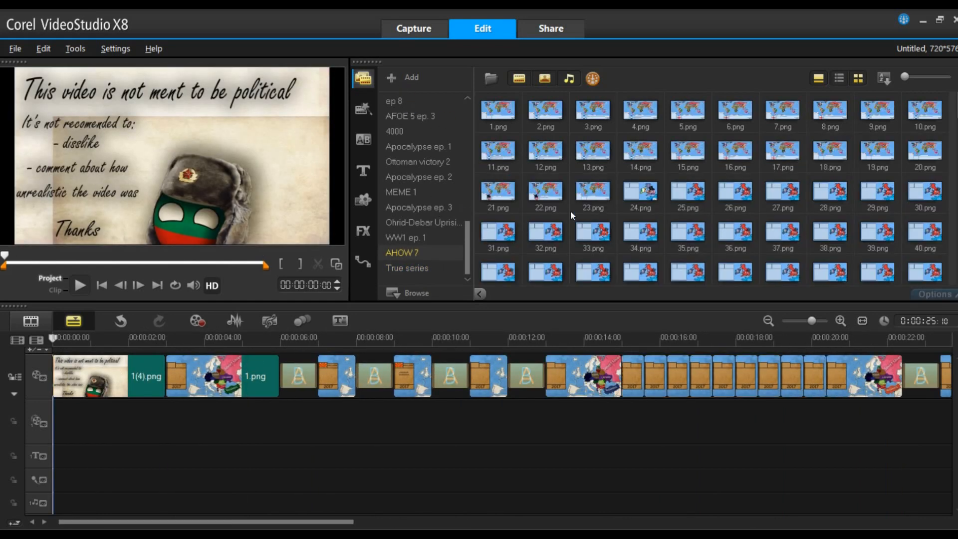
{"action": "left_click_drag", "start_coordinate": [956, 130], "coordinate": [957, 246]}
{"action": "scroll", "coordinate": [887, 241], "scroll_direction": "down", "scroll_amount": 1}
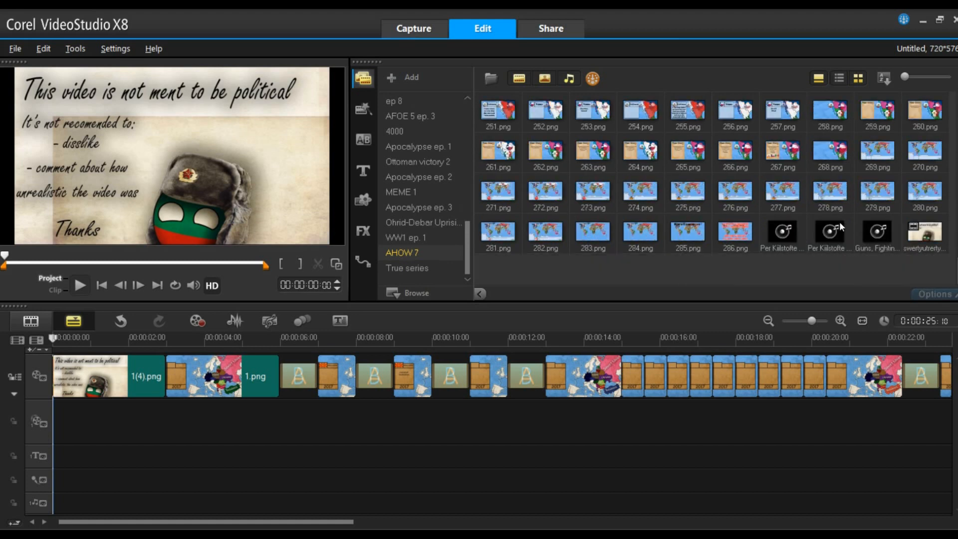
{"action": "left_click", "coordinate": [785, 232]}
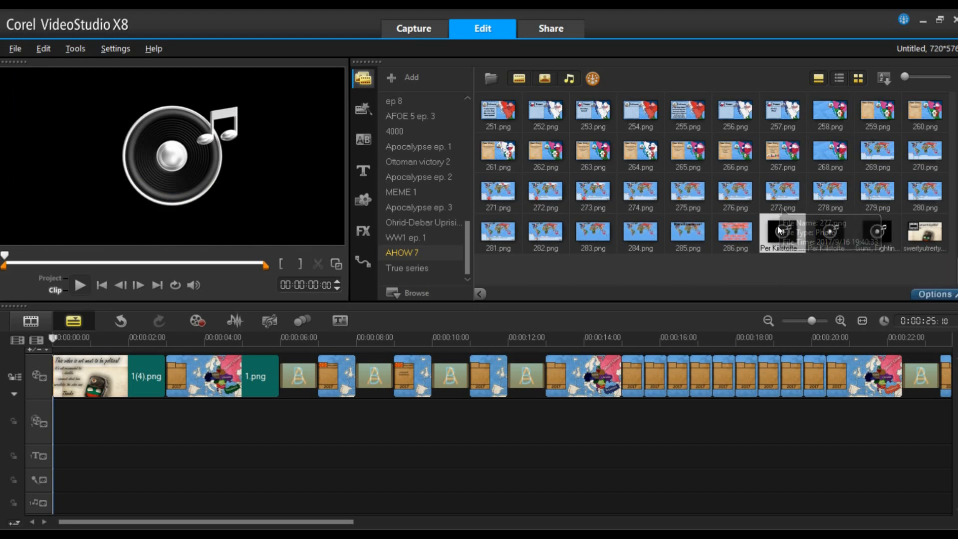
{"action": "left_click_drag", "start_coordinate": [780, 230], "coordinate": [62, 486]}
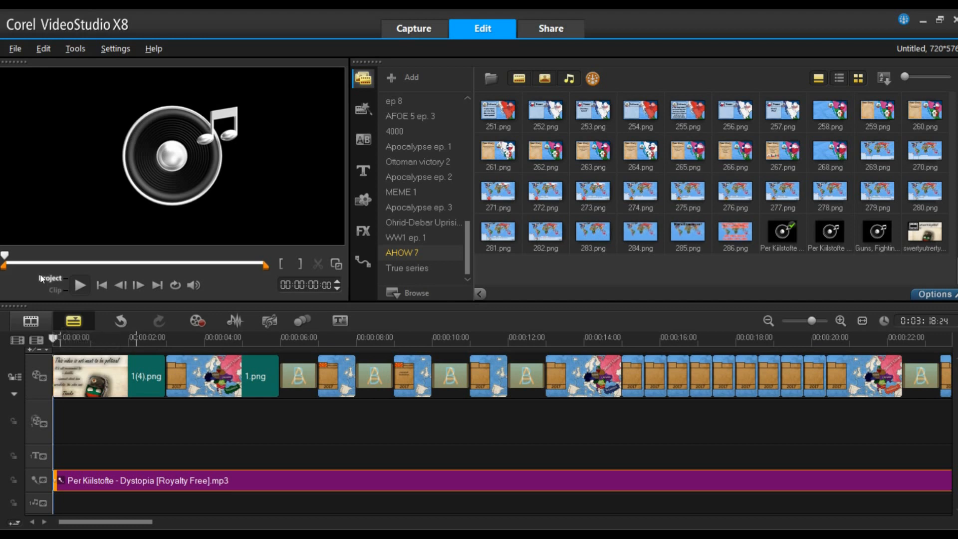
- Play the project preview in full screen with the music, then leave full screen
{"action": "left_click", "coordinate": [80, 285]}
{"action": "left_click", "coordinate": [82, 285]}
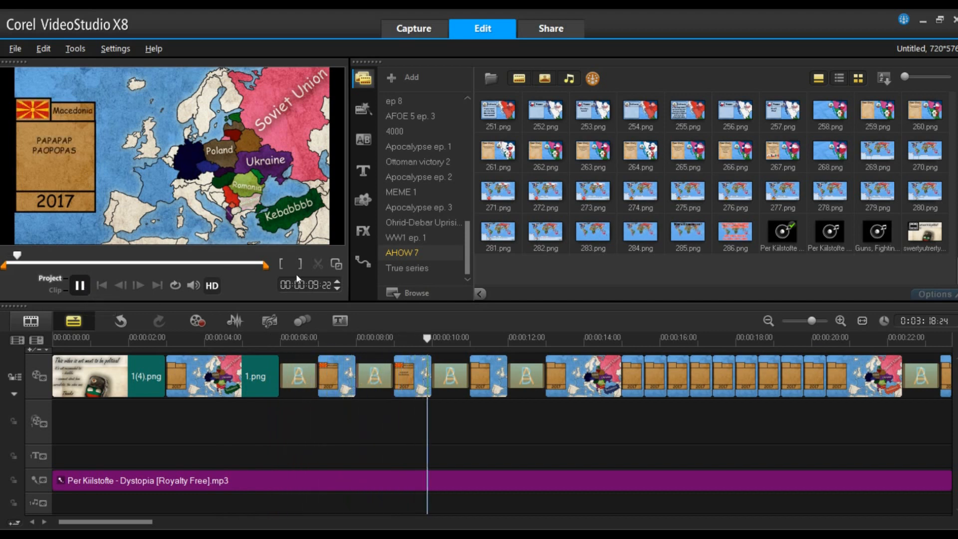
{"action": "left_click", "coordinate": [336, 266]}
{"action": "left_click", "coordinate": [368, 519]}
{"action": "left_click", "coordinate": [369, 515]}
{"action": "left_click", "coordinate": [389, 514]}
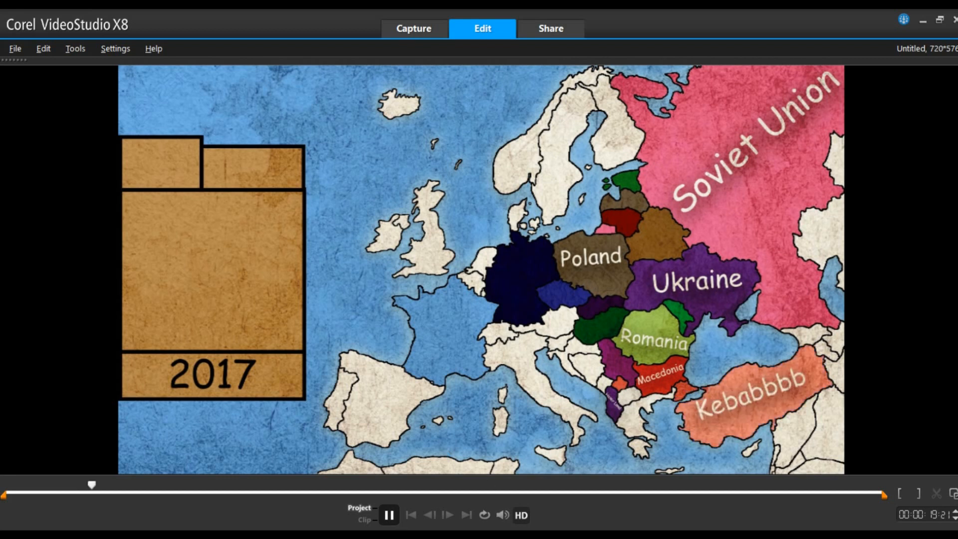
{"action": "left_click", "coordinate": [391, 511]}
{"action": "left_click", "coordinate": [952, 490]}
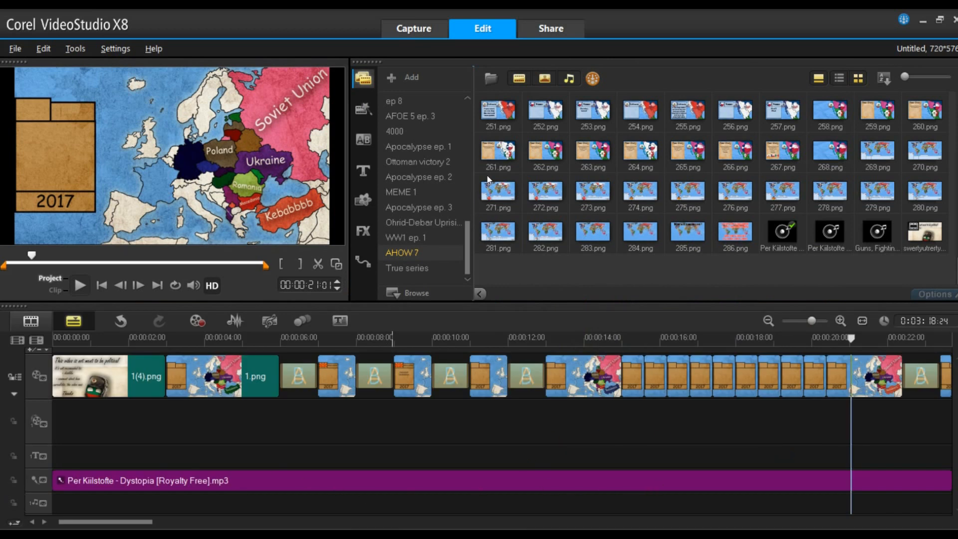
- Add the Guns, Fighting & War sound effect at about 14 seconds, split it at about 20 seconds and delete the remainder
{"action": "left_click", "coordinate": [886, 244]}
{"action": "left_click_drag", "start_coordinate": [888, 251], "coordinate": [623, 496]}
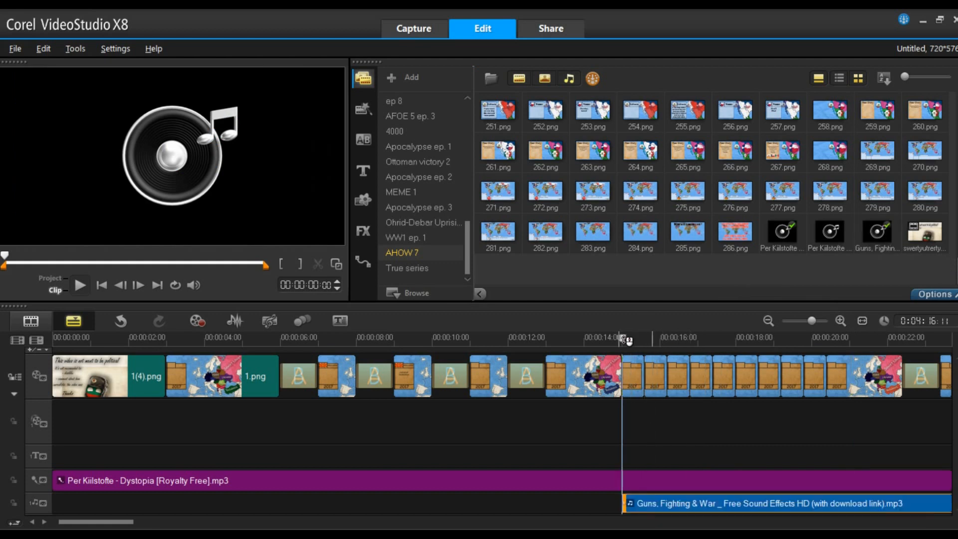
{"action": "left_click_drag", "start_coordinate": [628, 341], "coordinate": [842, 339]}
{"action": "left_click", "coordinate": [863, 509]}
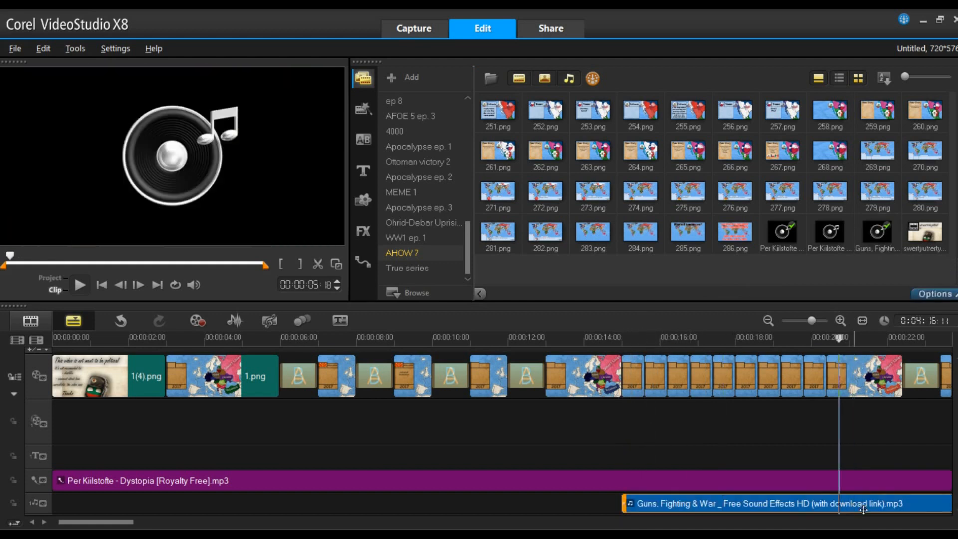
{"action": "right_click", "coordinate": [863, 509]}
{"action": "left_click", "coordinate": [870, 427]}
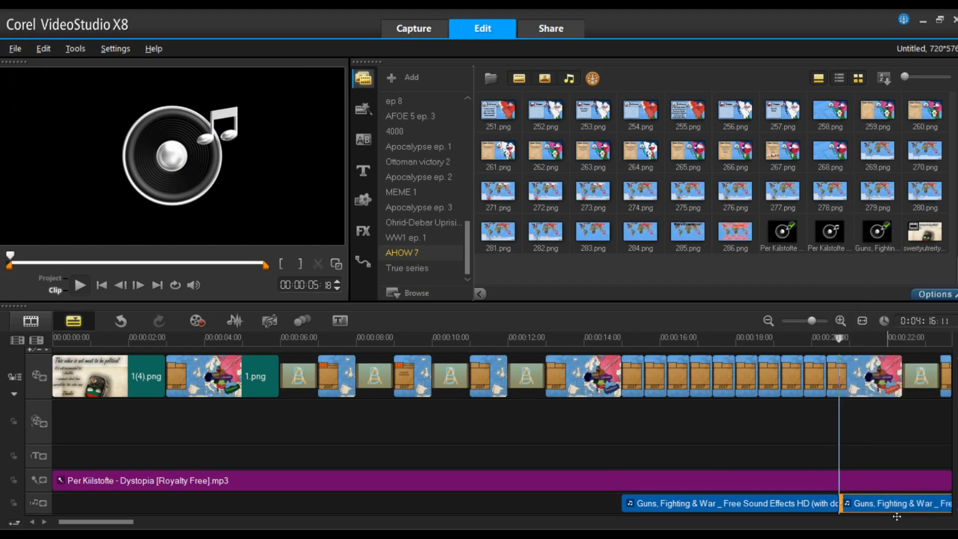
{"action": "key", "text": "Delete"}
- Set the sound effect clip's volume to 30 and play back the preview
{"action": "left_click", "coordinate": [843, 505]}
{"action": "double_click", "coordinate": [833, 508]}
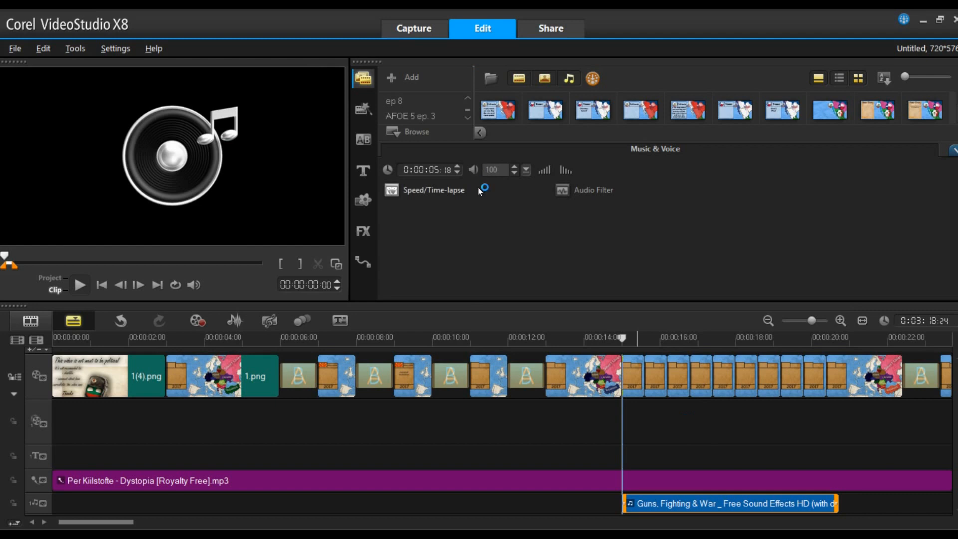
{"action": "double_click", "coordinate": [498, 170]}
{"action": "type", "text": "30"}
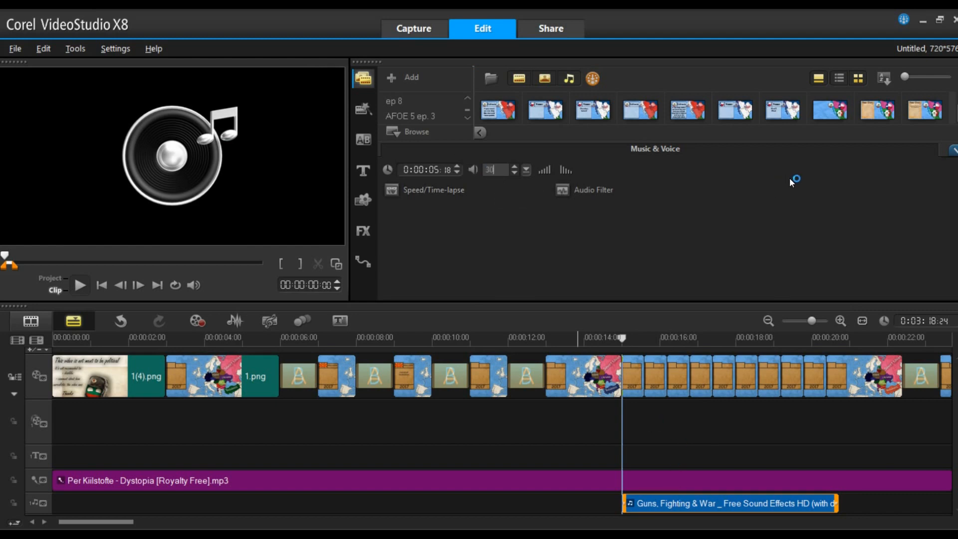
{"action": "left_click", "coordinate": [953, 150]}
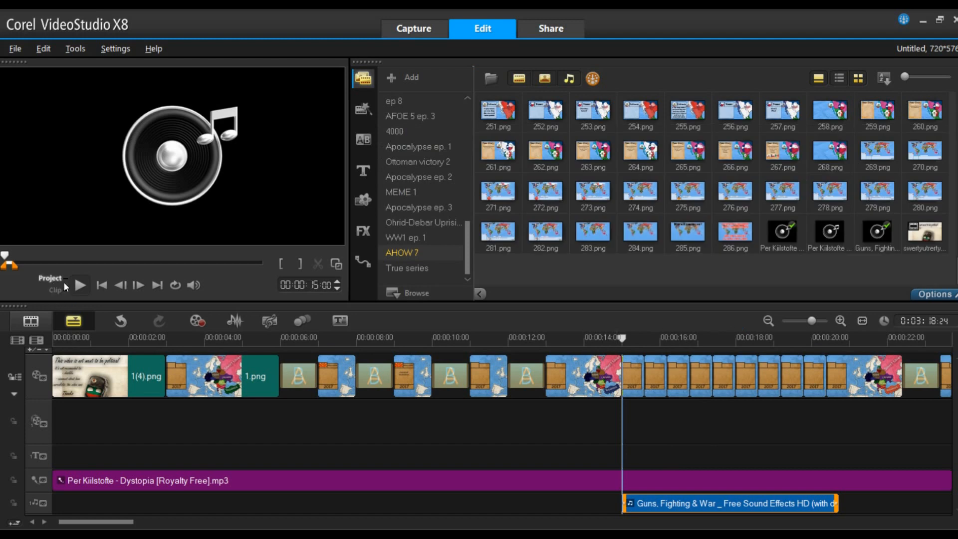
{"action": "left_click", "coordinate": [79, 285]}
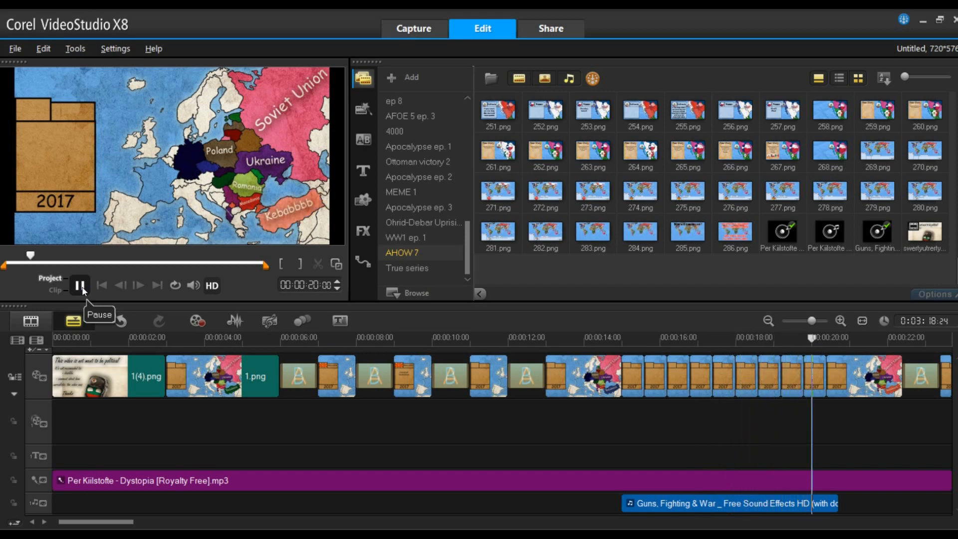
{"action": "left_click", "coordinate": [81, 287]}
- Place 262.png on the overlay track at about 6 seconds
{"action": "left_click_drag", "start_coordinate": [130, 526], "coordinate": [101, 526]}
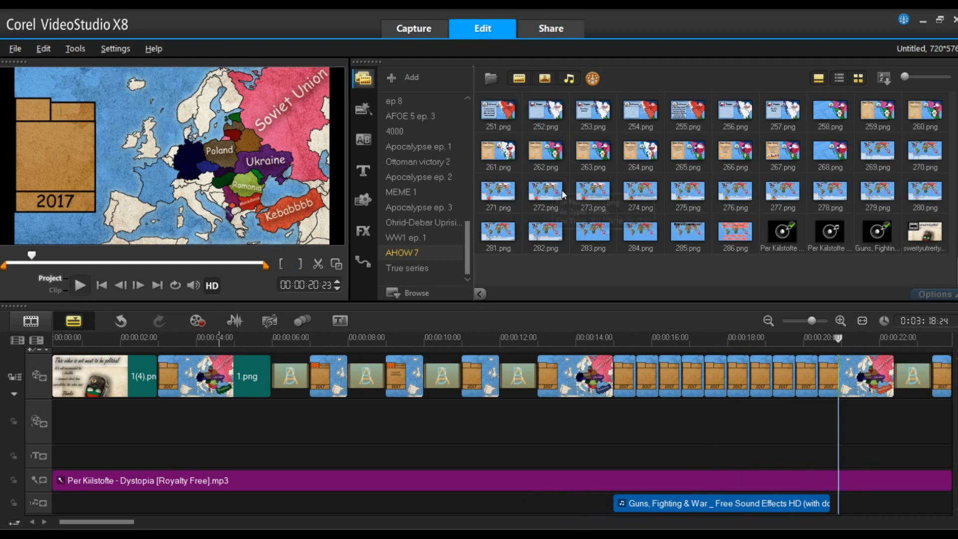
{"action": "left_click", "coordinate": [337, 381]}
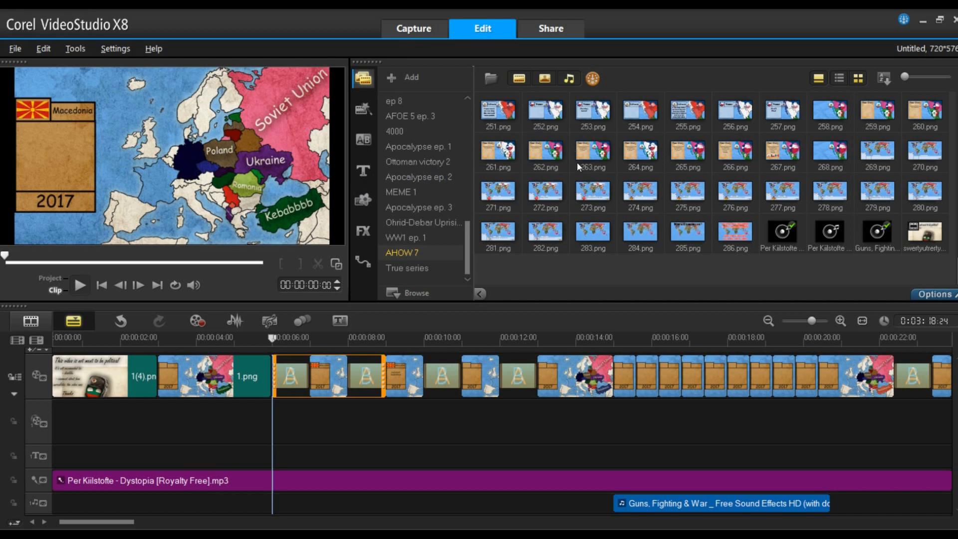
{"action": "mouse_move", "coordinate": [551, 161]}
{"action": "left_mouse_down"}
{"action": "mouse_move", "coordinate": [462, 322]}
{"action": "mouse_move", "coordinate": [347, 437]}
{"action": "mouse_move", "coordinate": [293, 430]}
{"action": "left_mouse_up"}
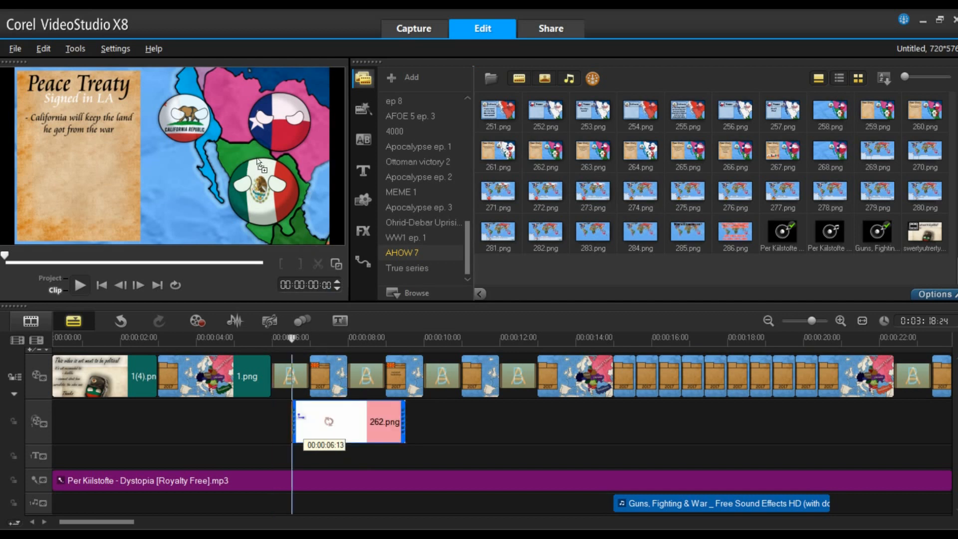
- Reposition the 262.png overlay in the preview, then delete it from the overlay track
{"action": "left_click_drag", "start_coordinate": [211, 153], "coordinate": [278, 184]}
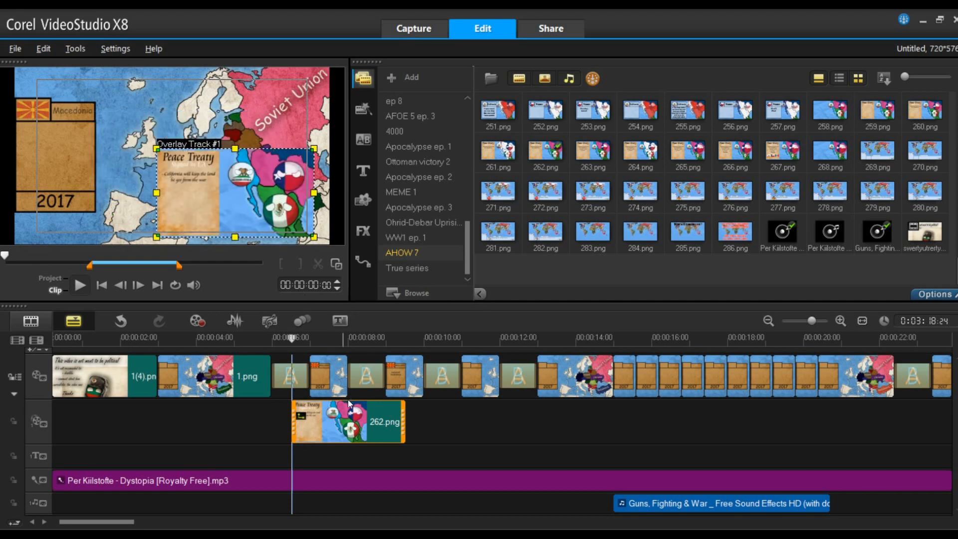
{"action": "key", "text": "Delete"}
- Try animating the final clip's size and rotation in Customize Motion, then cancel the dialog
{"action": "left_click_drag", "start_coordinate": [132, 523], "coordinate": [192, 528]}
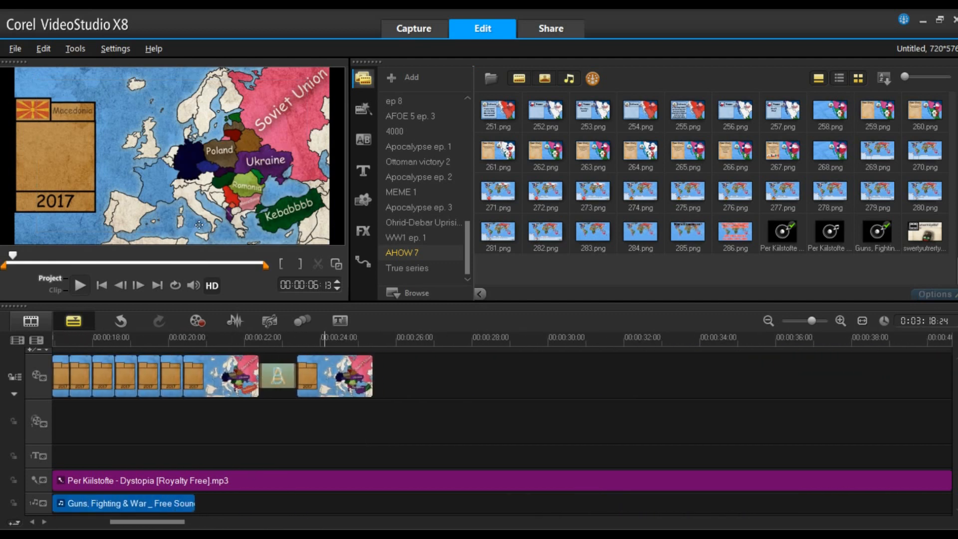
{"action": "left_click", "coordinate": [367, 386]}
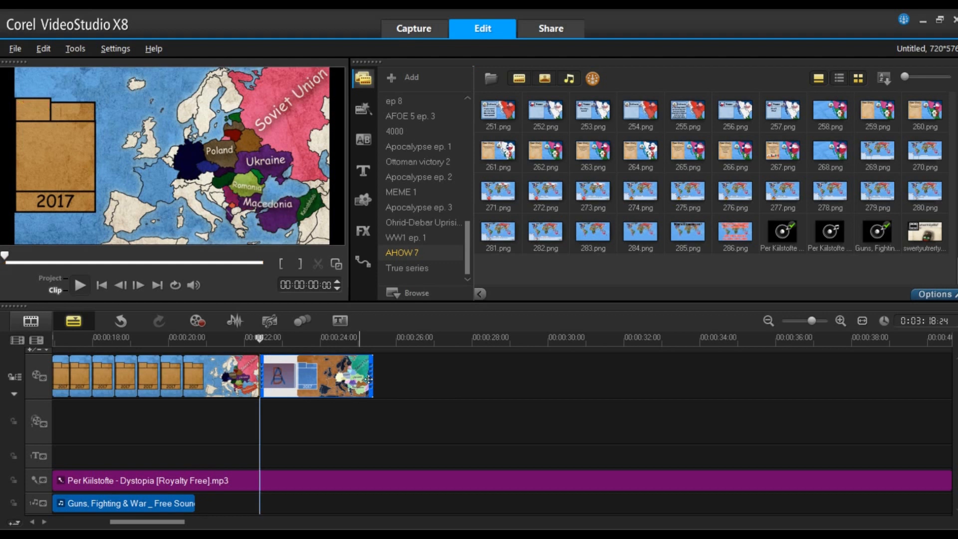
{"action": "right_click", "coordinate": [357, 373]}
{"action": "left_click", "coordinate": [429, 266]}
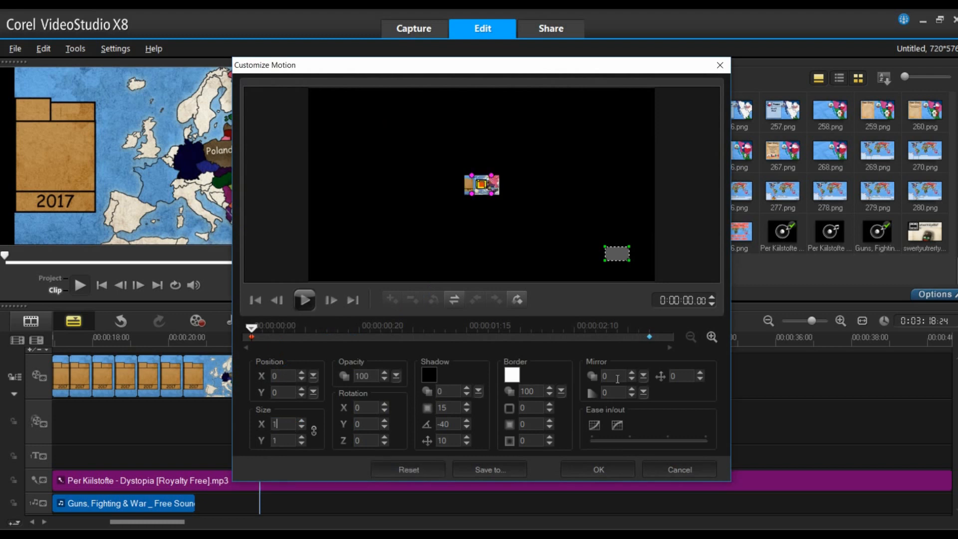
{"action": "type", "text": "100"}
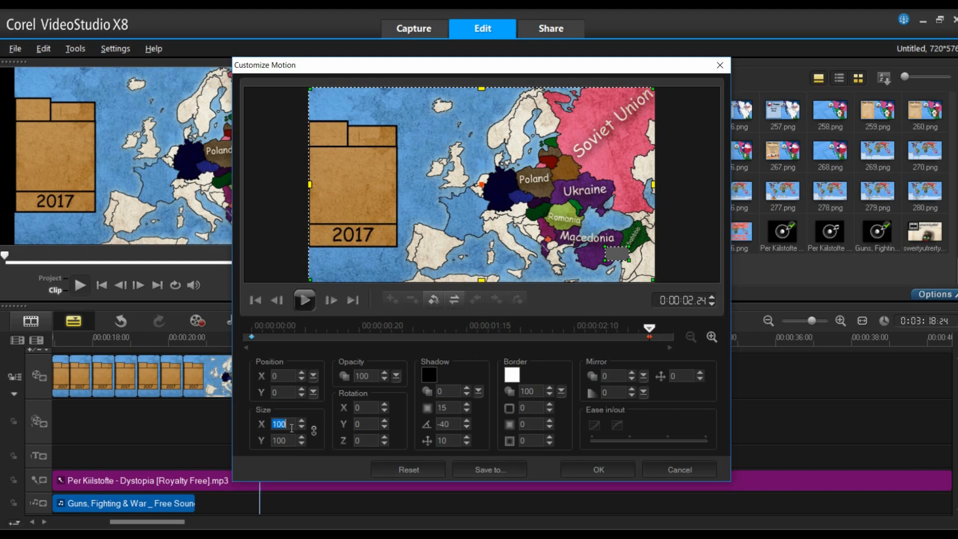
{"action": "type", "text": "5"}
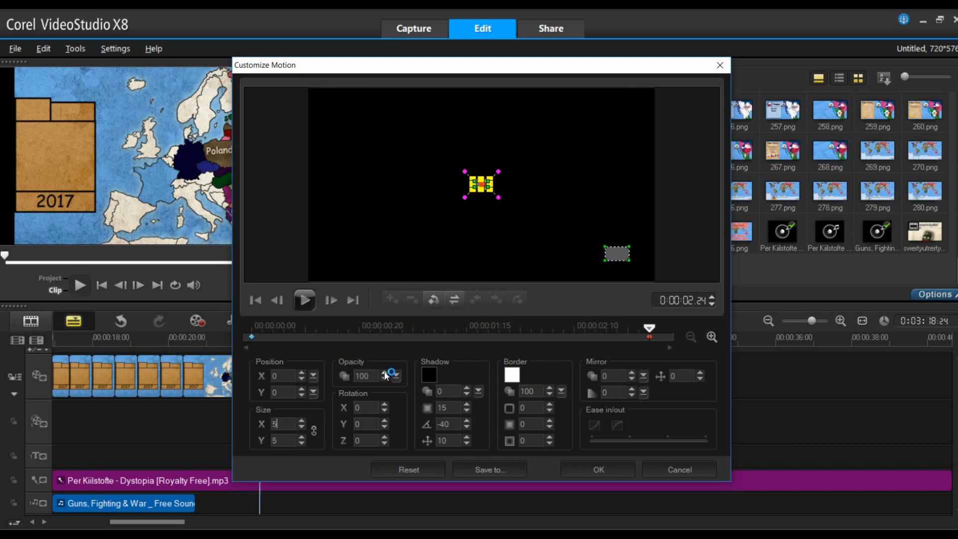
{"action": "double_click", "coordinate": [291, 425]}
{"action": "type", "text": "0"}
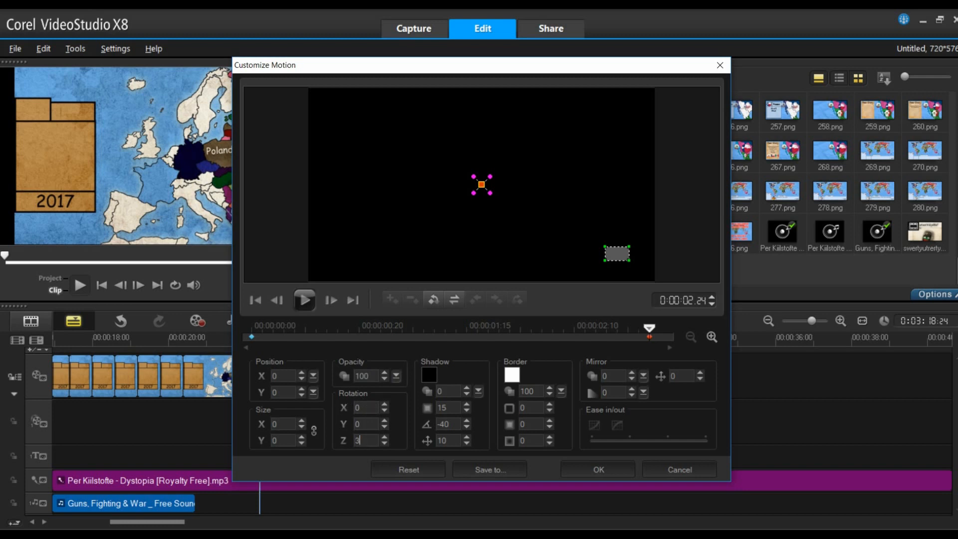
{"action": "left_click", "coordinate": [250, 339]}
{"action": "left_click", "coordinate": [300, 304]}
{"action": "left_click_drag", "start_coordinate": [650, 328], "coordinate": [631, 244]}
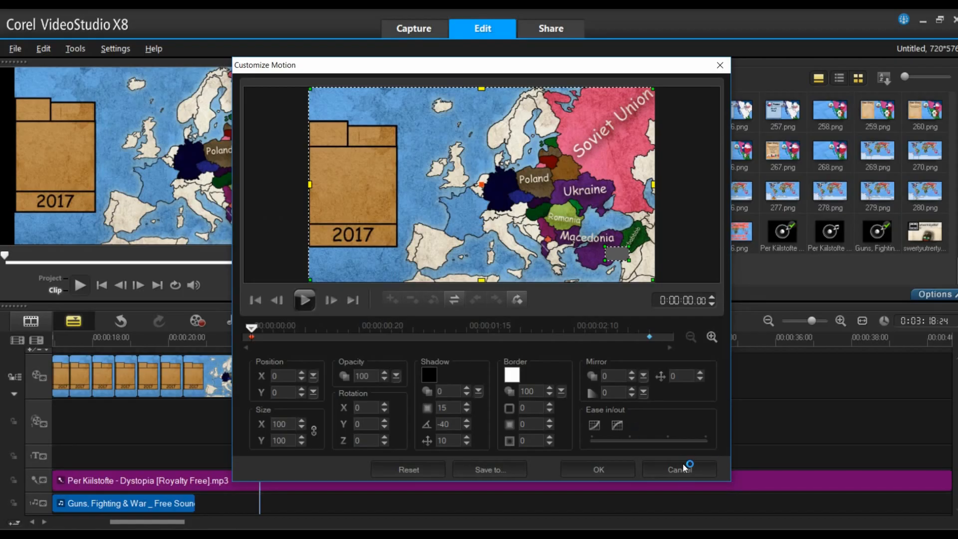
{"action": "left_click", "coordinate": [683, 473]}
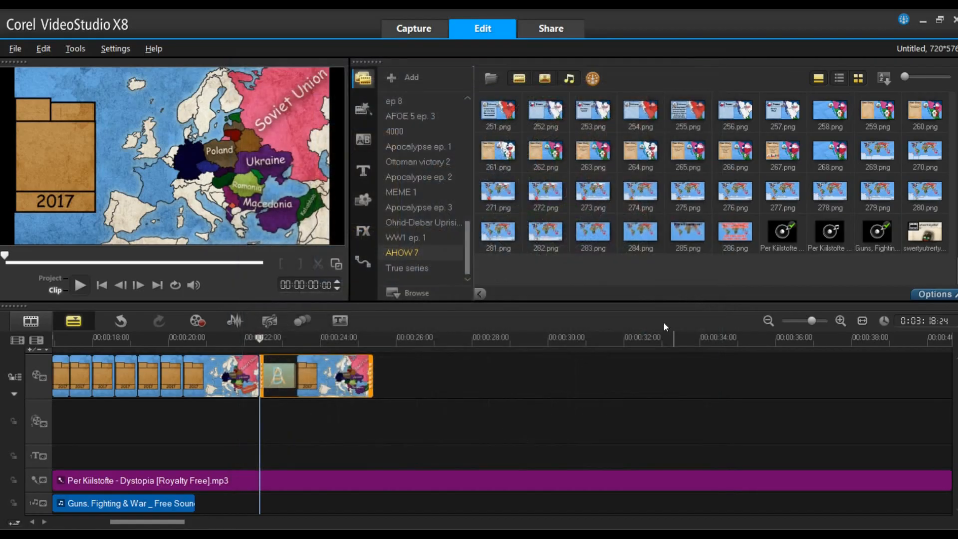
- Split the background music at about 26 seconds, at the end of the video, and delete the remainder
{"action": "left_click", "coordinate": [533, 35]}
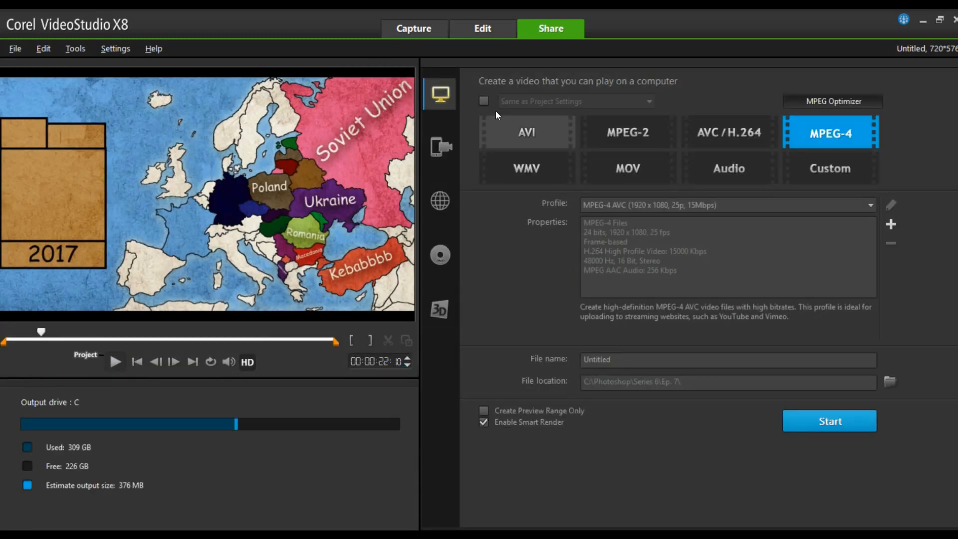
{"action": "left_click", "coordinate": [487, 34]}
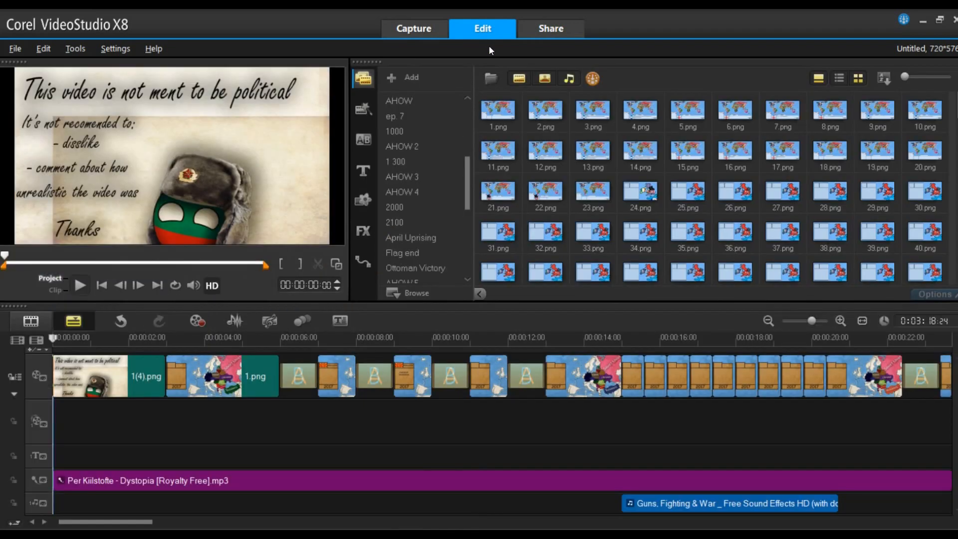
{"action": "left_click_drag", "start_coordinate": [54, 339], "coordinate": [523, 373]}
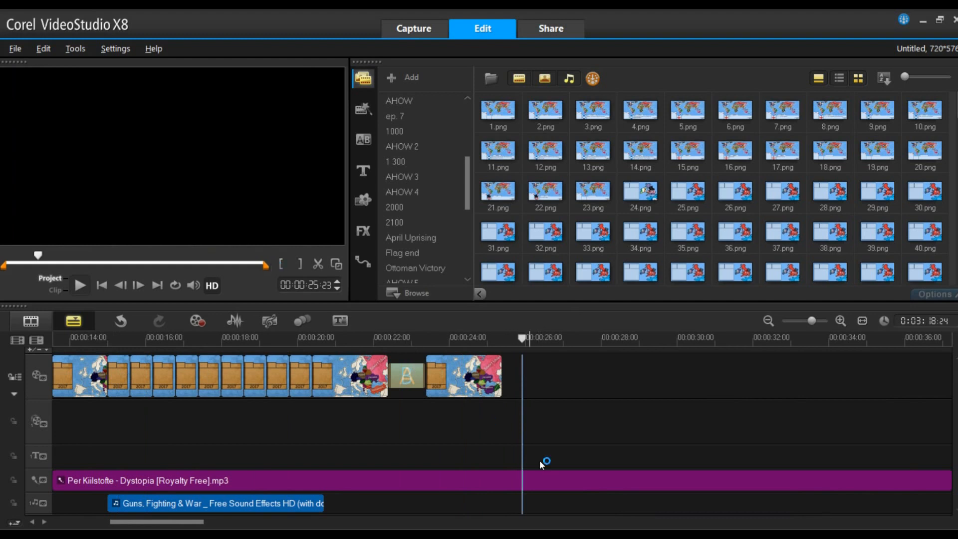
{"action": "left_click", "coordinate": [79, 287]}
{"action": "left_click", "coordinate": [79, 287]}
{"action": "right_click", "coordinate": [590, 479]}
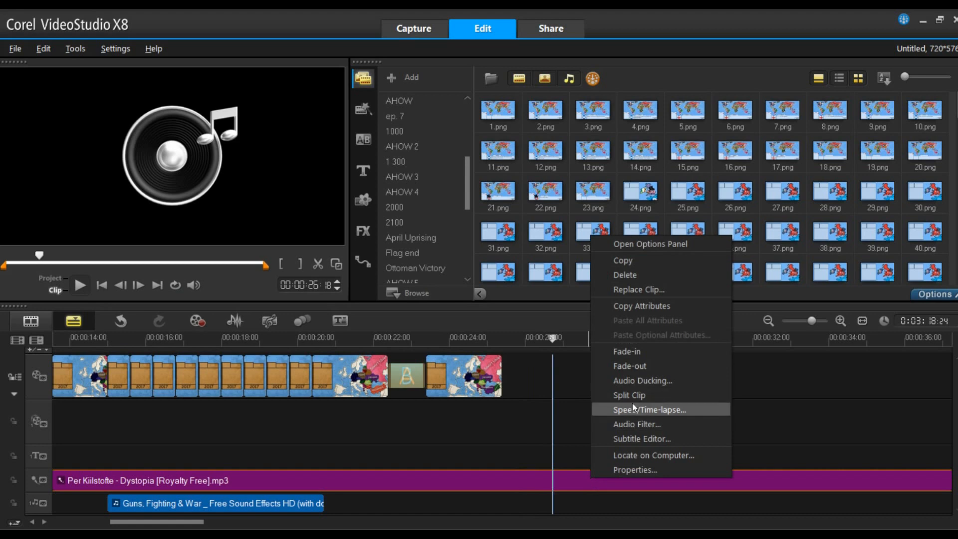
{"action": "right_click", "coordinate": [571, 477]}
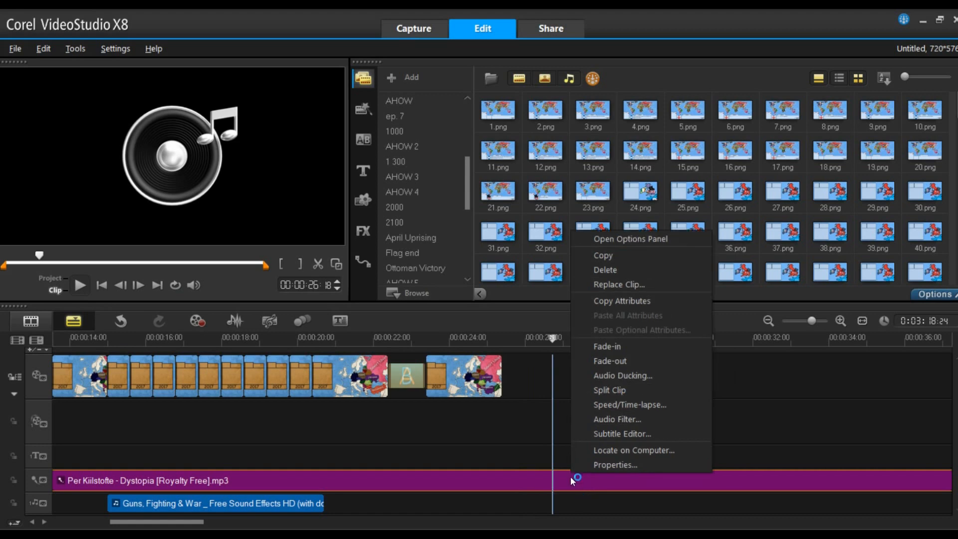
{"action": "left_click", "coordinate": [610, 393]}
{"action": "key", "text": "Delete"}
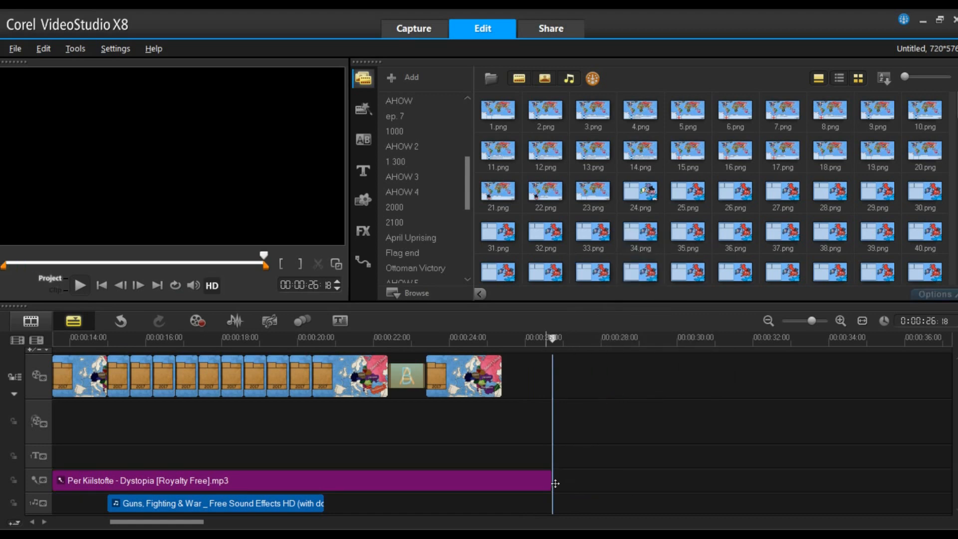
- Apply a fade-out to the background music, play the ending, and open the Sound Mixer view
{"action": "right_click", "coordinate": [547, 479]}
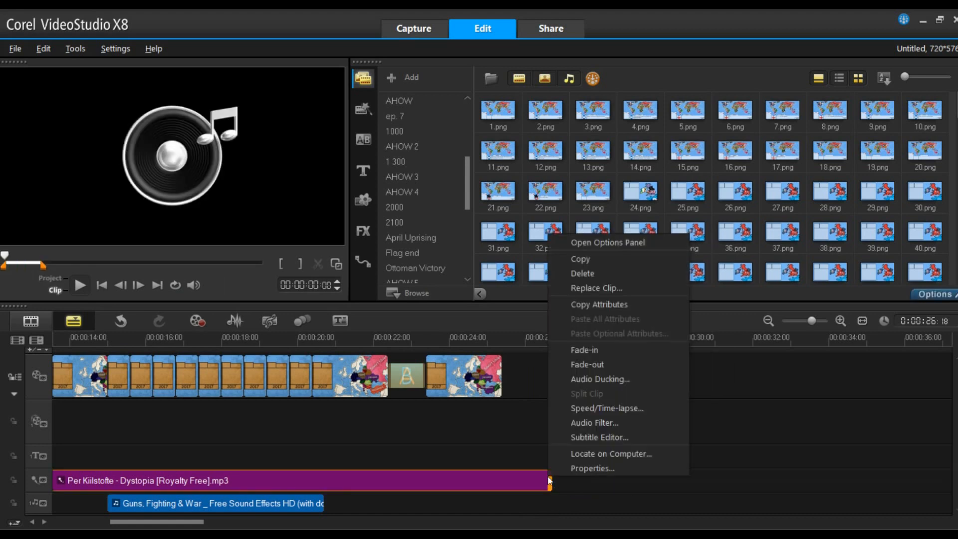
{"action": "left_click", "coordinate": [586, 365]}
{"action": "left_click", "coordinate": [497, 367]}
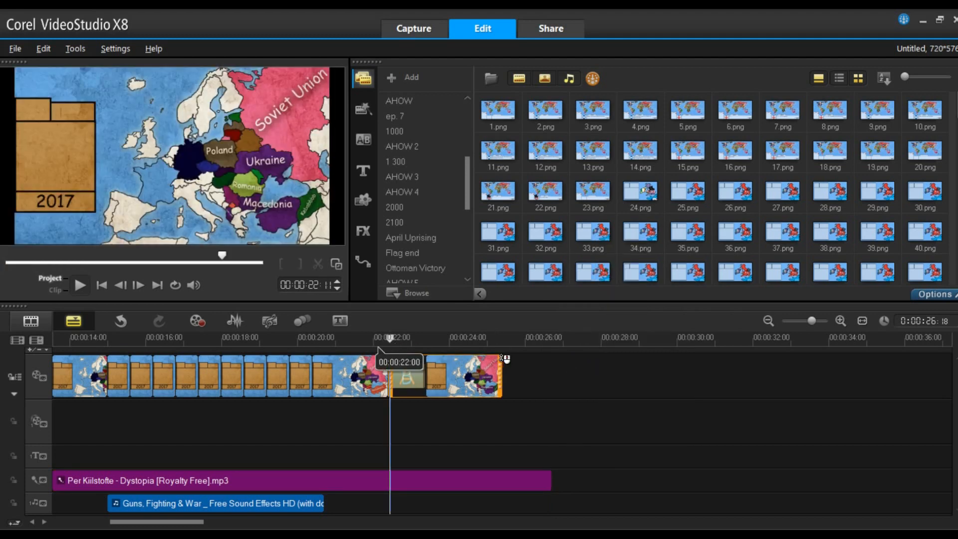
{"action": "left_click", "coordinate": [80, 285]}
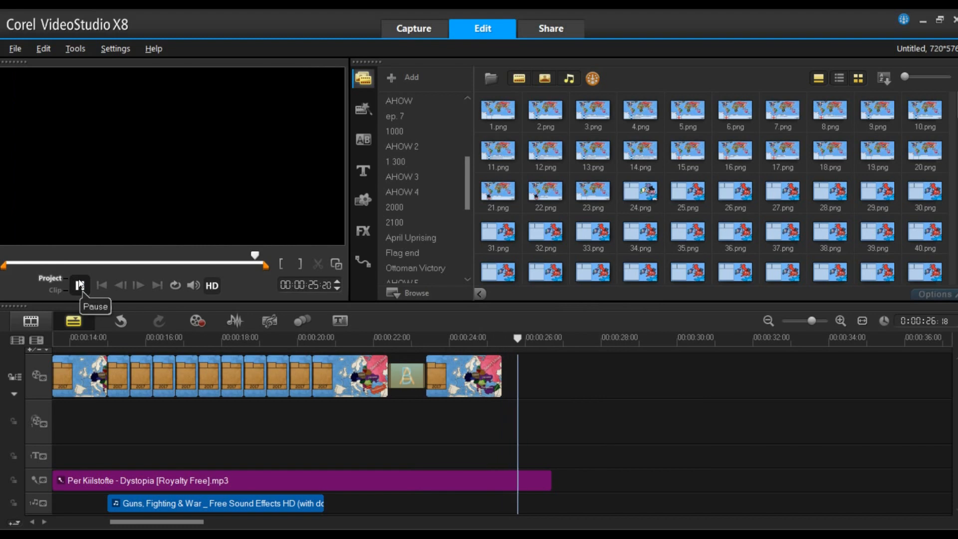
{"action": "left_click", "coordinate": [234, 322]}
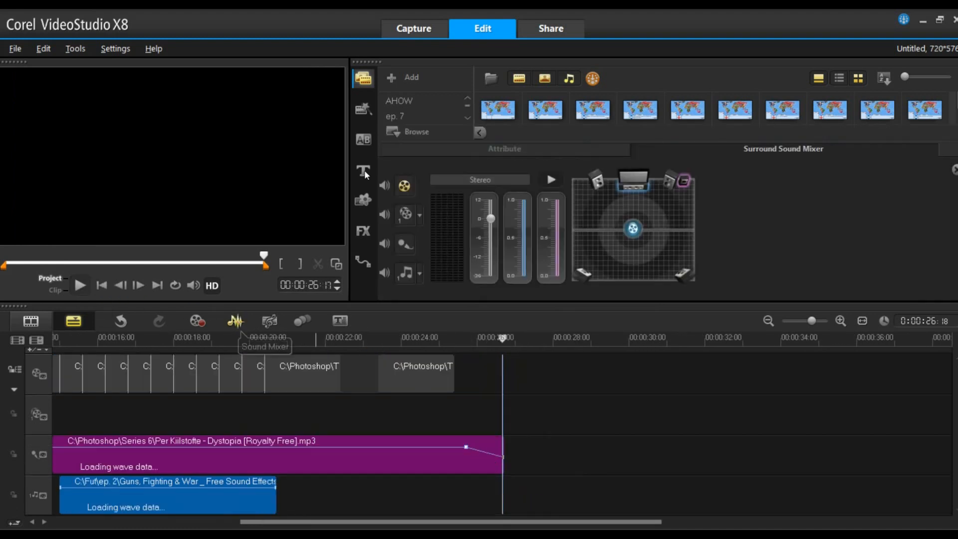
{"action": "left_click", "coordinate": [15, 49]}
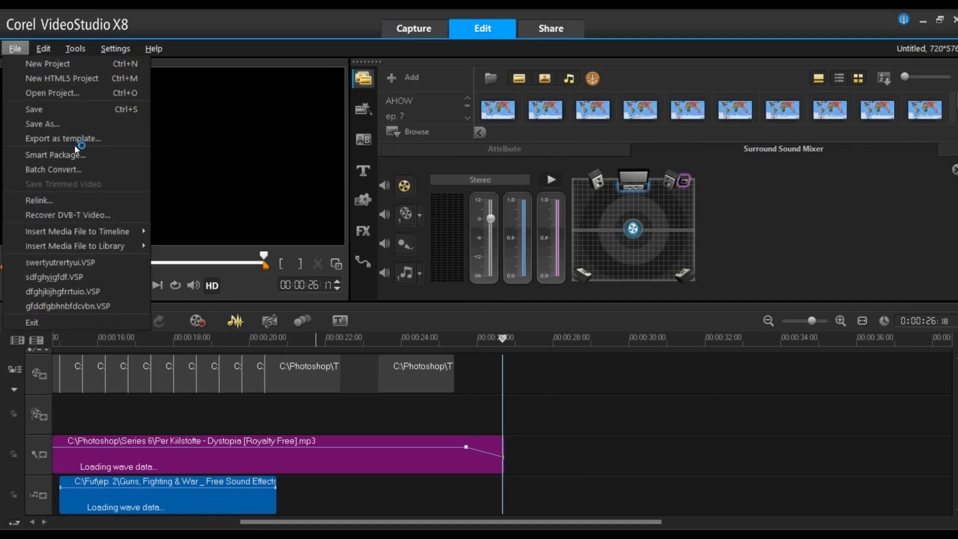
{"action": "left_click", "coordinate": [63, 124]}
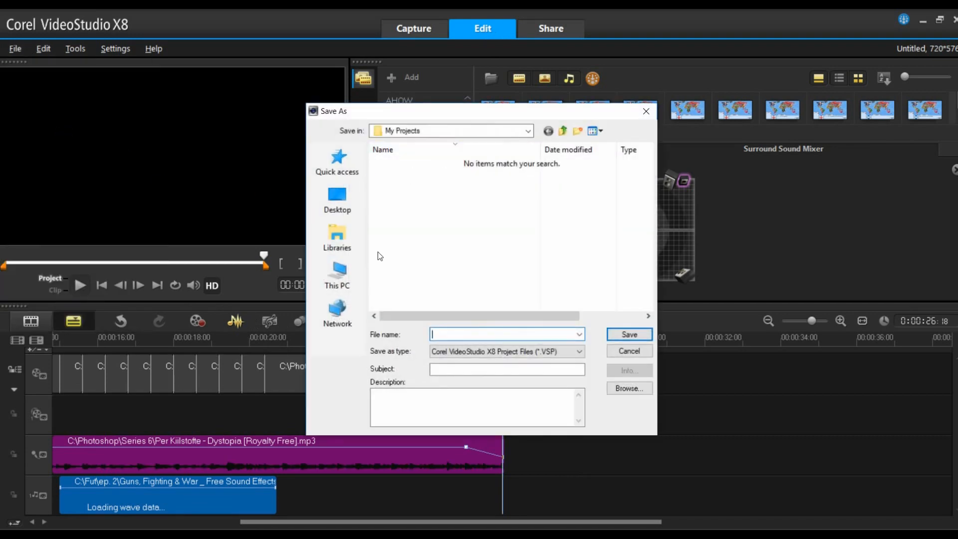
{"action": "left_click", "coordinate": [646, 111]}
- Switch to Share and name the MPEG-4 output file dfukijgfdfghgfdfrgtredrgthygrfd
{"action": "left_click", "coordinate": [568, 28]}
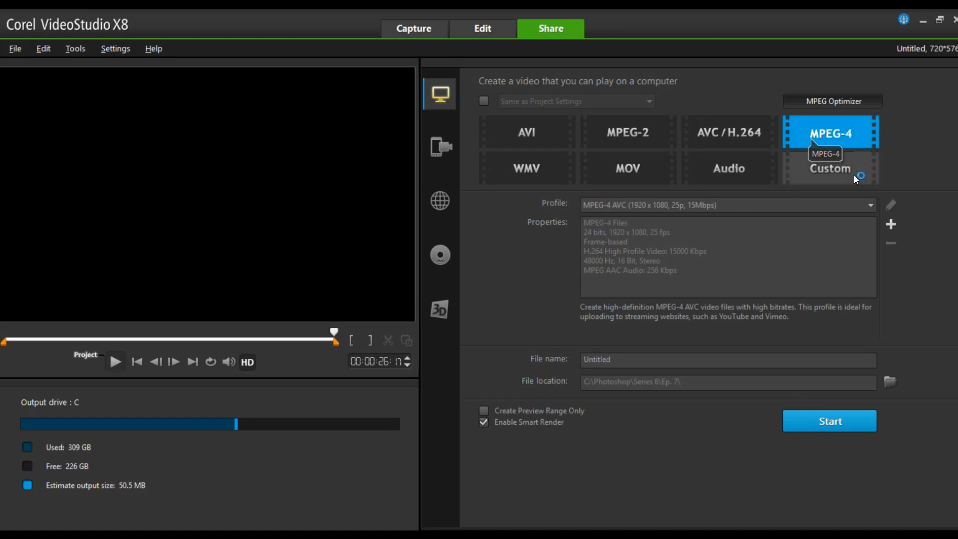
{"action": "double_click", "coordinate": [736, 366]}
{"action": "type", "text": "dfukijgfdfghgfdfrgtredrgthygrfd"}
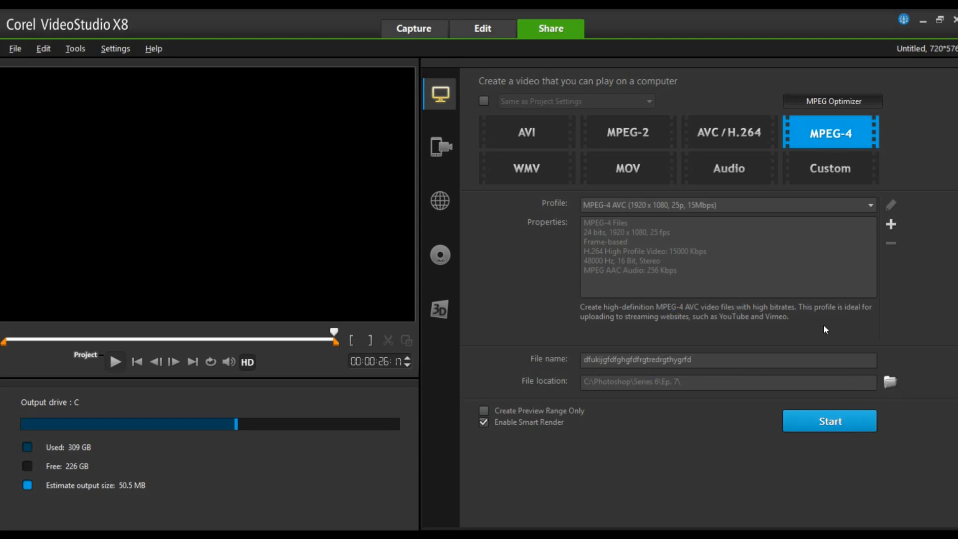
- Set the output file location to the Photoshop\Tutorial\ep. 1 folder on drive C
{"action": "left_click", "coordinate": [496, 167]}
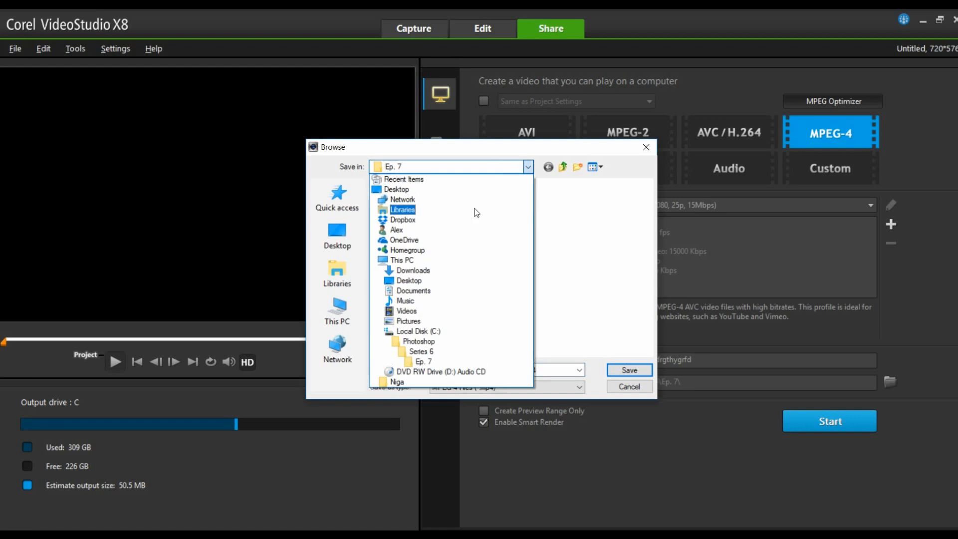
{"action": "left_click", "coordinate": [426, 353]}
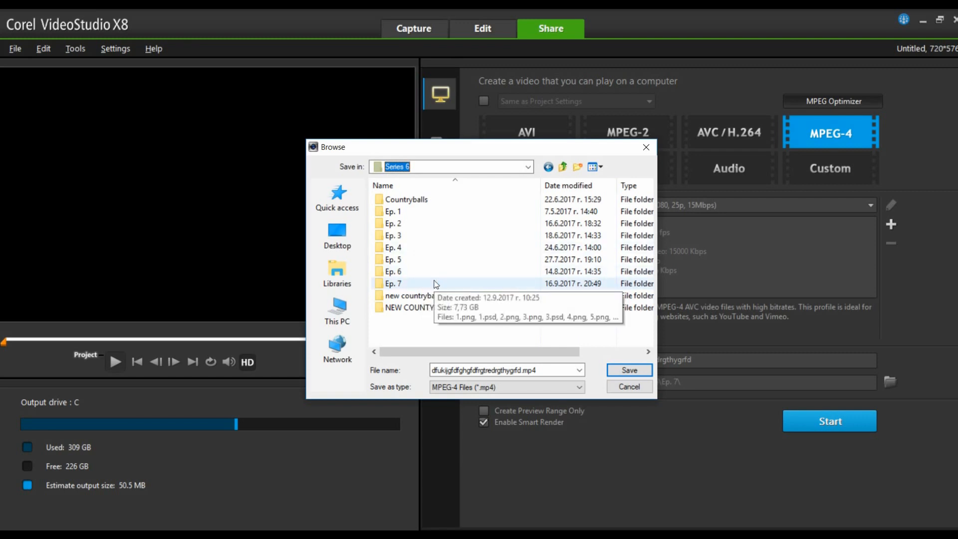
{"action": "left_click", "coordinate": [433, 168]}
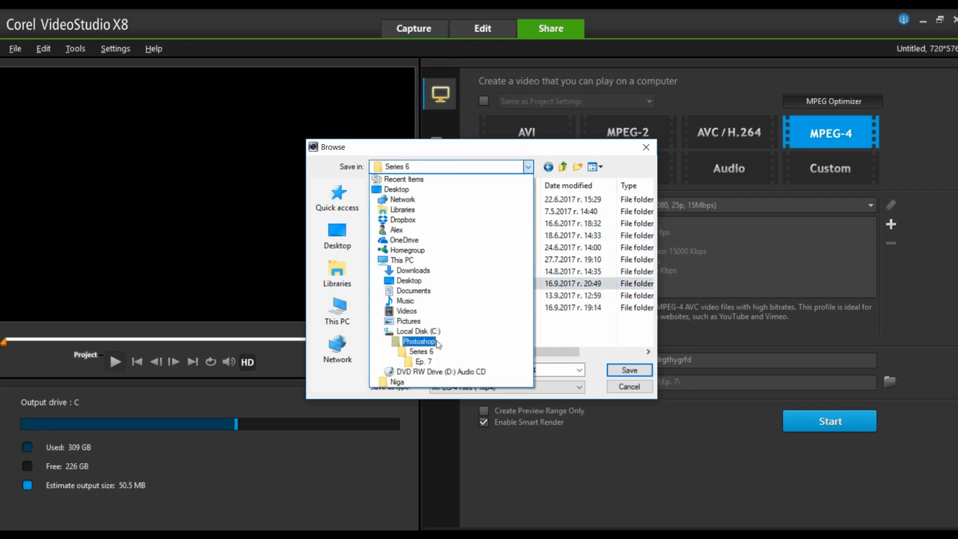
{"action": "left_click", "coordinate": [419, 341]}
{"action": "scroll", "coordinate": [549, 249], "scroll_direction": "down", "scroll_amount": 3}
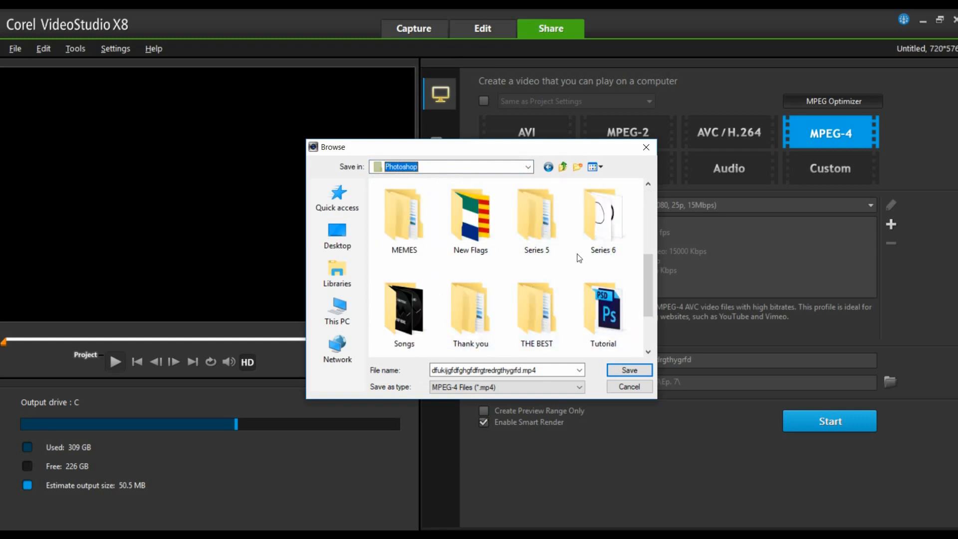
{"action": "left_click", "coordinate": [604, 311]}
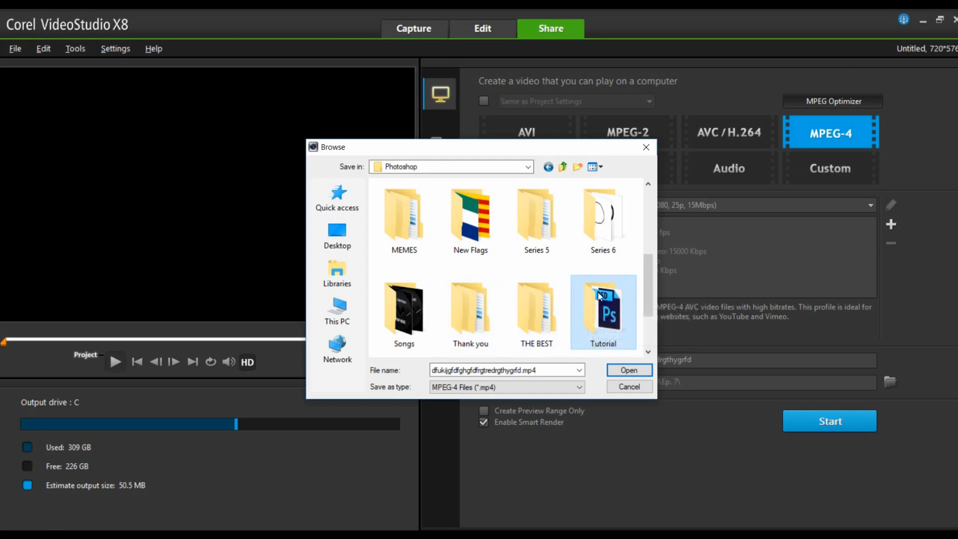
{"action": "double_click", "coordinate": [599, 319]}
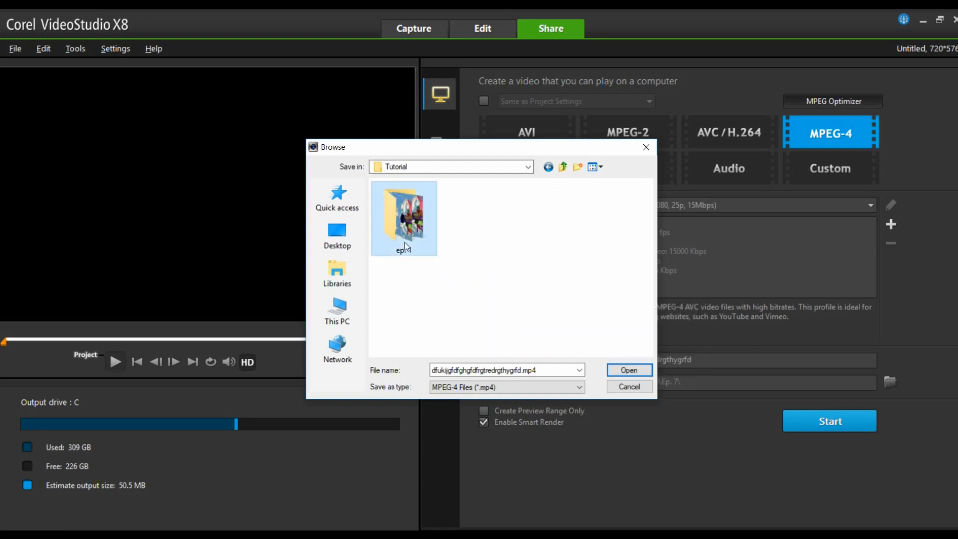
{"action": "double_click", "coordinate": [404, 219]}
{"action": "left_click", "coordinate": [629, 369]}
- Start rendering the MPEG-4 video
{"action": "left_click", "coordinate": [802, 423]}
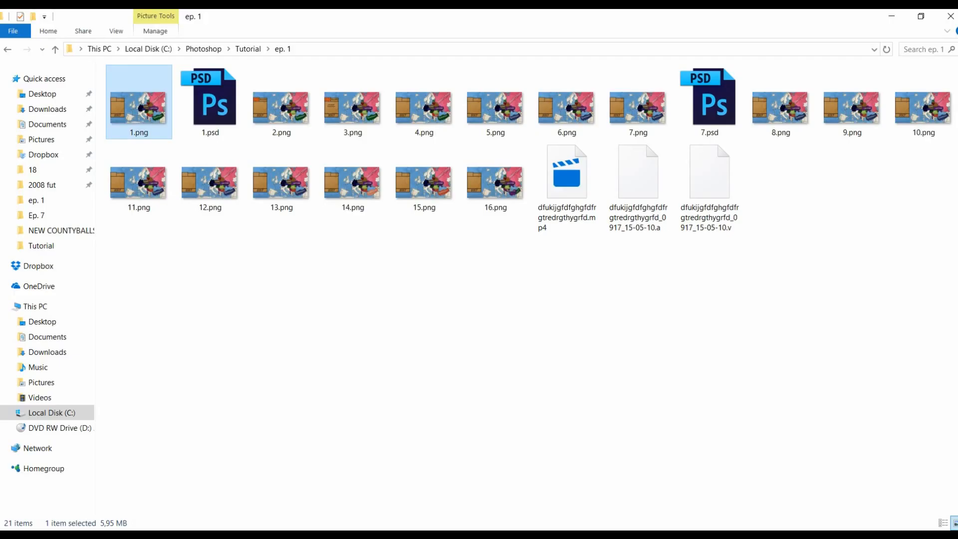
{"action": "left_click", "coordinate": [230, 534]}
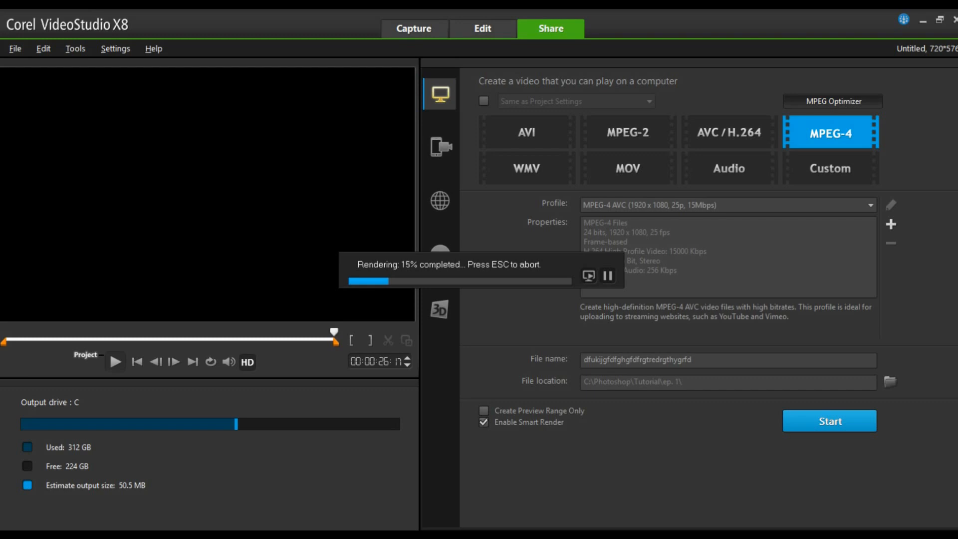
{"action": "left_click", "coordinate": [165, 535]}
- Switch to the web browser, search Google for youtube, and open the YouTube site
{"action": "left_click", "coordinate": [138, 21]}
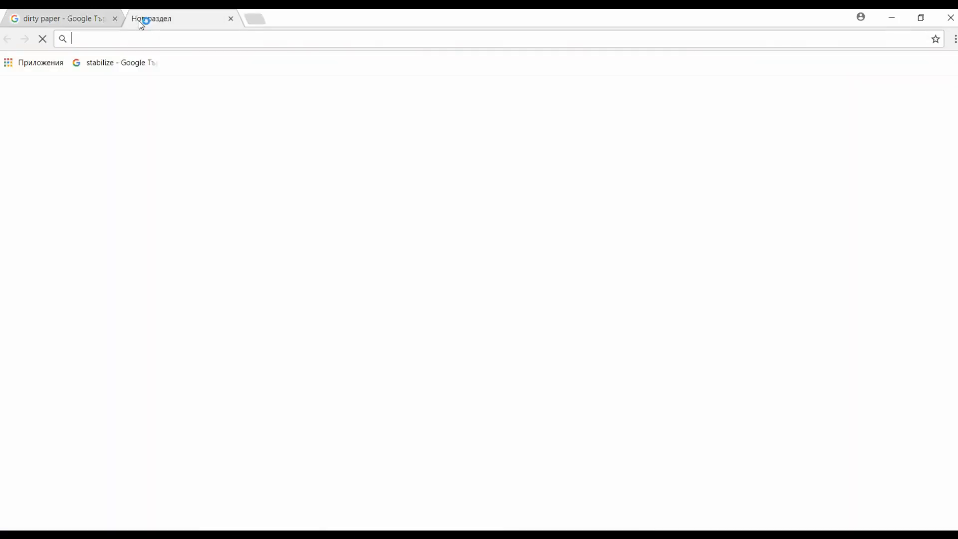
{"action": "left_click", "coordinate": [238, 19]}
{"action": "scroll", "coordinate": [150, 95], "scroll_direction": "up", "scroll_amount": 6}
{"action": "triple_click", "coordinate": [170, 88]}
{"action": "type", "text": "youtube"}
{"action": "key", "text": "Return"}
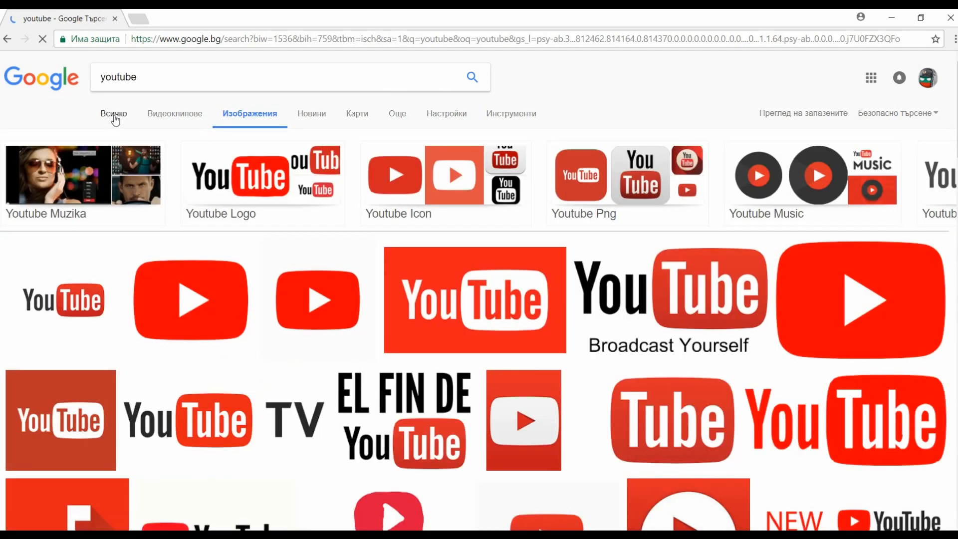
{"action": "left_click", "coordinate": [115, 118]}
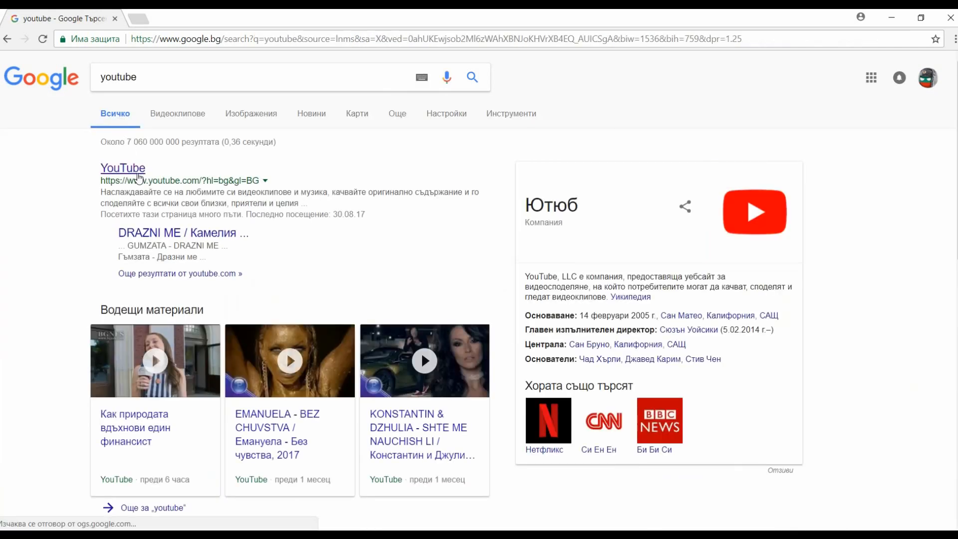
{"action": "left_click", "coordinate": [139, 174]}
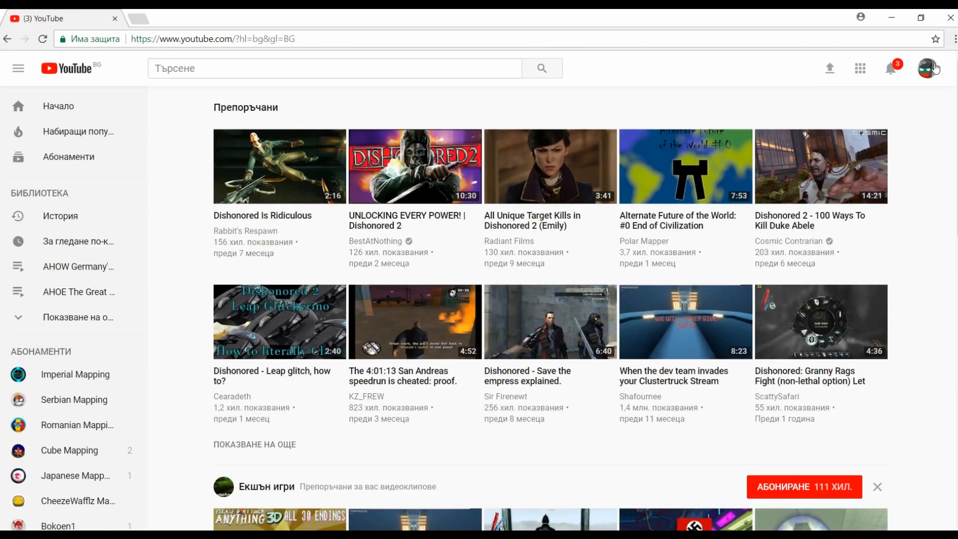
- Open your own YouTube channel and start a video upload
{"action": "left_click", "coordinate": [927, 69]}
{"action": "left_click", "coordinate": [818, 143]}
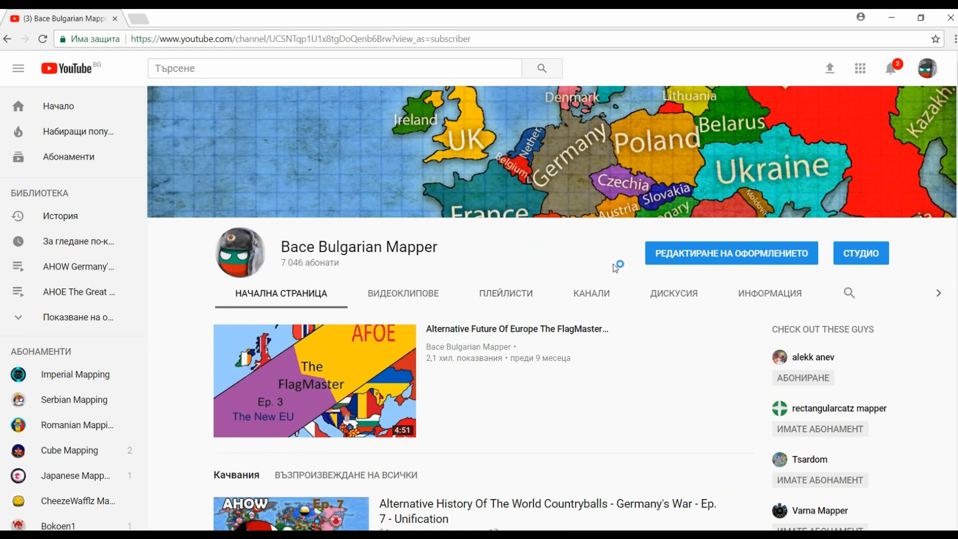
{"action": "left_click", "coordinate": [828, 74]}
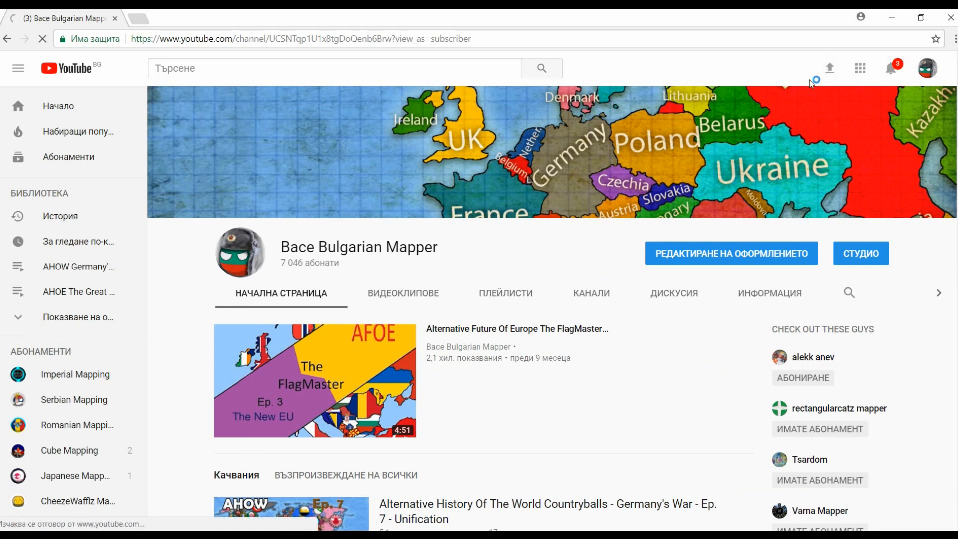